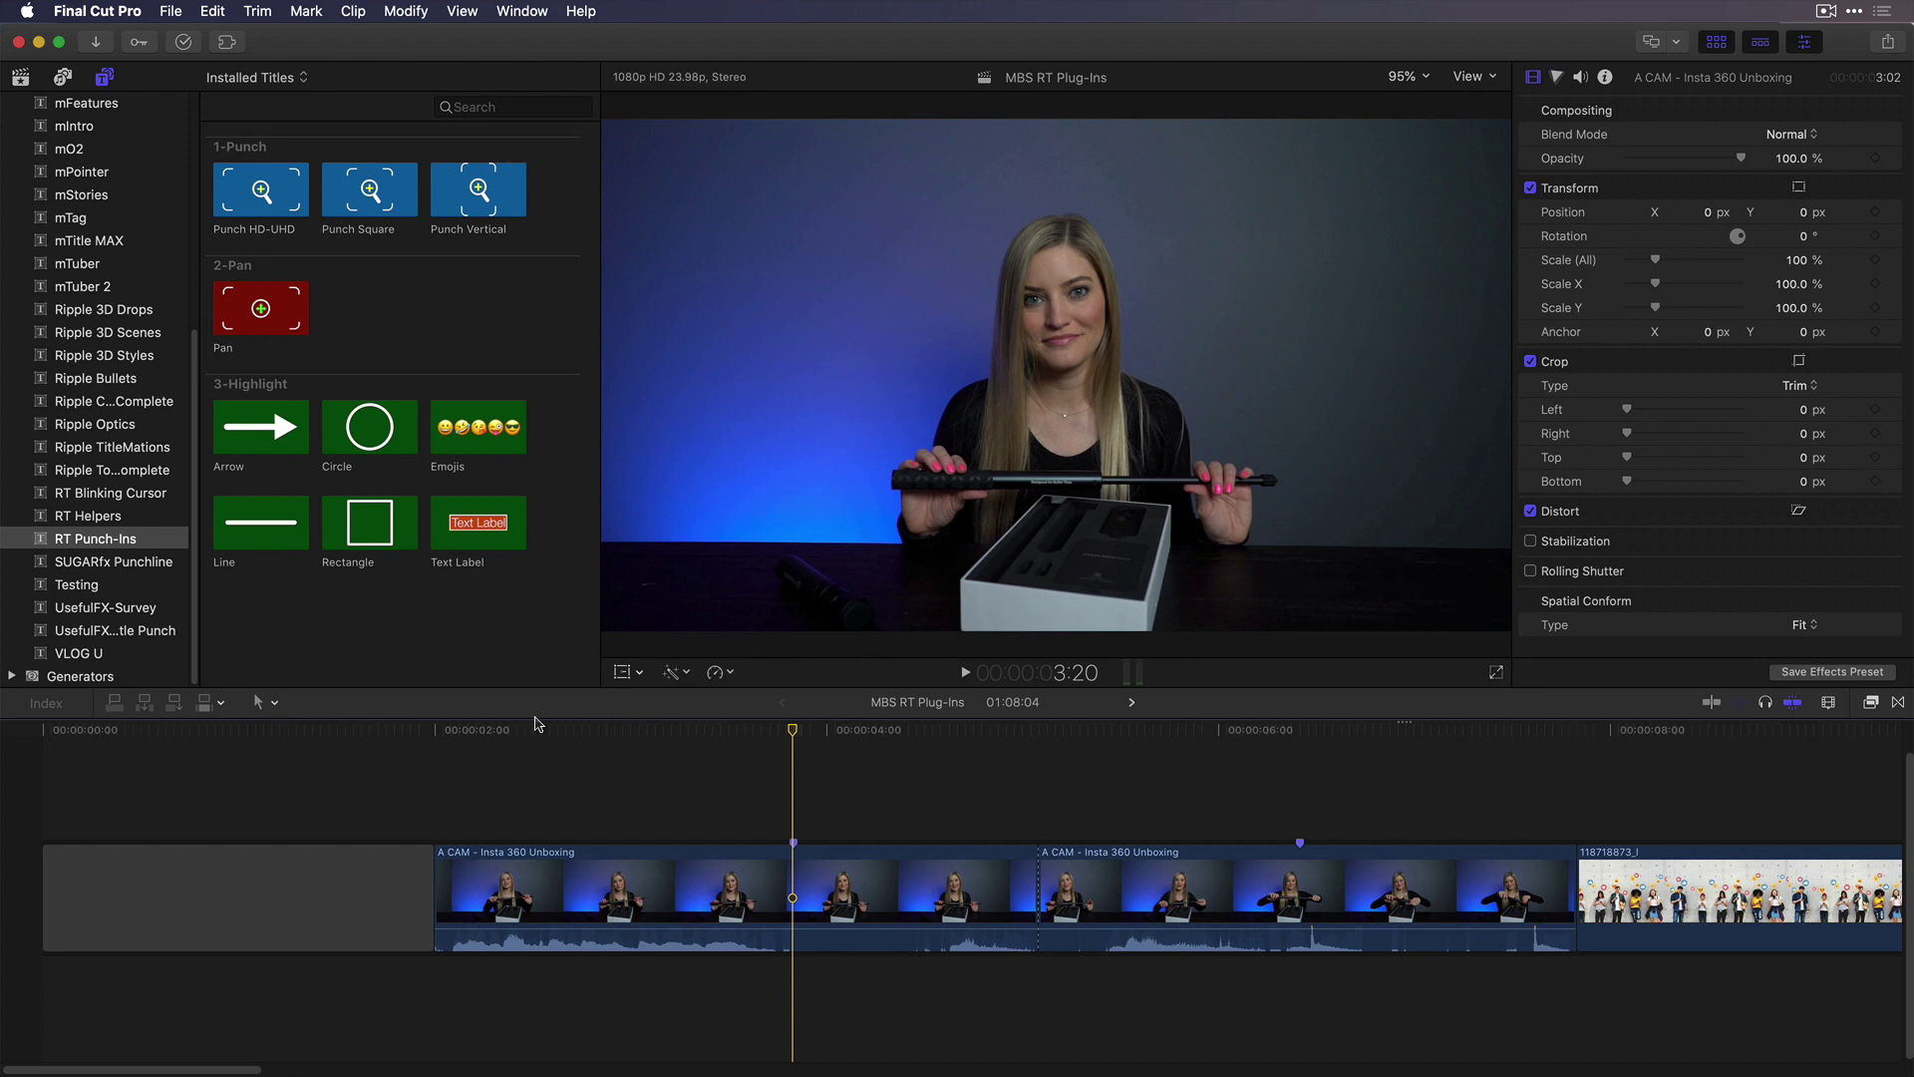
# Play through the unboxing footage, then park the playhead at 00:00:03:20
pyautogui.click(445, 736)
pyautogui.press('space')
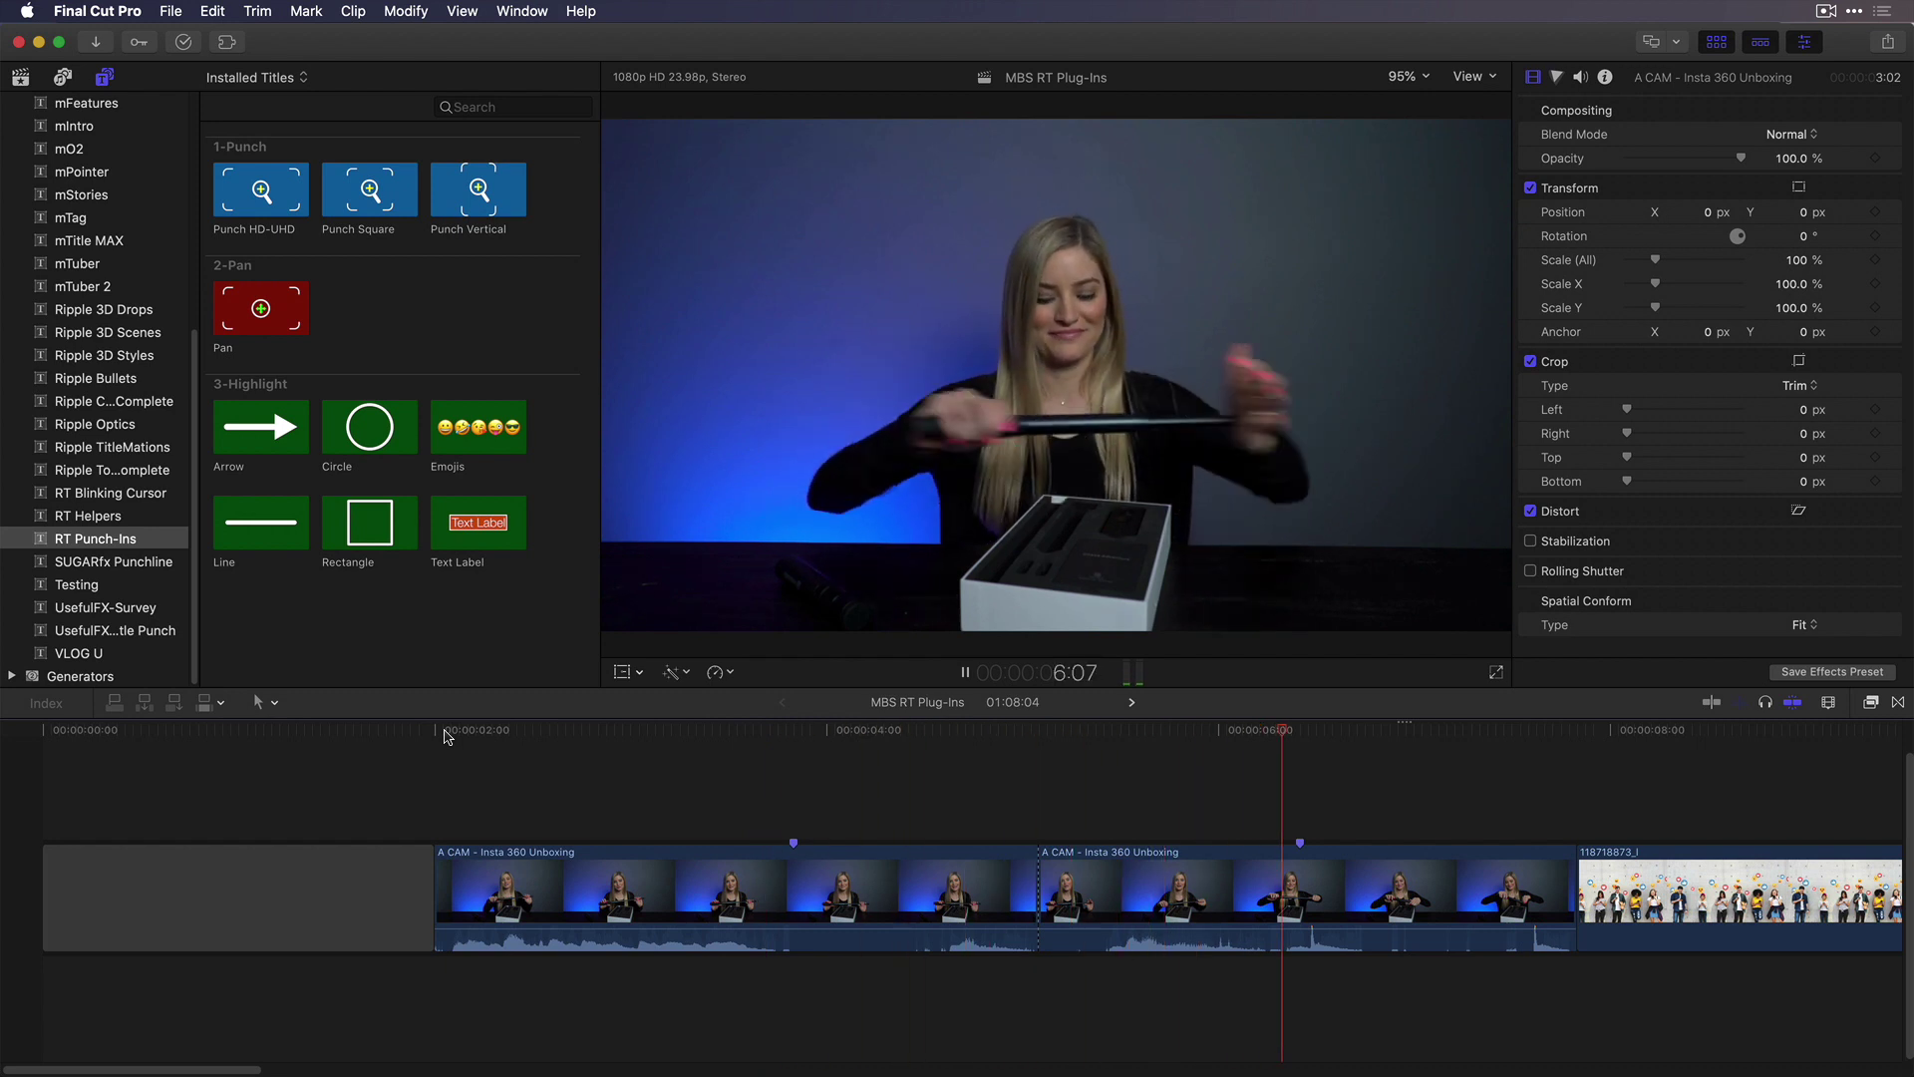
pyautogui.press('space')
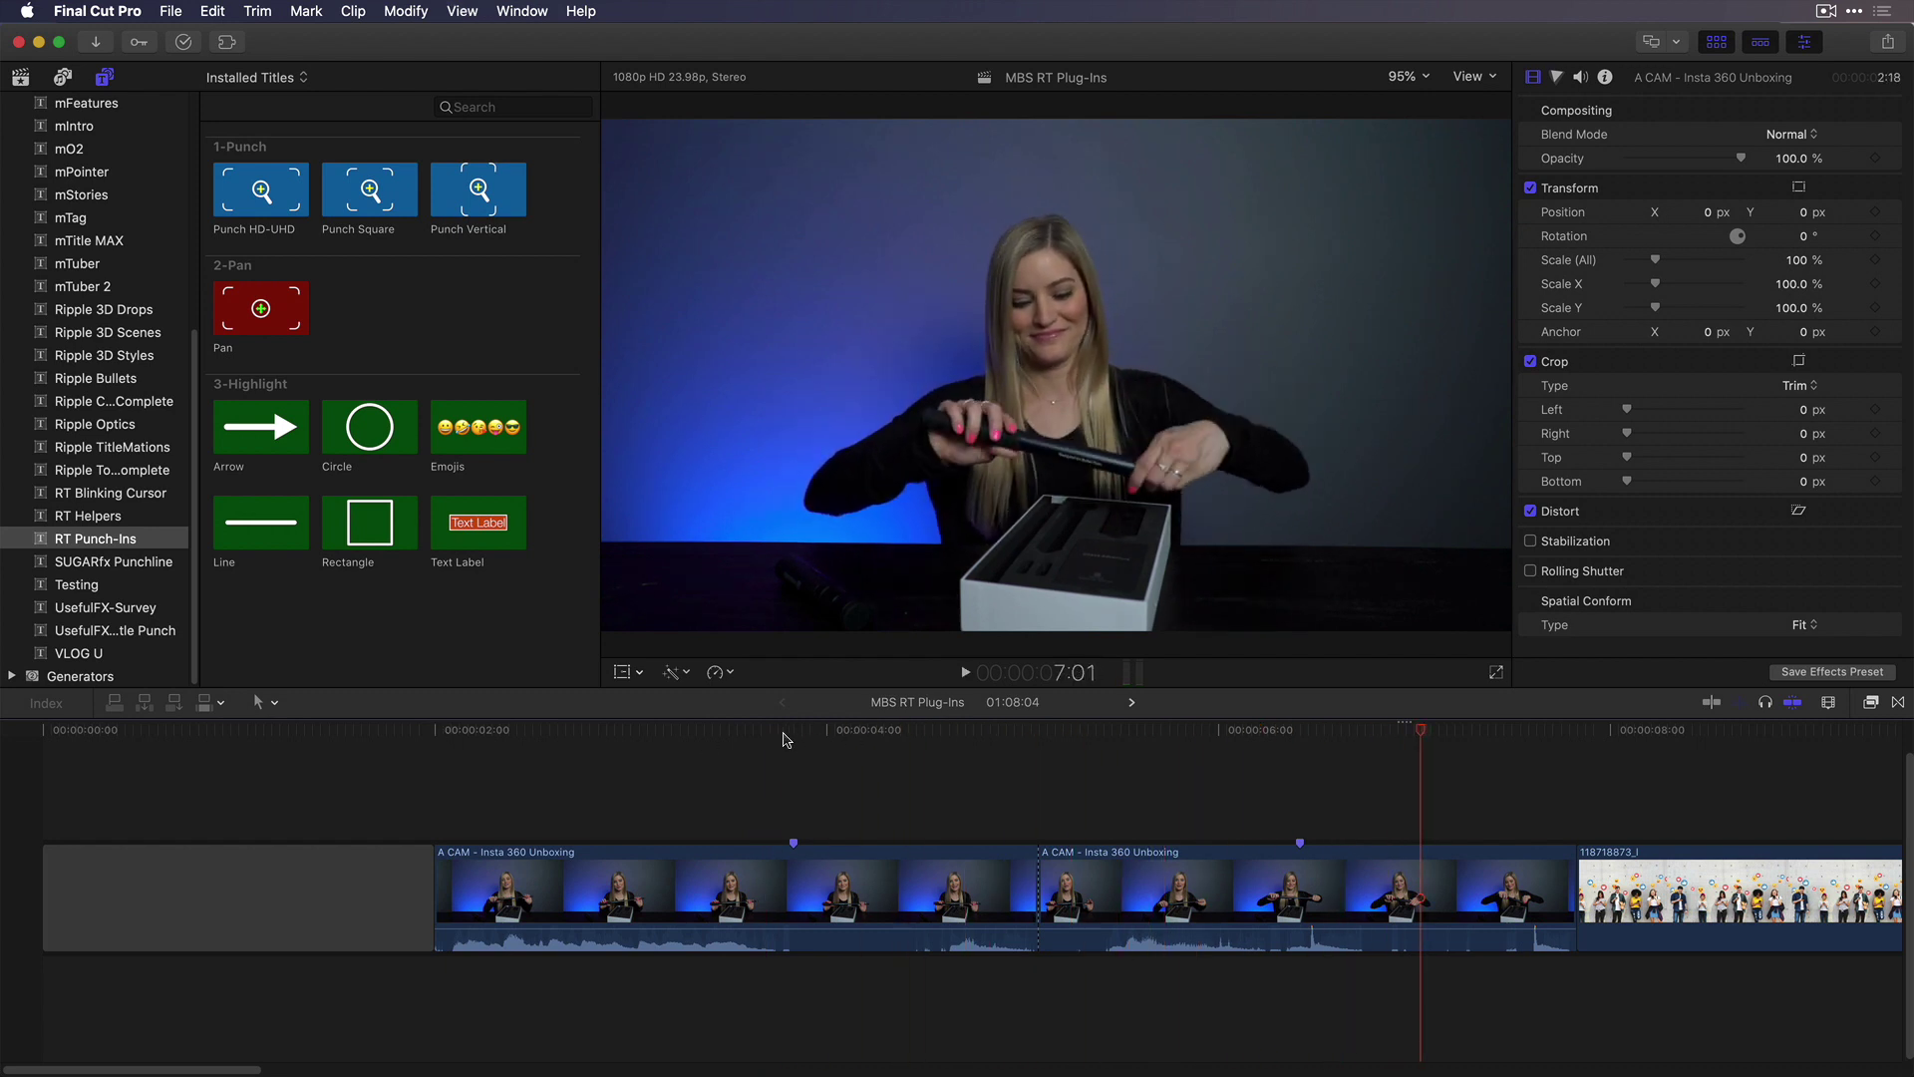
pyautogui.click(793, 736)
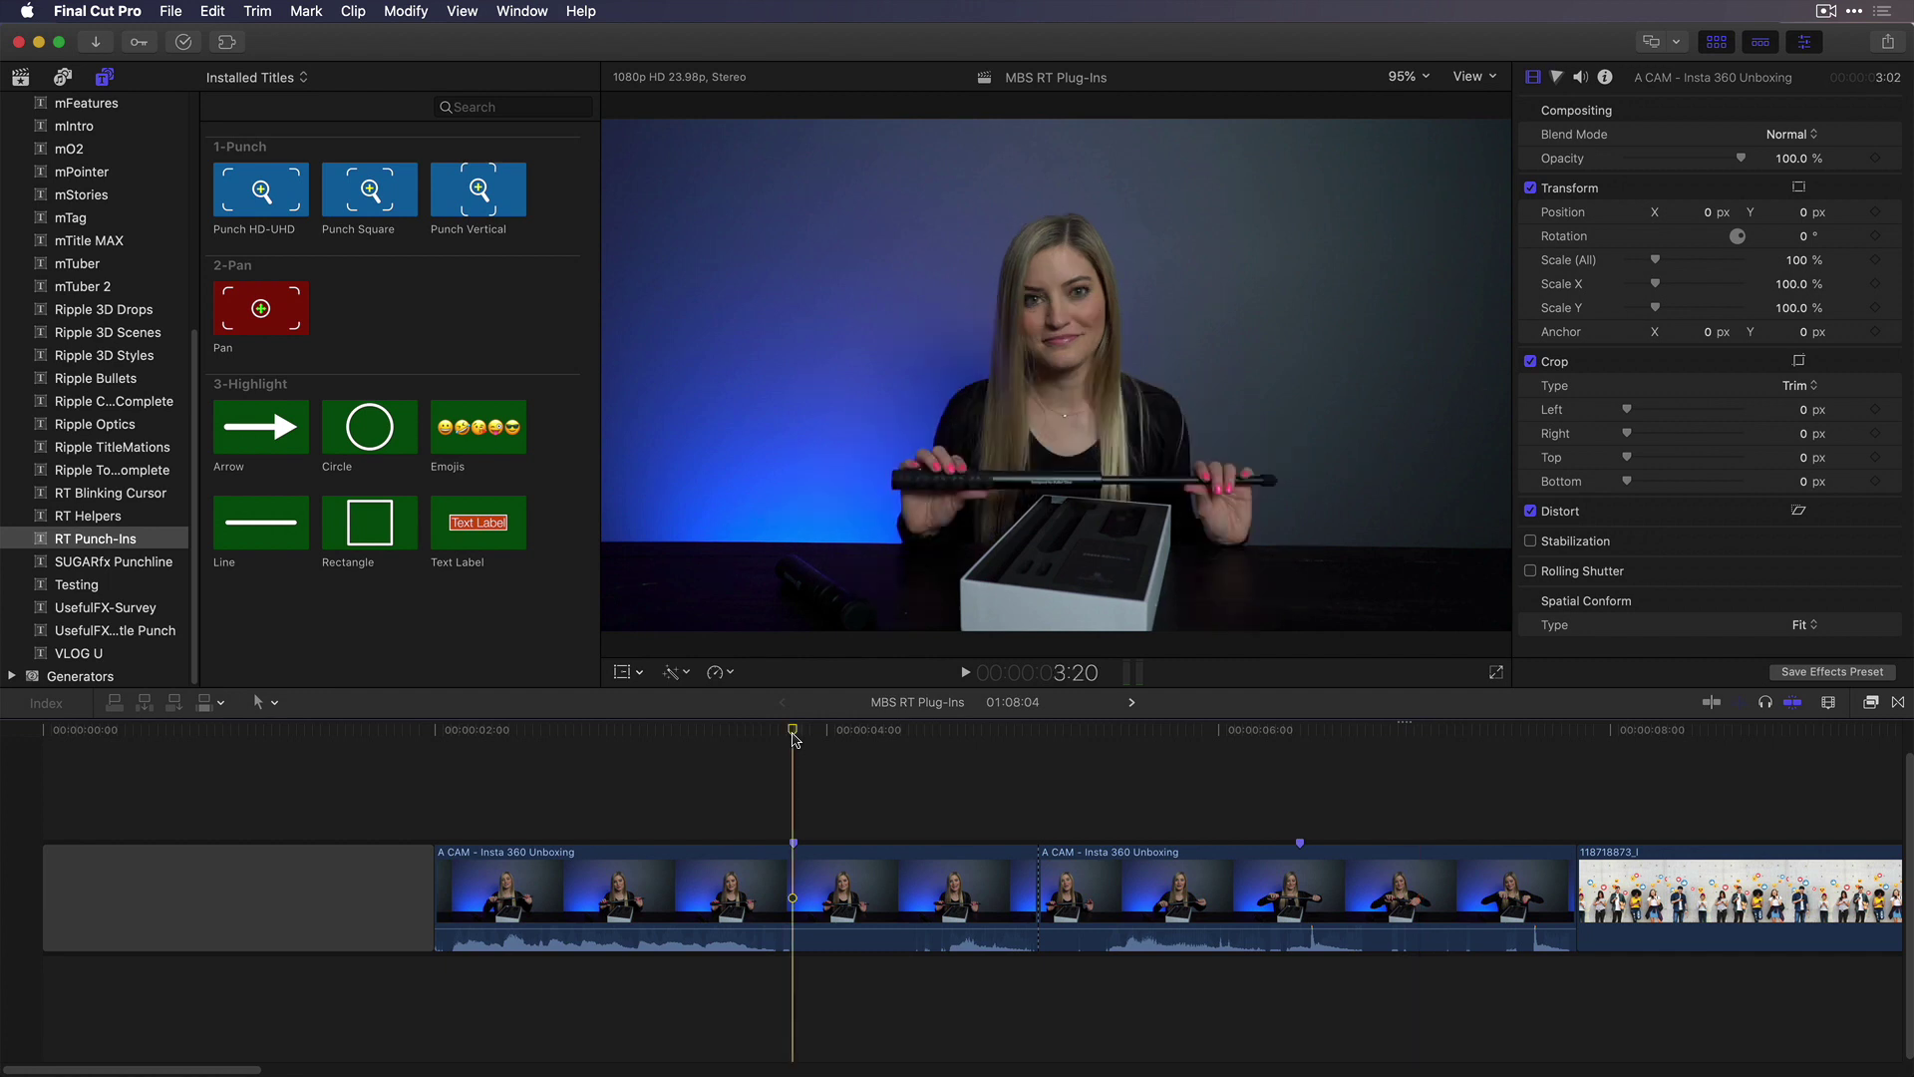
pyautogui.press('space')
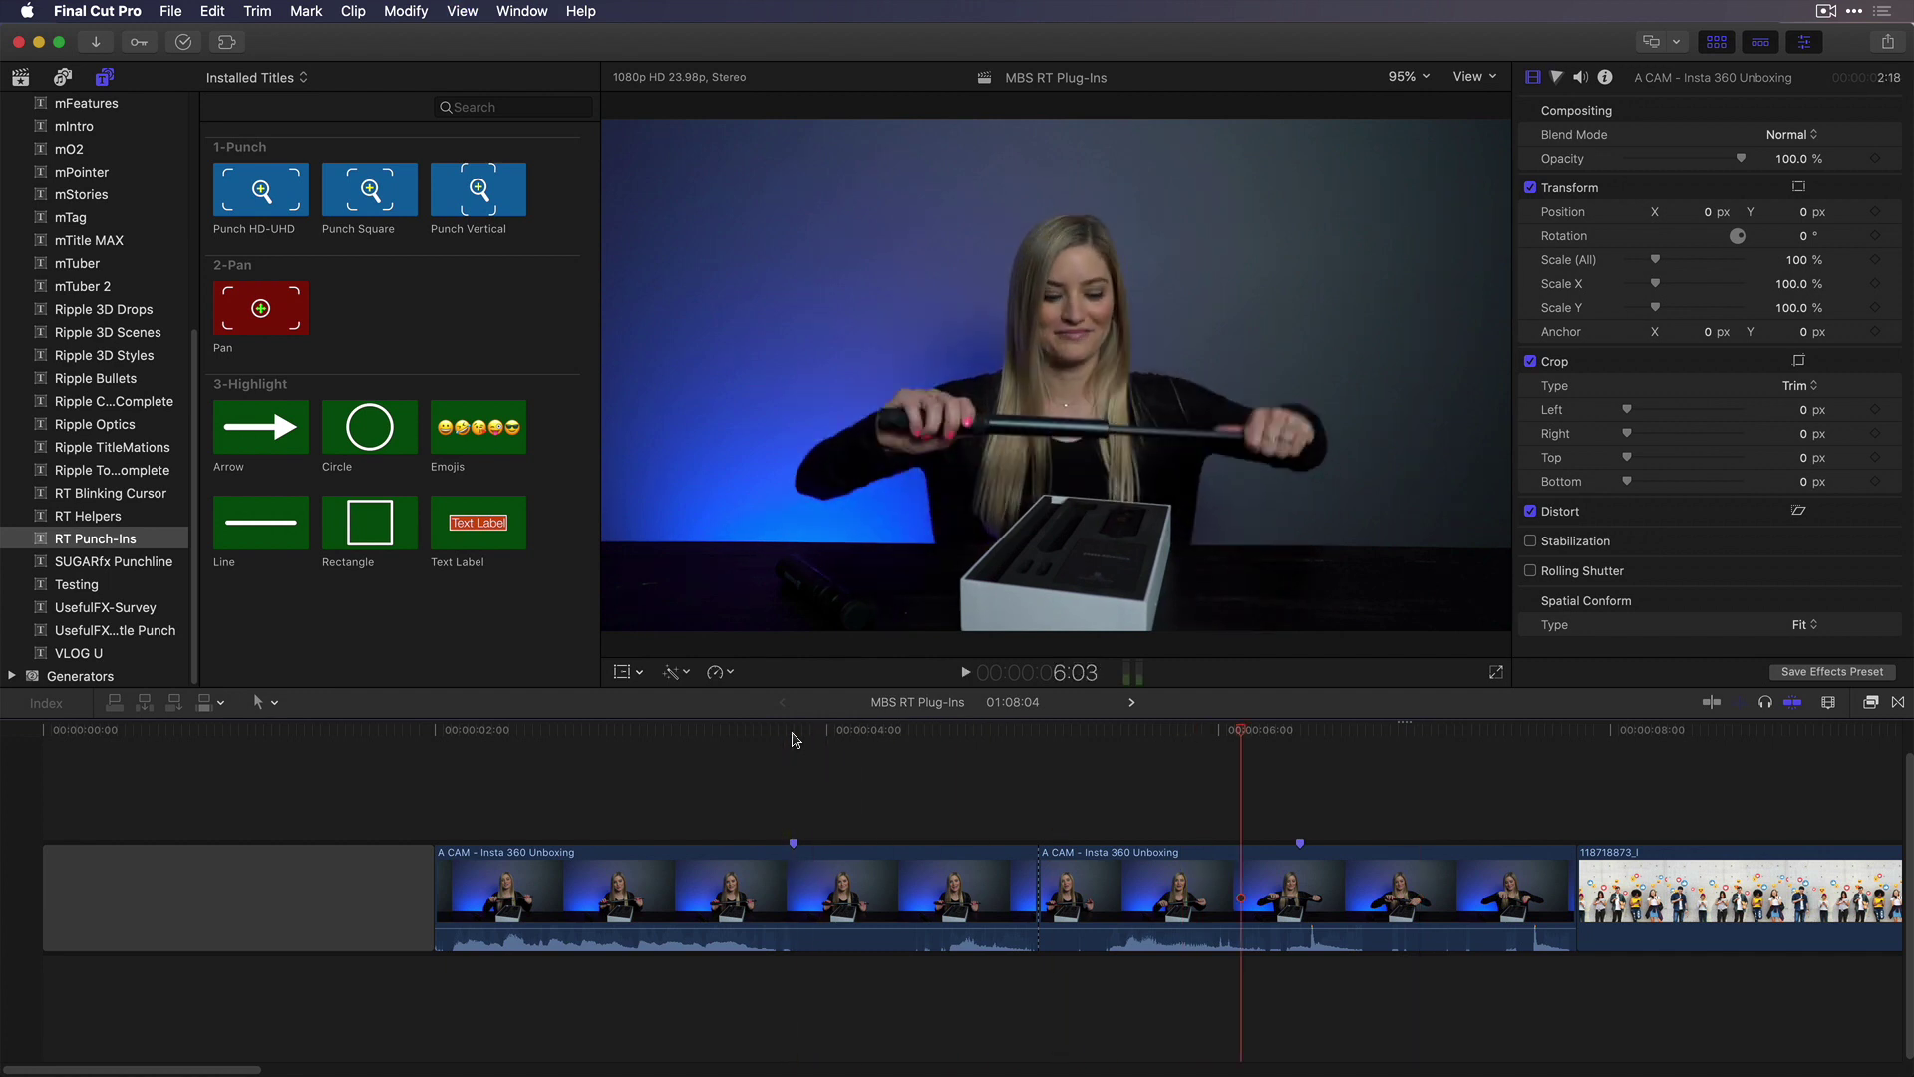
pyautogui.click(794, 735)
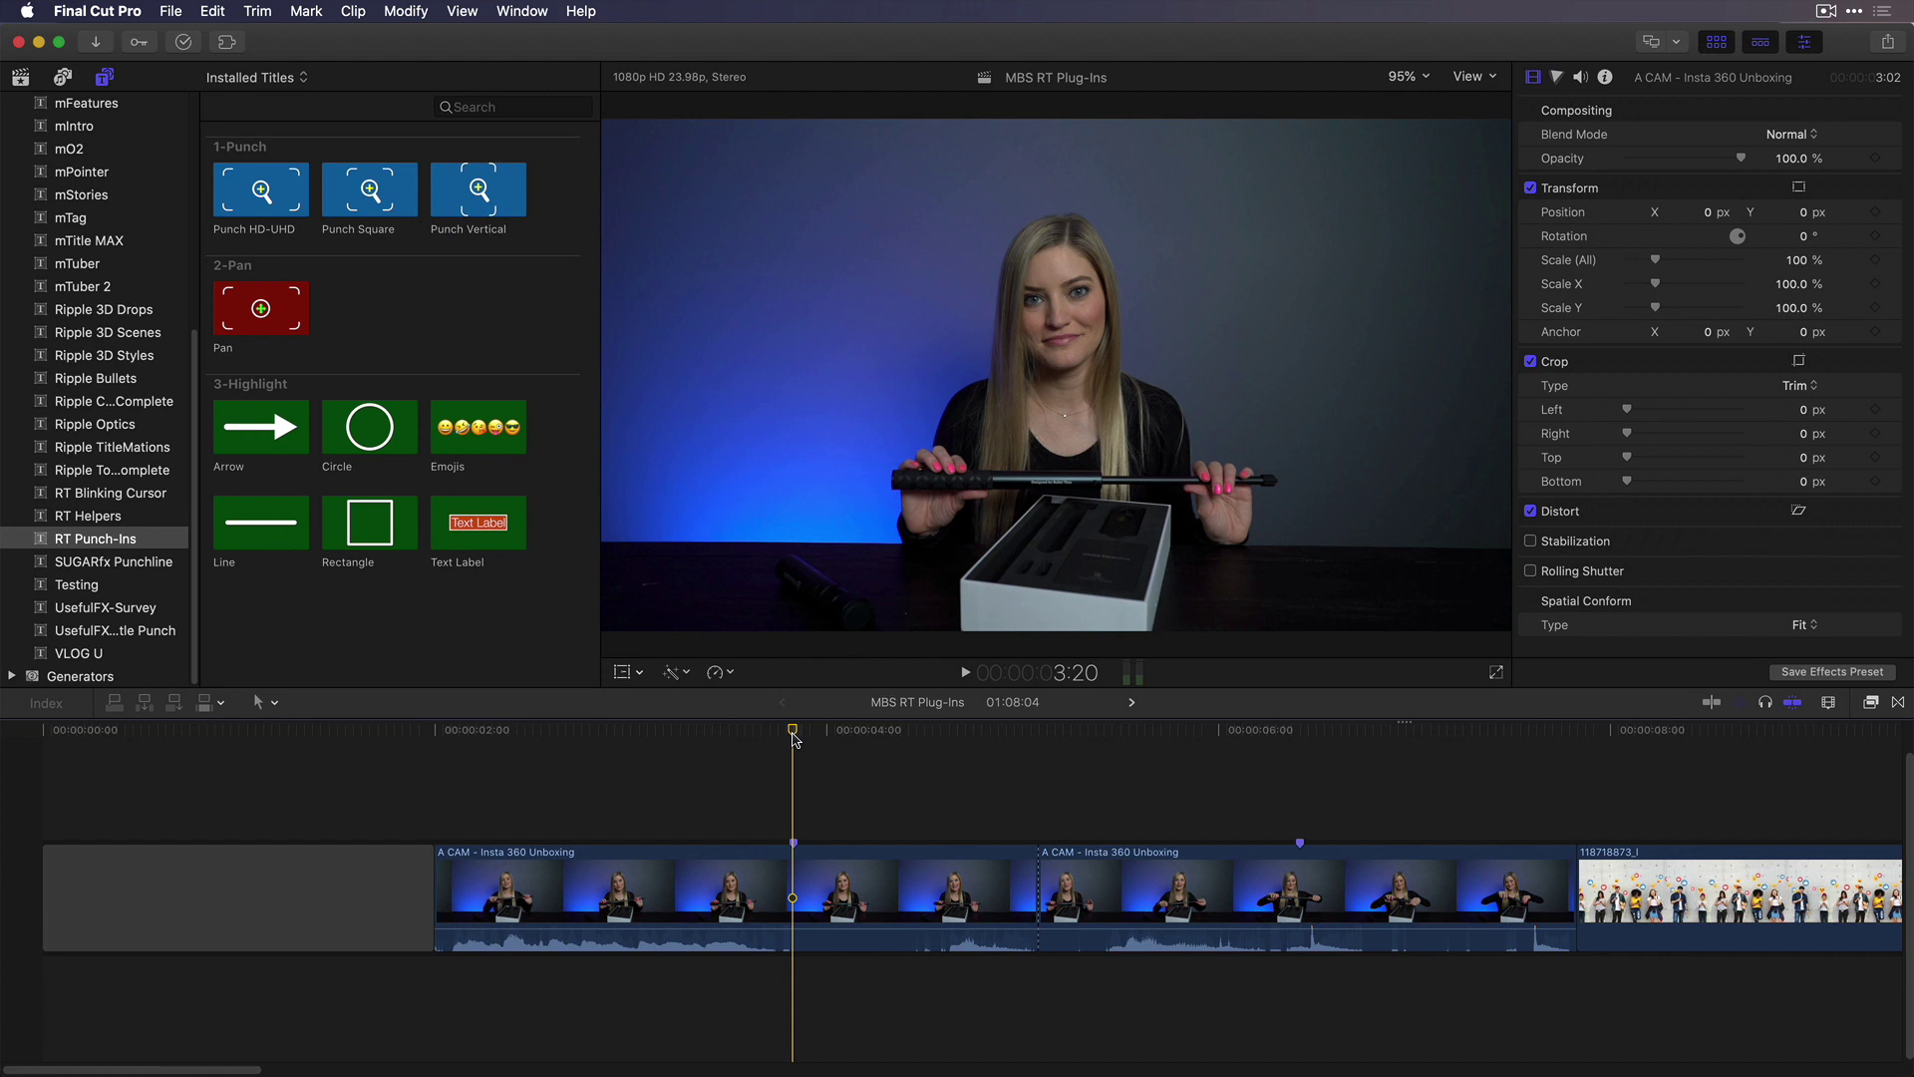
# Apply a Ken Burns crop to the A CAM clip, then reset the crop to Trim at 0 px
pyautogui.click(637, 673)
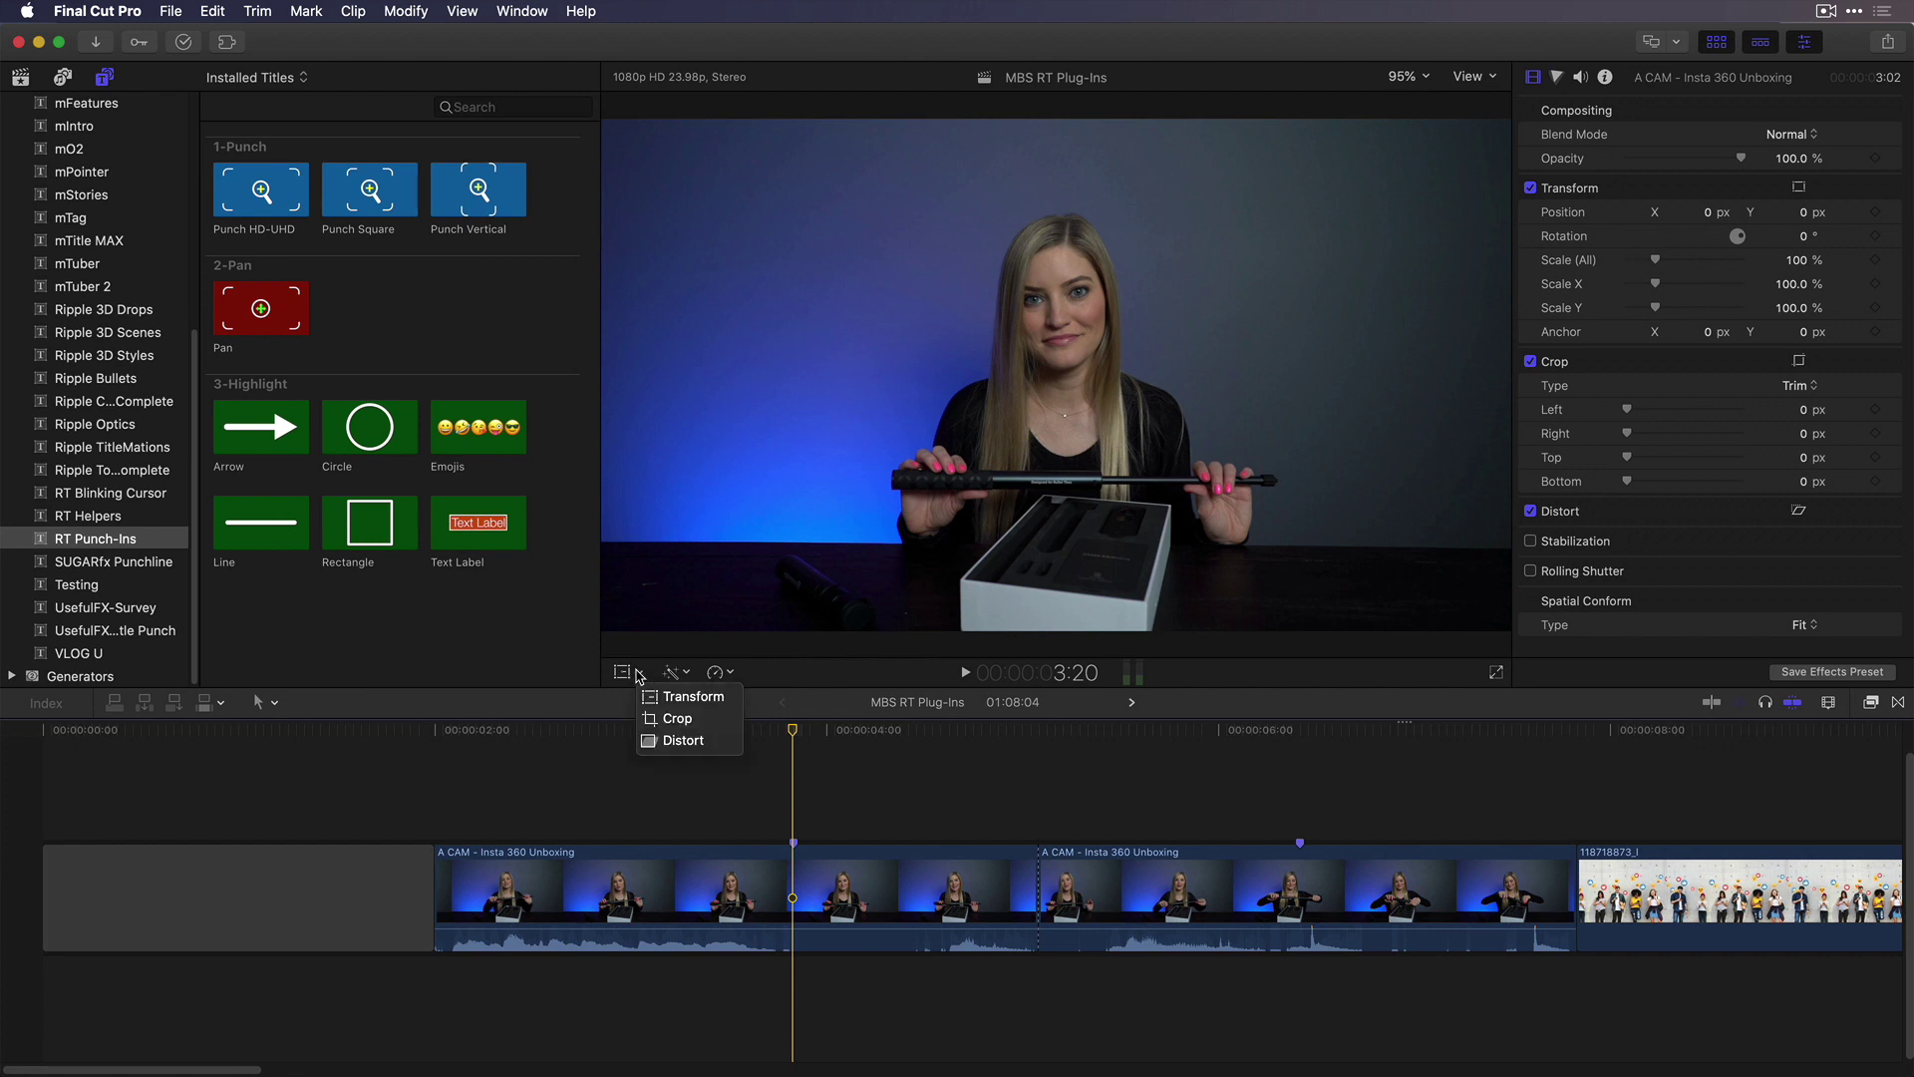
pyautogui.click(677, 717)
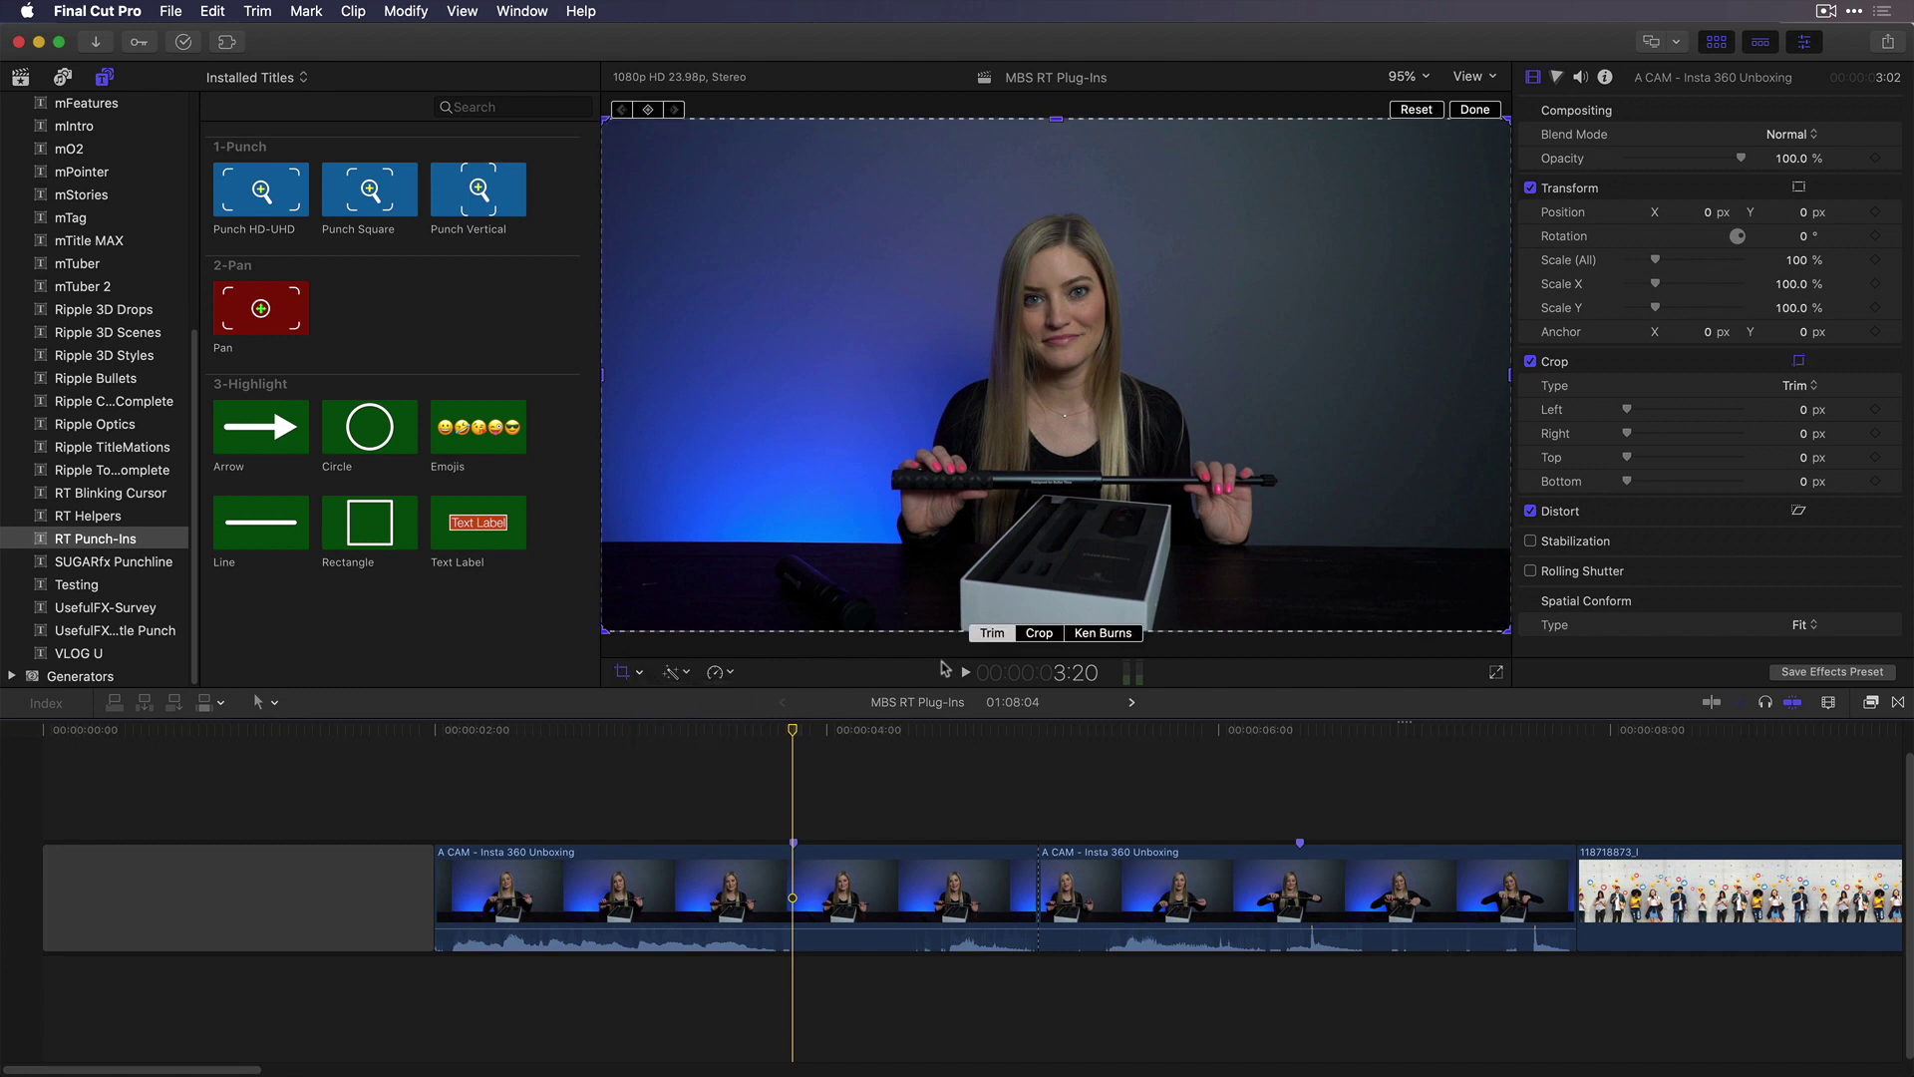
pyautogui.click(1125, 638)
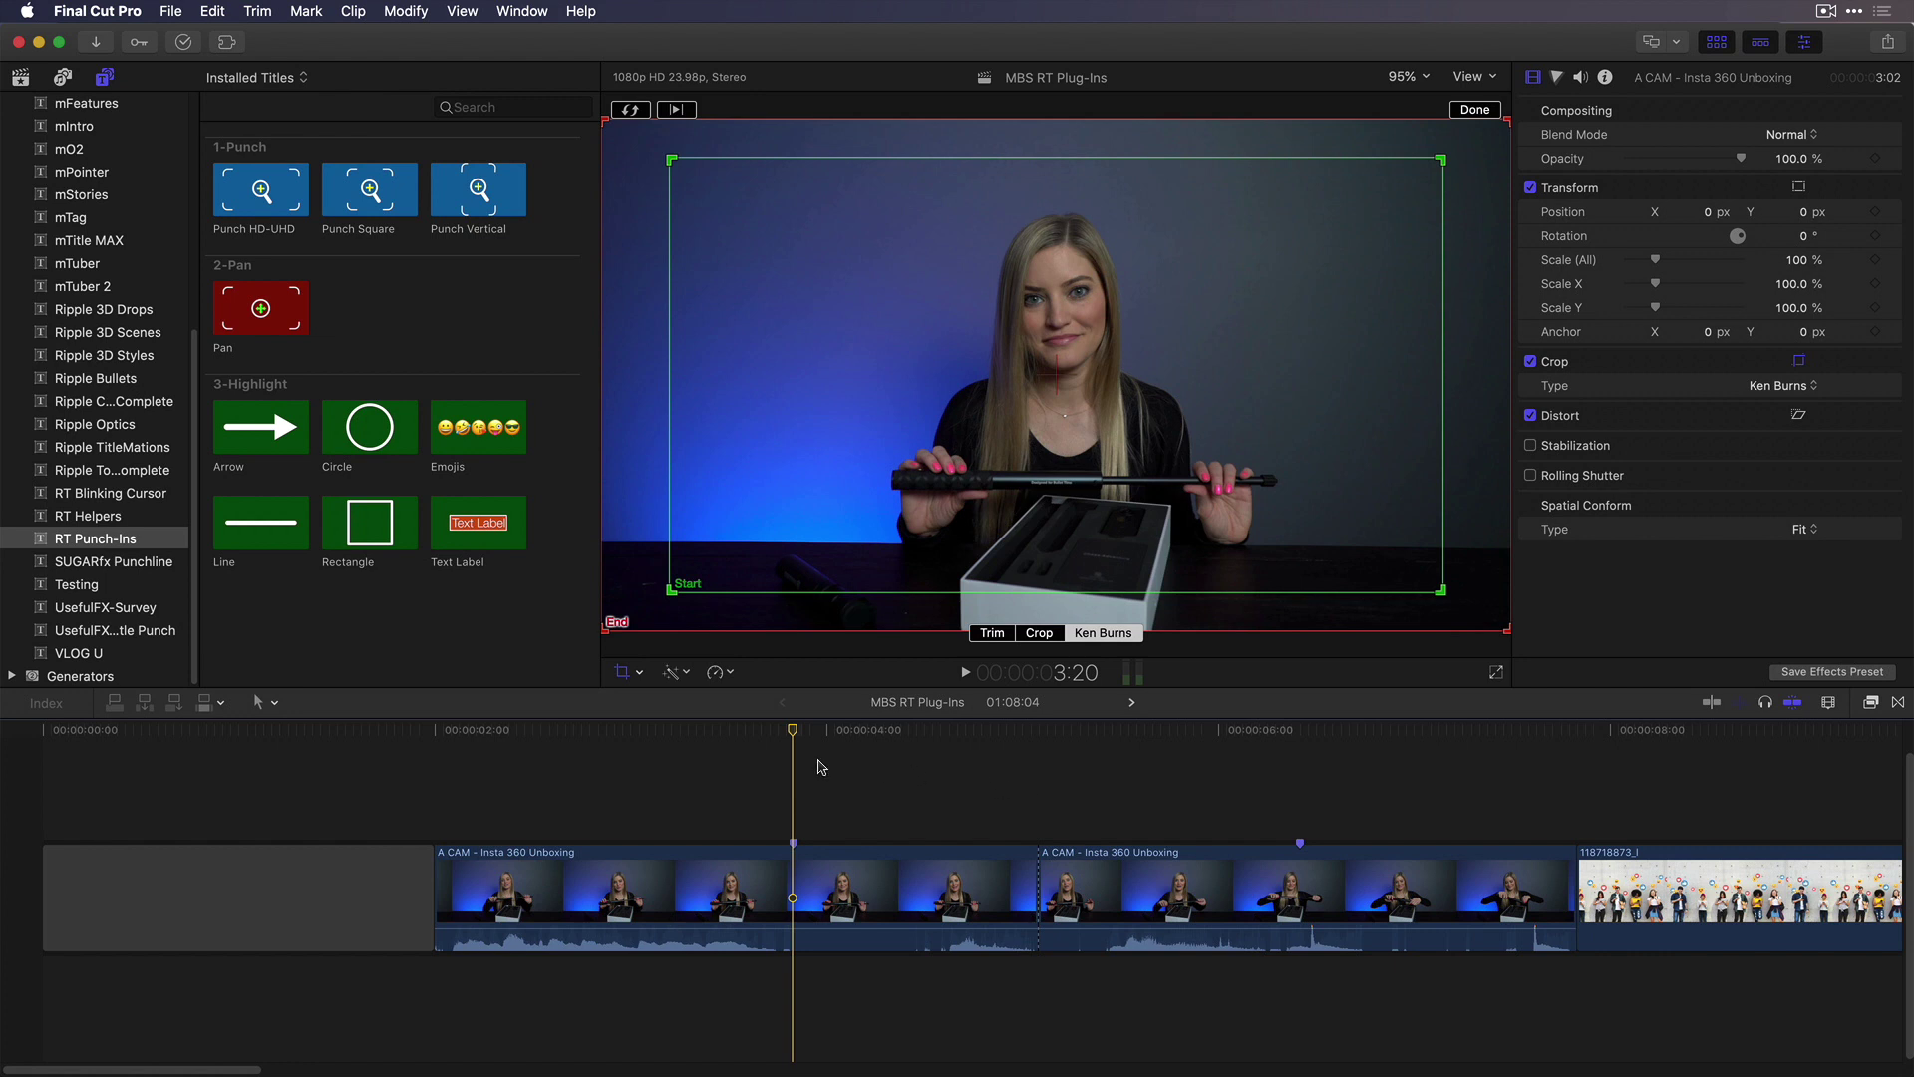
pyautogui.click(621, 673)
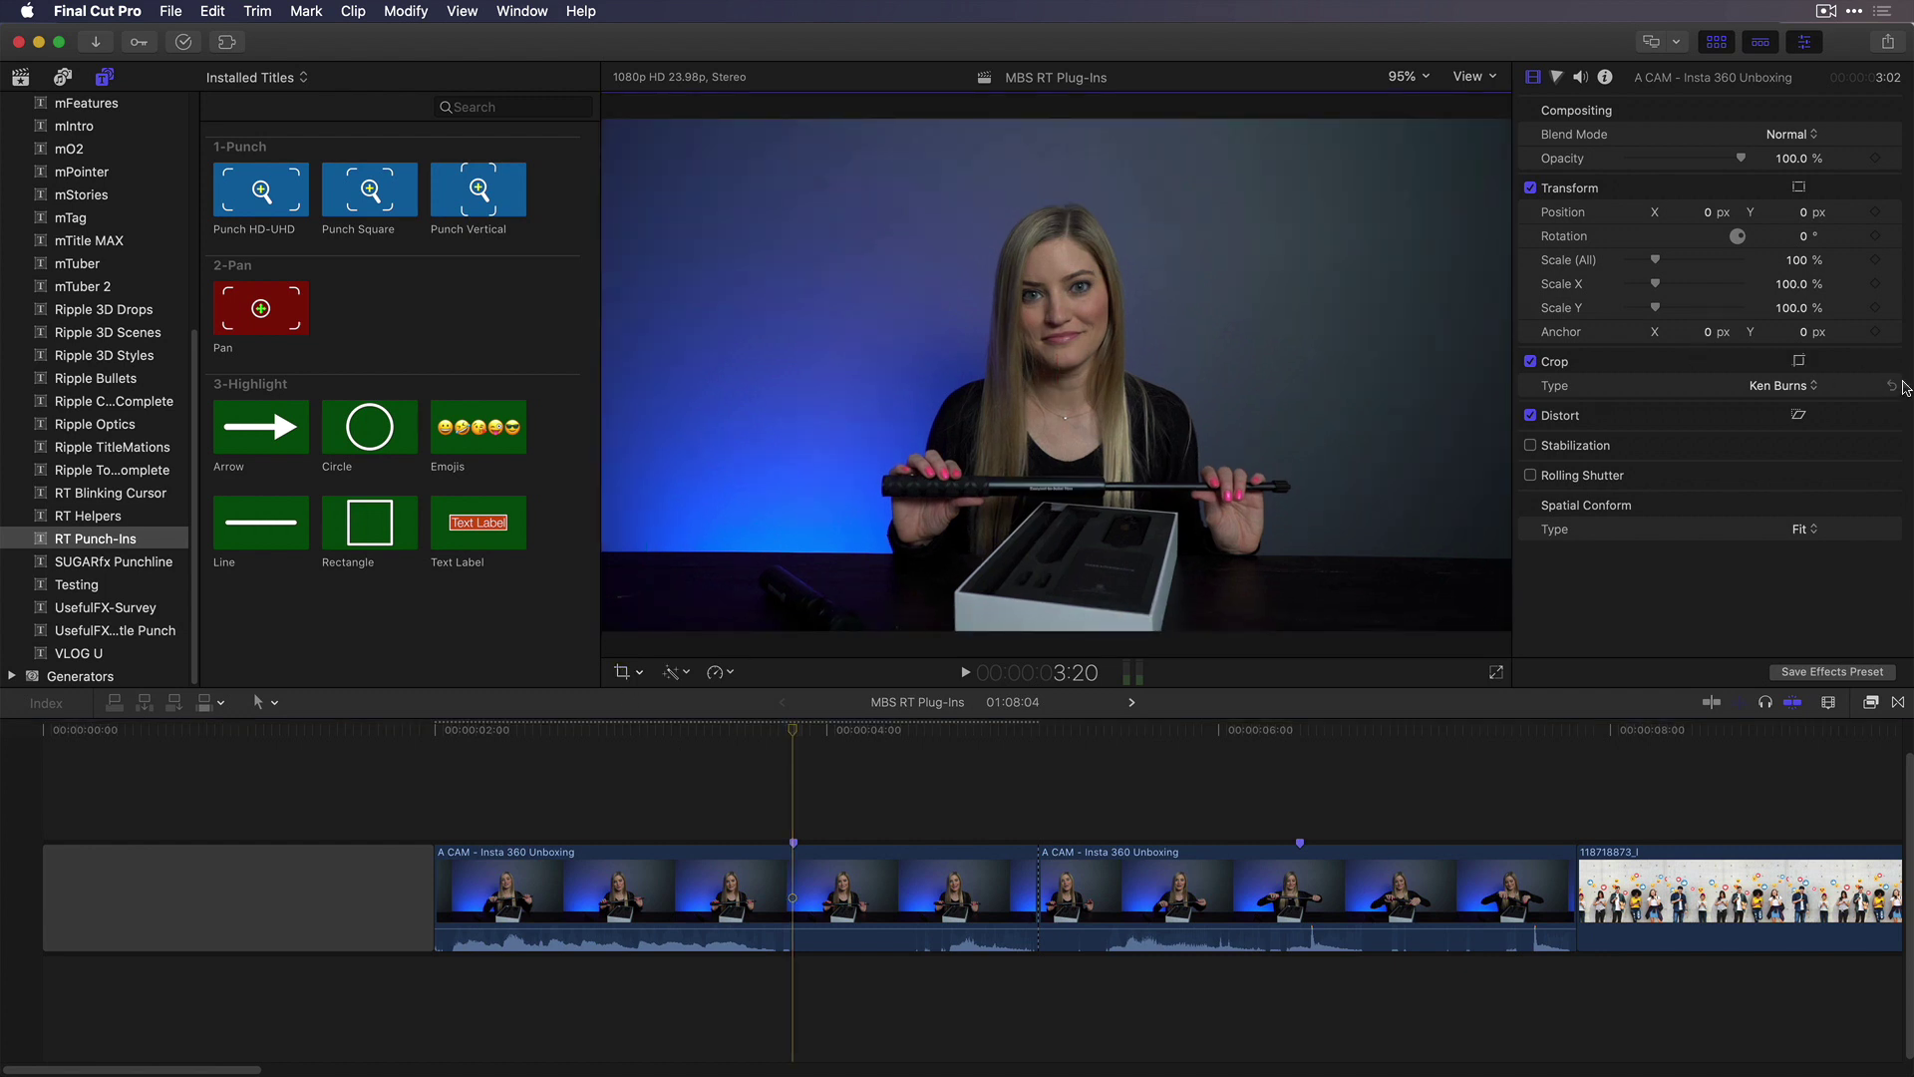
pyautogui.click(1891, 387)
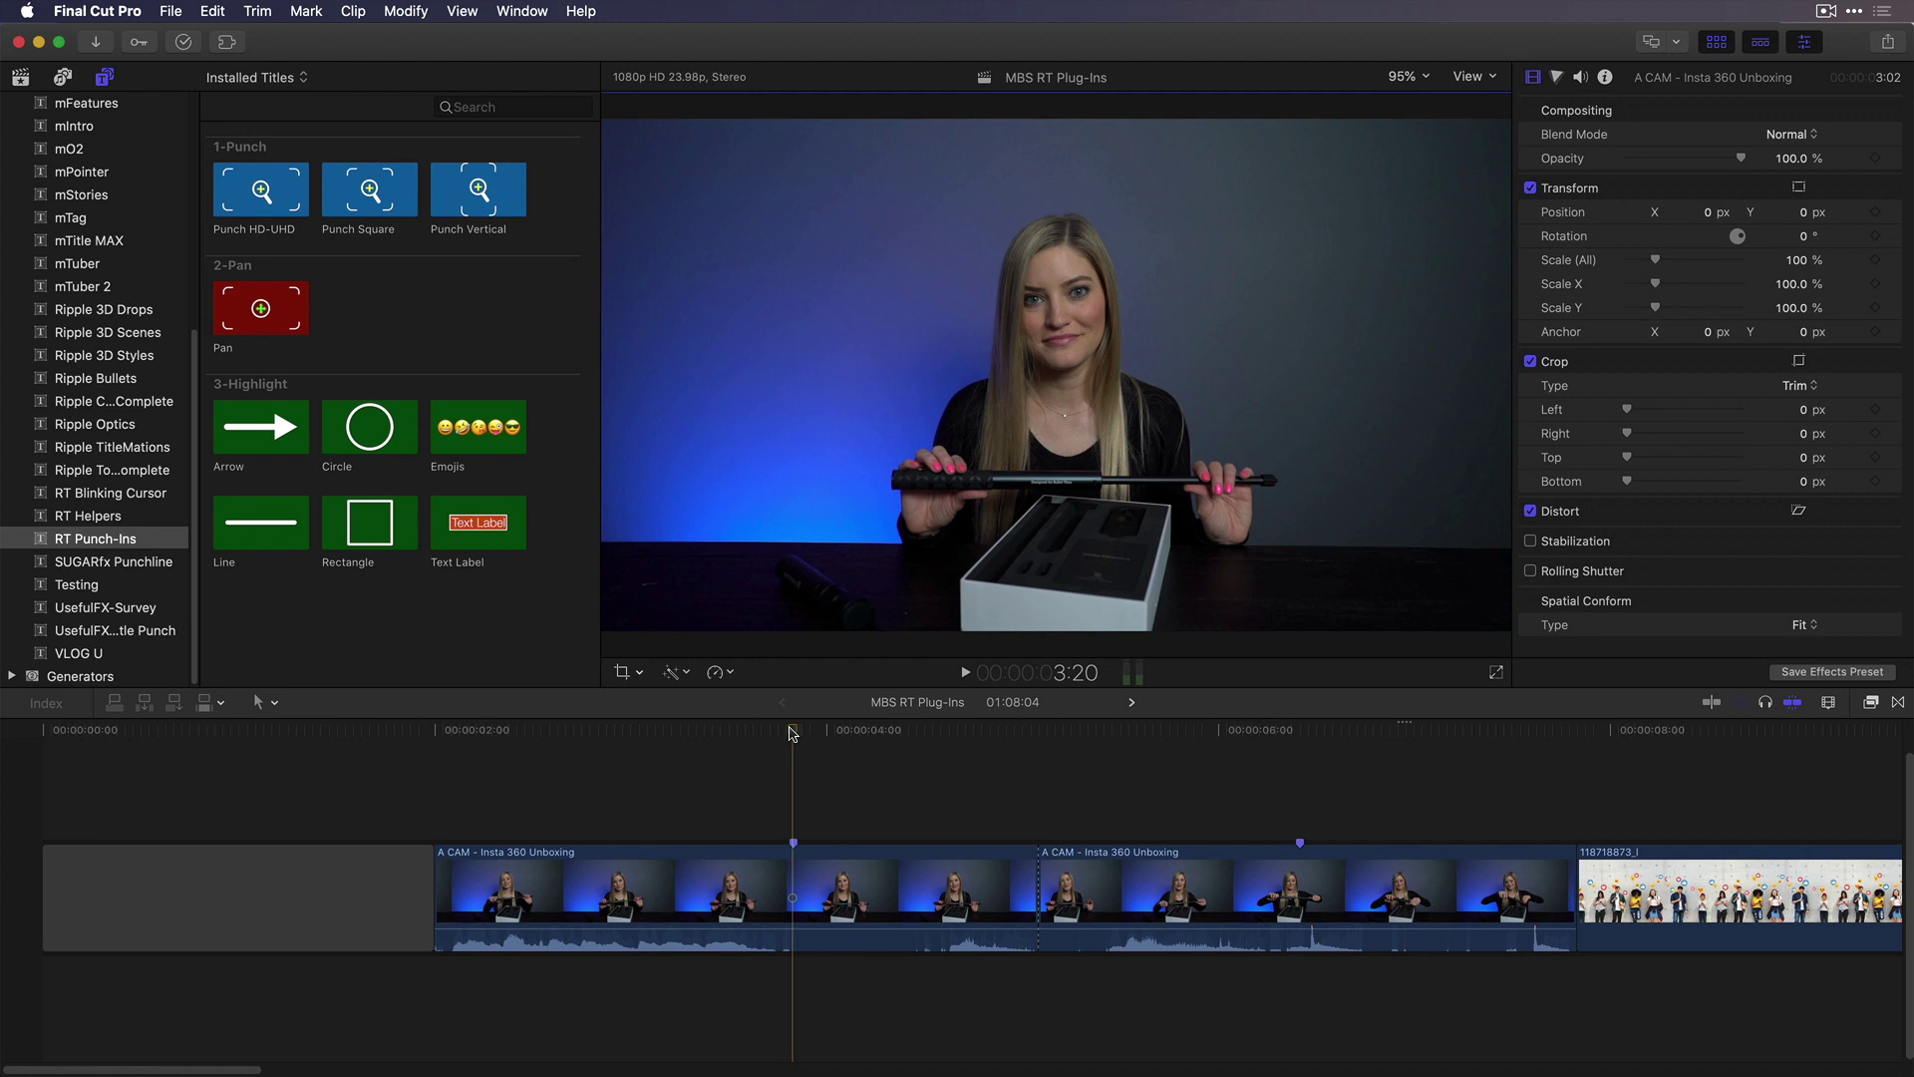
# Mark the clip range from 3:20 to the next edit with X
pyautogui.press('x')
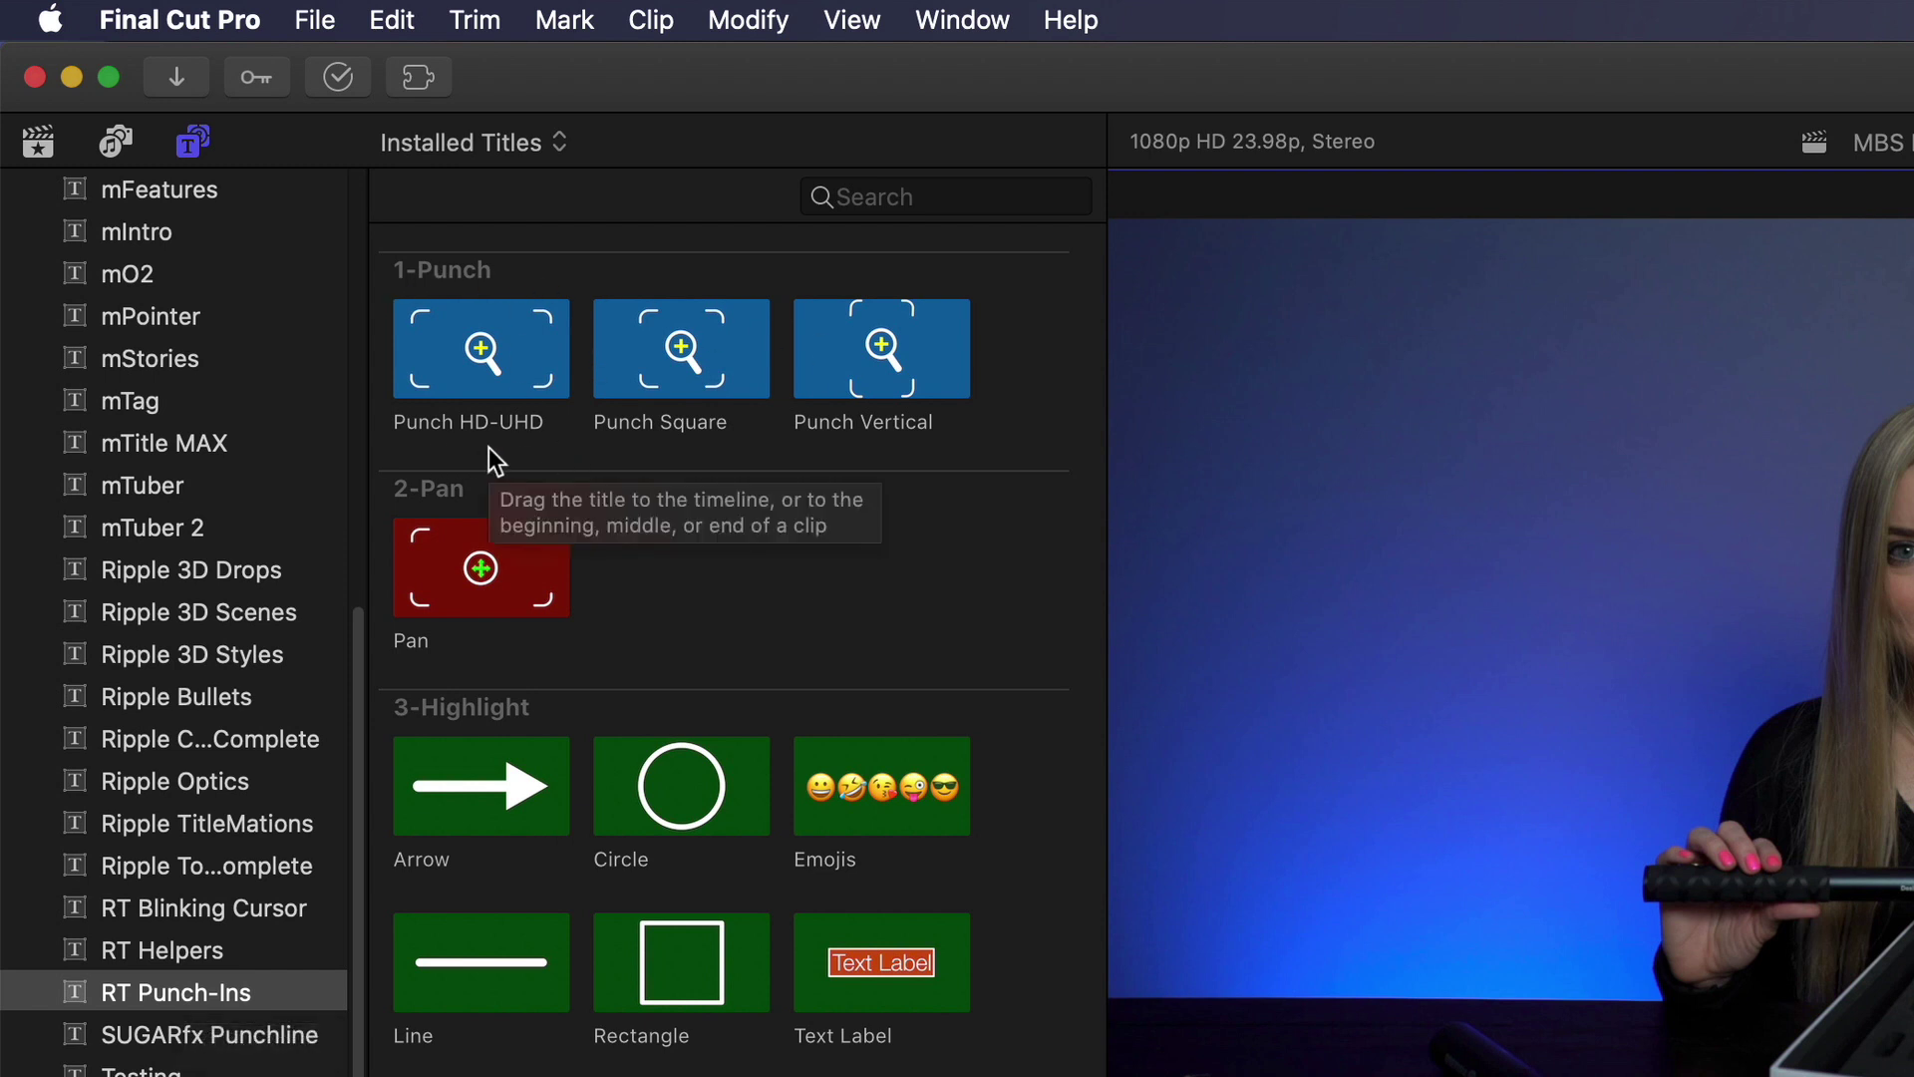
# Connect a Punch HD-UHD title over the marked range and extend its end by 14 frames
pyautogui.click(478, 366)
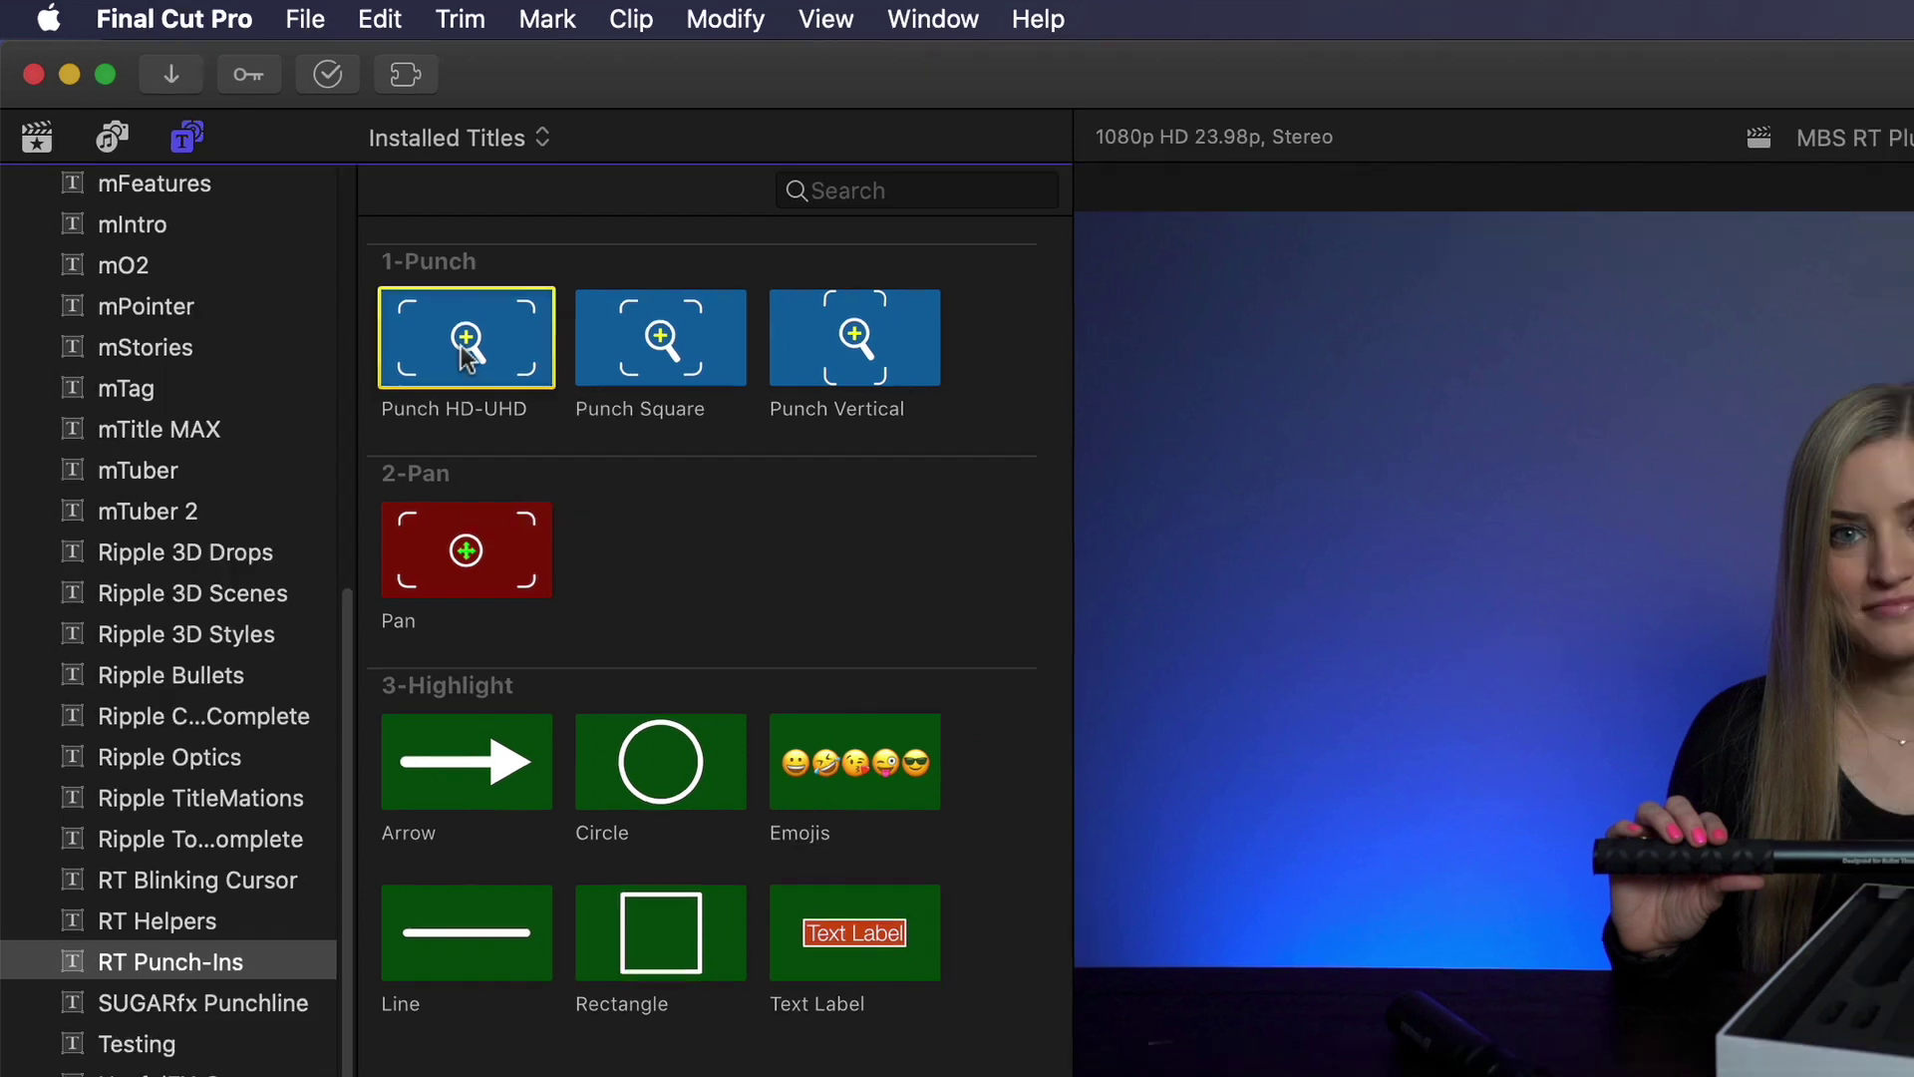
pyautogui.hotkey('shift', 'q')
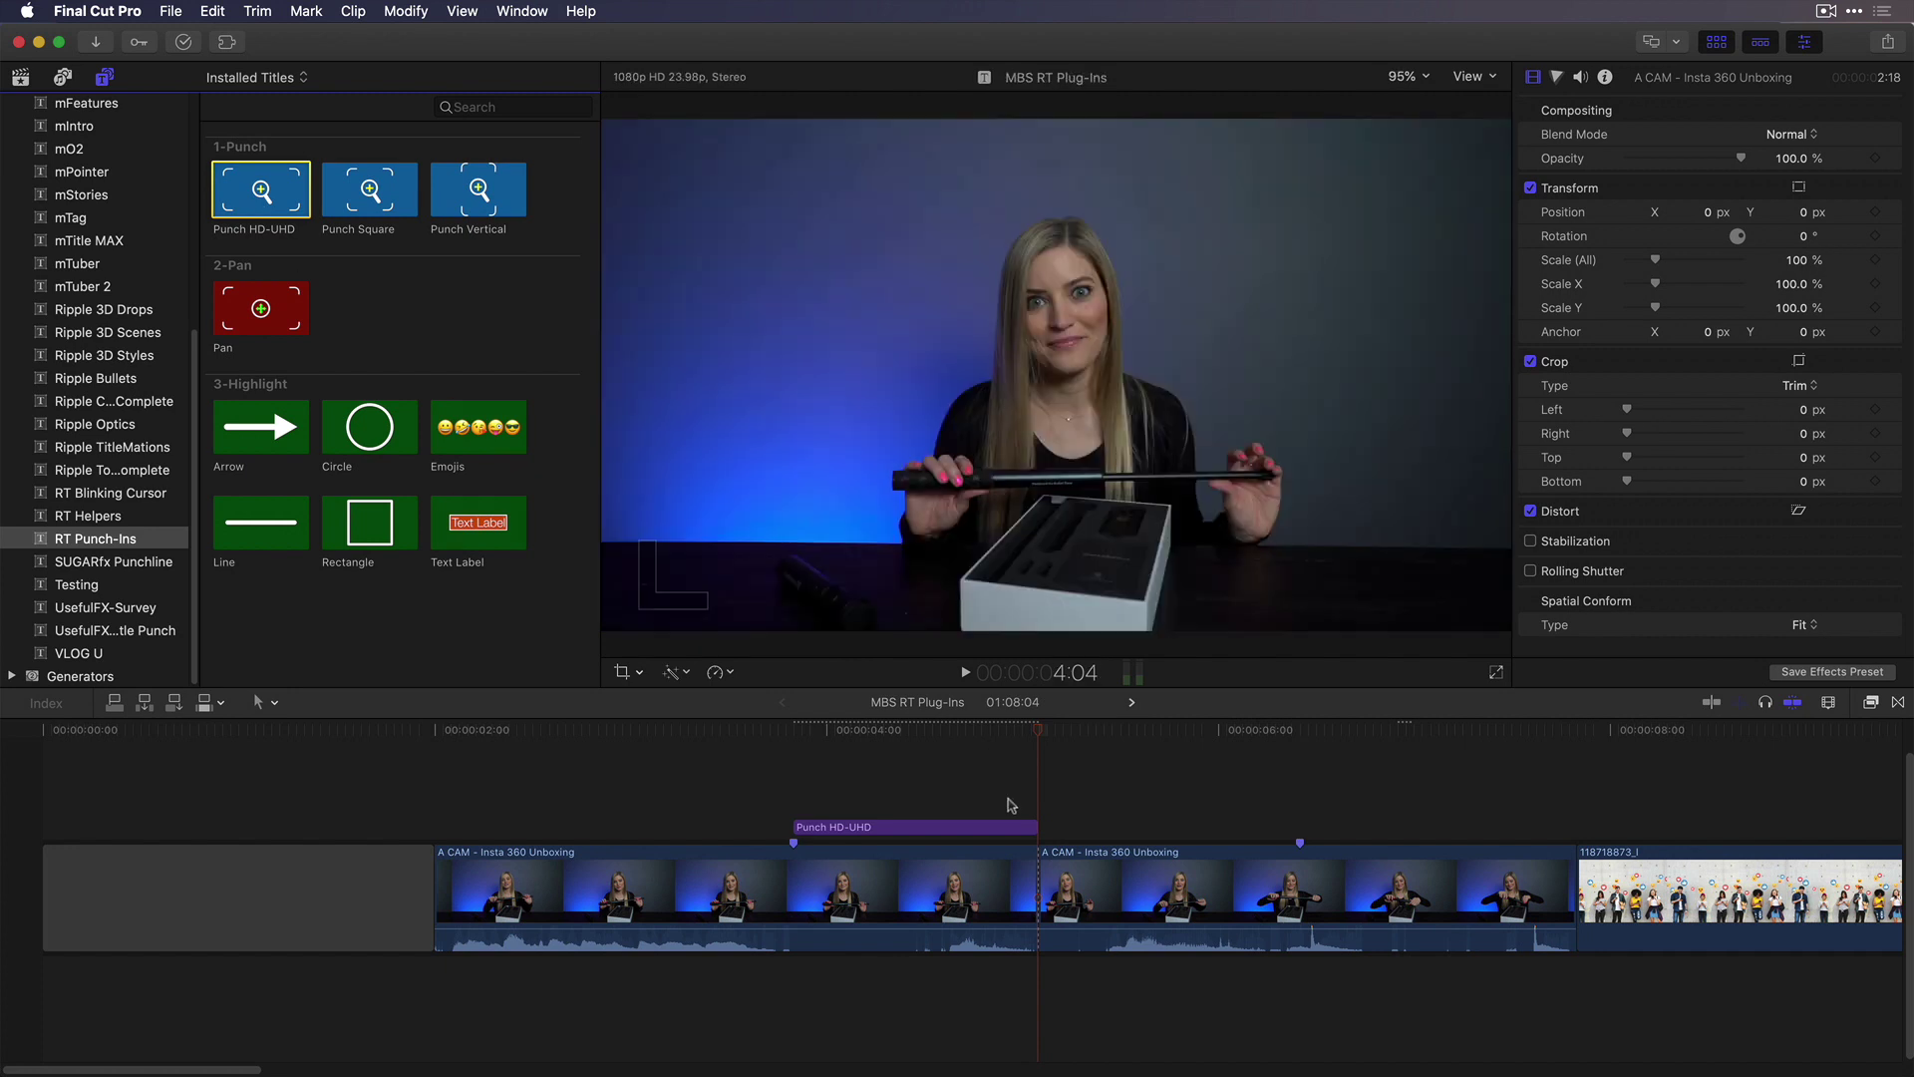
pyautogui.moveTo(1037, 827); pyautogui.dragTo(1299, 831)
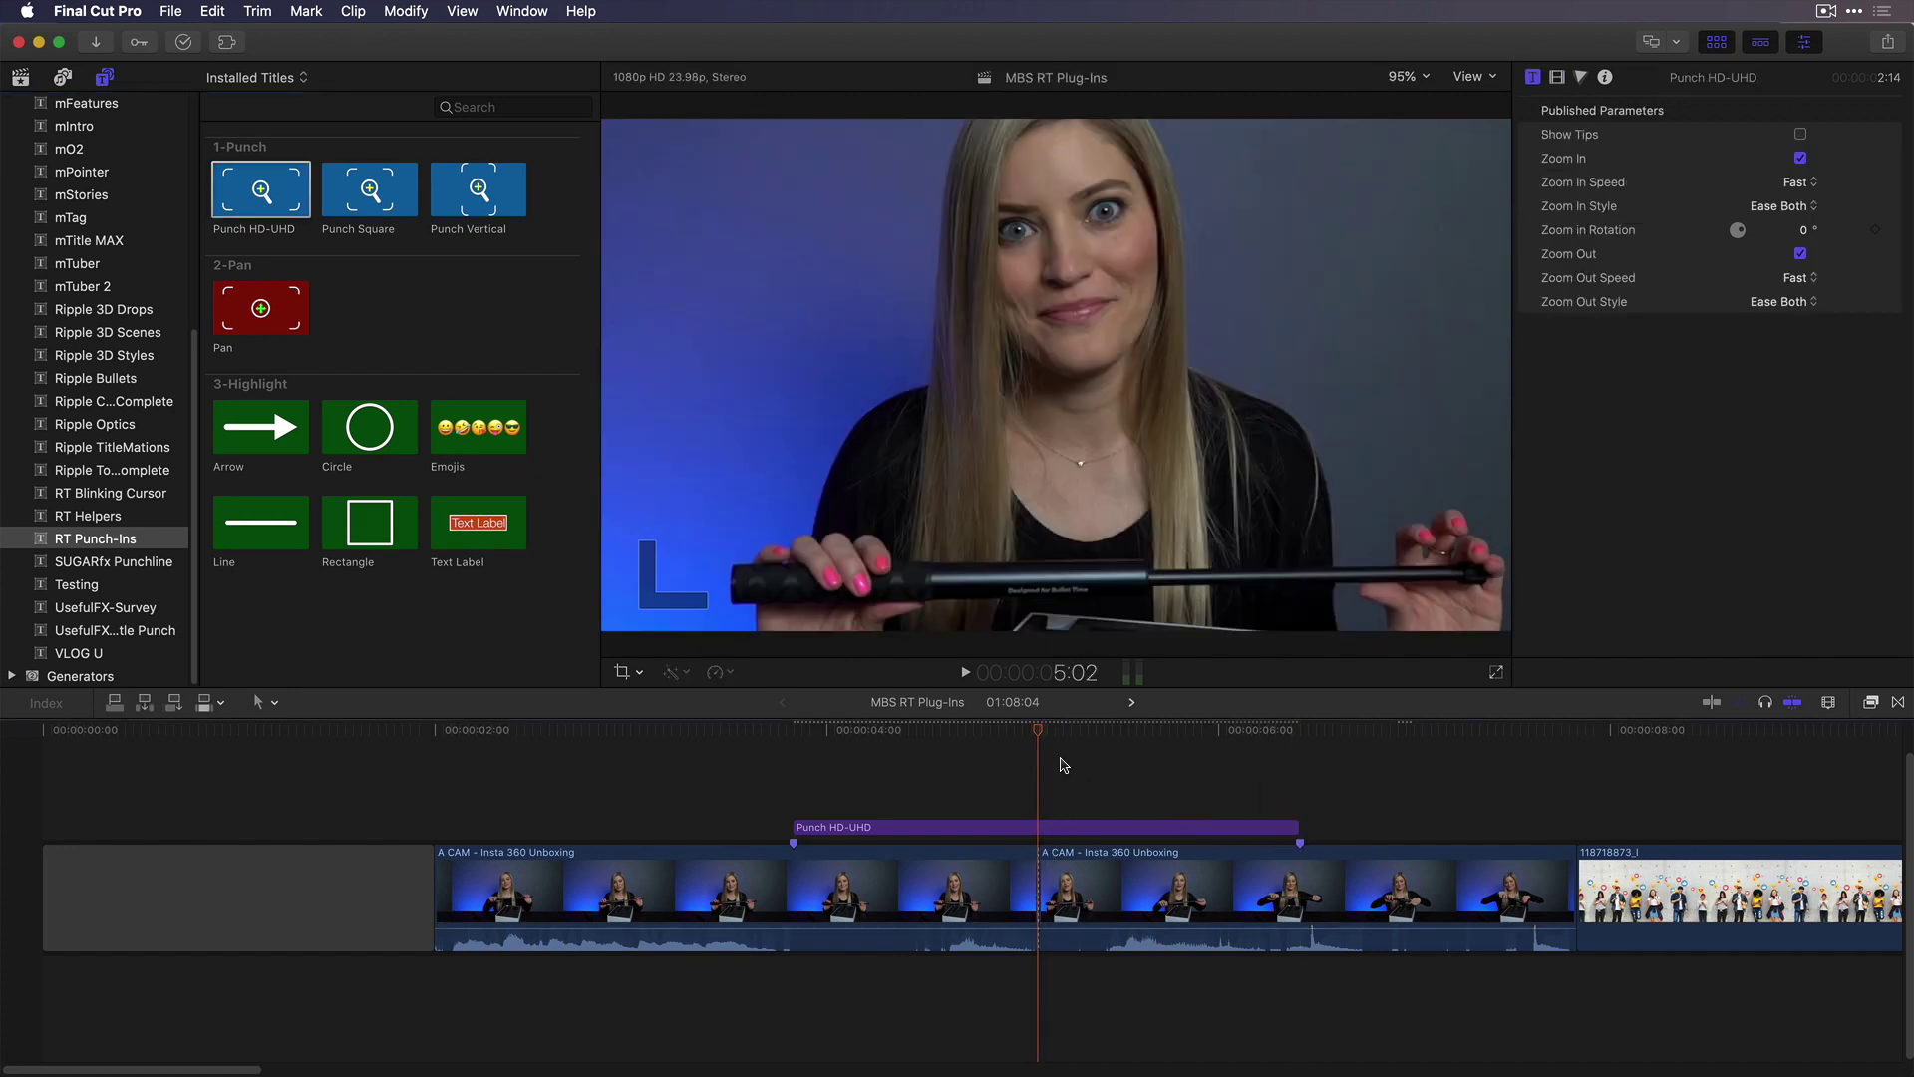
# Preview the punch-in, then return the playhead to the title's start
pyautogui.click(667, 735)
pyautogui.press('space')
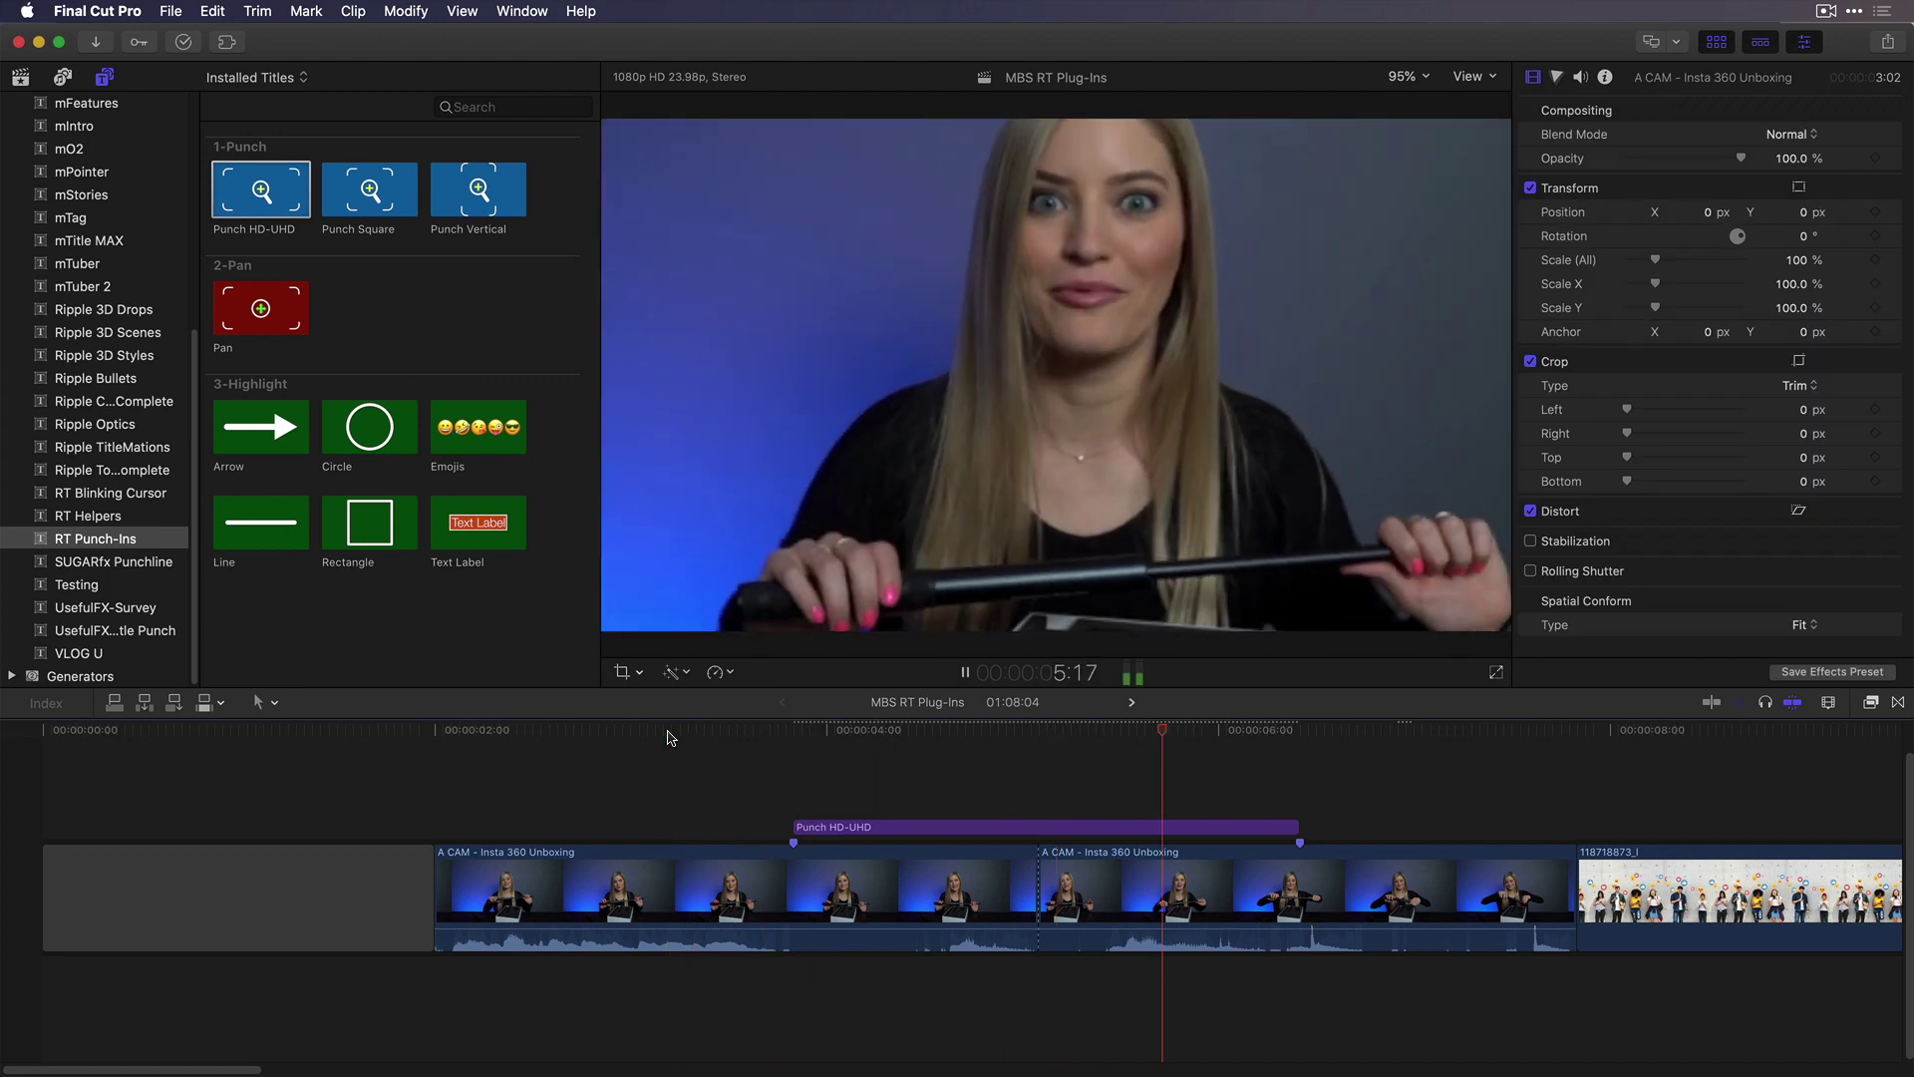
pyautogui.press('space')
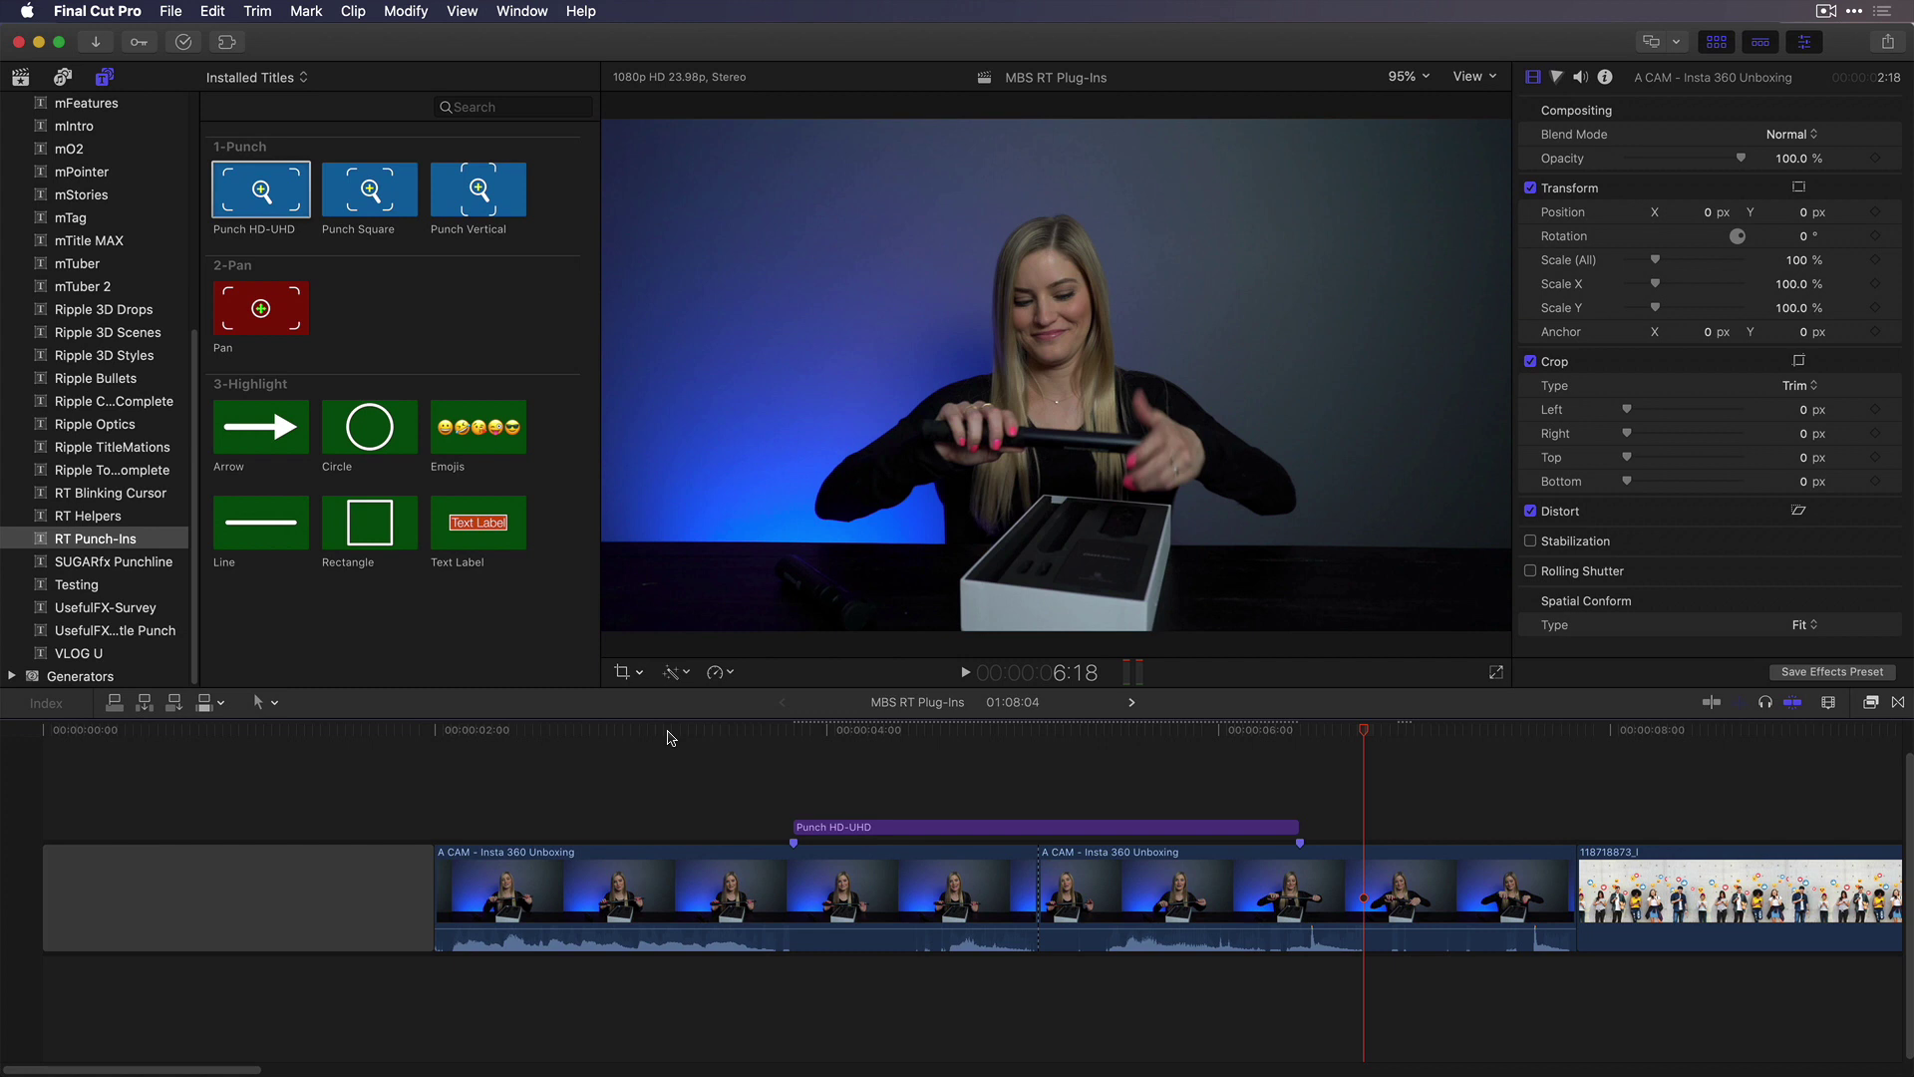
pyautogui.click(796, 734)
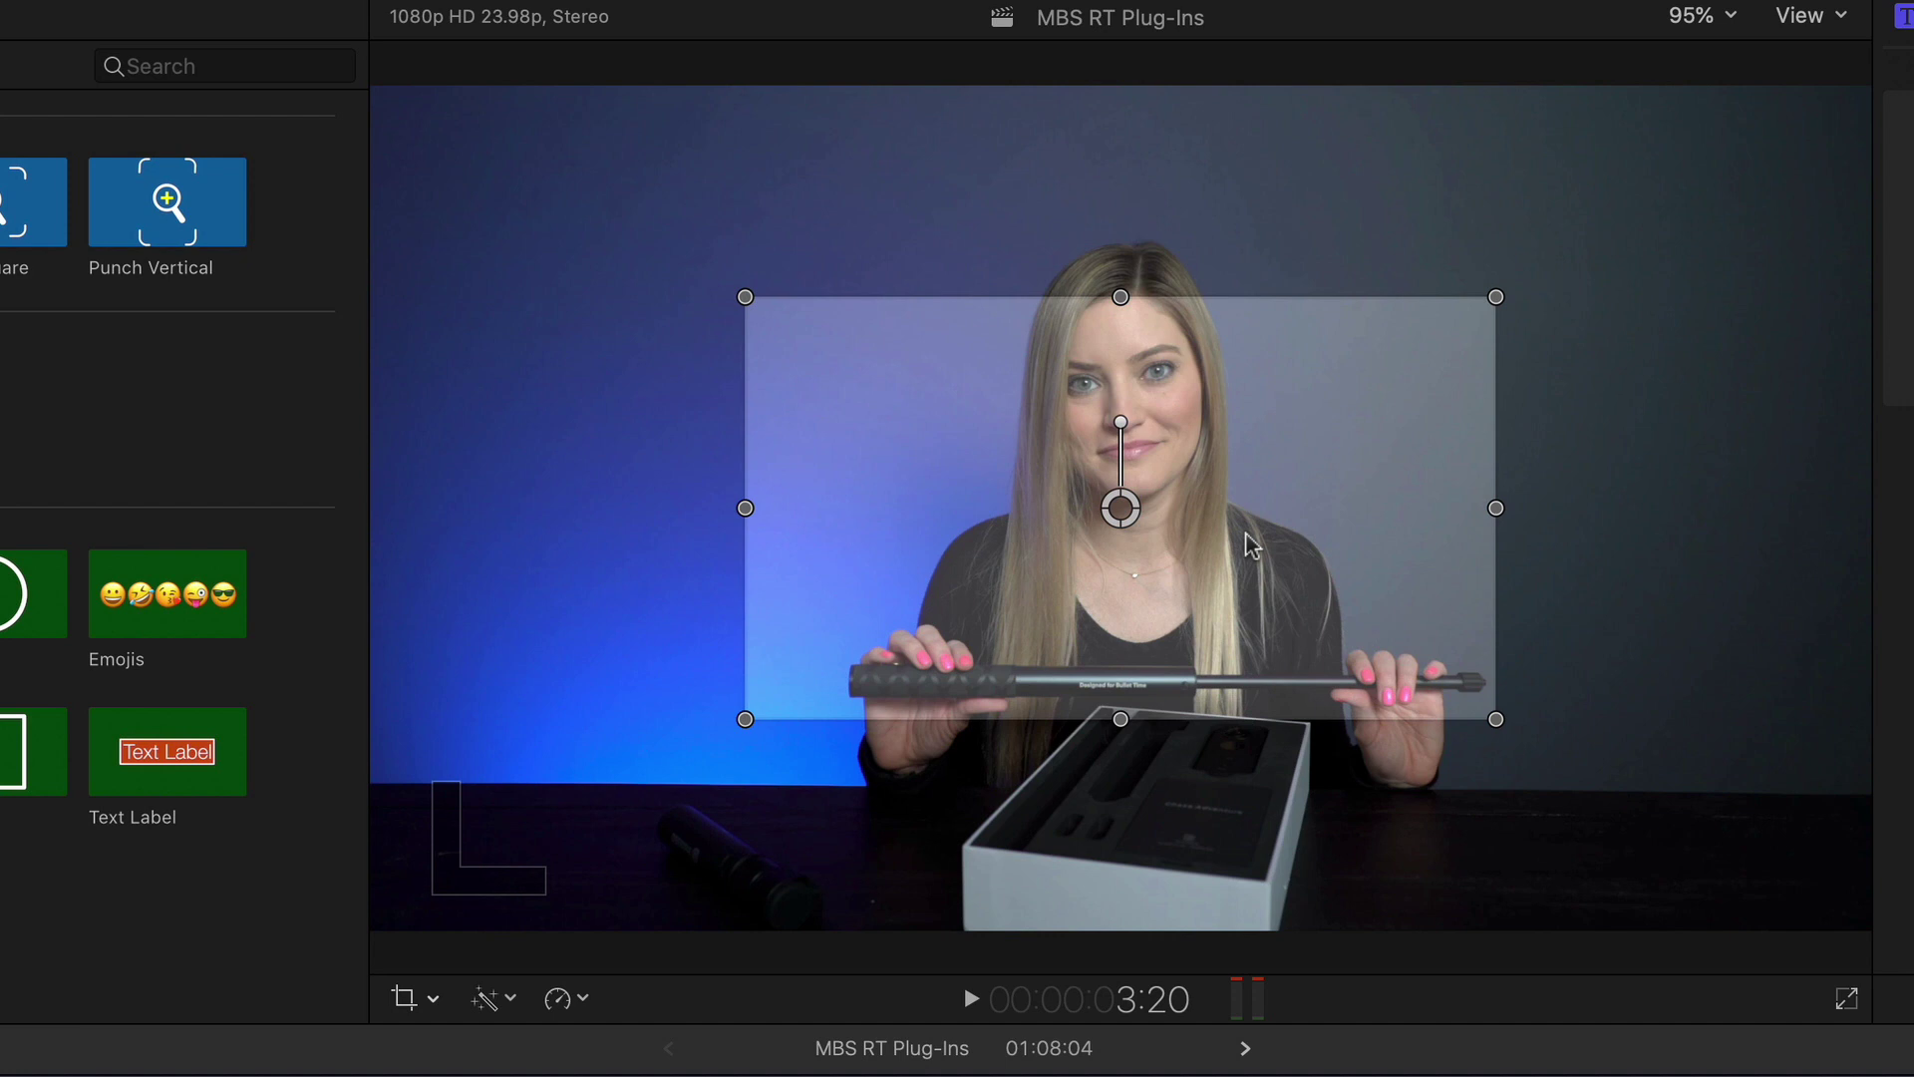
# Move and enlarge the Punch zoom box to frame her face and the rod
pyautogui.moveTo(1299, 529); pyautogui.dragTo(1311, 477)
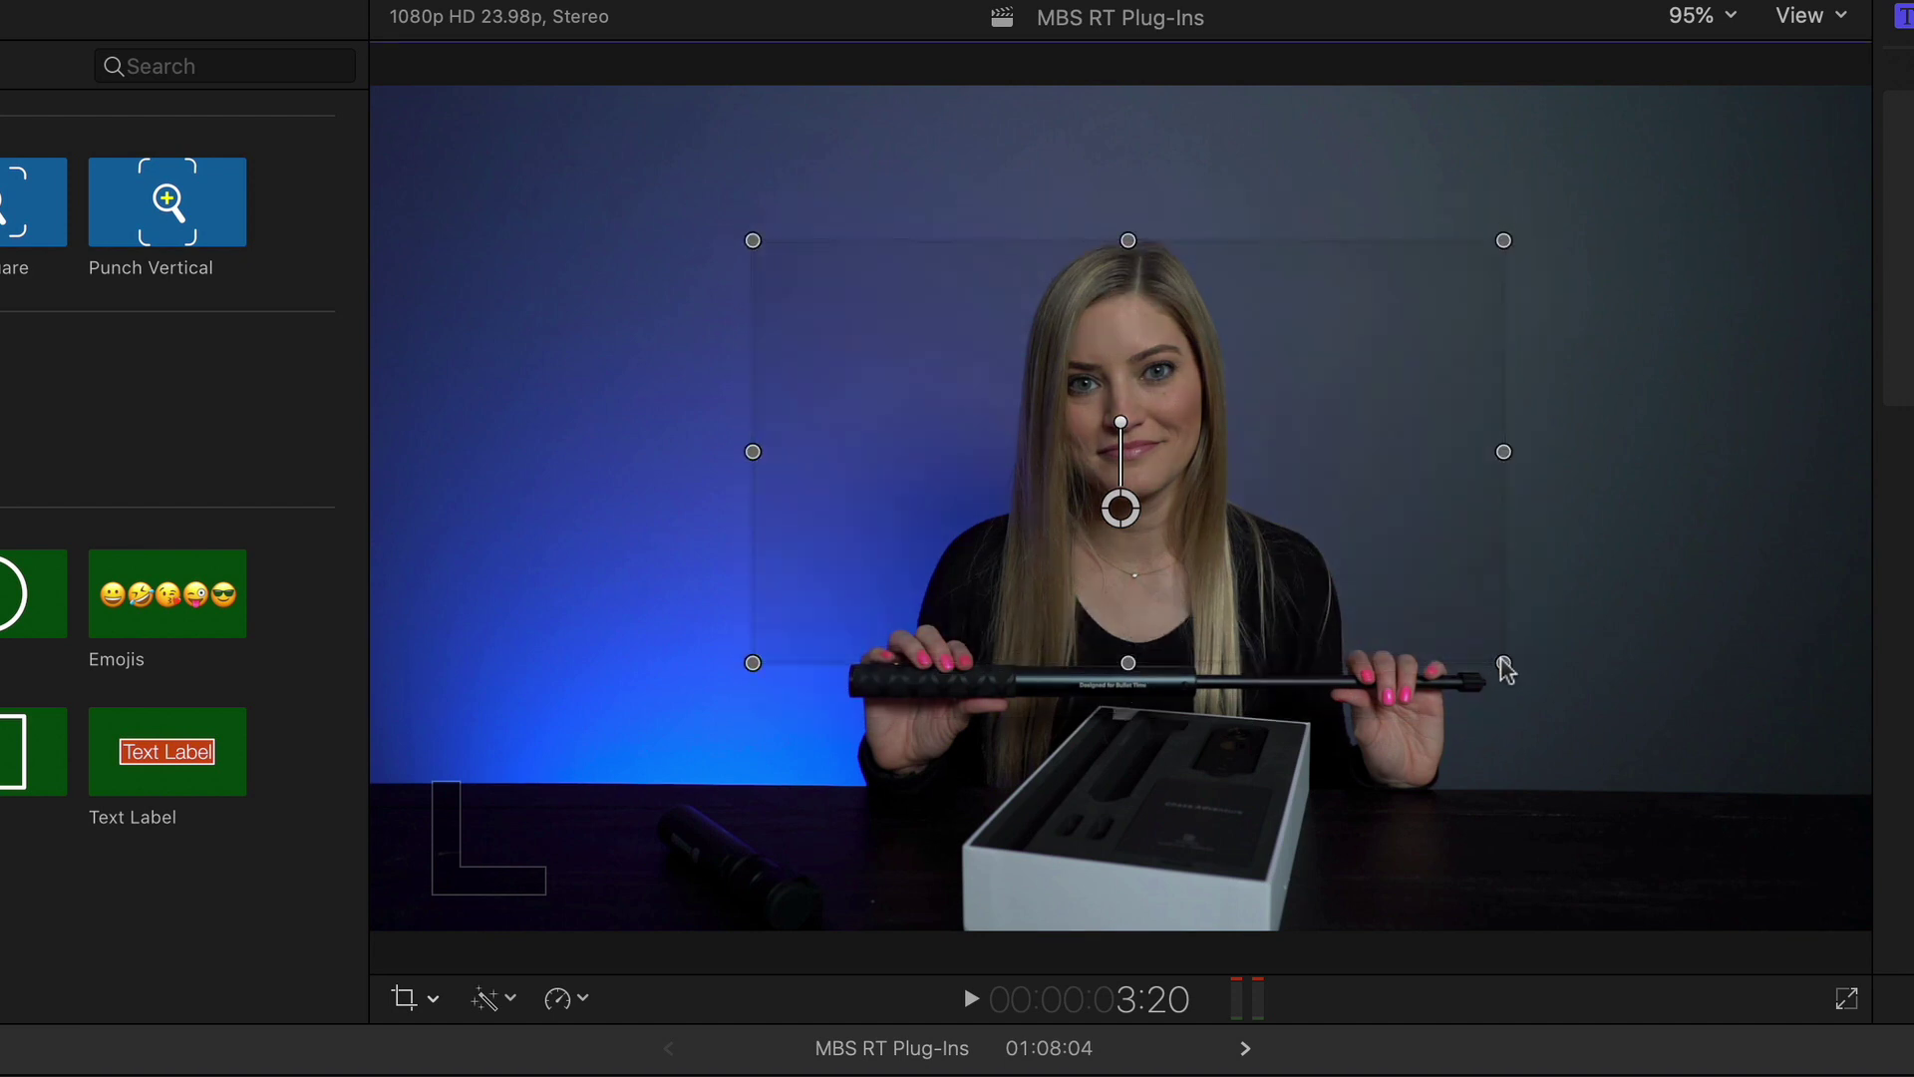
pyautogui.moveTo(1505, 668); pyautogui.dragTo(1581, 773)
pyautogui.moveTo(1410, 598); pyautogui.dragTo(1406, 547)
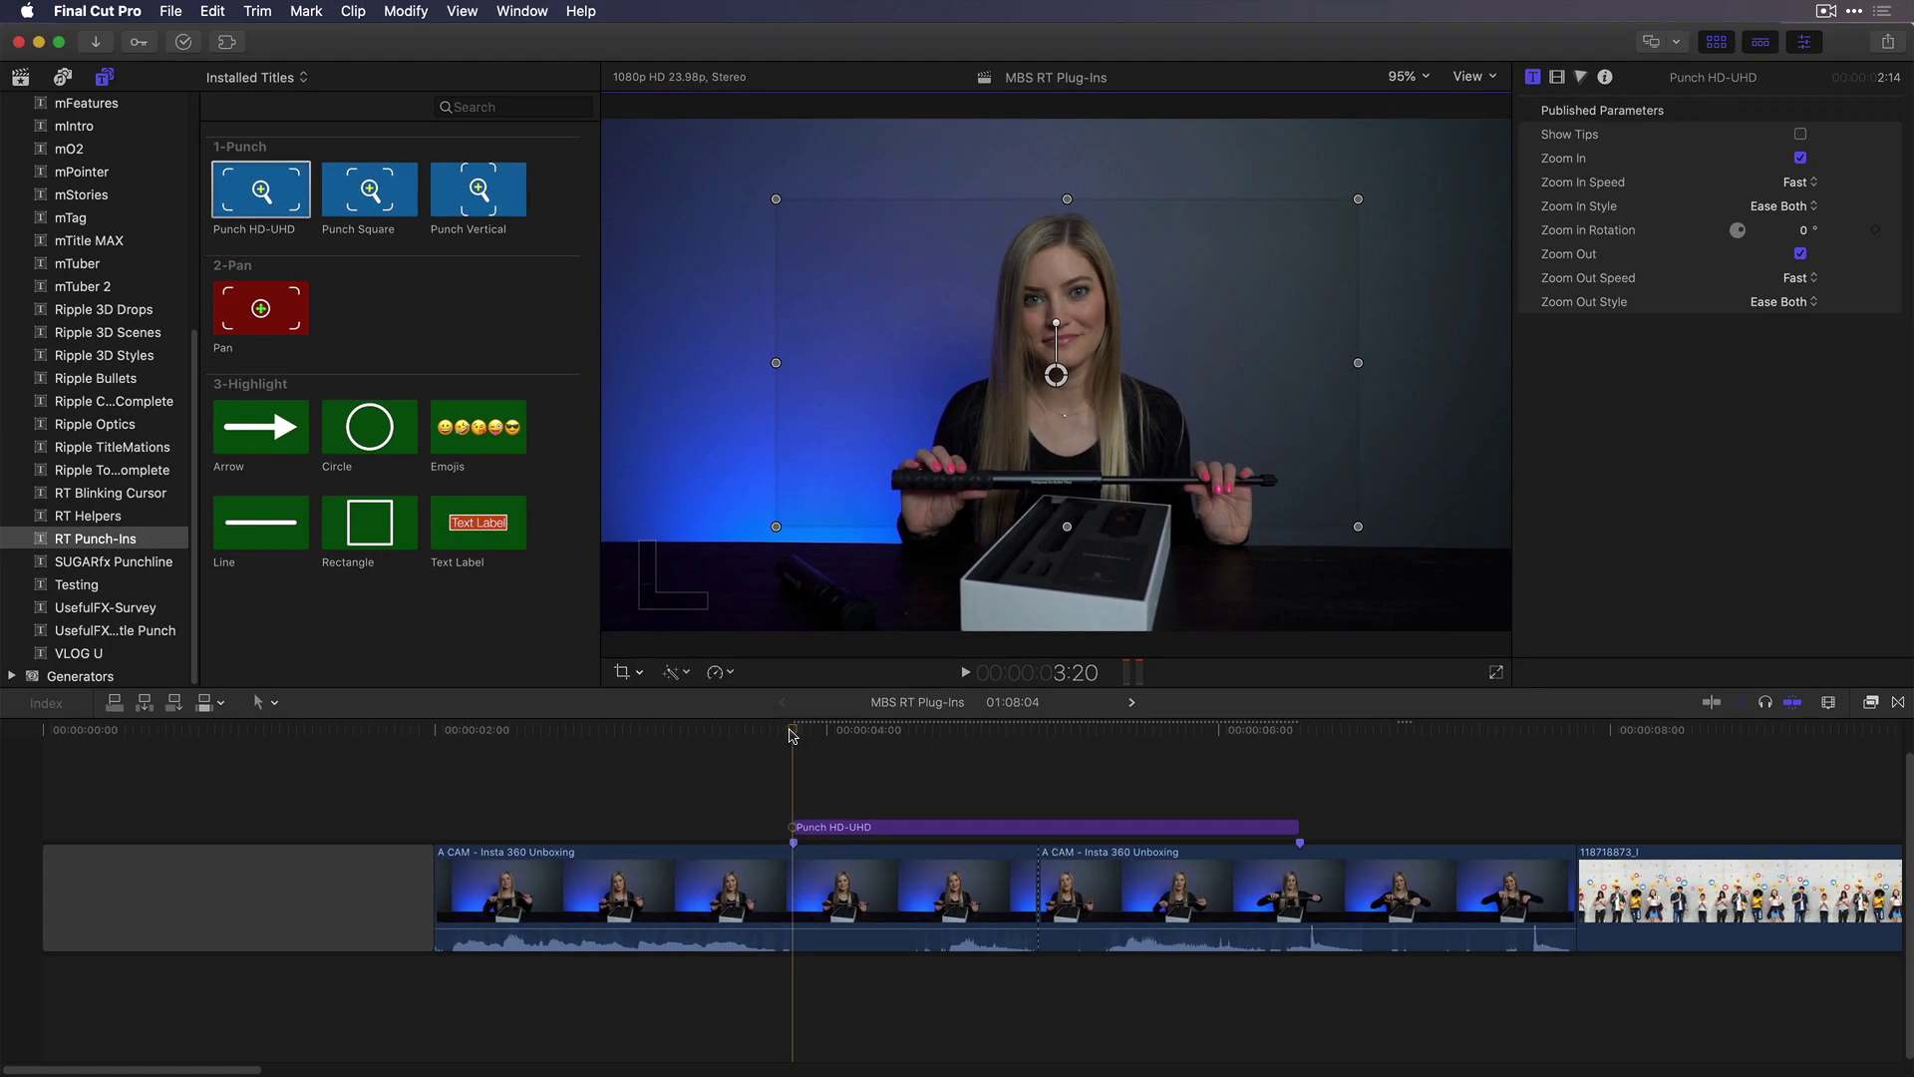
# Play back the reframed punch-in twice, ending near 4:15
pyautogui.press('space')
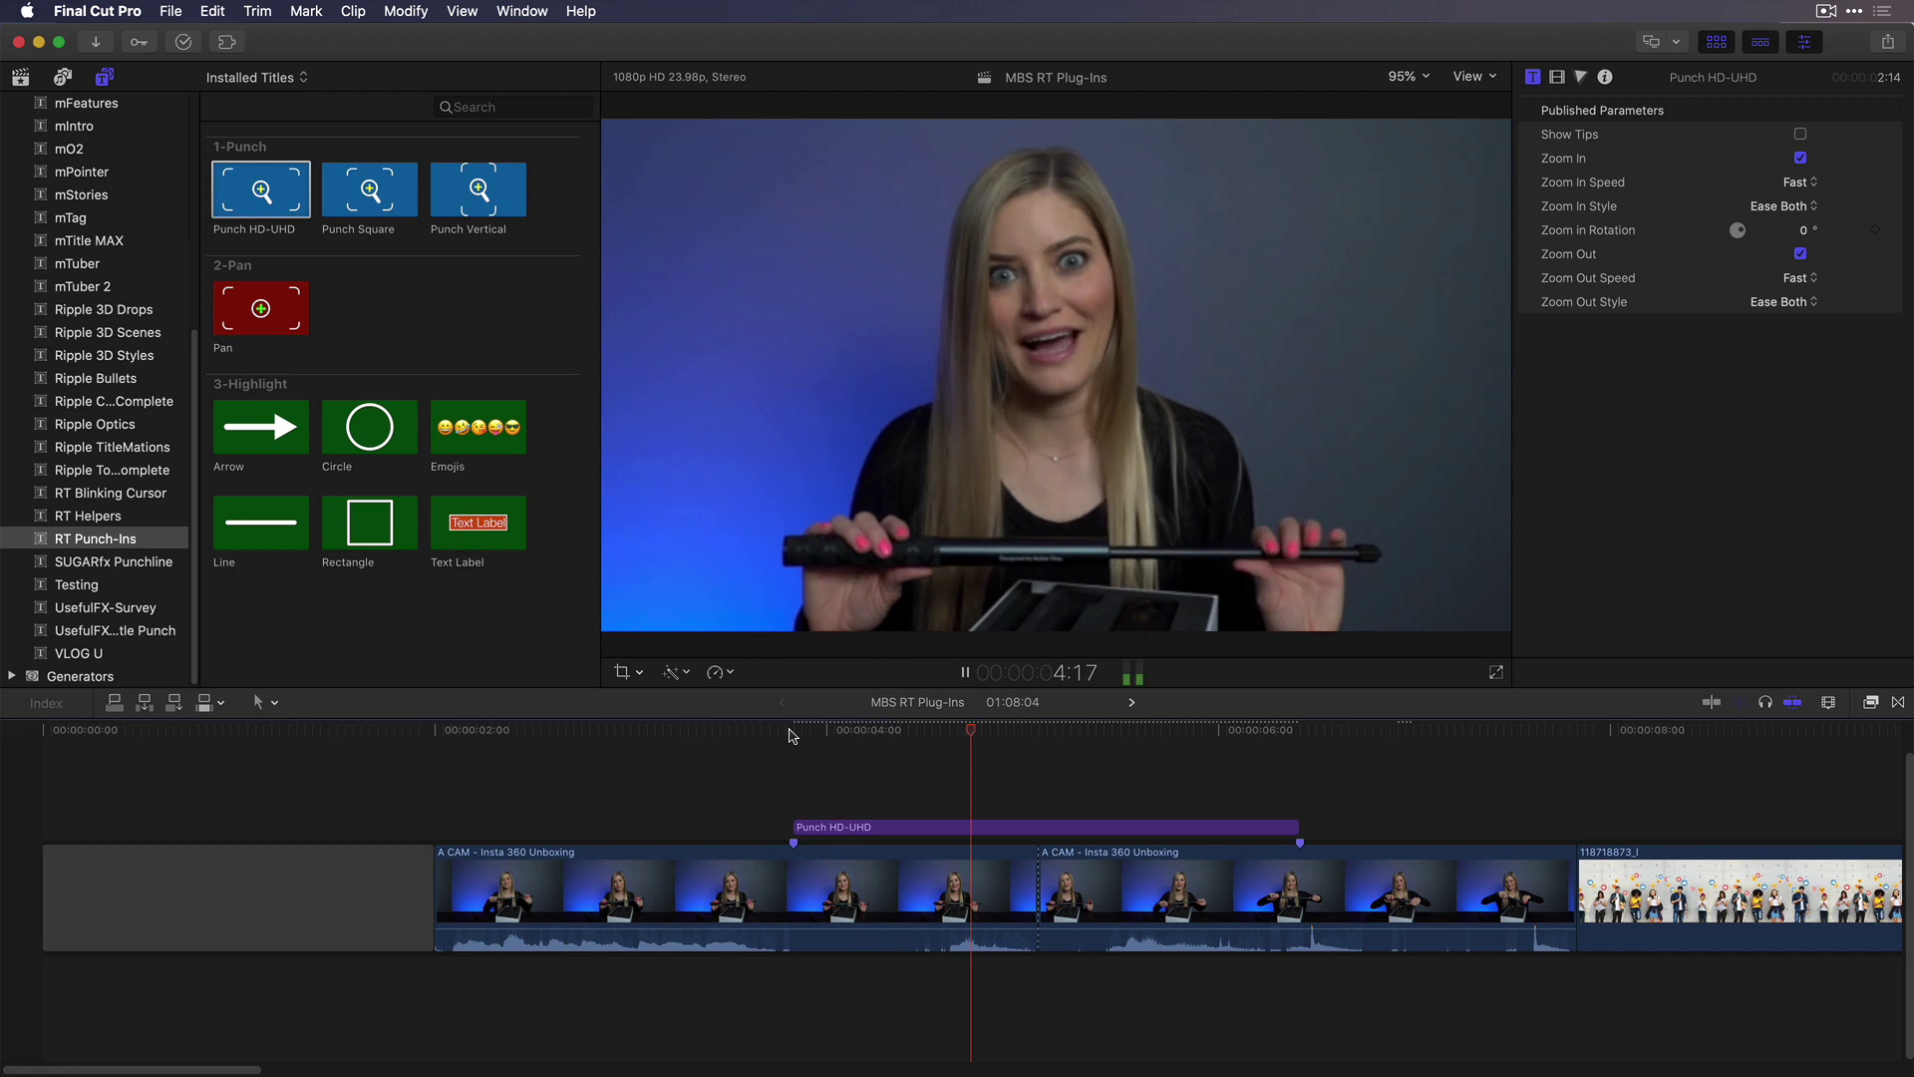
pyautogui.press('space')
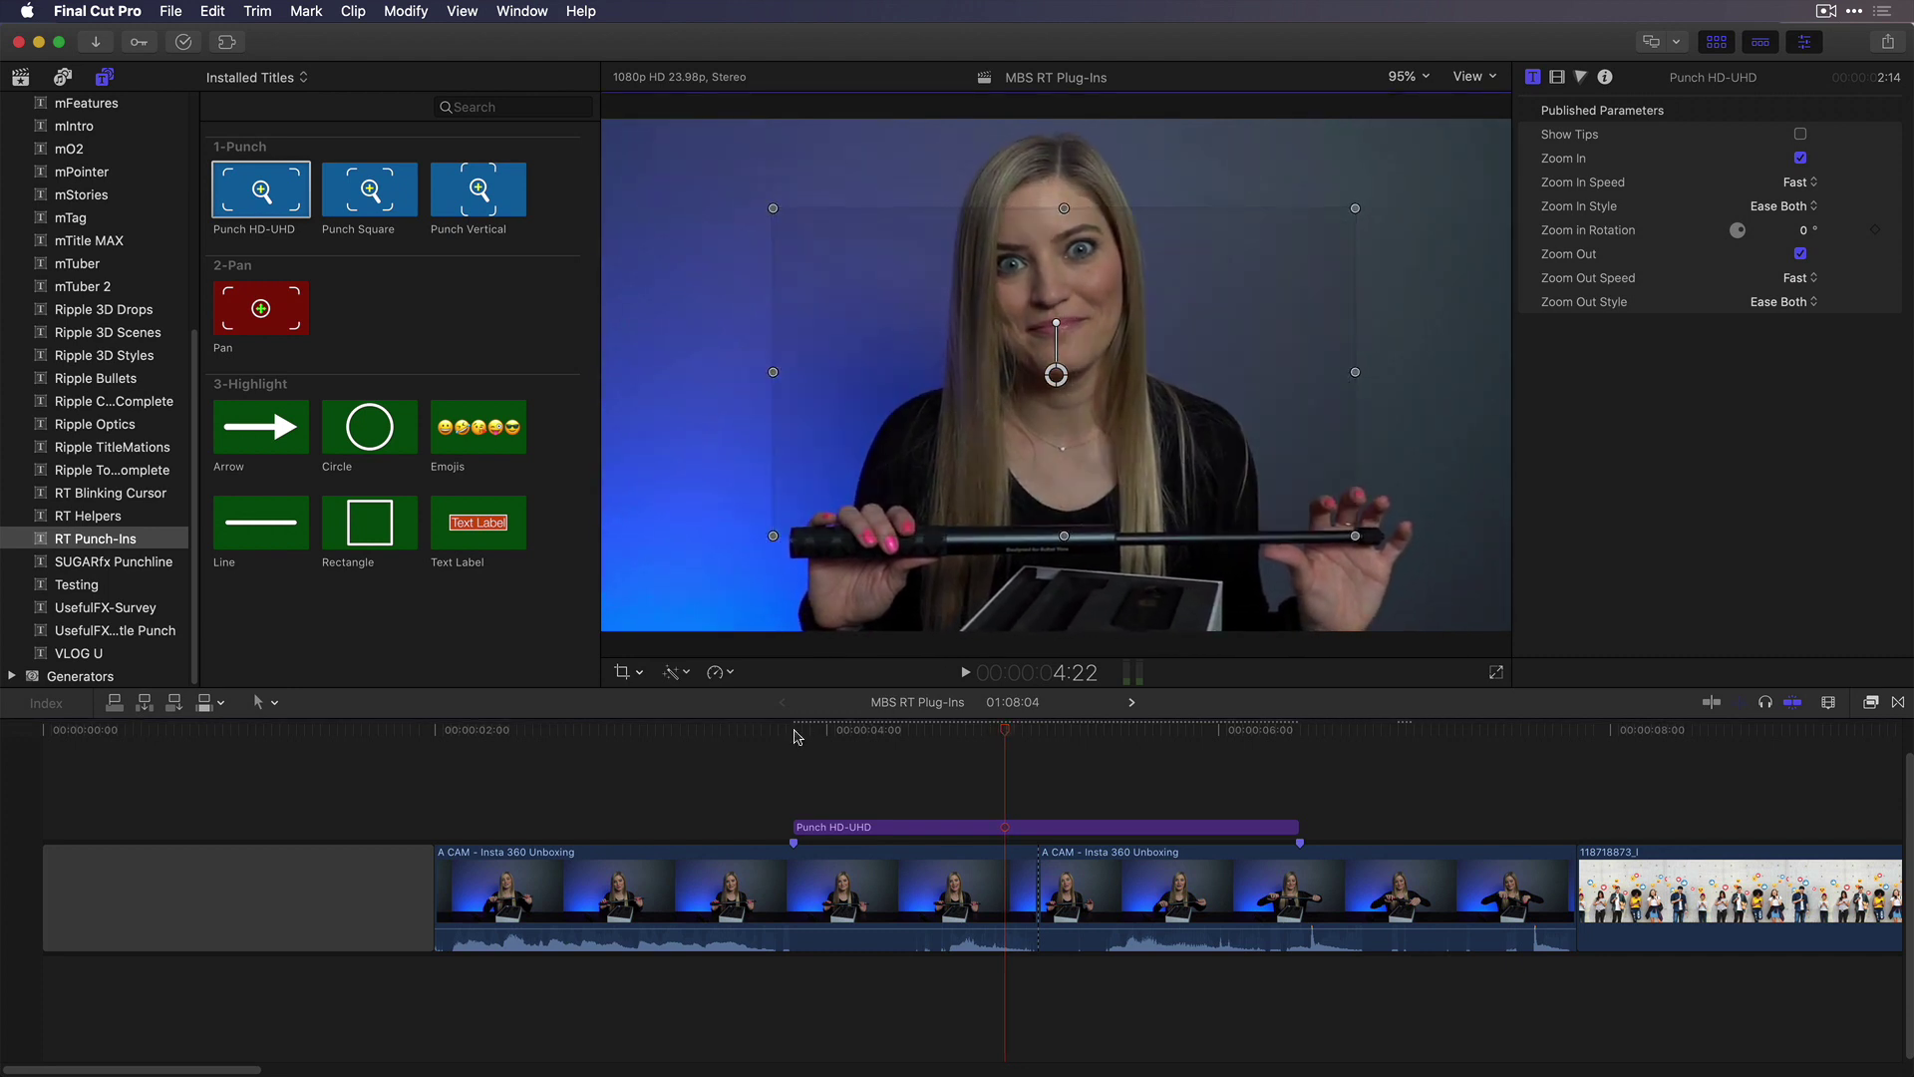
pyautogui.click(795, 737)
pyautogui.press('space')
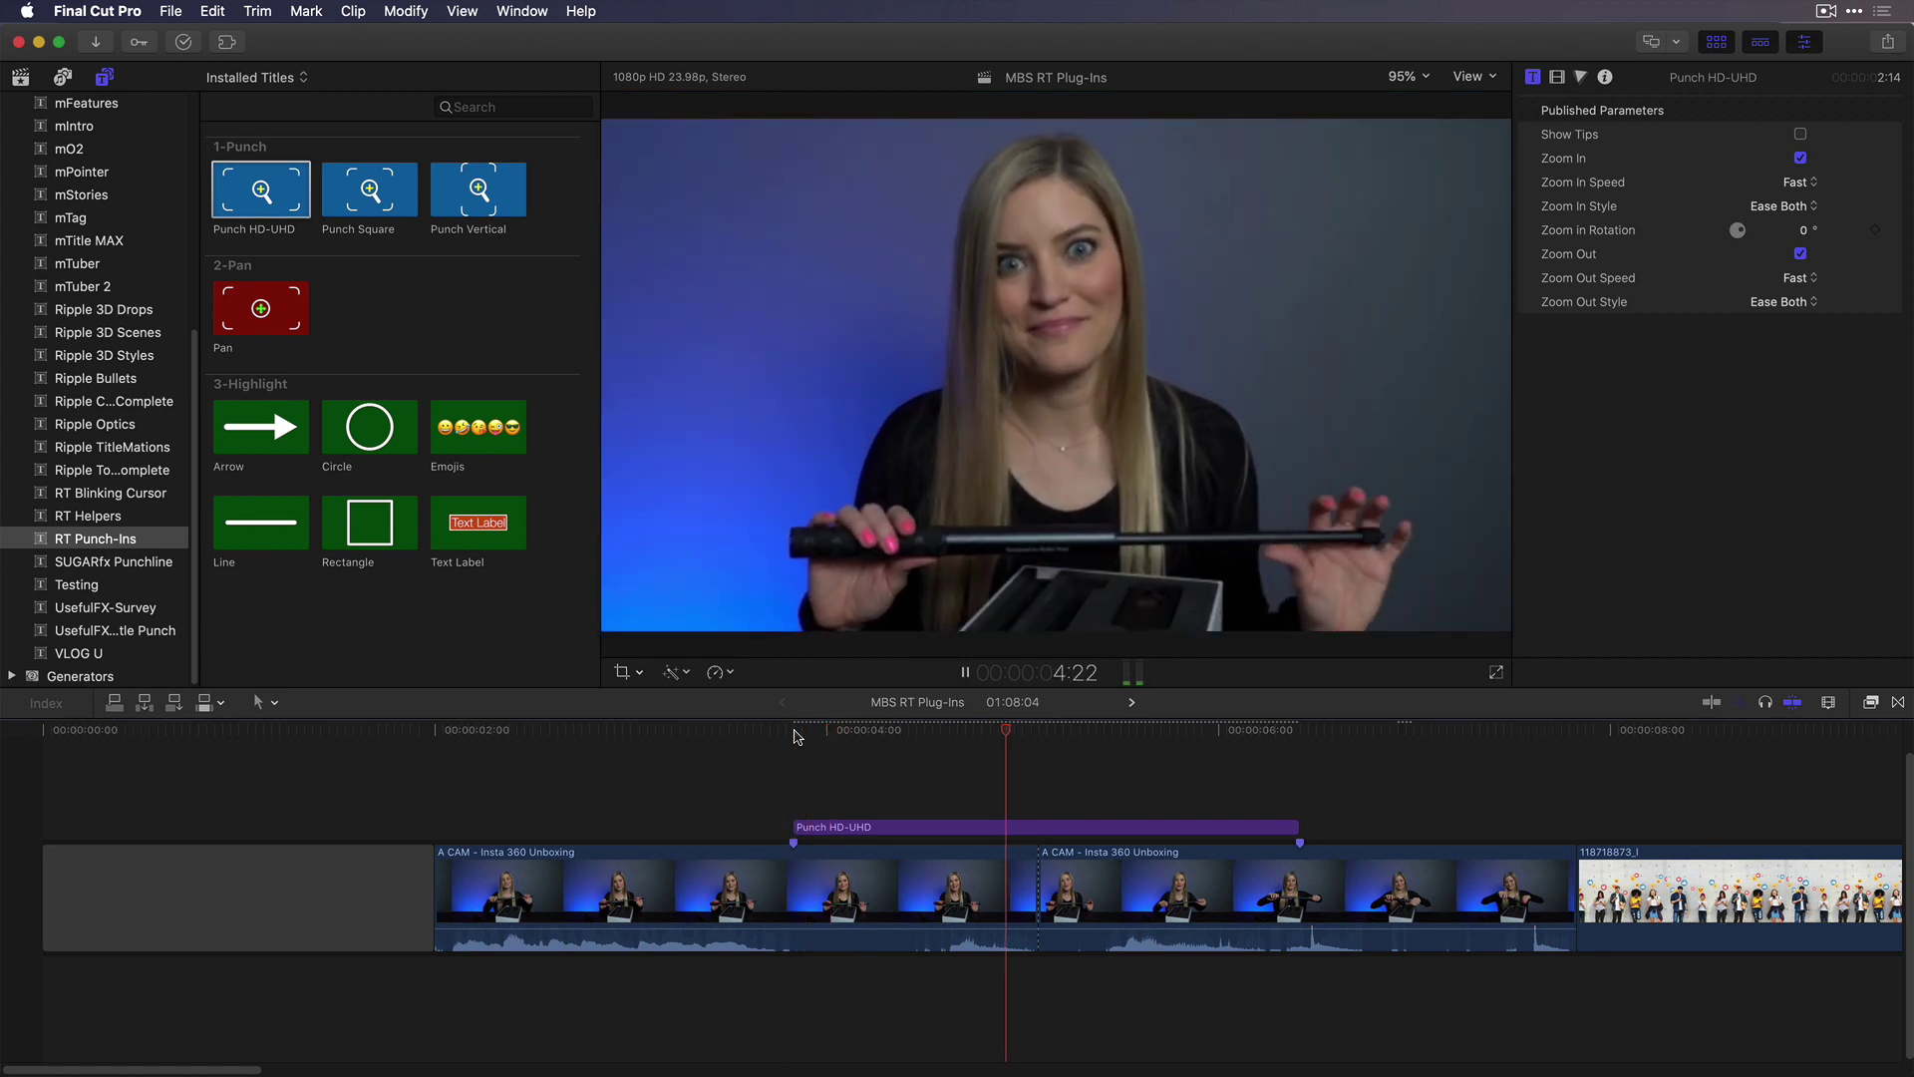
pyautogui.press('space')
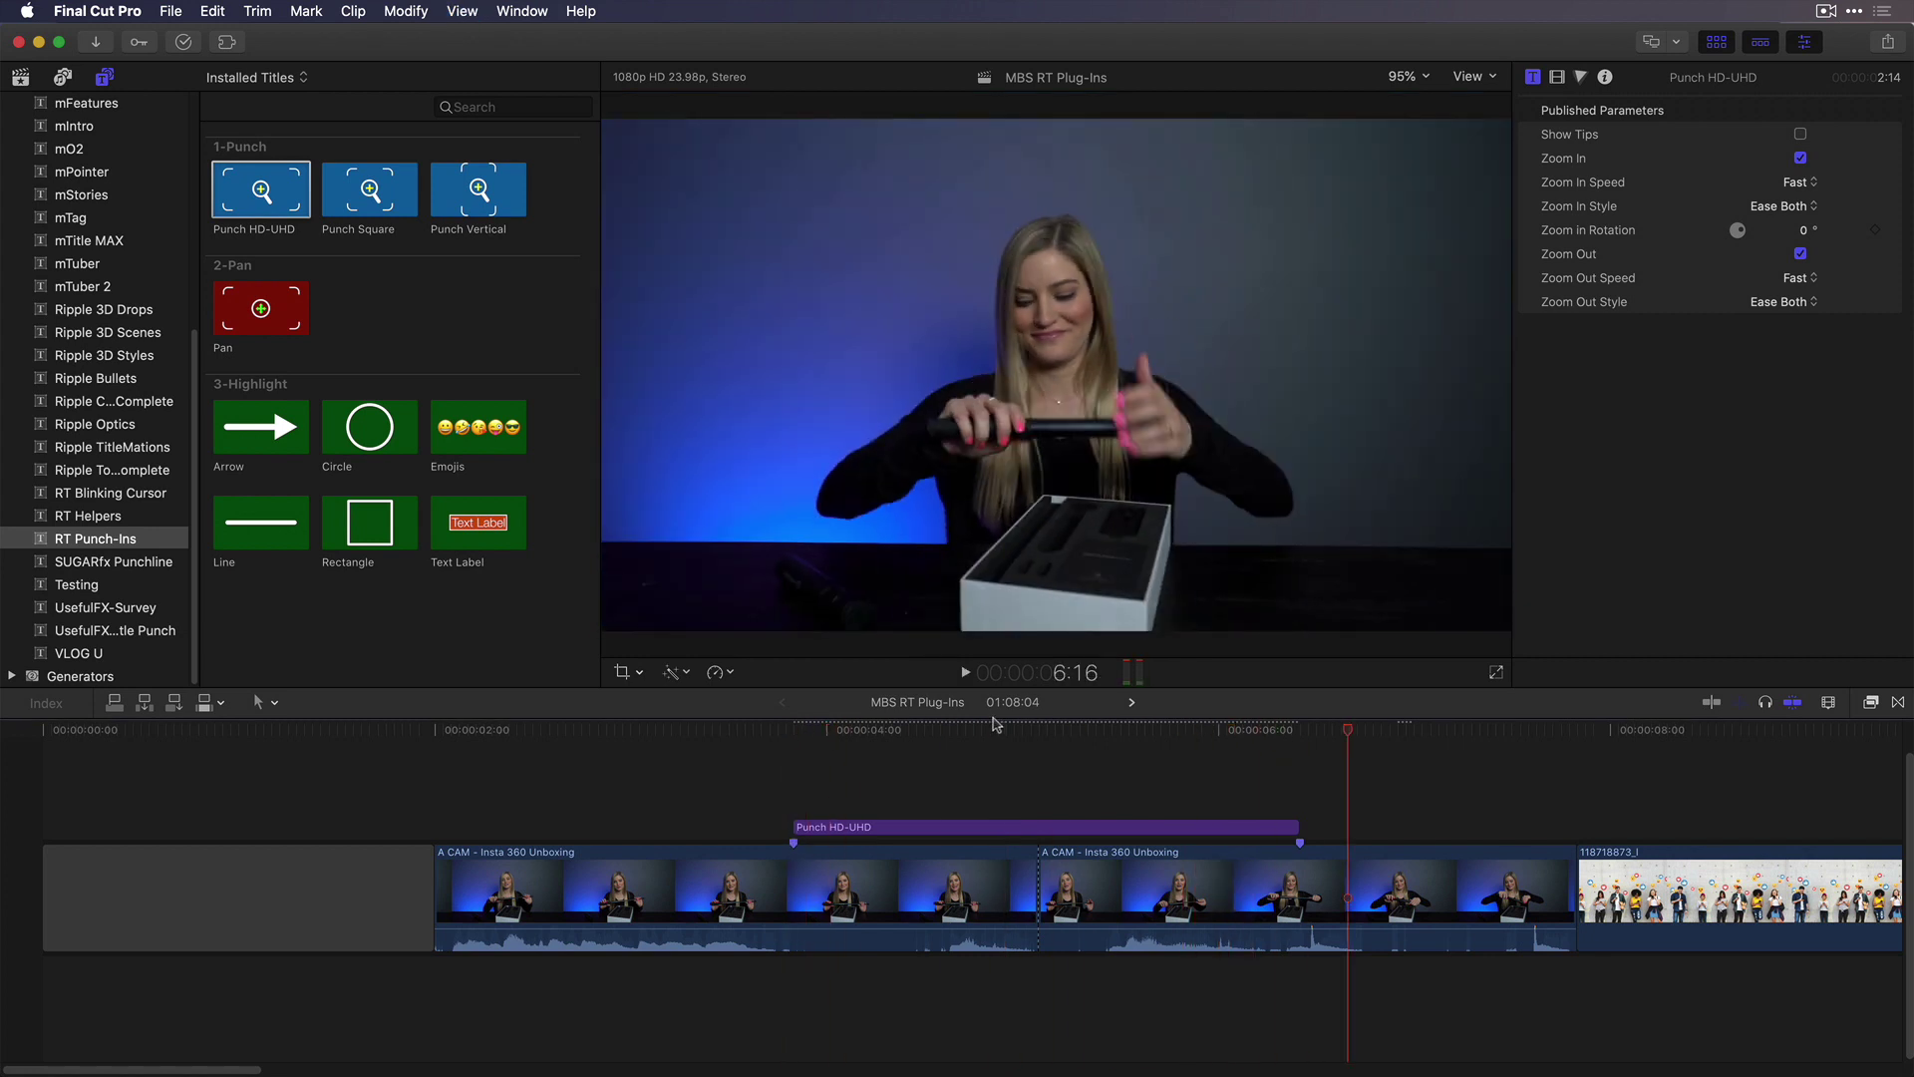
pyautogui.click(955, 737)
# At 4:20, toggle the title's Show Tips on and off, then uncheck Zoom In
pyautogui.moveTo(958, 738); pyautogui.dragTo(998, 737)
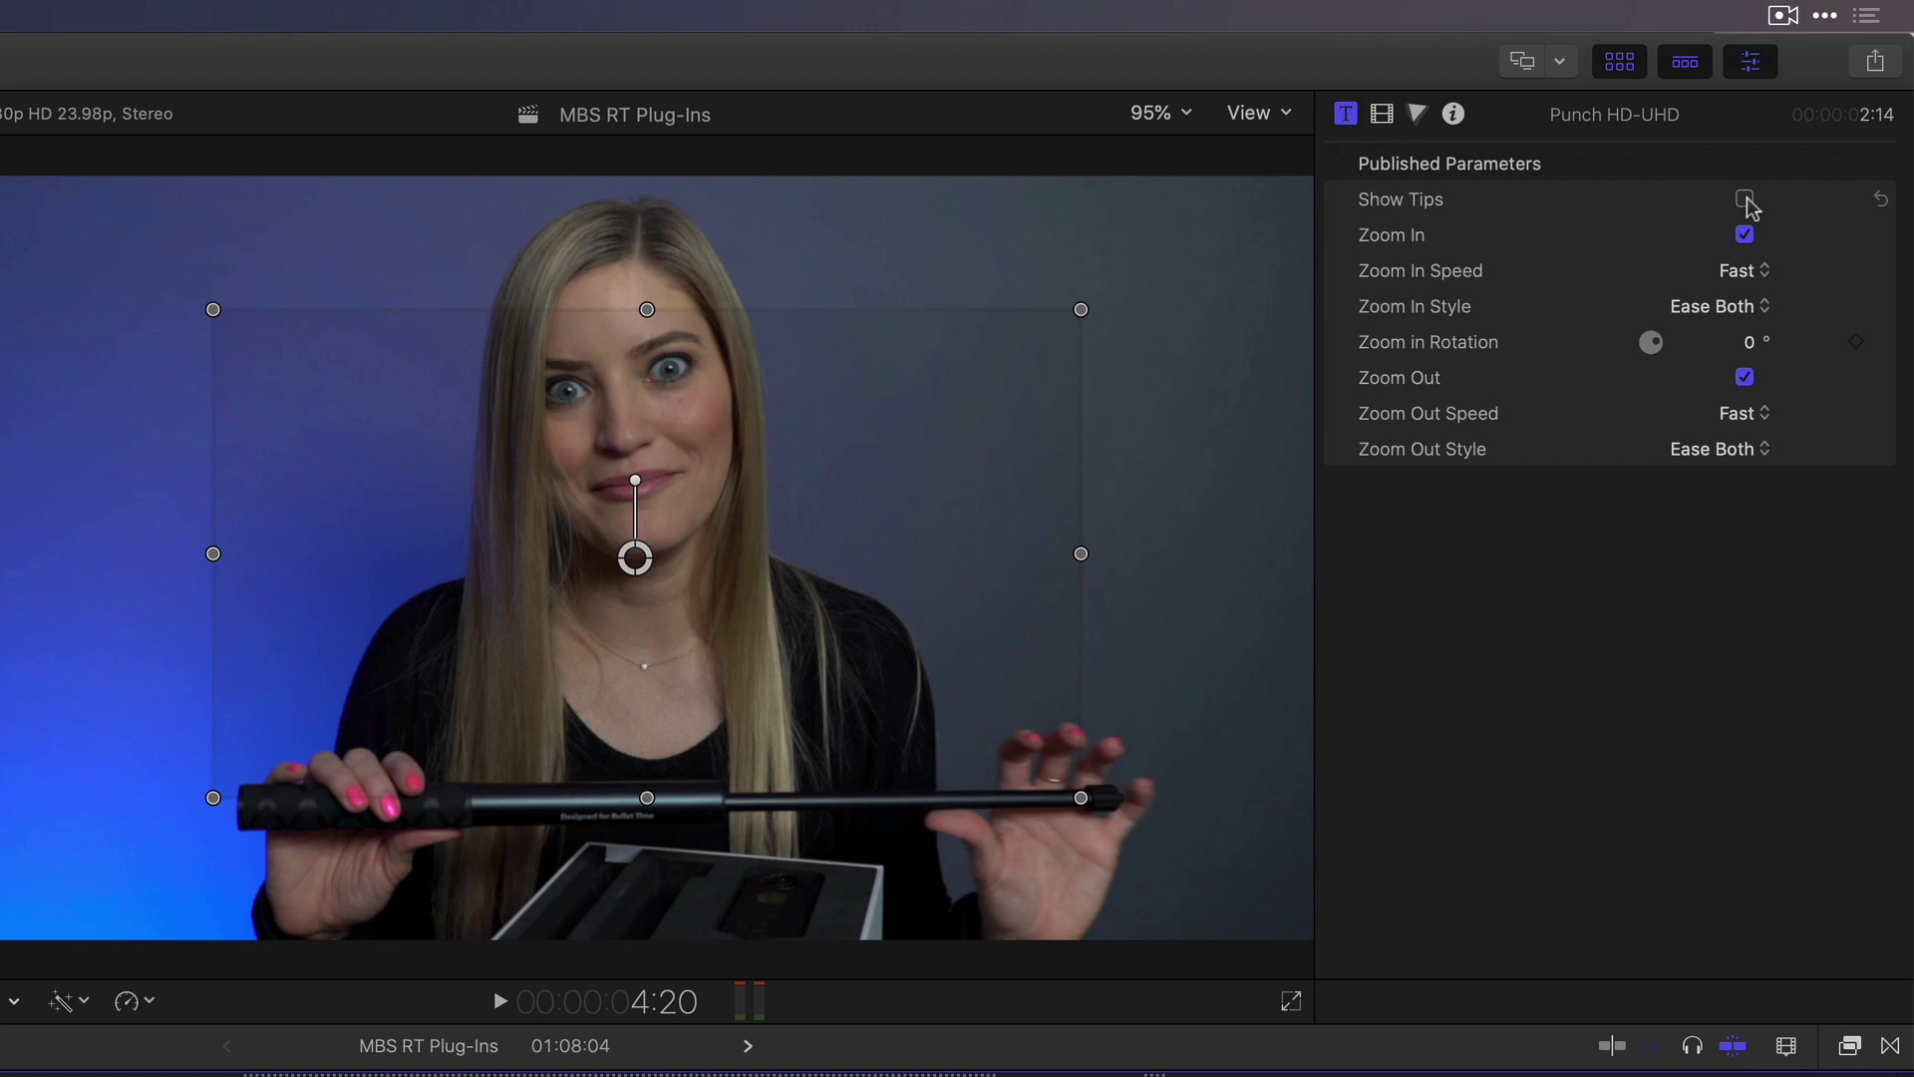
pyautogui.click(1746, 200)
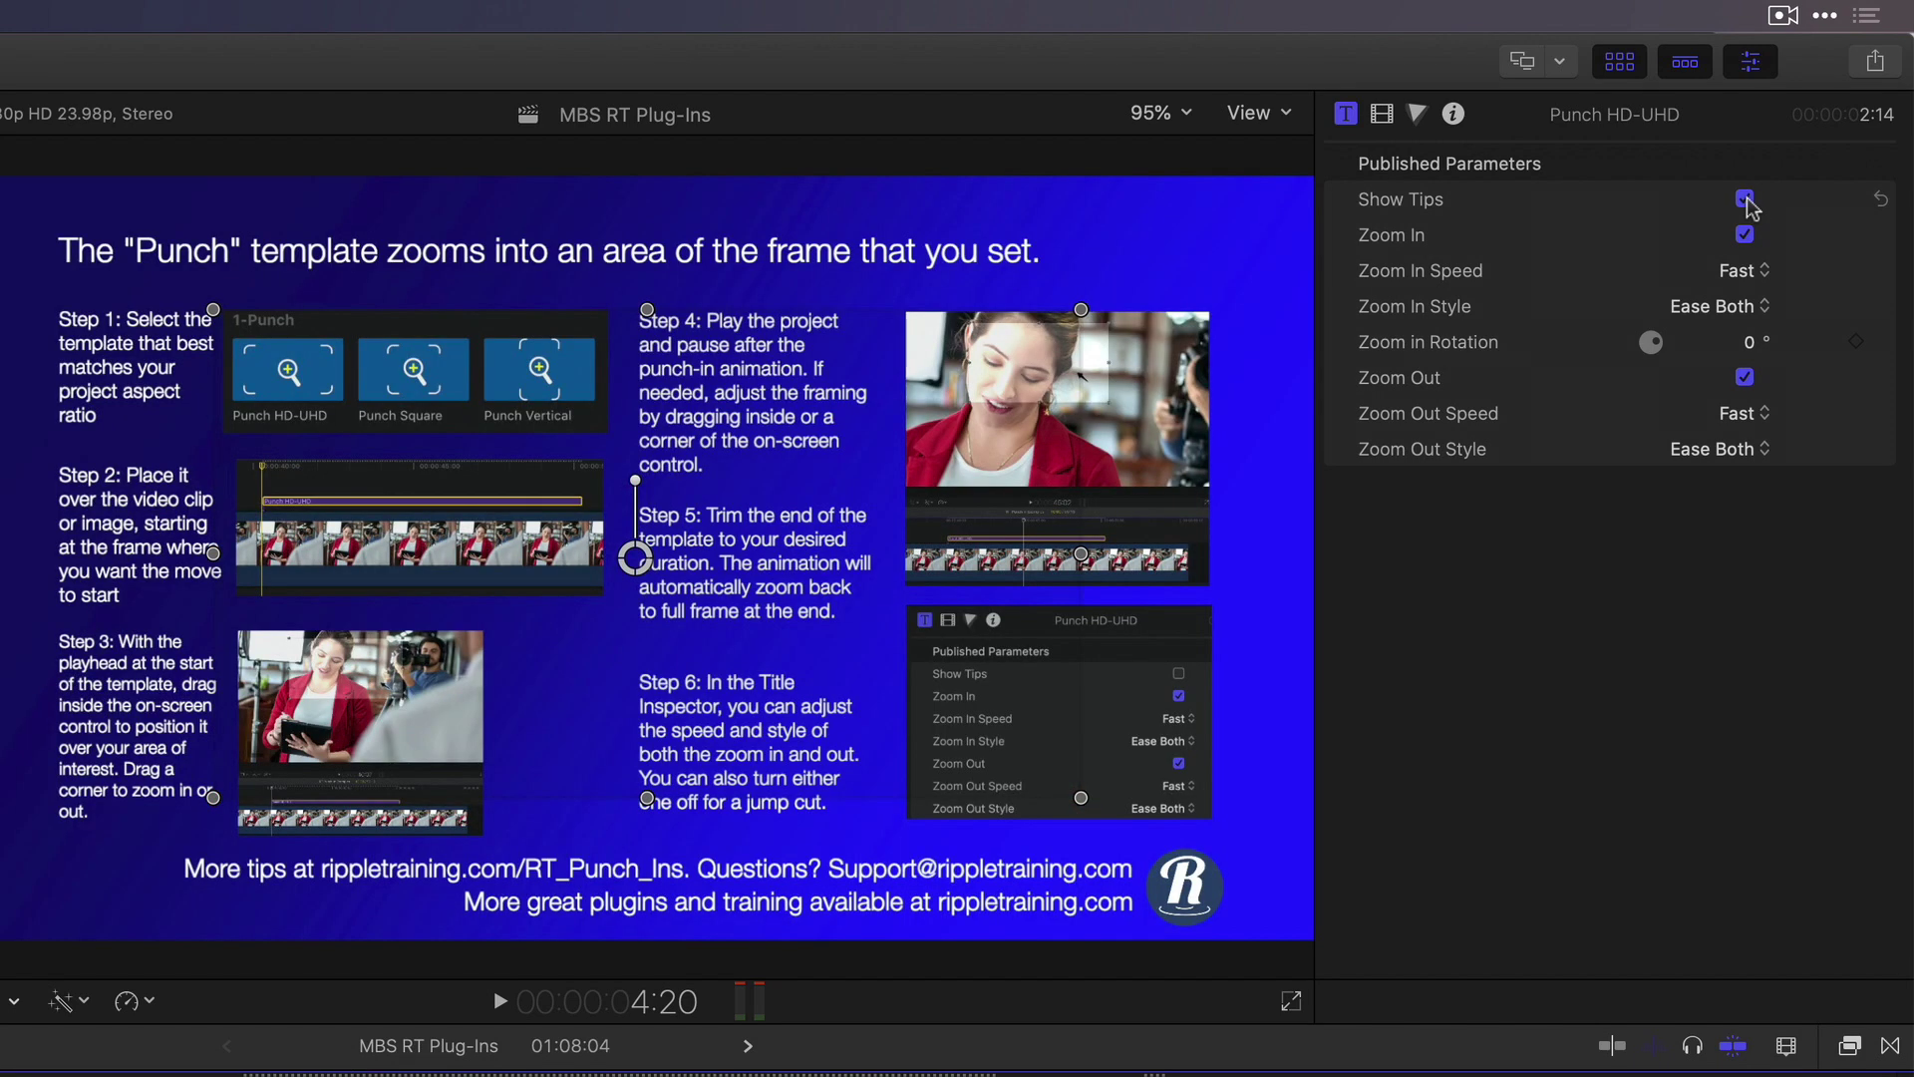
pyautogui.click(1745, 200)
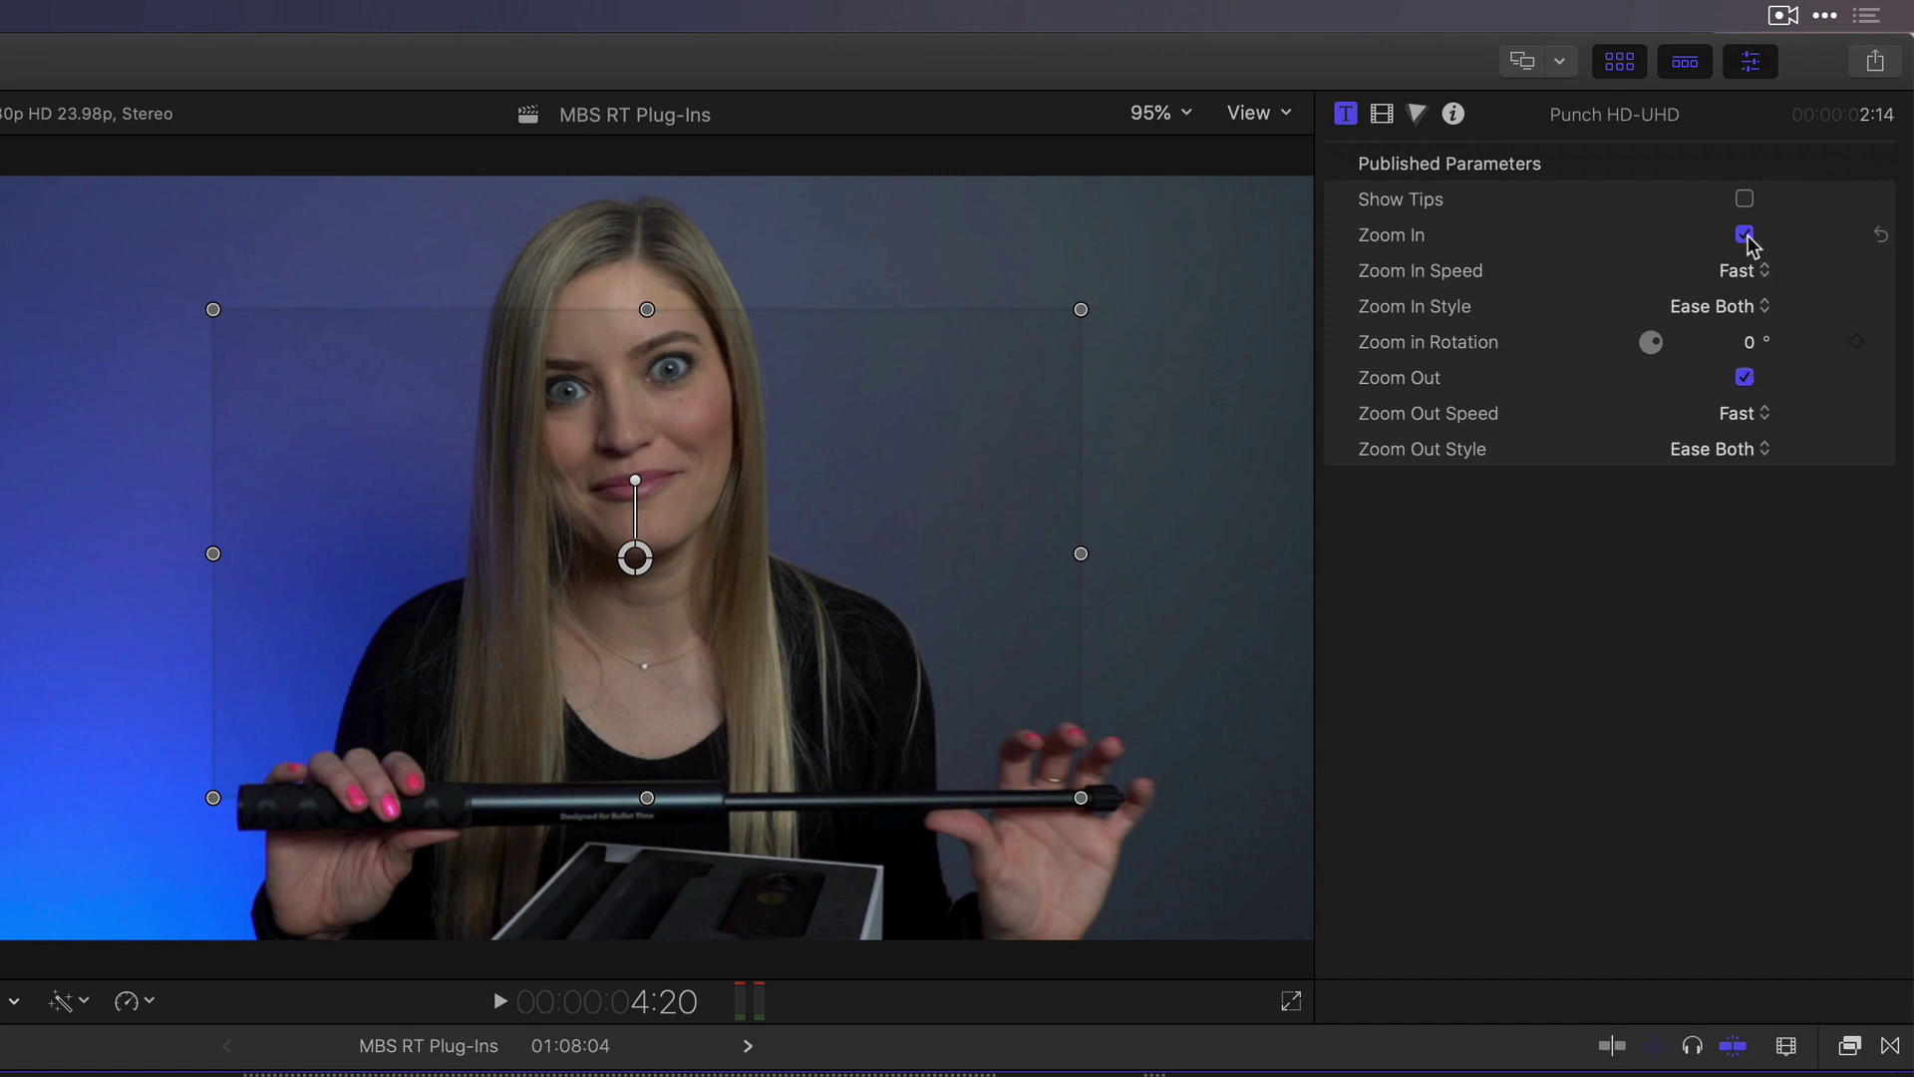
pyautogui.click(1745, 237)
# Disable Zoom Out too and preview the punch as a straight jump cut
pyautogui.click(1744, 377)
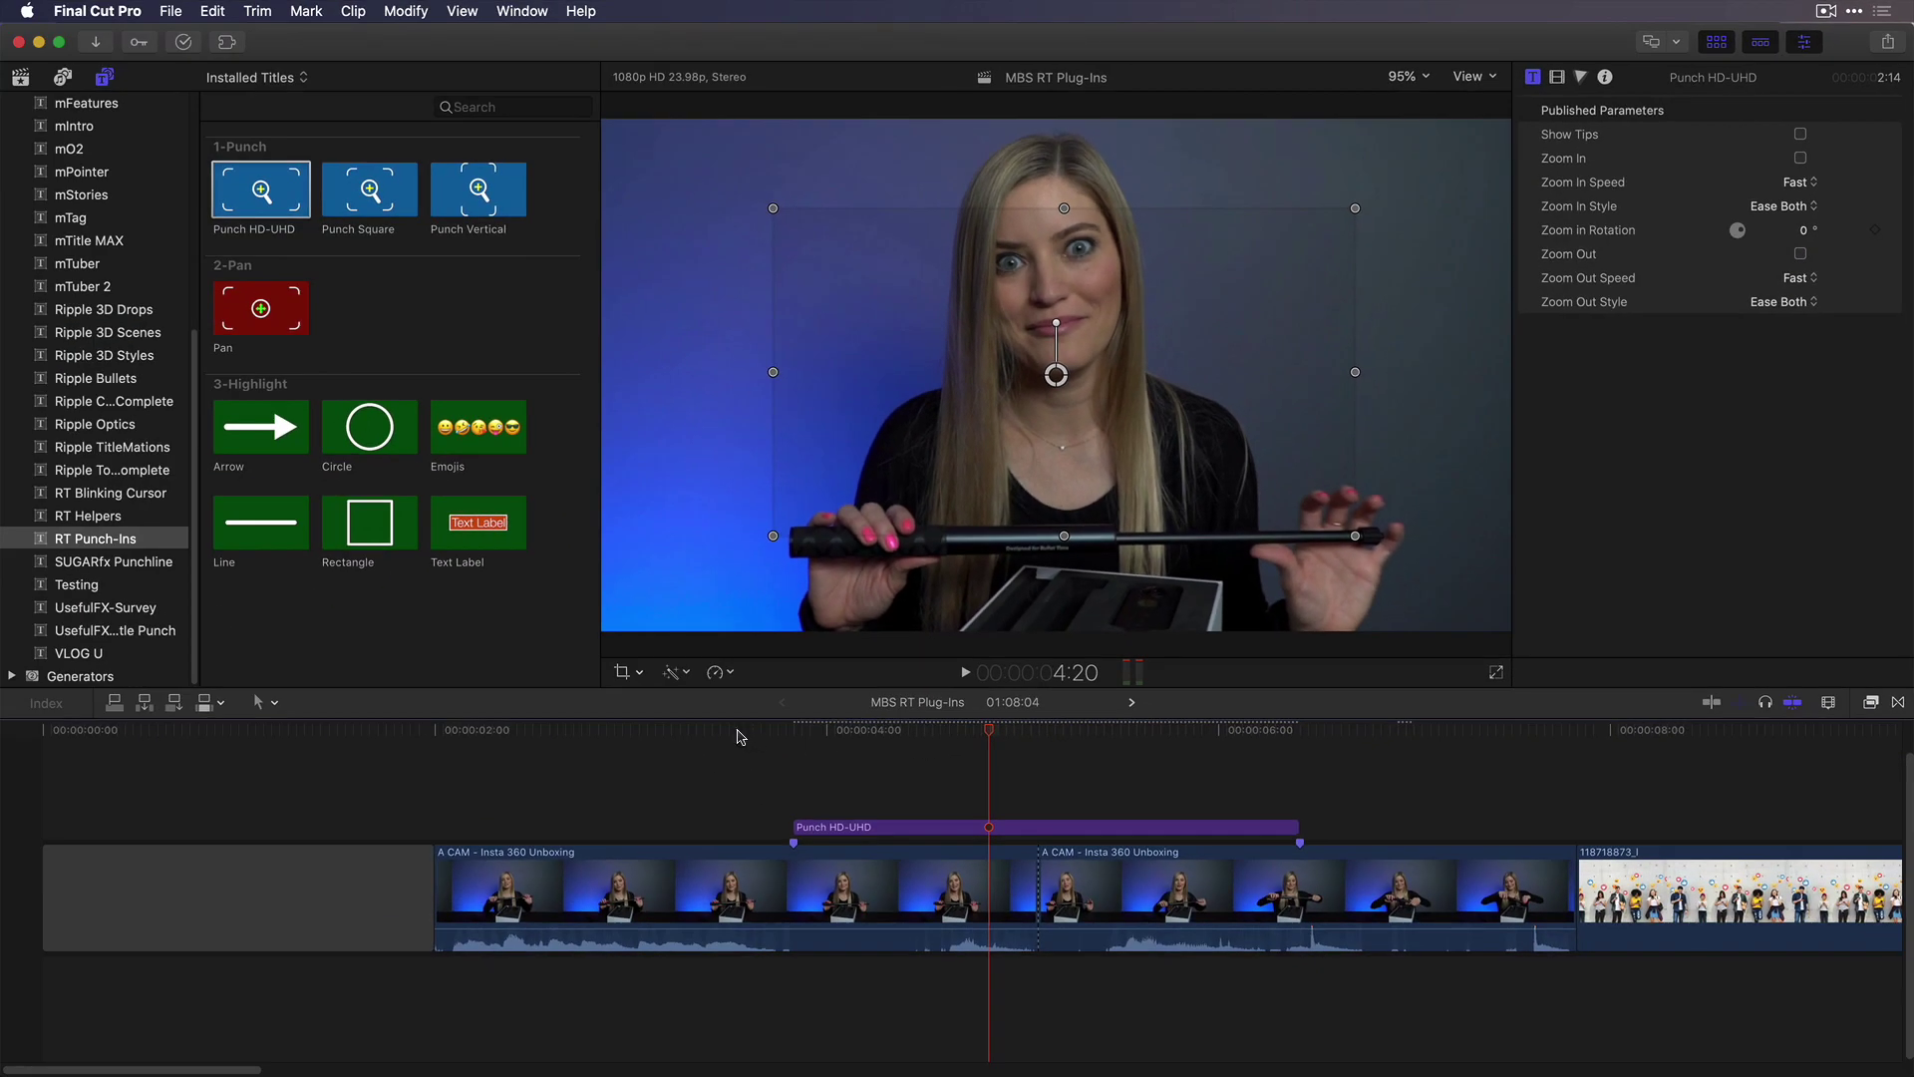
pyautogui.click(686, 798)
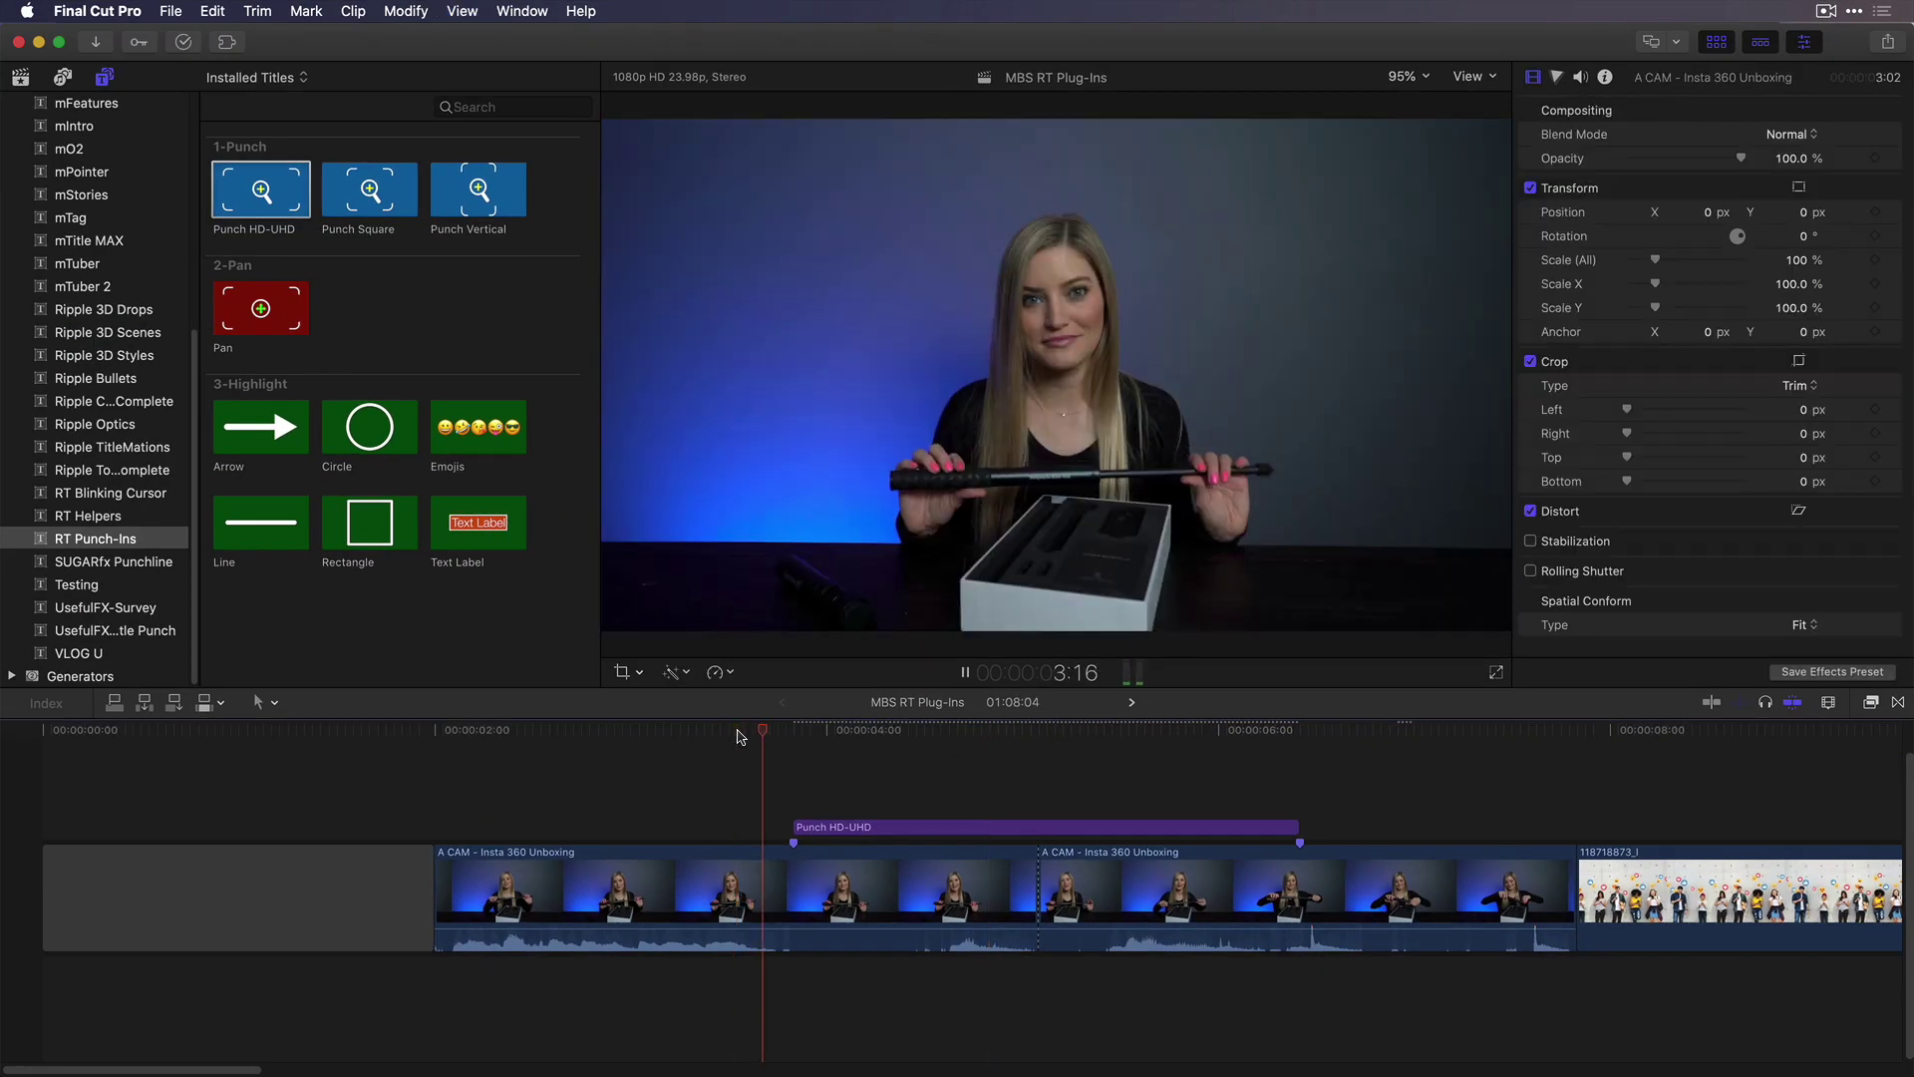
pyautogui.press('space')
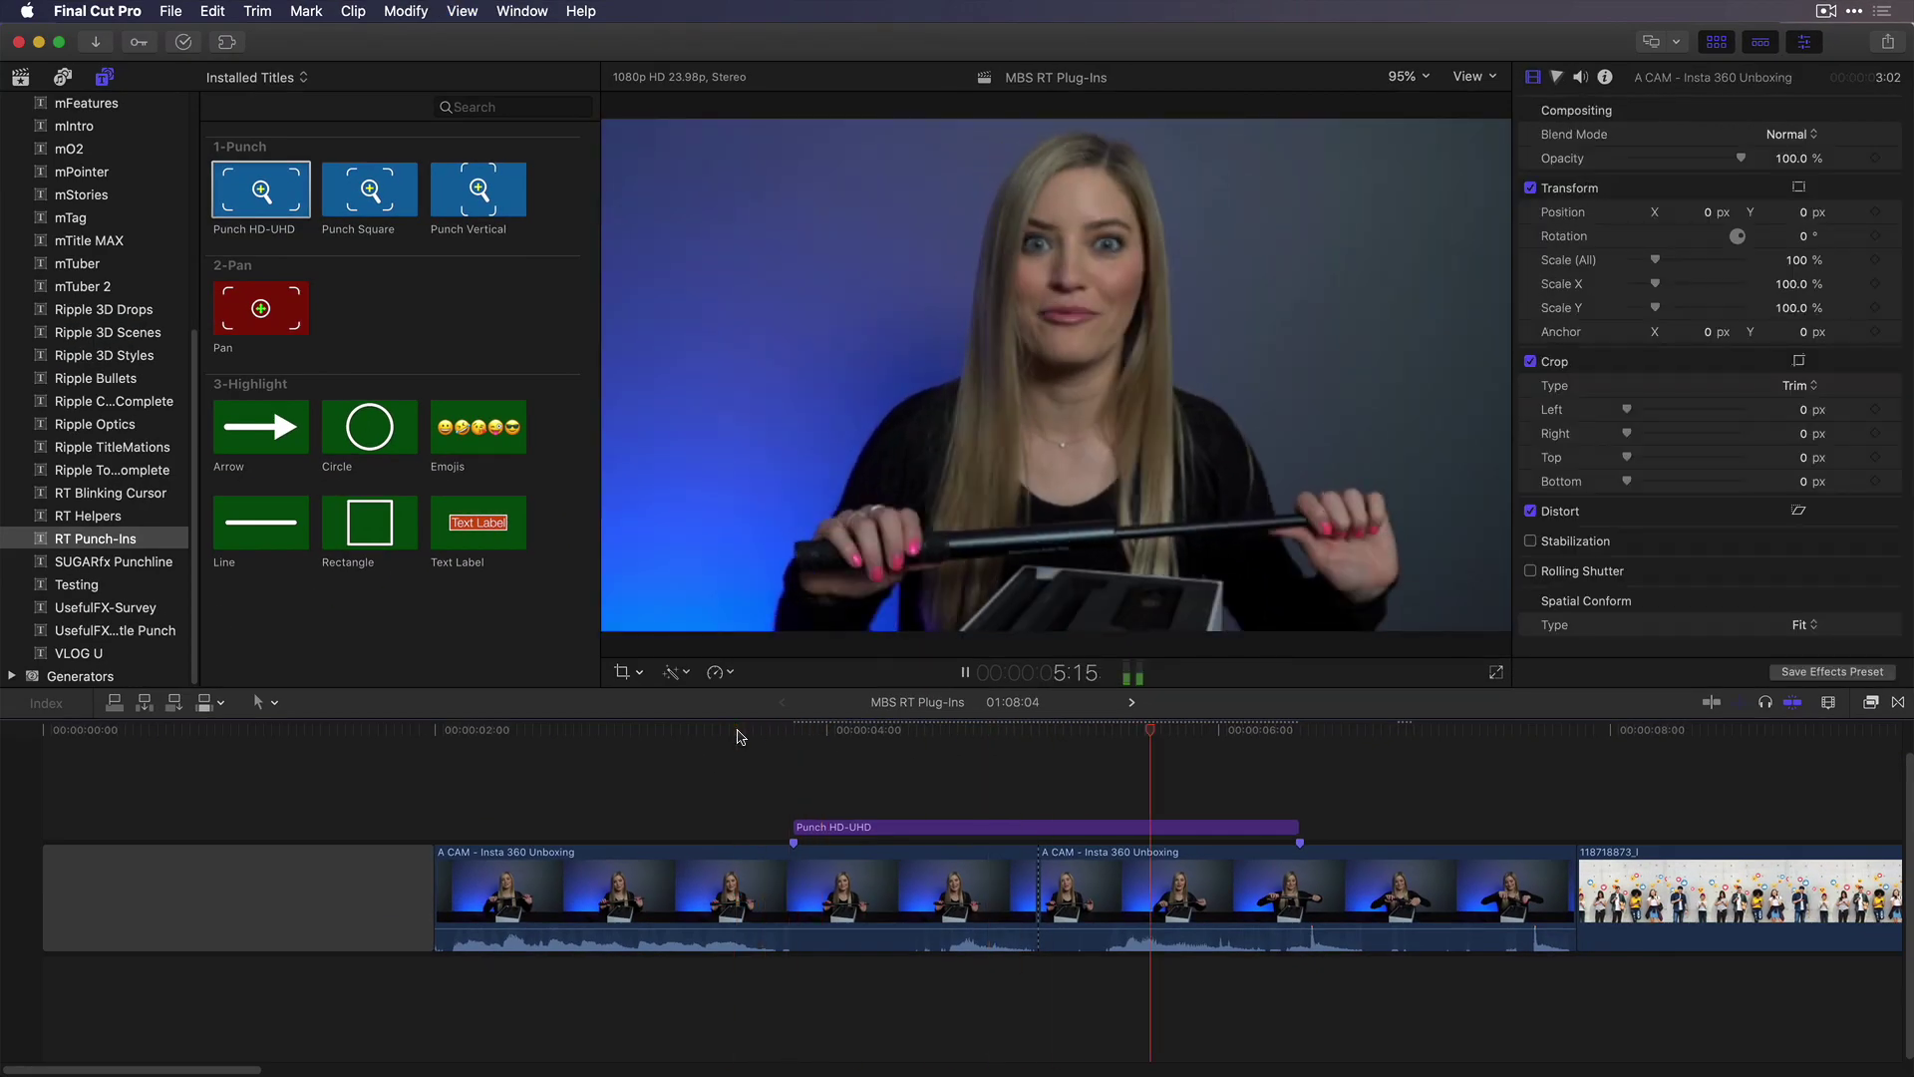
pyautogui.press('space')
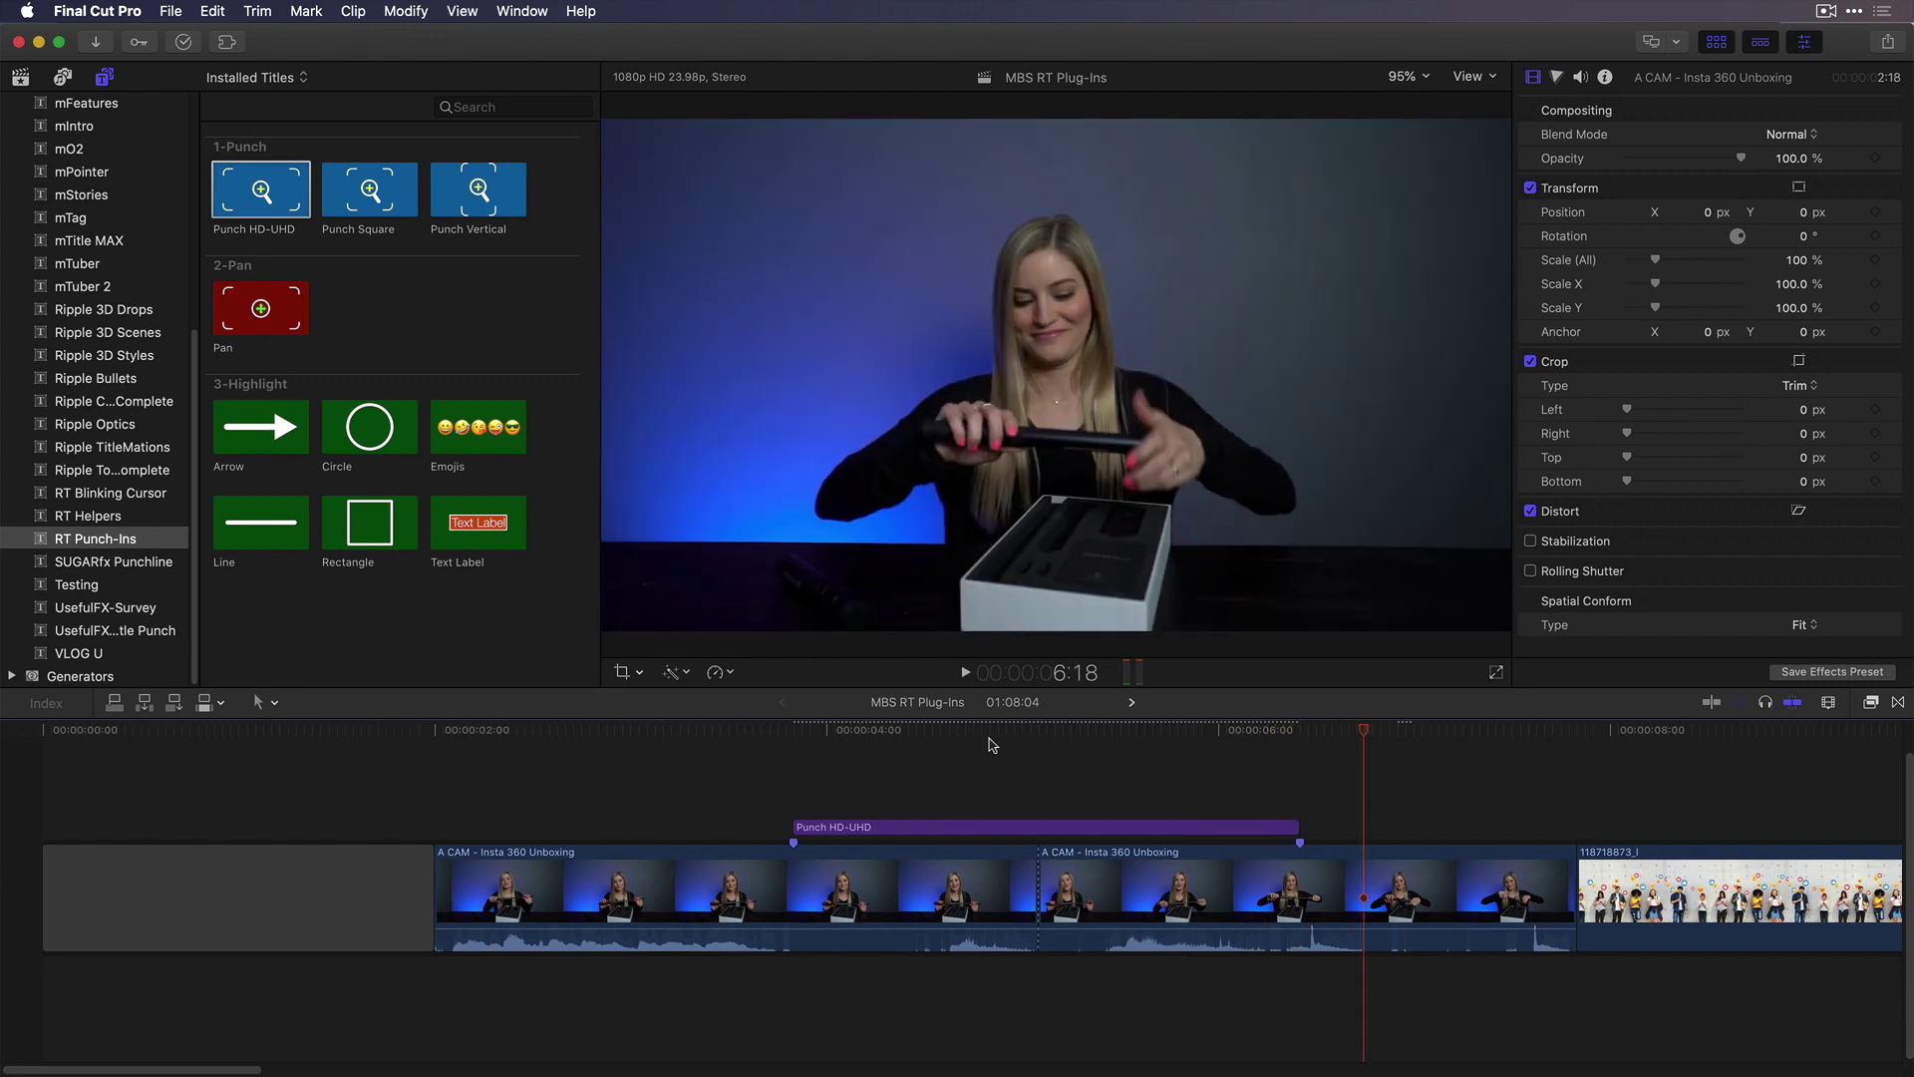
# Re-enable Zoom In and Zoom Out on the Punch HD-UHD title, both at Fast speed
pyautogui.moveTo(990, 737); pyautogui.dragTo(1040, 742)
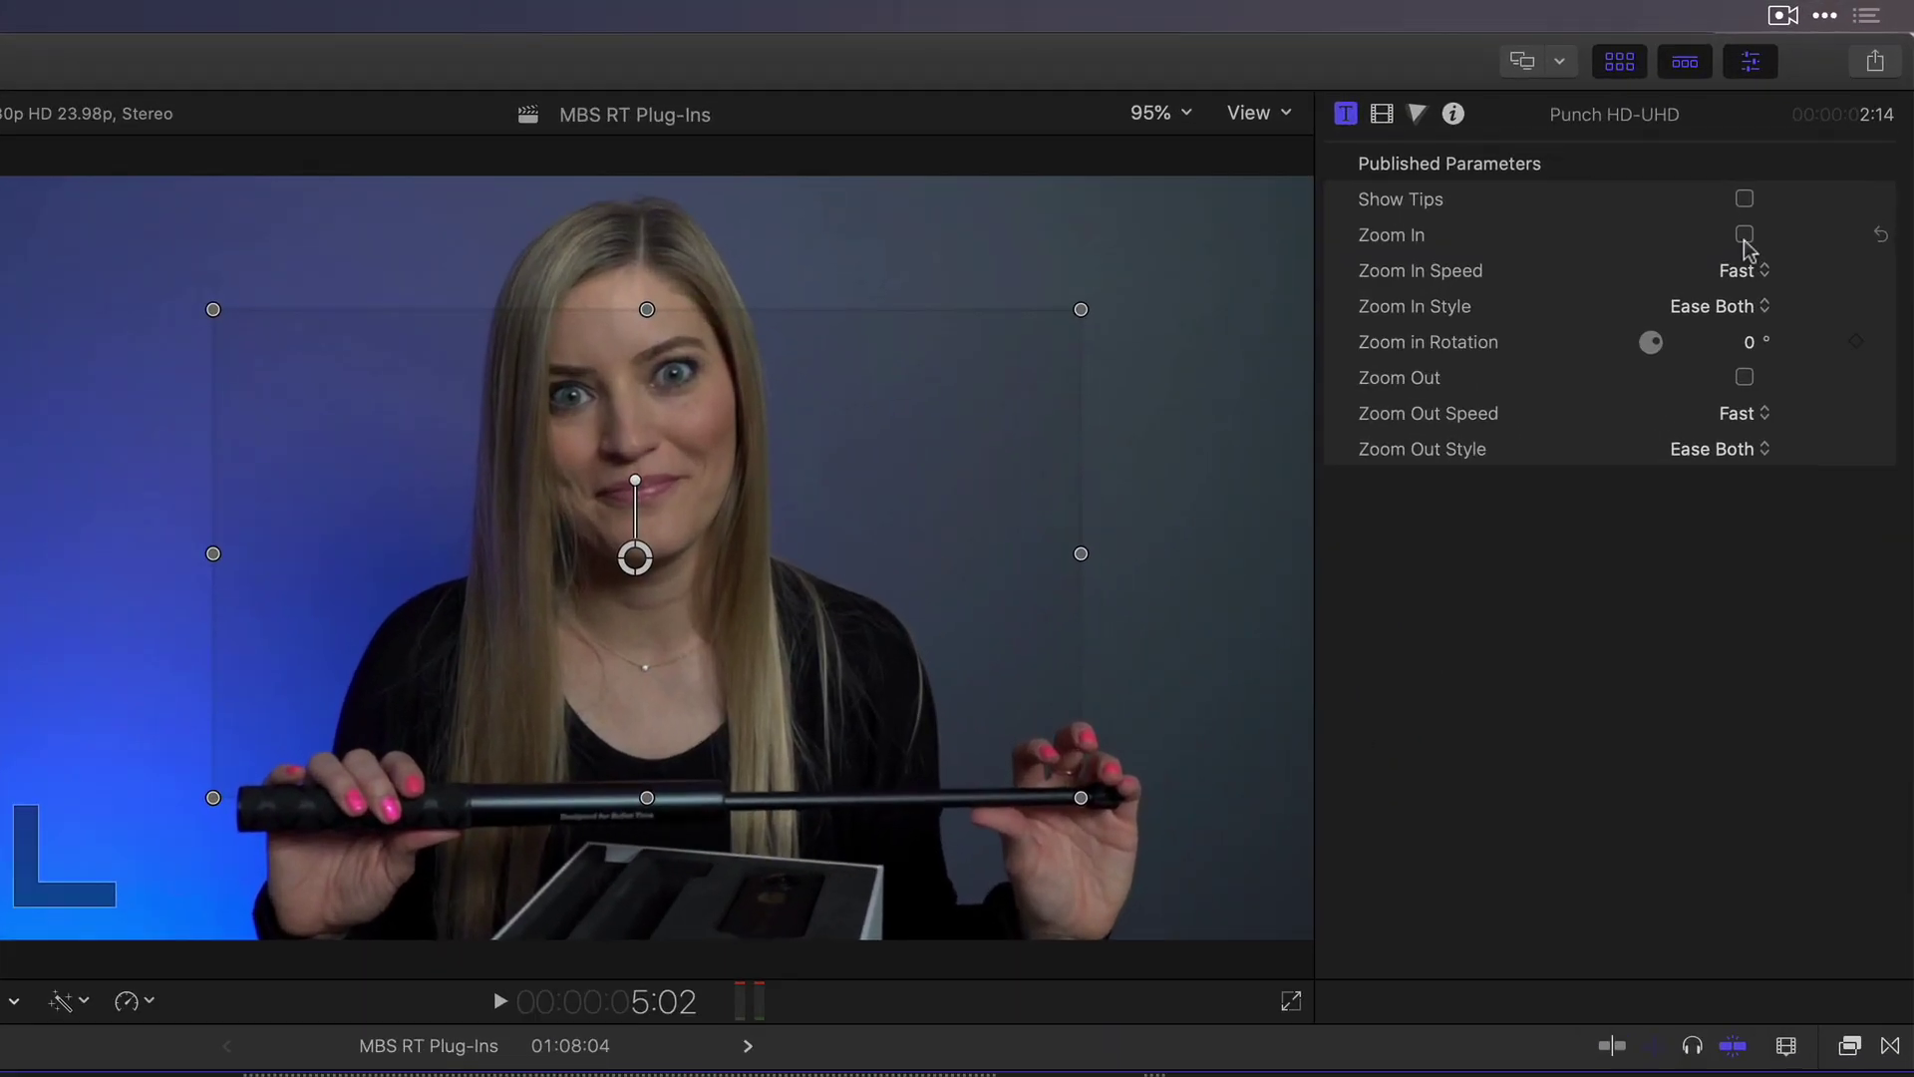
pyautogui.click(1799, 158)
pyautogui.click(1744, 378)
pyautogui.click(1757, 272)
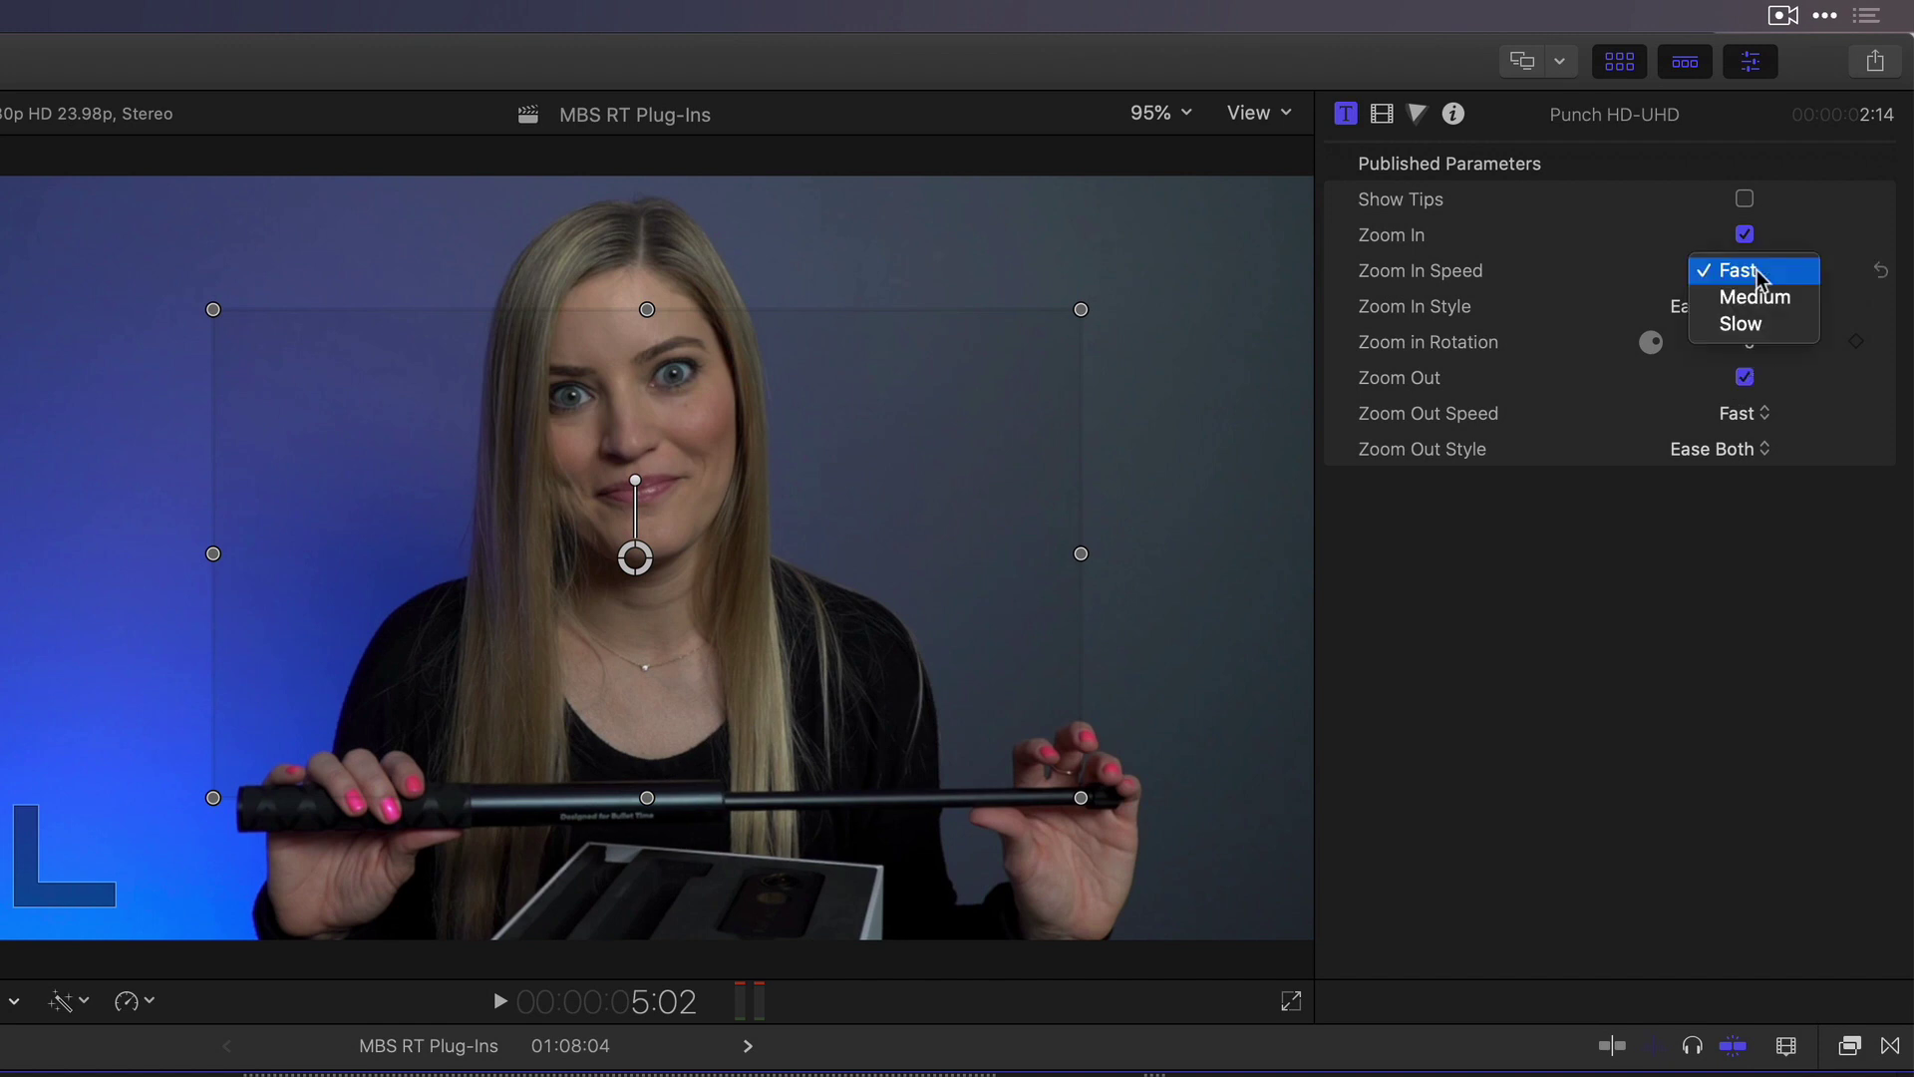
pyautogui.click(1596, 427)
pyautogui.click(1734, 417)
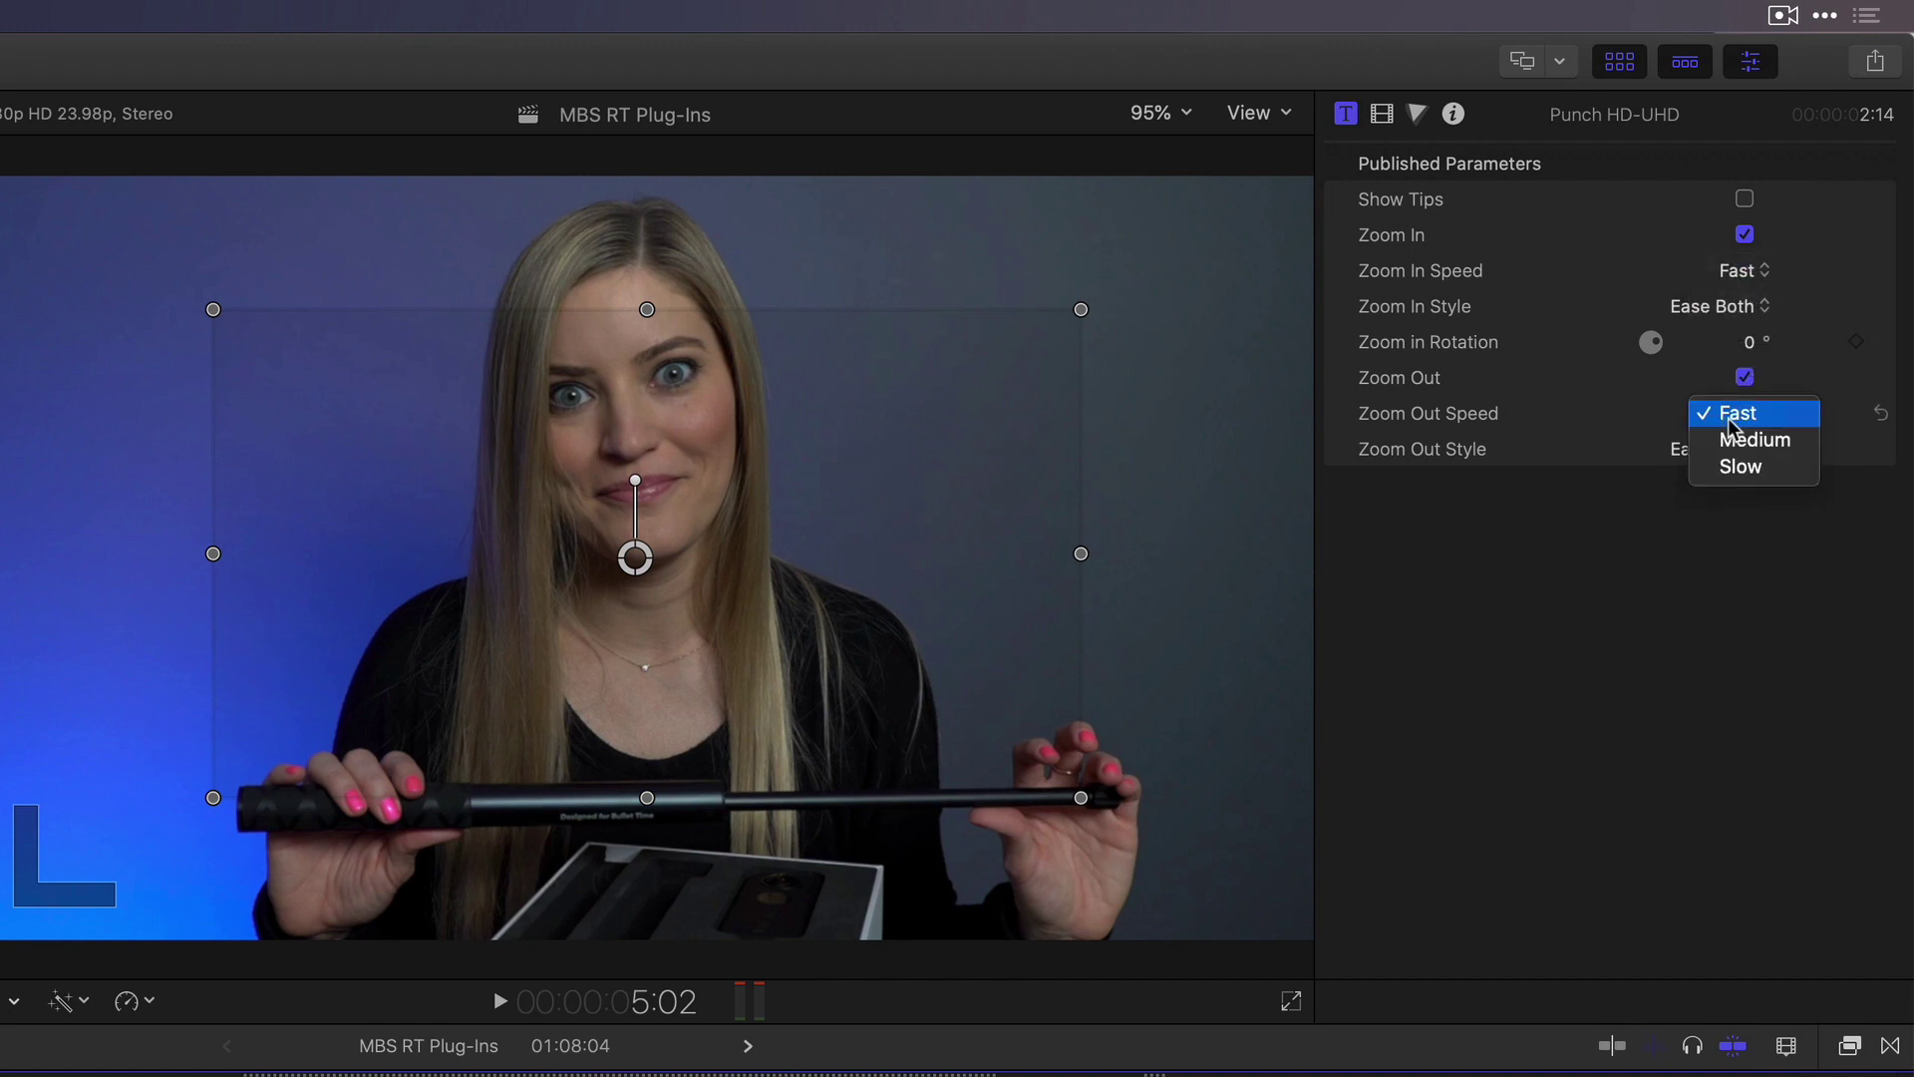
pyautogui.click(1658, 410)
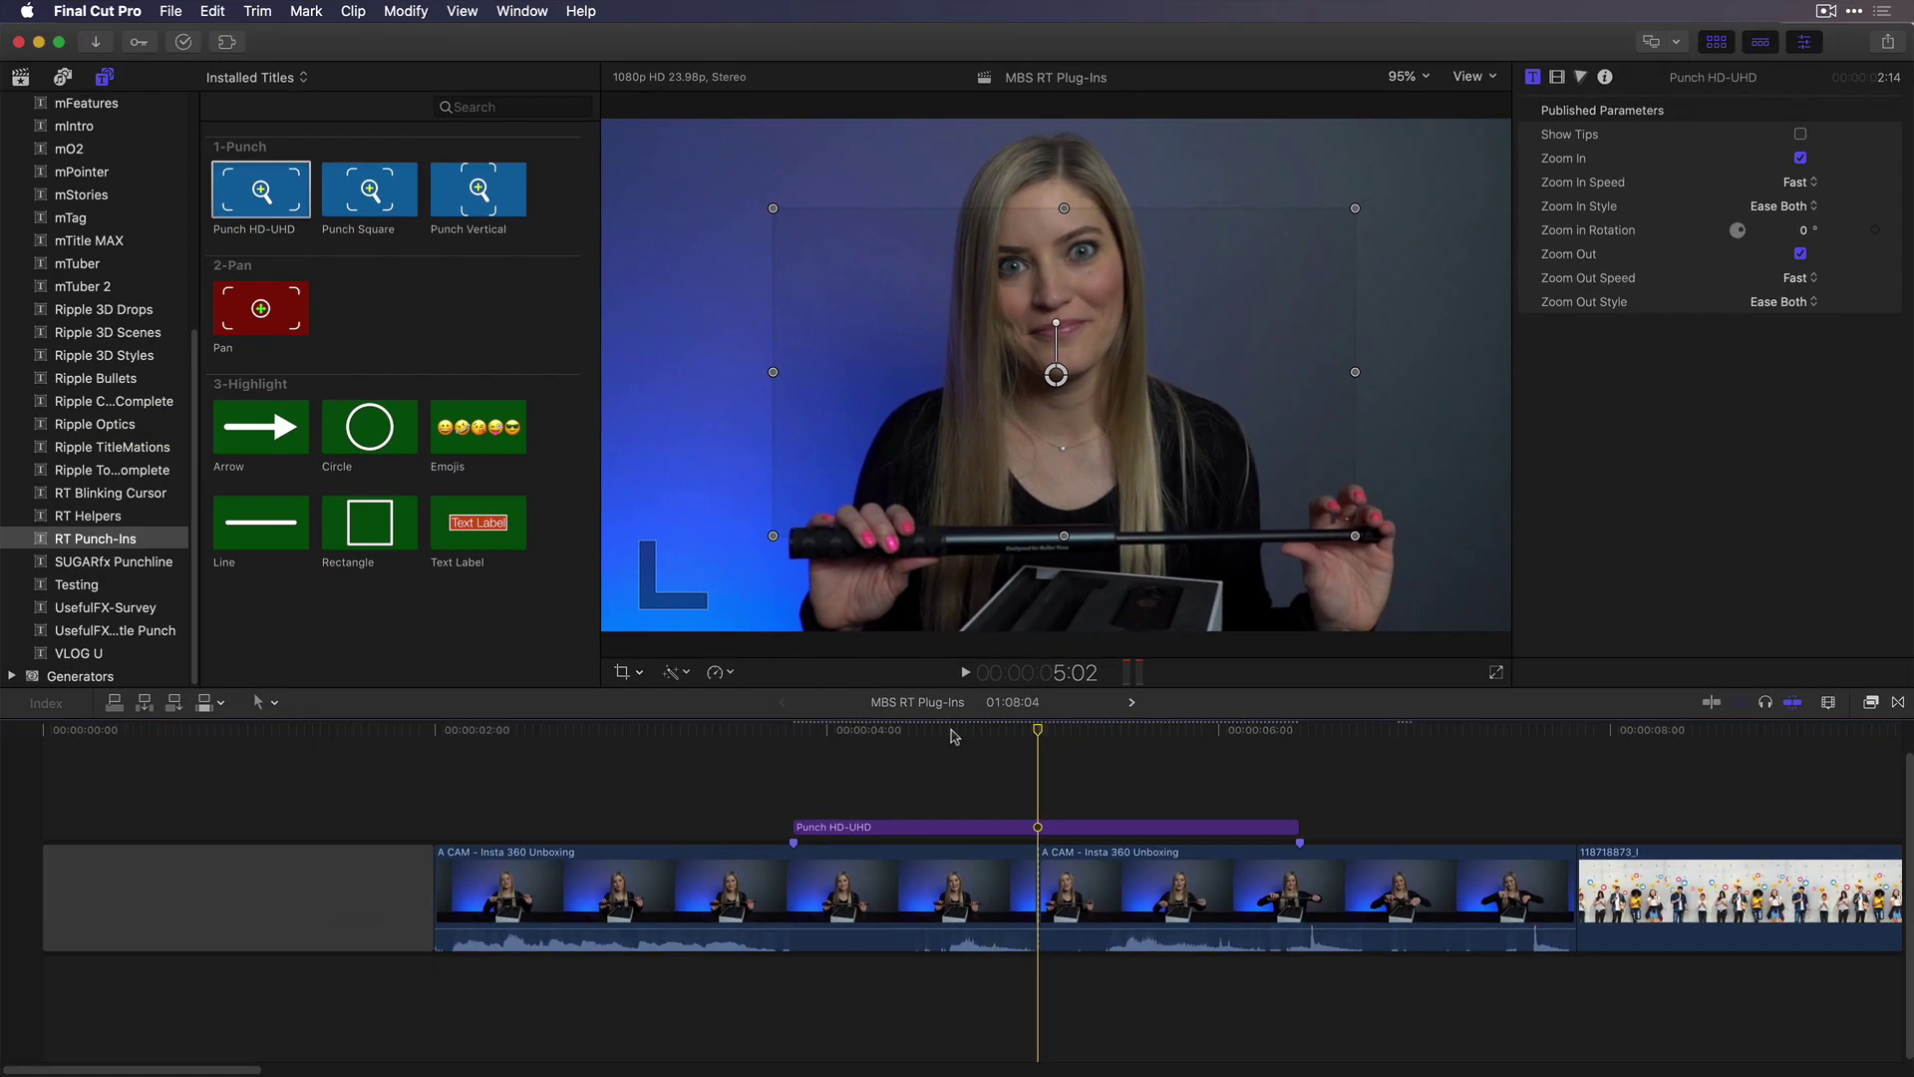
# Preview the punch-in animation from 3:15
pyautogui.click(477, 1076)
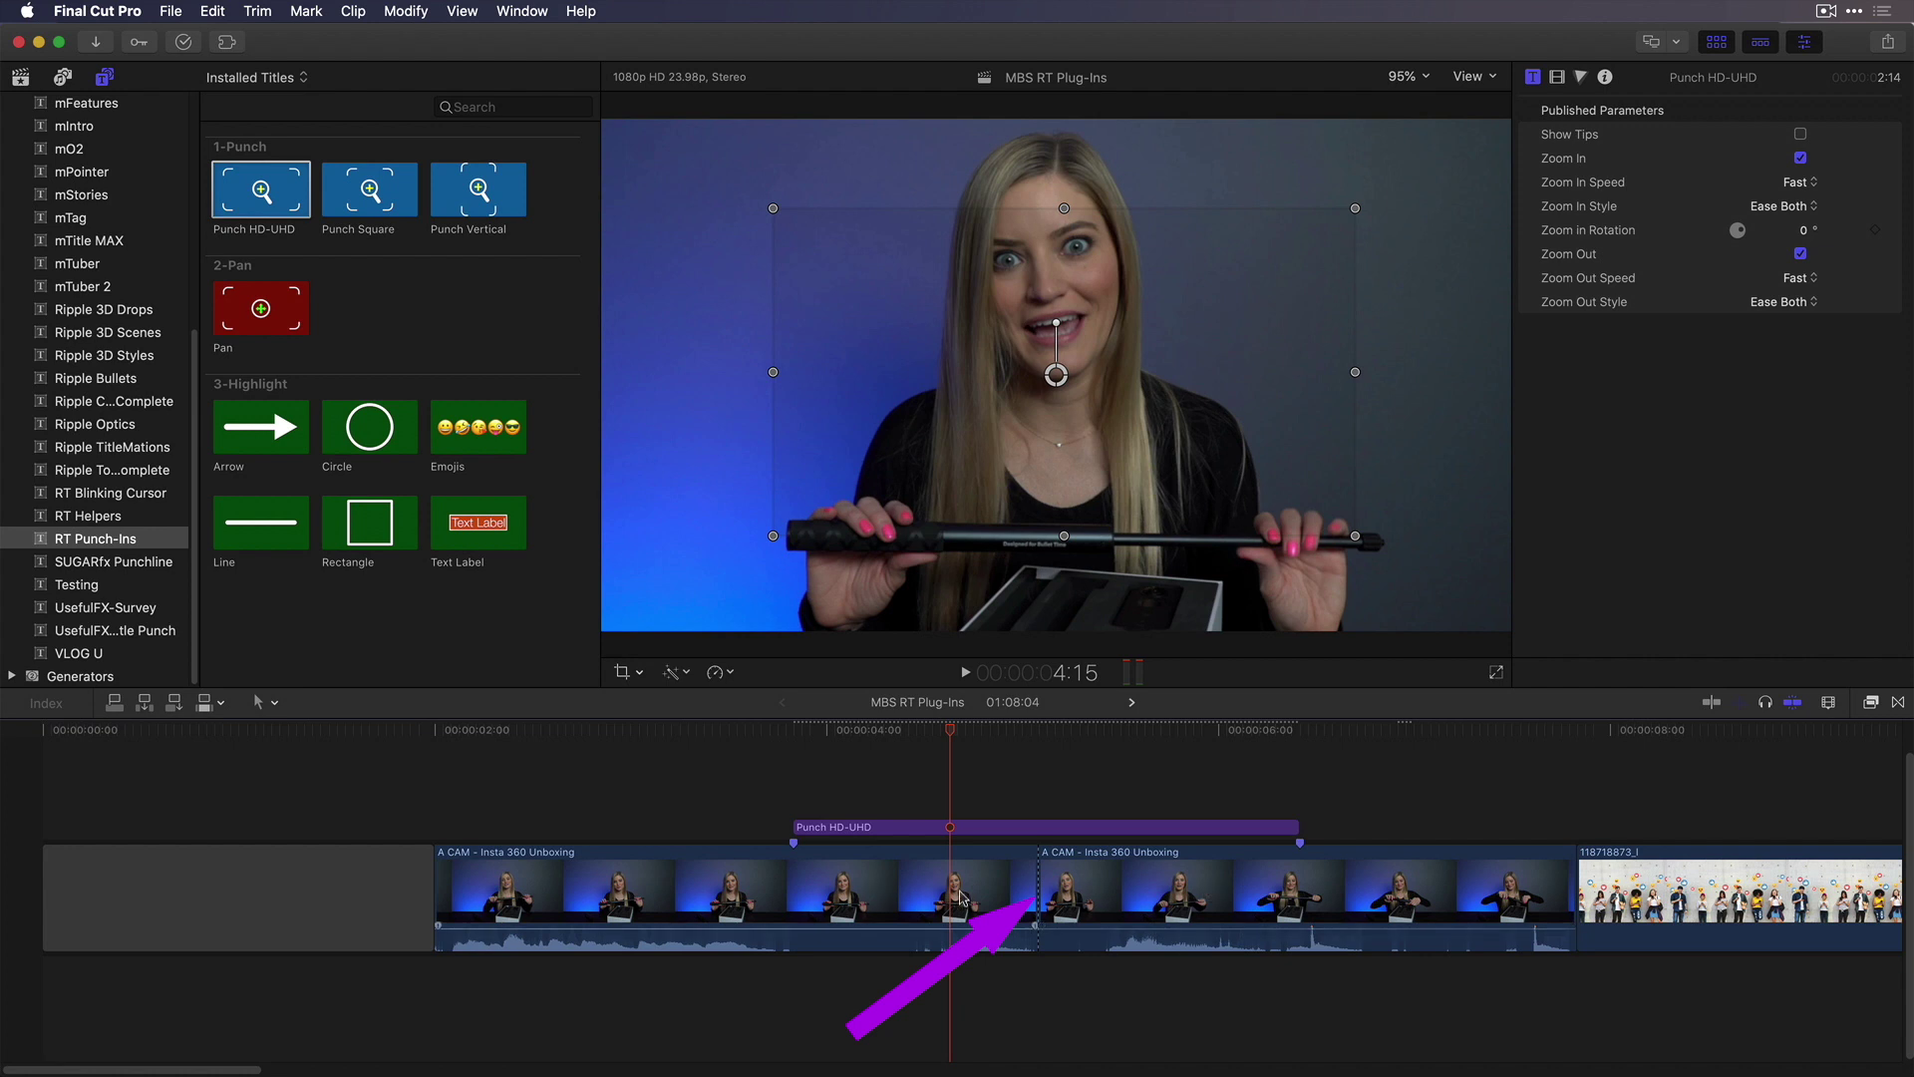
pyautogui.click(754, 737)
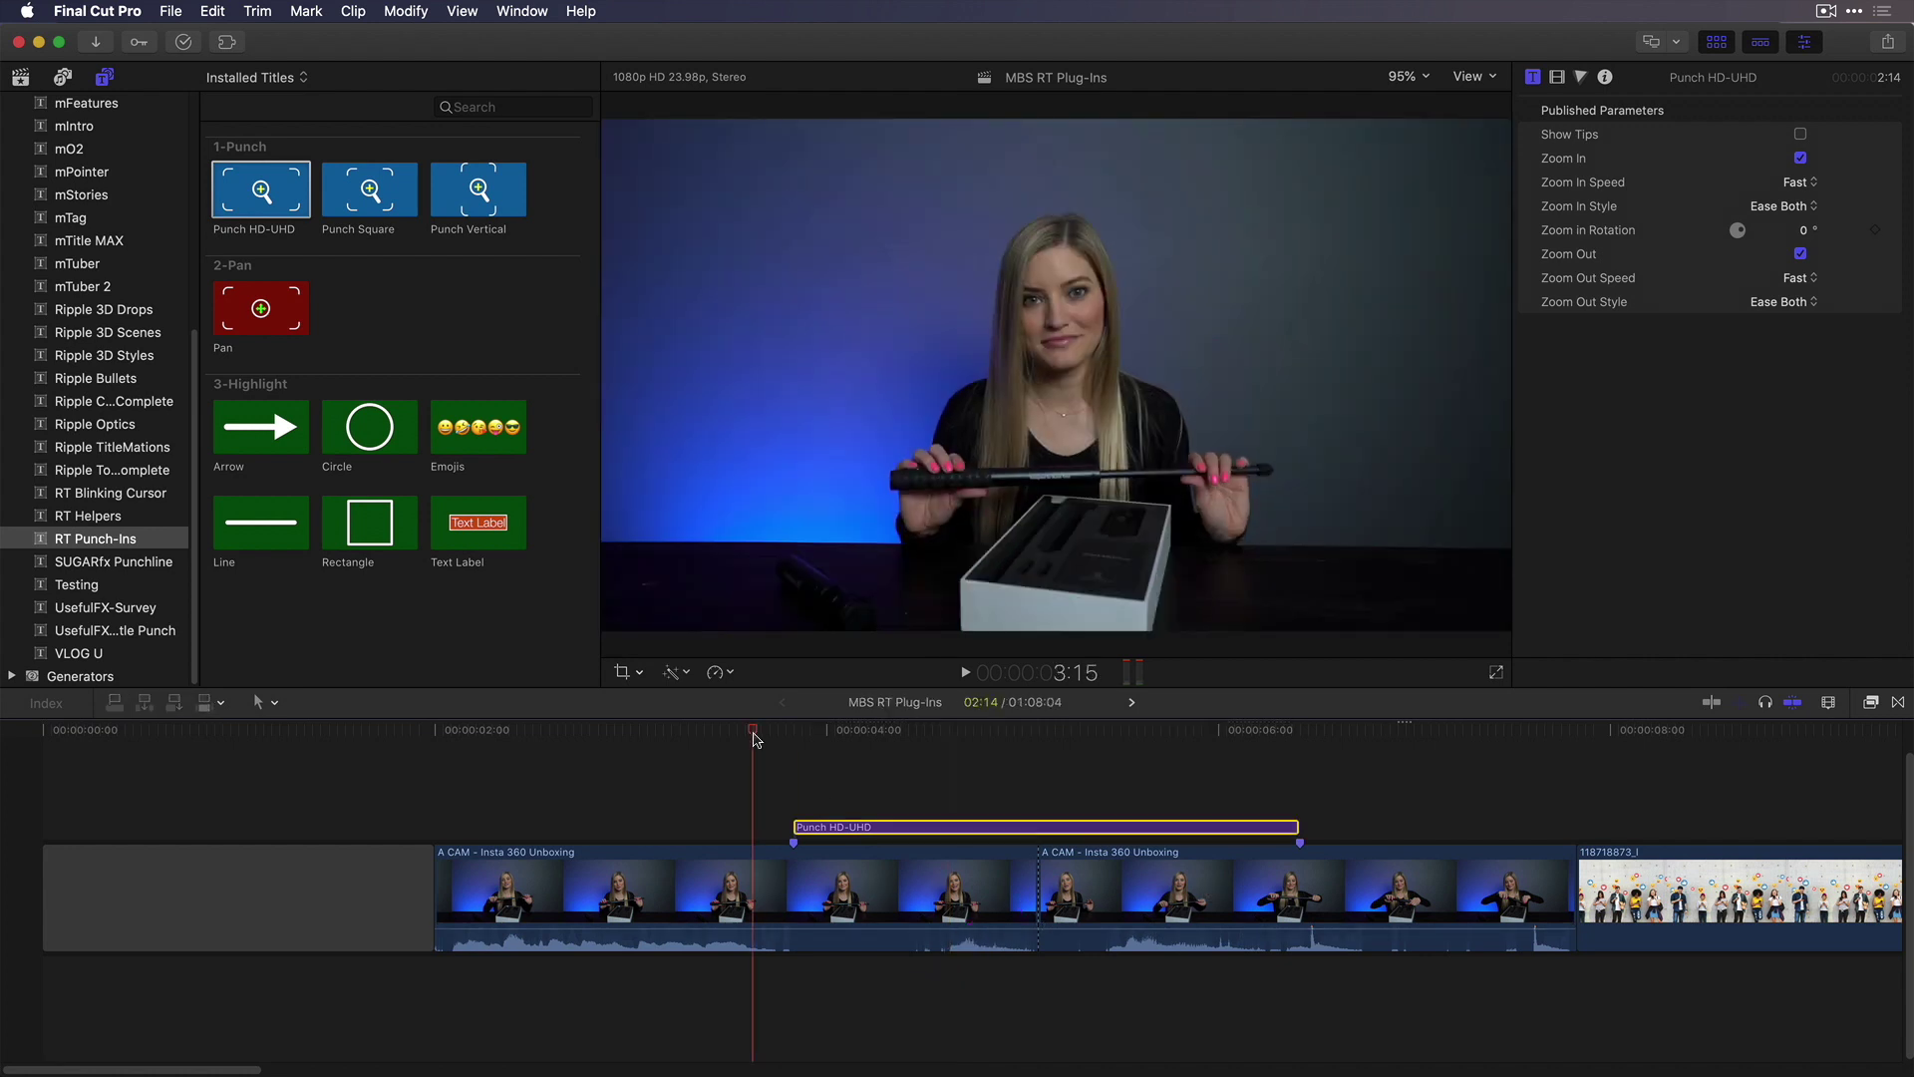
pyautogui.press('space')
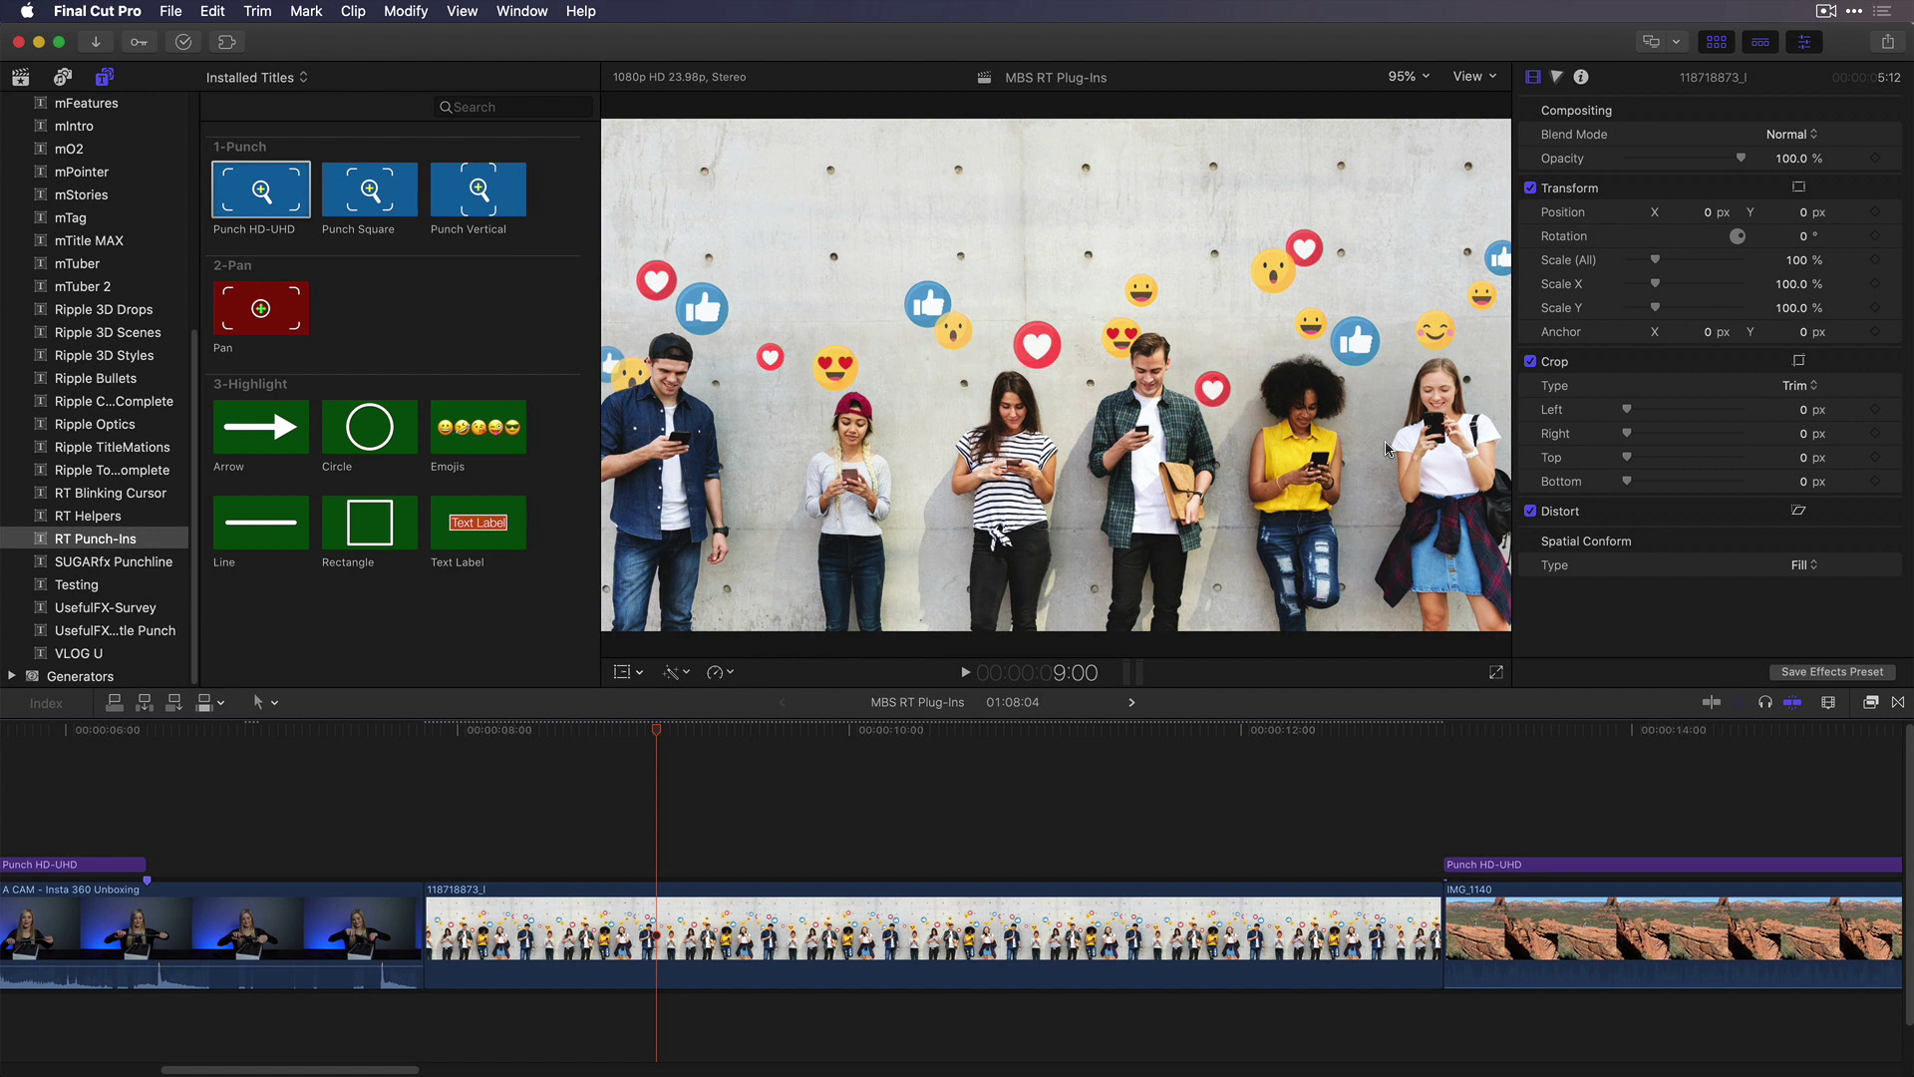
# Add starting Transform keyframes at 8:22, then move to 9:04 with on-screen Transform controls showing
pyautogui.click(649, 733)
pyautogui.moveTo(653, 737); pyautogui.dragTo(645, 740)
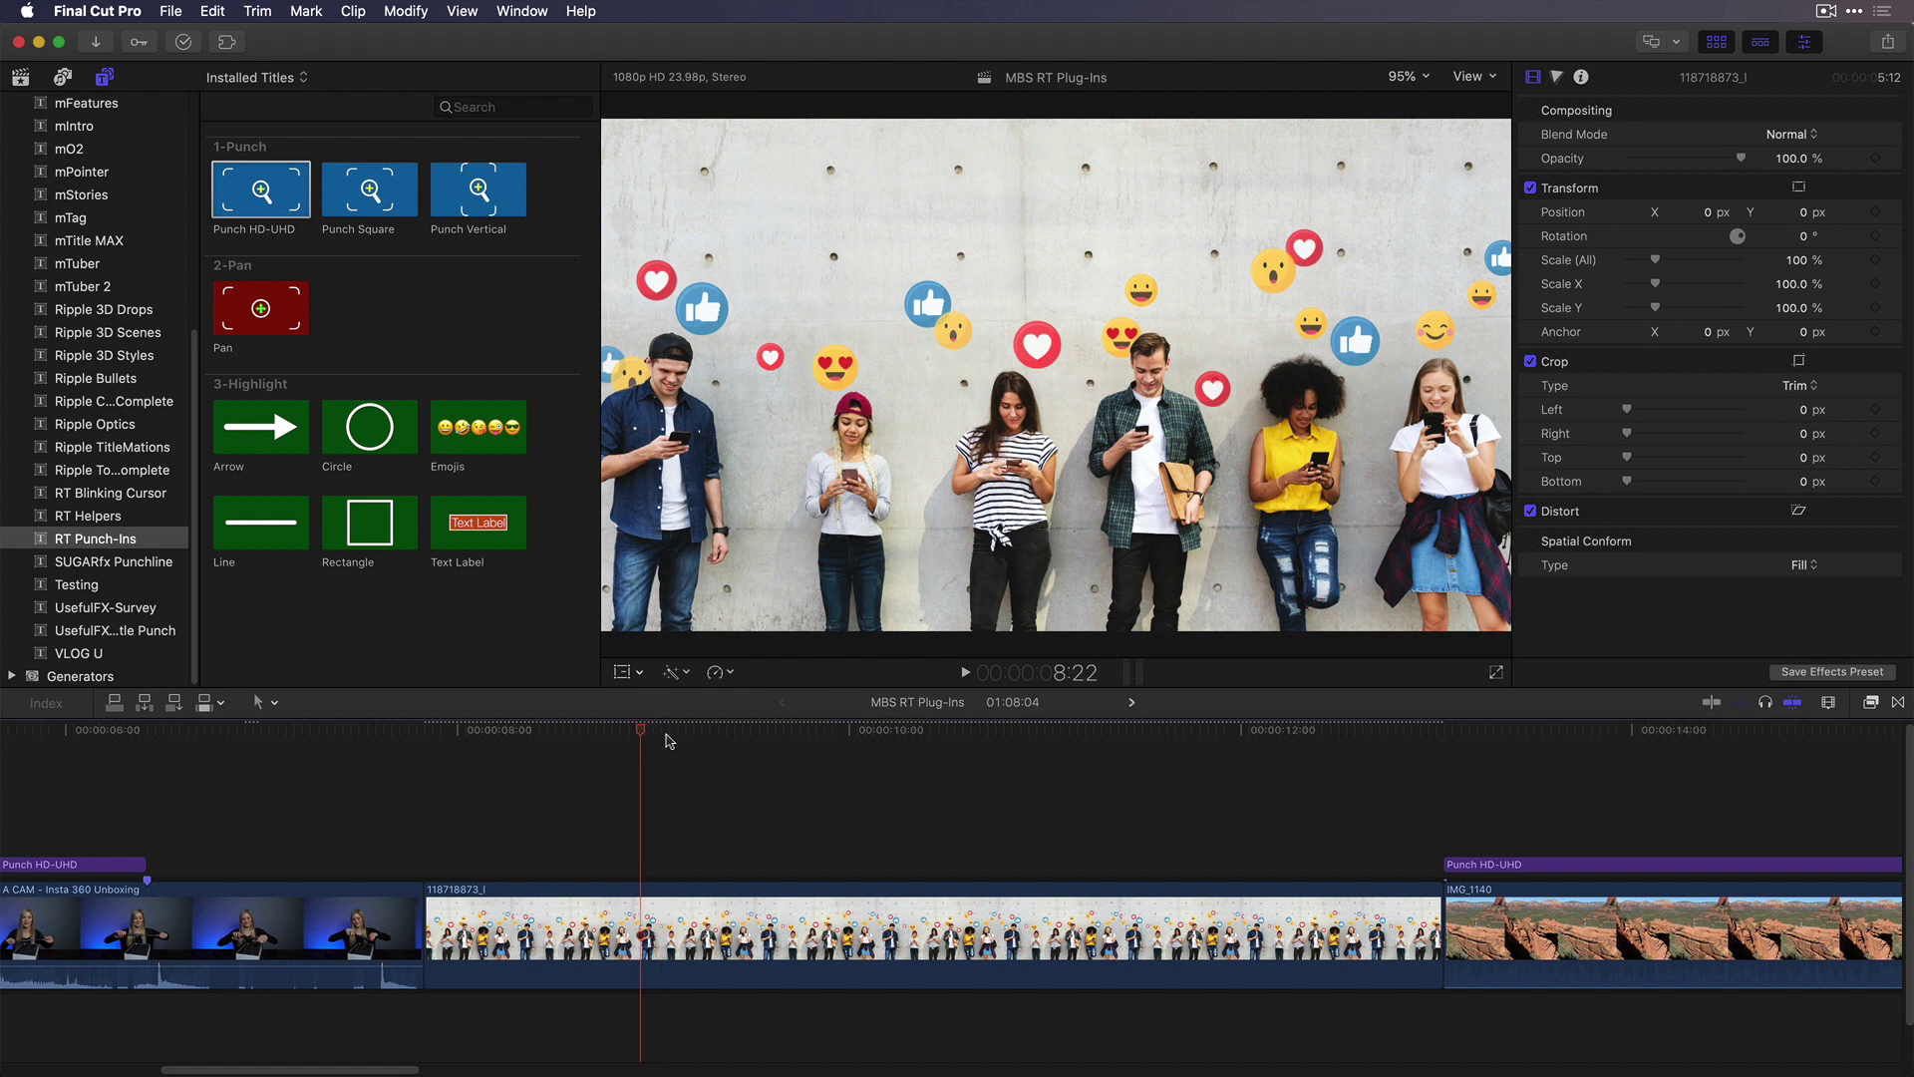
pyautogui.click(1876, 213)
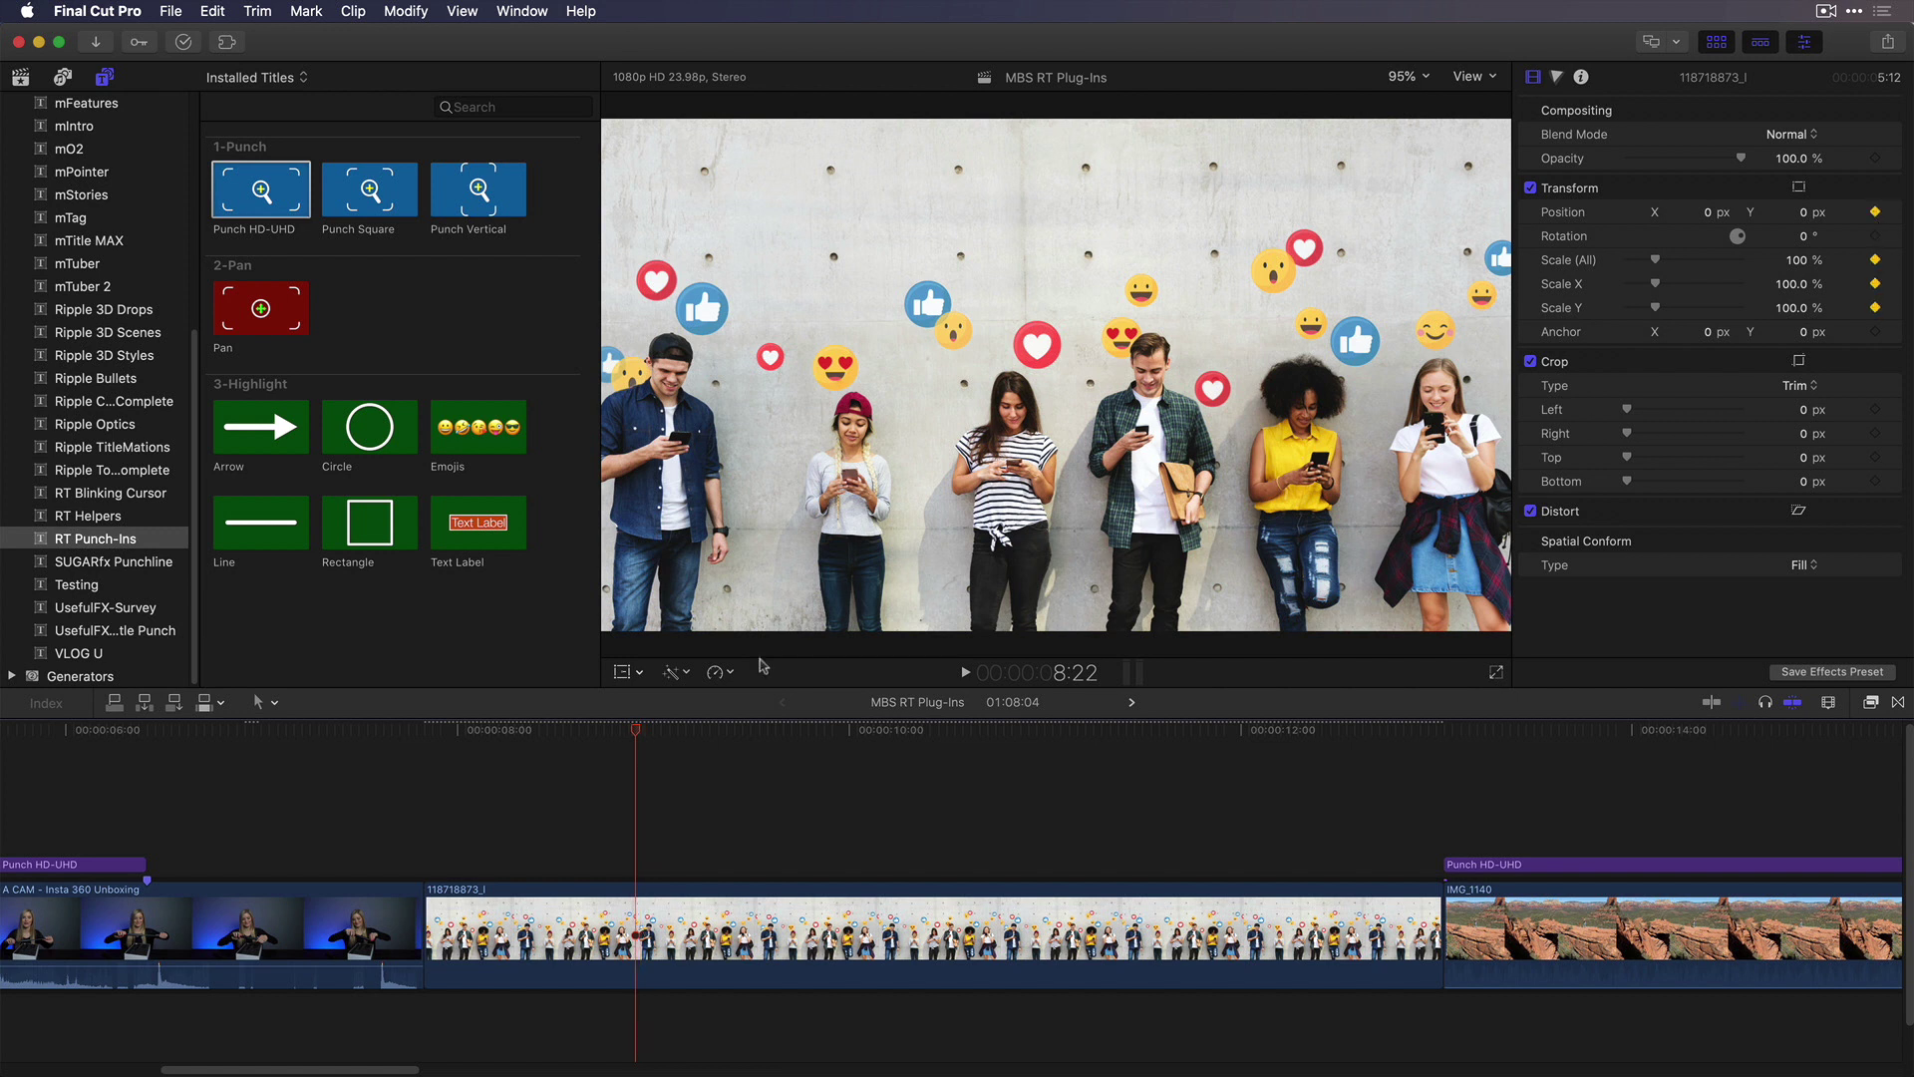
pyautogui.moveTo(635, 740); pyautogui.dragTo(689, 740)
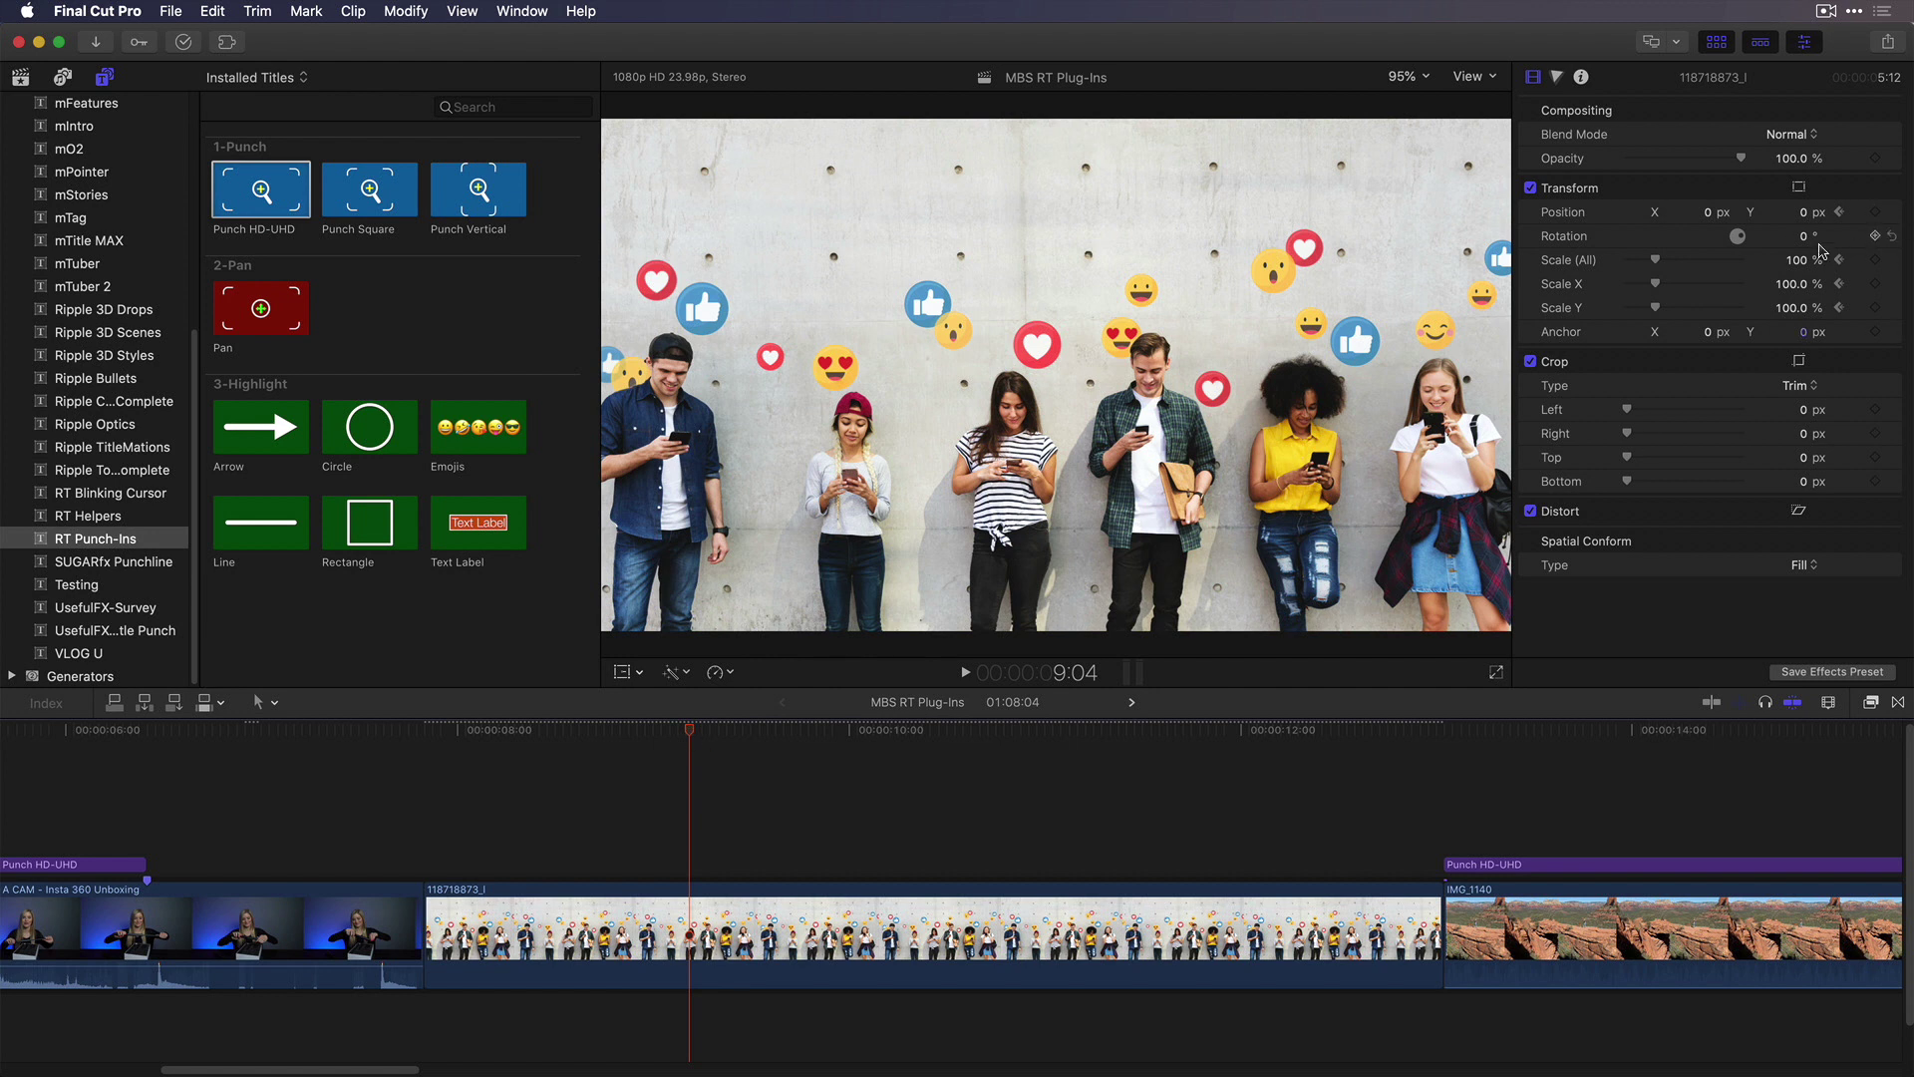
pyautogui.click(643, 676)
pyautogui.click(680, 690)
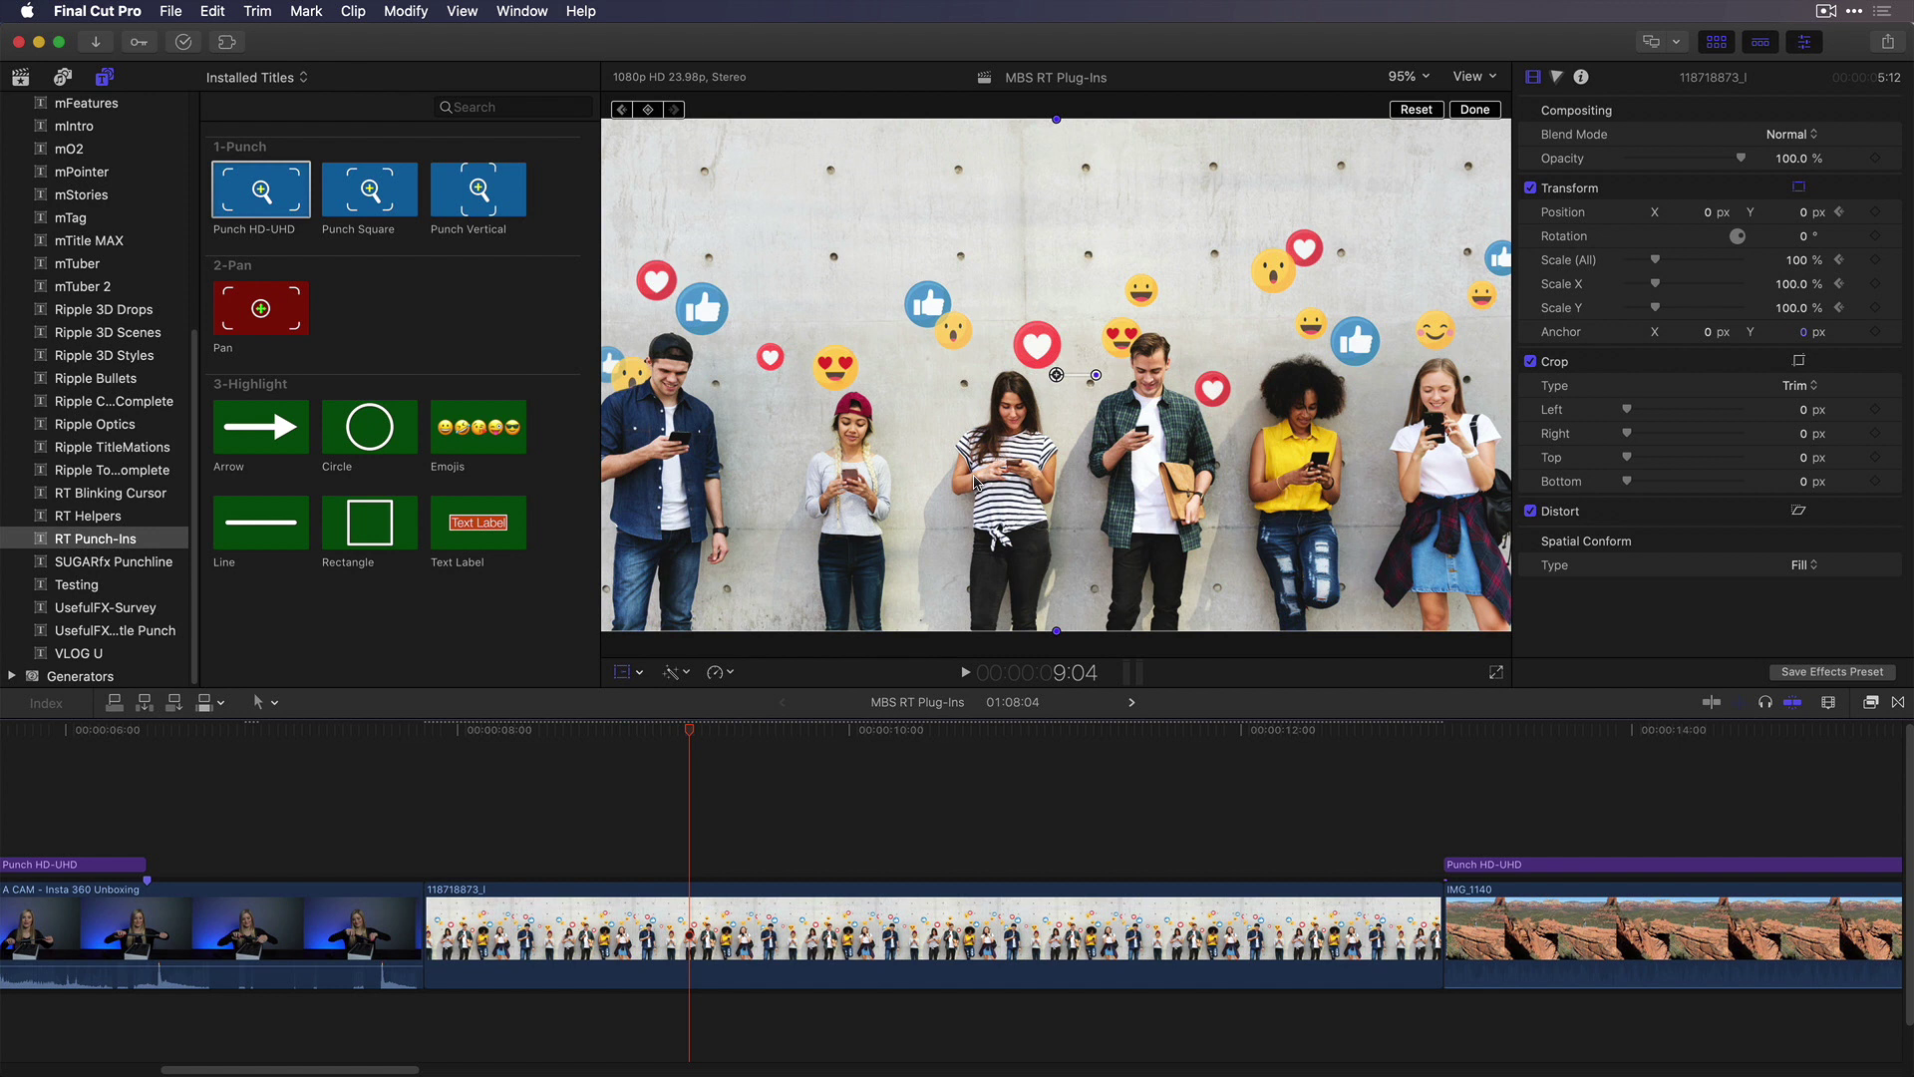
pyautogui.press('super+minus')
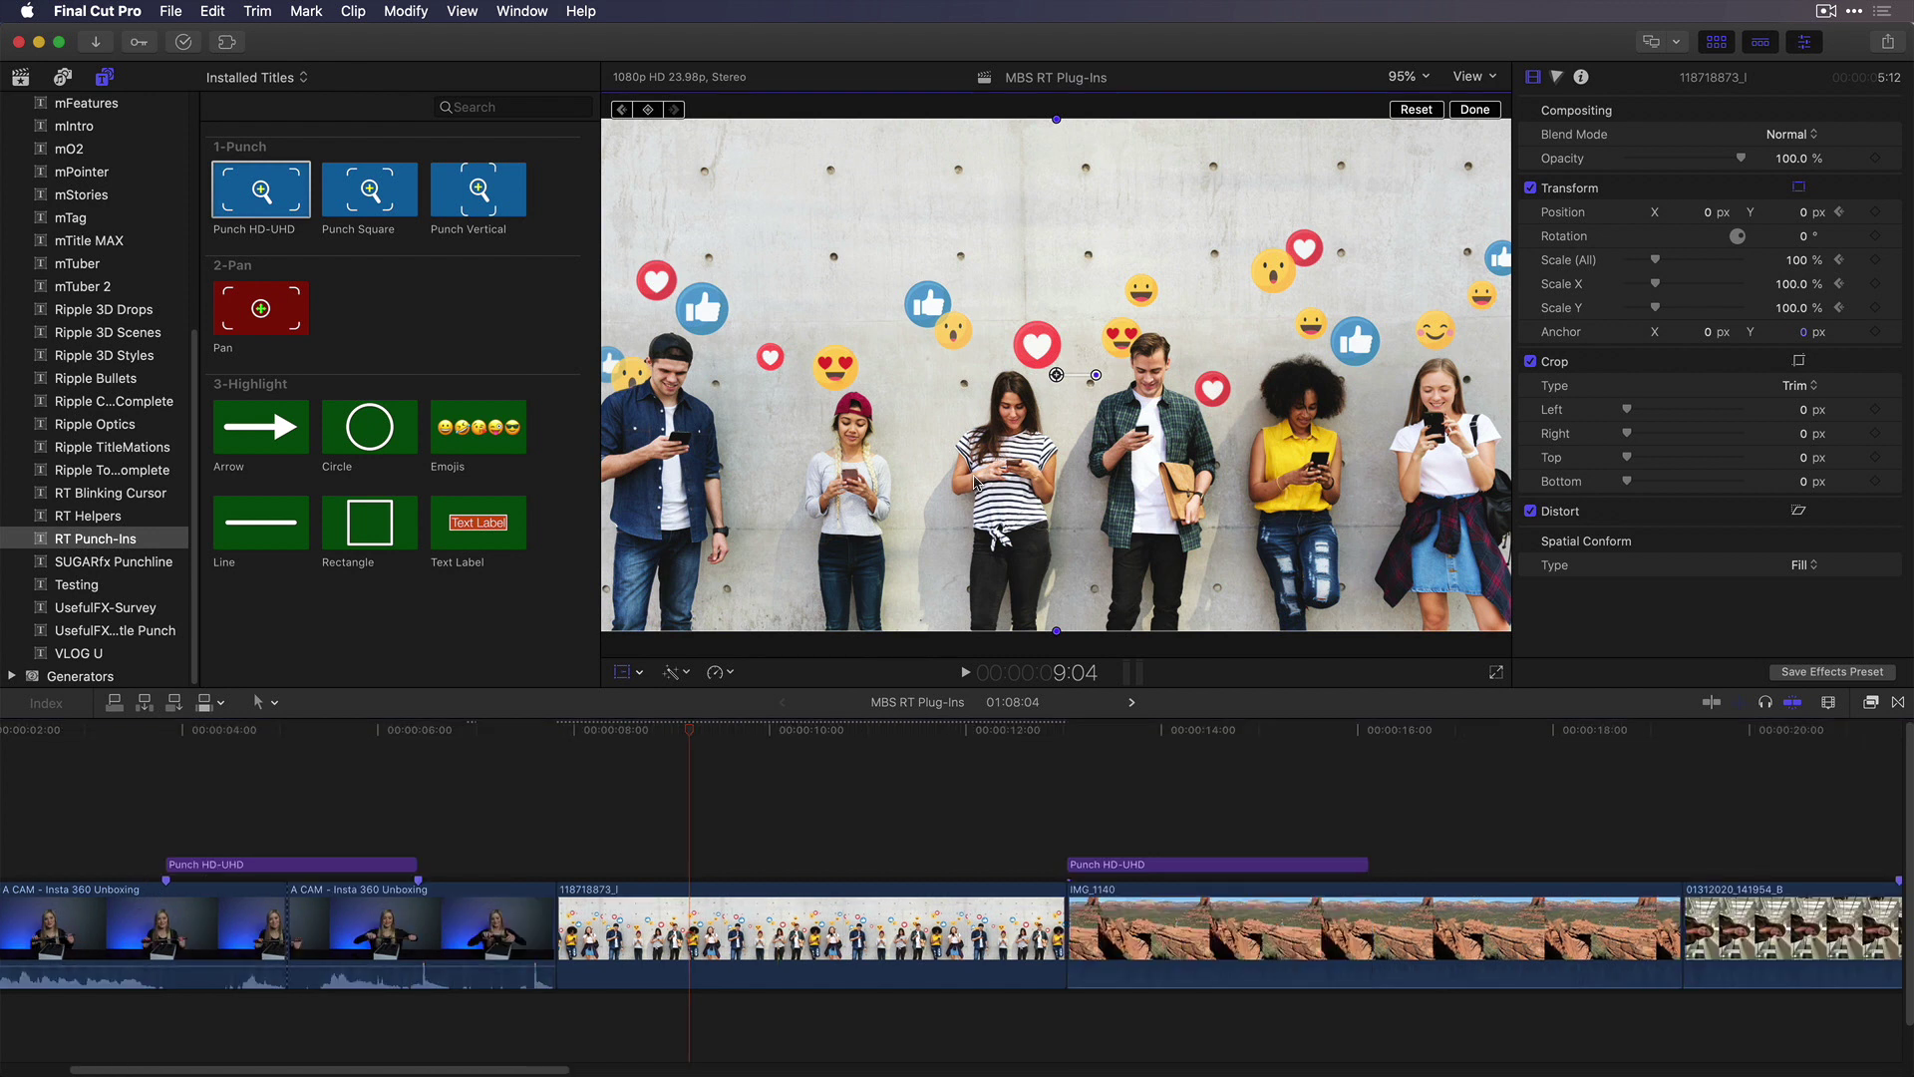
pyautogui.press('super+minus')
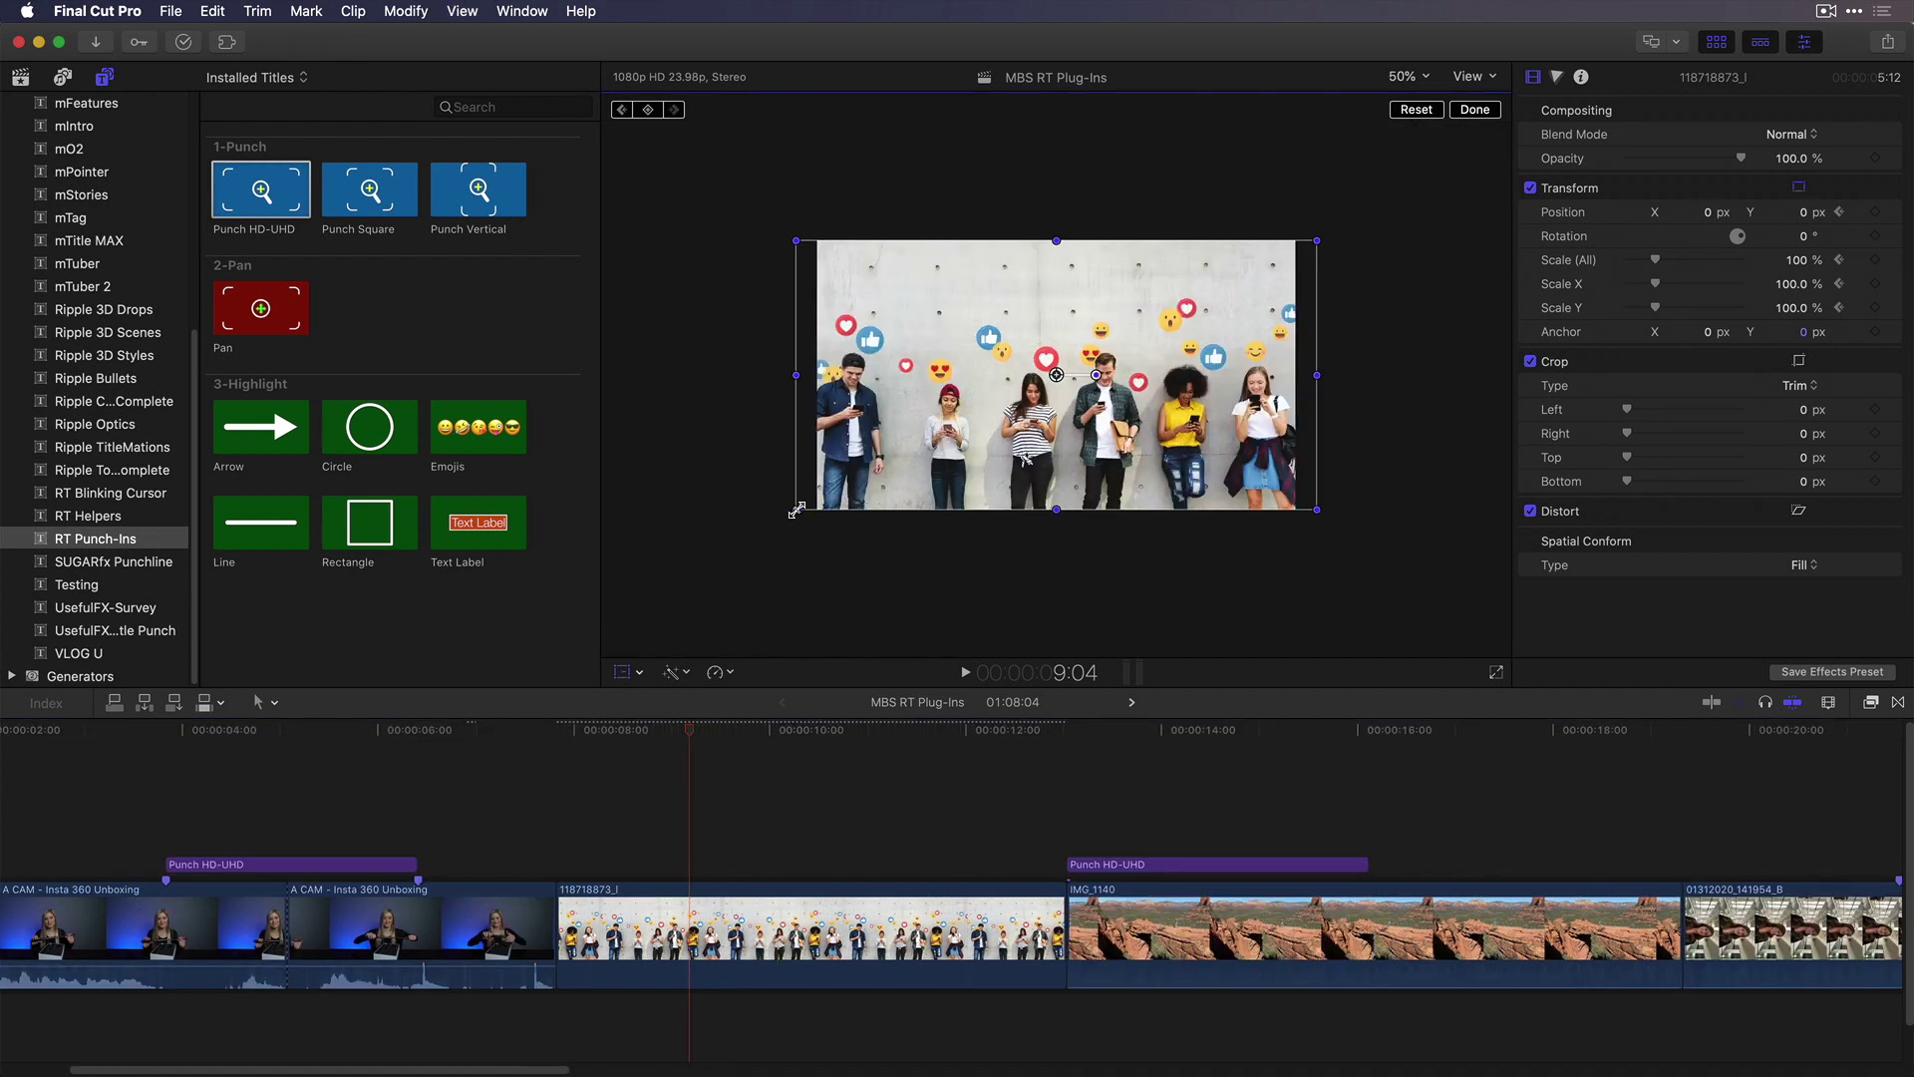
# Scale the emoji-wall image to 246.12% and position it on the two women at right
pyautogui.moveTo(796, 511); pyautogui.dragTo(556, 632)
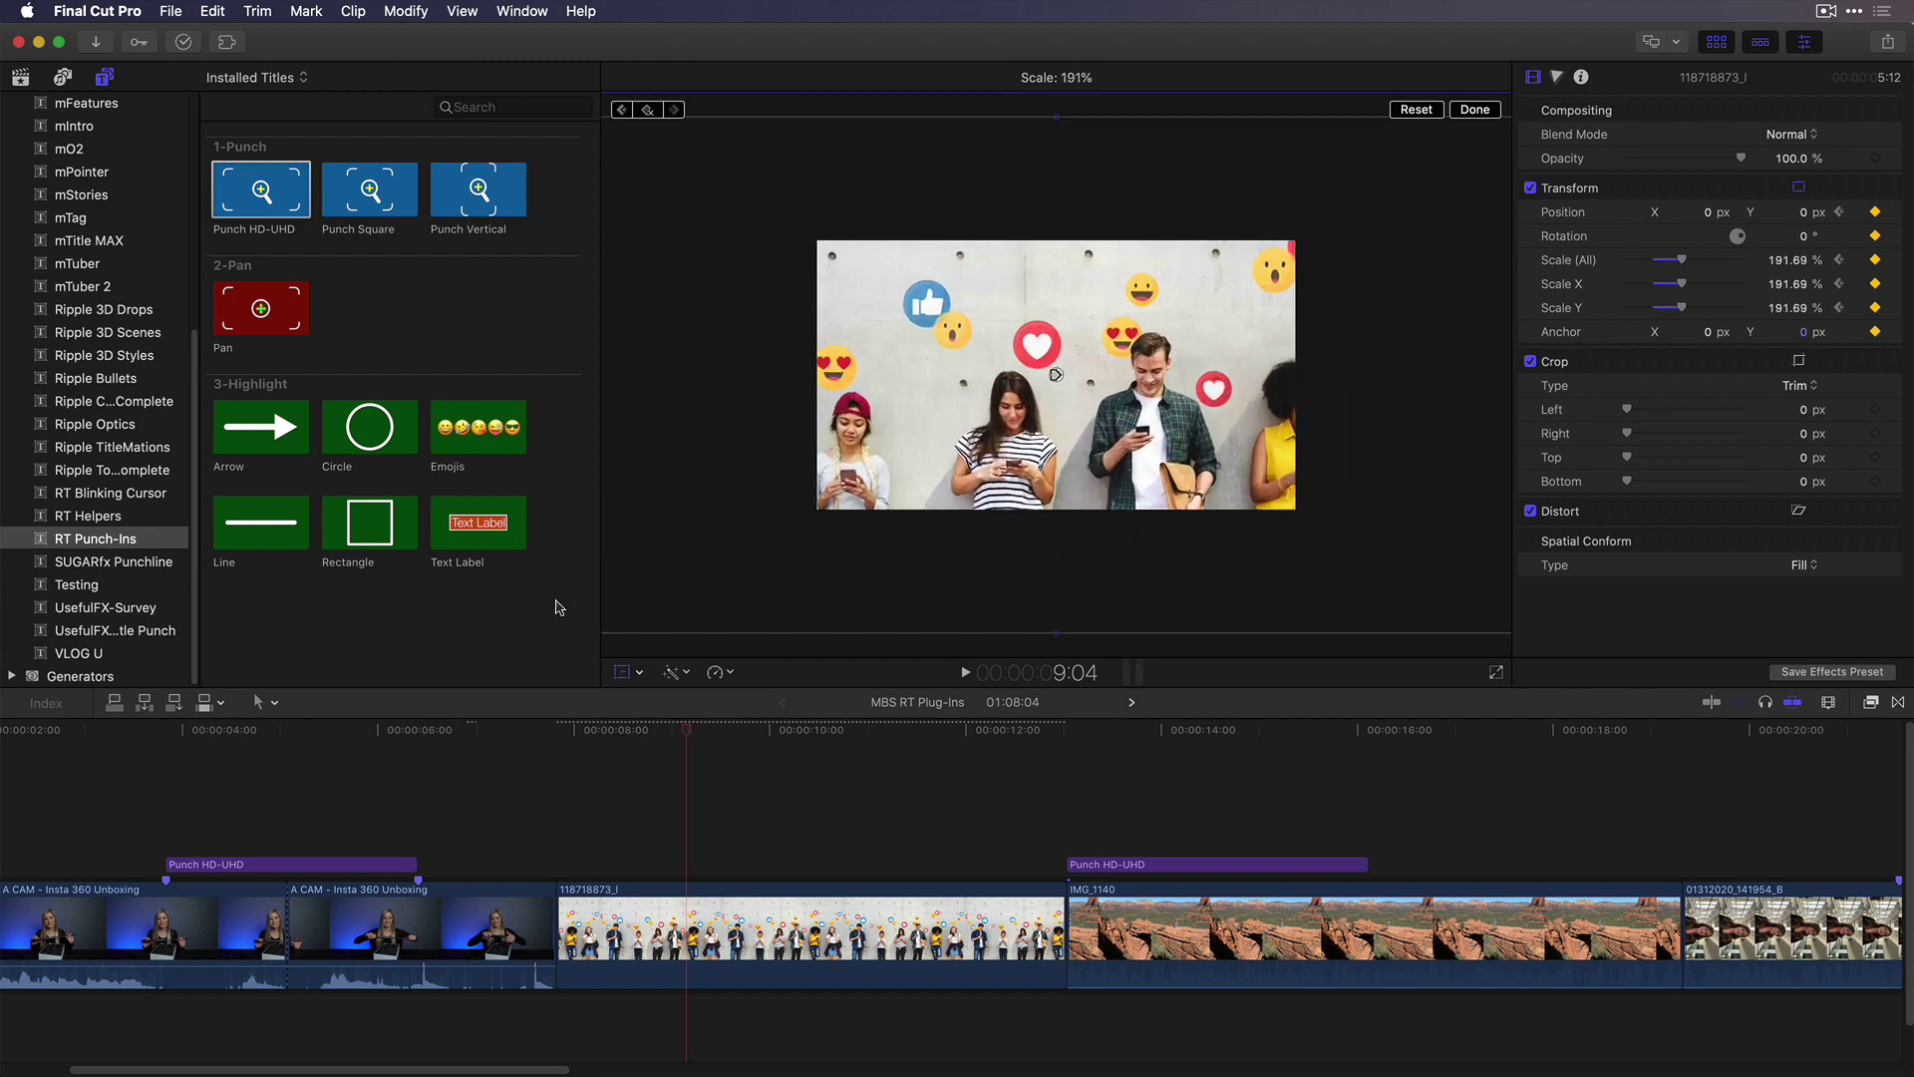
pyautogui.moveTo(1077, 423); pyautogui.dragTo(811, 368)
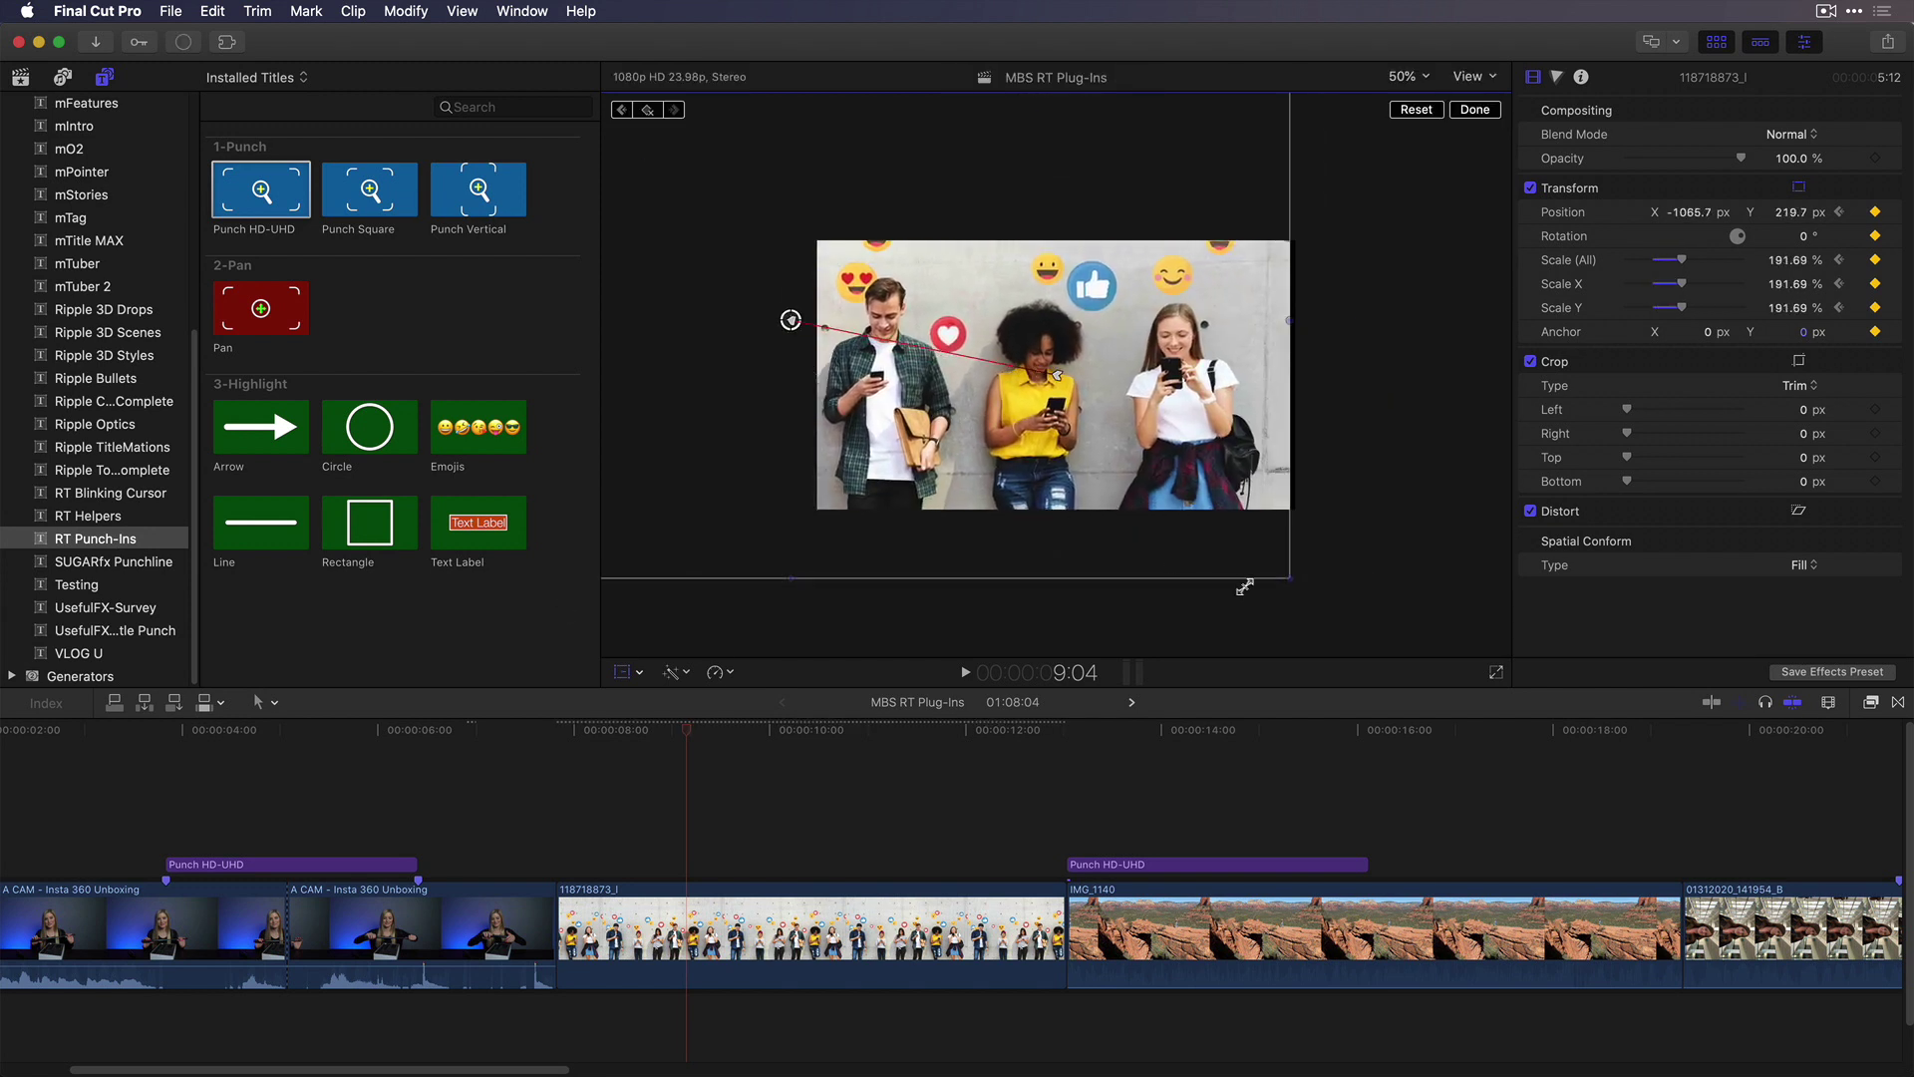
pyautogui.moveTo(1294, 581); pyautogui.dragTo(1388, 649)
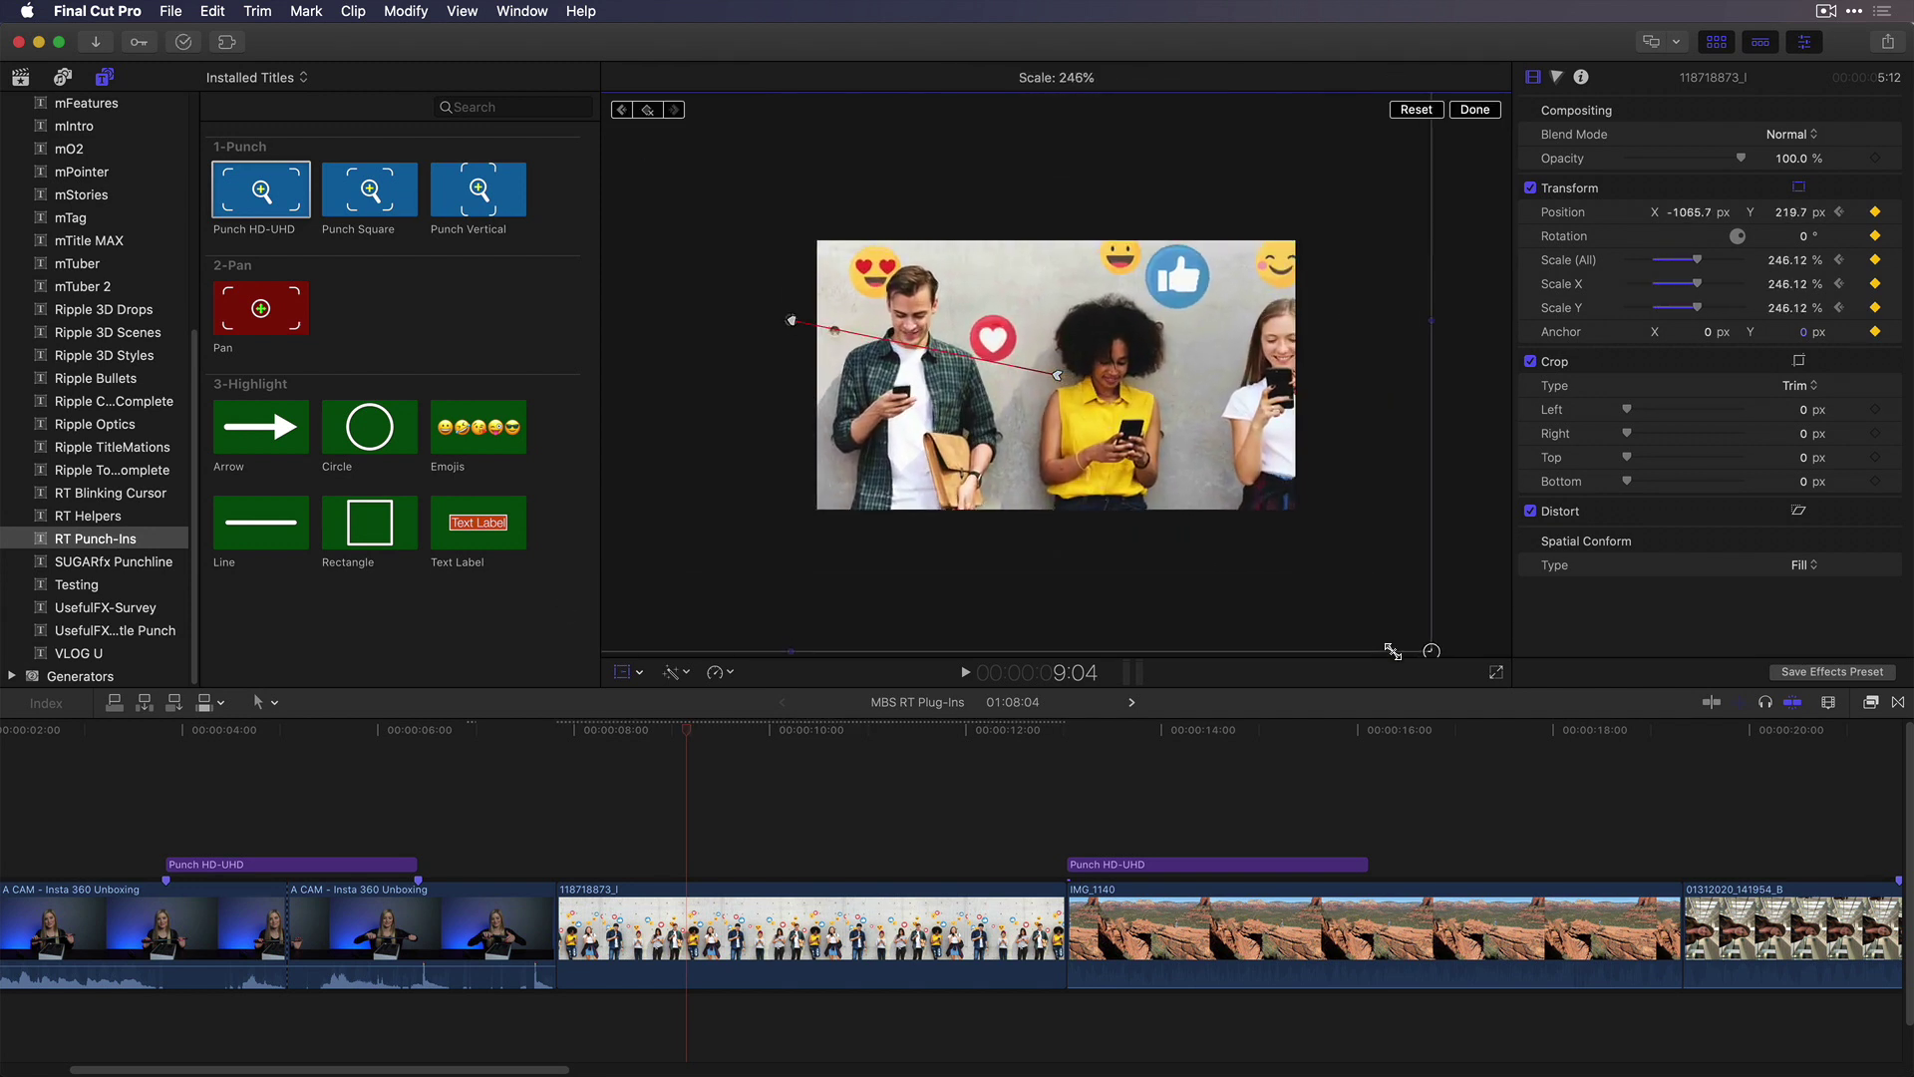
pyautogui.moveTo(1234, 460); pyautogui.dragTo(1056, 406)
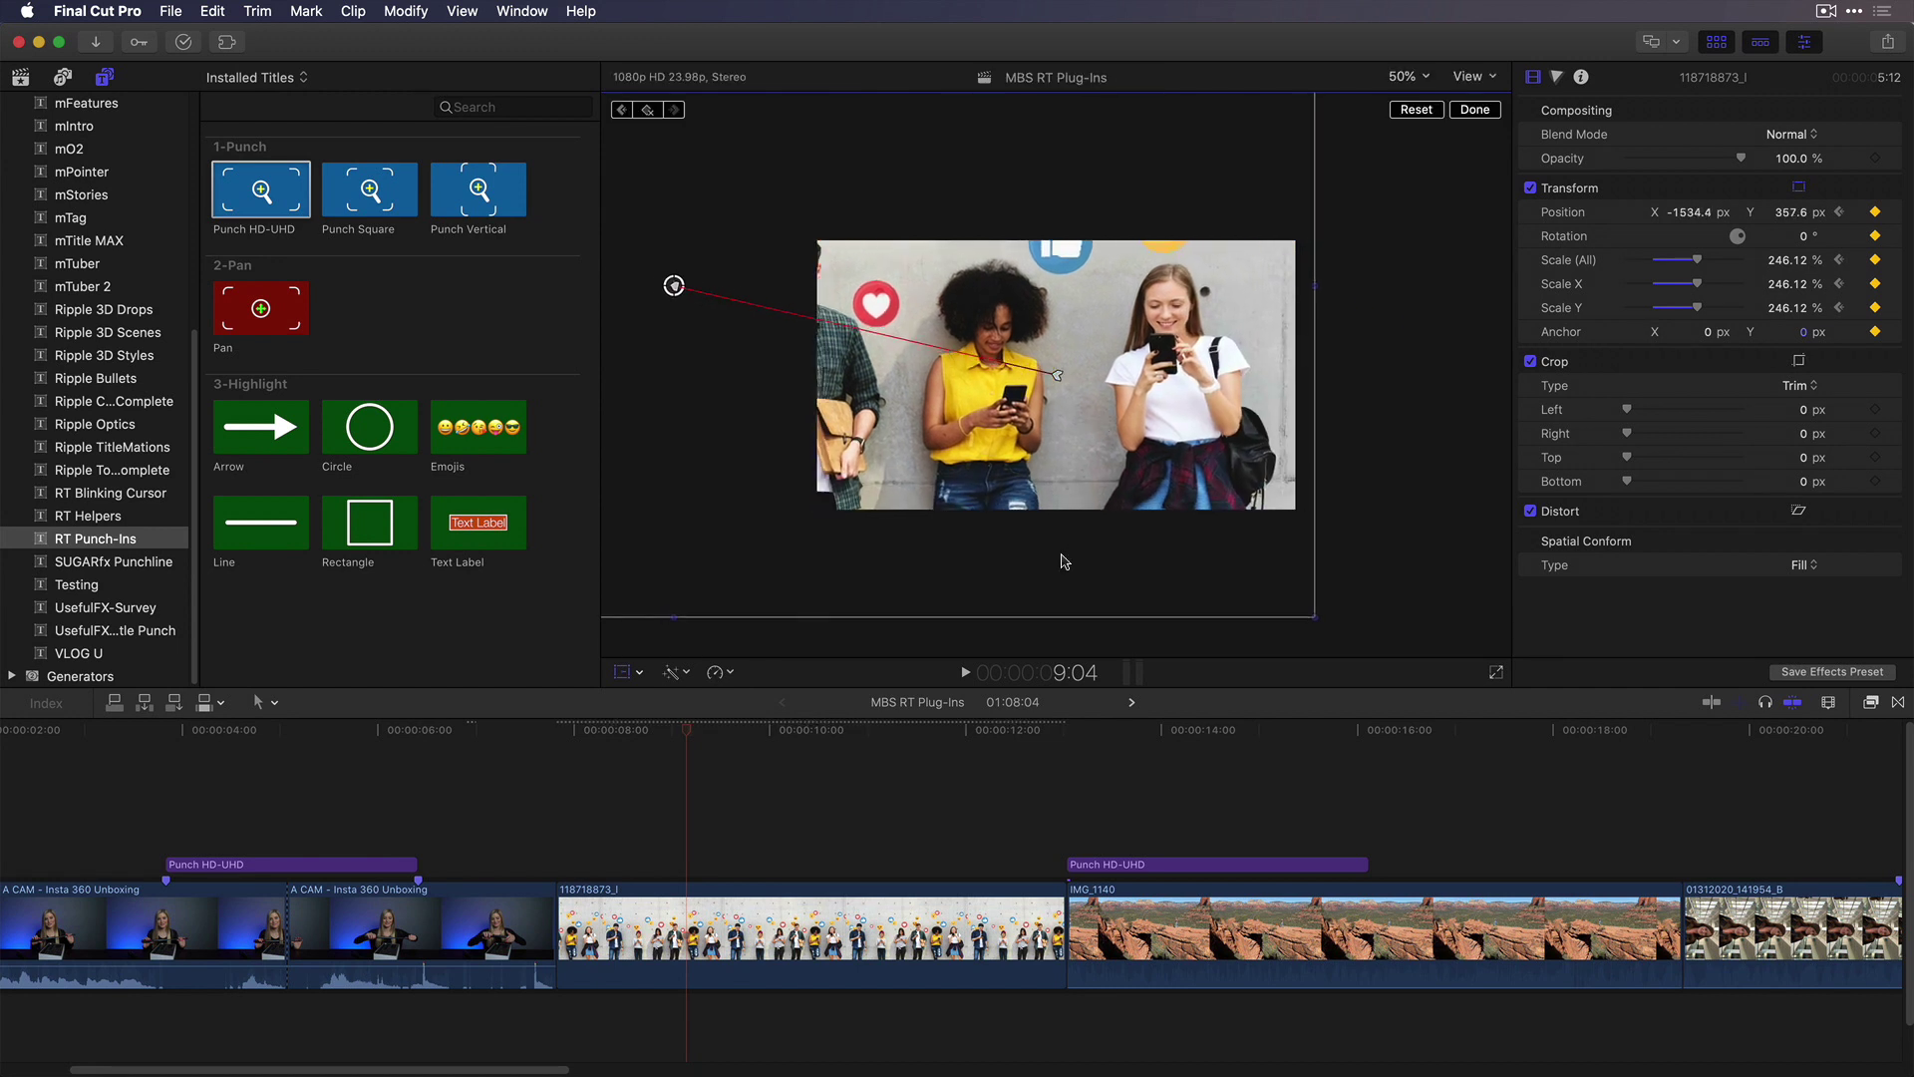
pyautogui.press('super+equal')
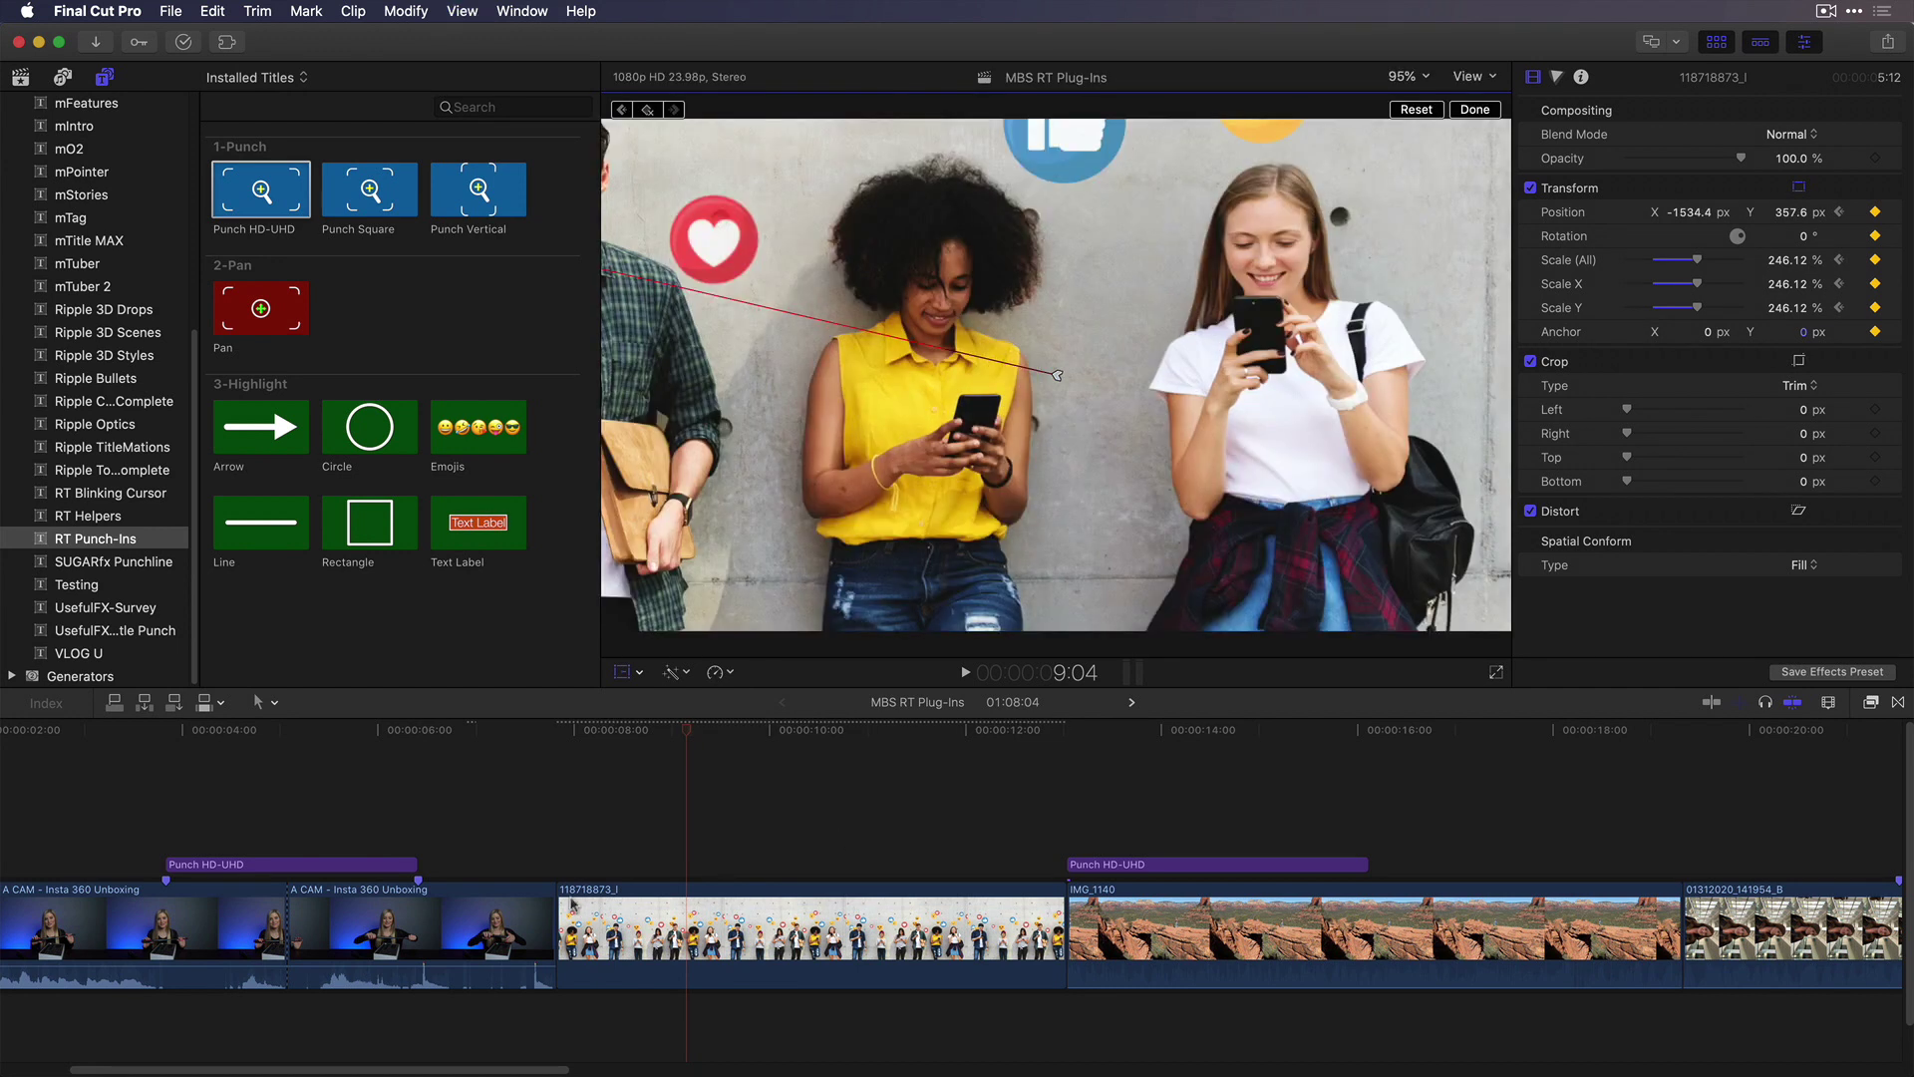
pyautogui.click(688, 731)
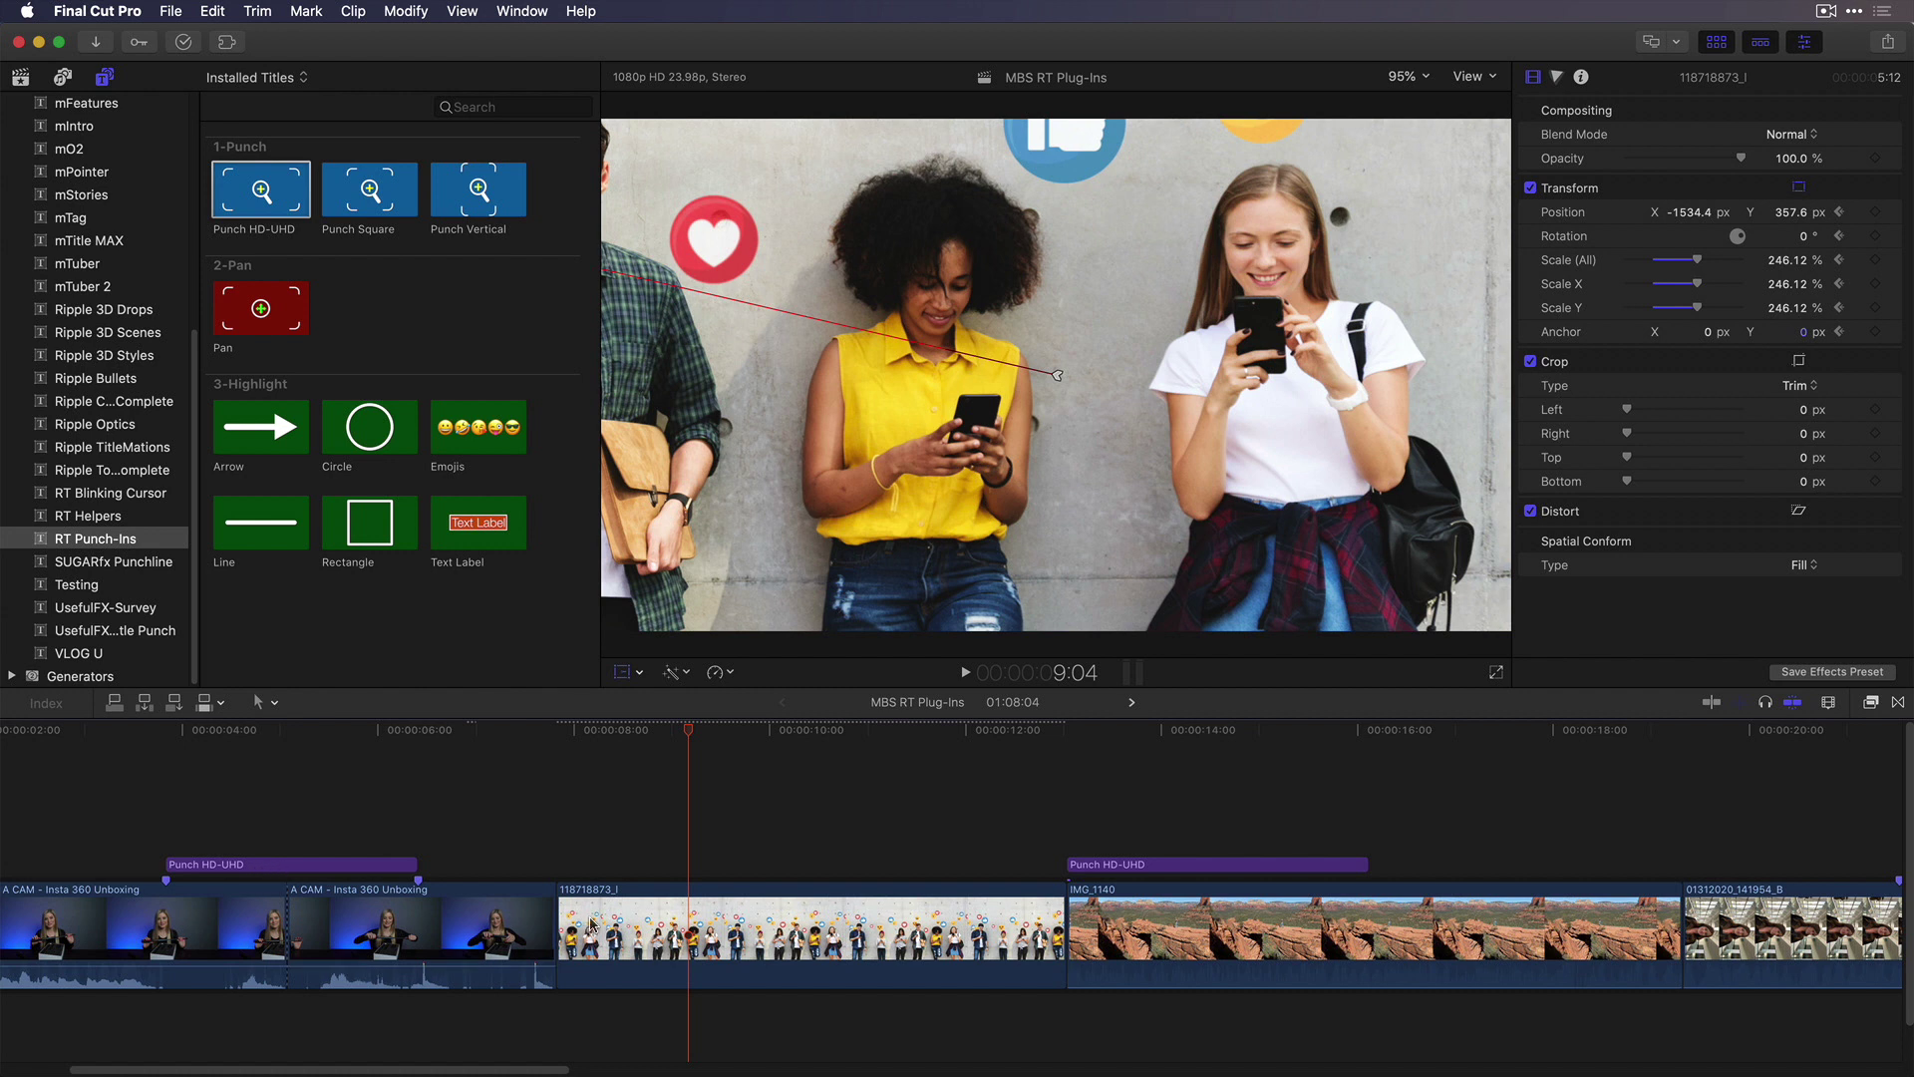
pyautogui.click(683, 915)
# Show the emoji-wall clip's video animation keyframes and preview the push-in from 8:06
pyautogui.rightClick(706, 913)
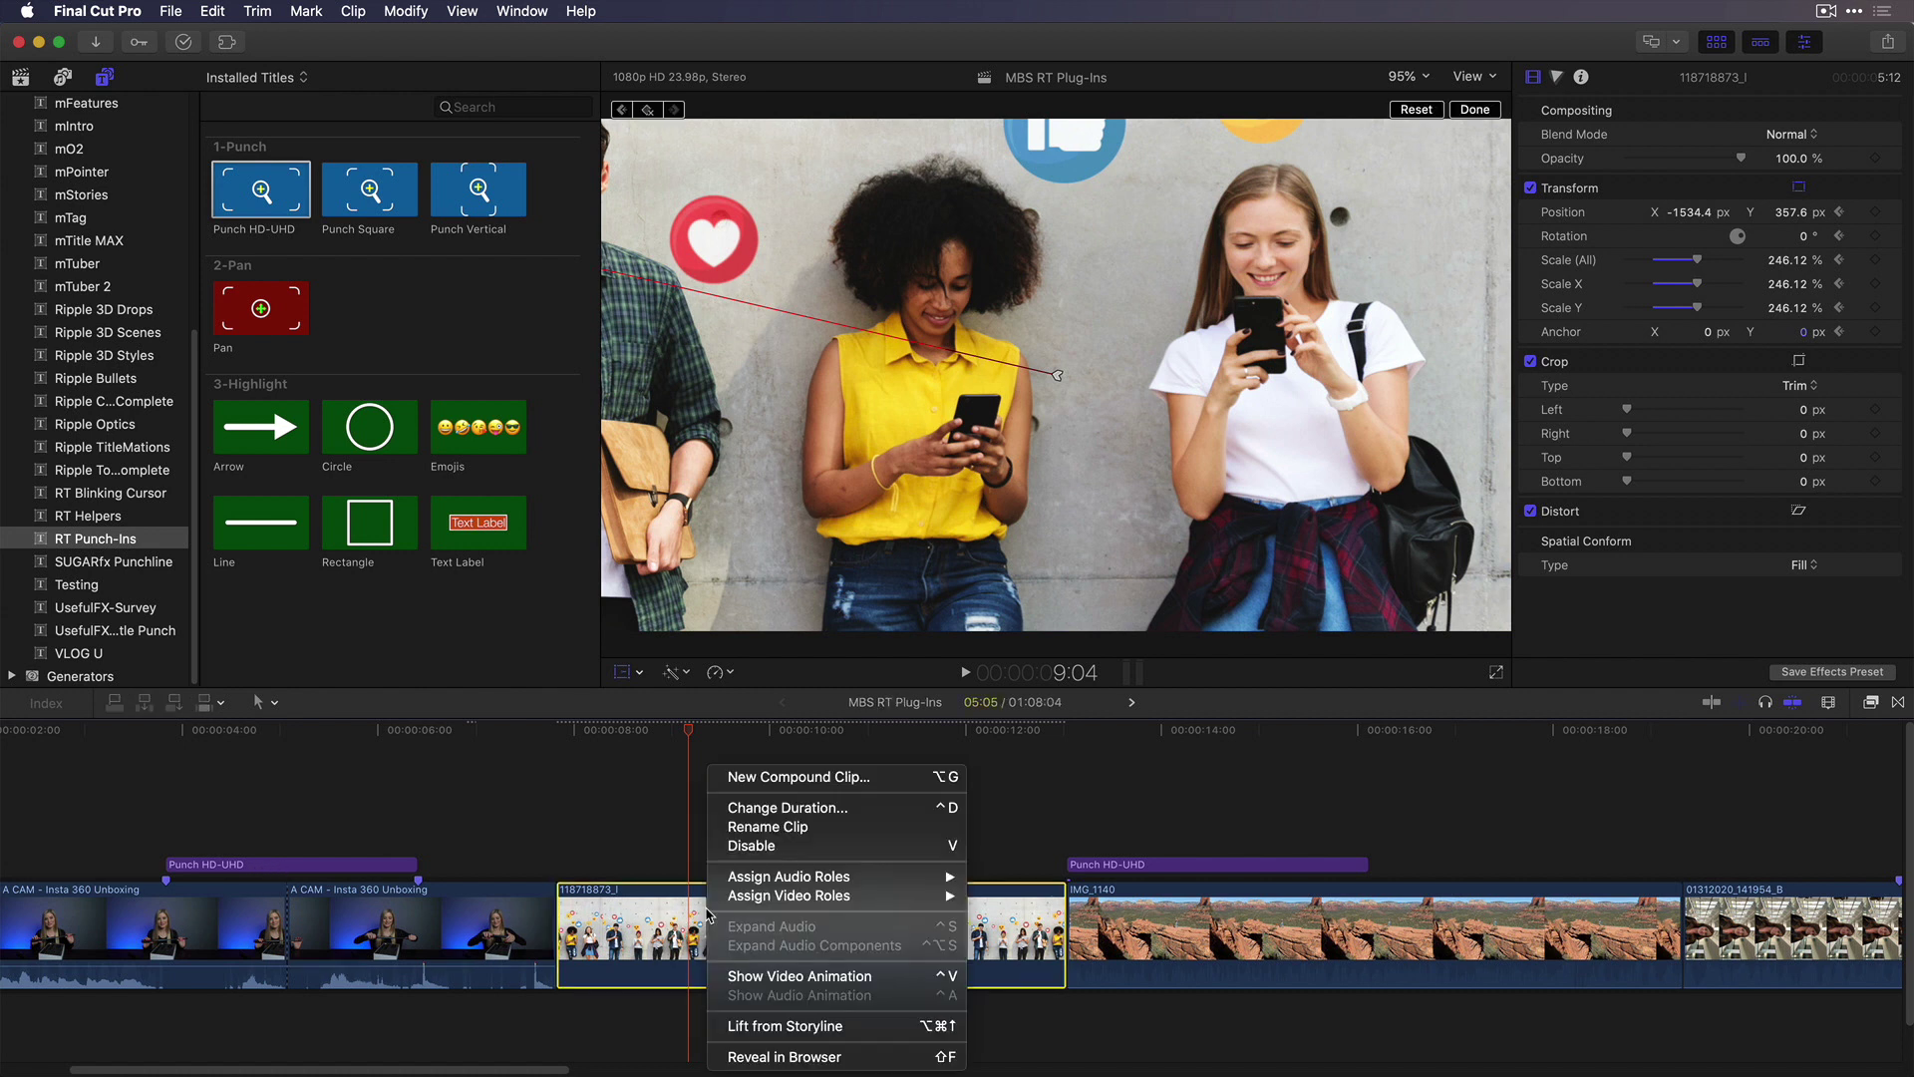
pyautogui.click(765, 975)
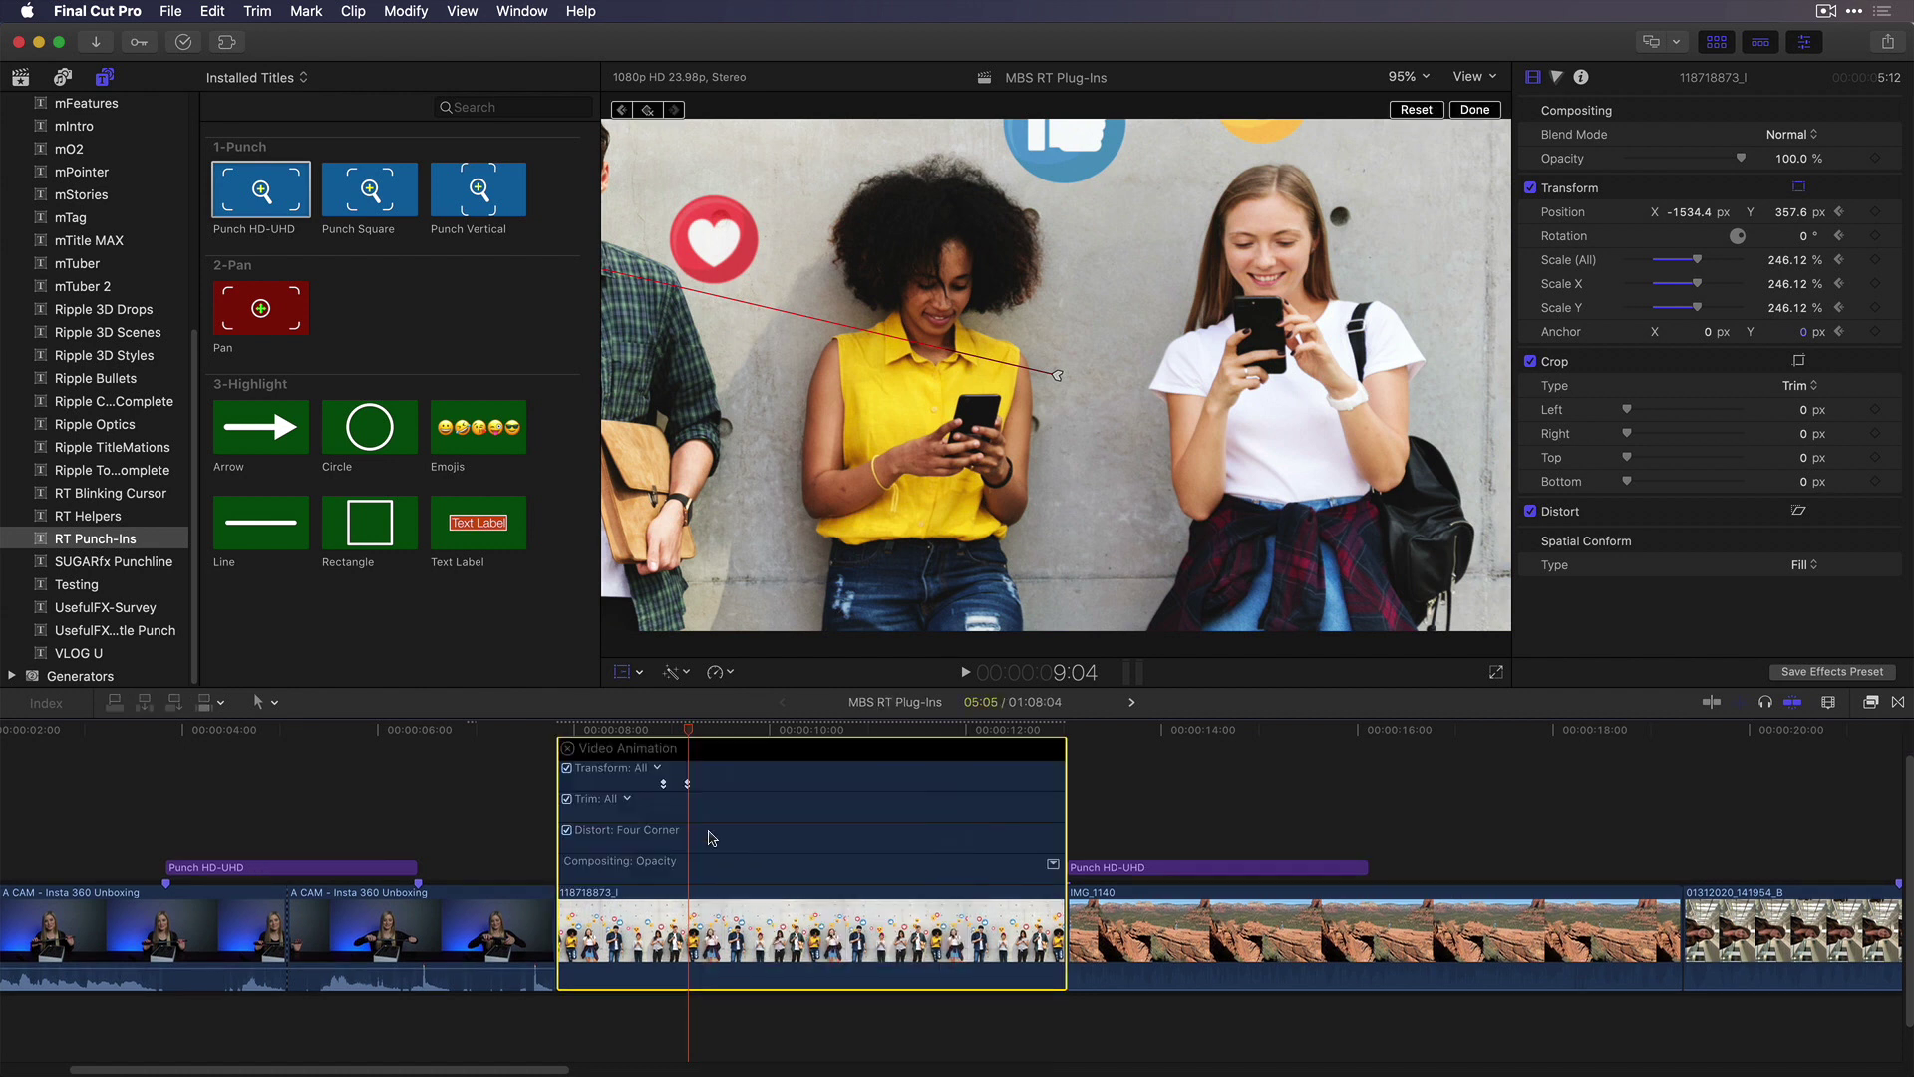
pyautogui.click(600, 729)
pyautogui.press('space')
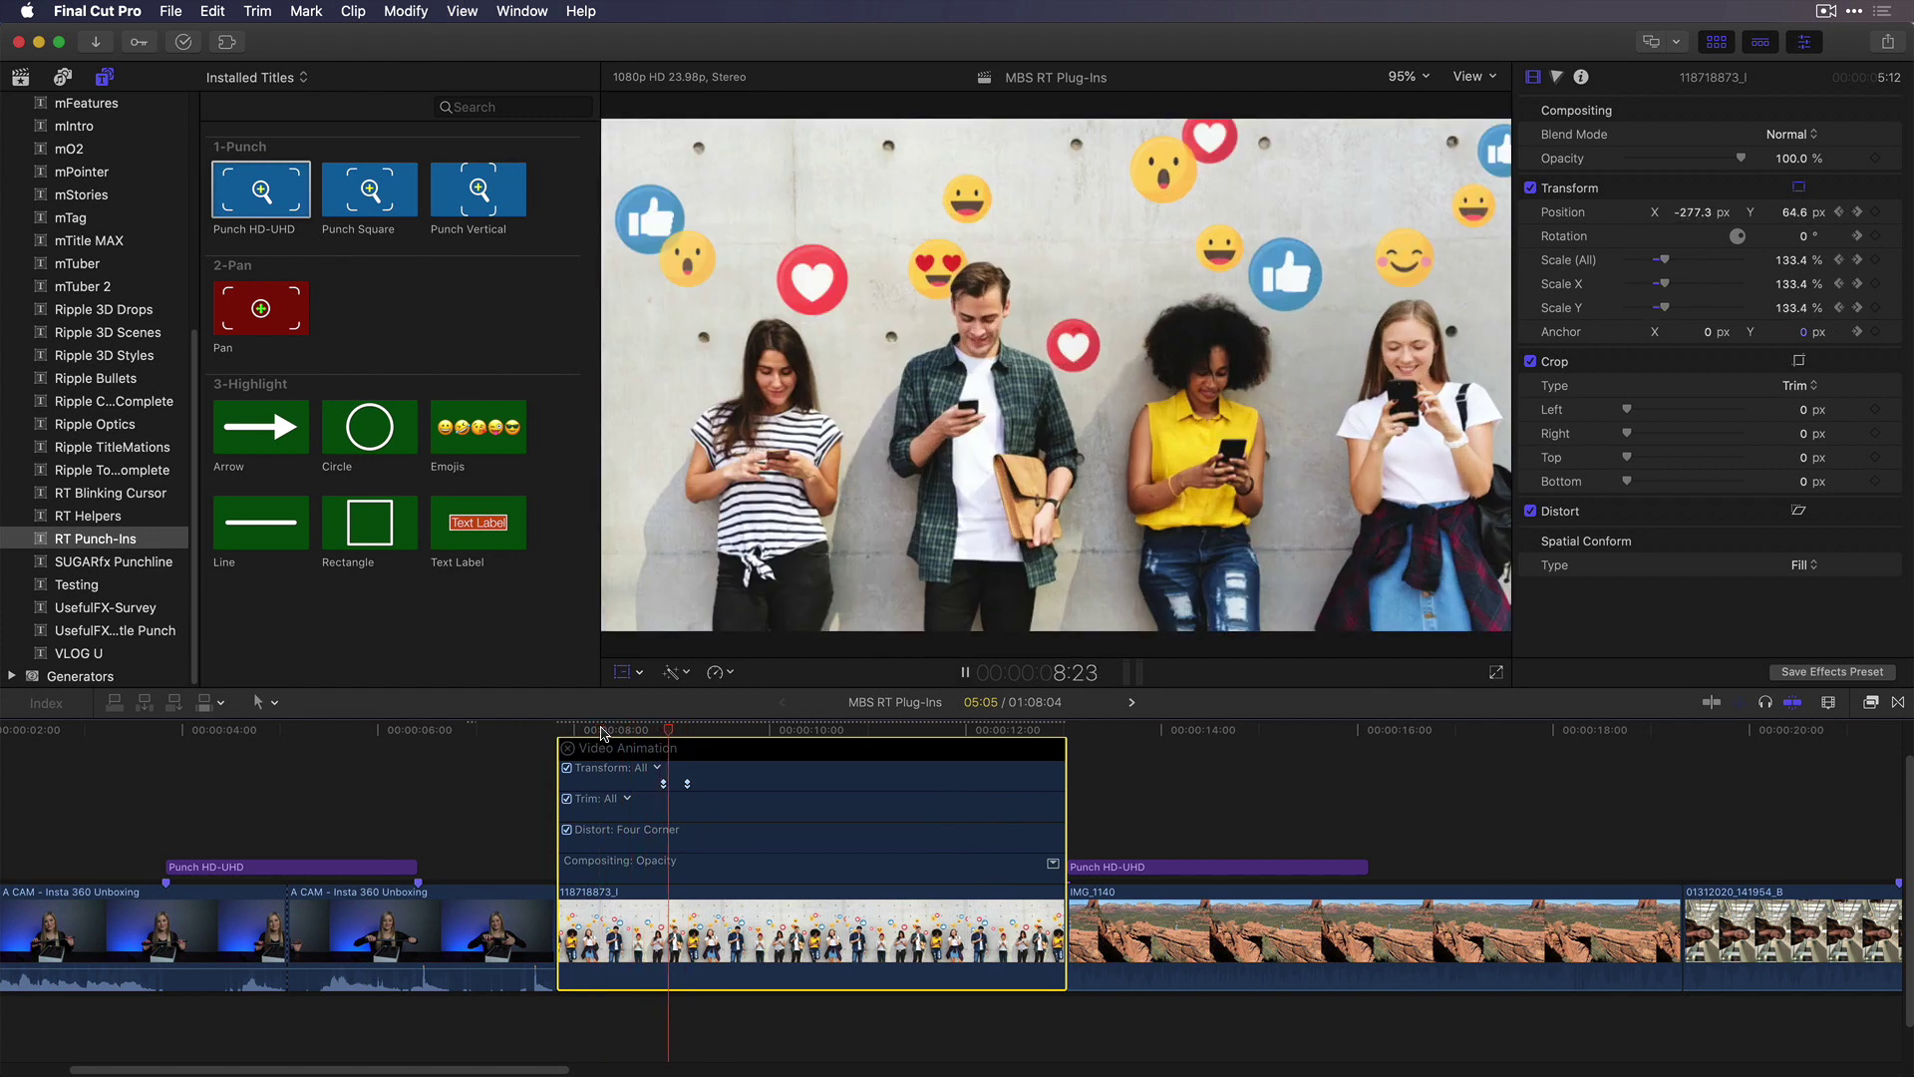
pyautogui.press('space')
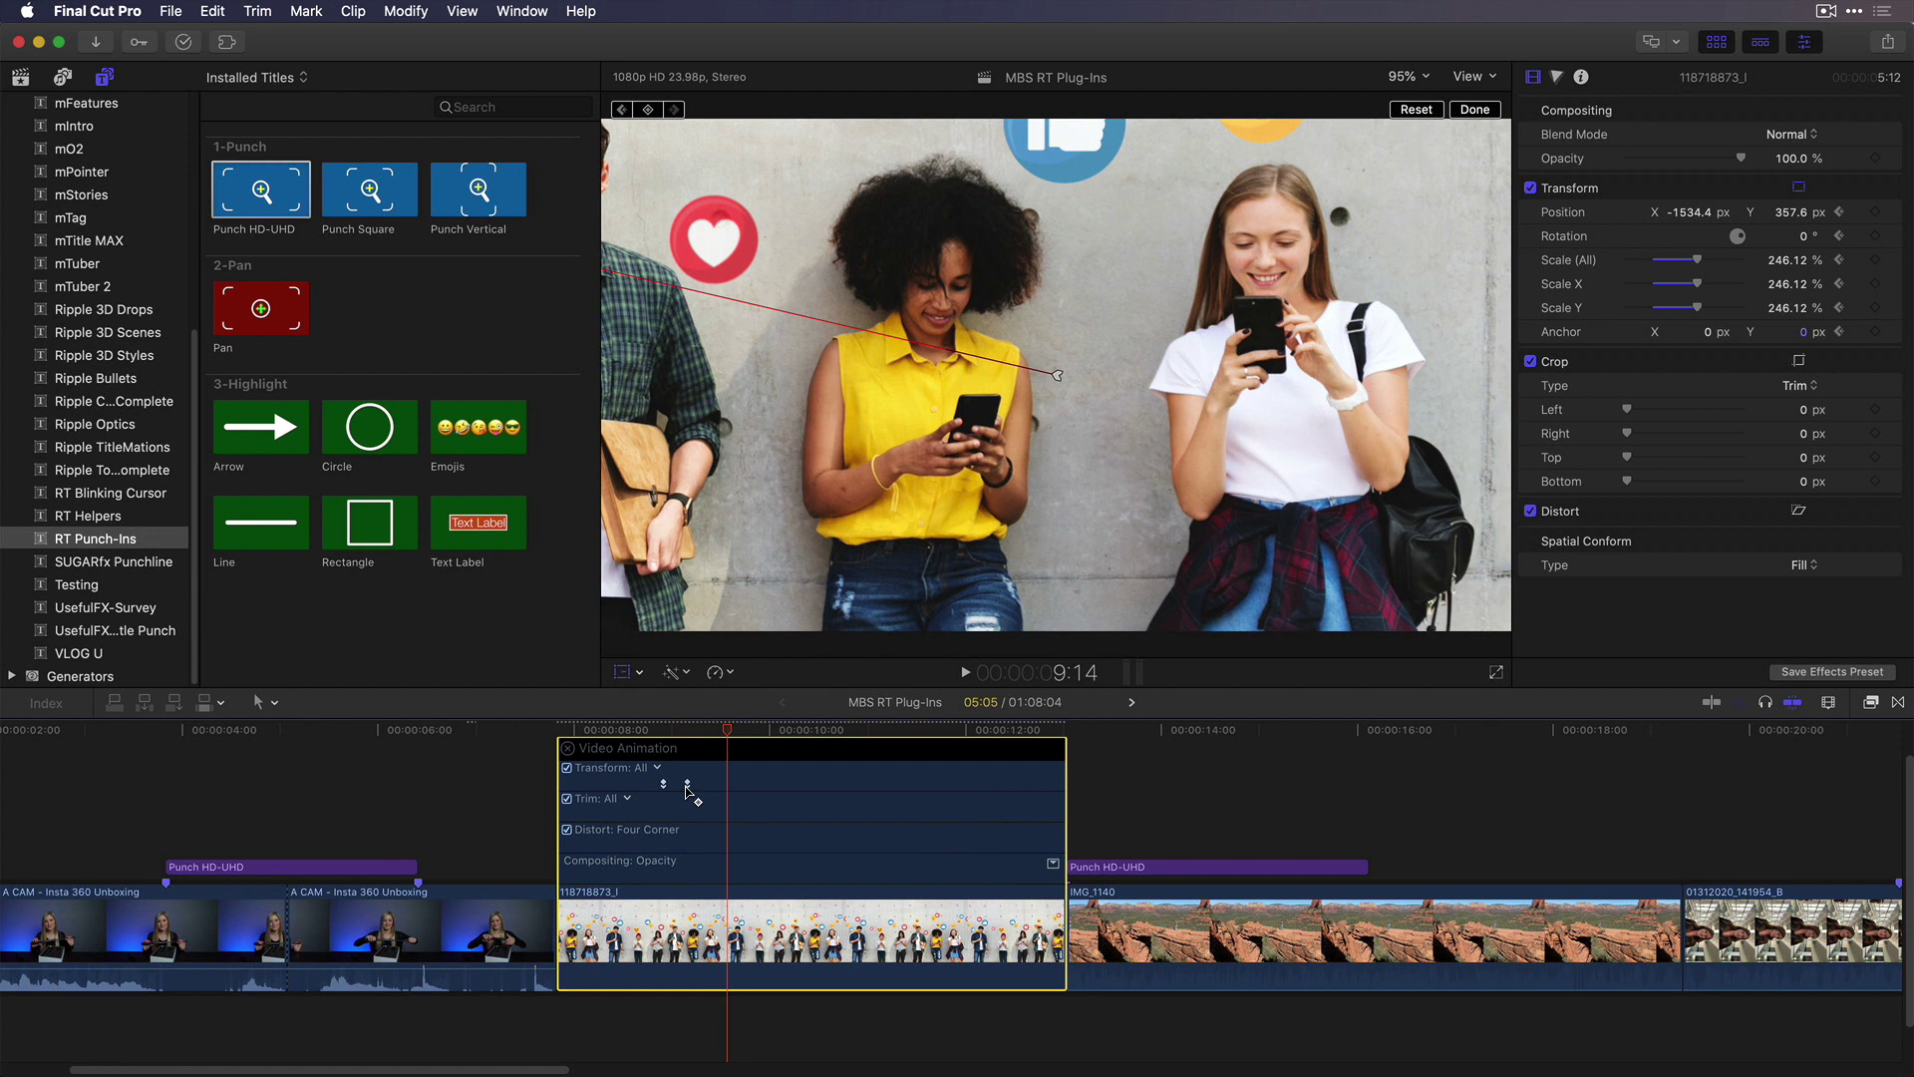
pyautogui.hotkey('alt', 'k')
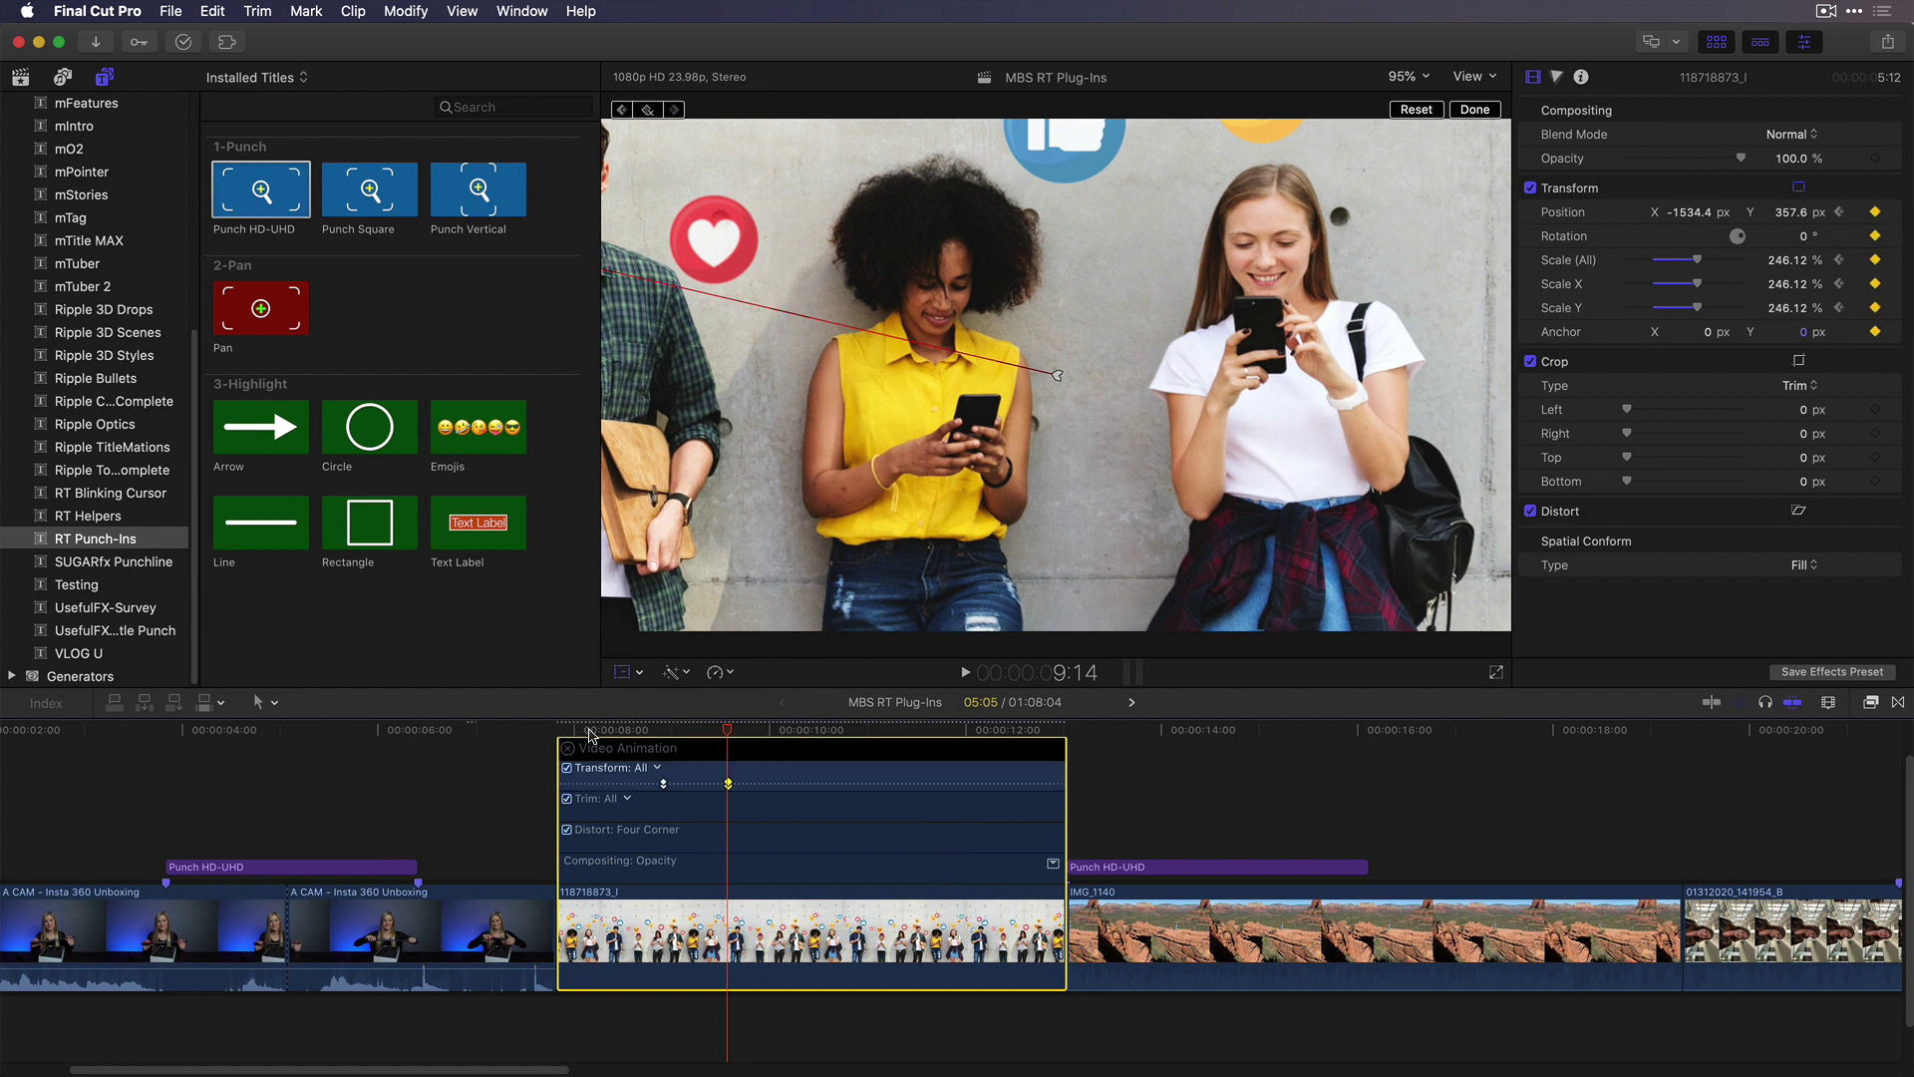
pyautogui.hotkey('shift', '/')
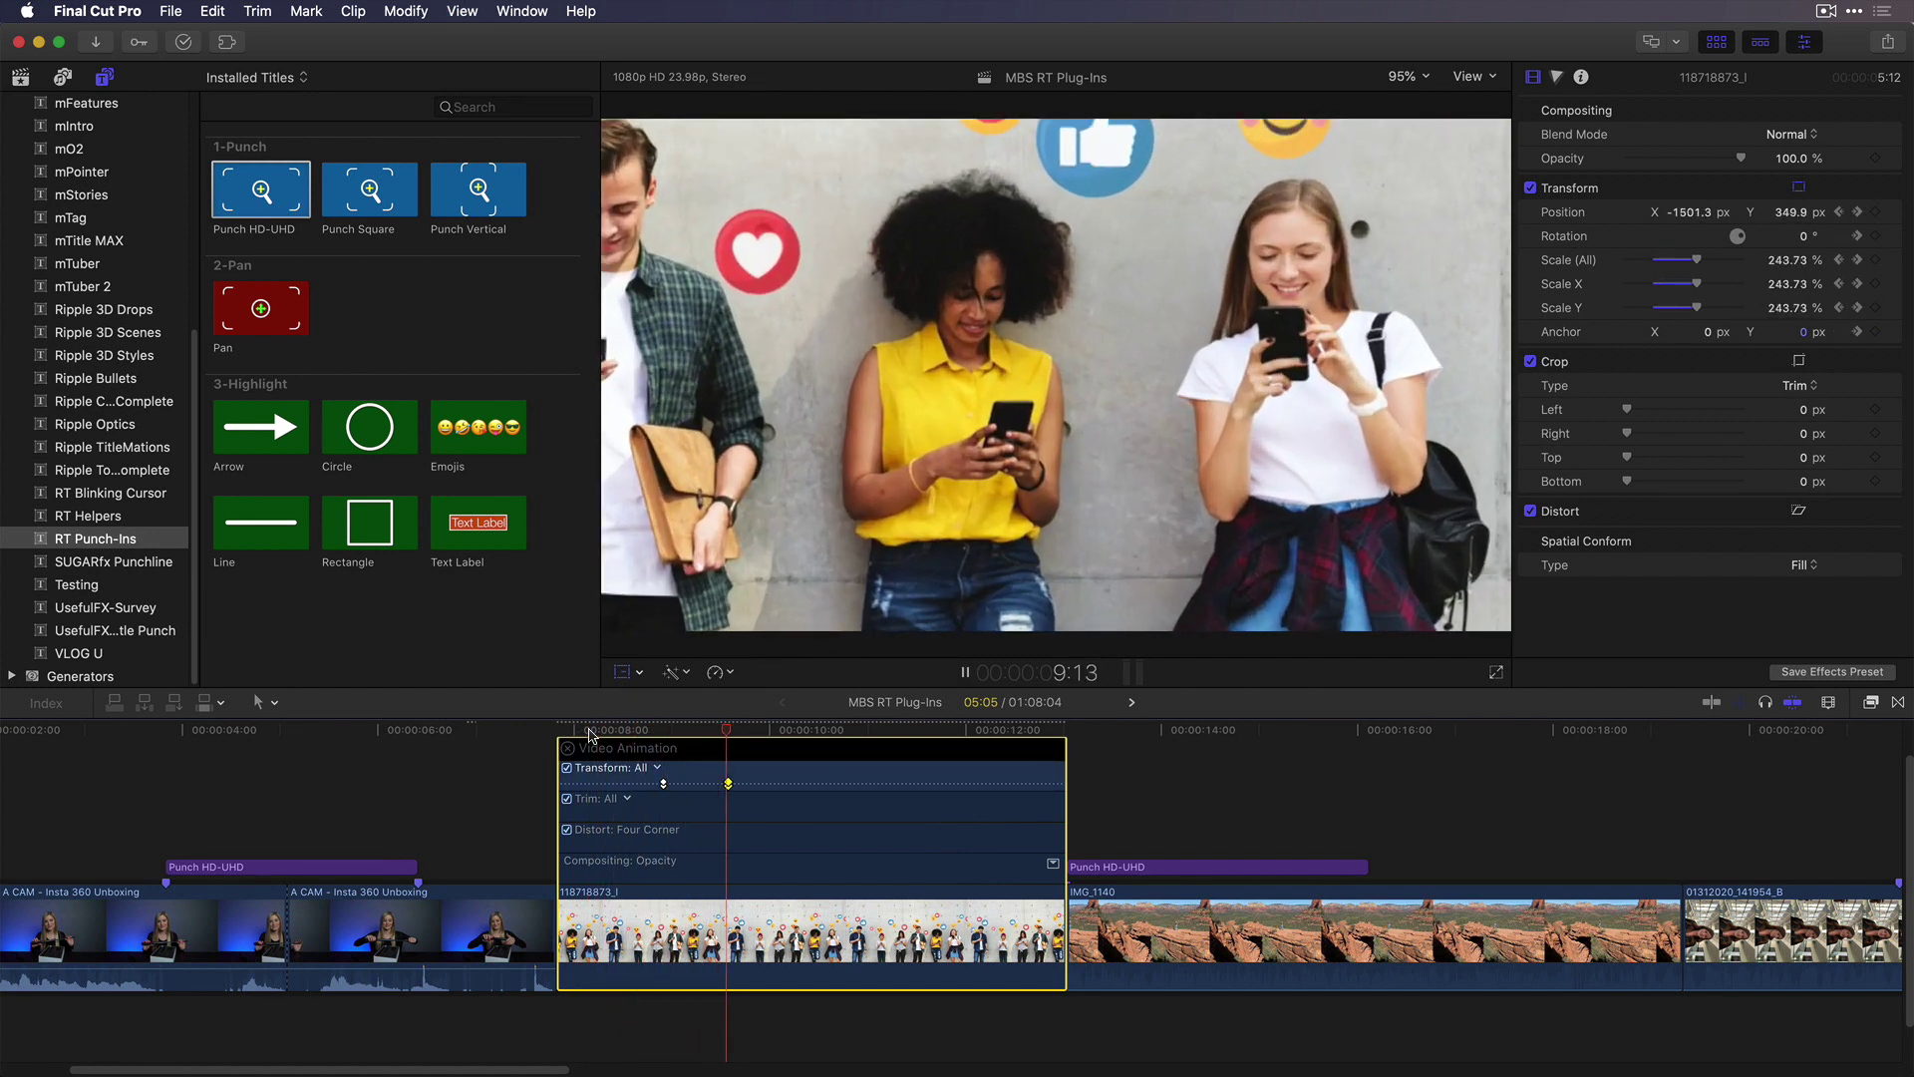
pyautogui.click(602, 733)
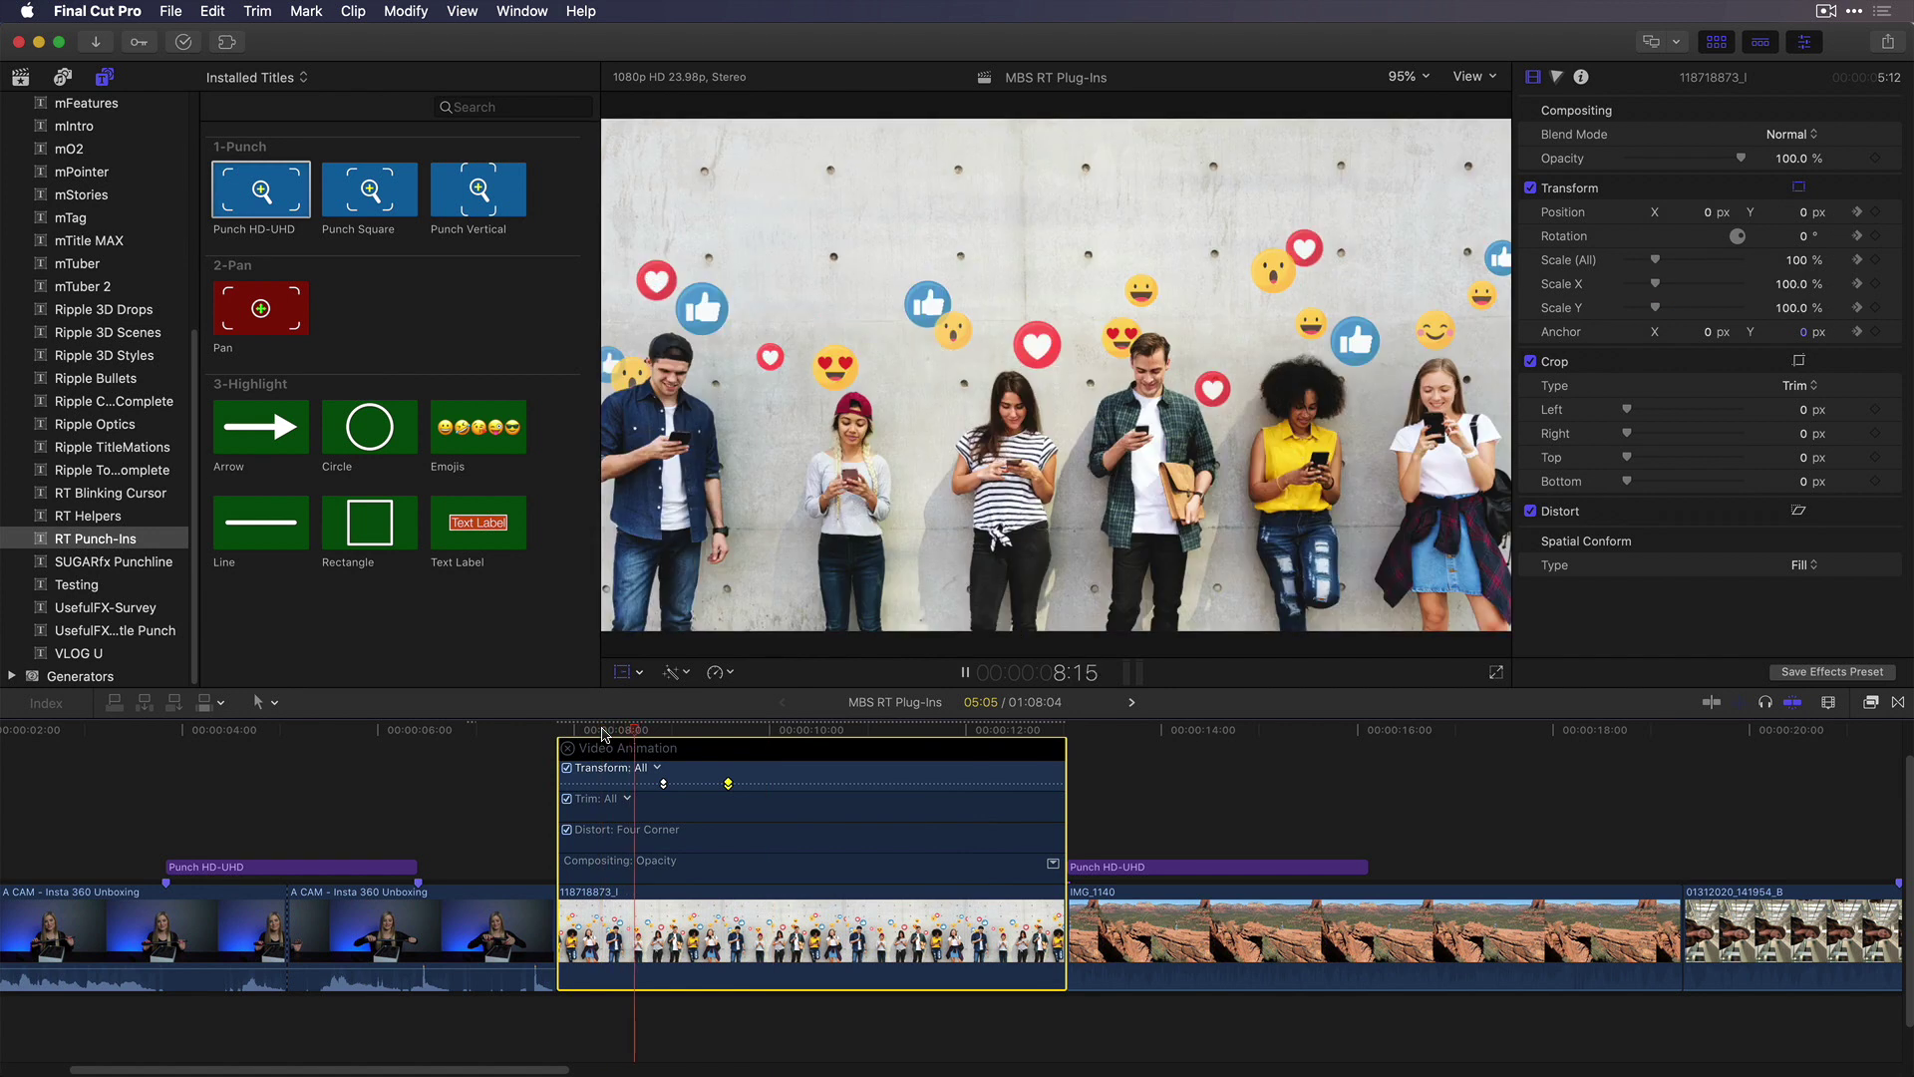
pyautogui.press('space')
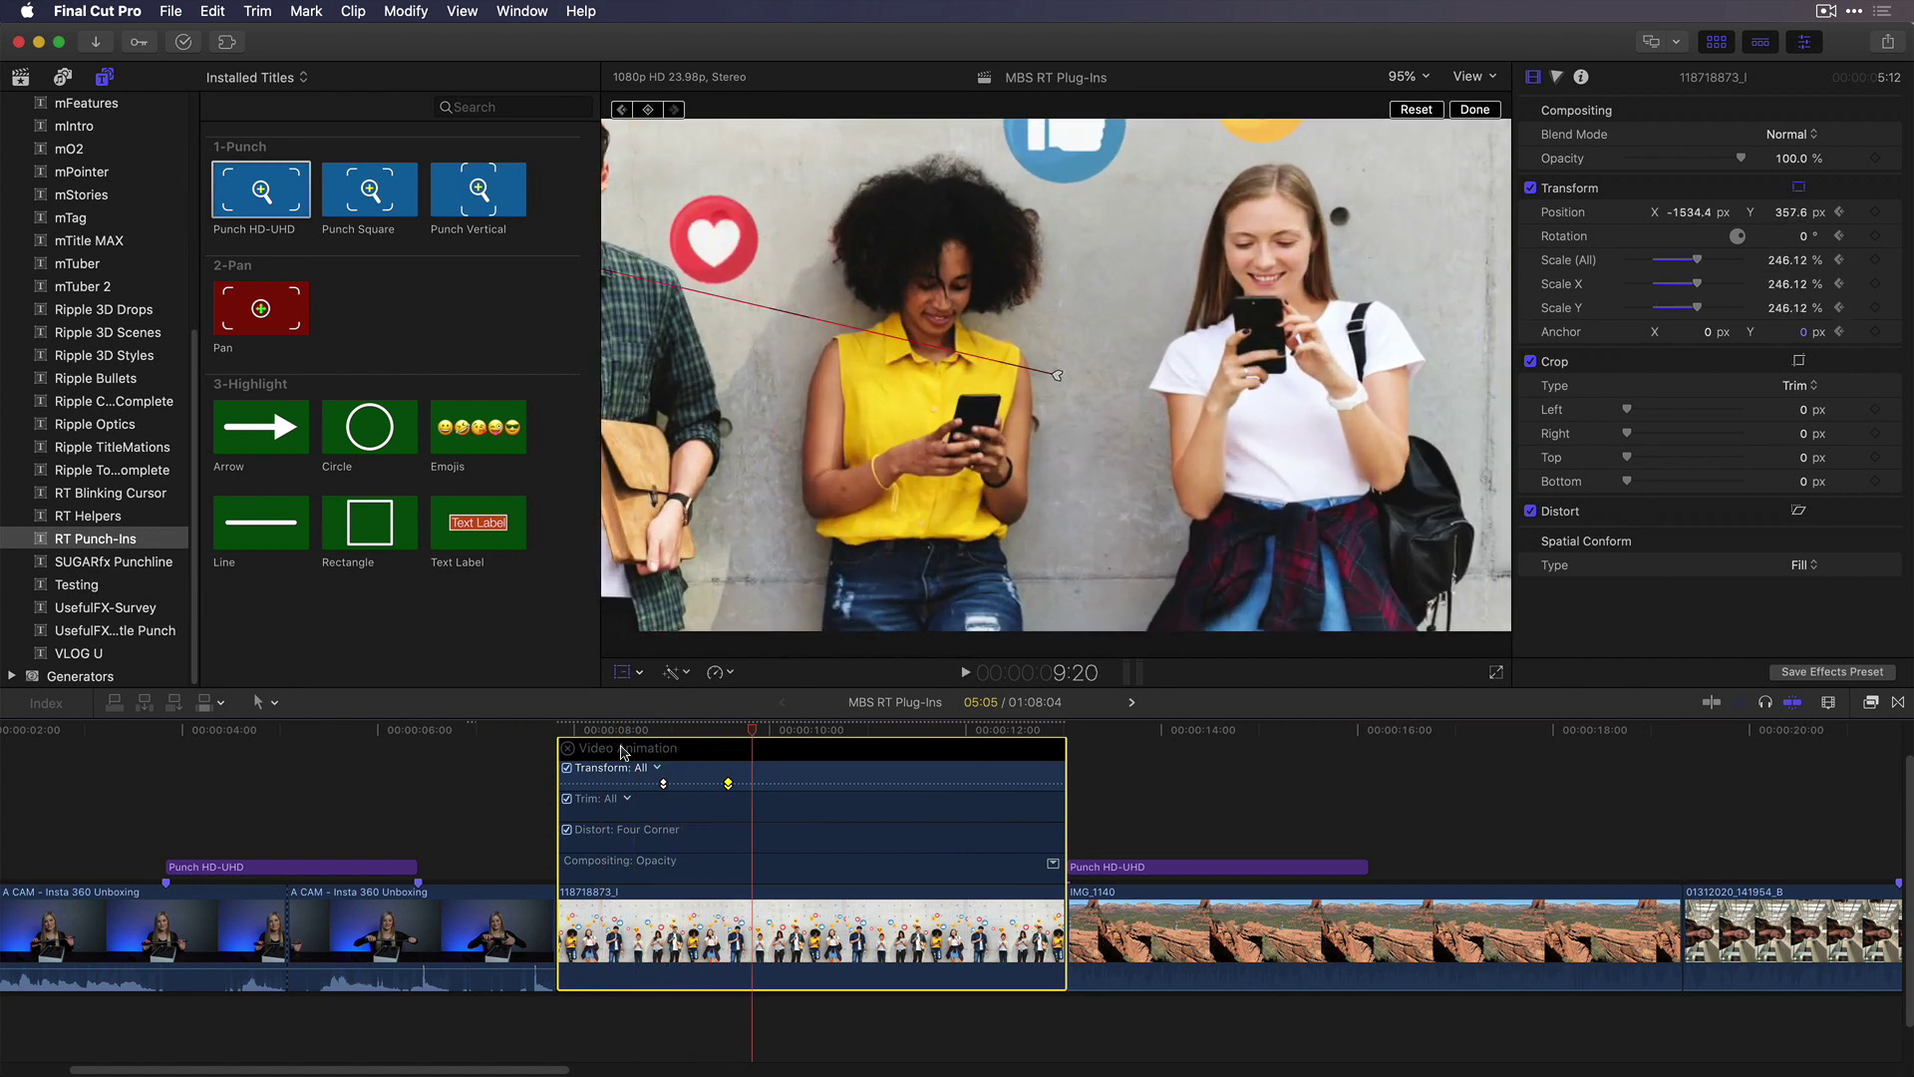
# Inspect the Position and Scale (All) keyframes without deleting them, then close the animation editor
pyautogui.click(658, 768)
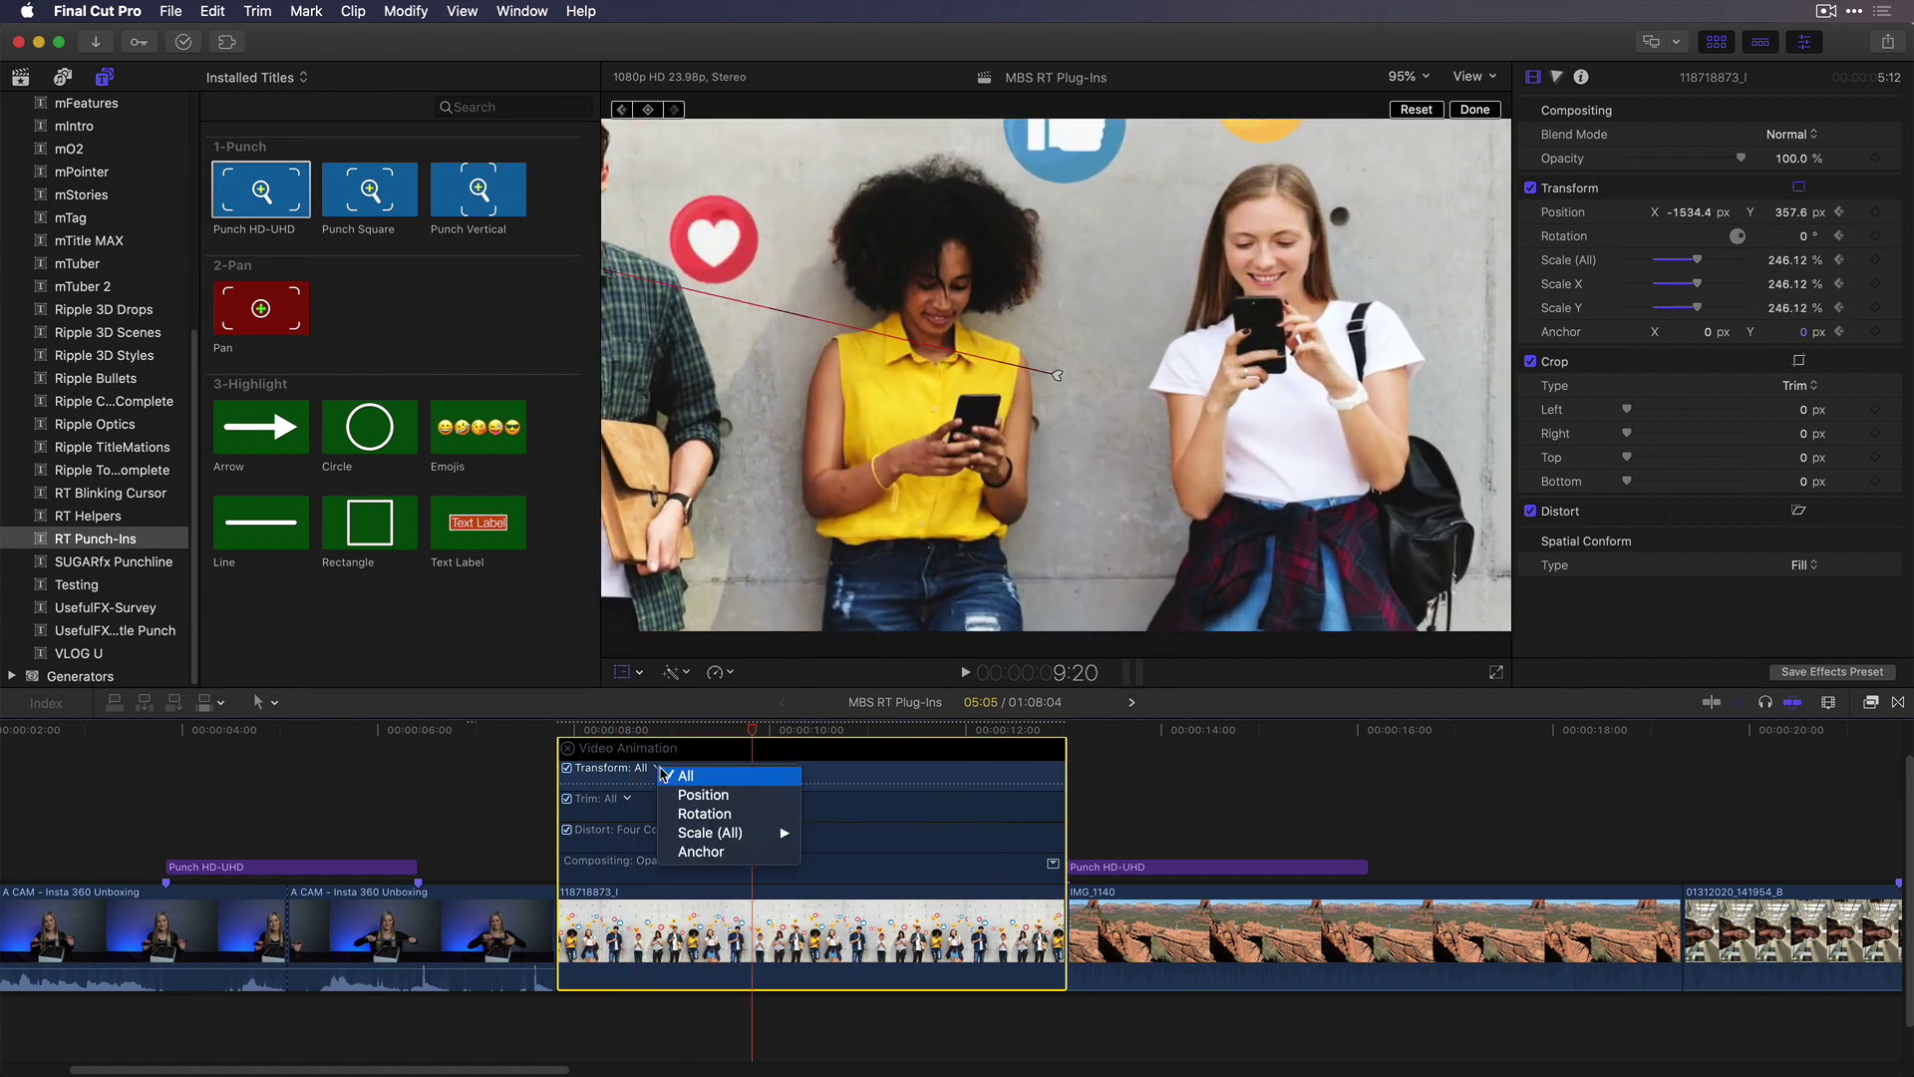
pyautogui.click(696, 795)
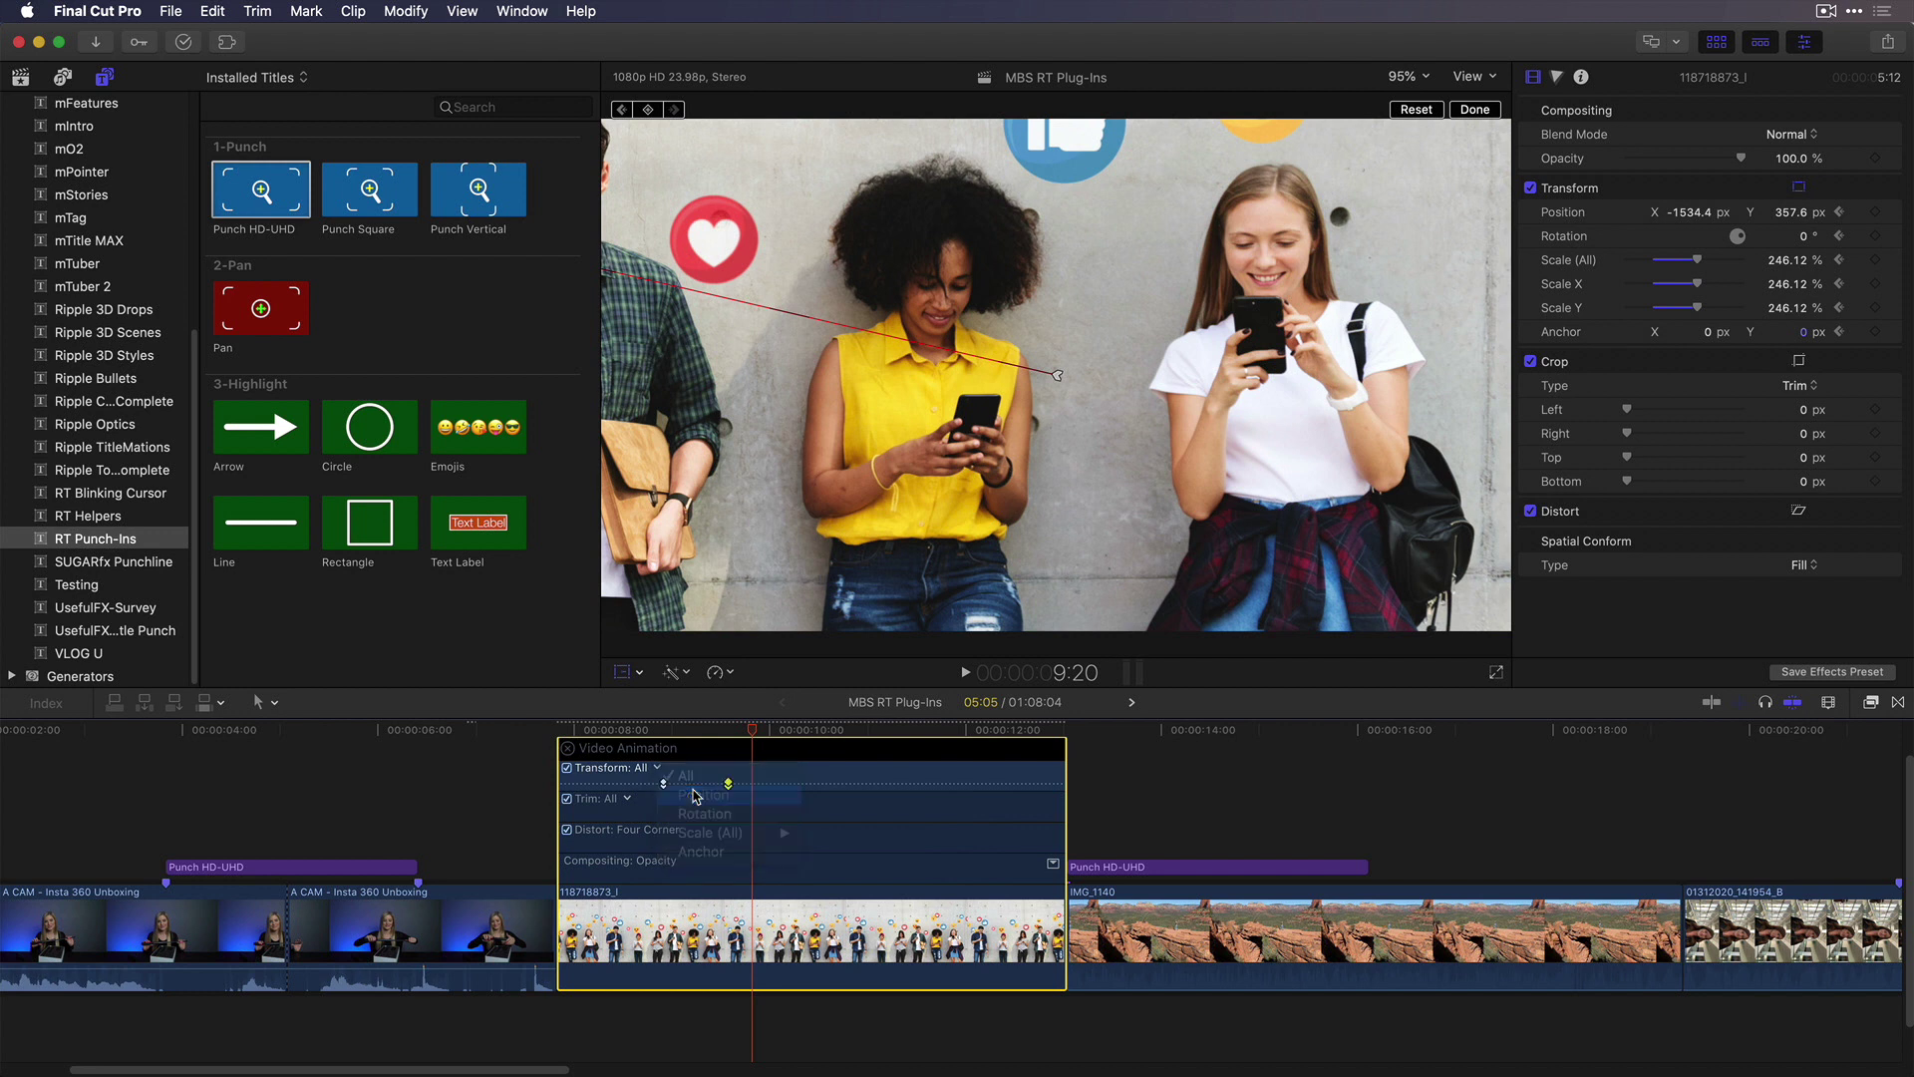
pyautogui.rightClick(662, 784)
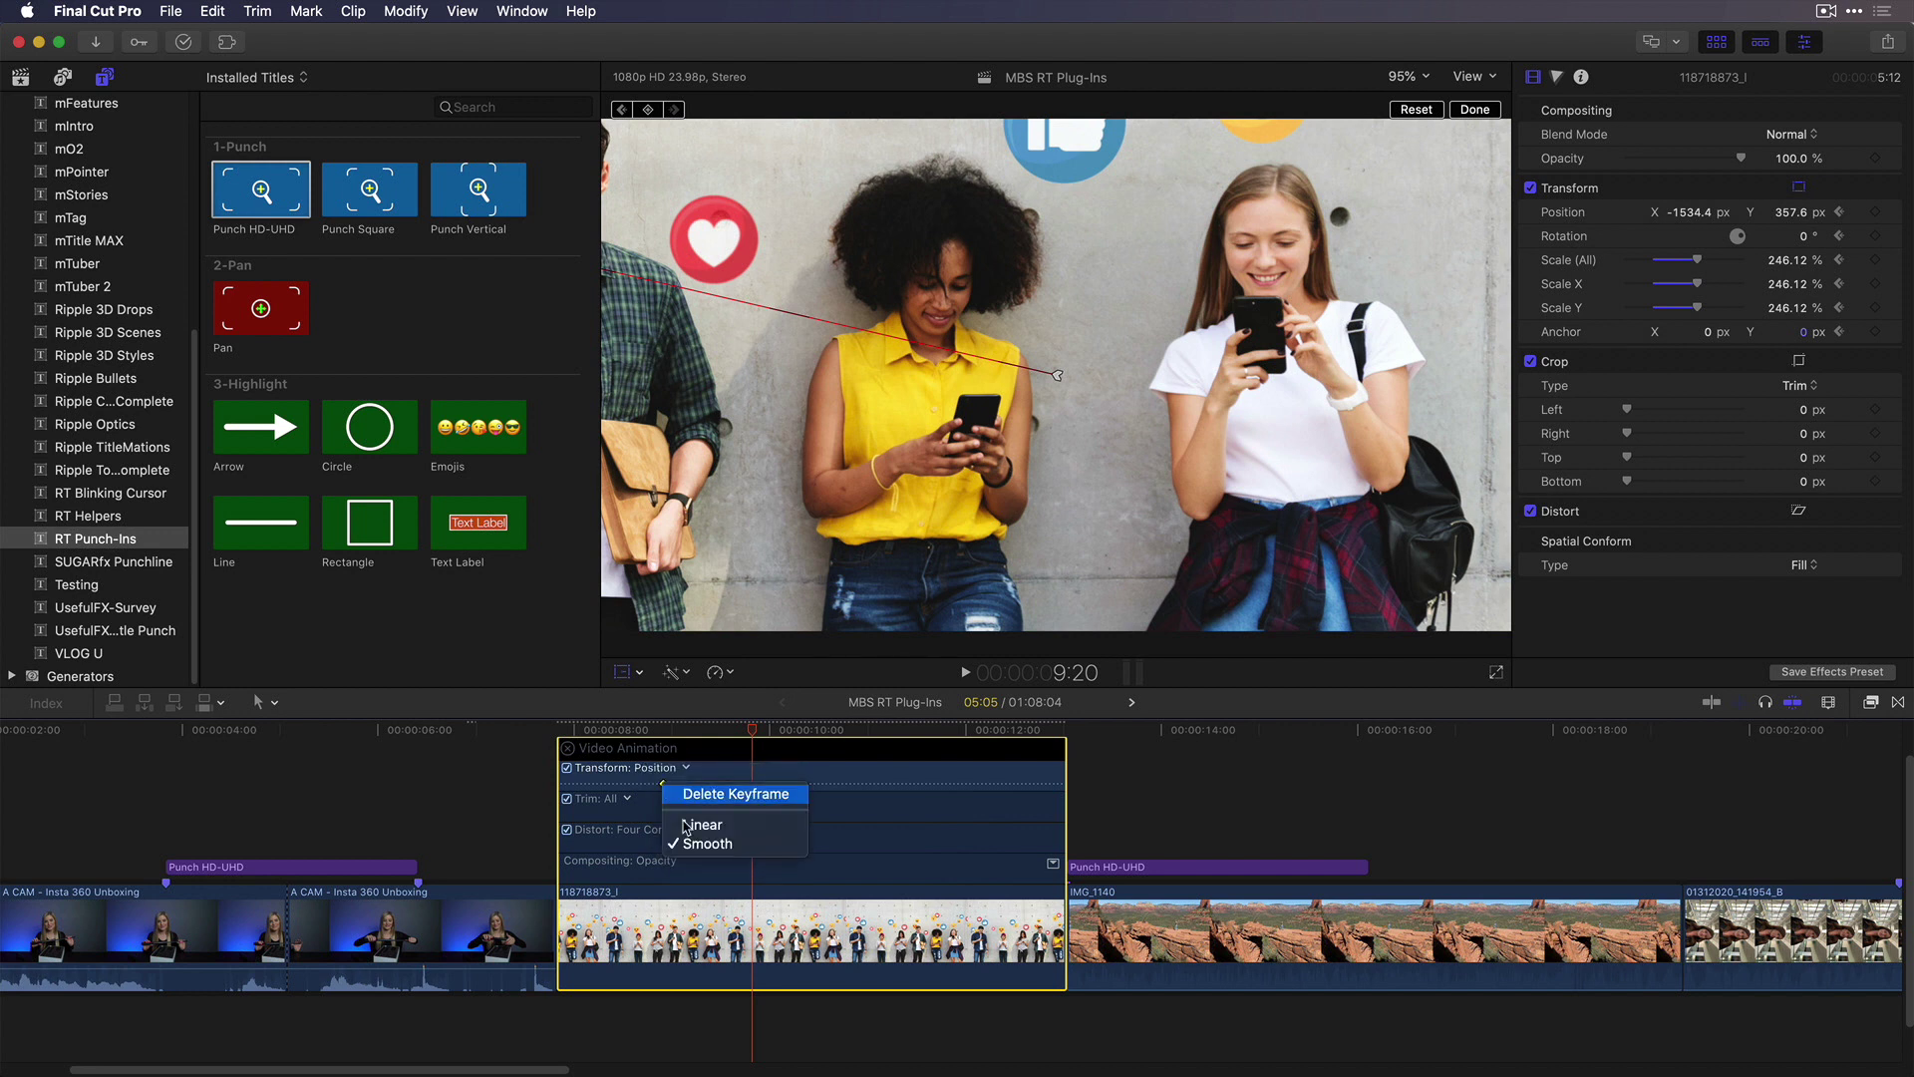
pyautogui.click(705, 877)
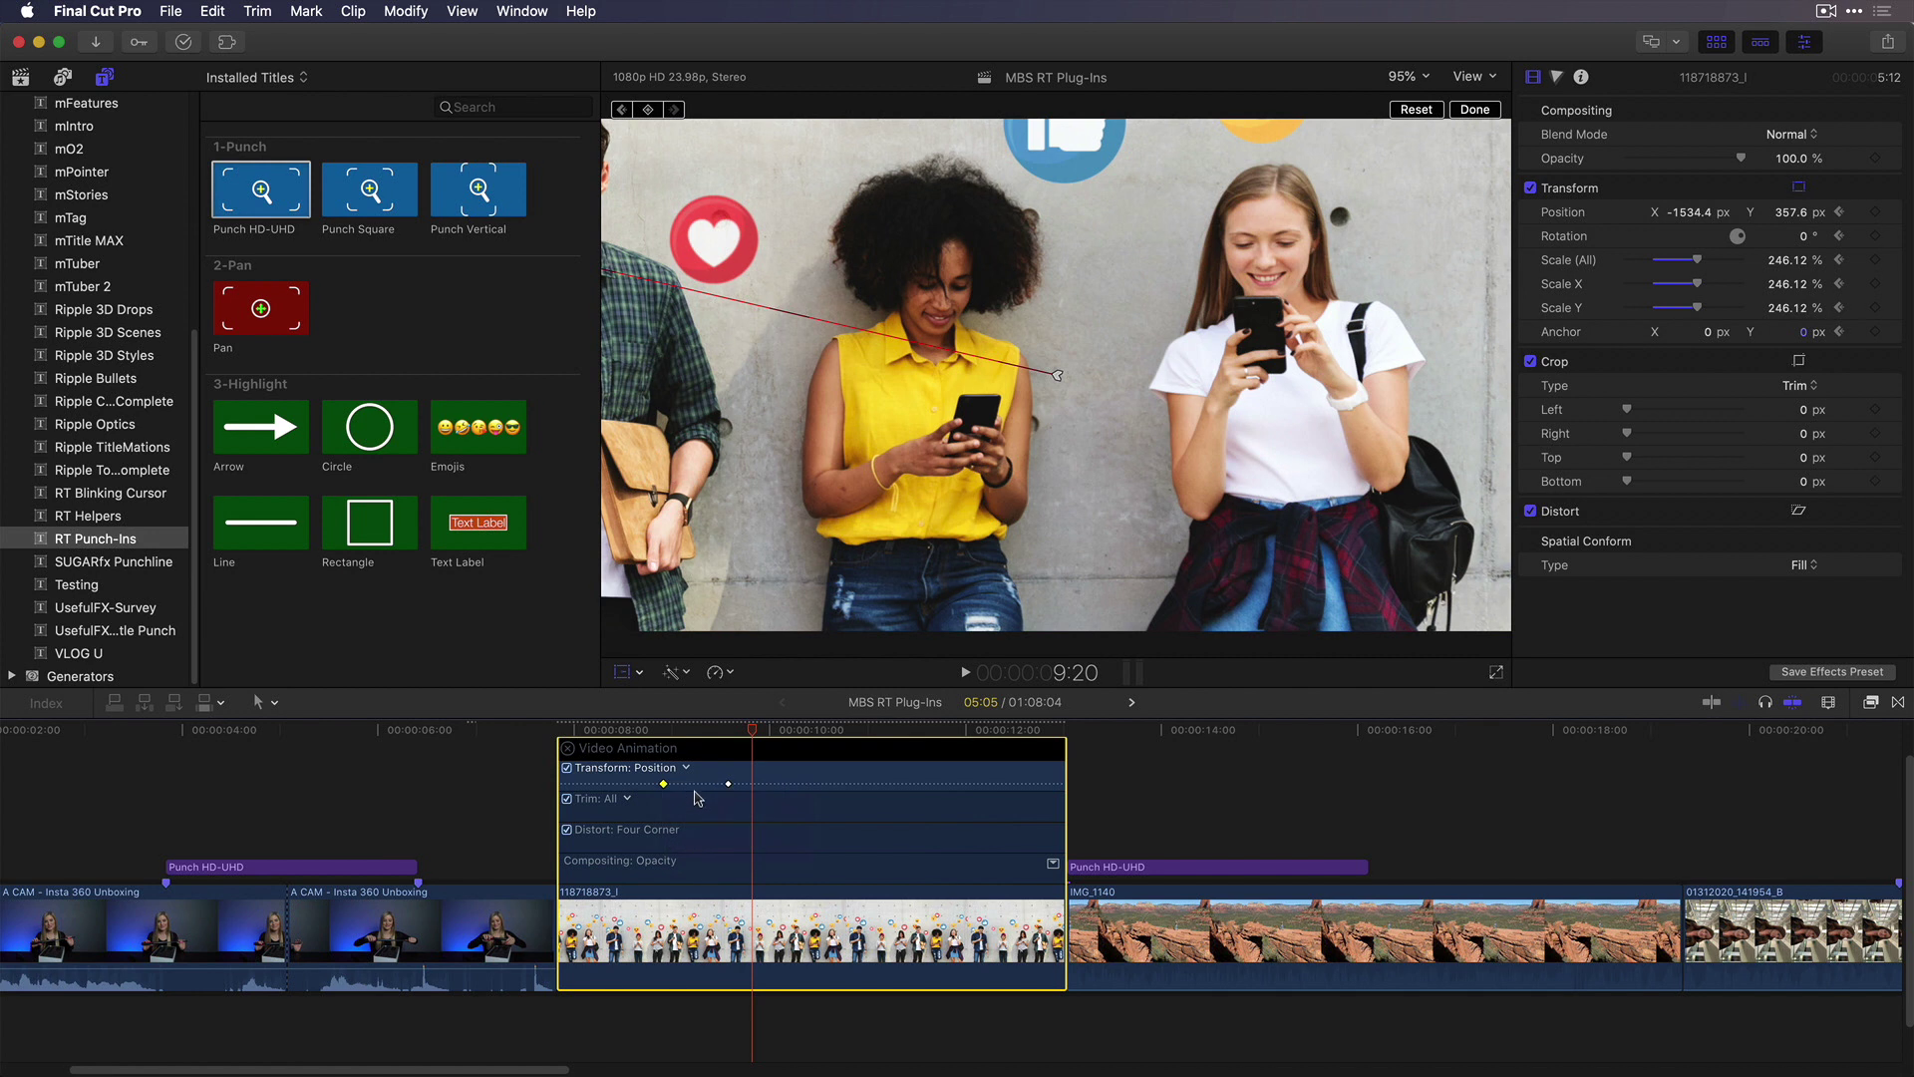
pyautogui.click(687, 770)
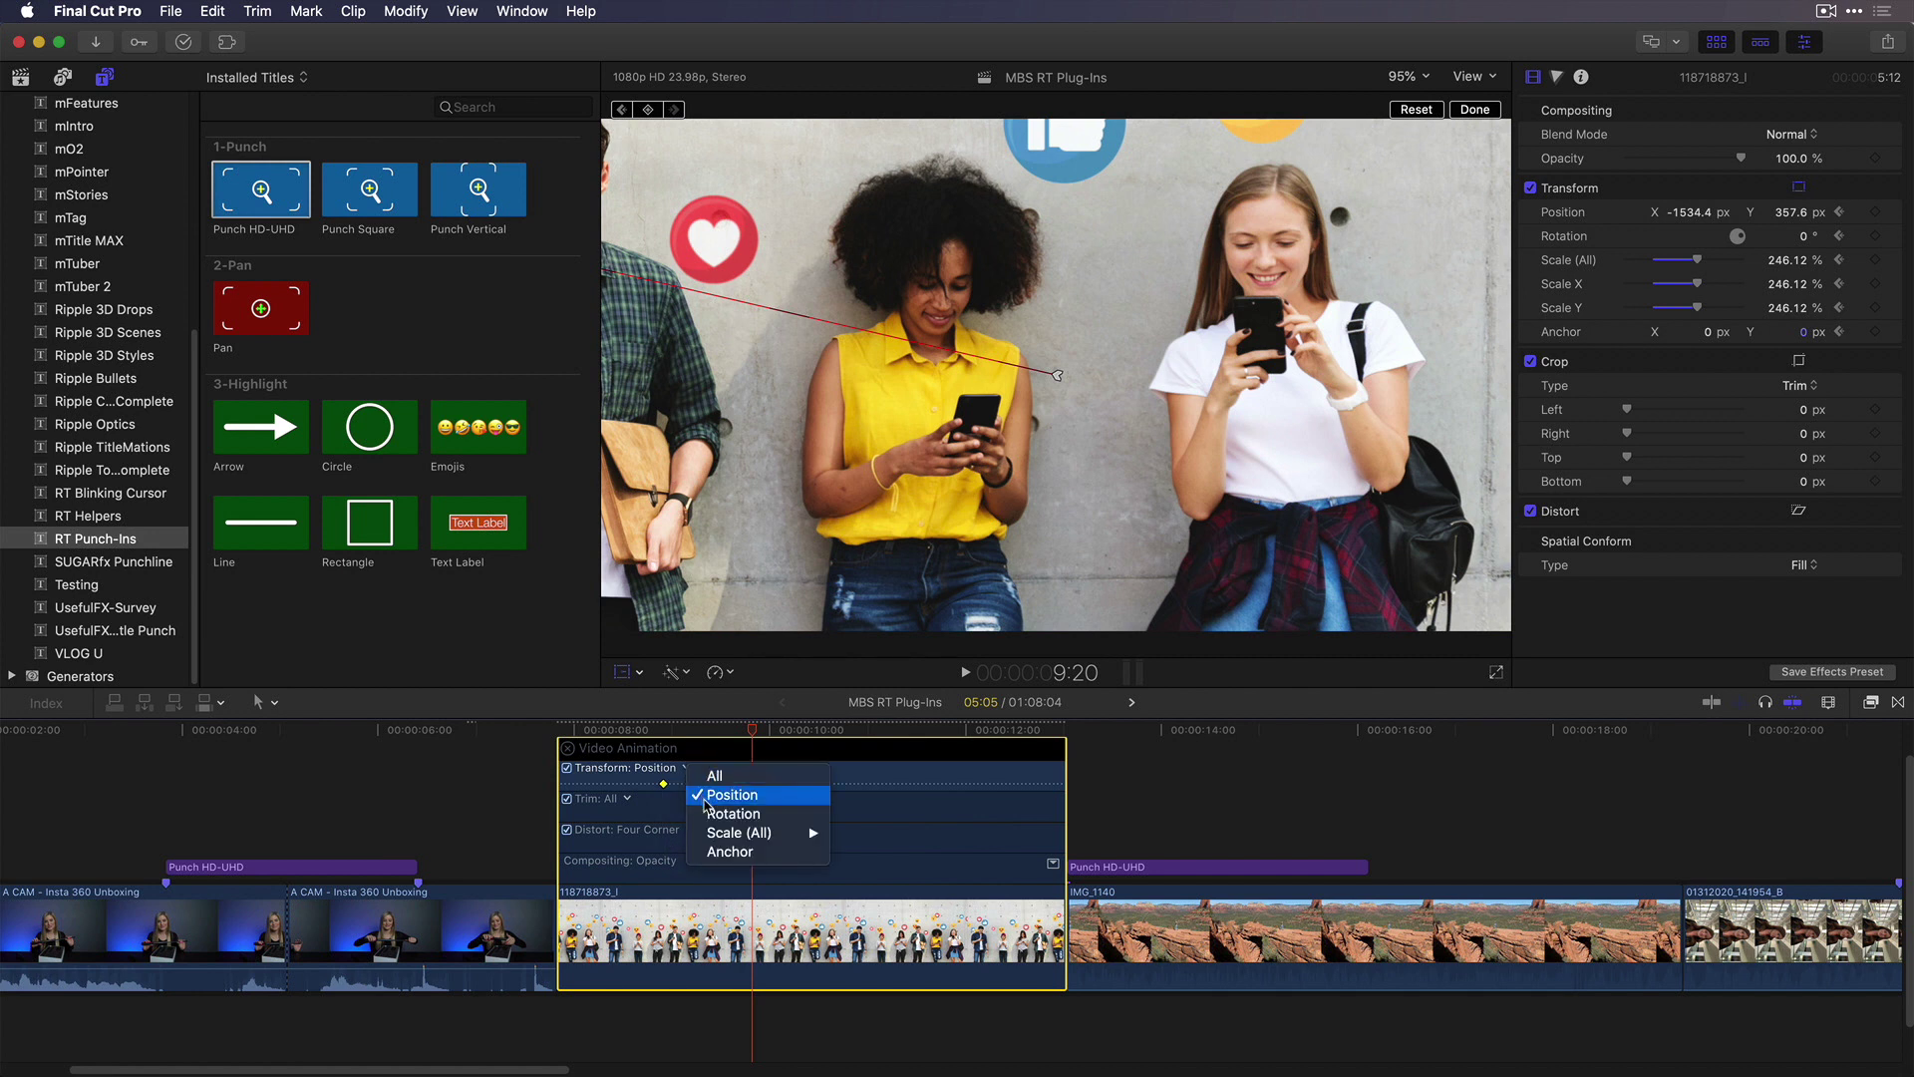
pyautogui.click(751, 832)
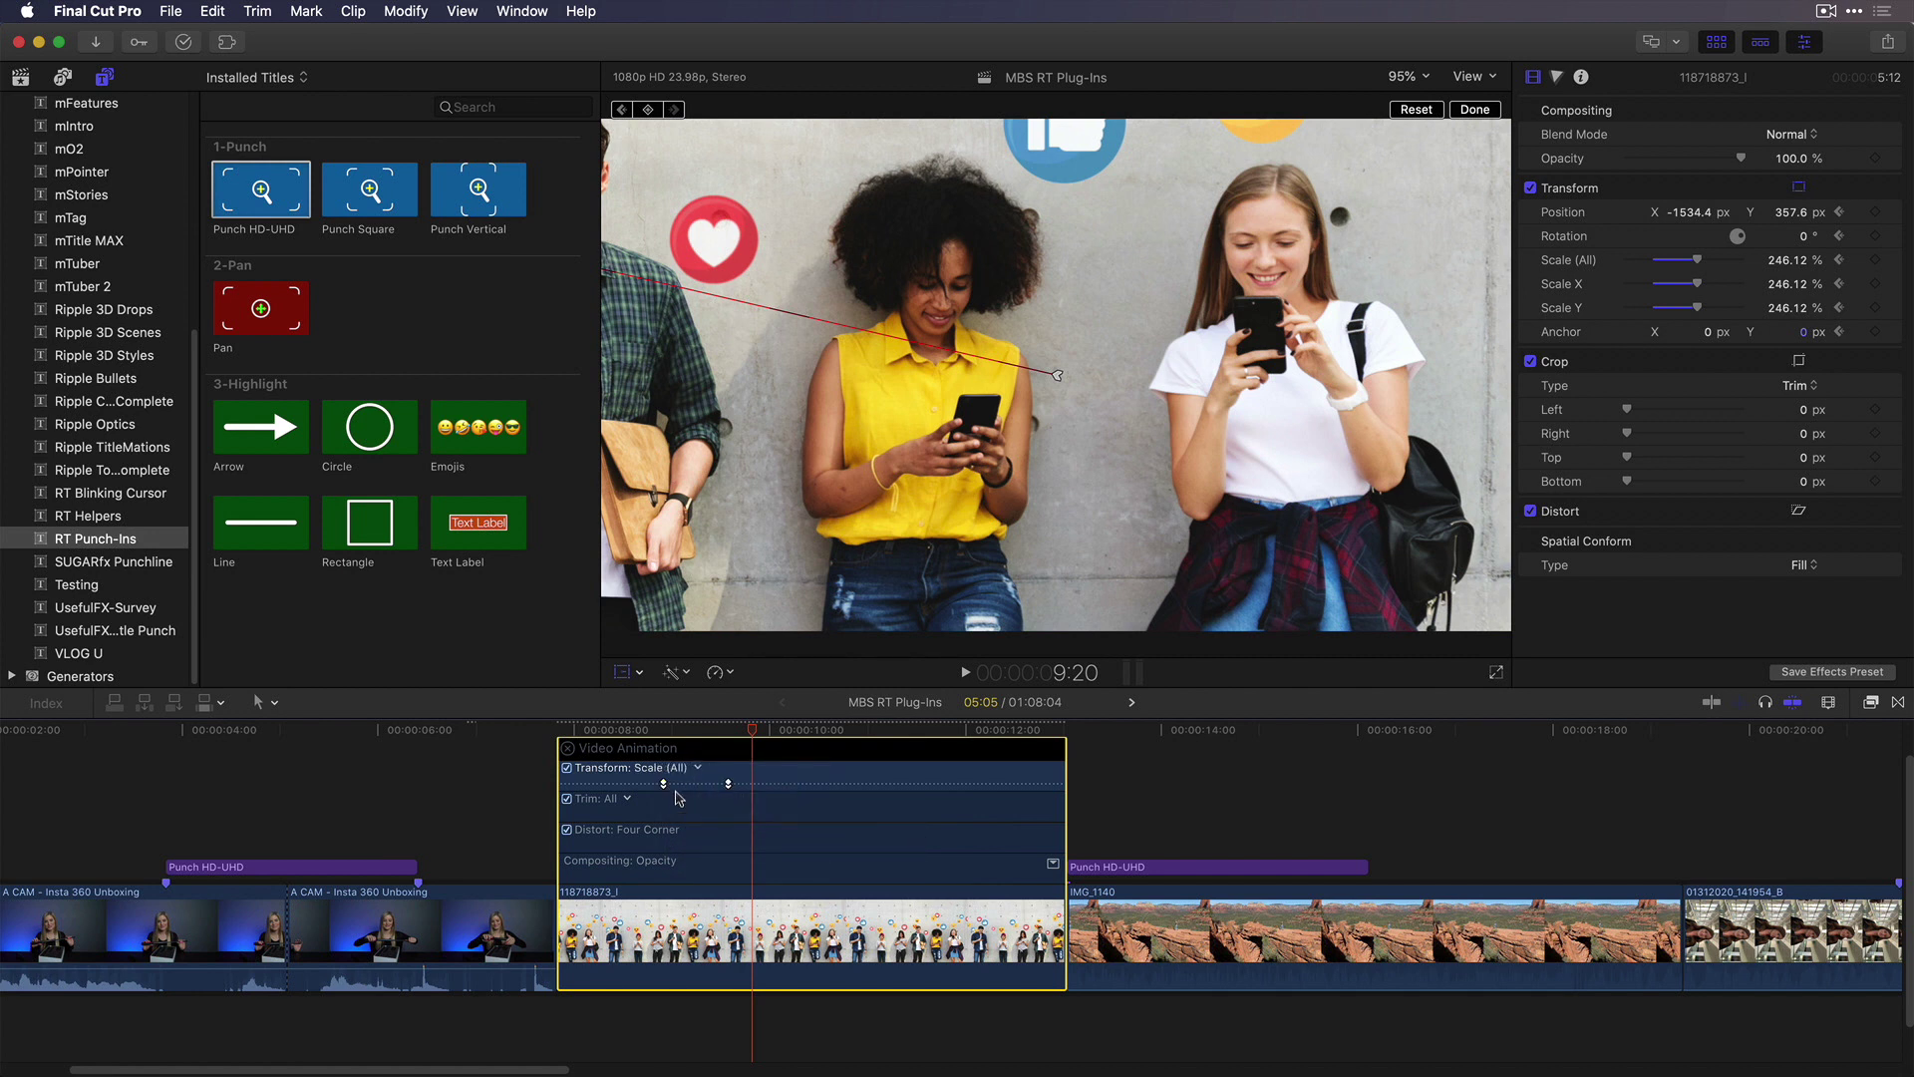
pyautogui.rightClick(663, 784)
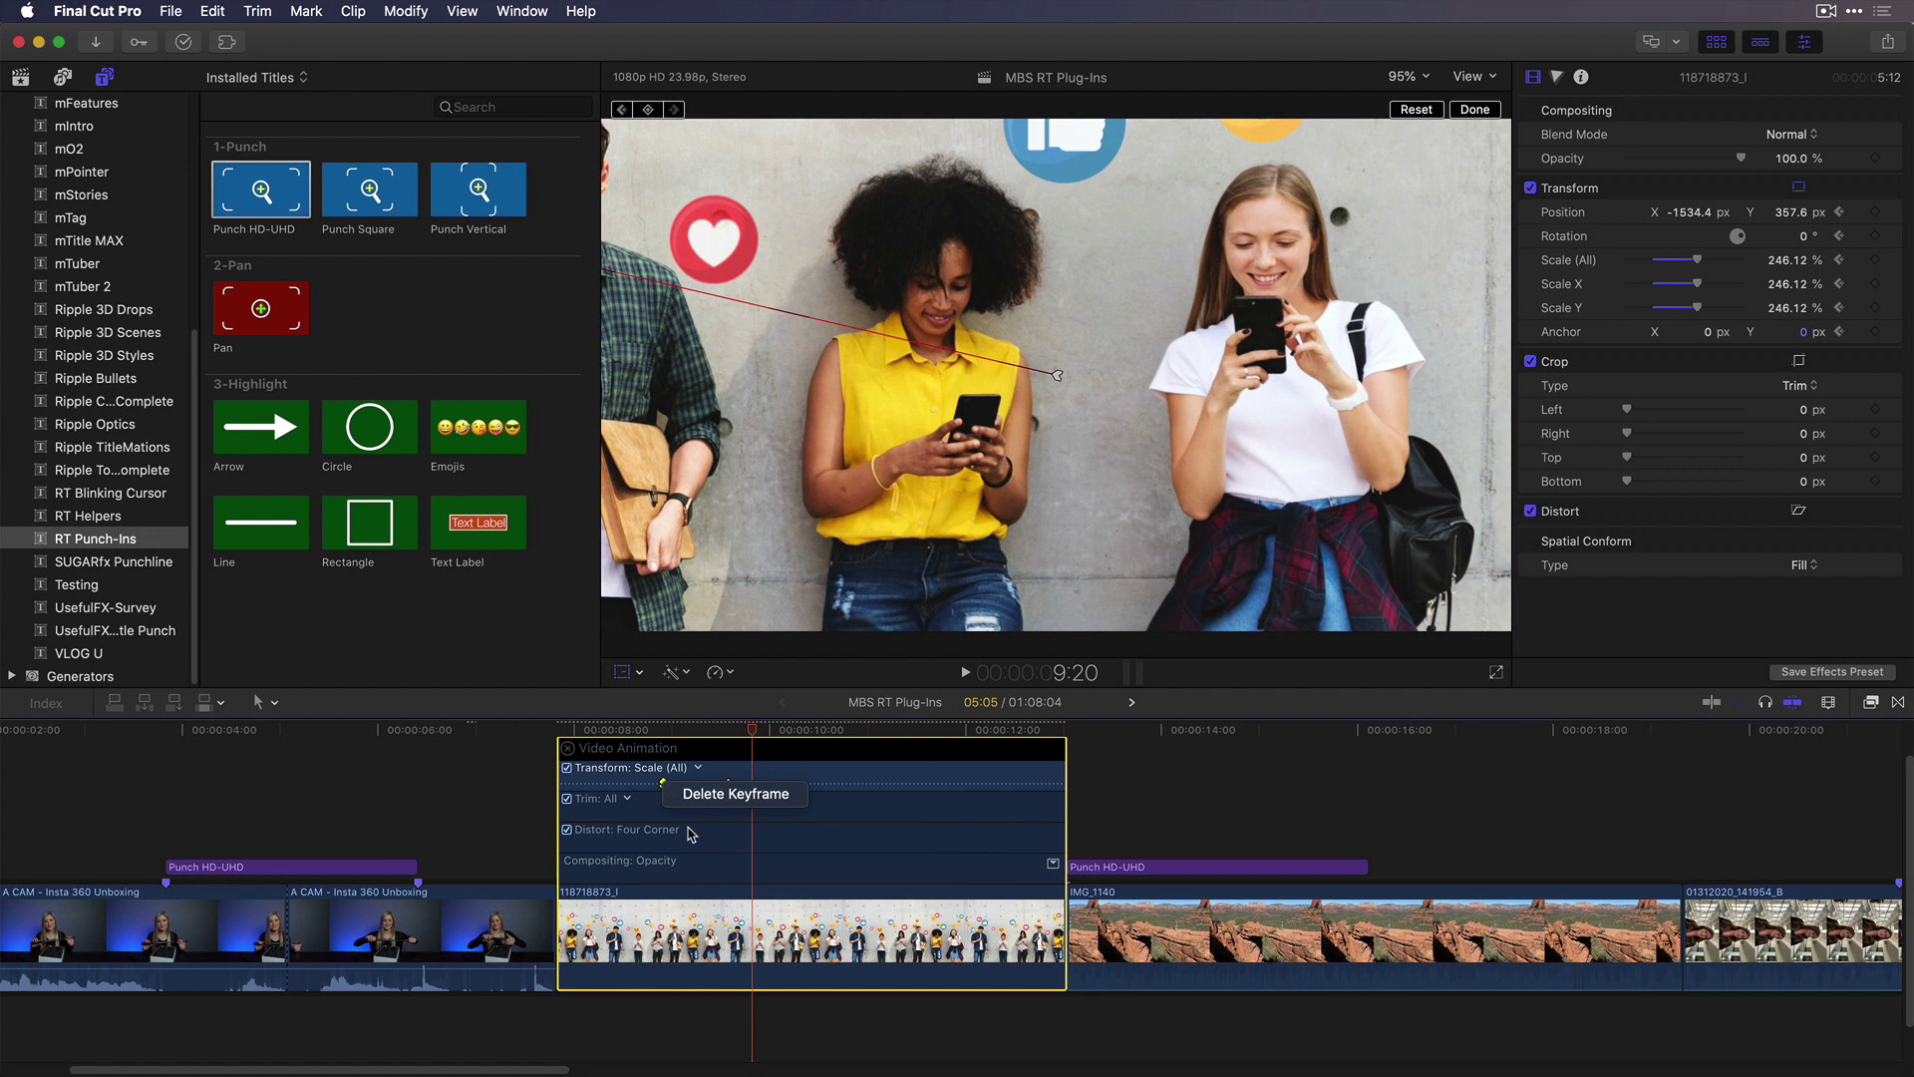
pyautogui.click(632, 809)
pyautogui.click(568, 749)
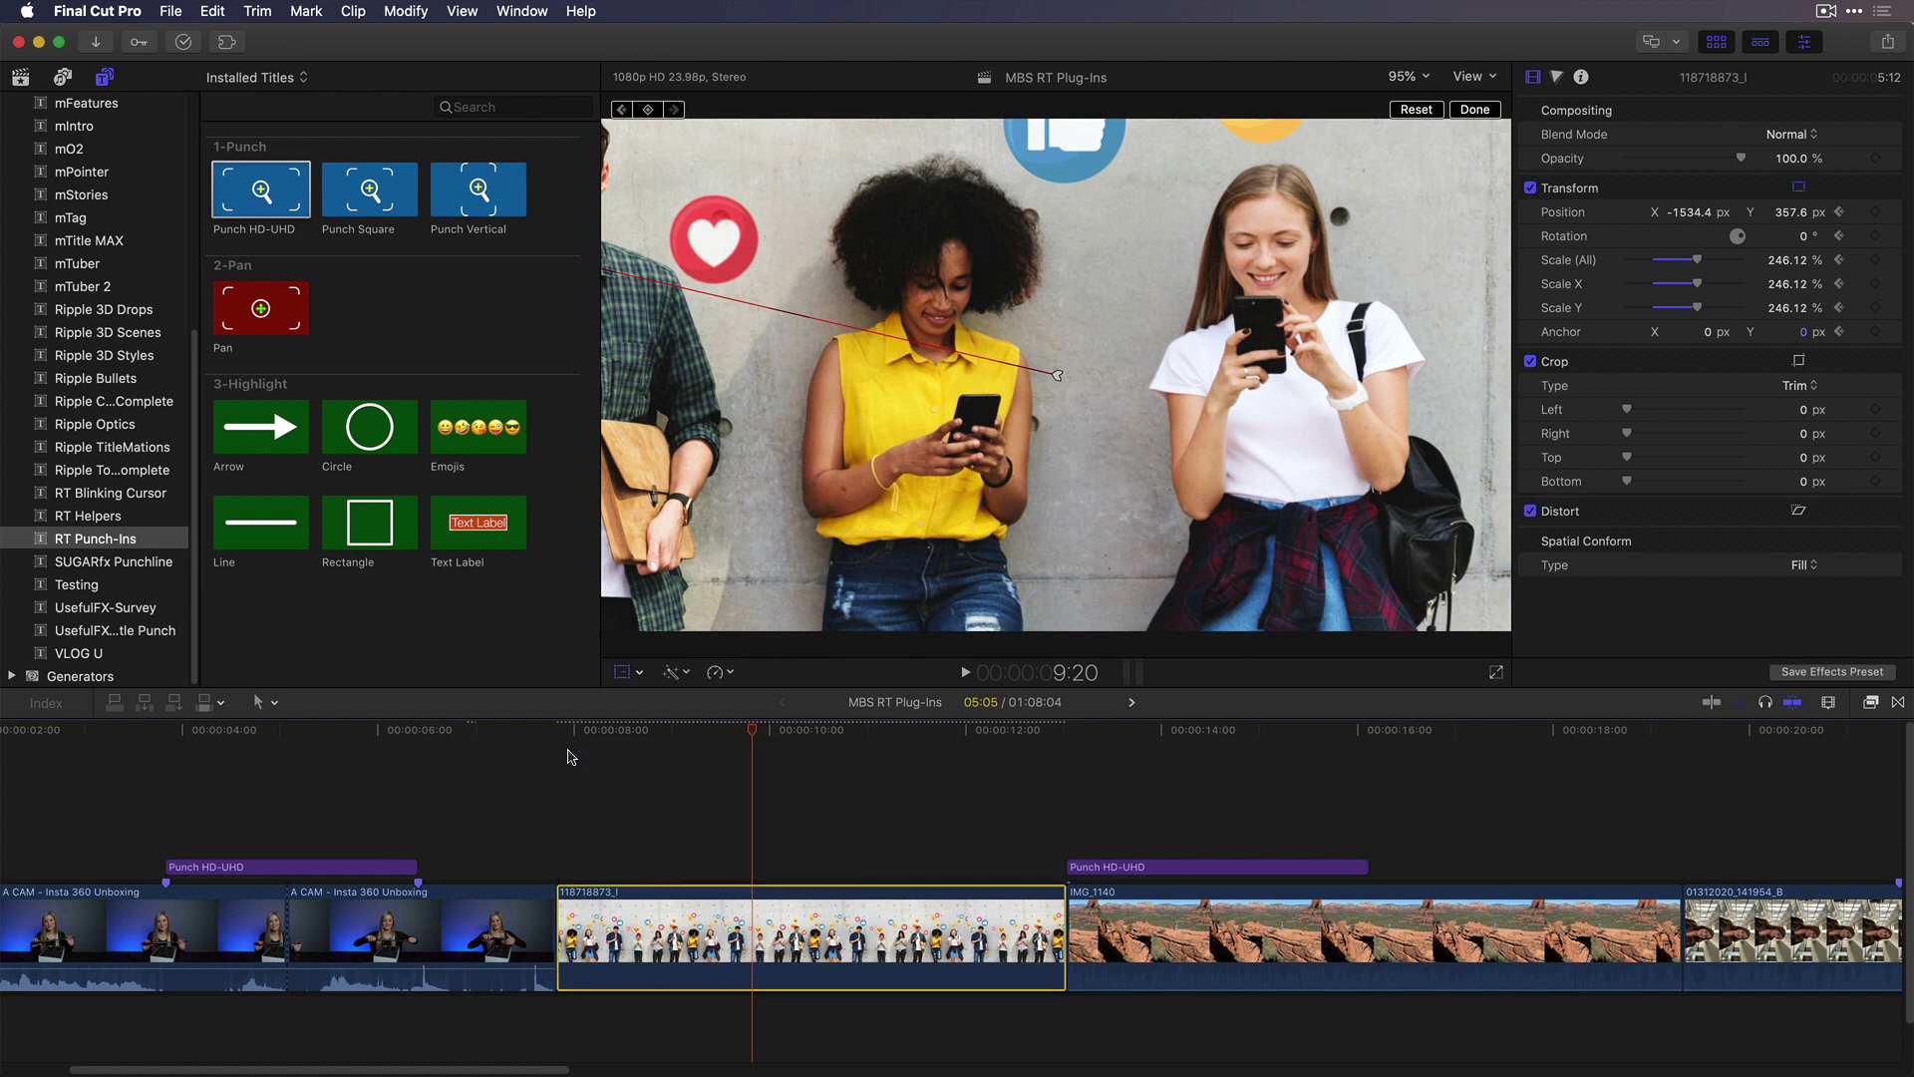
# Reset the emoji-wall clip's position and scale to 100%, and turn off the Transform controls
pyautogui.click(618, 733)
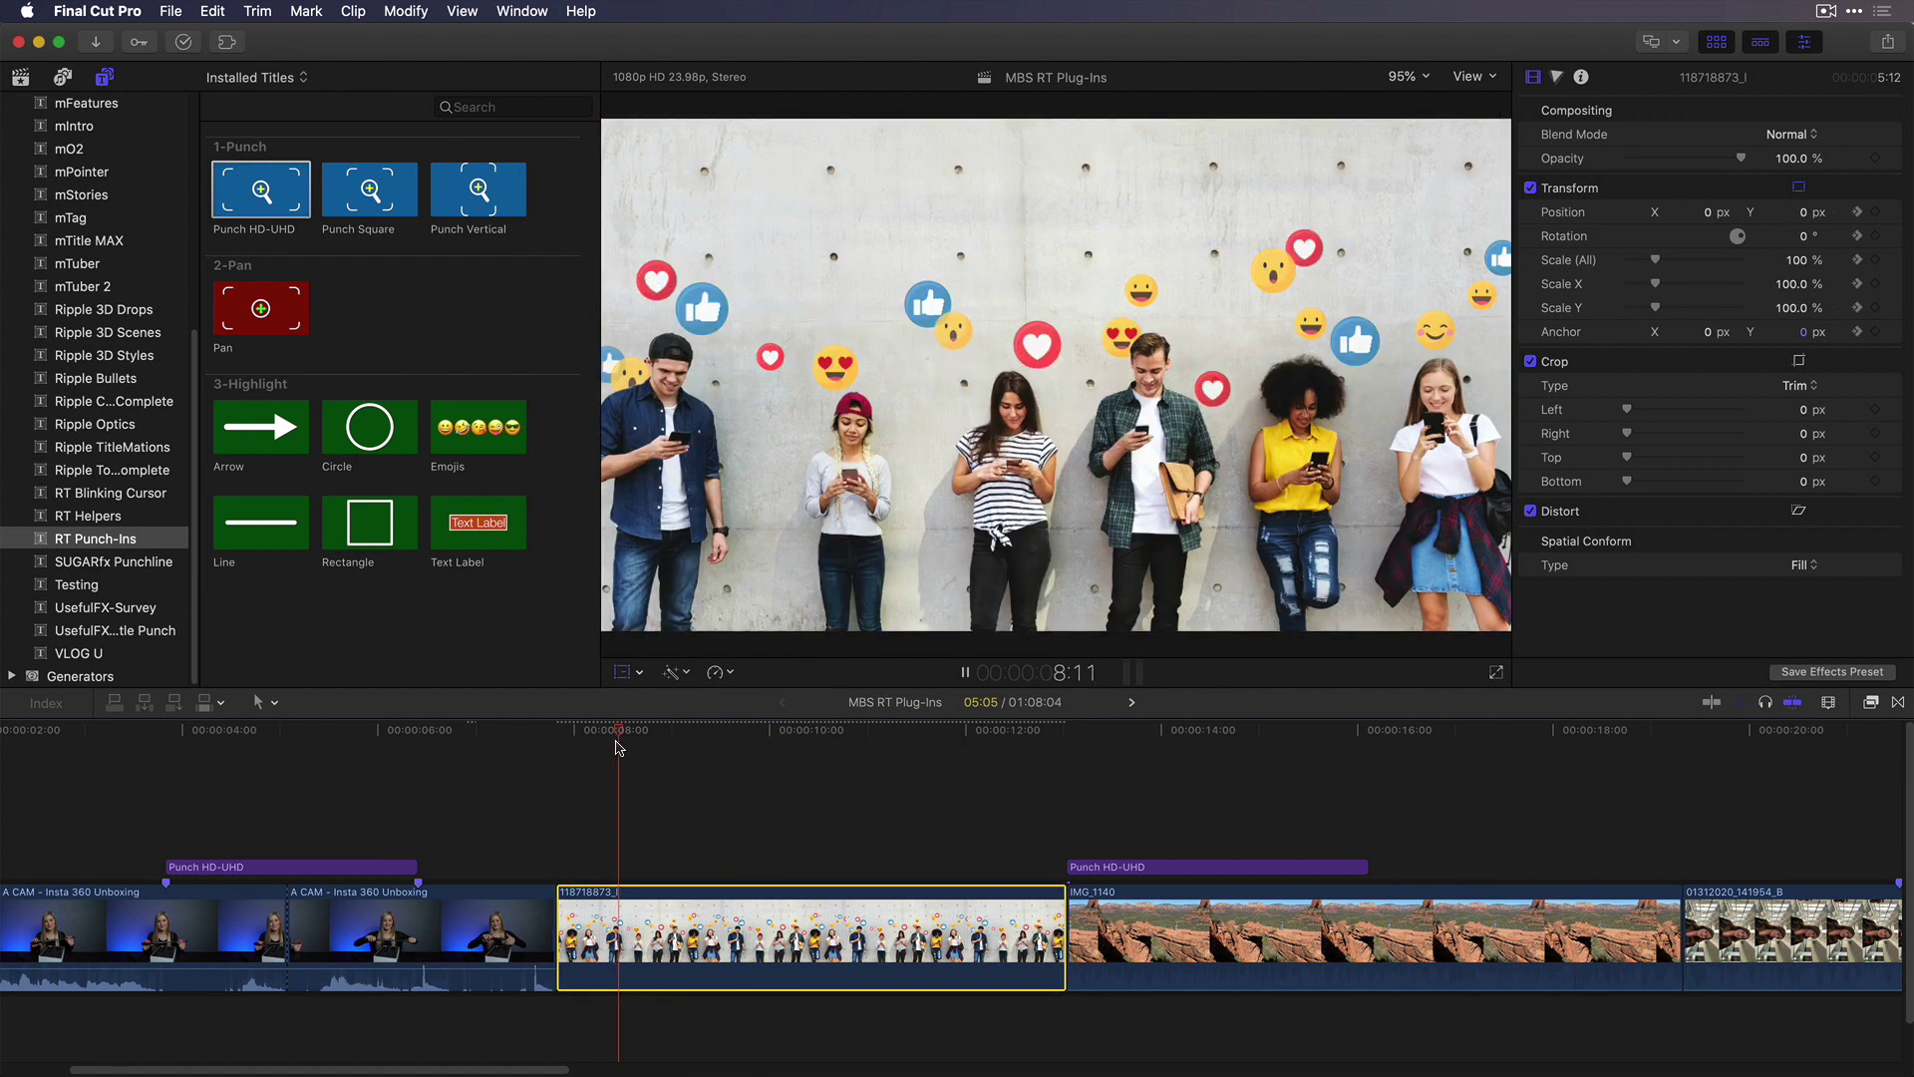
pyautogui.press('space')
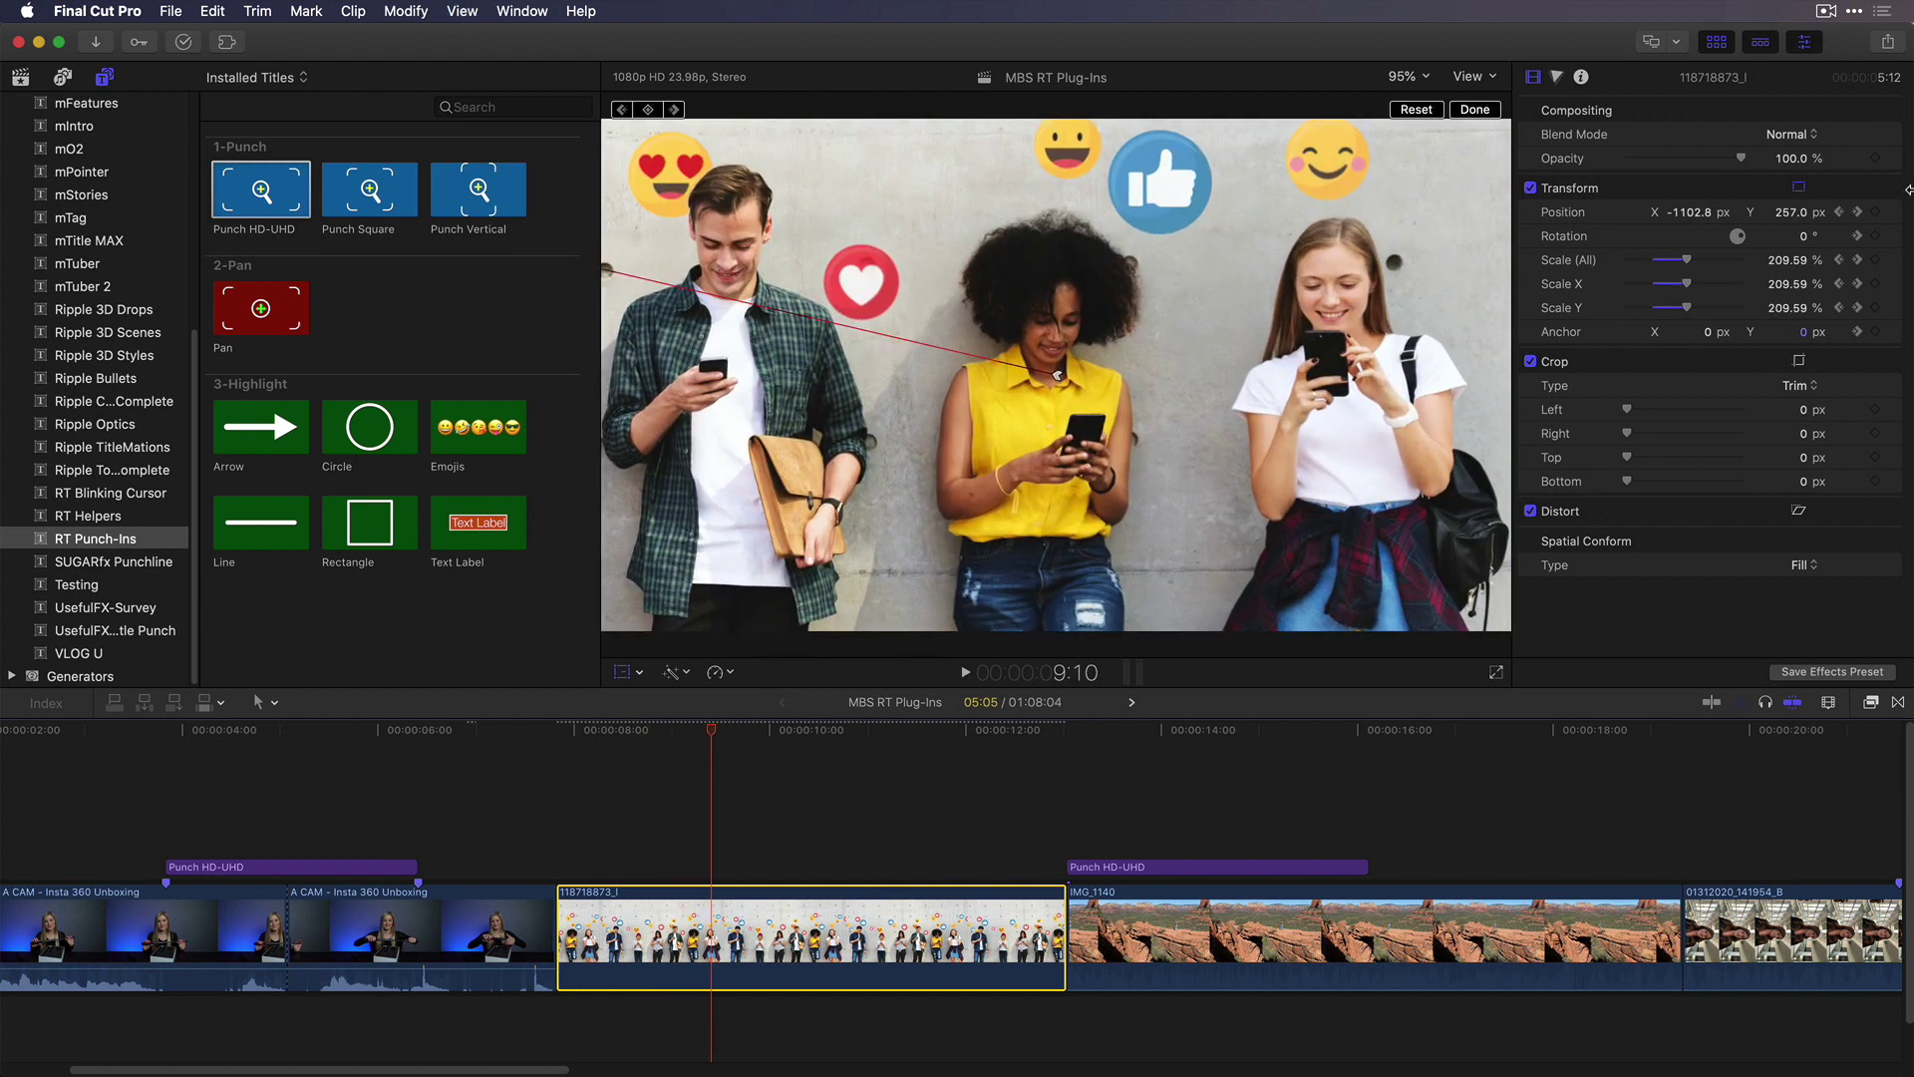
pyautogui.click(1894, 213)
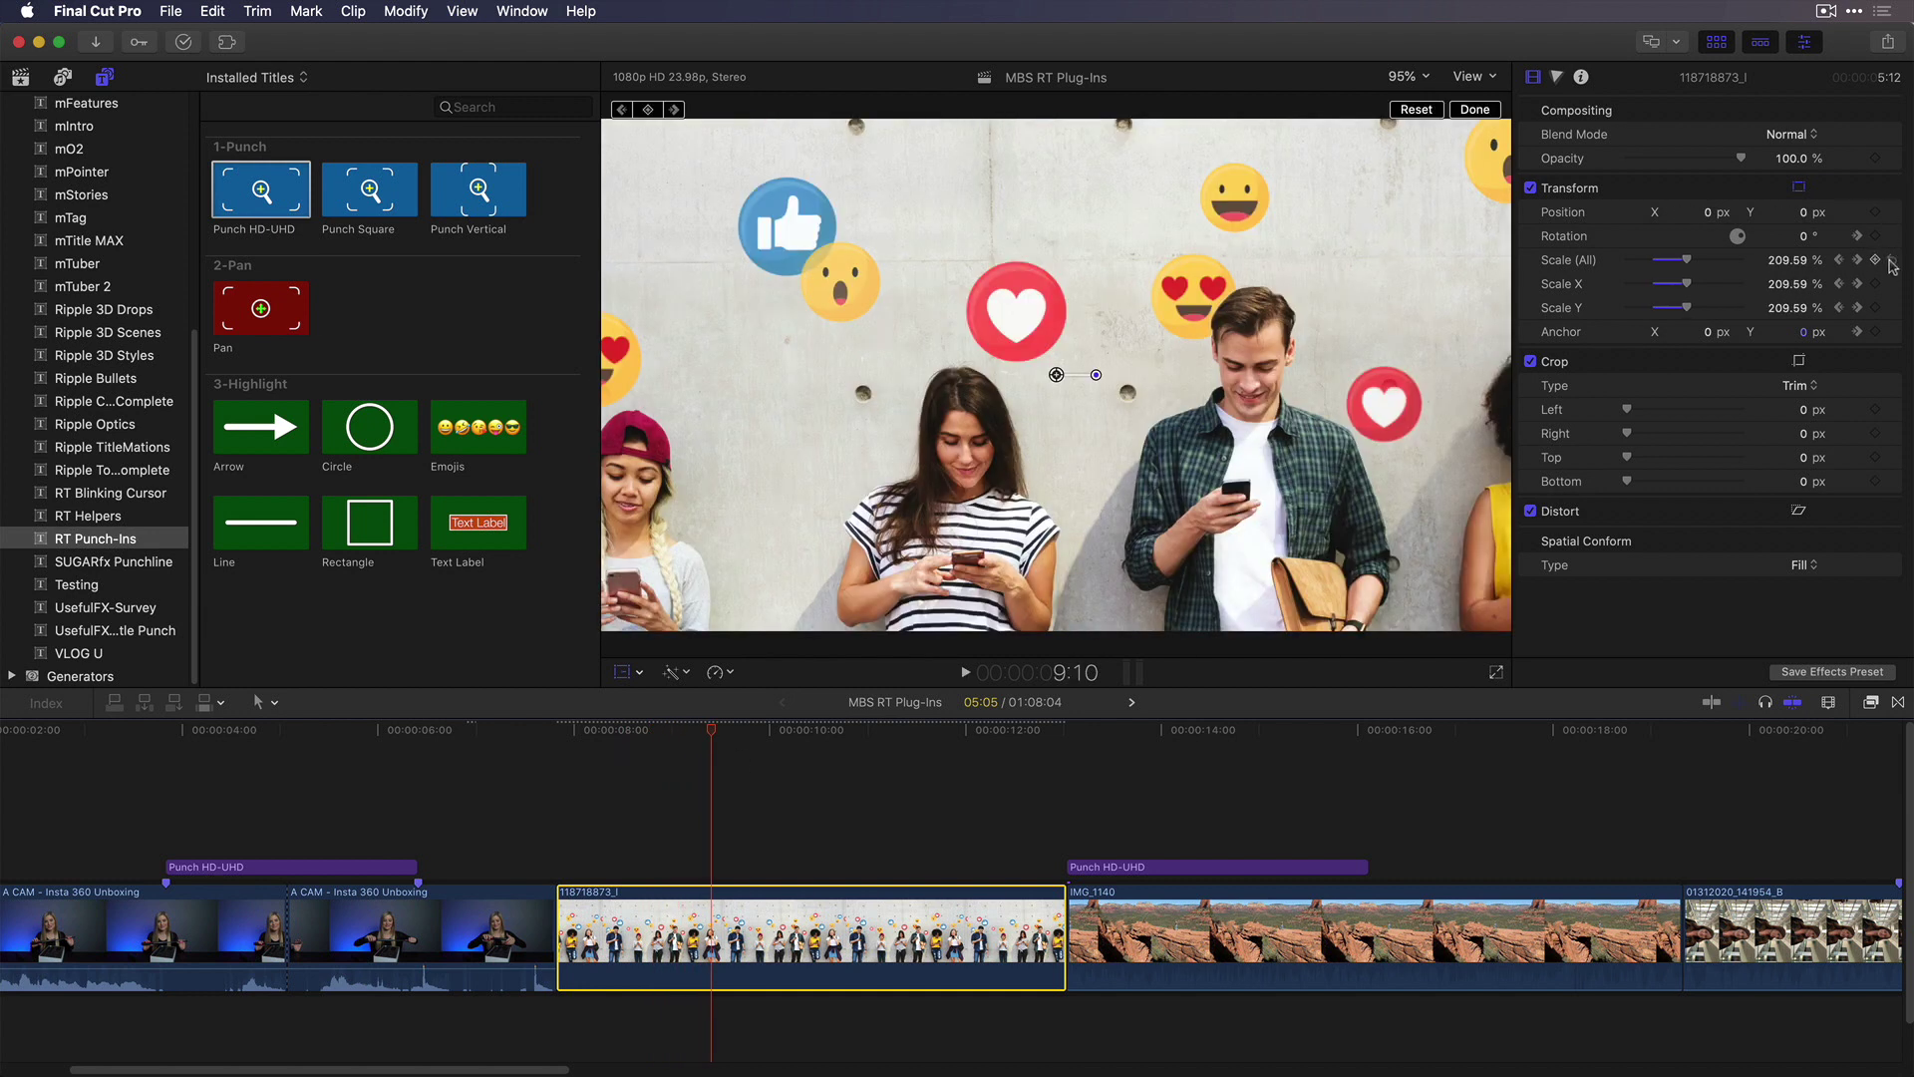
pyautogui.click(1894, 262)
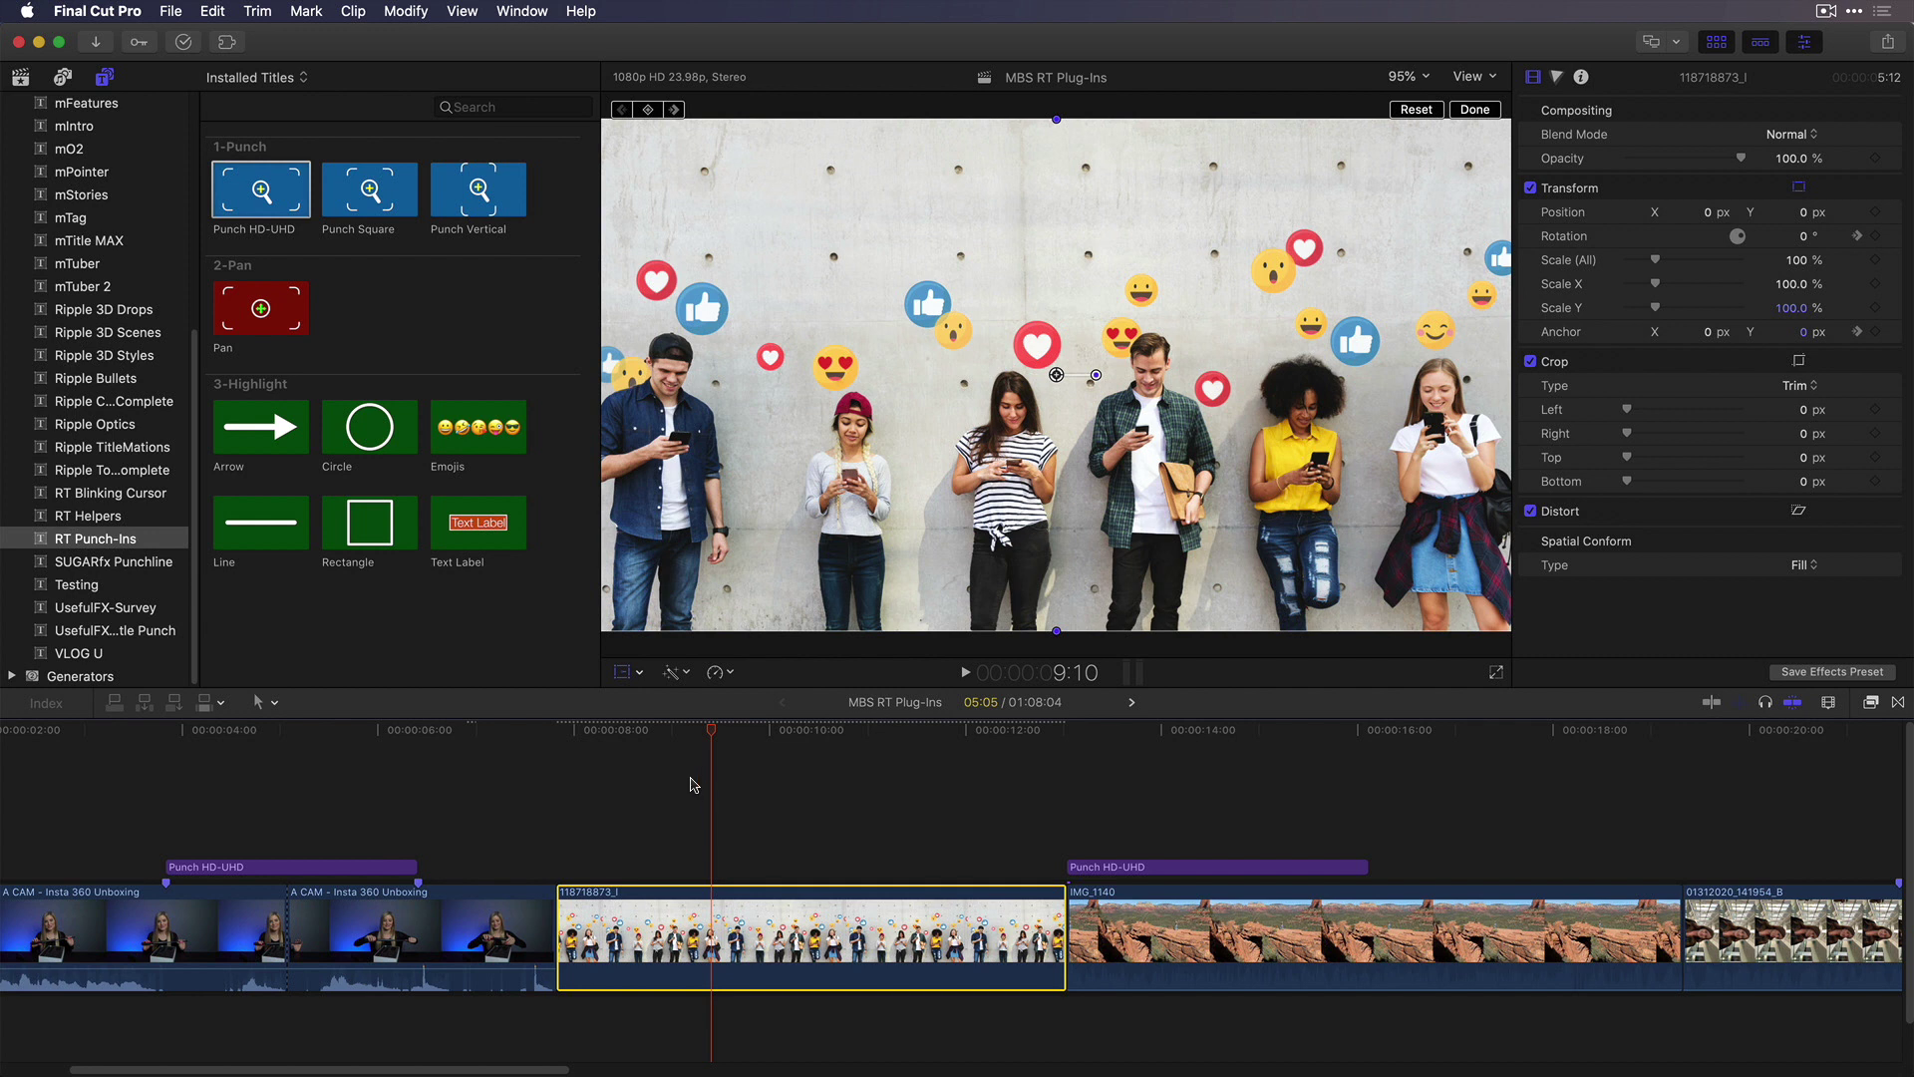
pyautogui.click(622, 672)
# Split the emoji-wall clip at 8:21 with Cmd-B
pyautogui.click(658, 734)
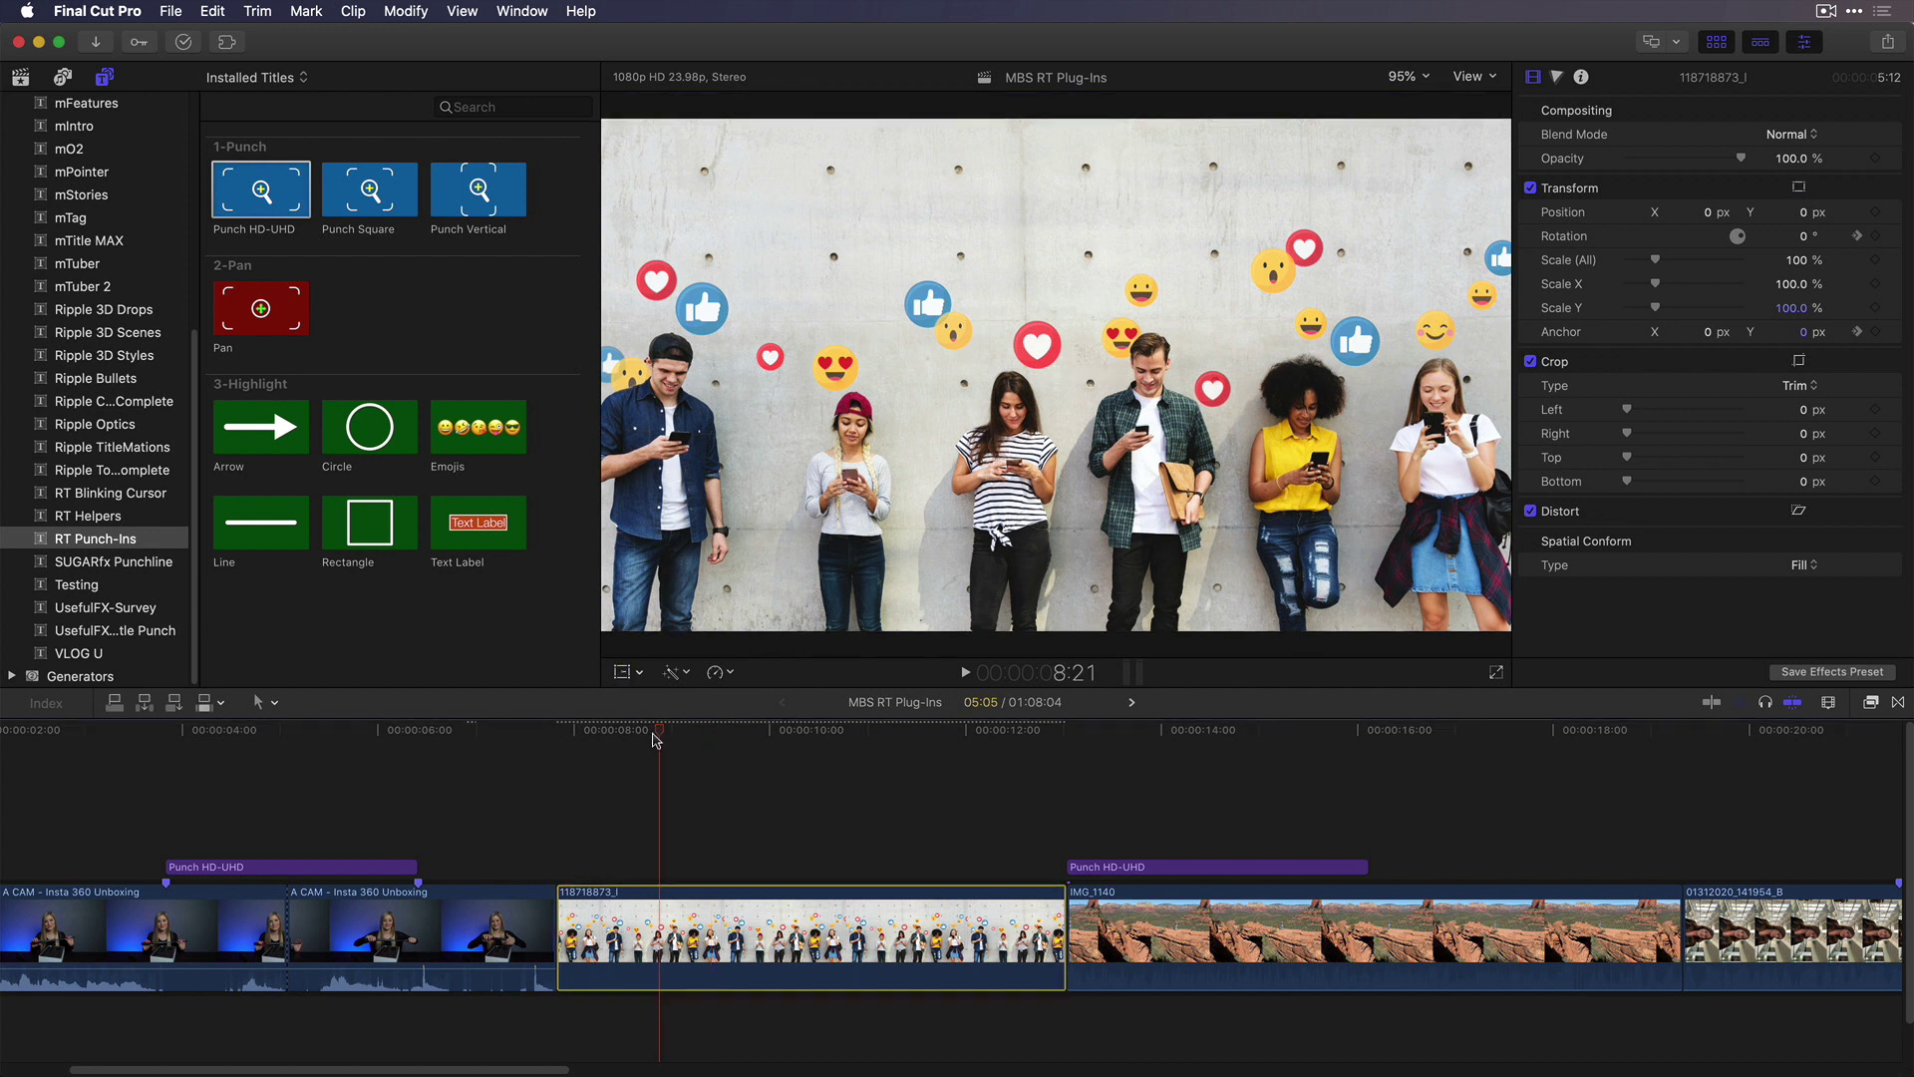
pyautogui.press('super+b')
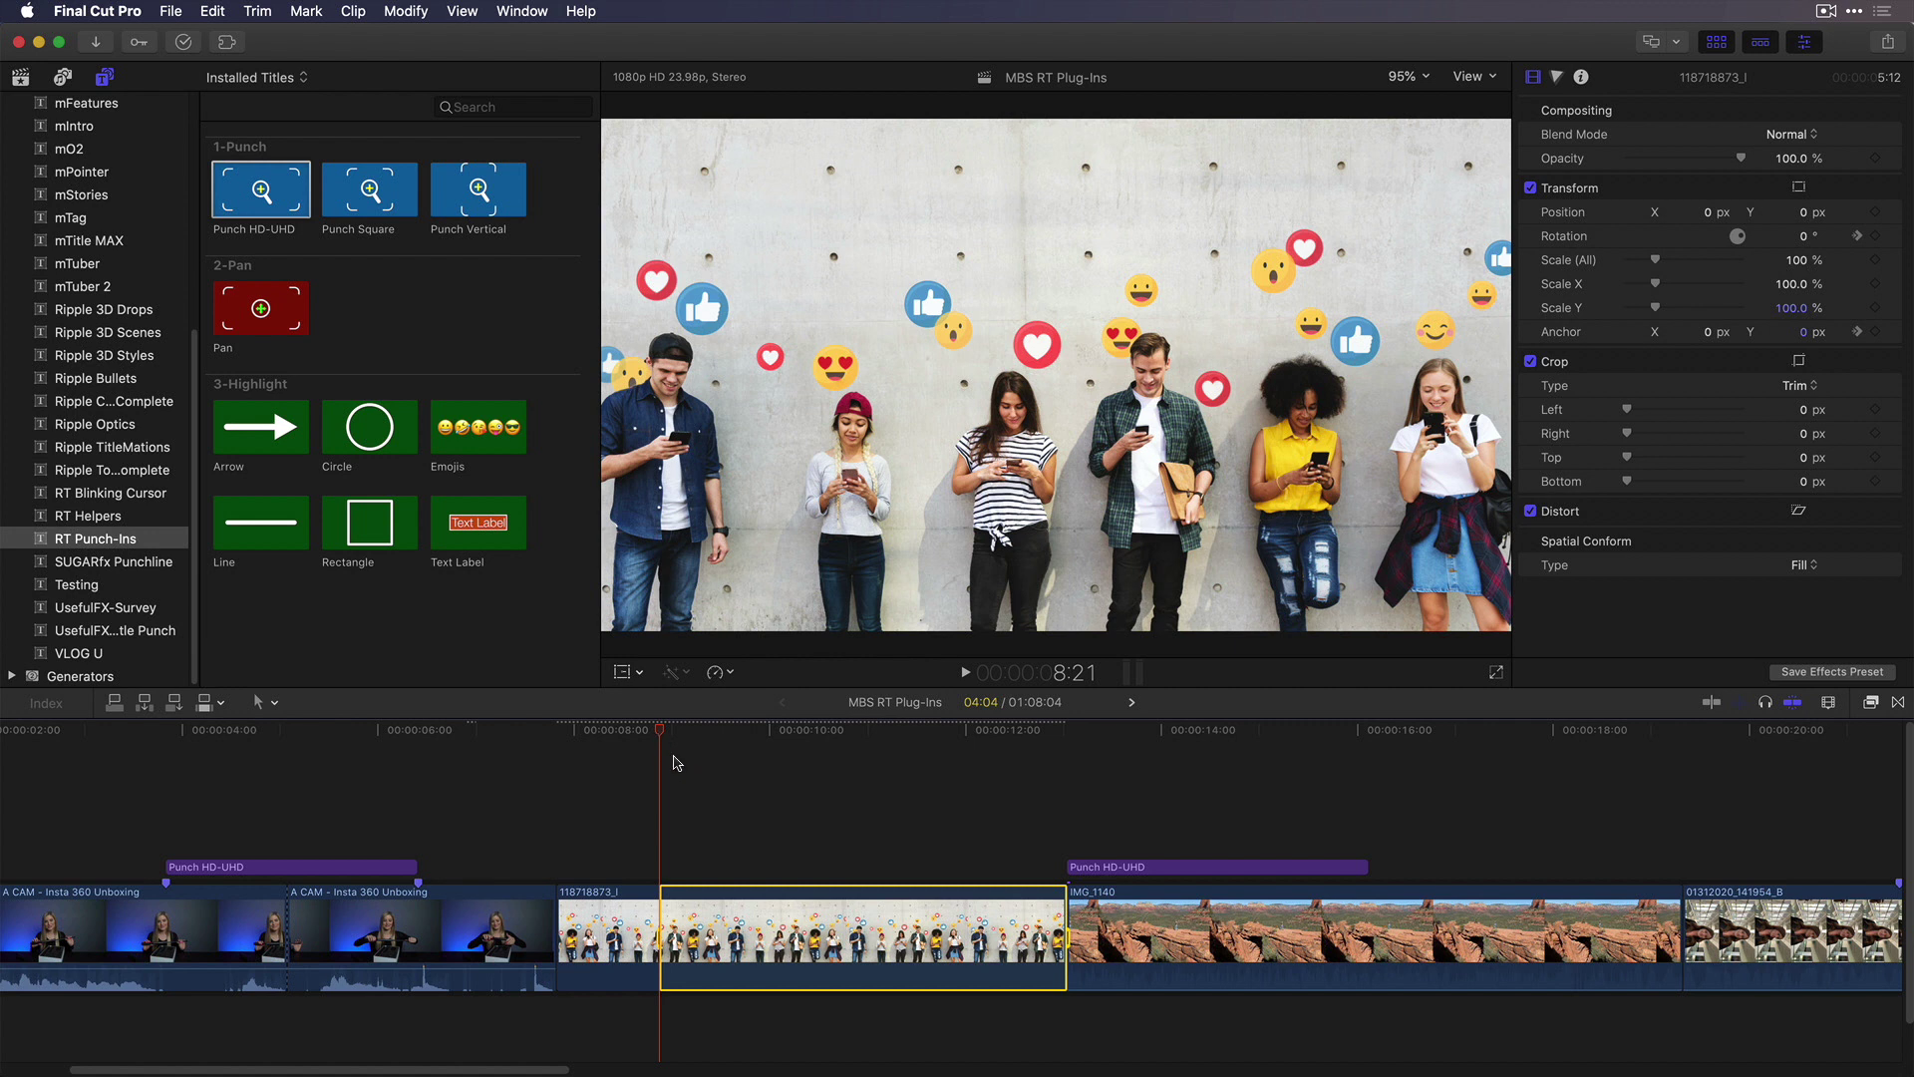
pyautogui.click(286, 205)
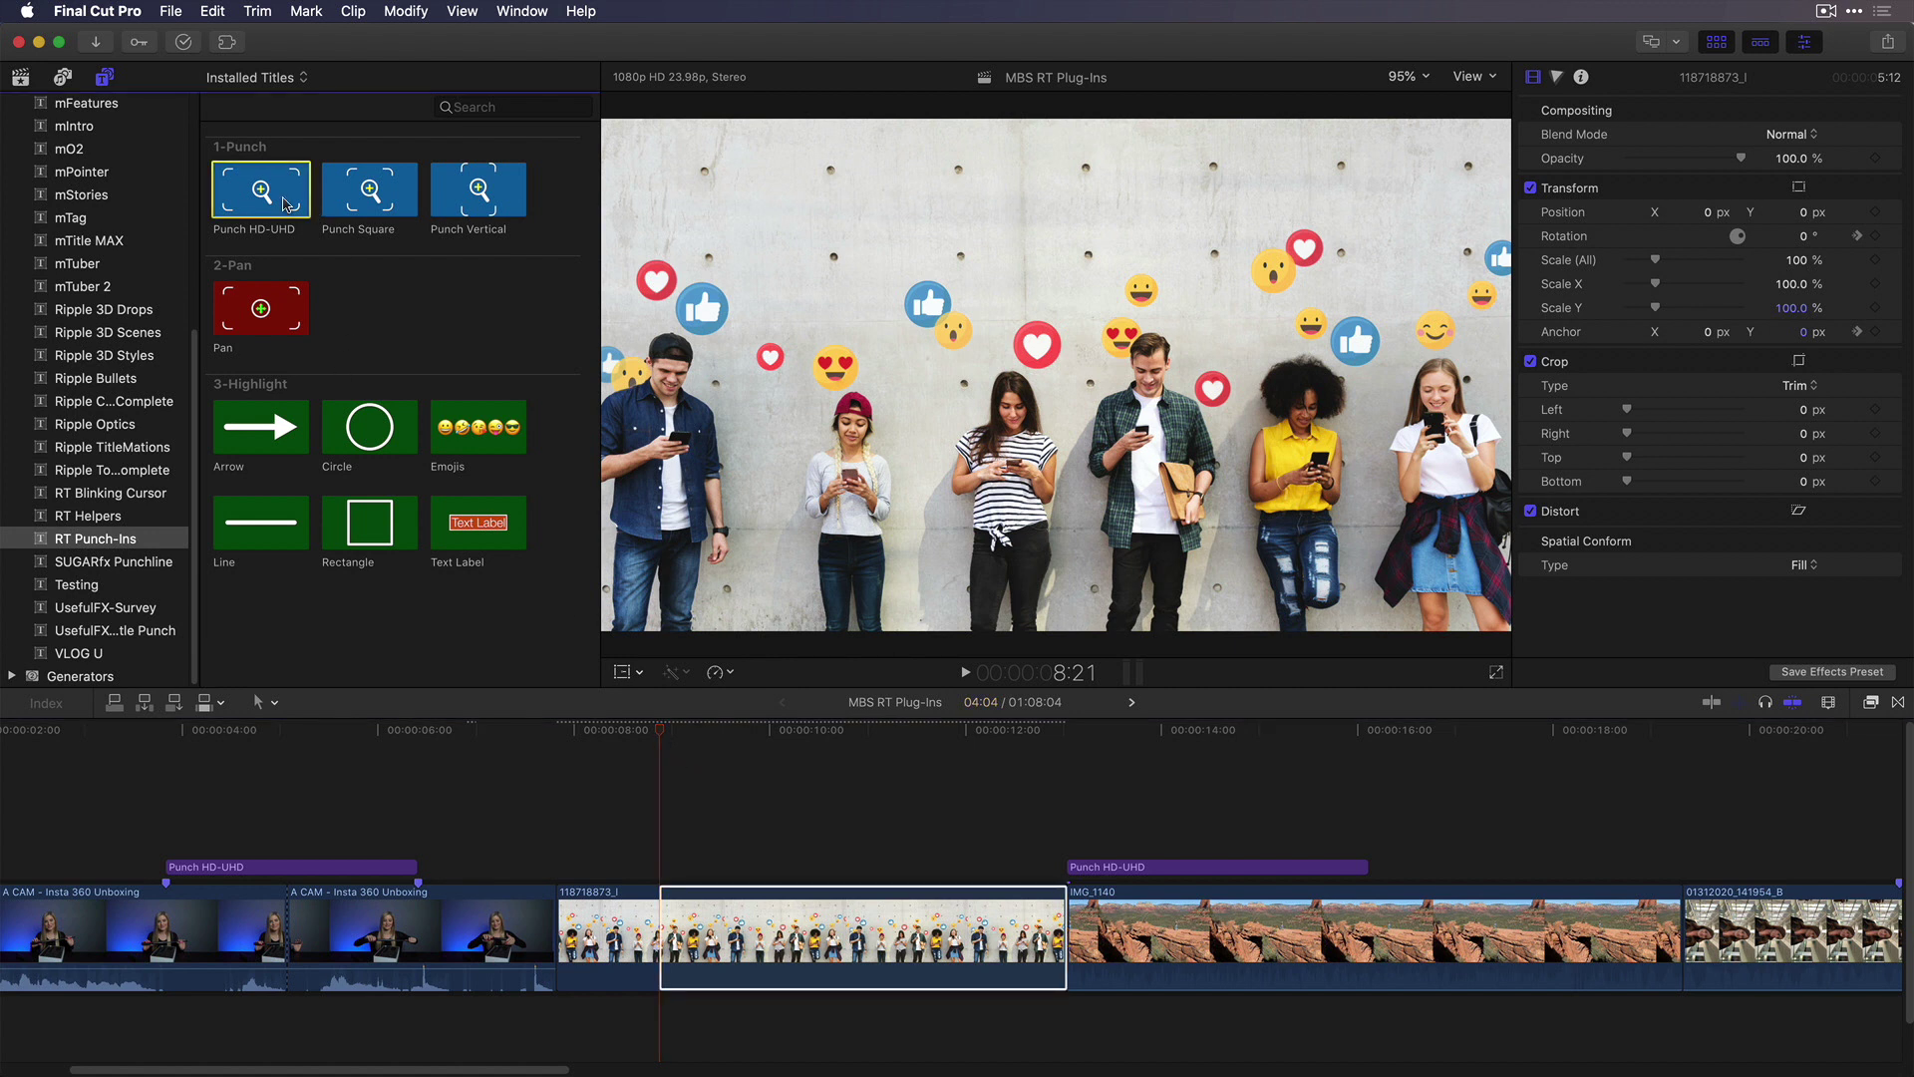
# Connect a Punch HD-UHD title and frame its punch area over the right-hand people
pyautogui.press('q')
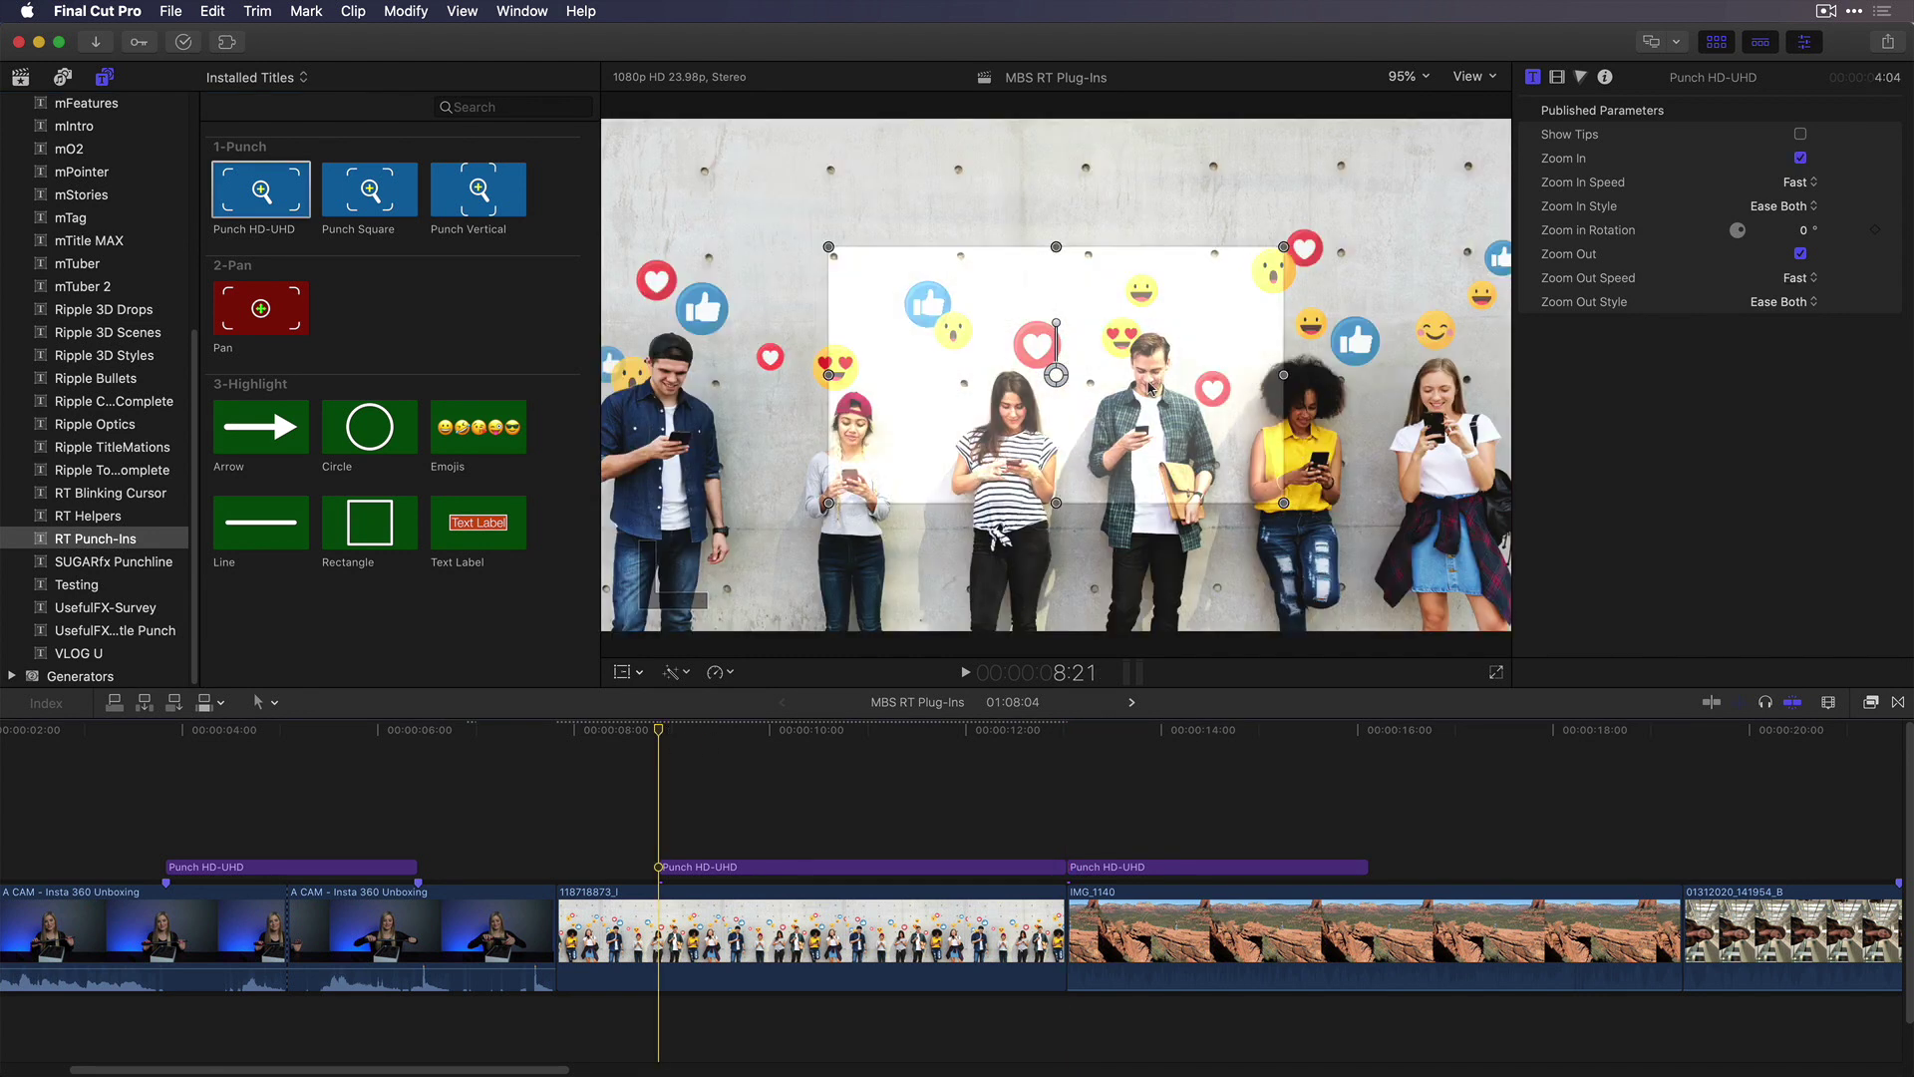
pyautogui.moveTo(1156, 384); pyautogui.dragTo(1367, 443)
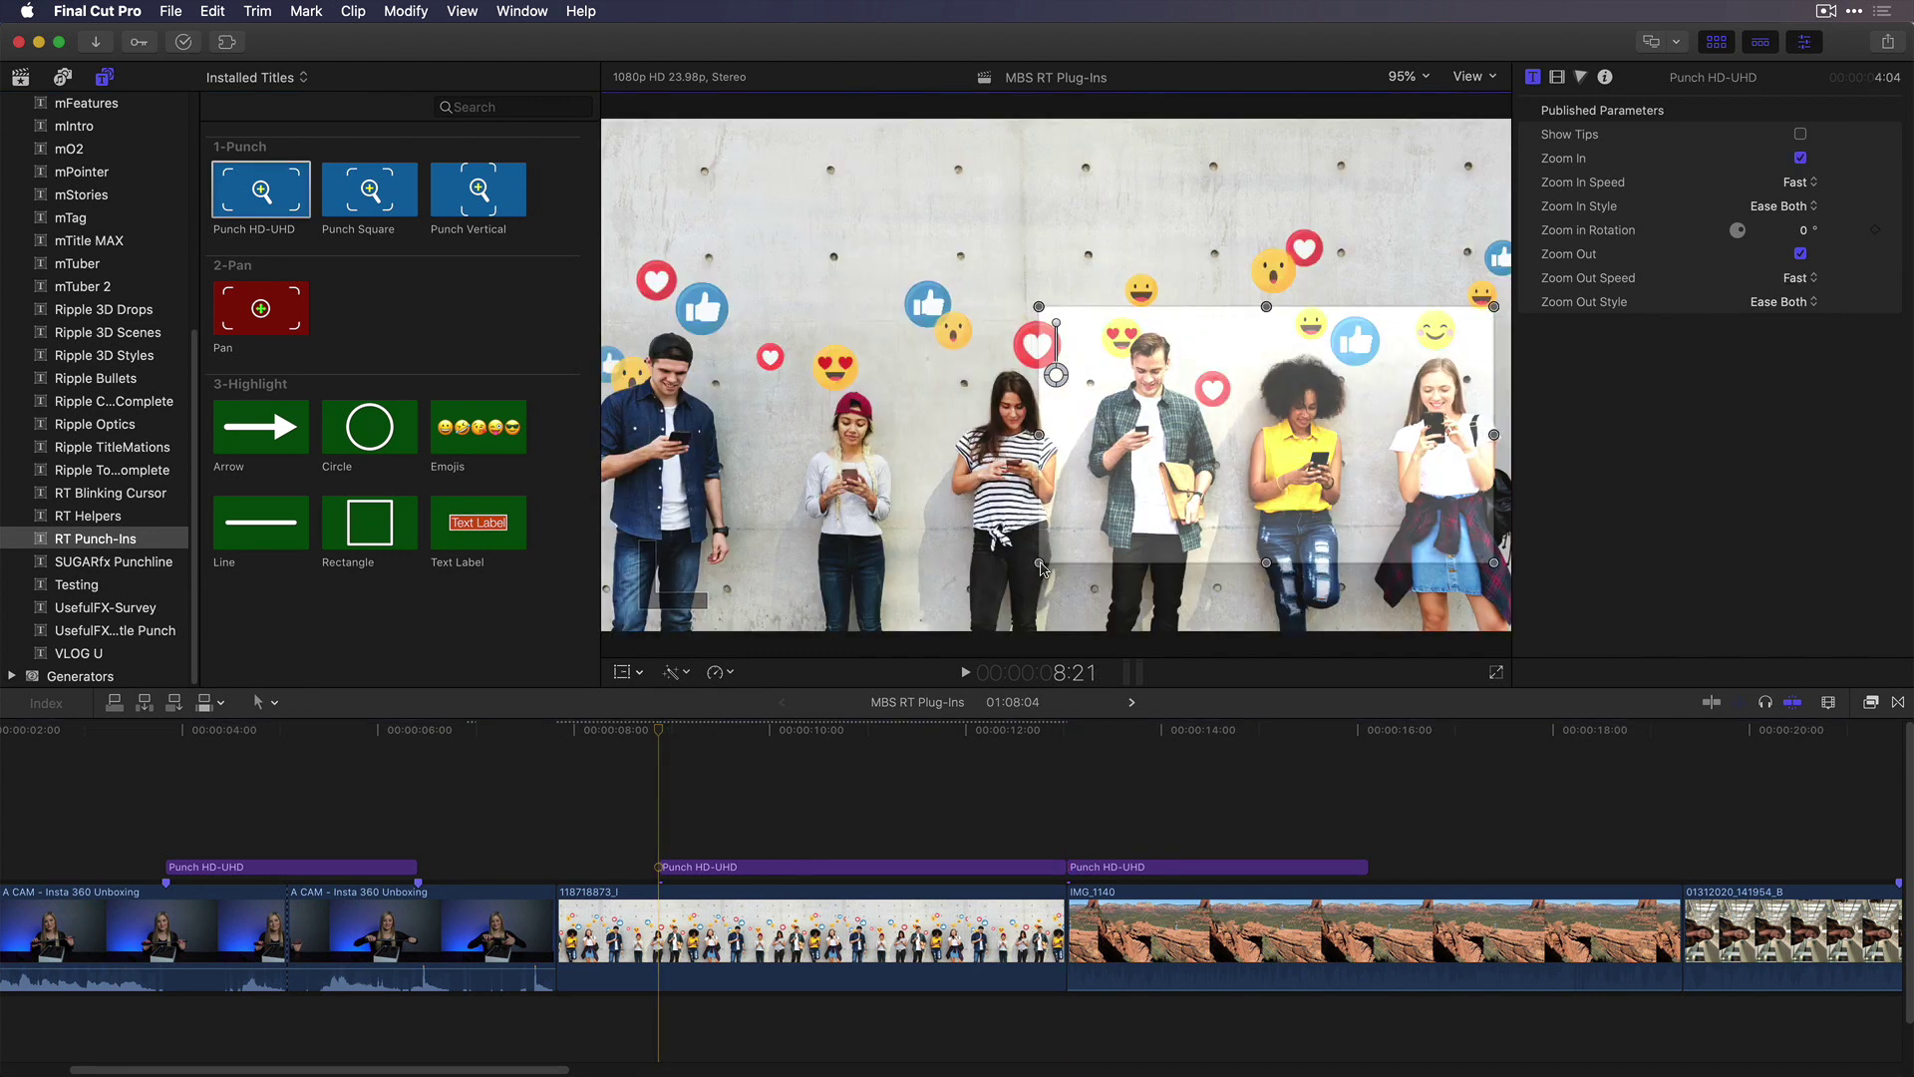
pyautogui.moveTo(1040, 569); pyautogui.dragTo(1118, 518)
pyautogui.moveTo(1282, 485); pyautogui.dragTo(1348, 491)
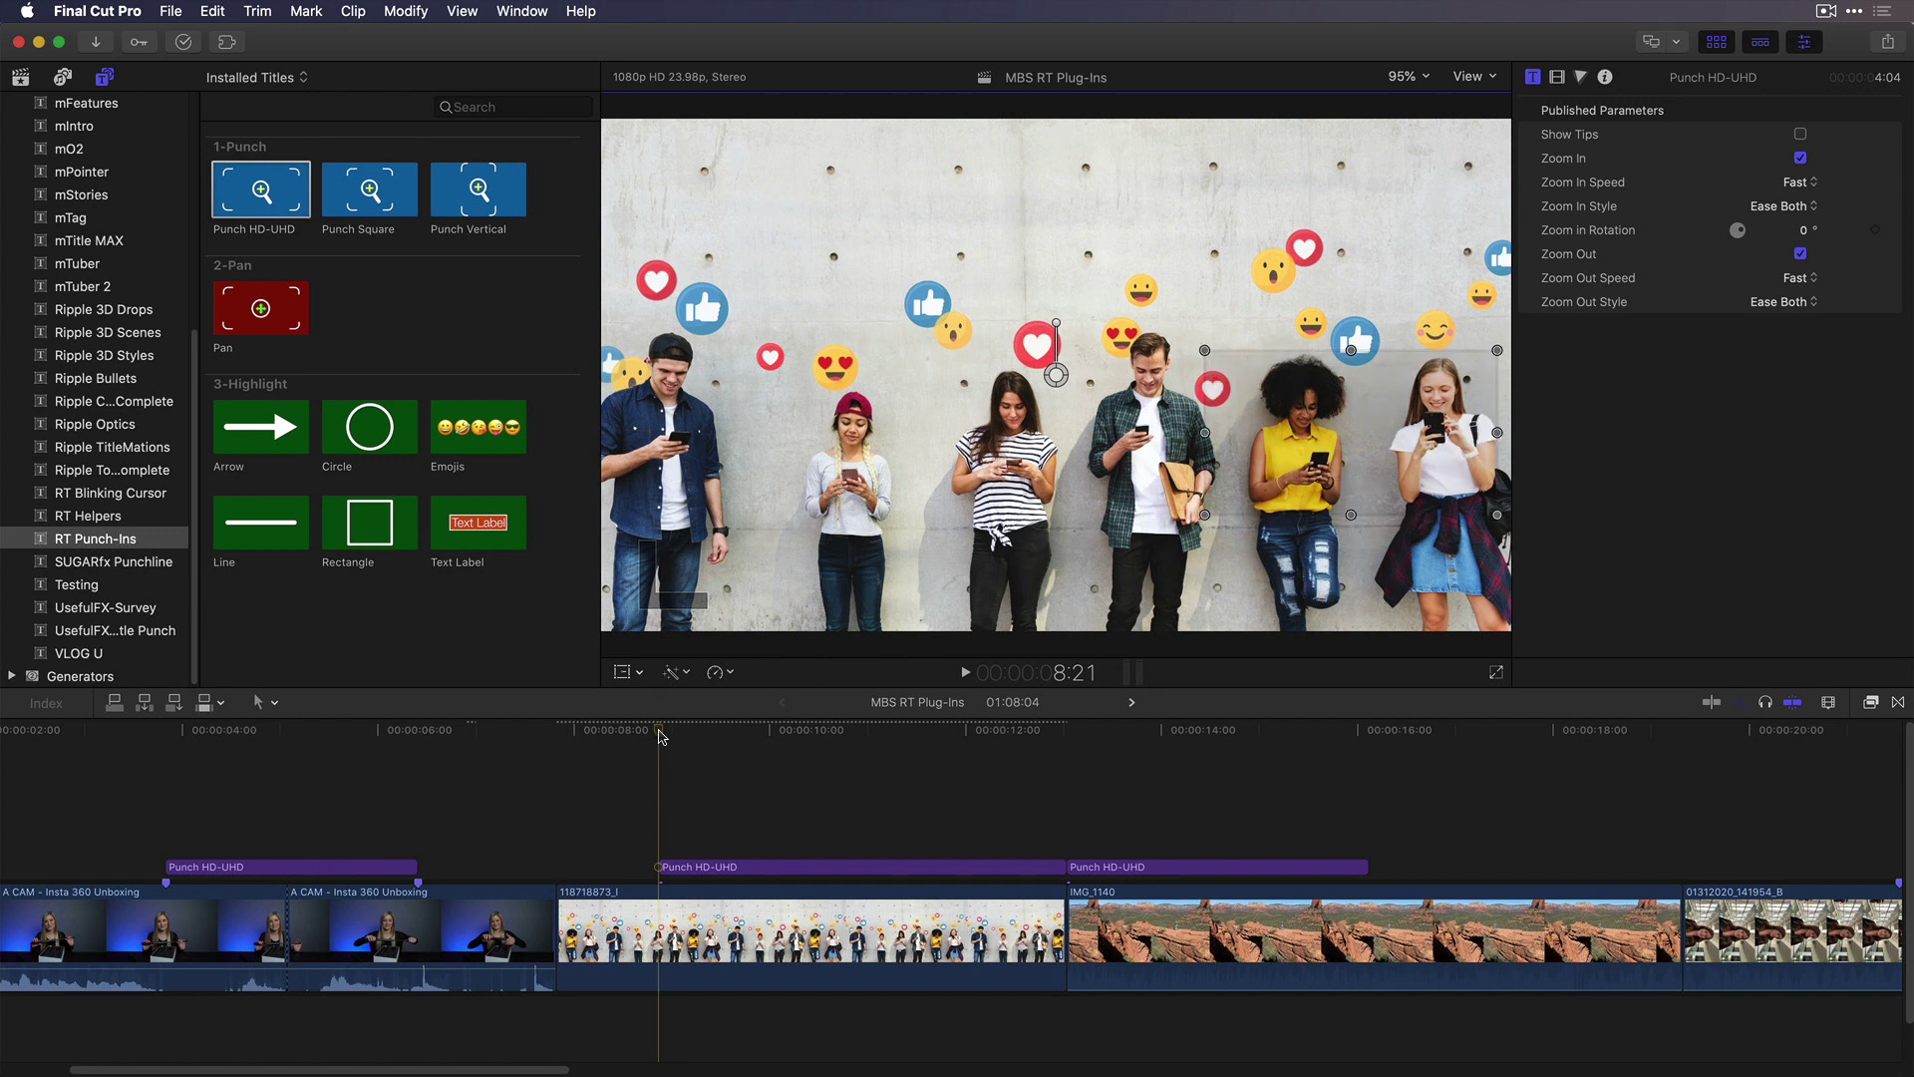
# Preview the punch-in and switch off its Zoom Out
pyautogui.moveTo(663, 735); pyautogui.dragTo(626, 741)
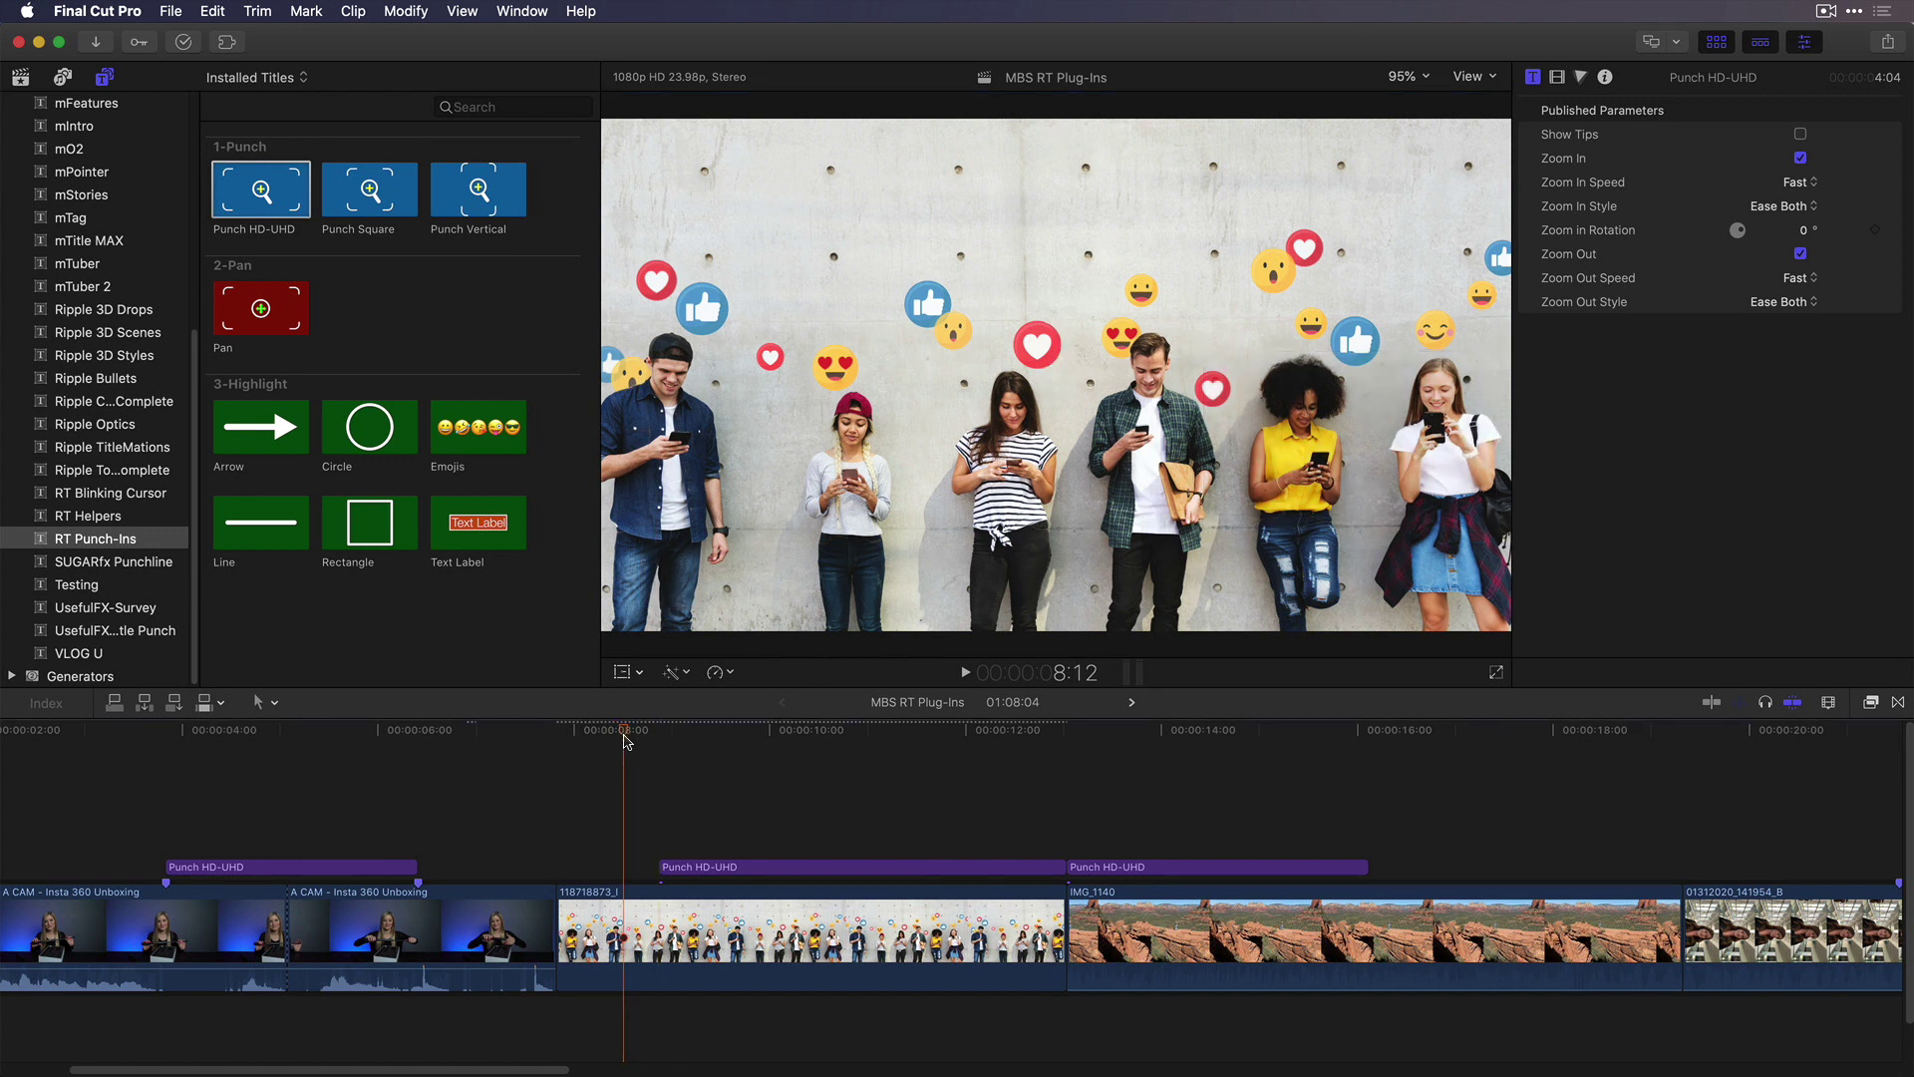
pyautogui.press('space')
pyautogui.press('space')
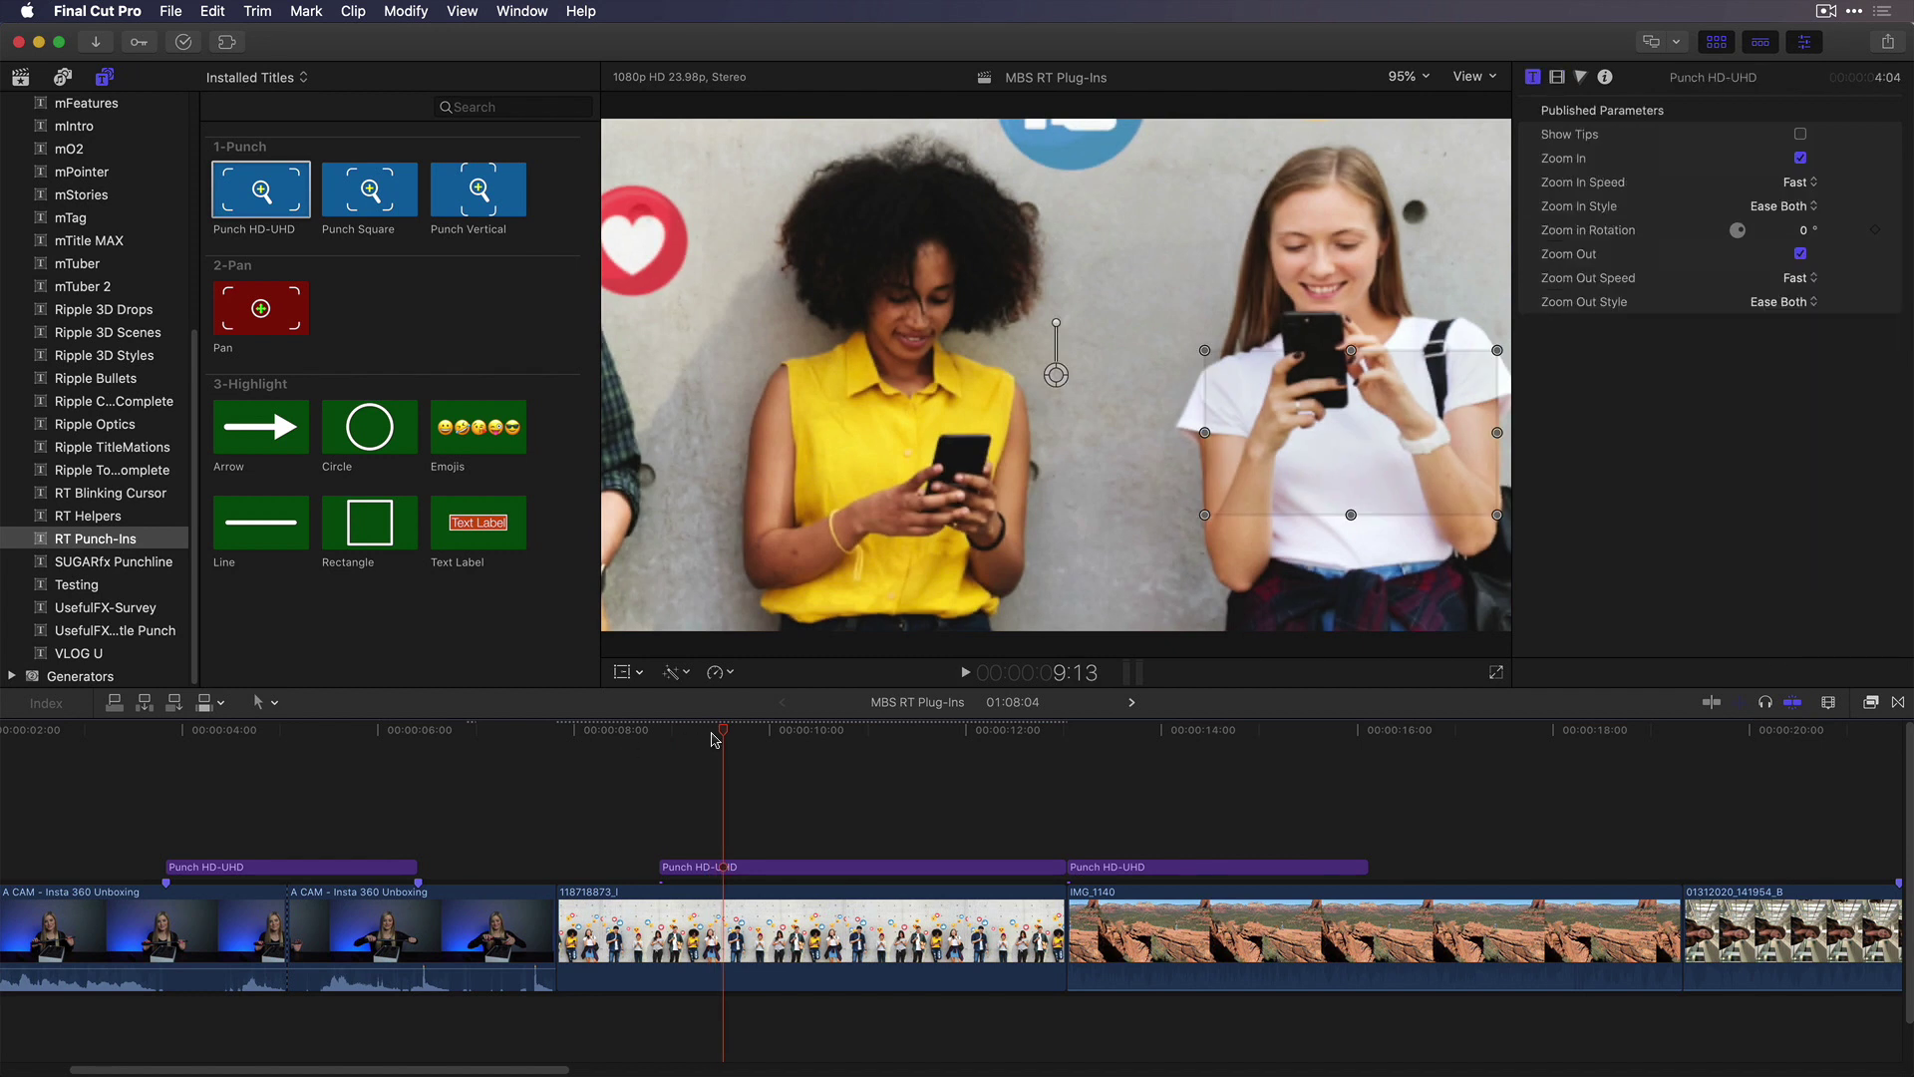
pyautogui.moveTo(738, 730); pyautogui.dragTo(751, 732)
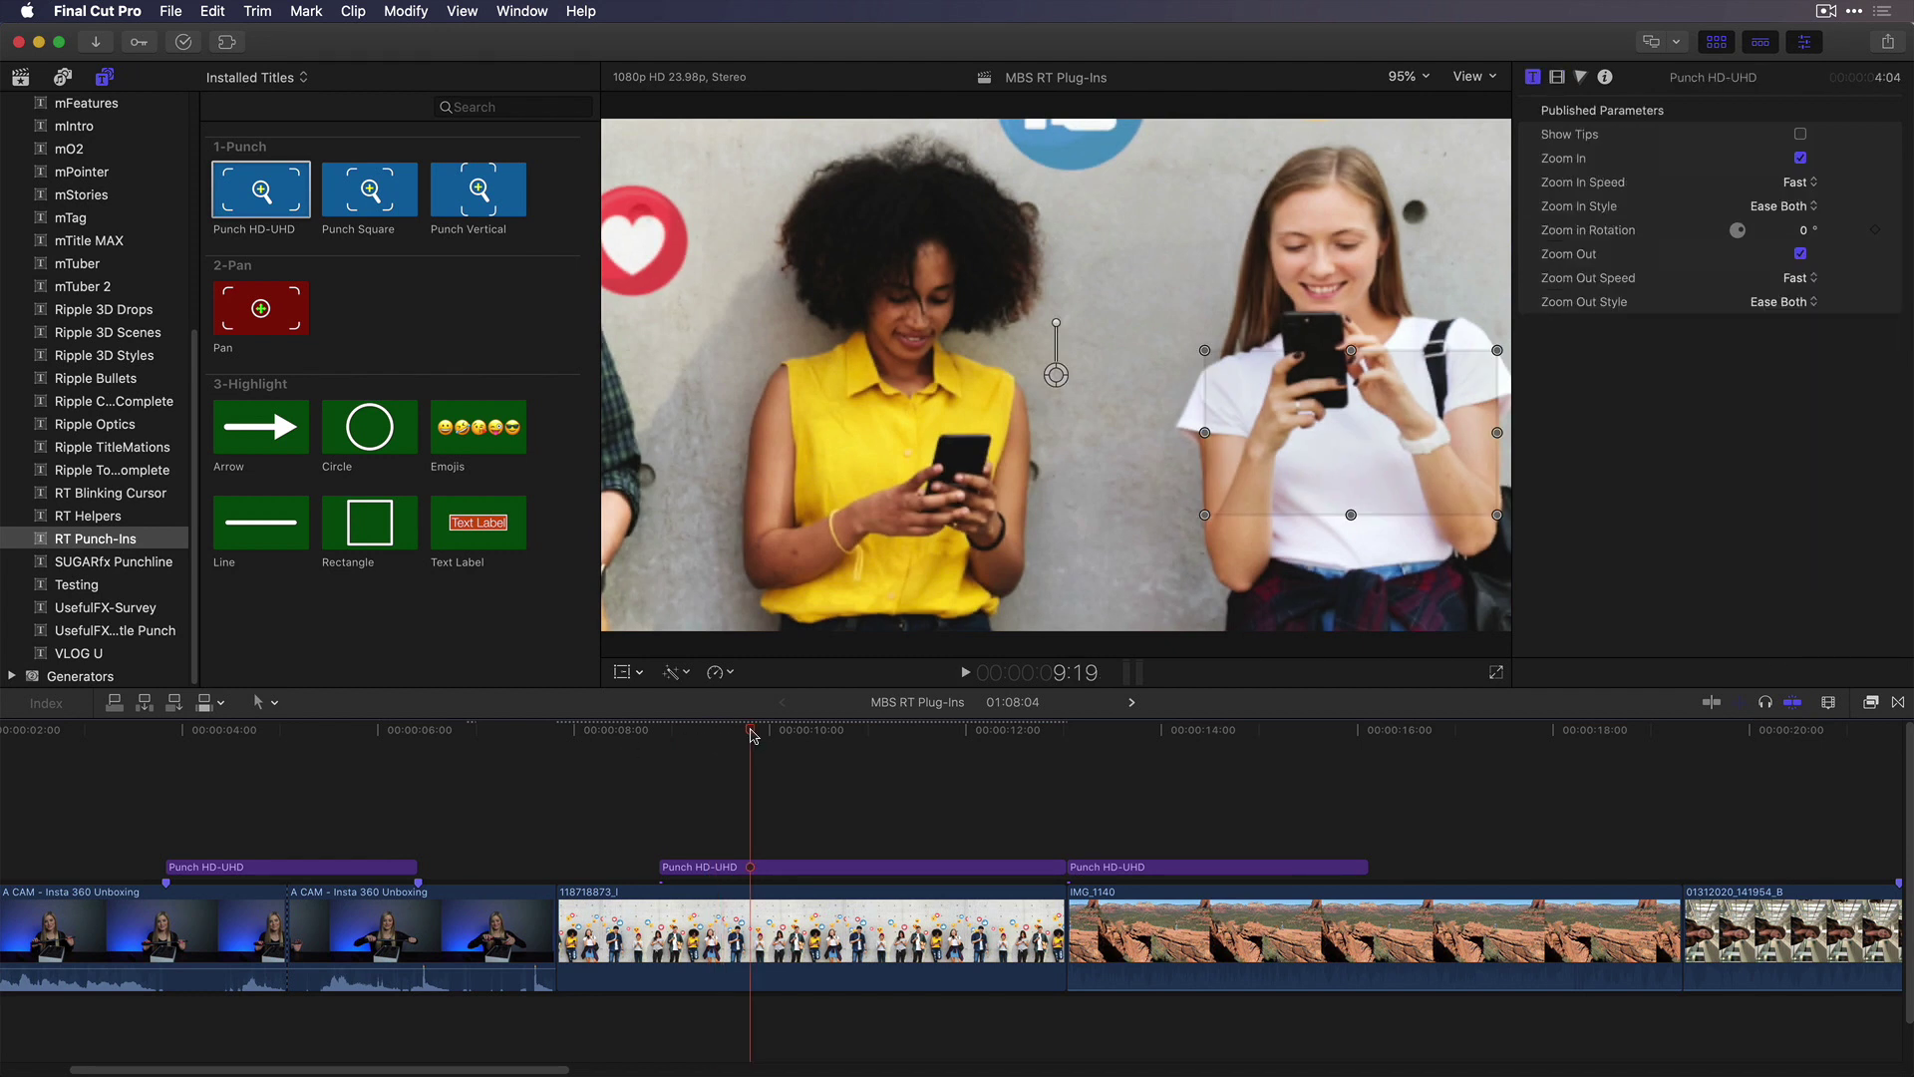
pyautogui.click(1801, 254)
pyautogui.press('space')
pyautogui.click(657, 730)
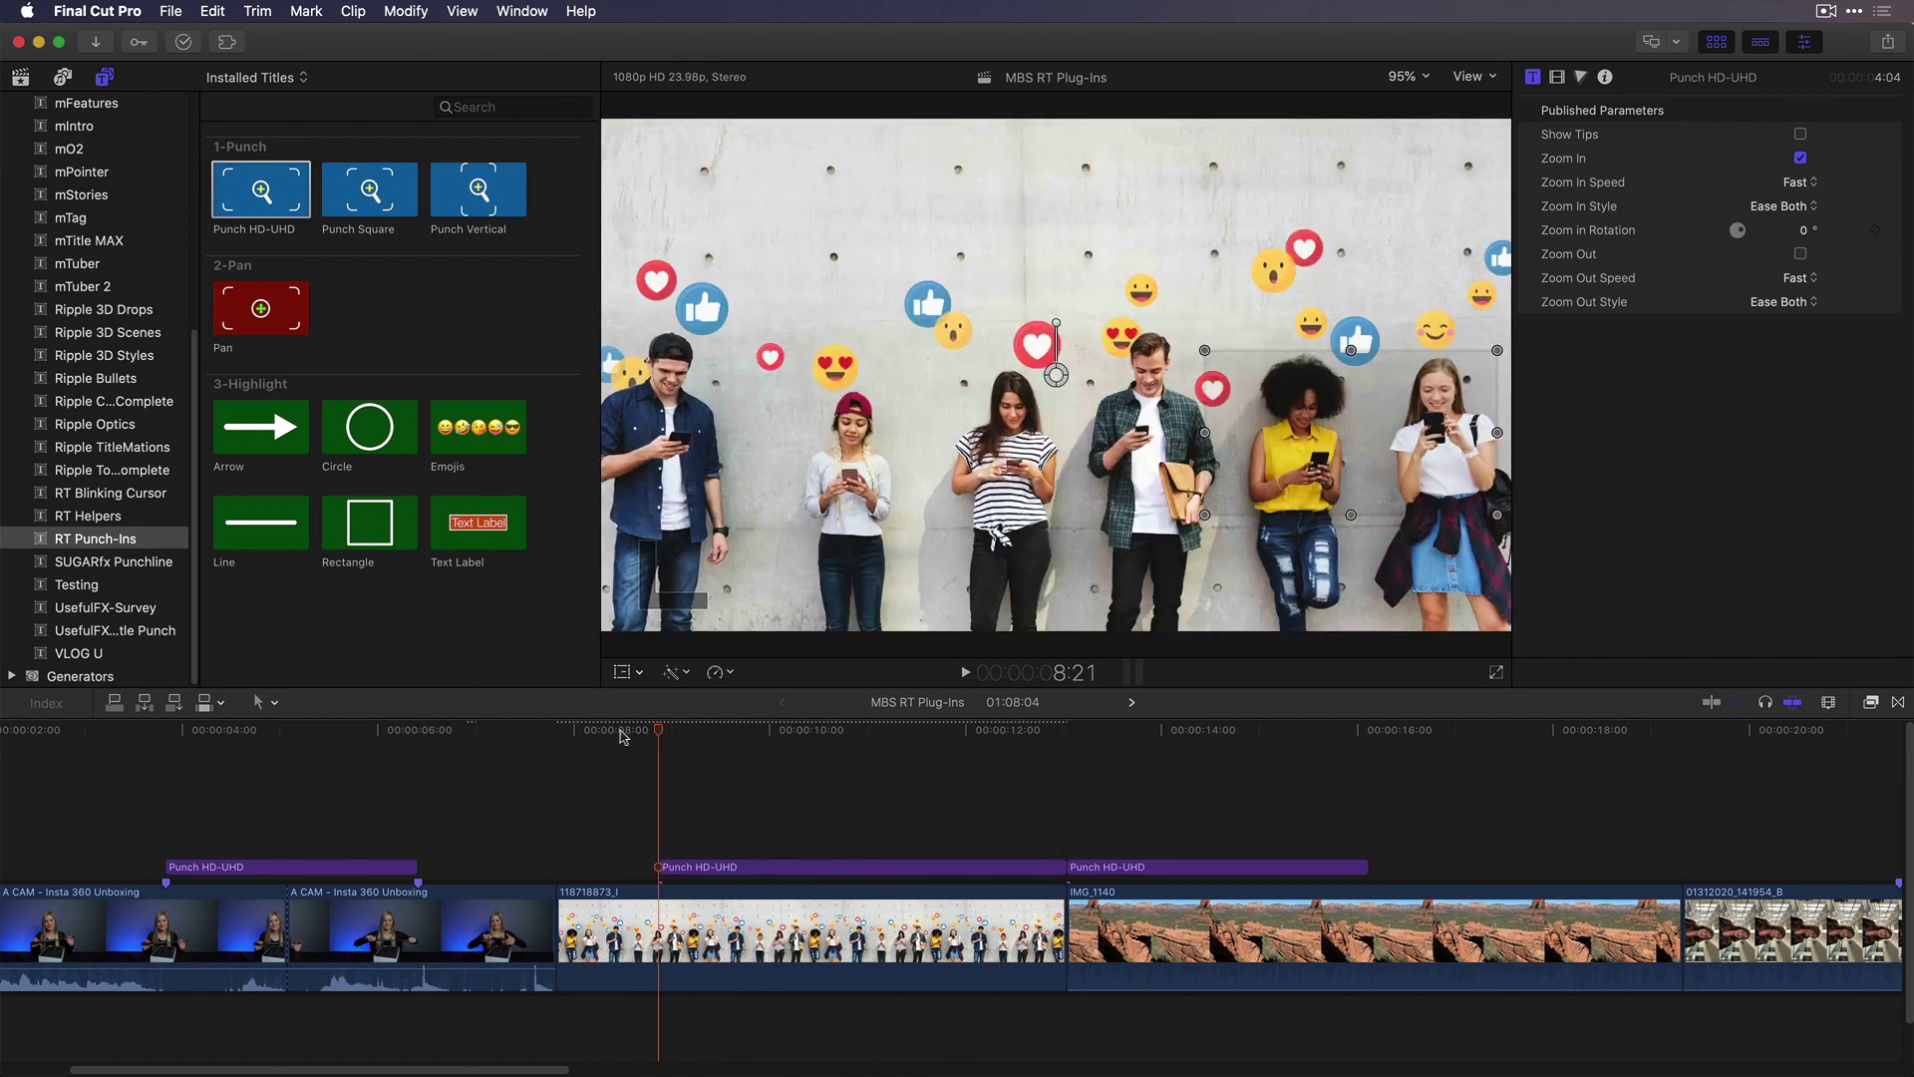
pyautogui.moveTo(620, 731); pyautogui.dragTo(747, 730)
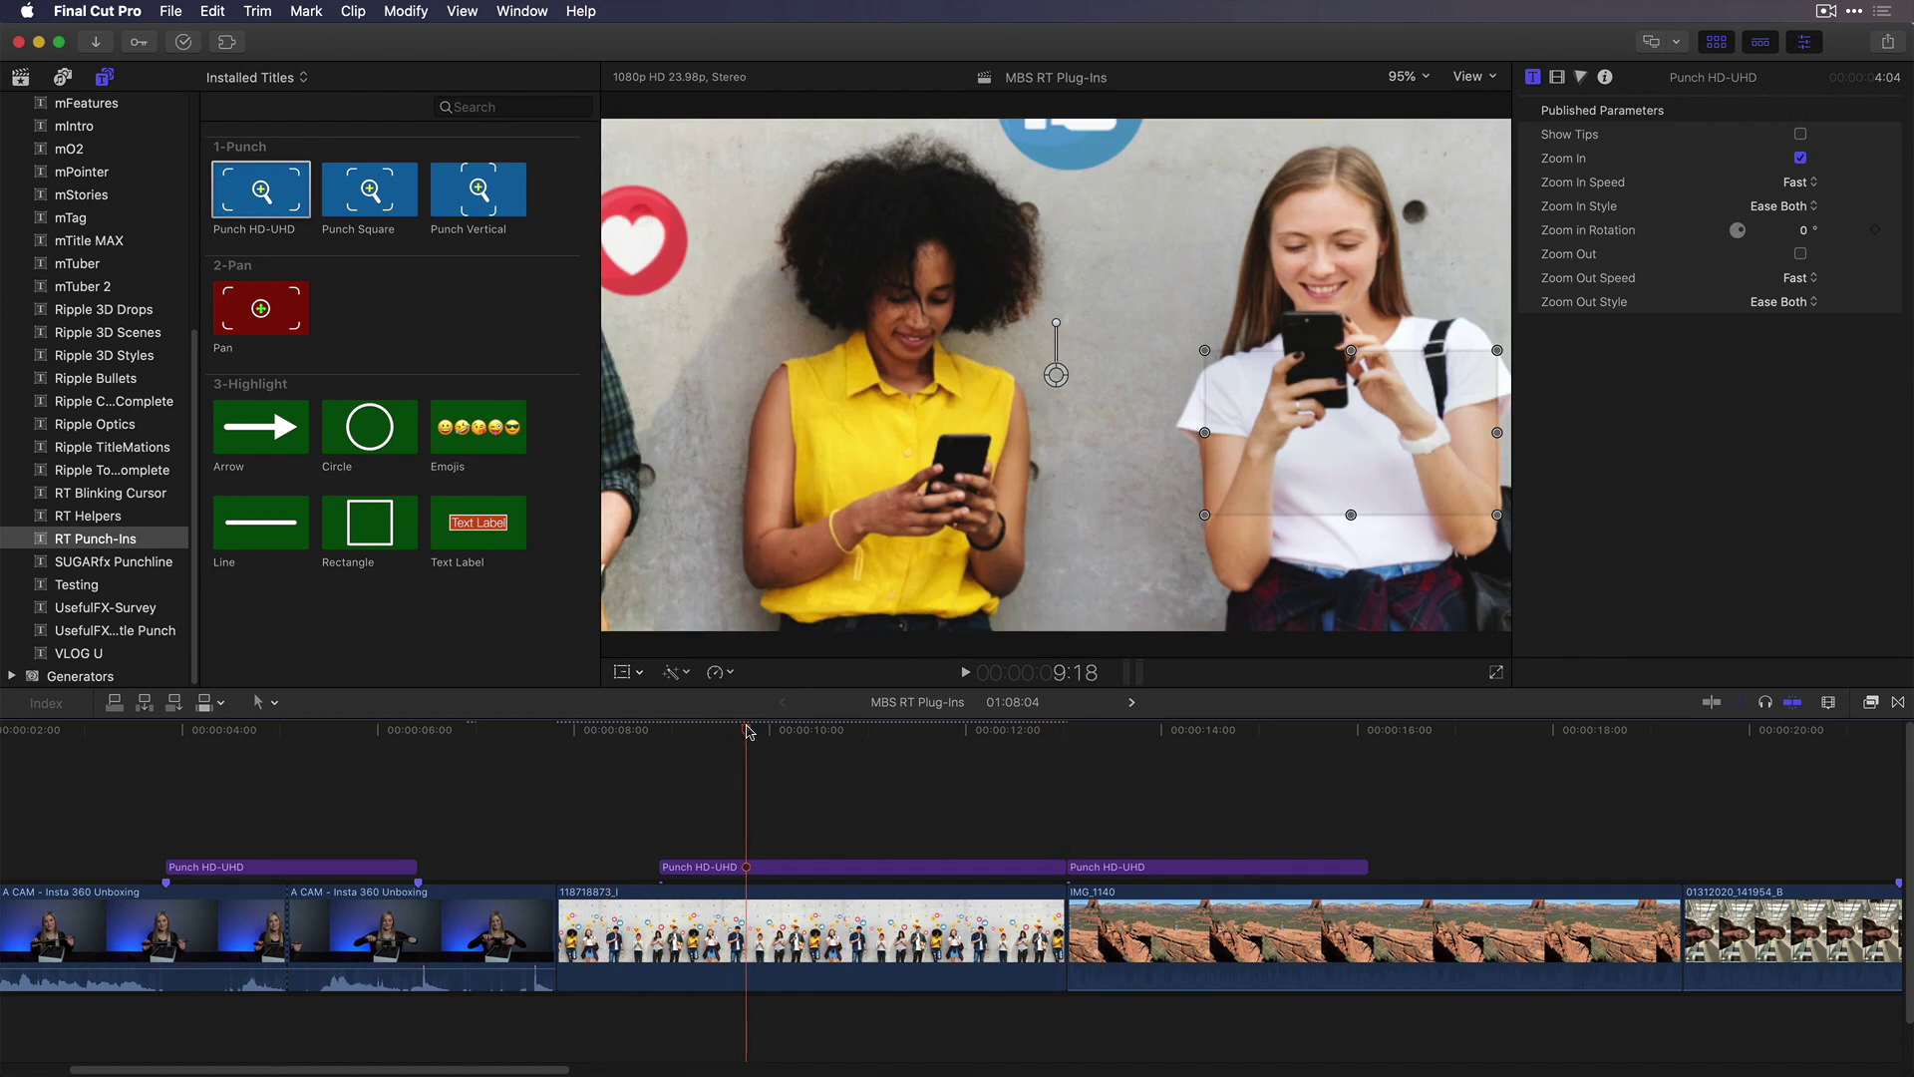
# Set Zoom In Speed to Medium and tighten the punch area slightly
pyautogui.click(1802, 182)
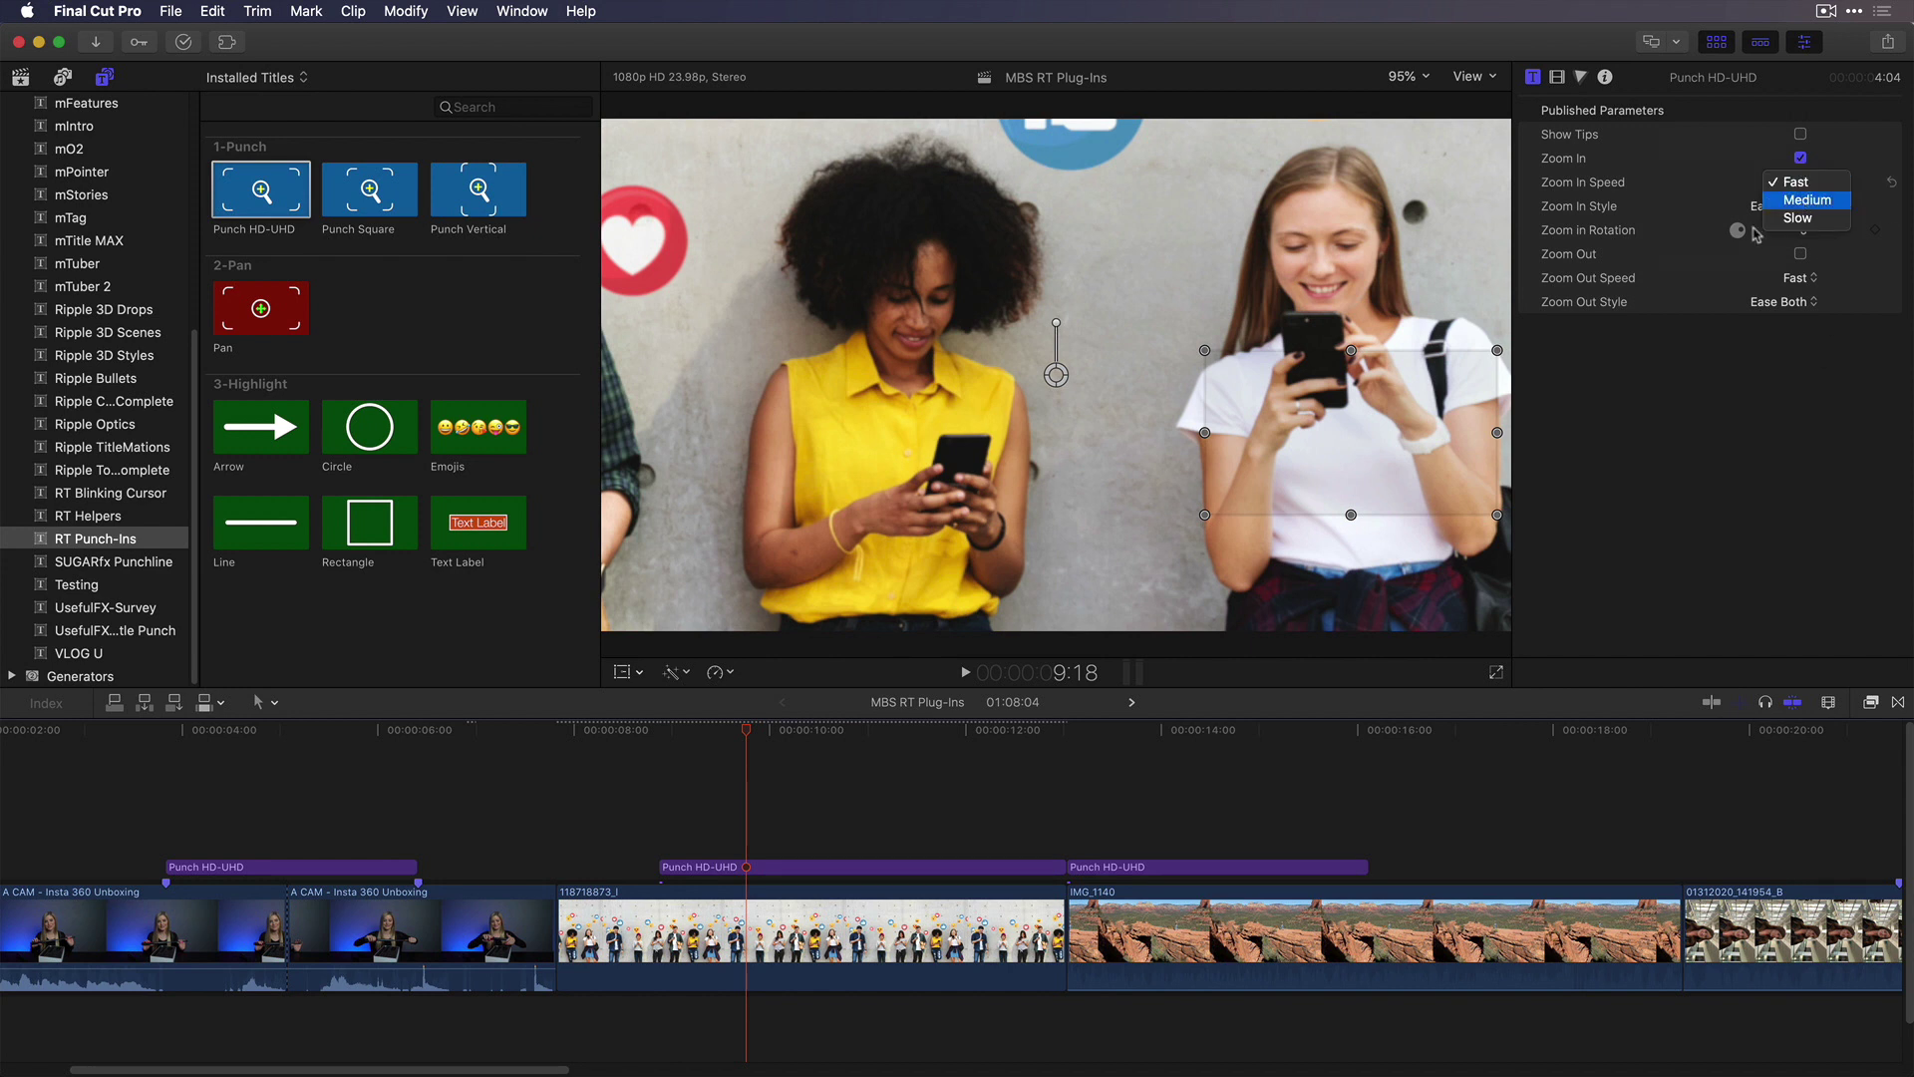
pyautogui.click(1805, 199)
pyautogui.click(643, 731)
pyautogui.press('space')
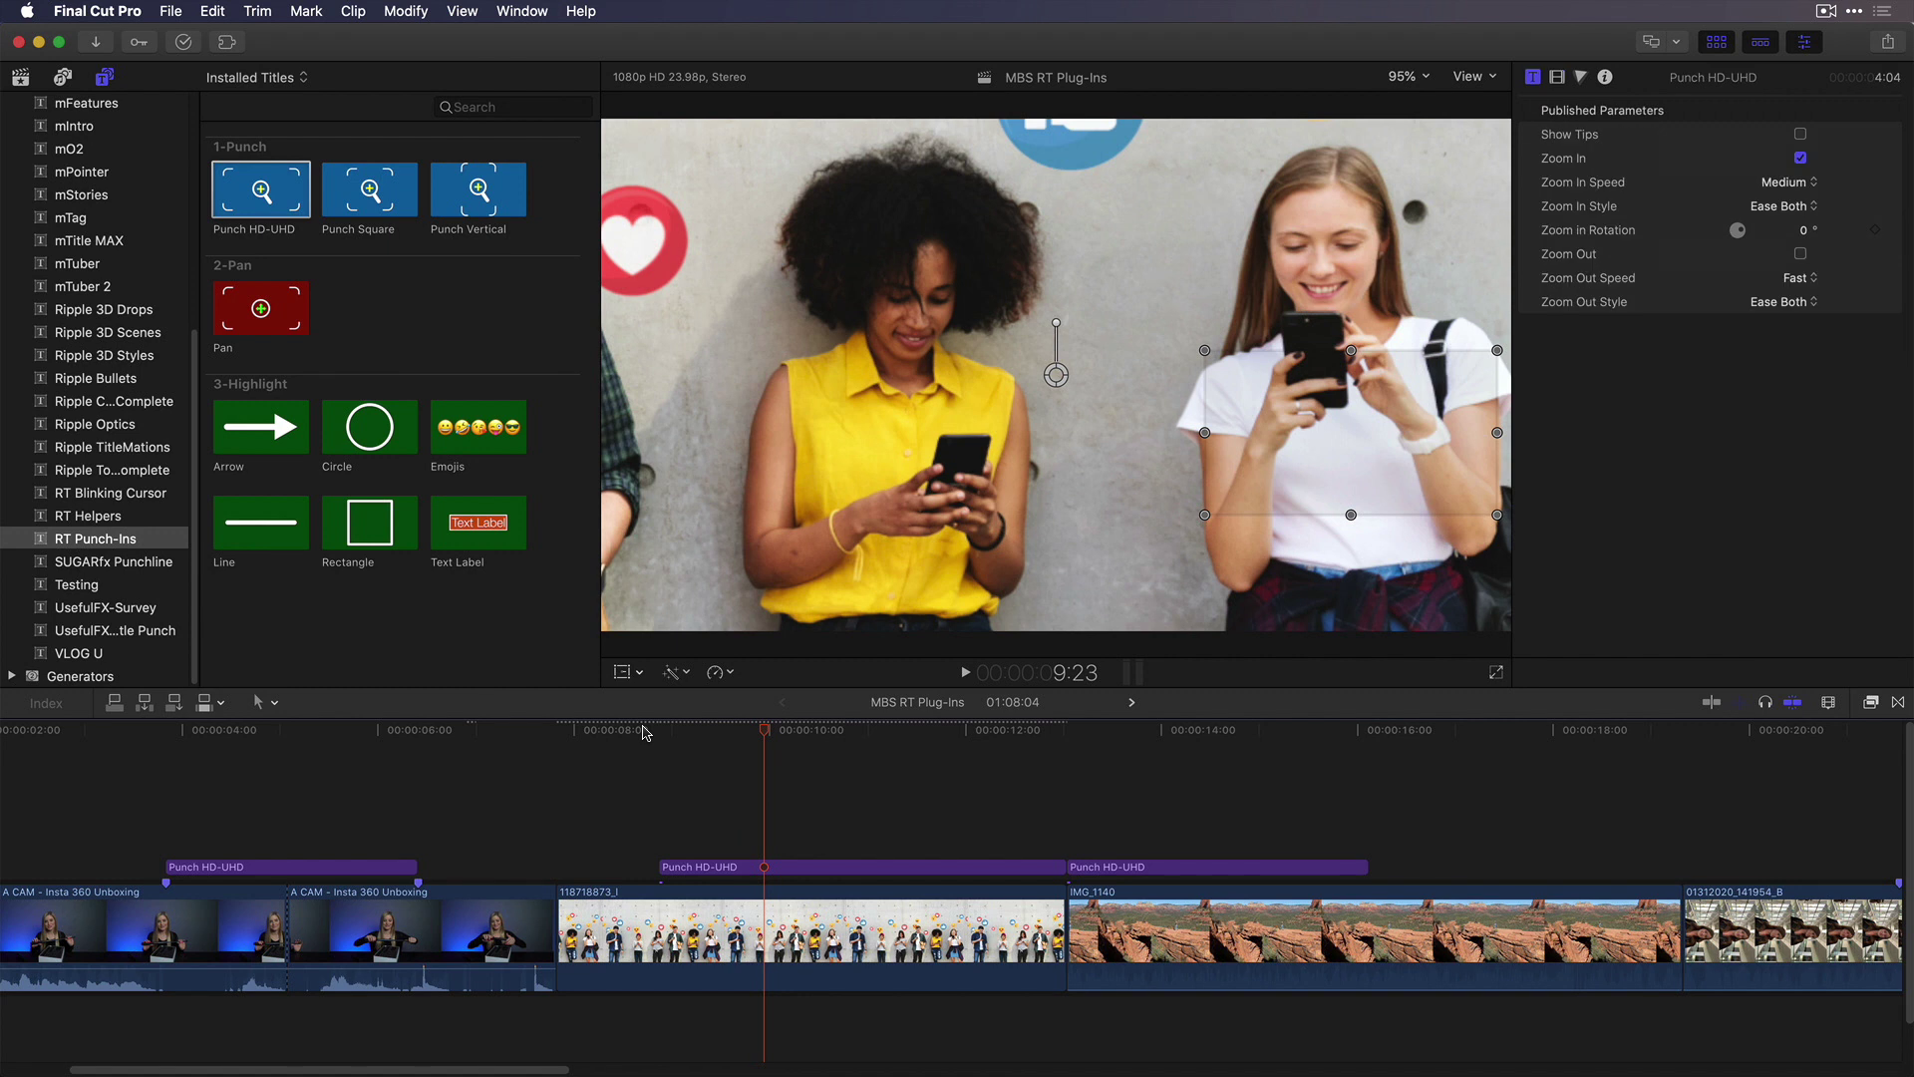
pyautogui.moveTo(1311, 414); pyautogui.dragTo(1313, 411)
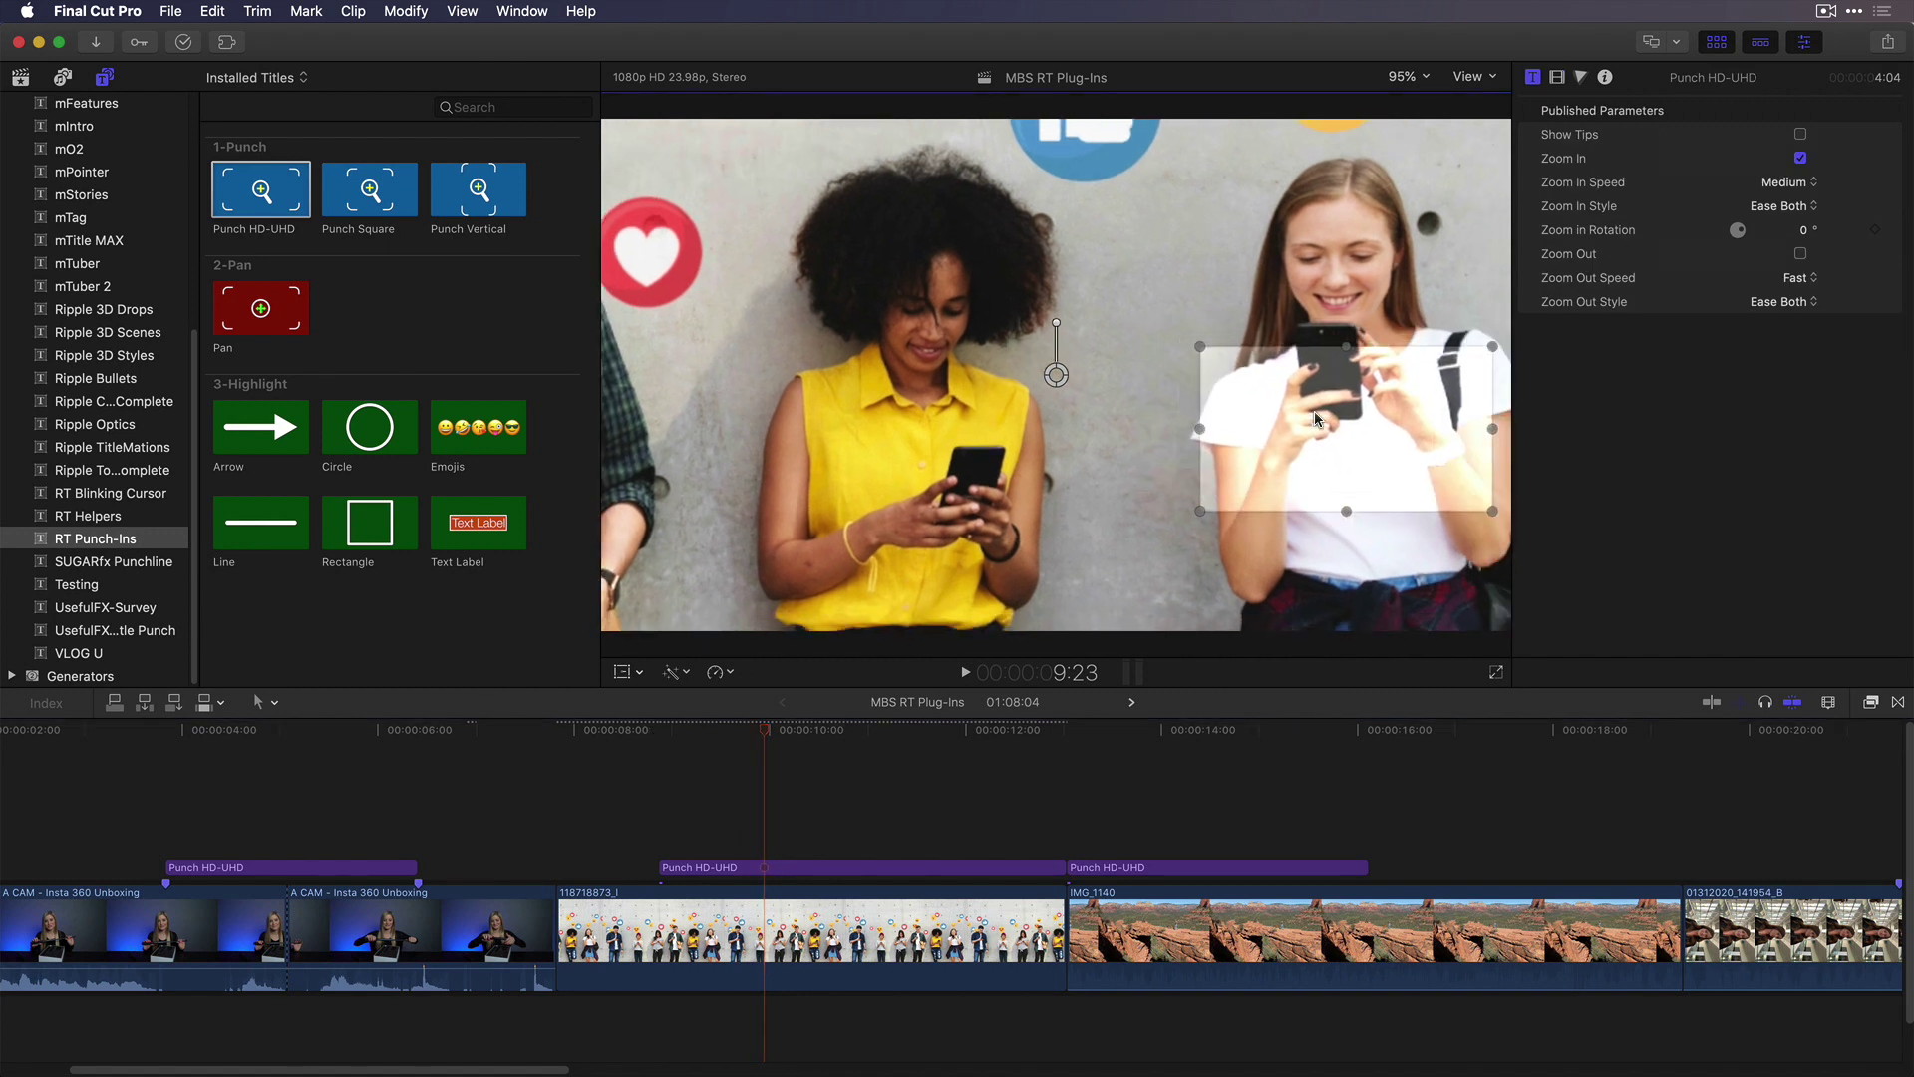
pyautogui.moveTo(1206, 518); pyautogui.dragTo(1217, 512)
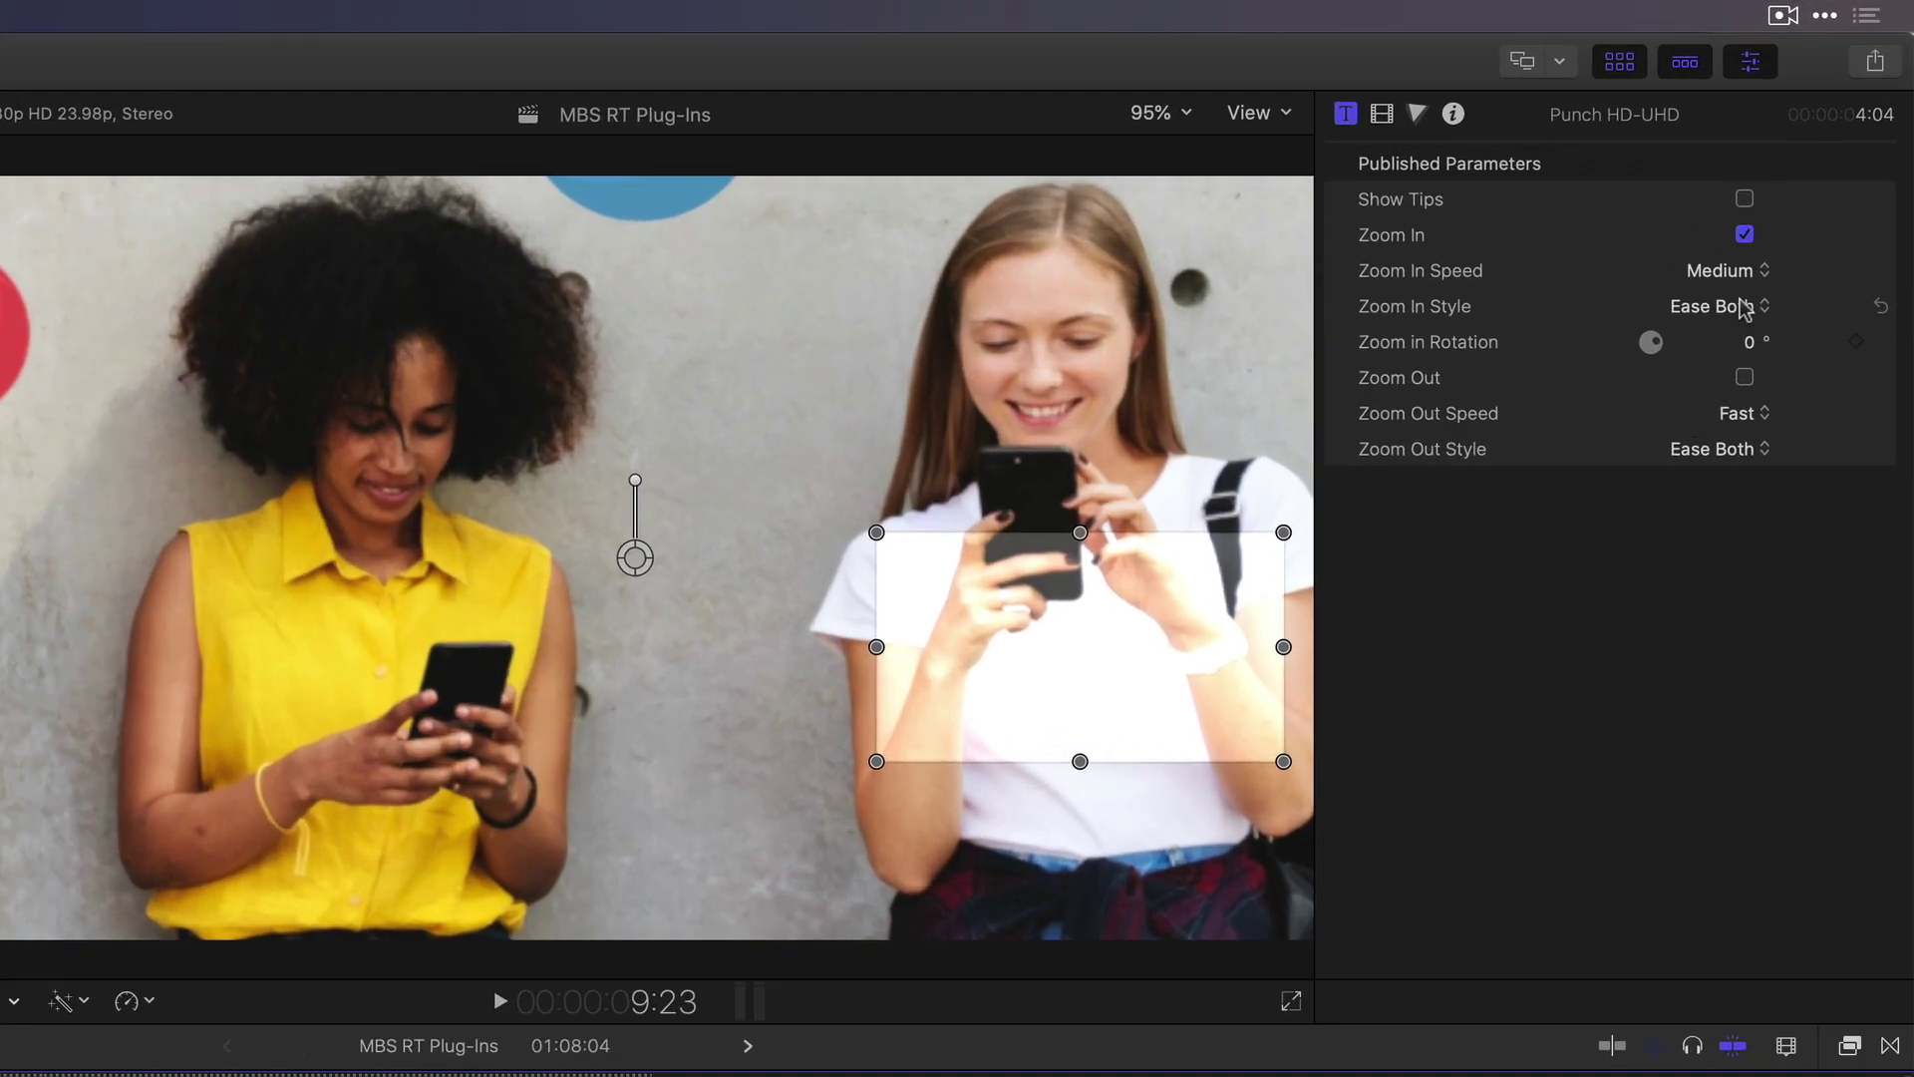
# Try Decelerate, then Accelerate as the Zoom In Style, previewing each
pyautogui.click(1801, 208)
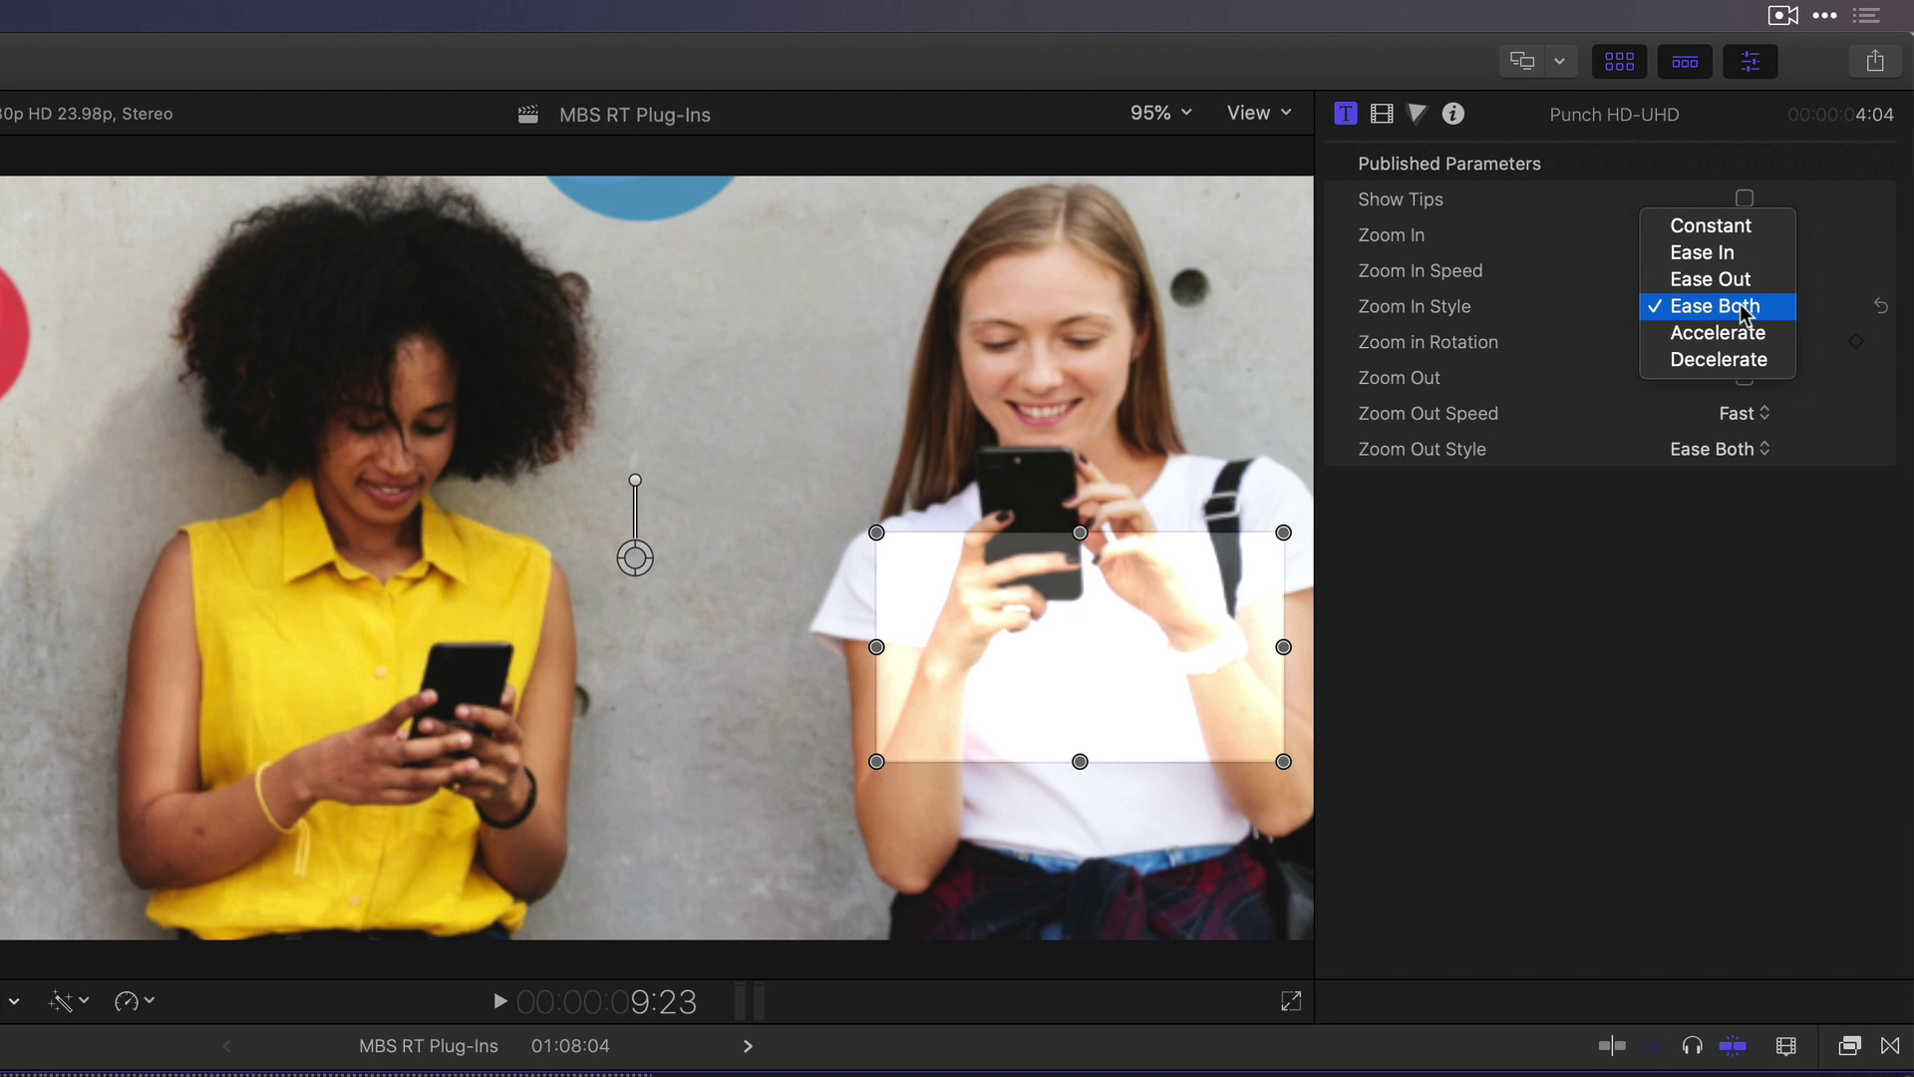
pyautogui.click(1735, 361)
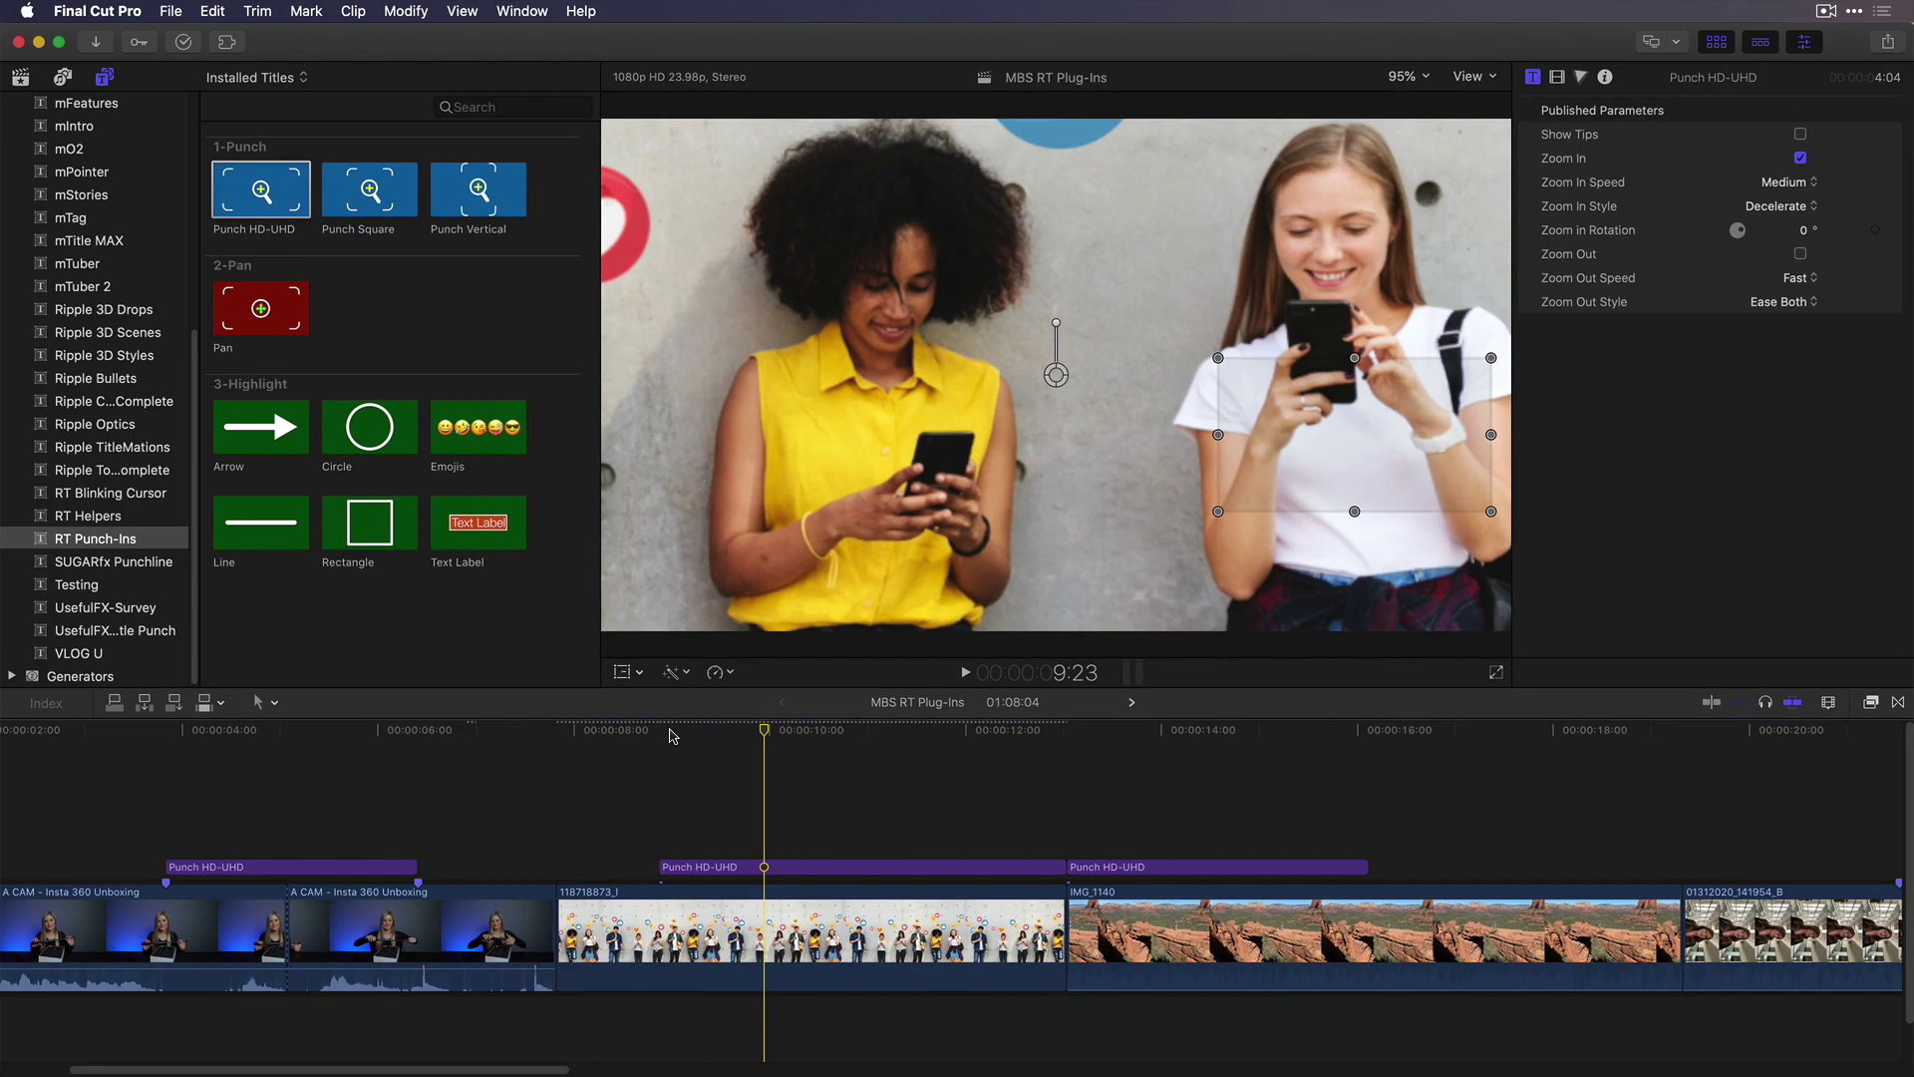
pyautogui.click(672, 735)
pyautogui.press('space')
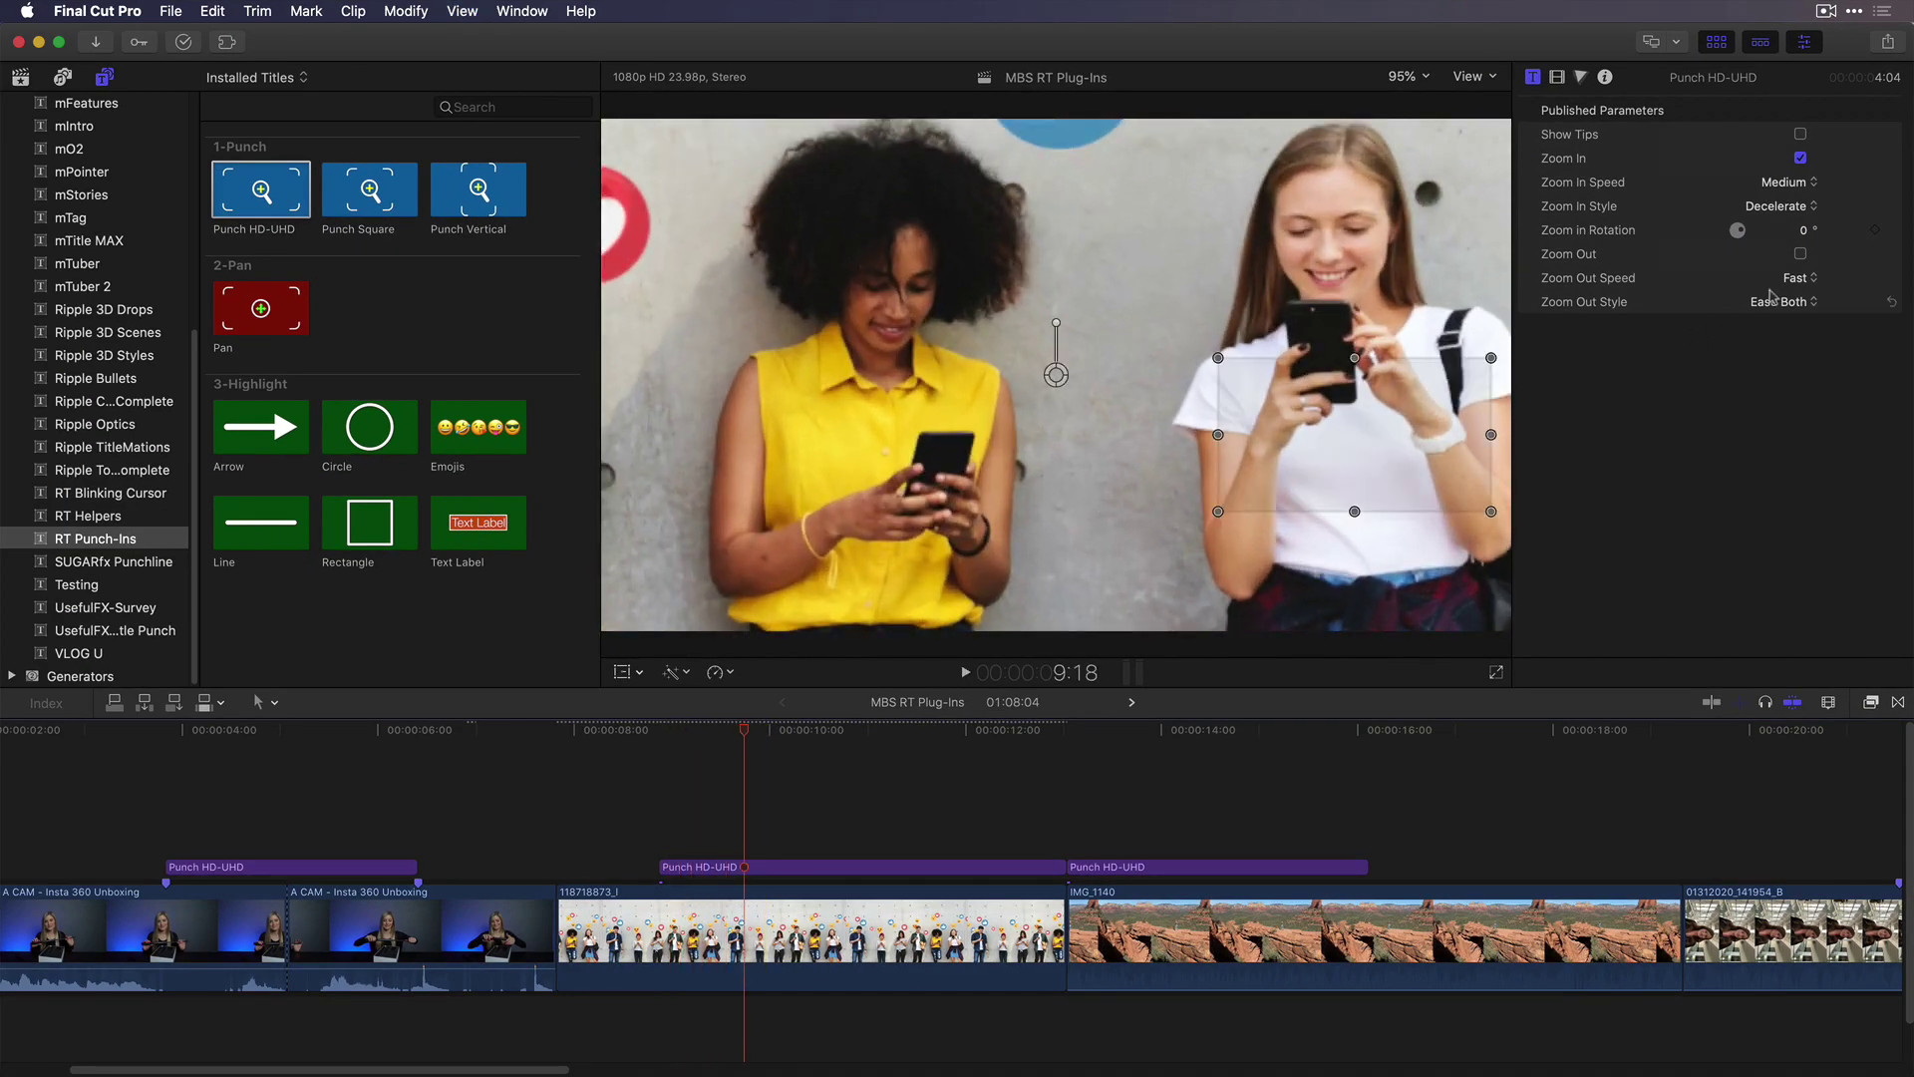
pyautogui.click(1789, 207)
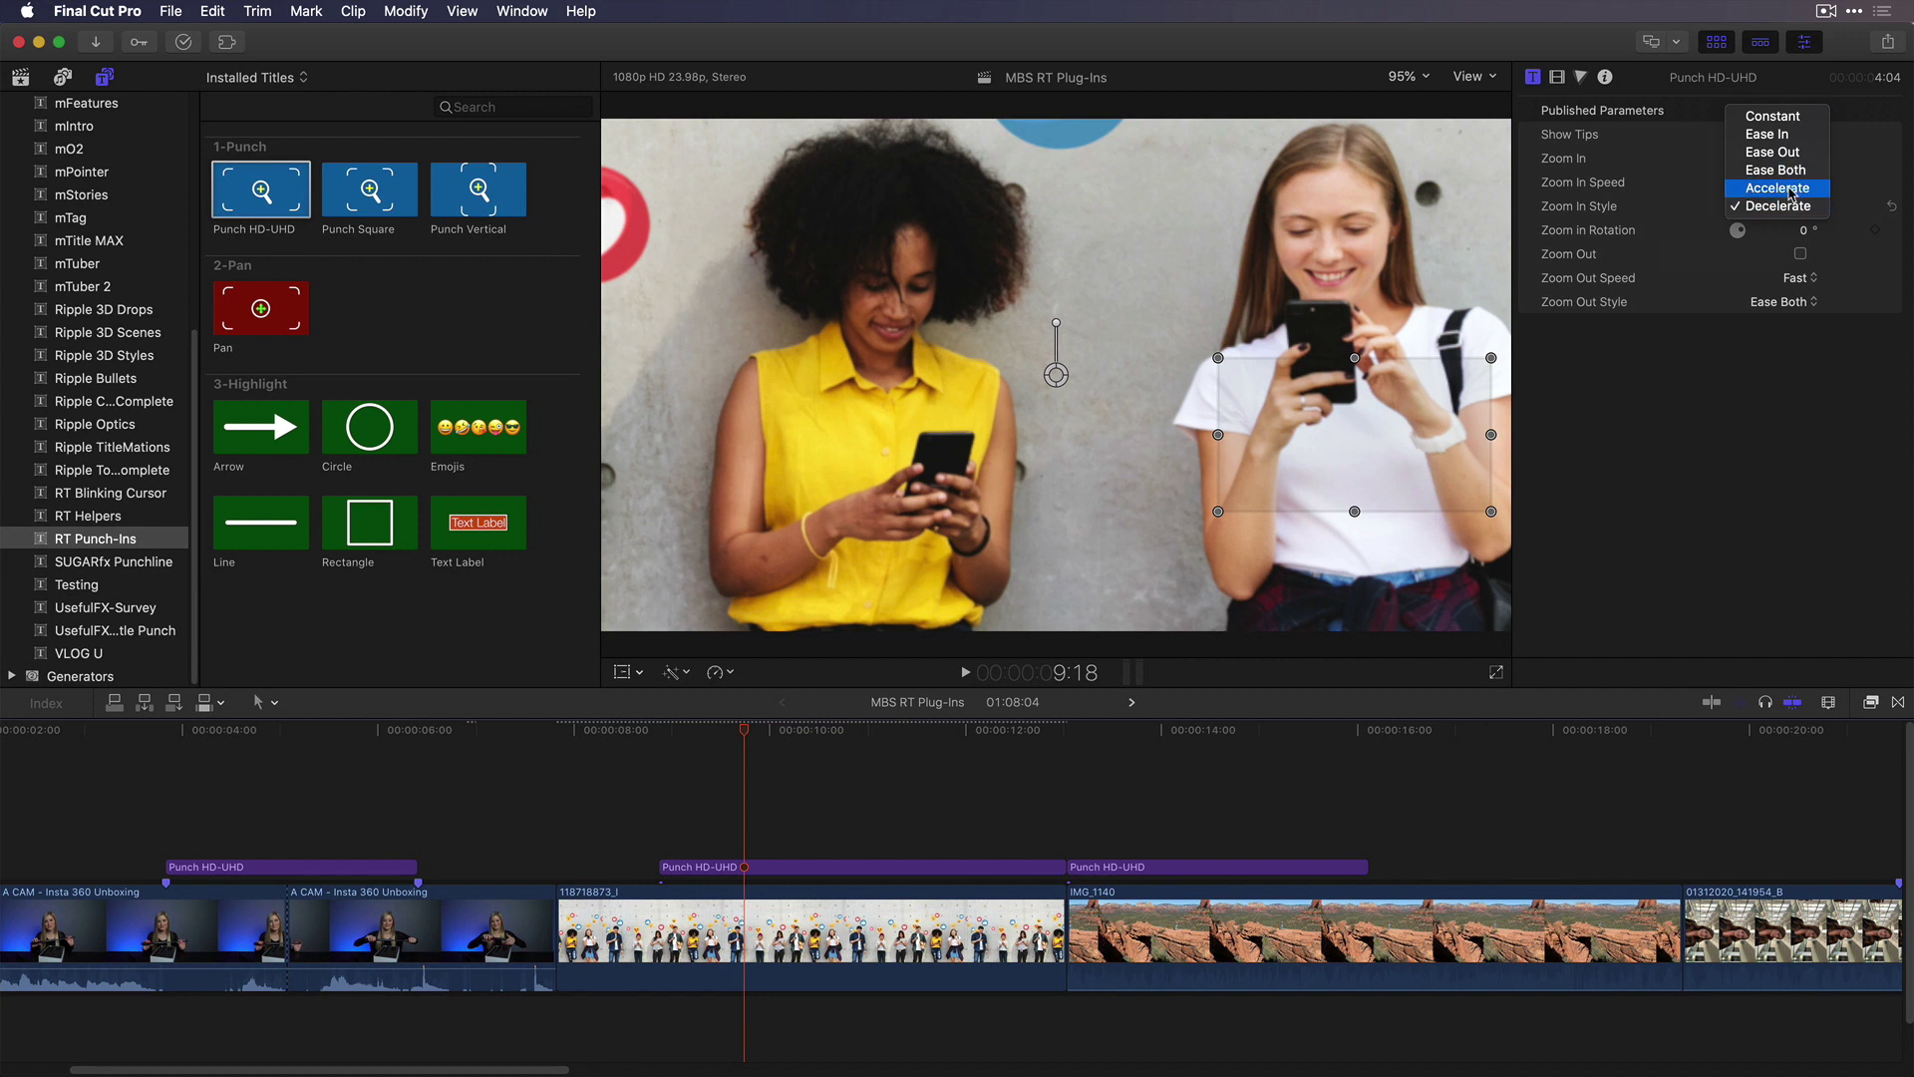
pyautogui.click(1775, 189)
pyautogui.click(658, 736)
pyautogui.press('space')
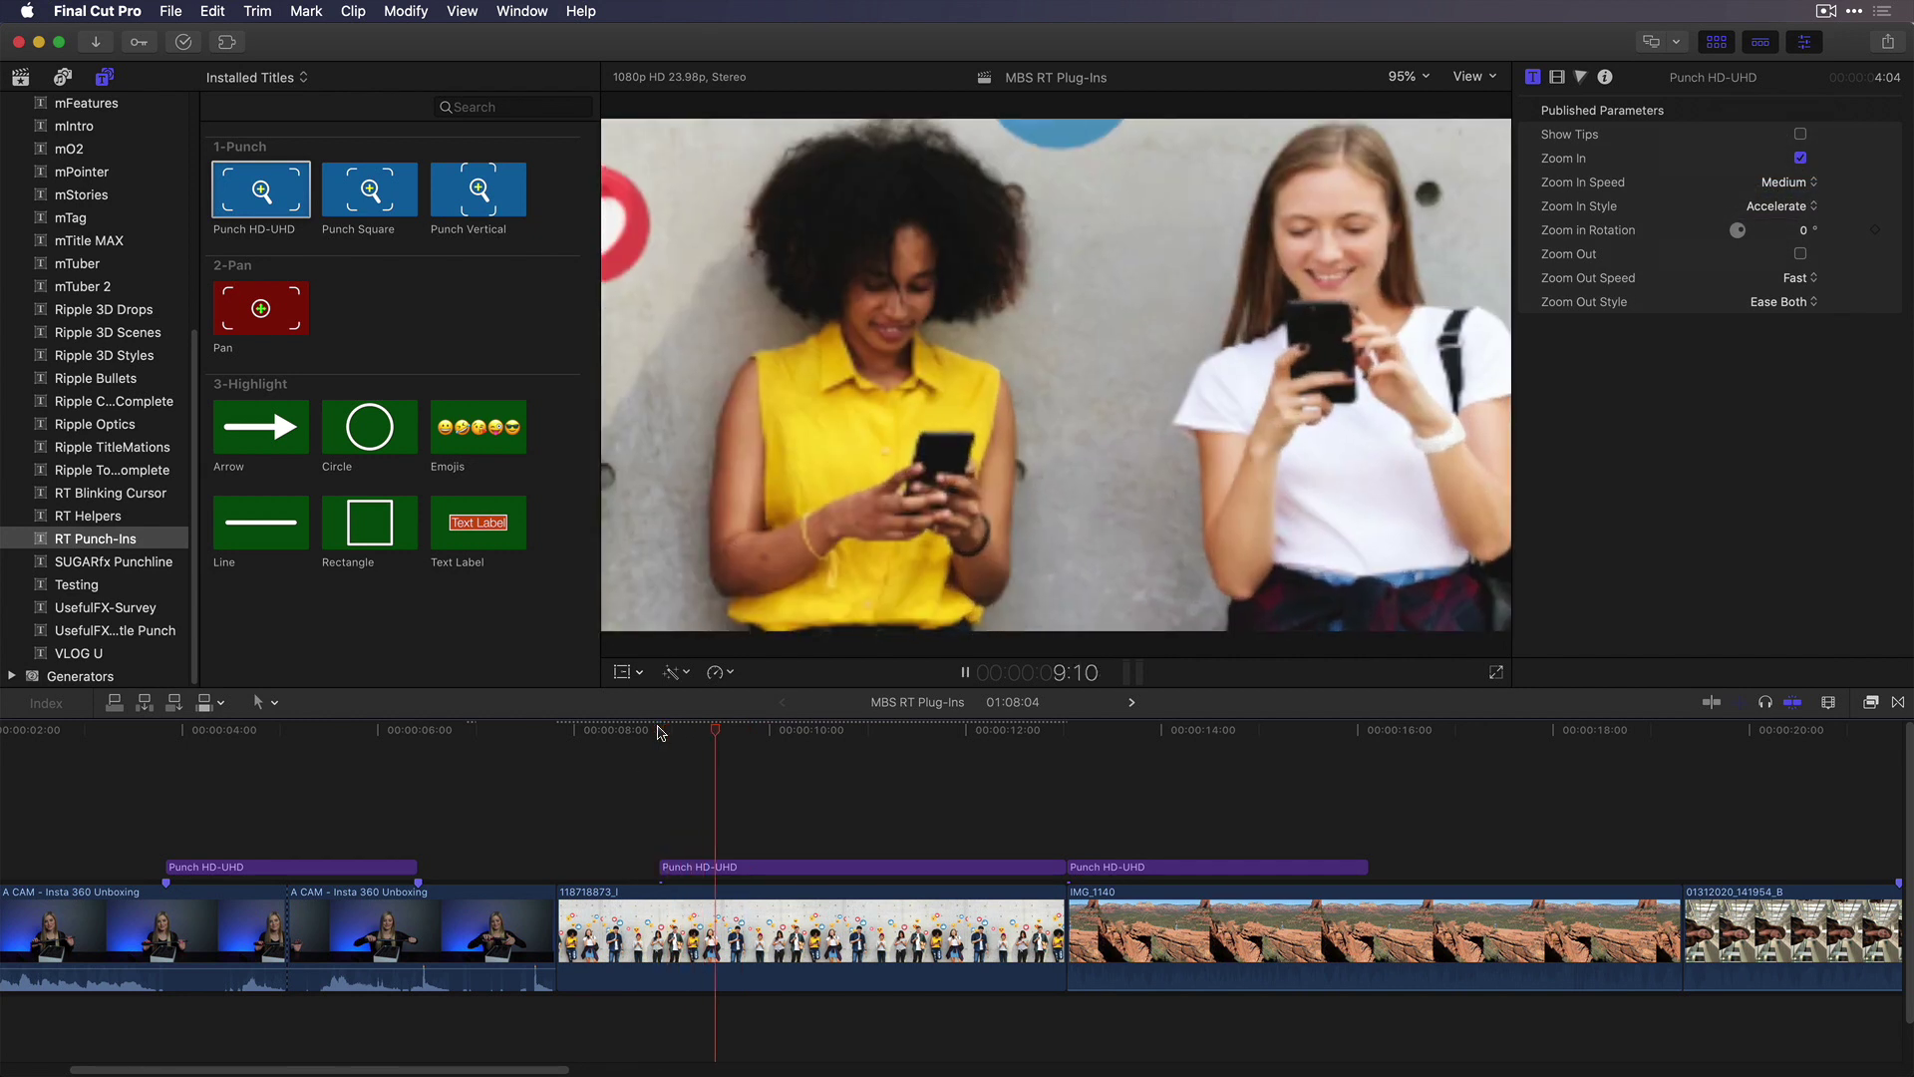
pyautogui.press('space')
pyautogui.click(658, 736)
pyautogui.press('space')
# Try Slow zoom-in speed, then settle on Medium speed with Ease Both style
pyautogui.click(1795, 184)
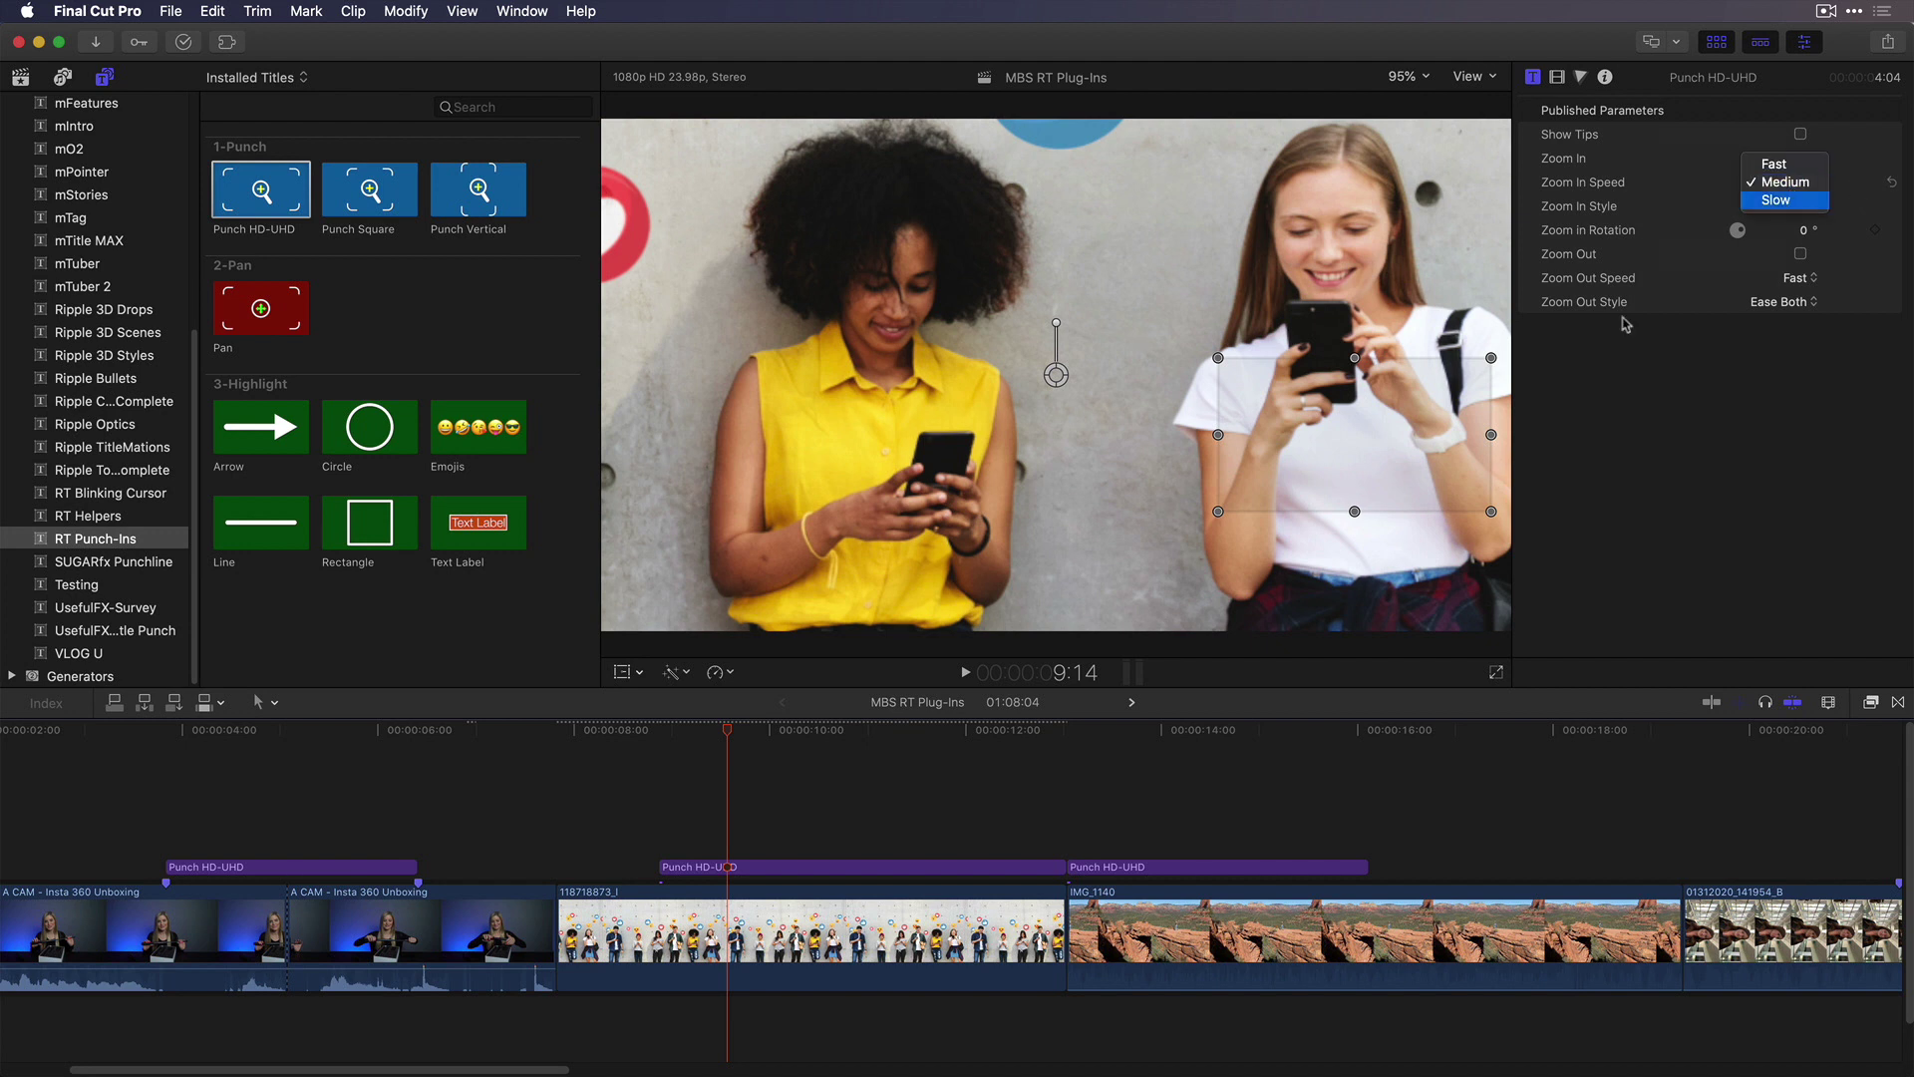
pyautogui.click(1789, 163)
pyautogui.click(658, 736)
pyautogui.press('space')
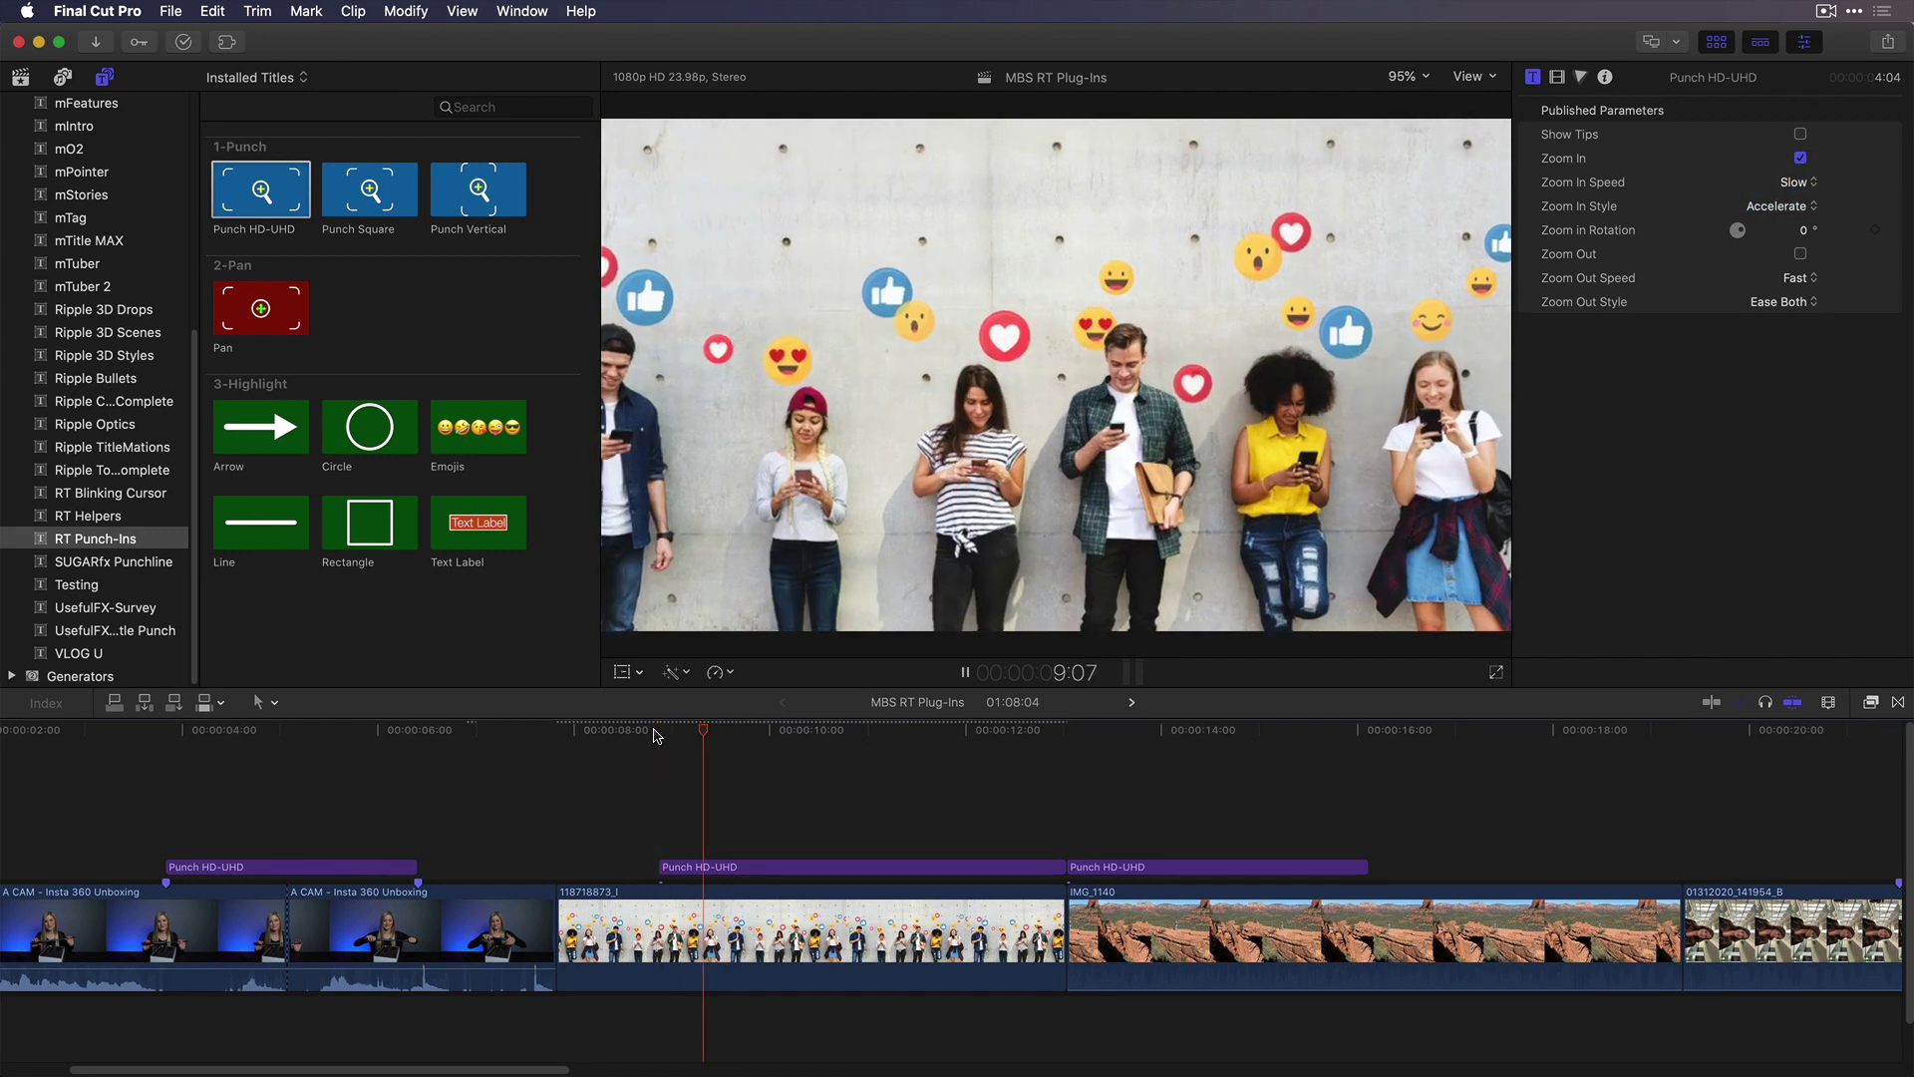
pyautogui.press('space')
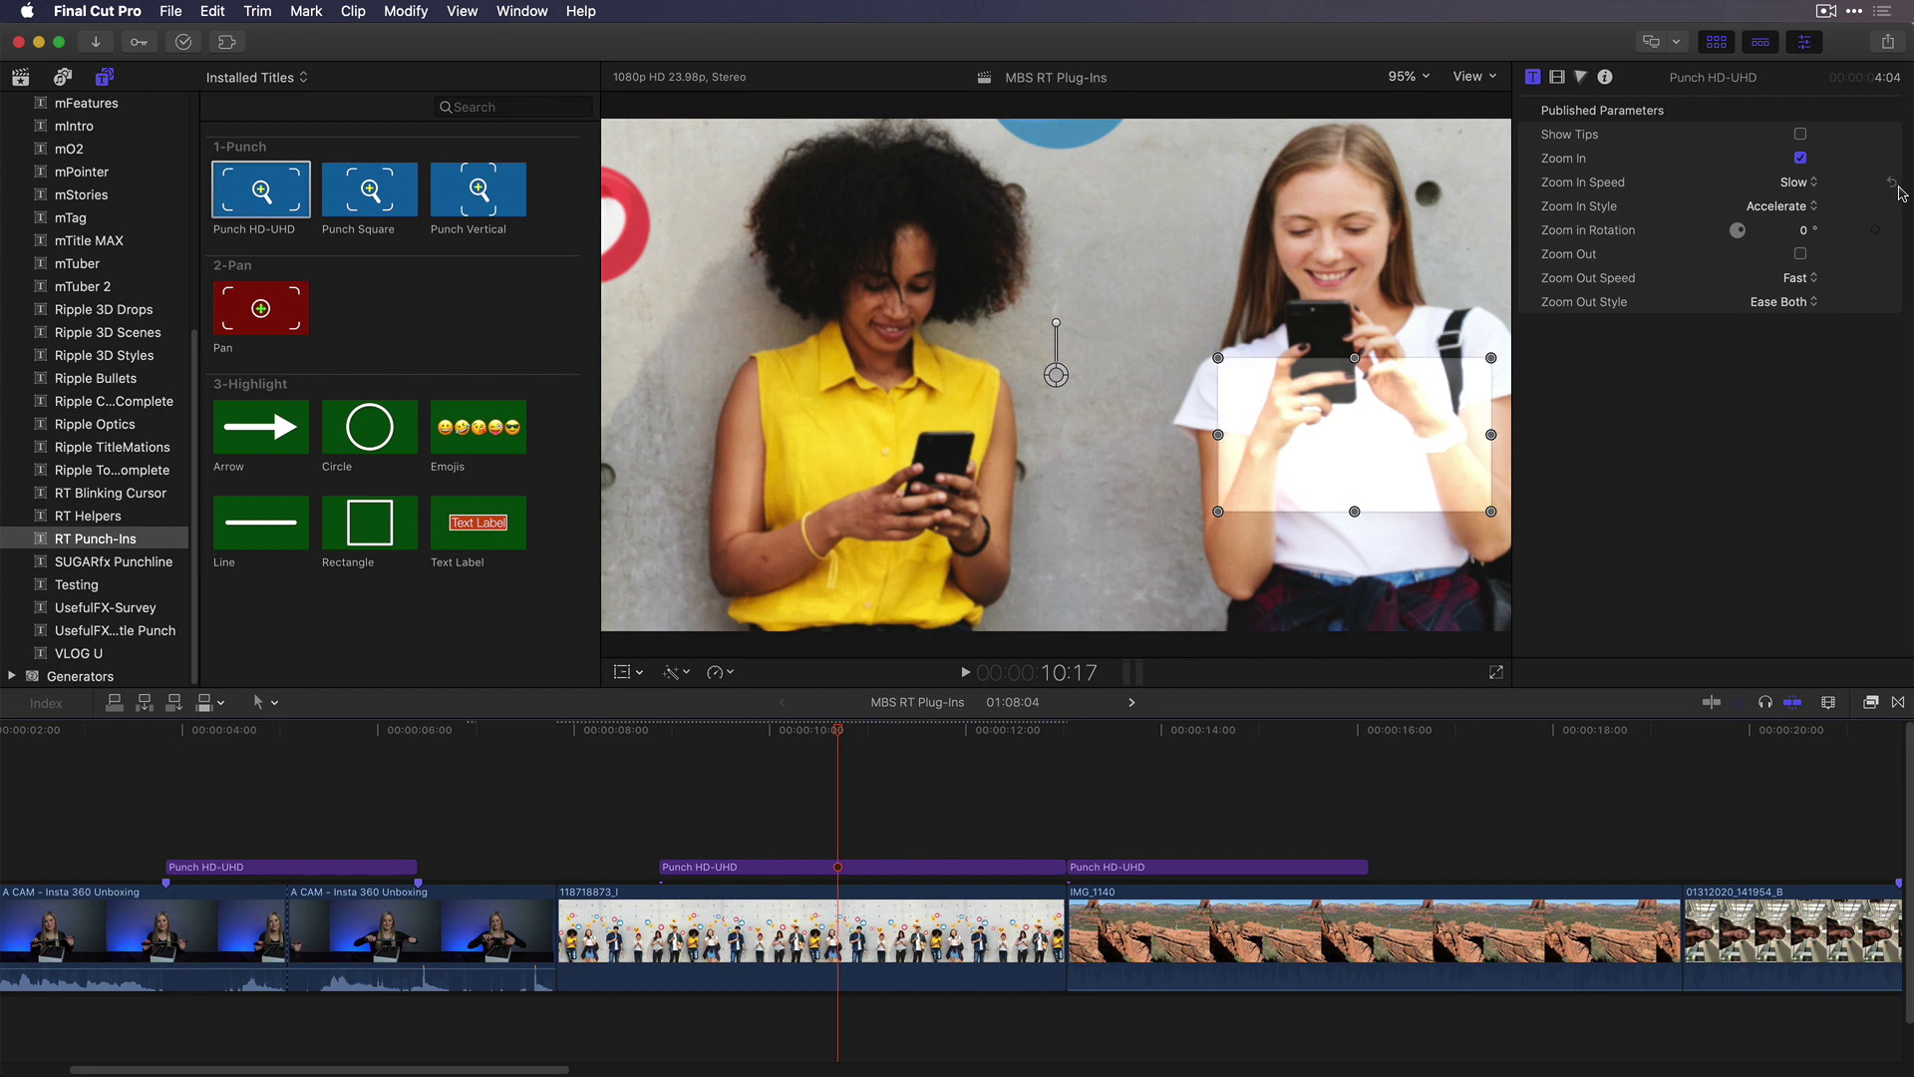
pyautogui.click(1789, 185)
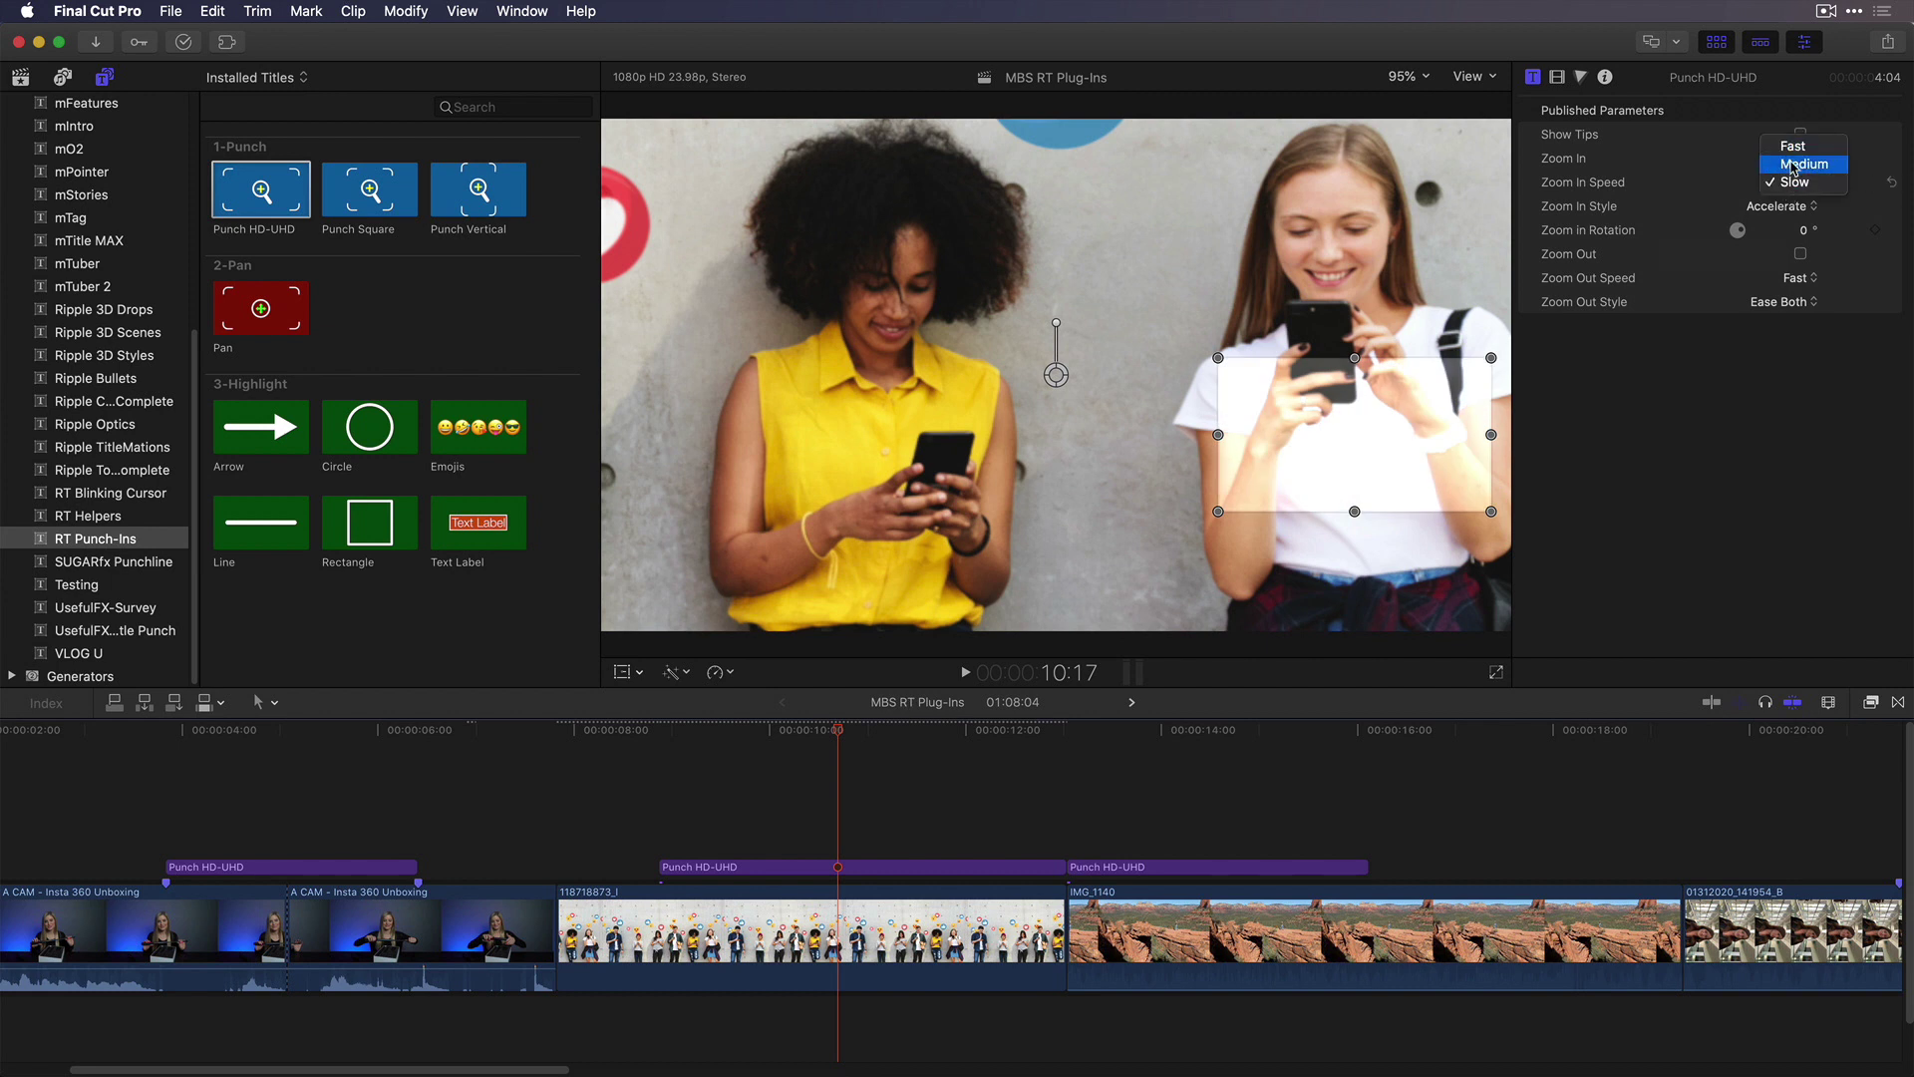
pyautogui.click(1787, 211)
pyautogui.click(1782, 210)
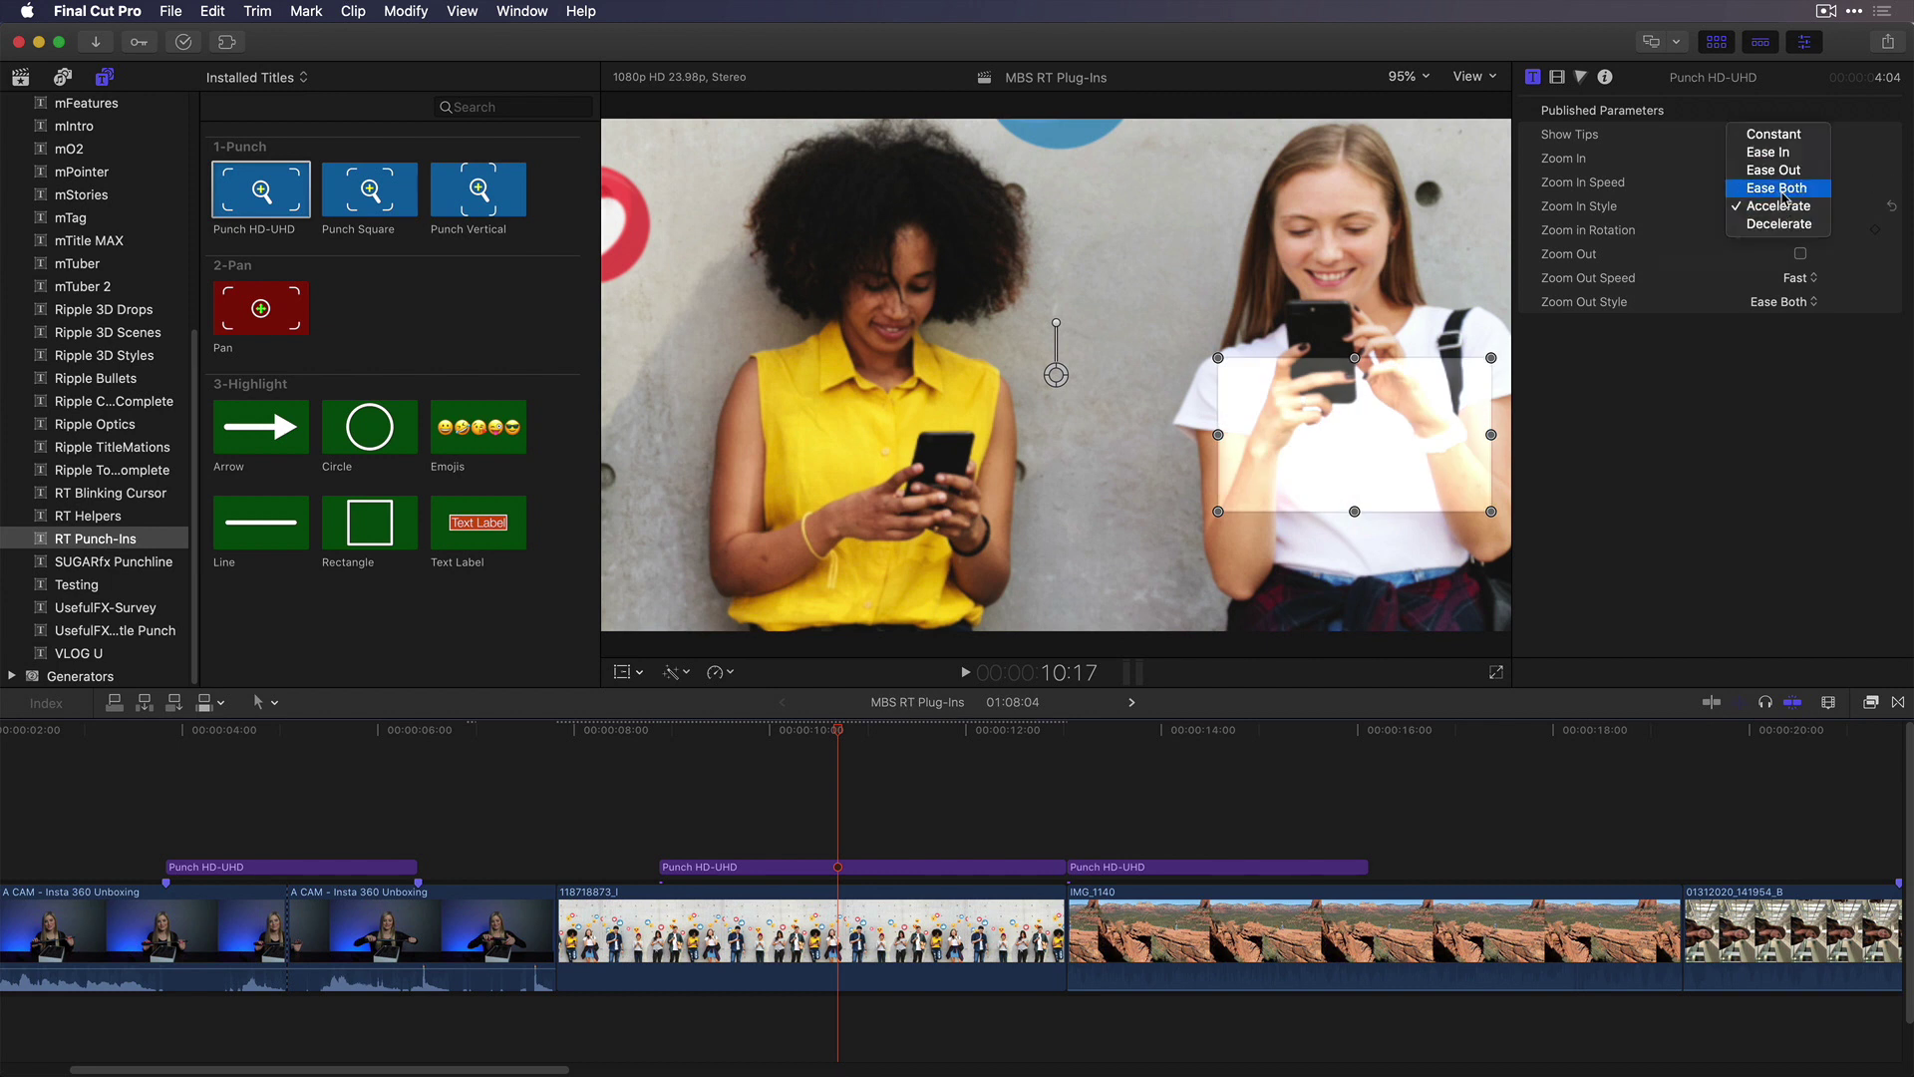
pyautogui.click(1779, 189)
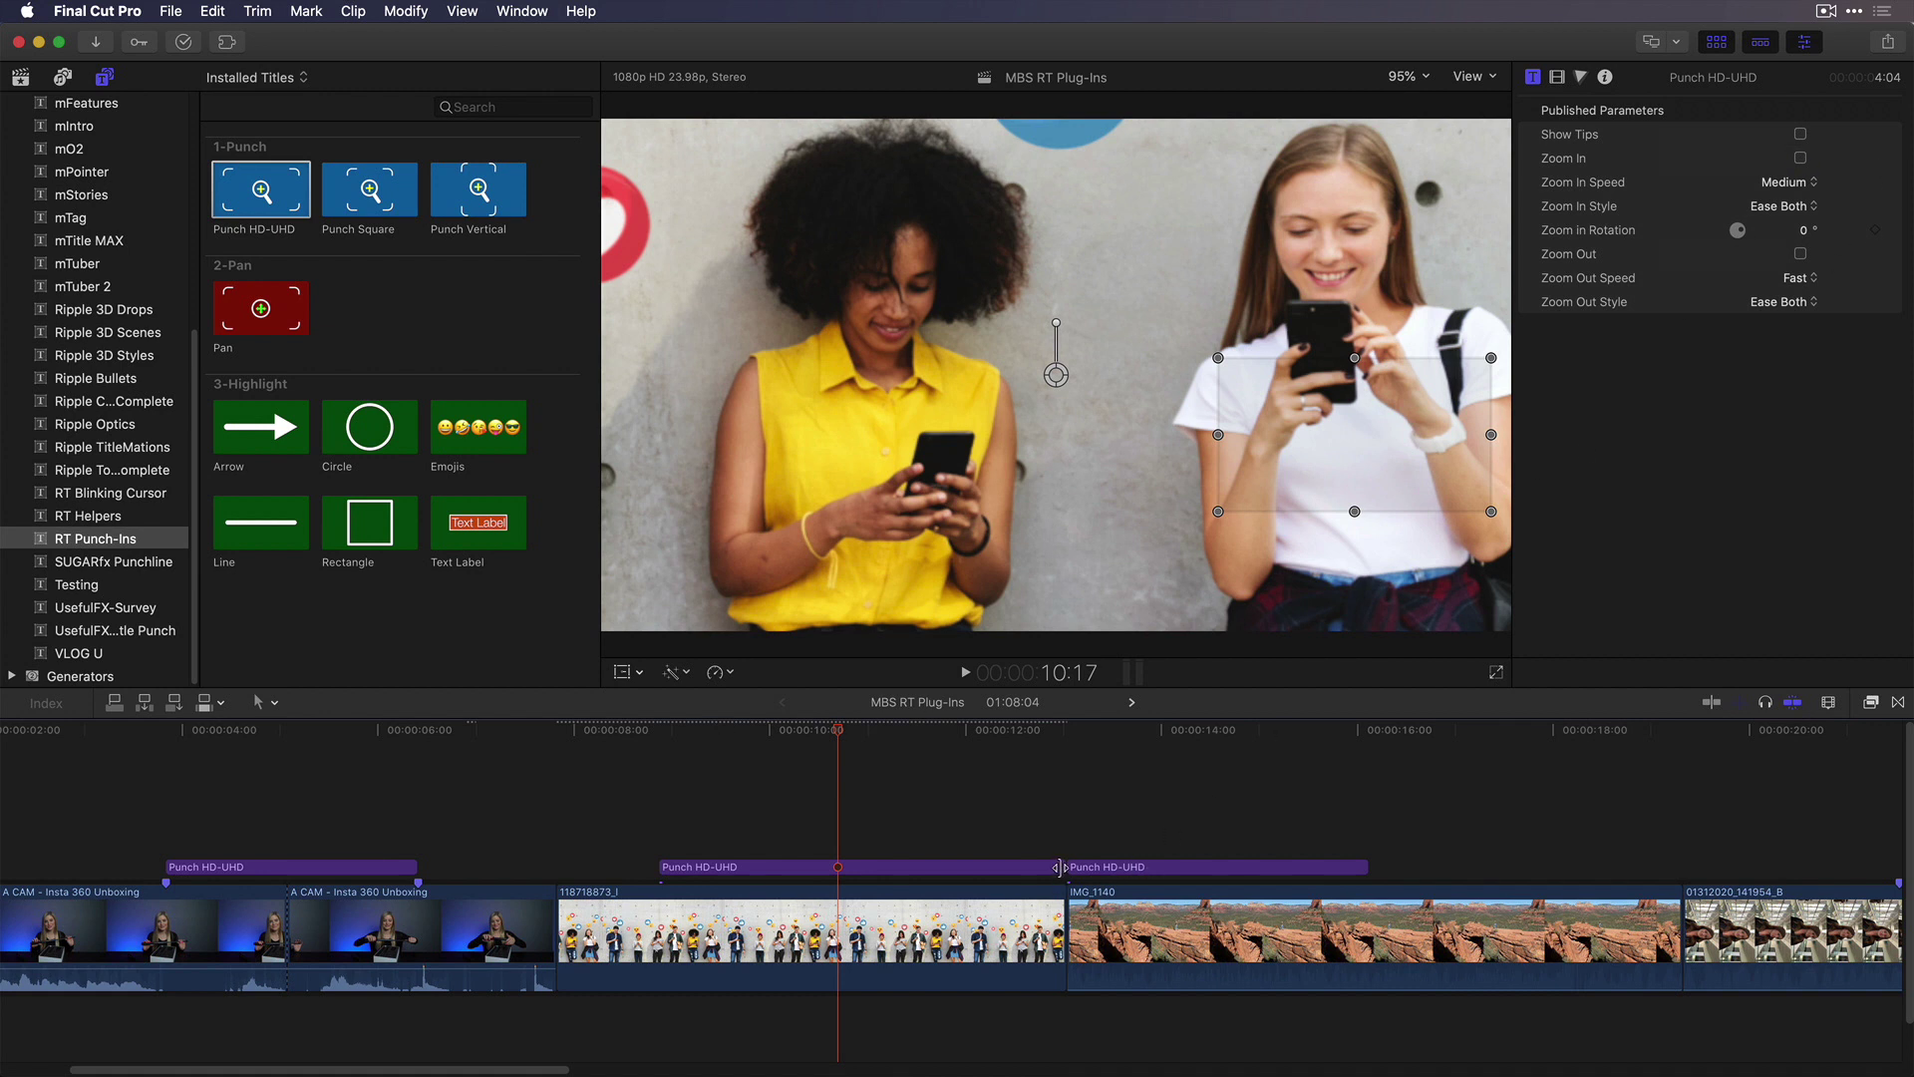
# Shorten the middle Punch HD-UHD title and play it back
pyautogui.moveTo(1060, 866); pyautogui.dragTo(742, 866)
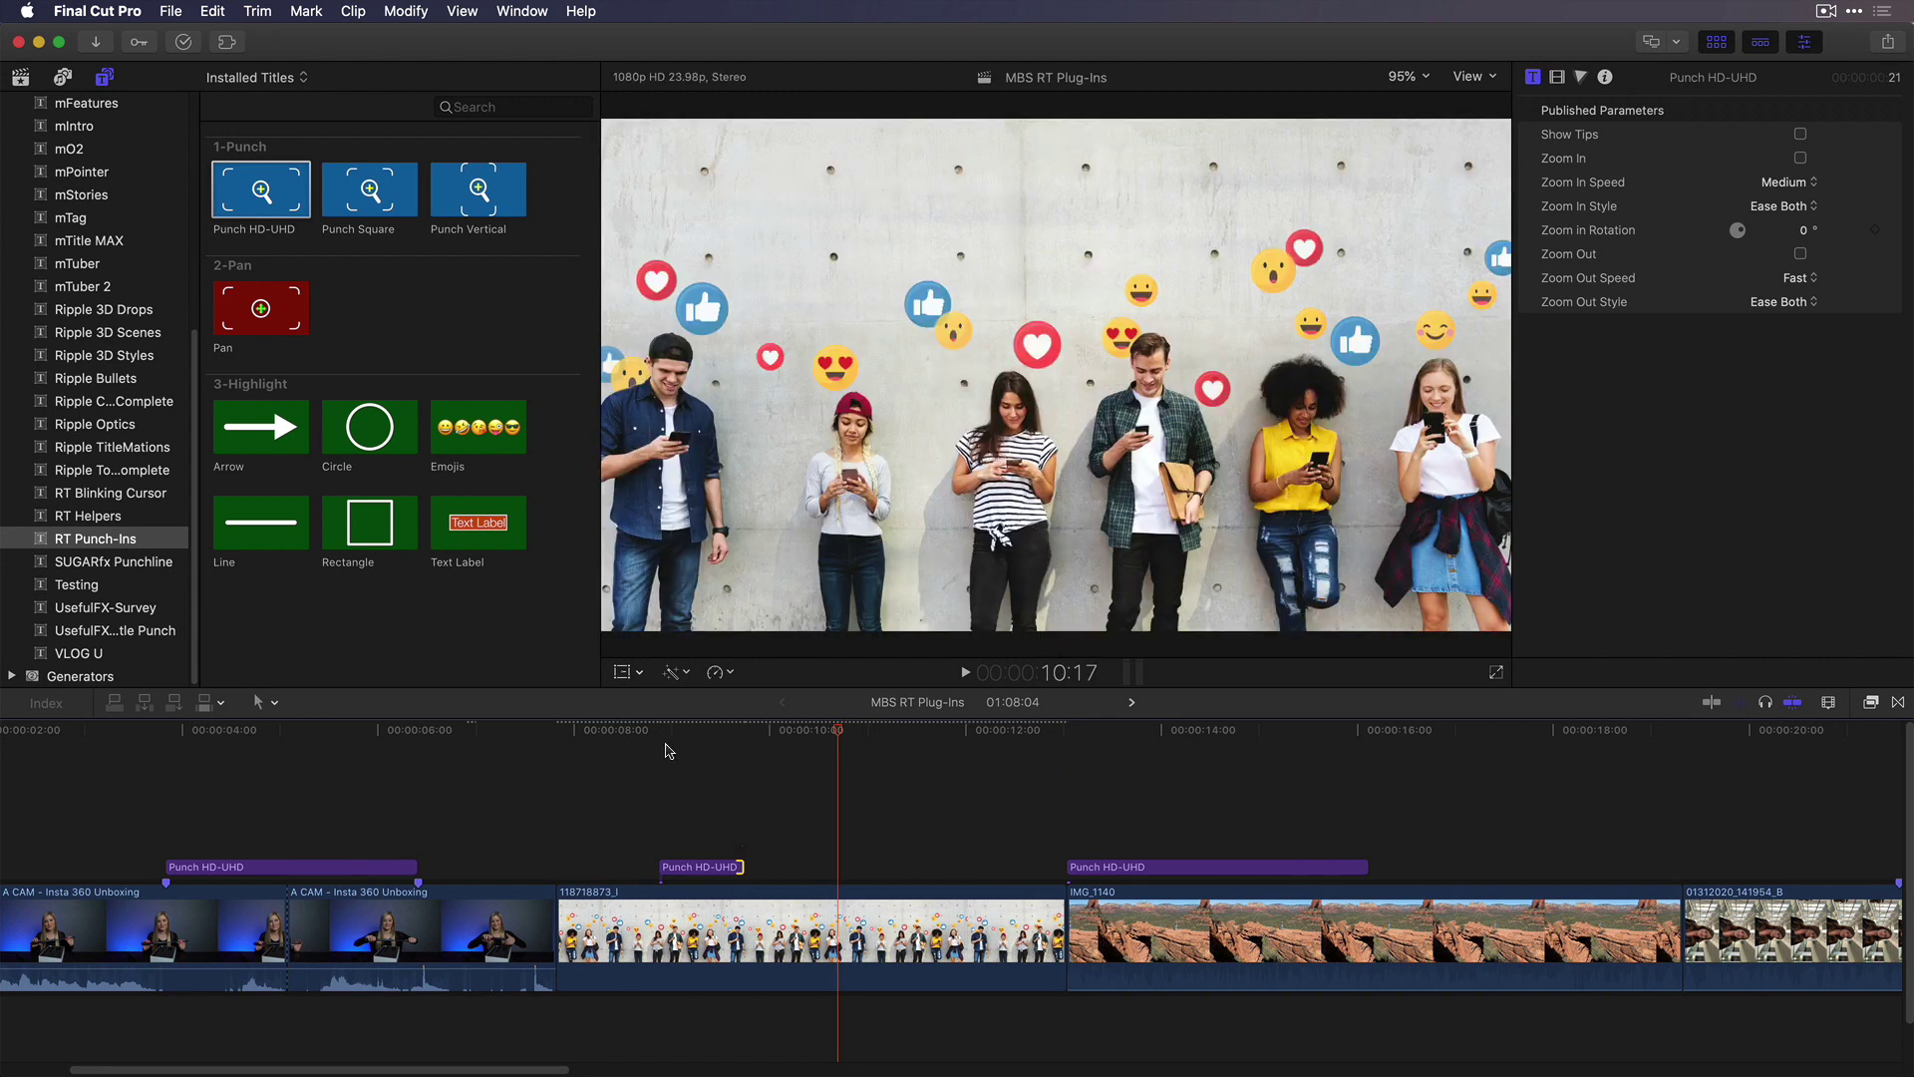
pyautogui.click(654, 731)
pyautogui.press('space')
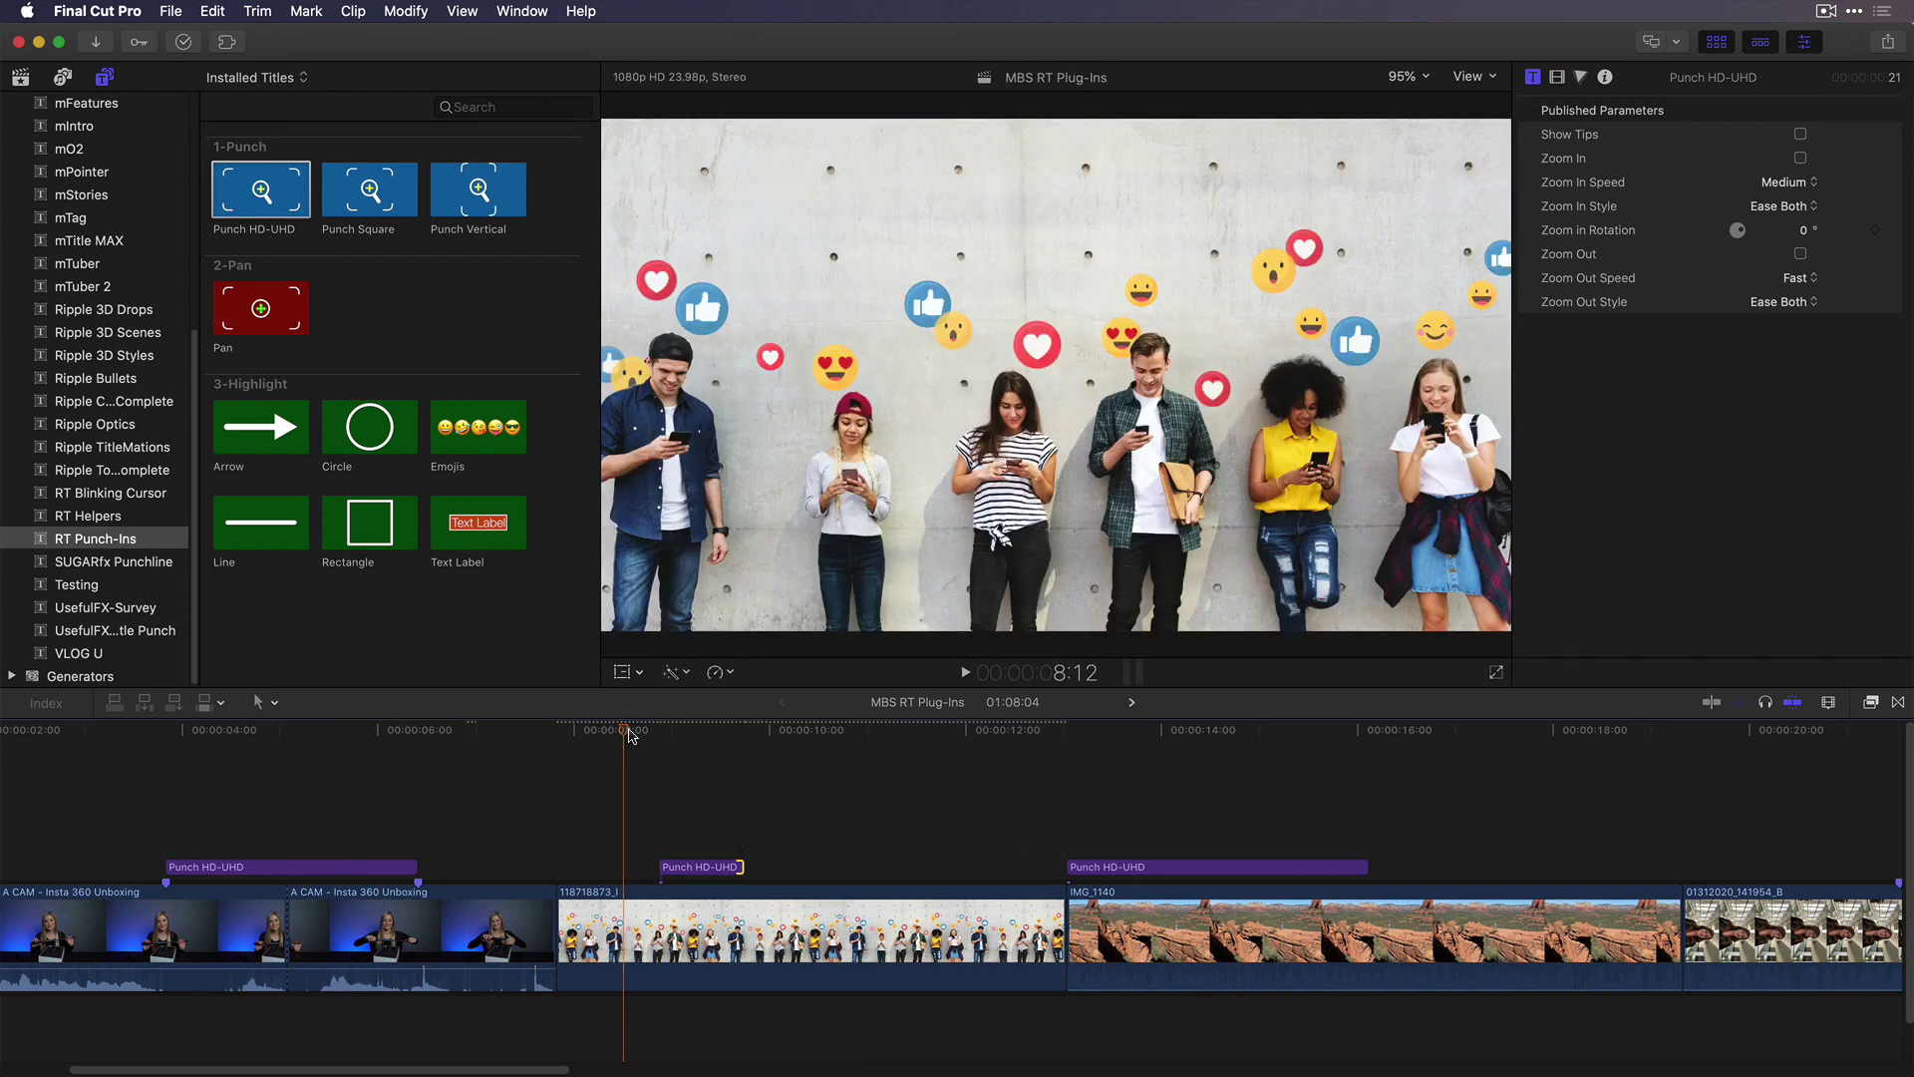
pyautogui.press('space')
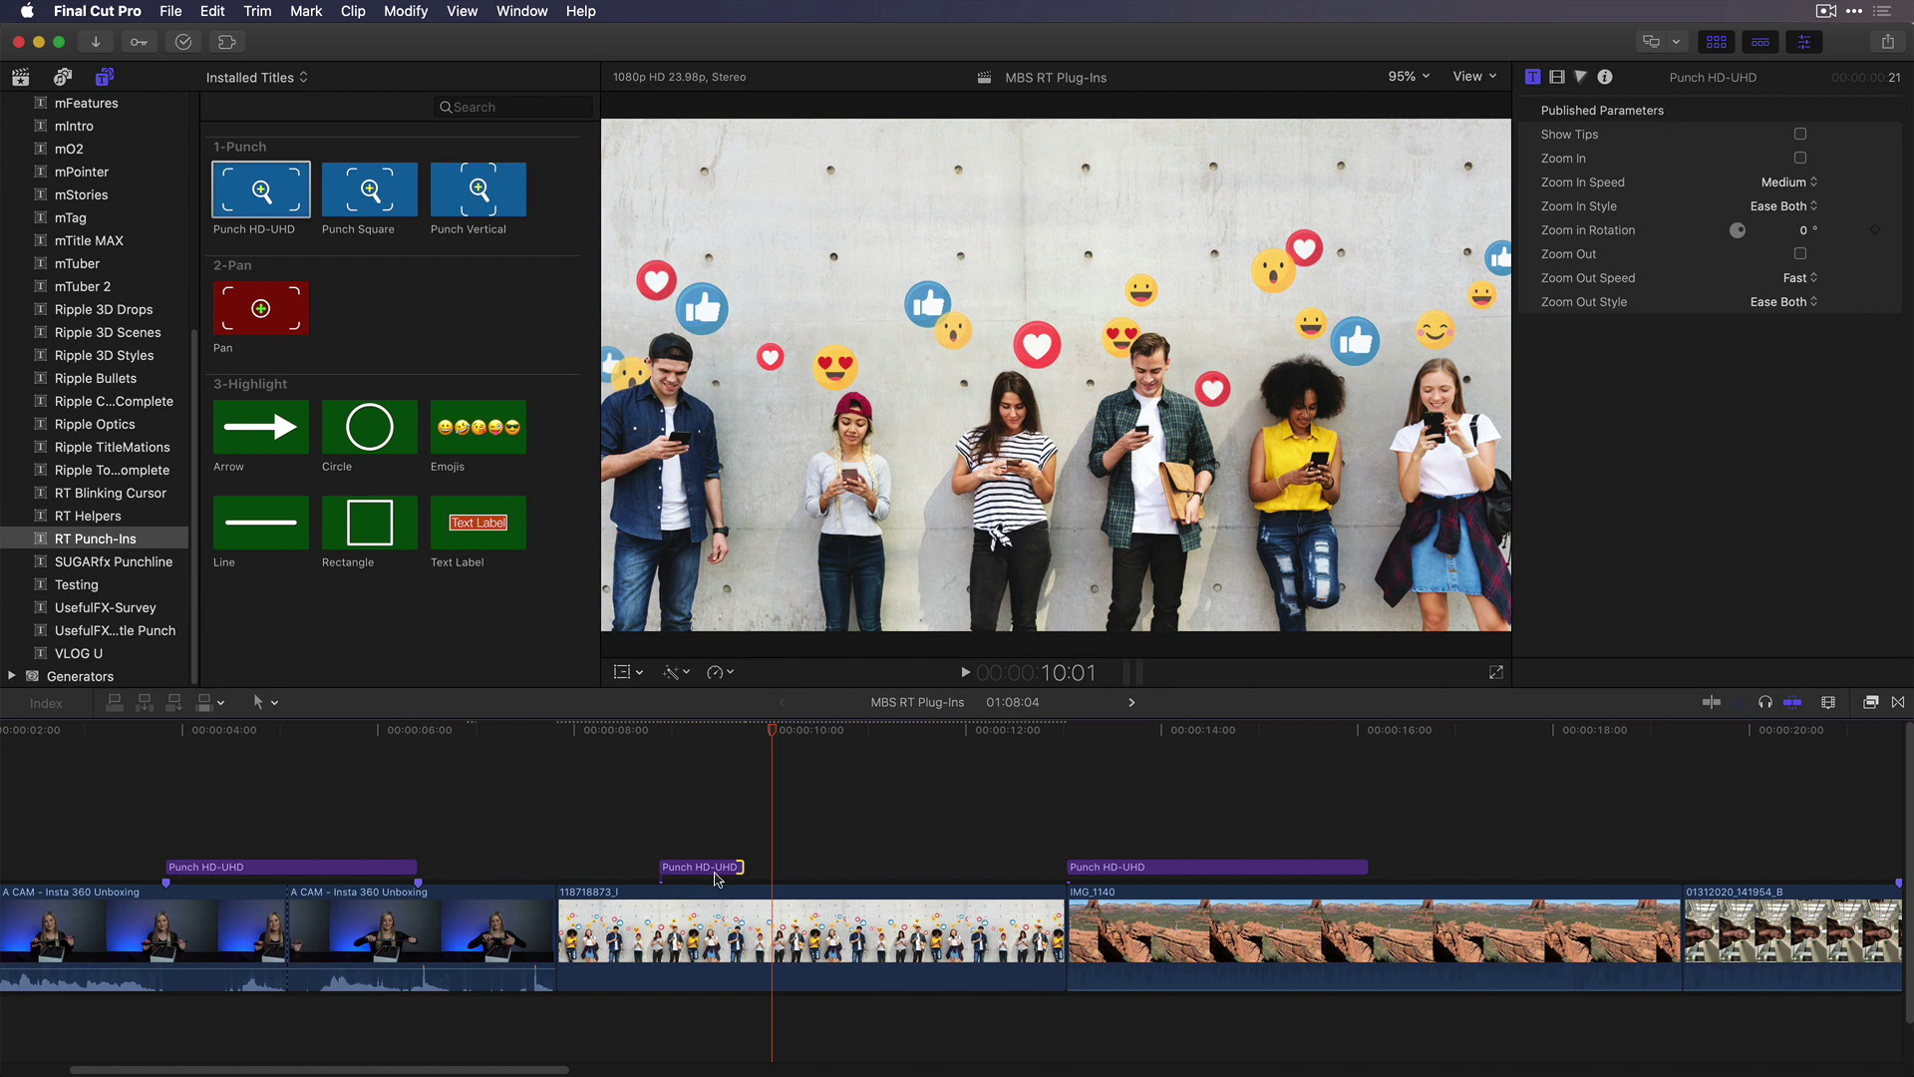
# Duplicate the title twice, reframing copies onto the middle couple and the girl in the cap
pyautogui.click(703, 867)
pyautogui.moveTo(703, 869); pyautogui.dragTo(788, 867)
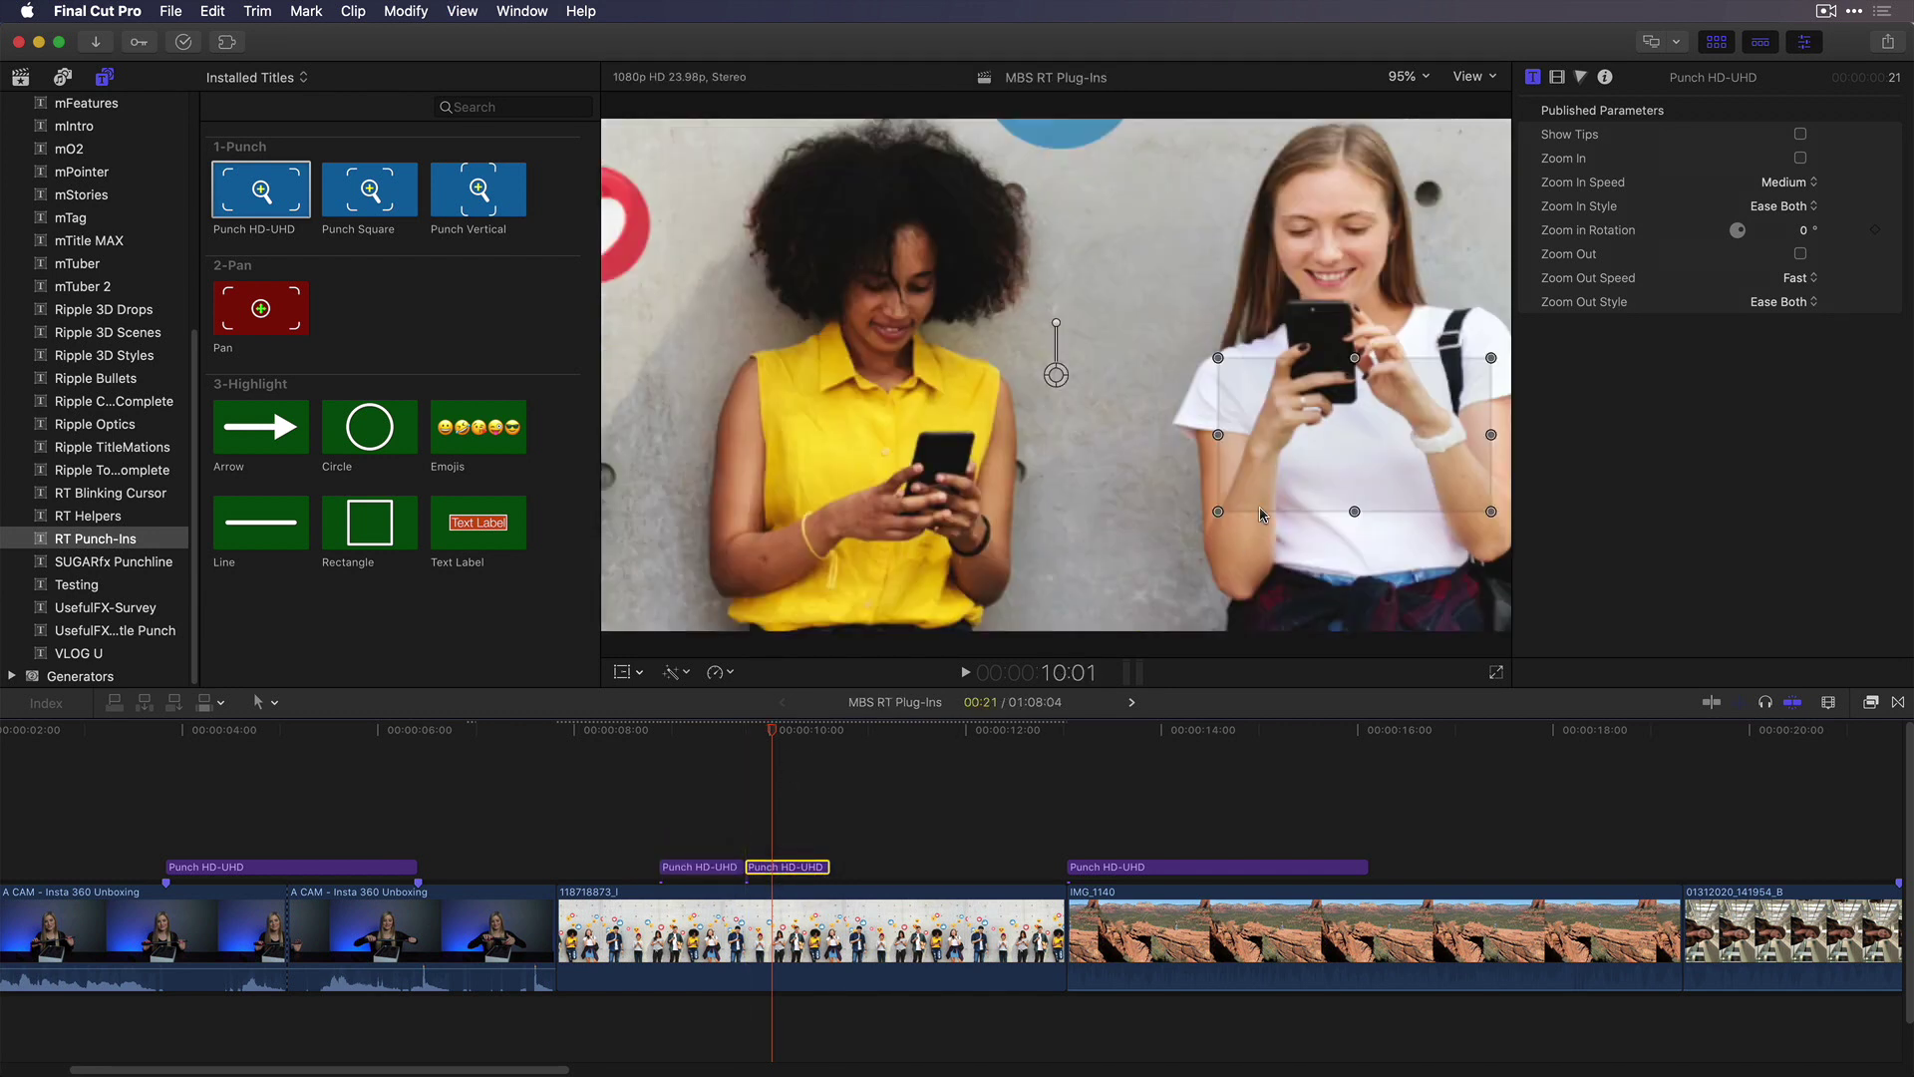
pyautogui.moveTo(1261, 514); pyautogui.dragTo(1053, 413)
pyautogui.click(792, 869)
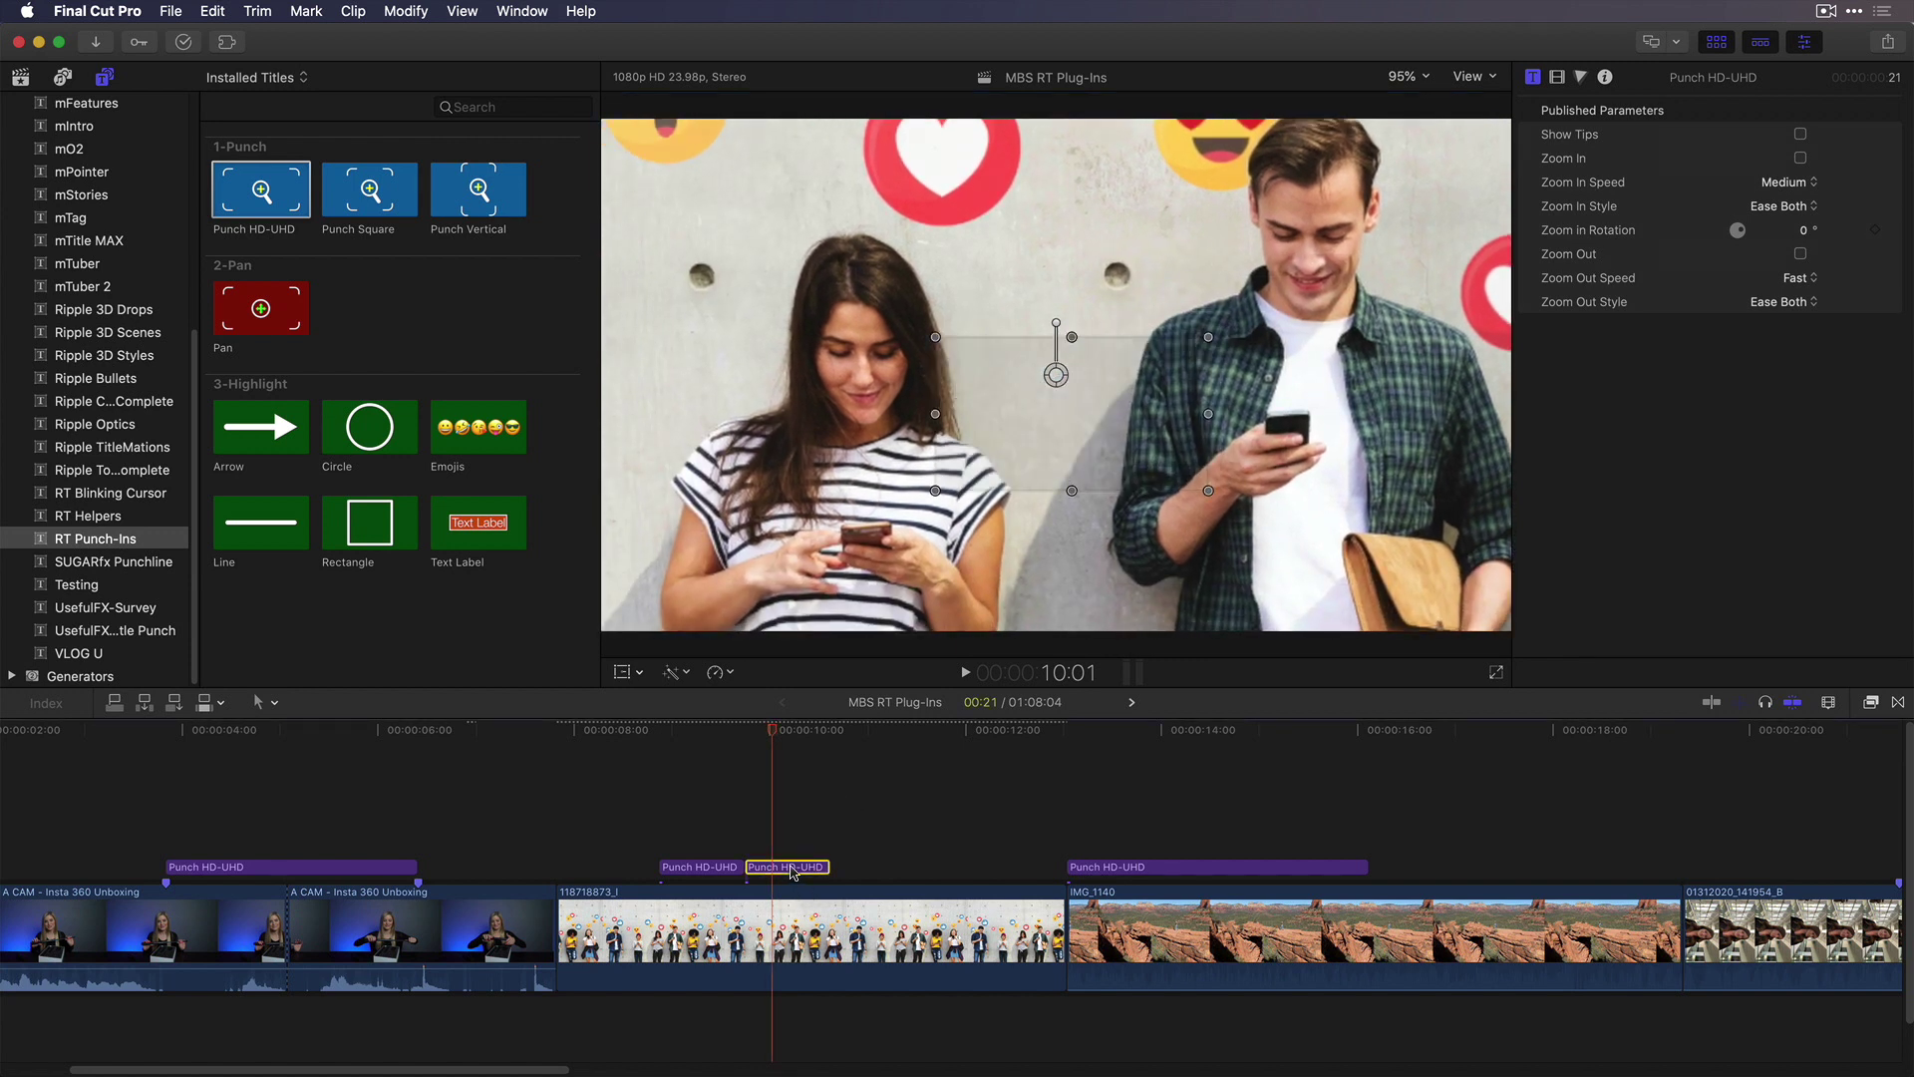
pyautogui.moveTo(792, 869); pyautogui.dragTo(875, 869)
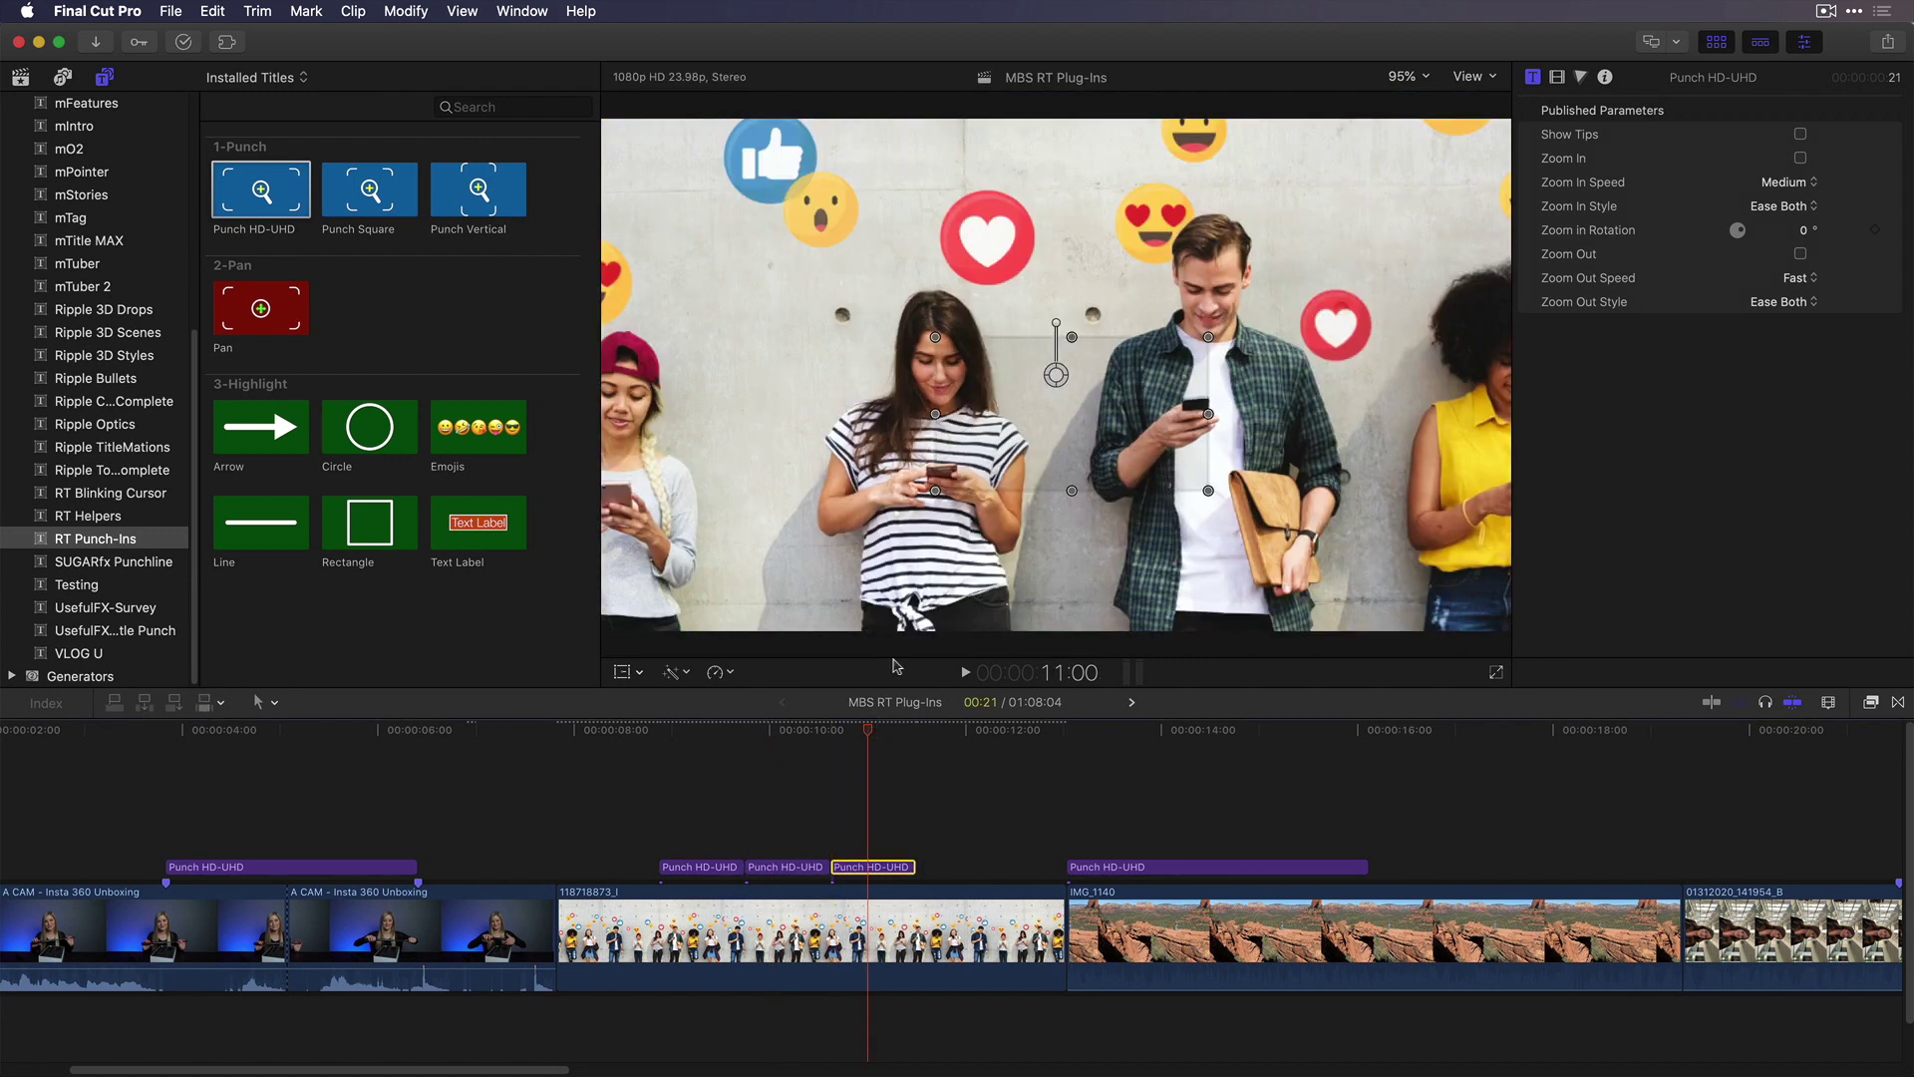
pyautogui.moveTo(962, 389); pyautogui.dragTo(807, 406)
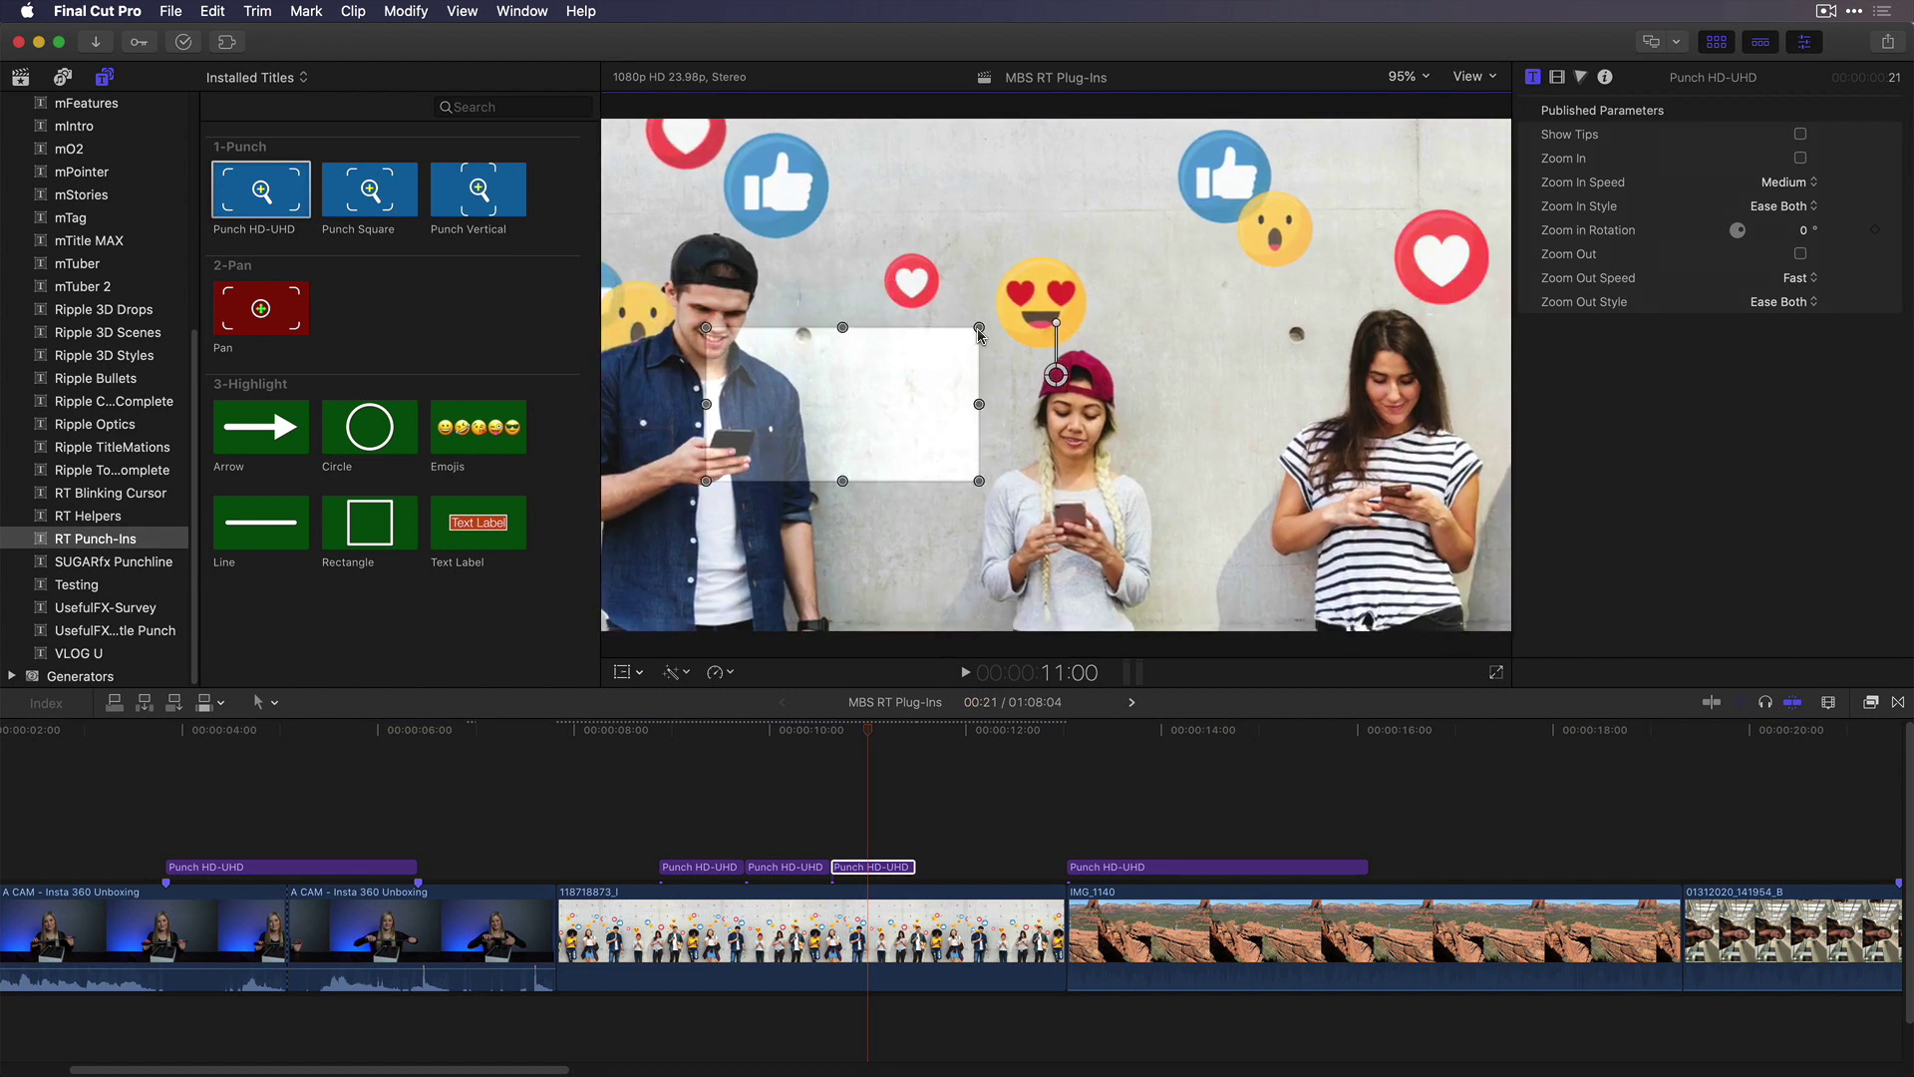
pyautogui.moveTo(857, 375); pyautogui.dragTo(810, 390)
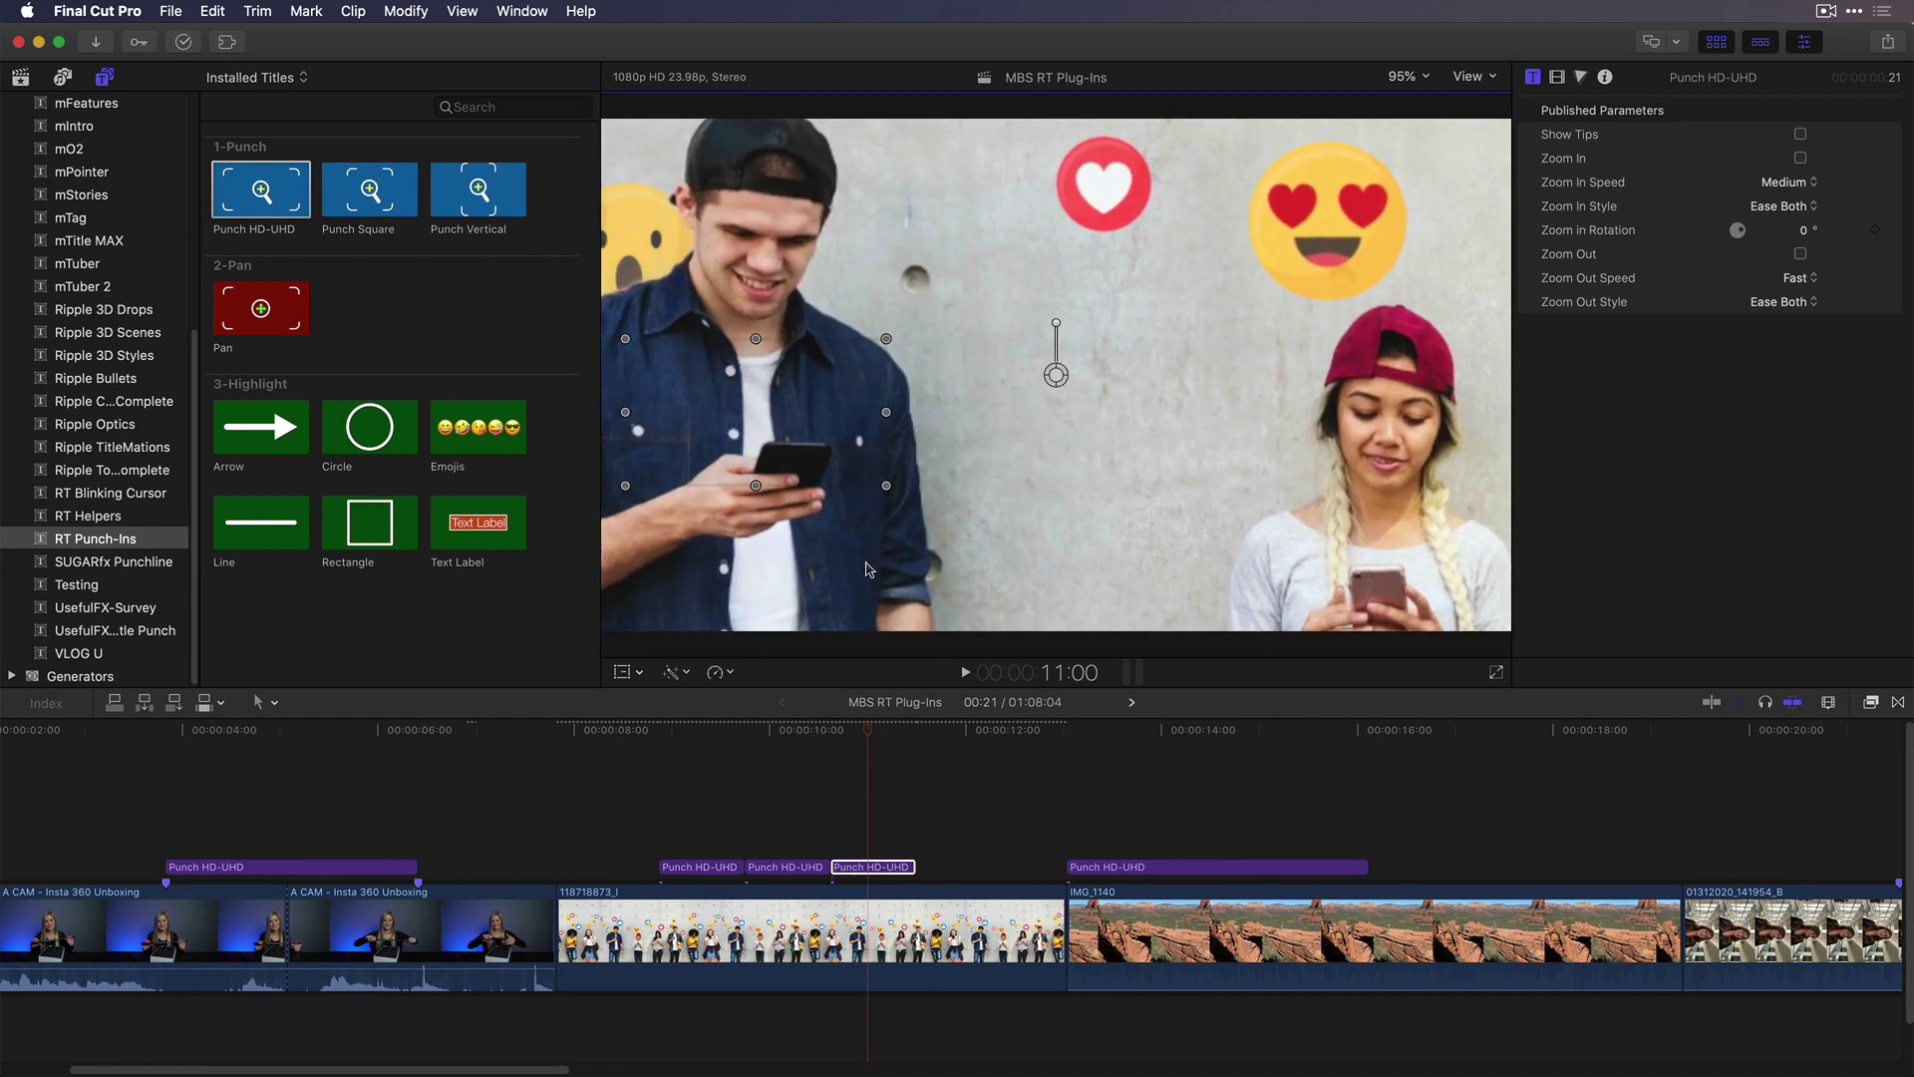
pyautogui.click(613, 743)
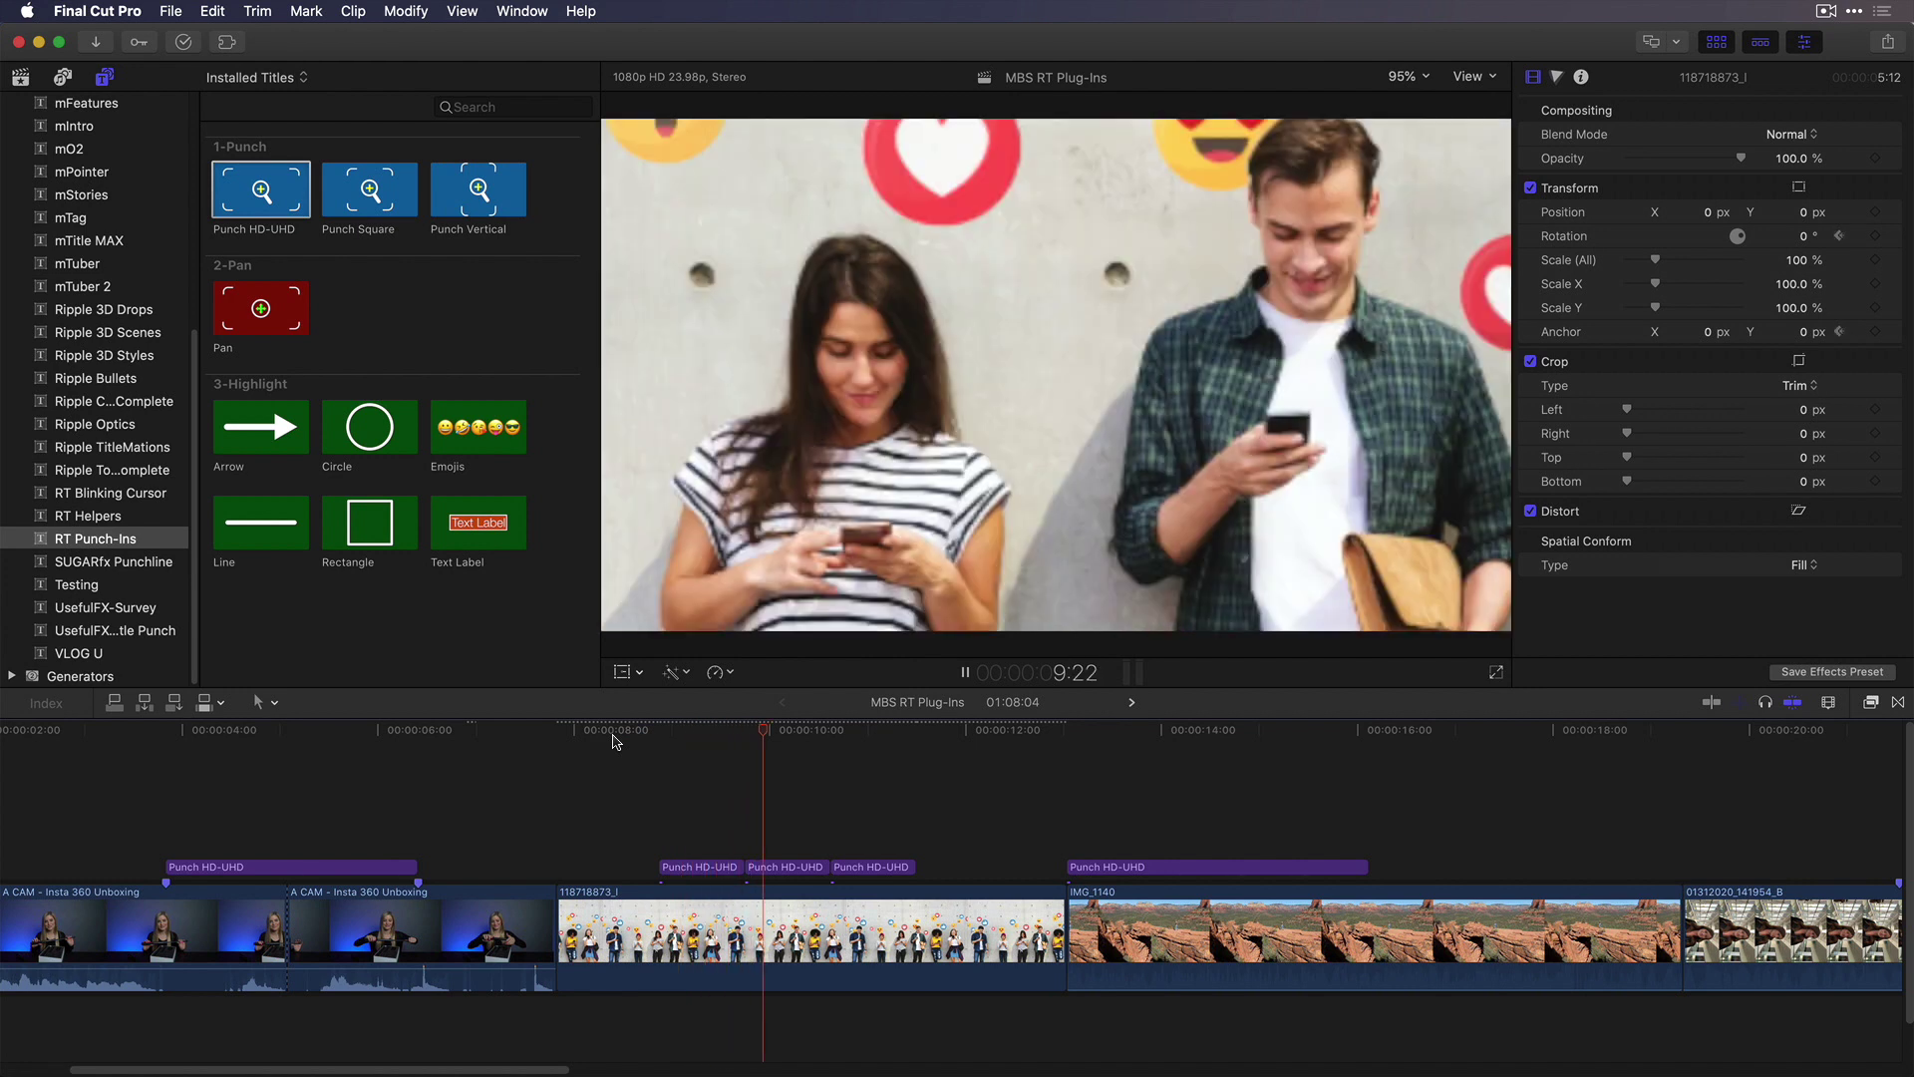
# Tilt the first and third punch-in zooms slightly and play them through
pyautogui.press('space')
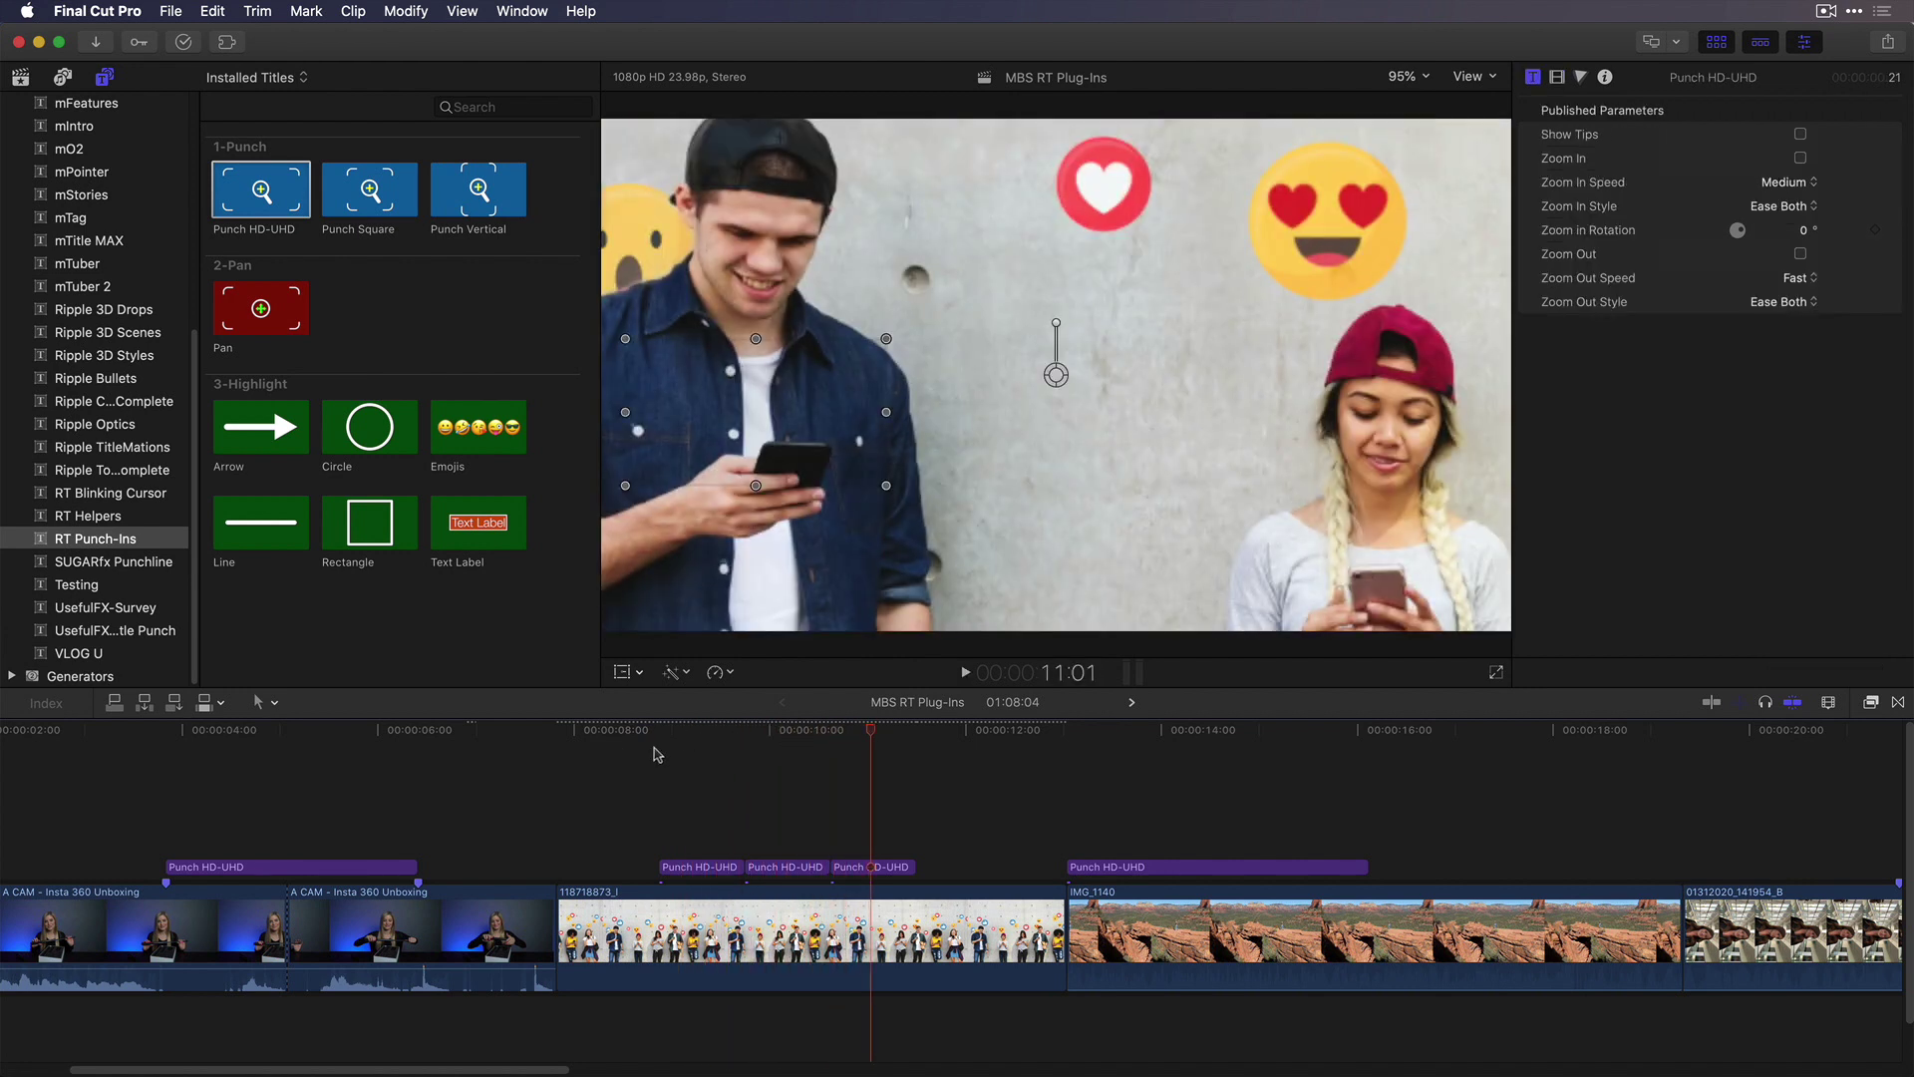
pyautogui.click(722, 736)
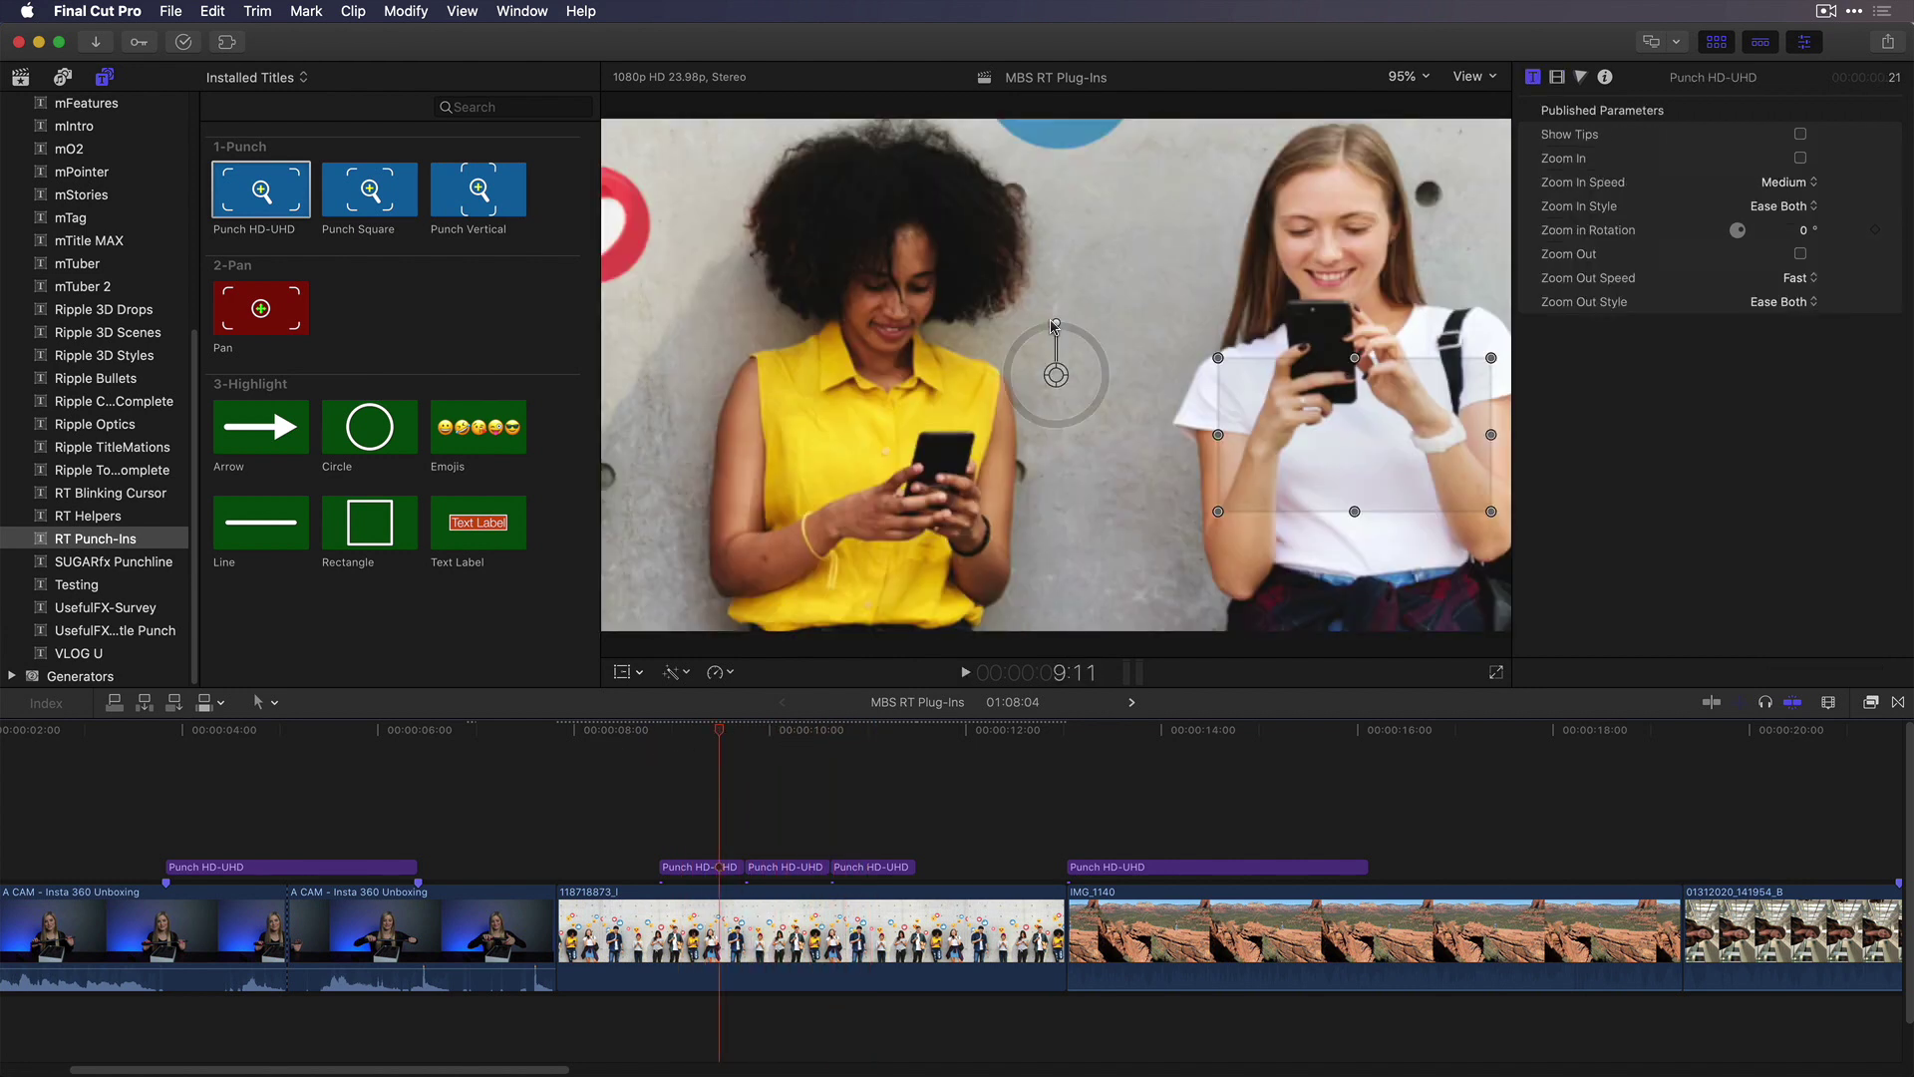
pyautogui.moveTo(1055, 322); pyautogui.dragTo(1044, 321)
pyautogui.click(879, 734)
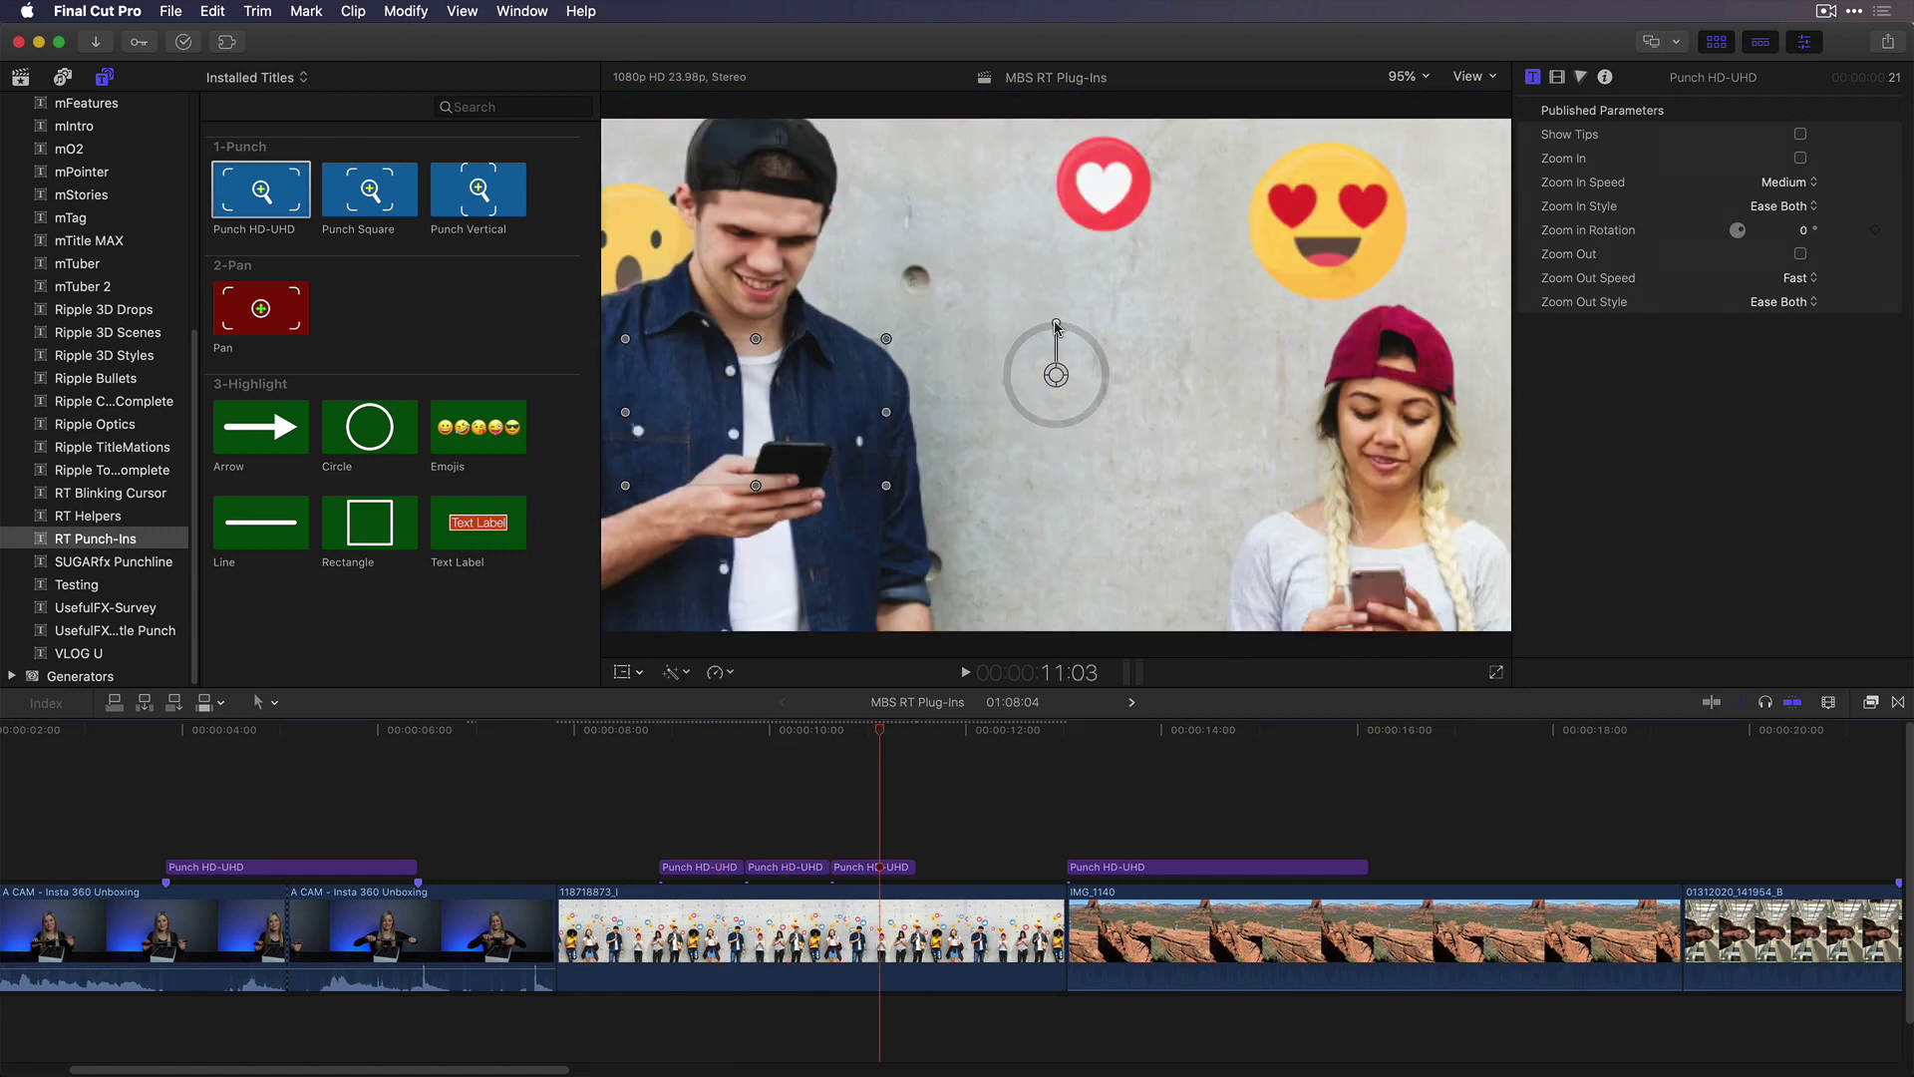
pyautogui.click(615, 732)
pyautogui.press('space')
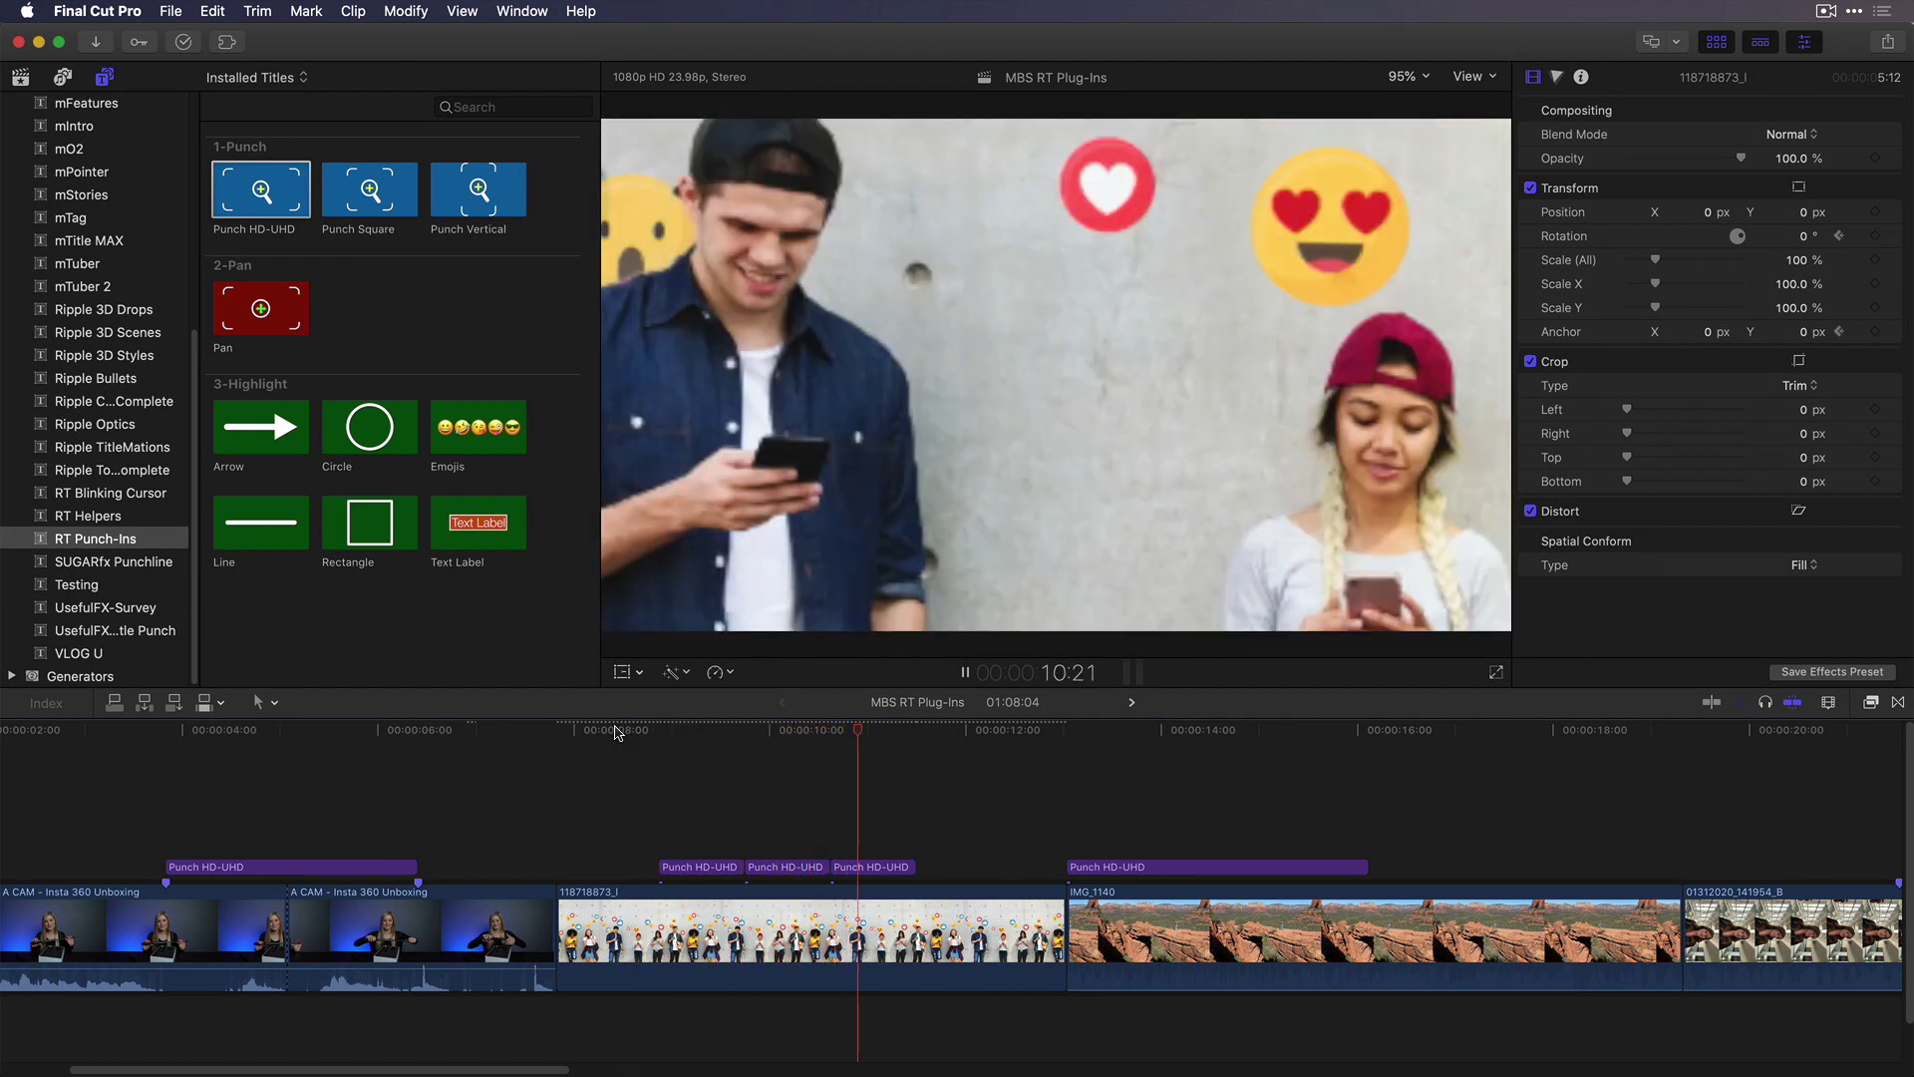
pyautogui.press('space')
# Group the three punch-in titles into one storyline, shift it slightly later, and replay
pyautogui.moveTo(671, 796); pyautogui.dragTo(845, 875)
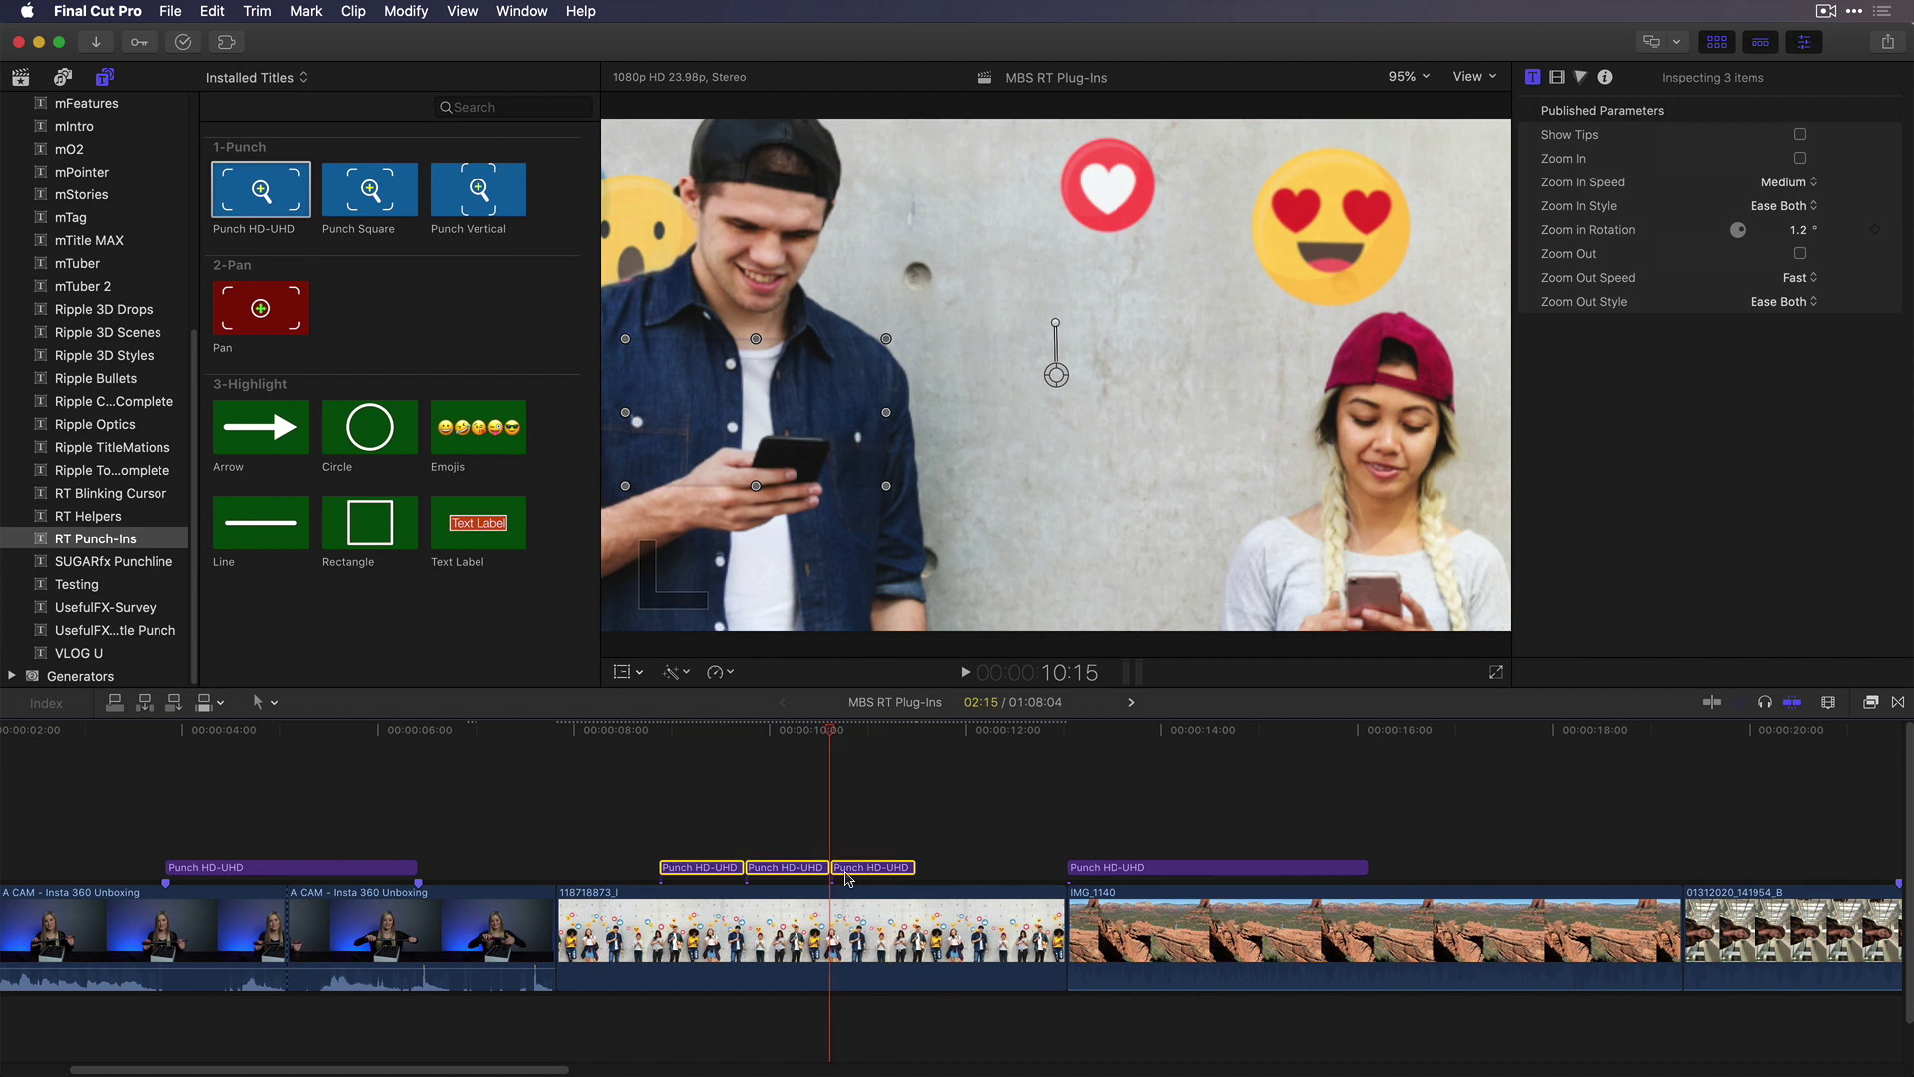
pyautogui.hotkey('ctrl', 'v')
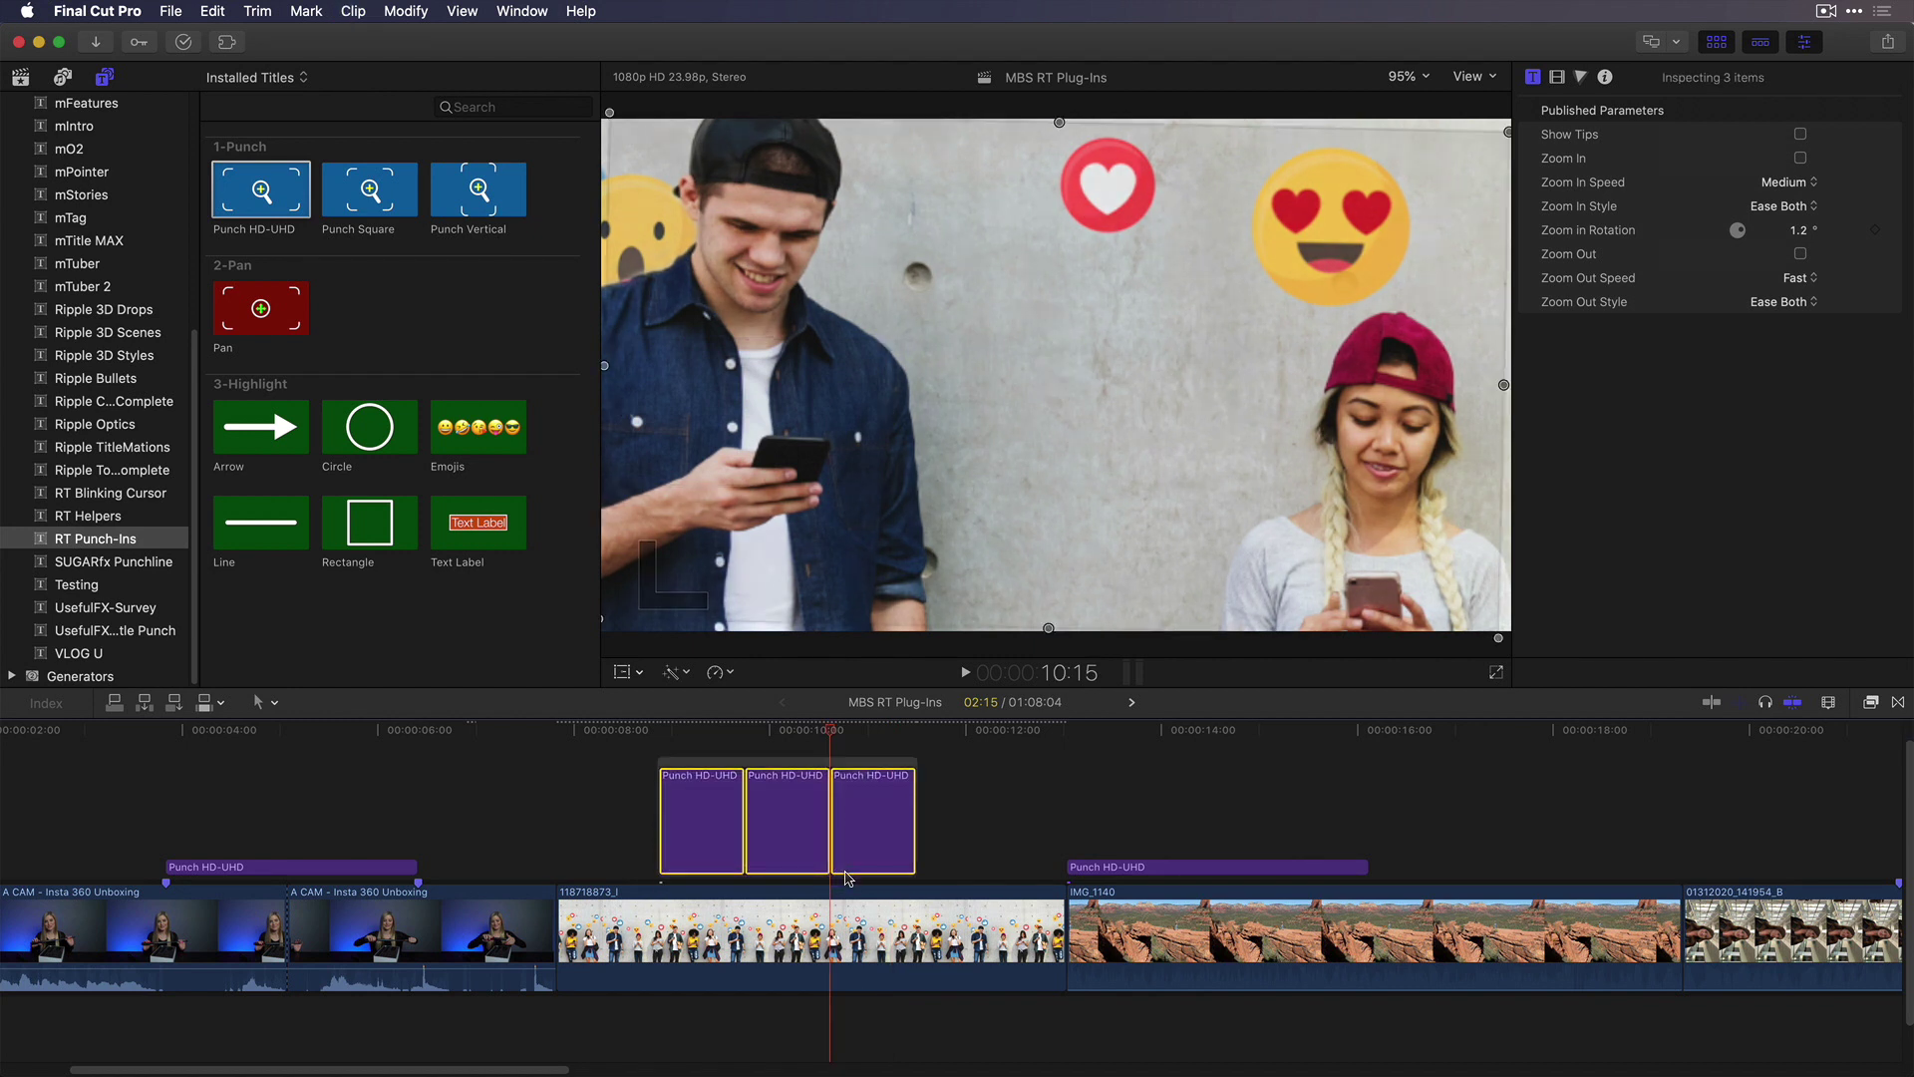
pyautogui.moveTo(855, 765); pyautogui.dragTo(932, 823)
pyautogui.click(825, 819)
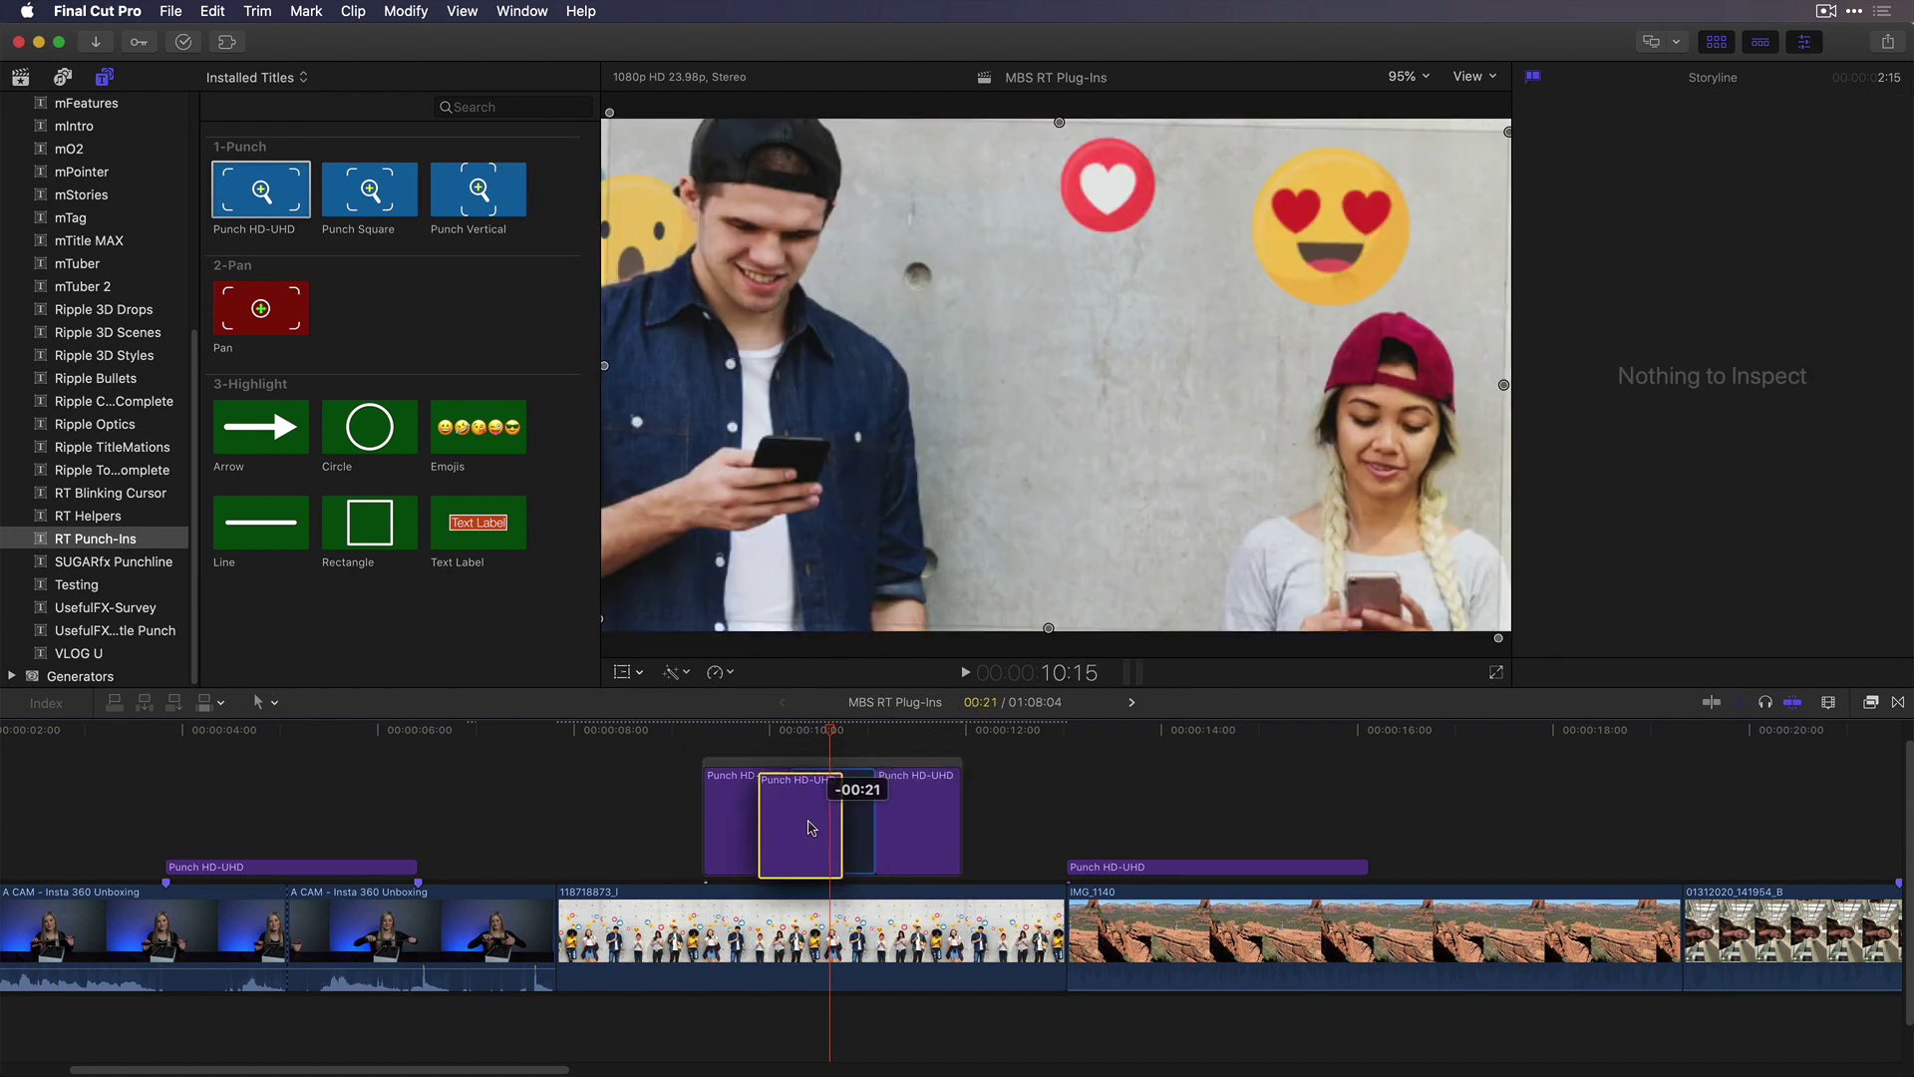
pyautogui.click(704, 731)
pyautogui.click(656, 740)
pyautogui.press('space')
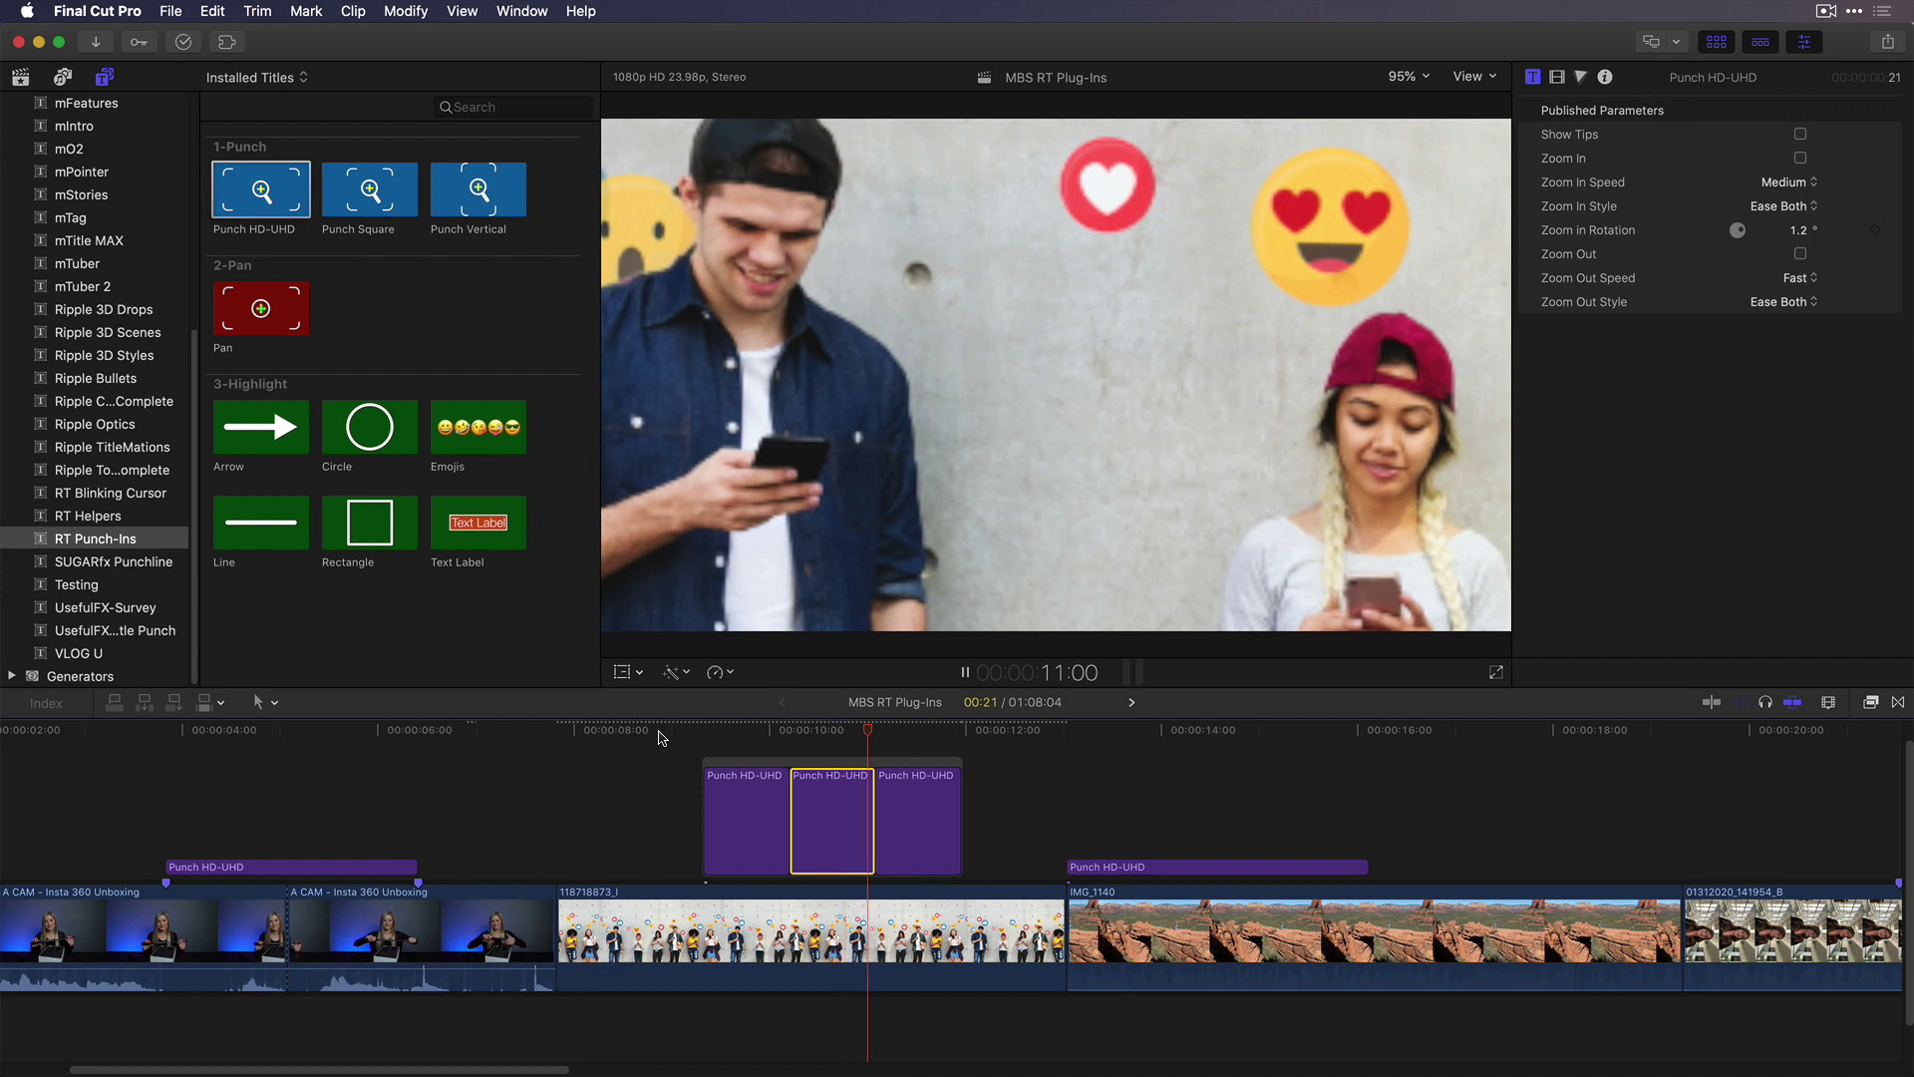
pyautogui.press('space')
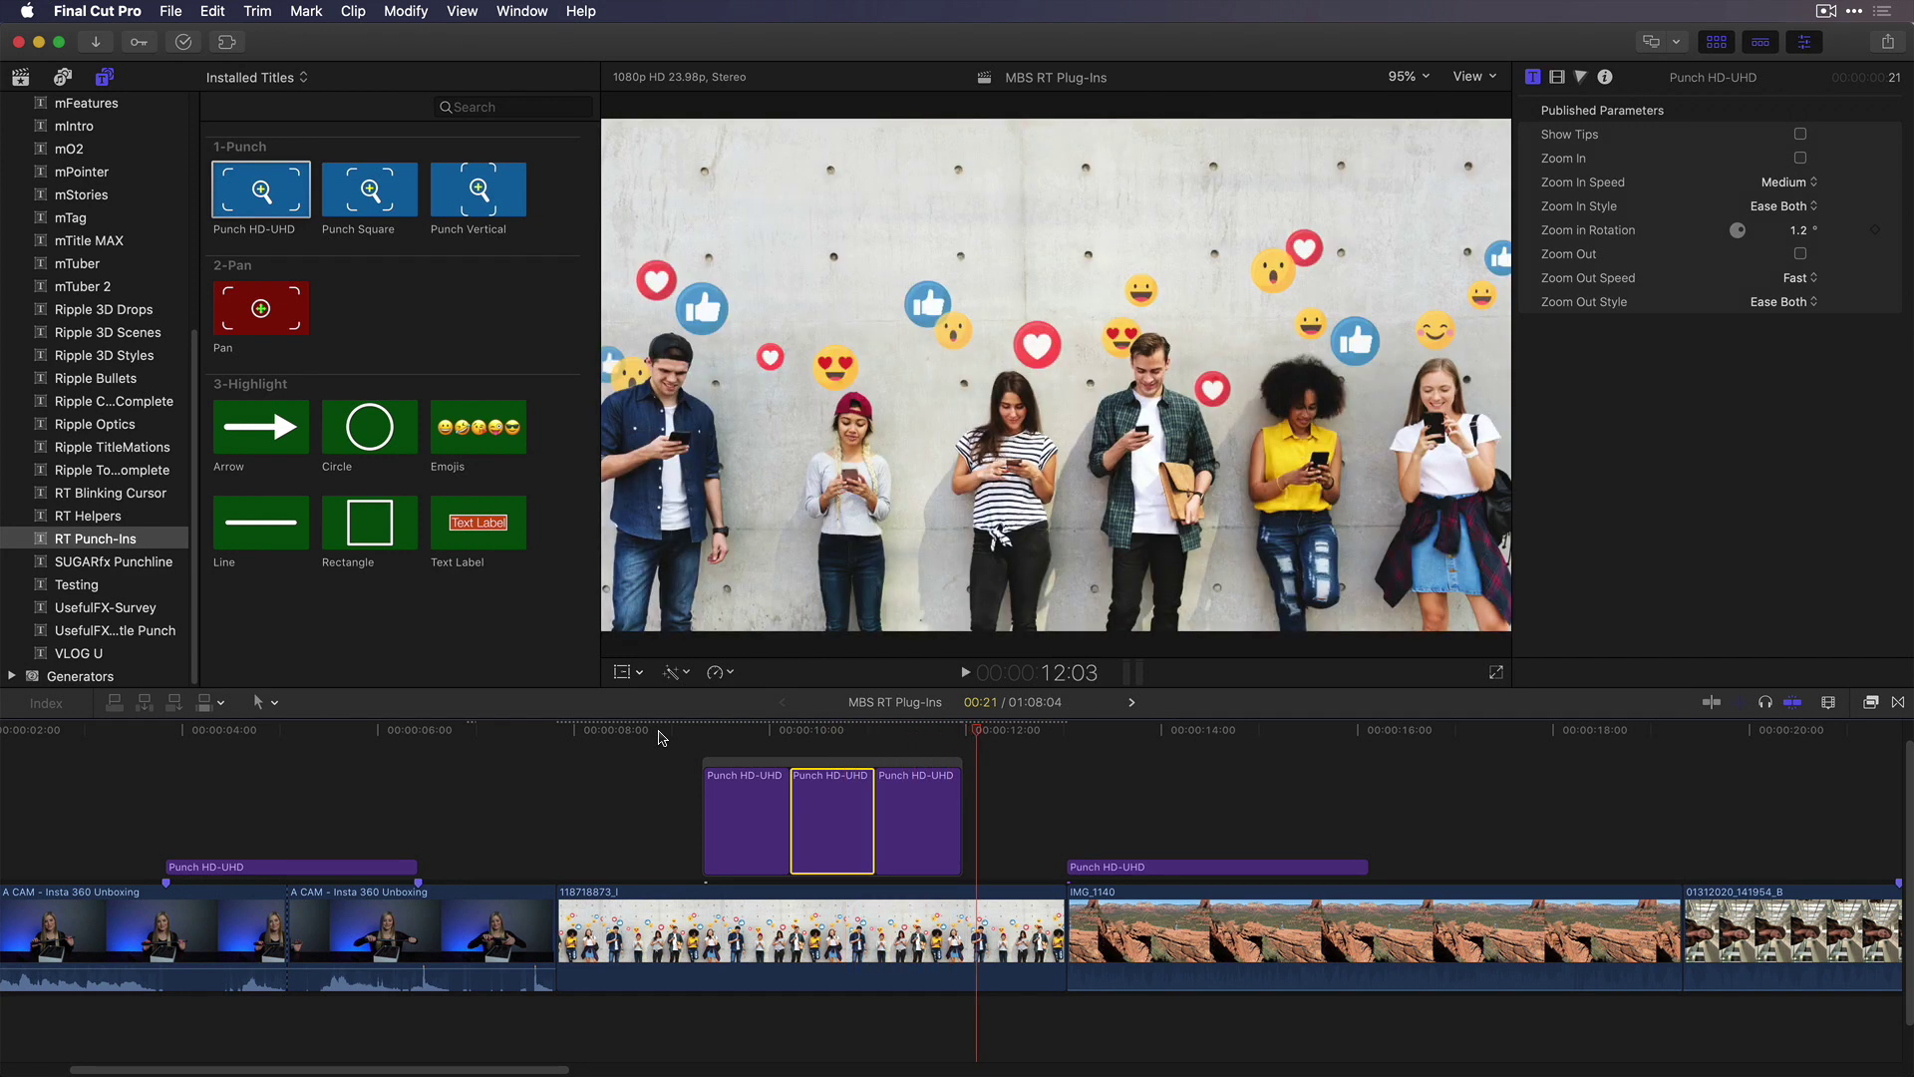
pyautogui.press('Down')
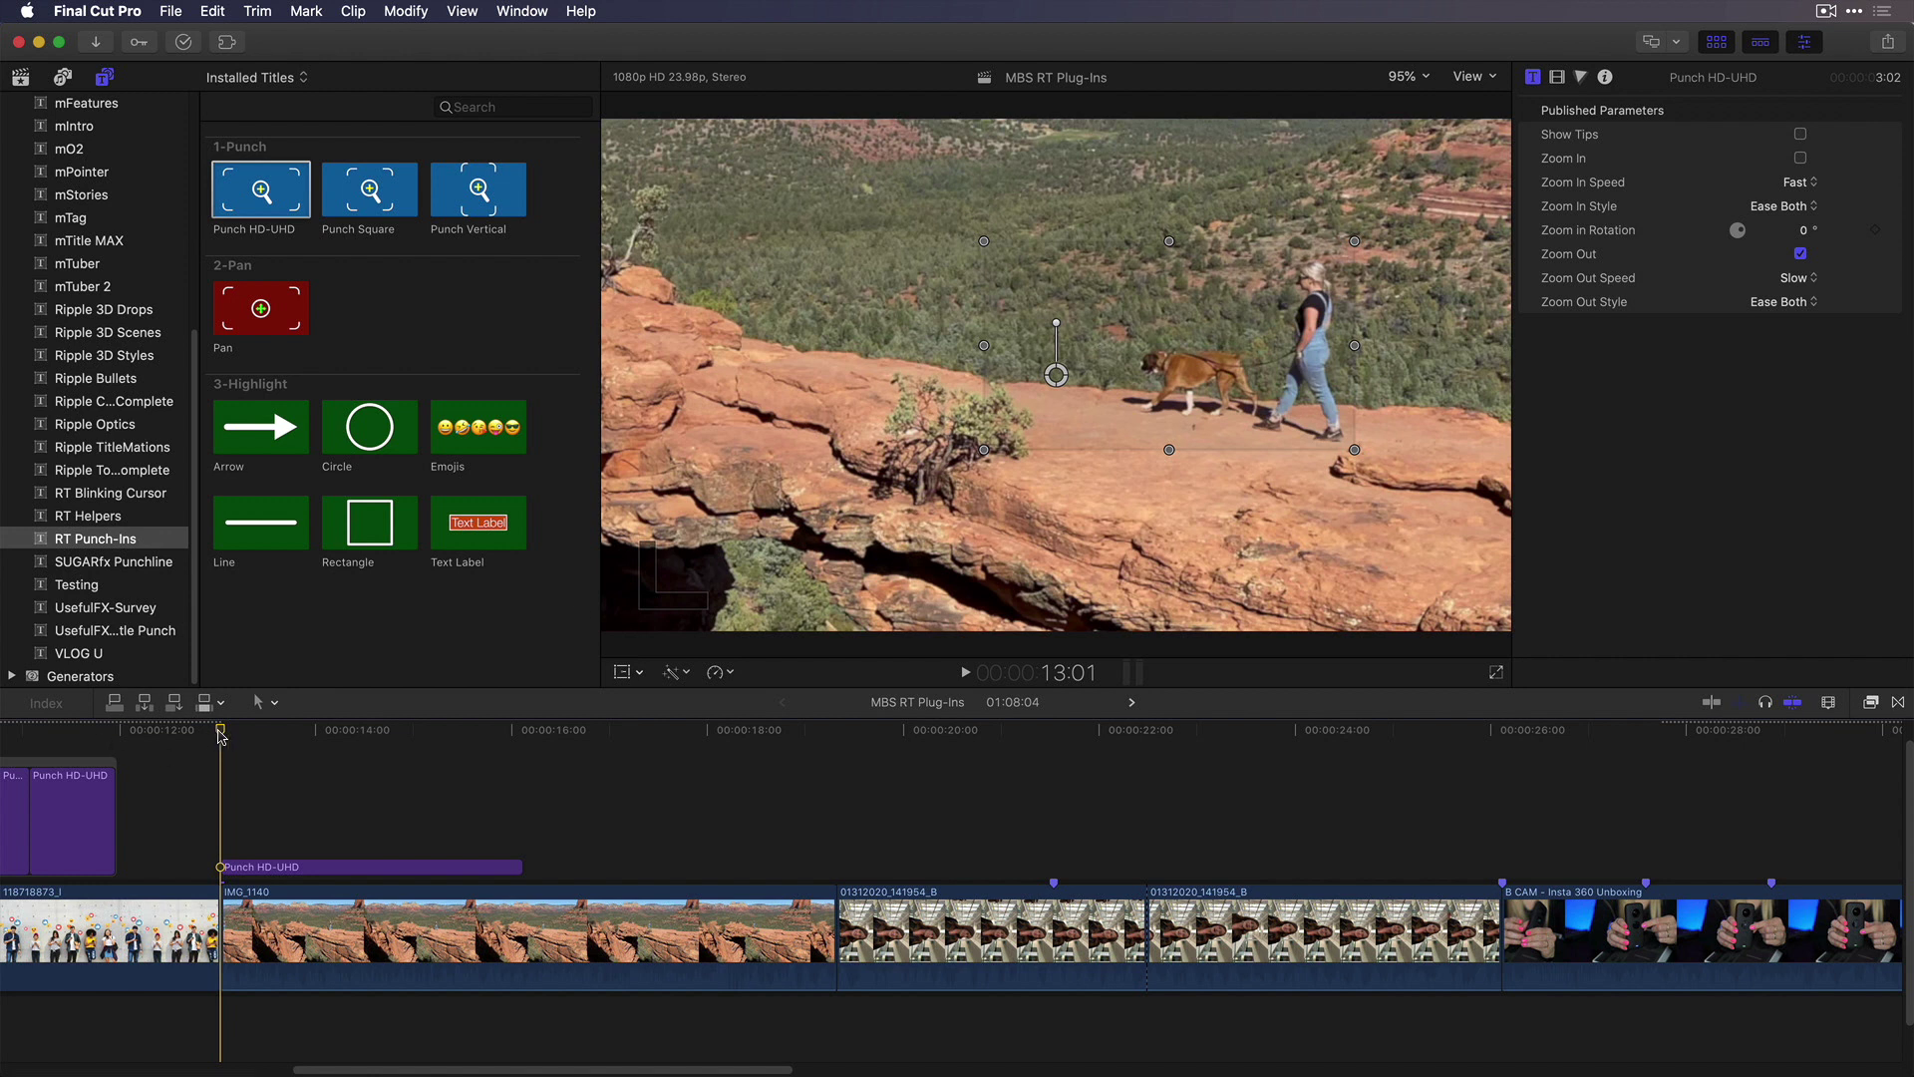
# Play the canyon clip's zoom-out punch, then select the vertical 01312020_141954_B clip
pyautogui.press('space')
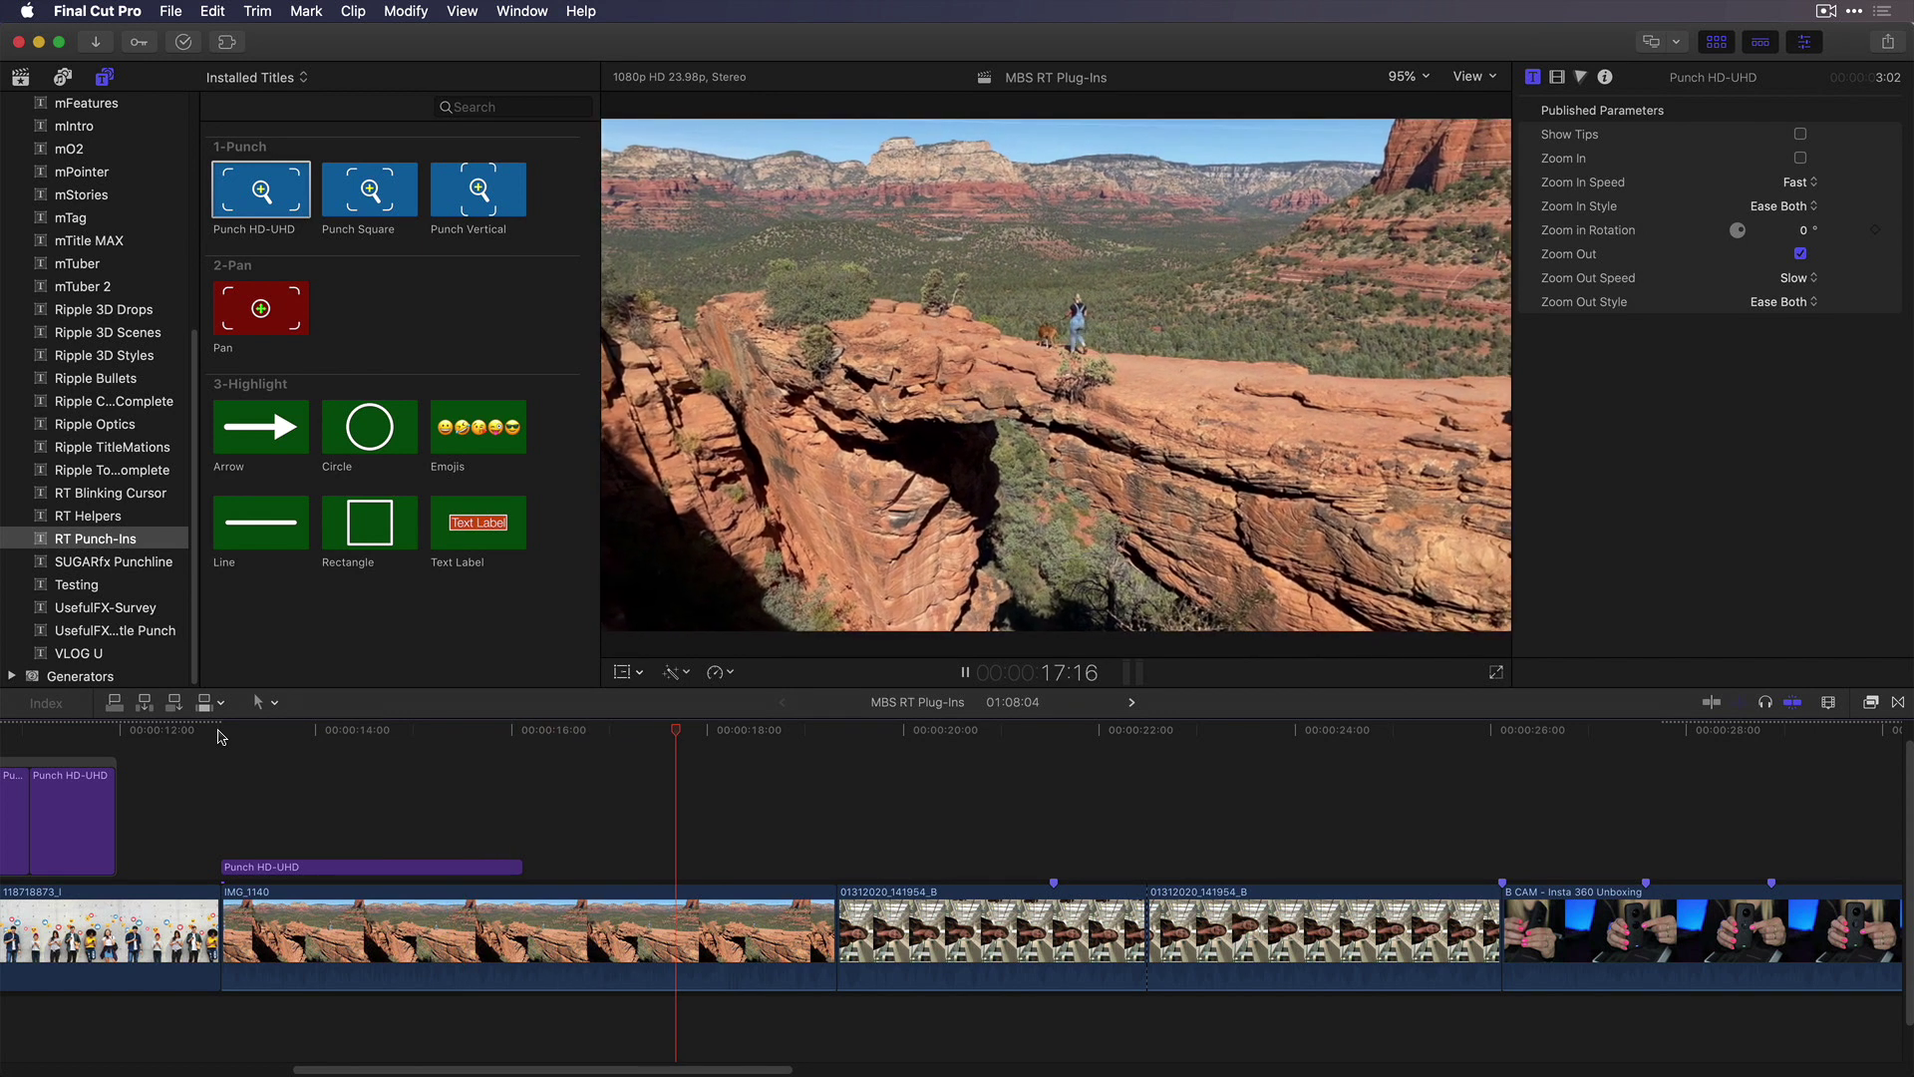
pyautogui.press('space')
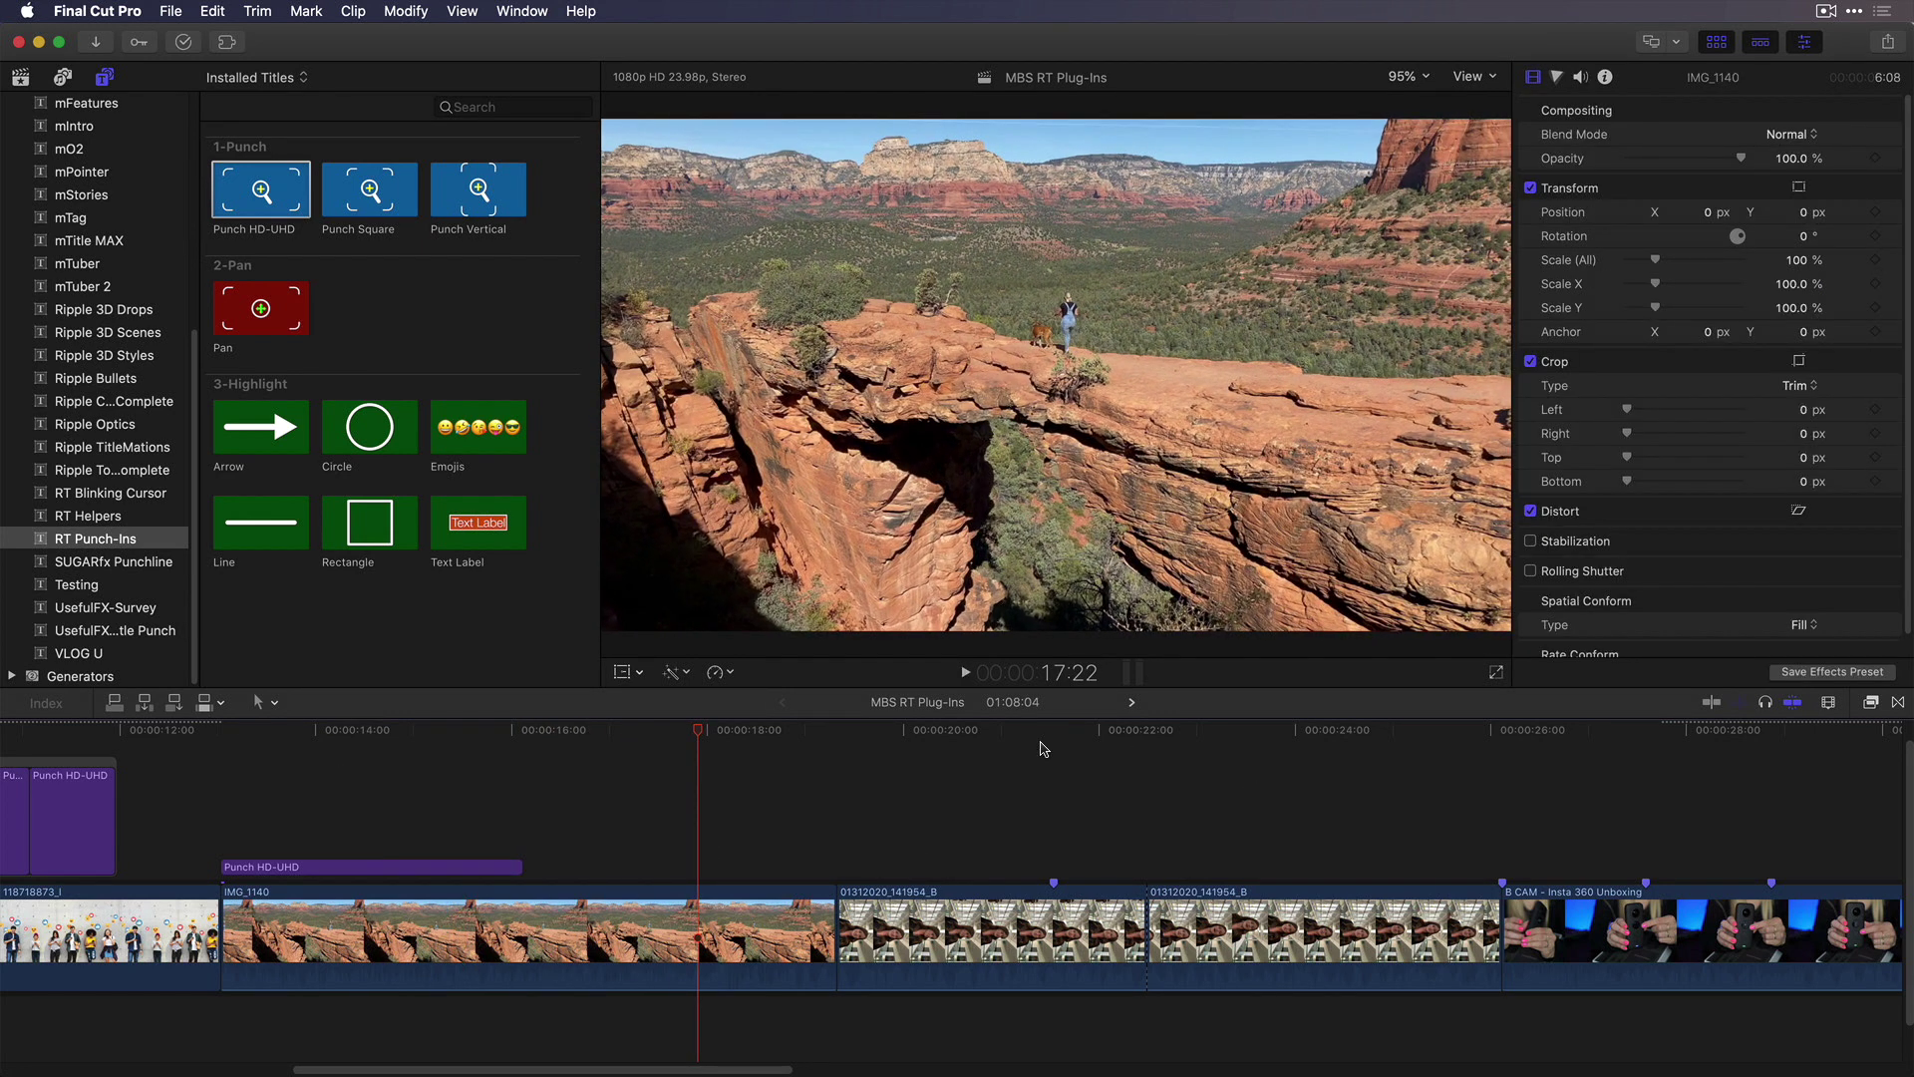
pyautogui.click(1025, 736)
pyautogui.hscroll(5, 927, 752)
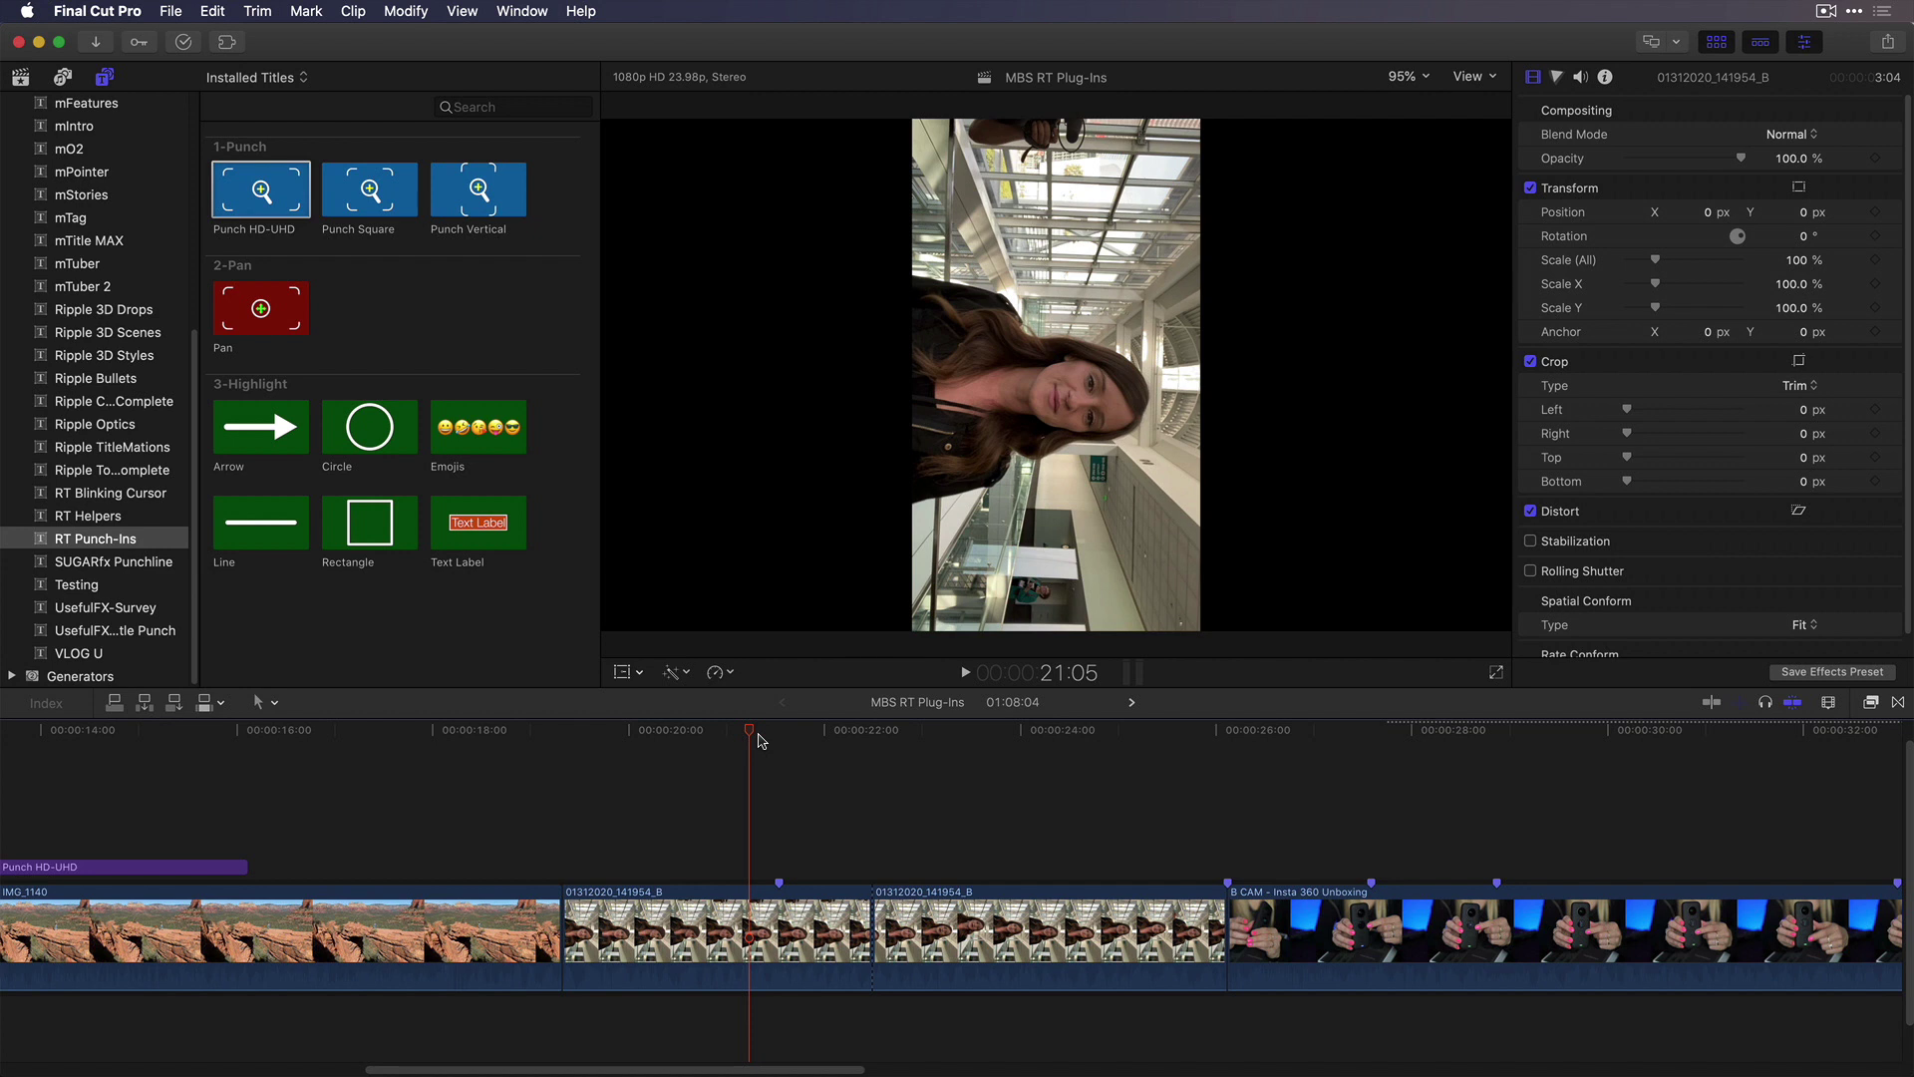
# Add a Punch HD-UHD title over the vertical clip with 270° Zoom In Rotation, Zoom In/Out off
pyautogui.click(726, 732)
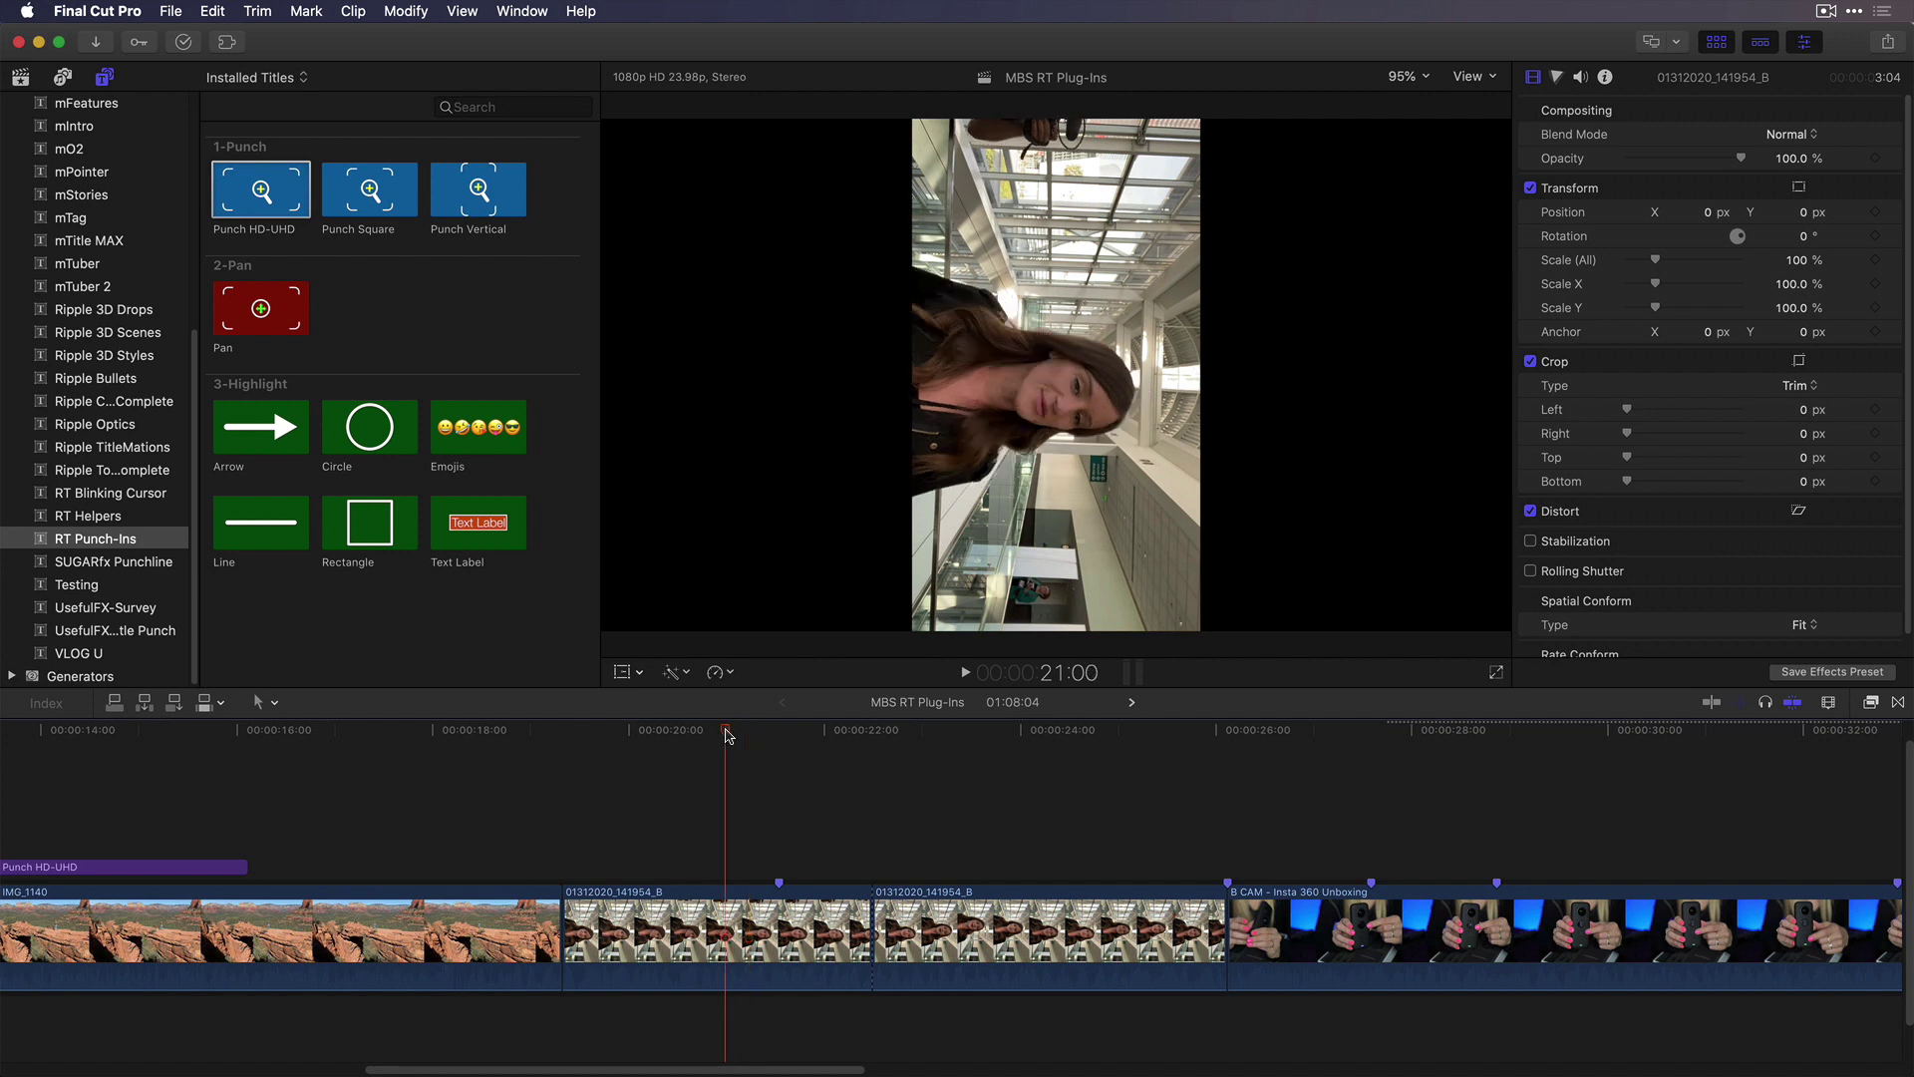
pyautogui.press('x')
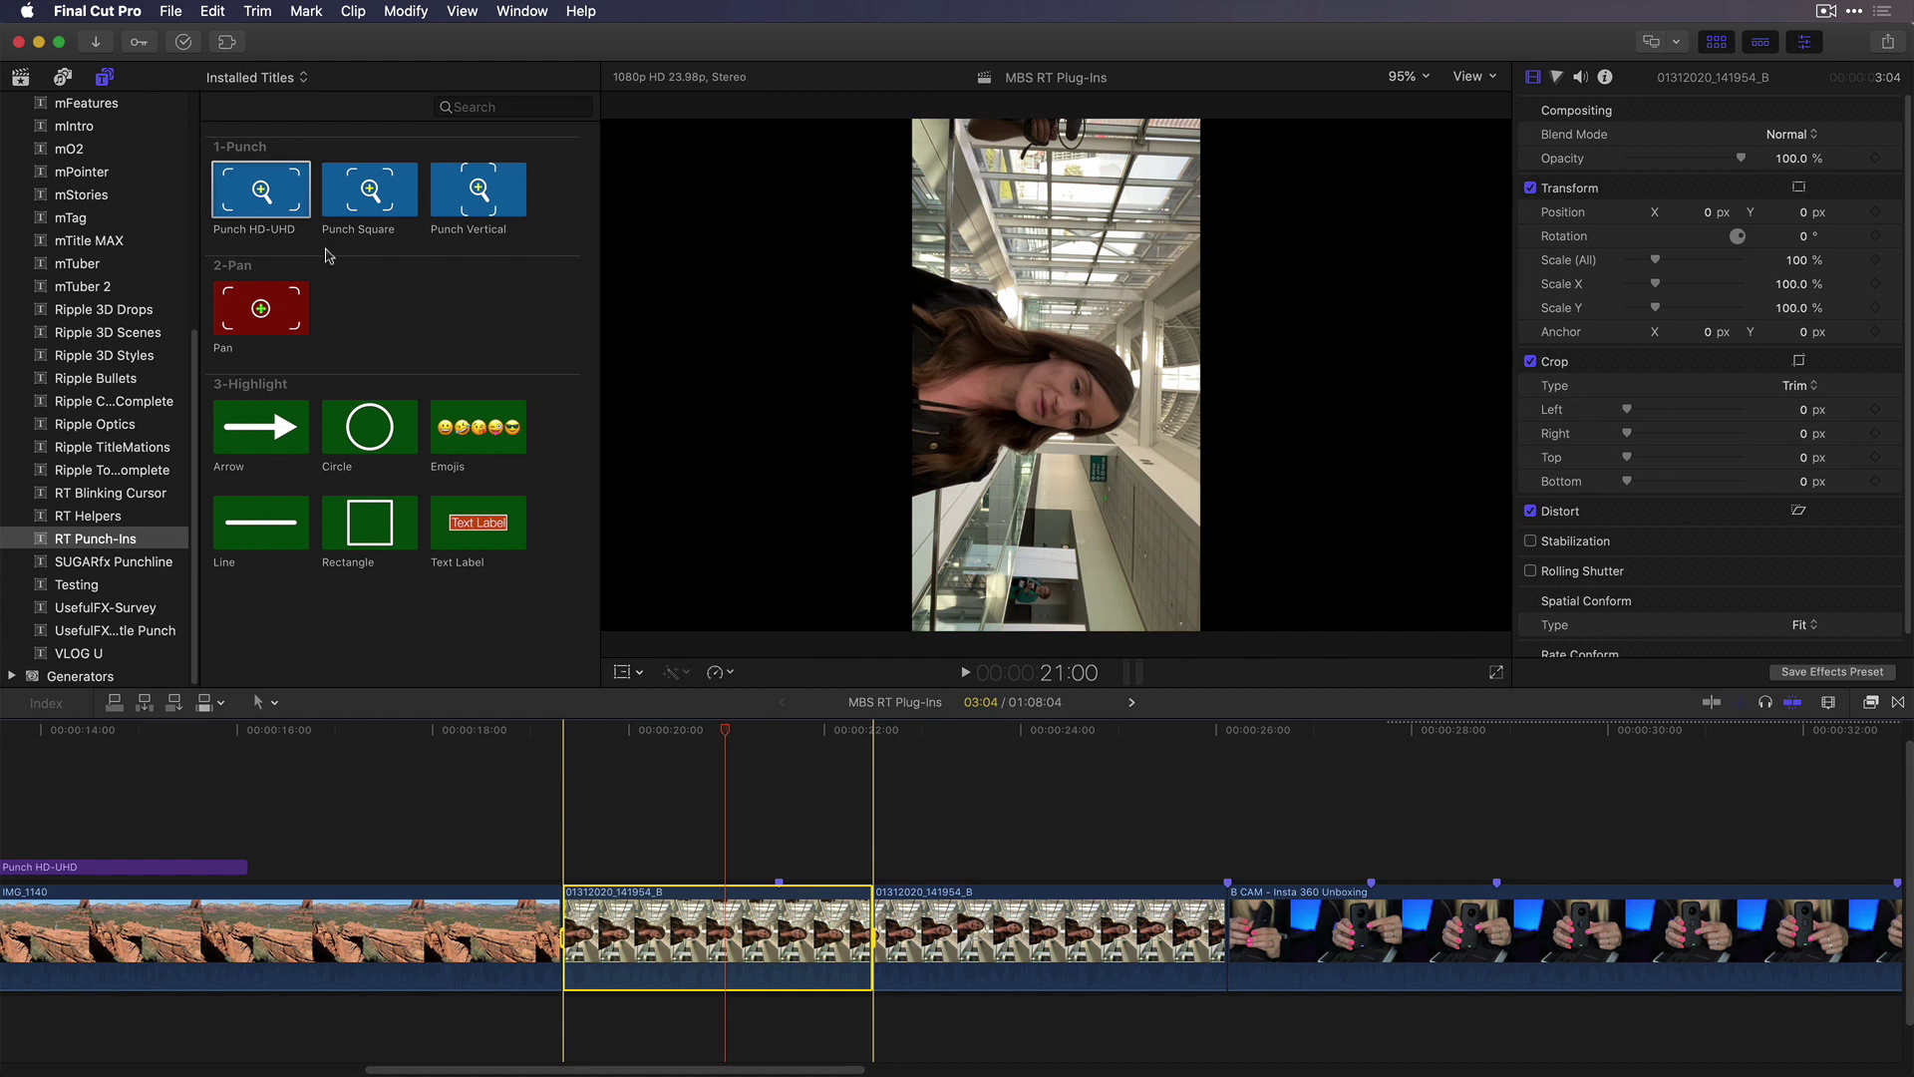
pyautogui.doubleClick(225, 206)
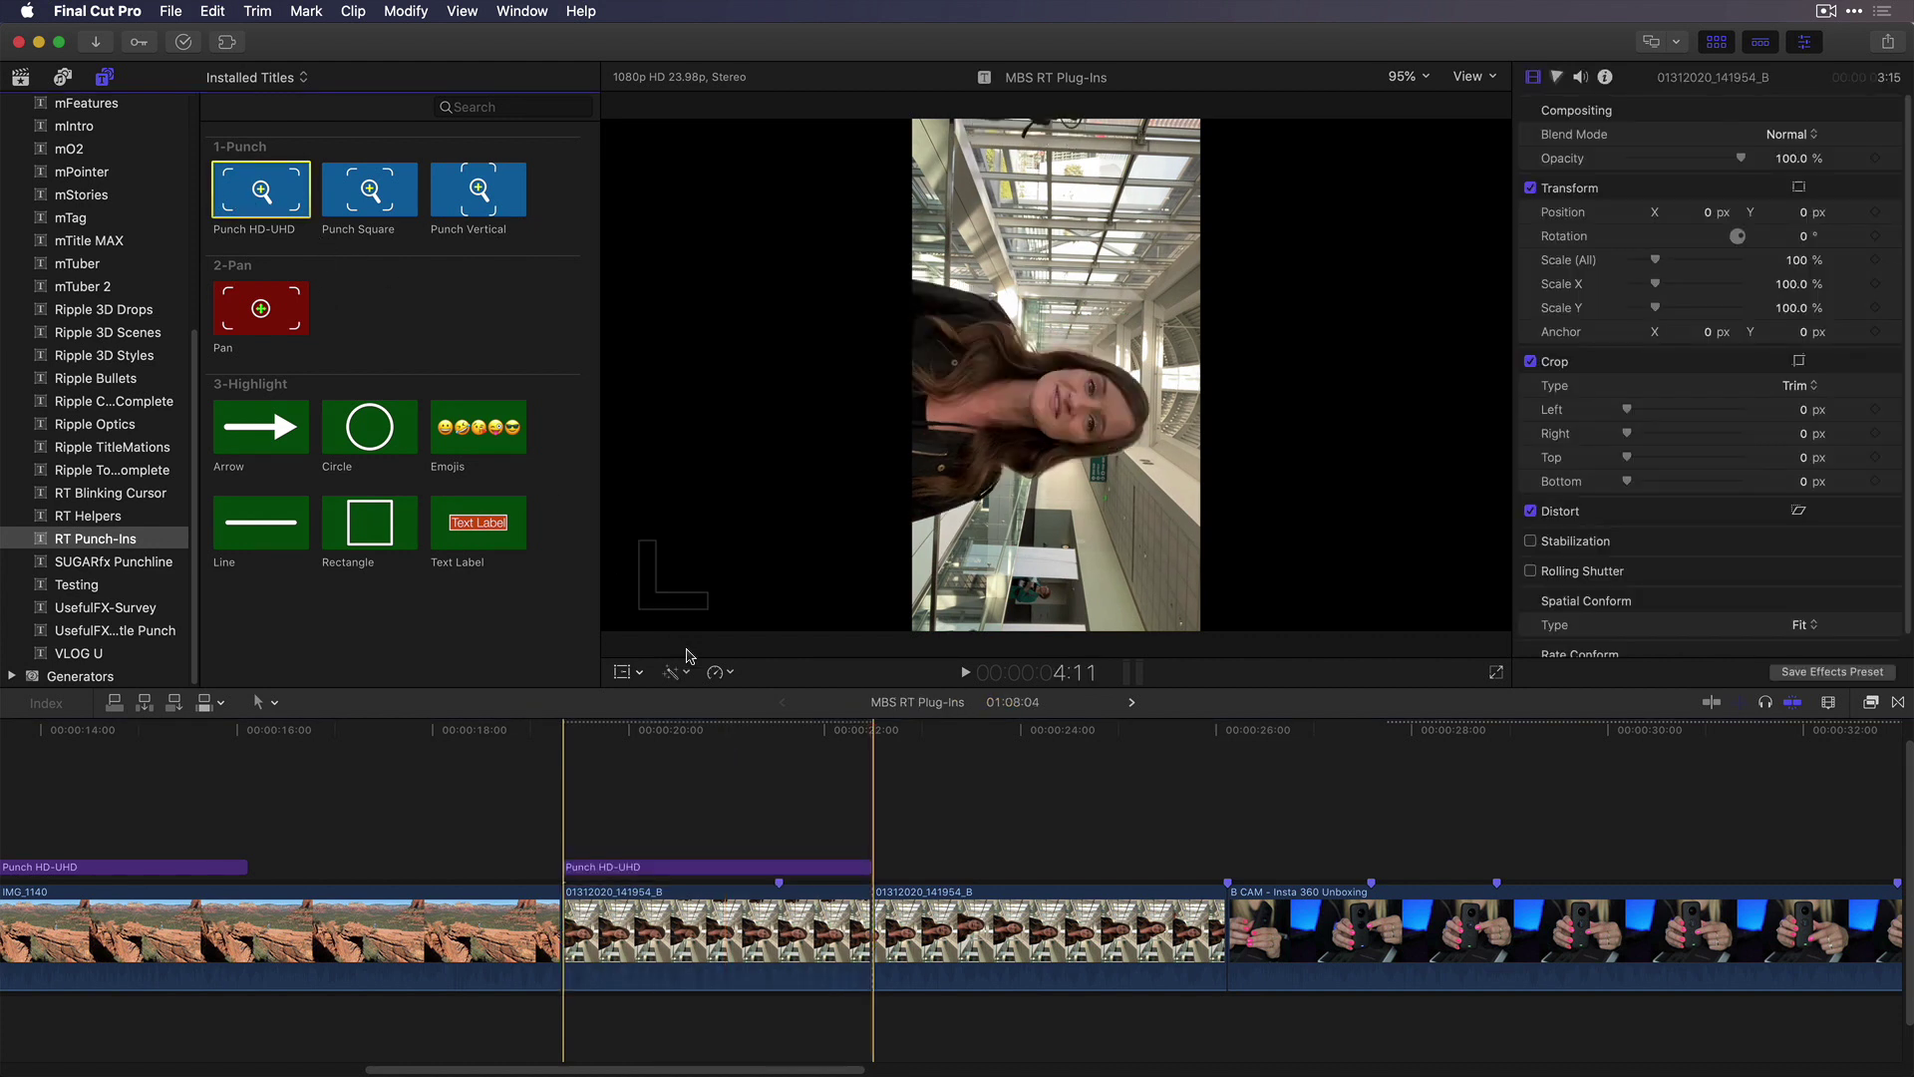
pyautogui.click(706, 729)
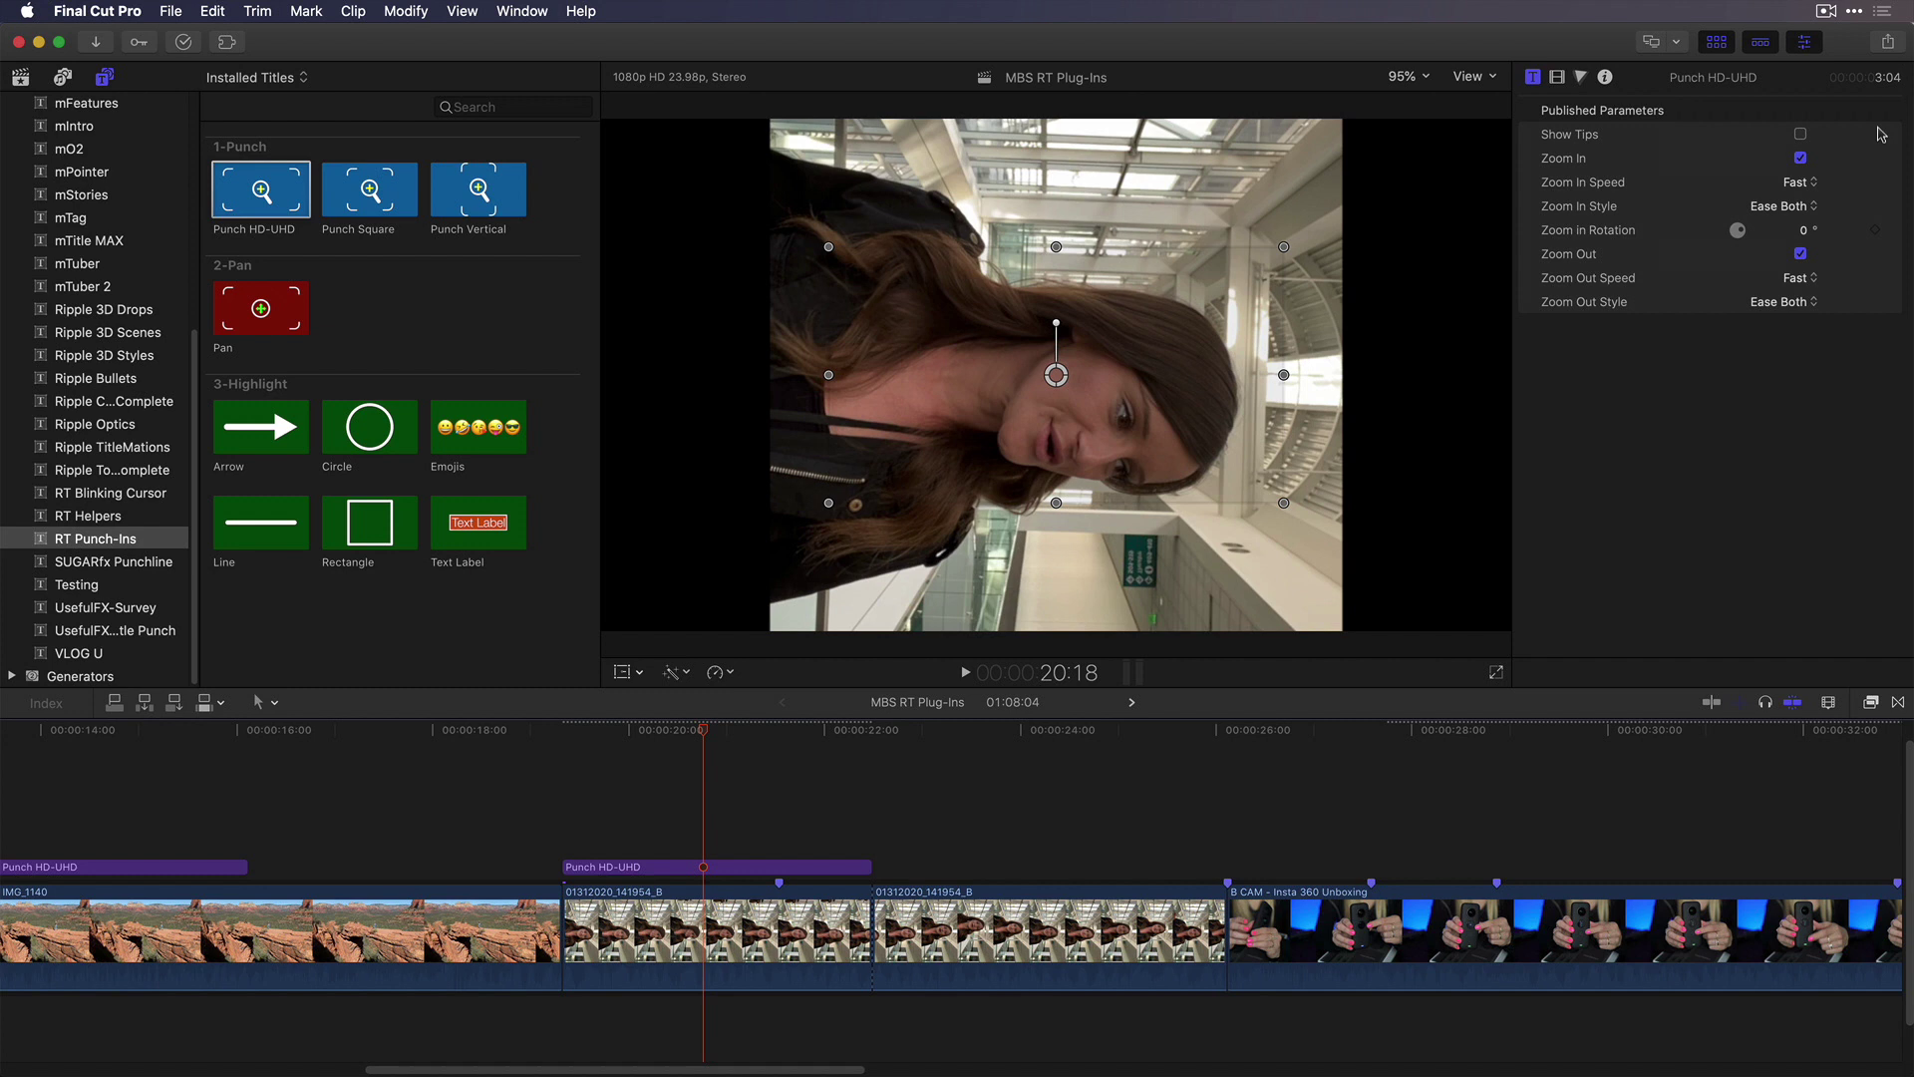
pyautogui.click(1803, 232)
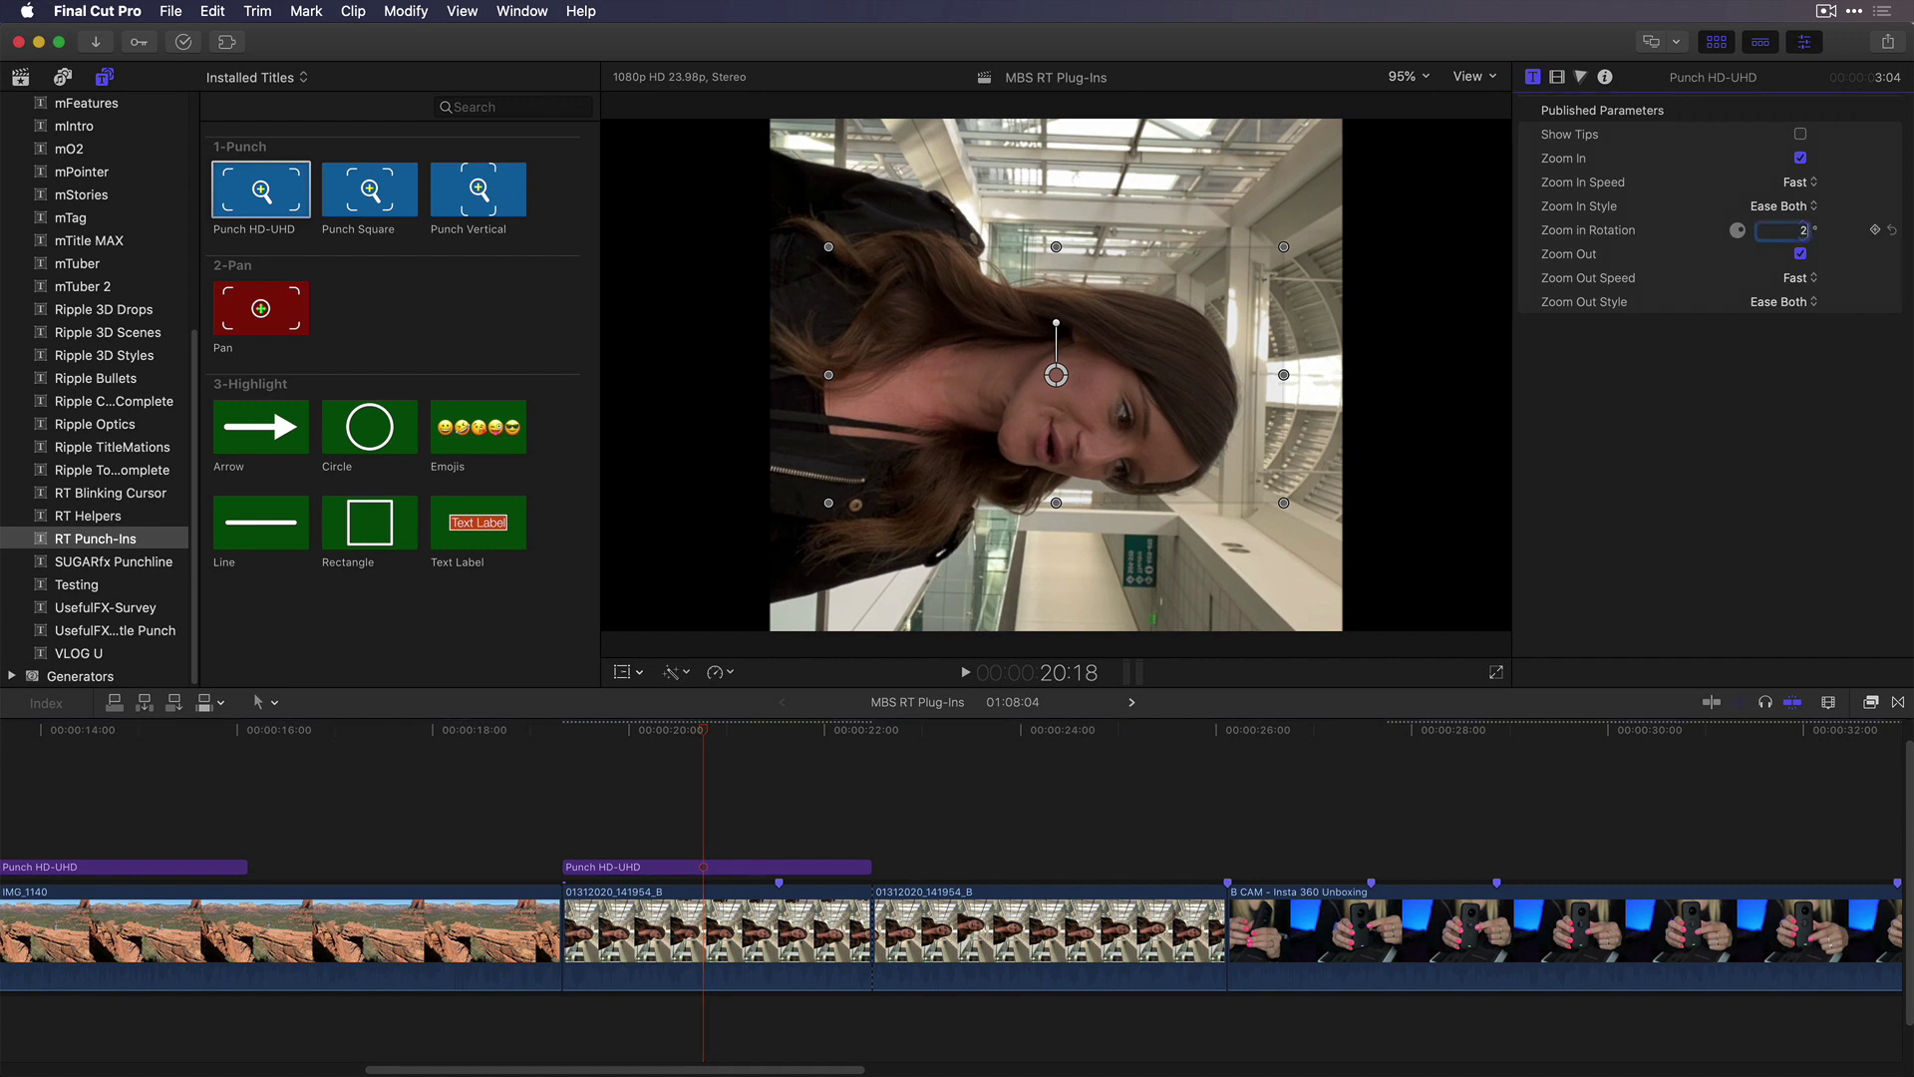
pyautogui.press('Return')
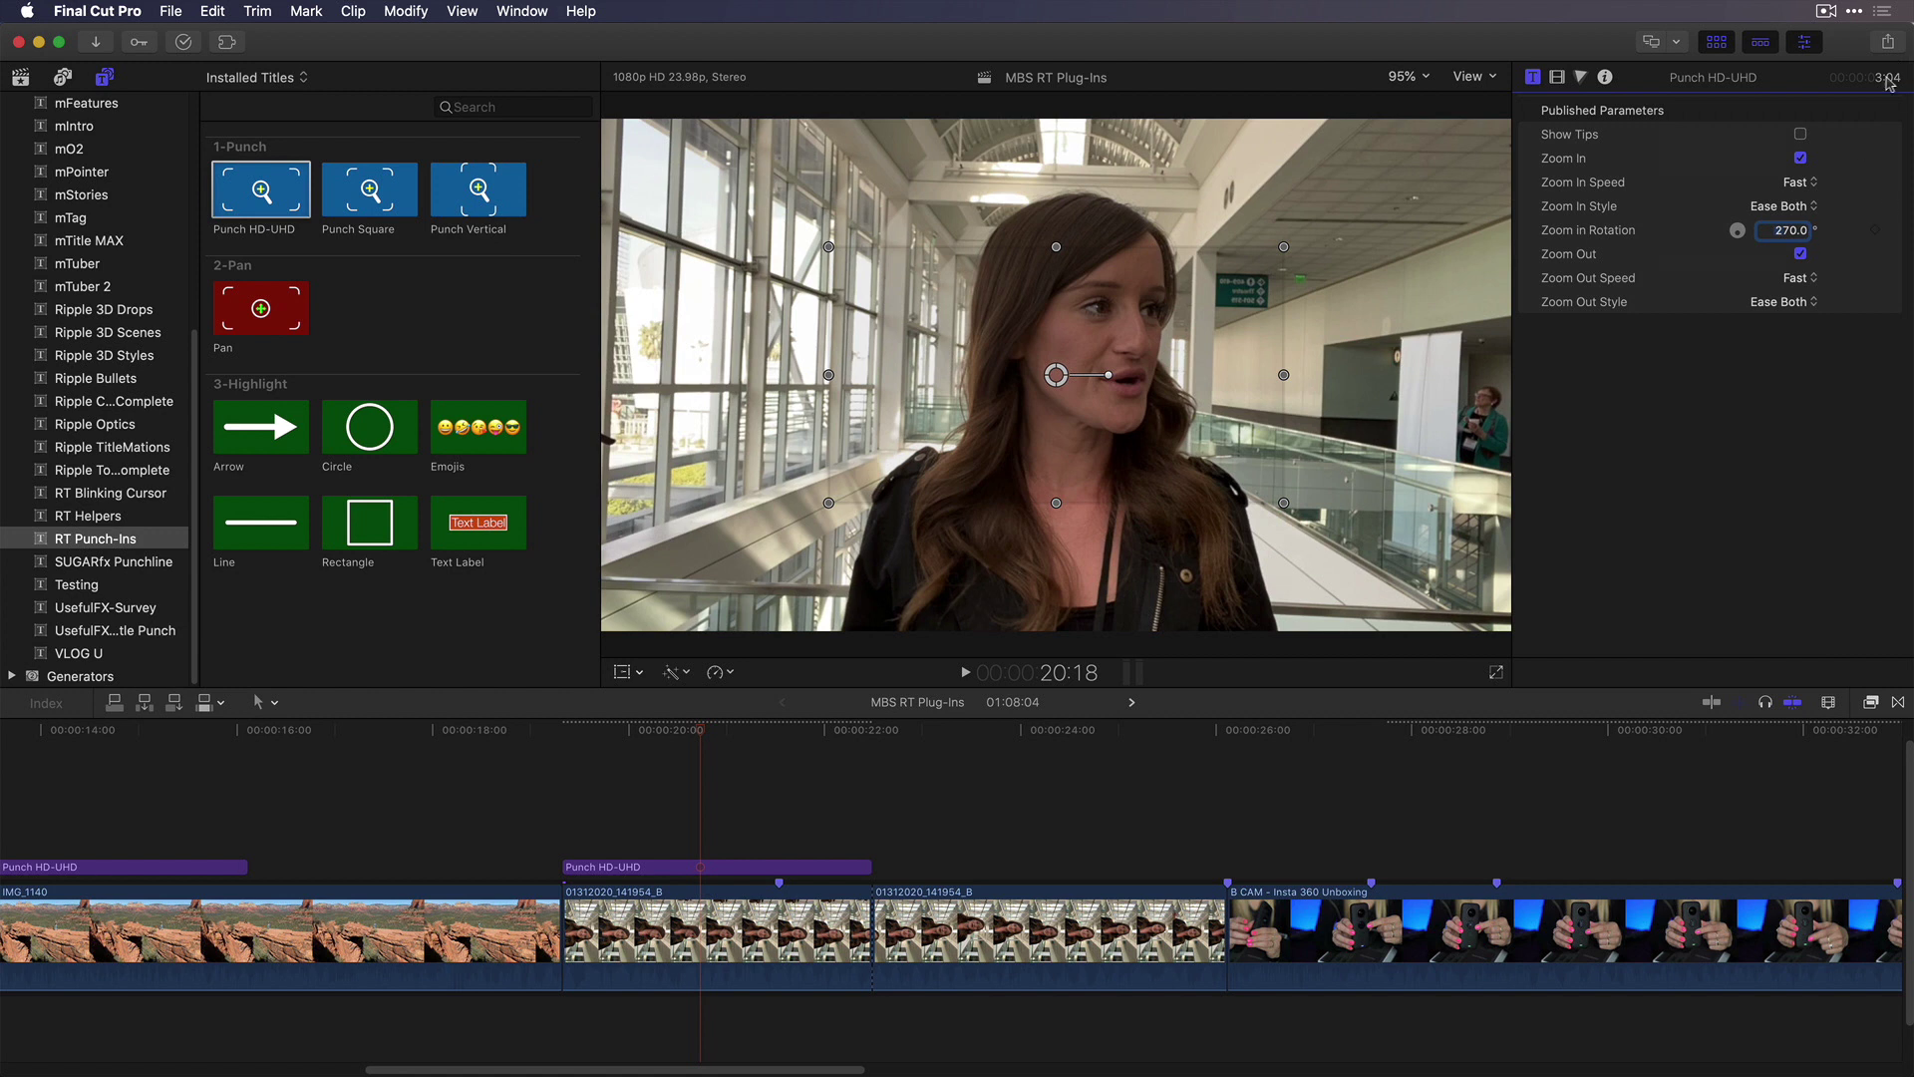
pyautogui.click(1801, 158)
pyautogui.click(1800, 254)
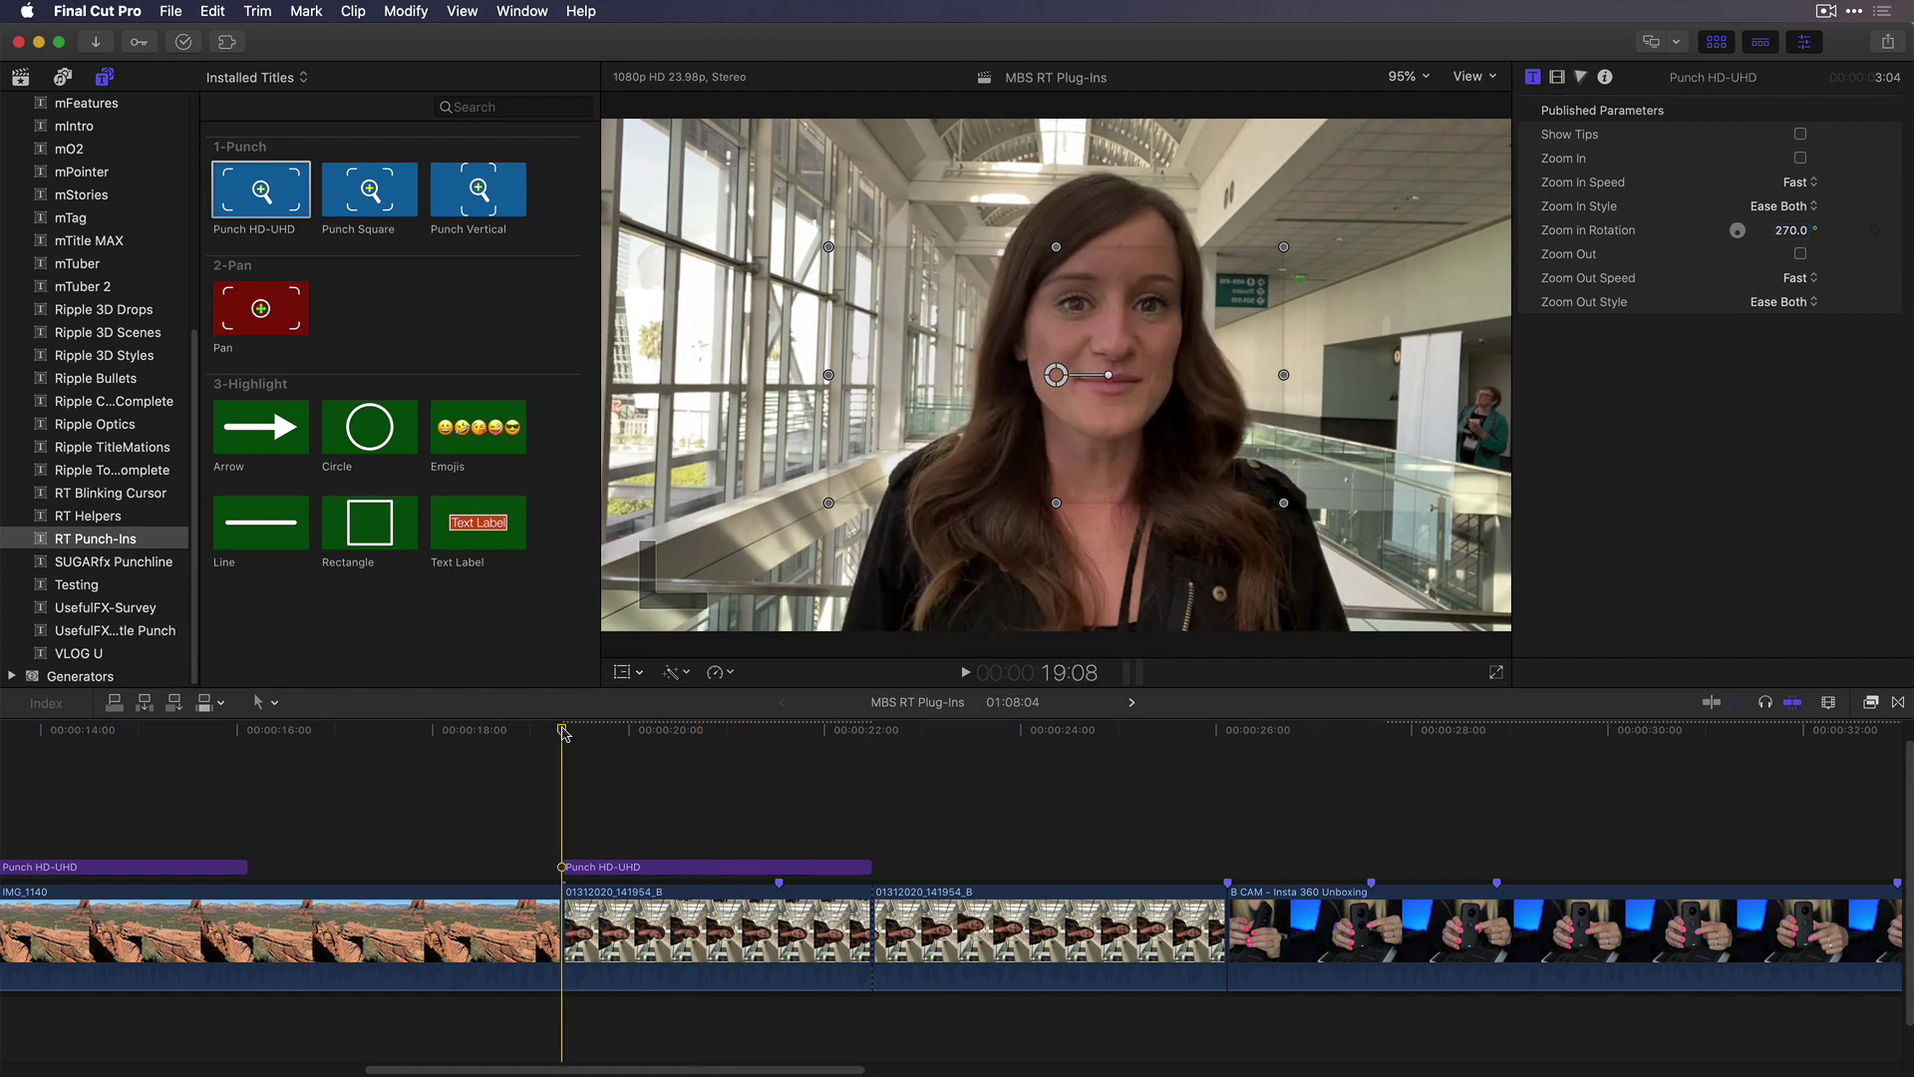
# Extend the punch title to the phone clip's end and shrink its frame closer on her
pyautogui.click(780, 730)
pyautogui.moveTo(781, 730); pyautogui.dragTo(705, 736)
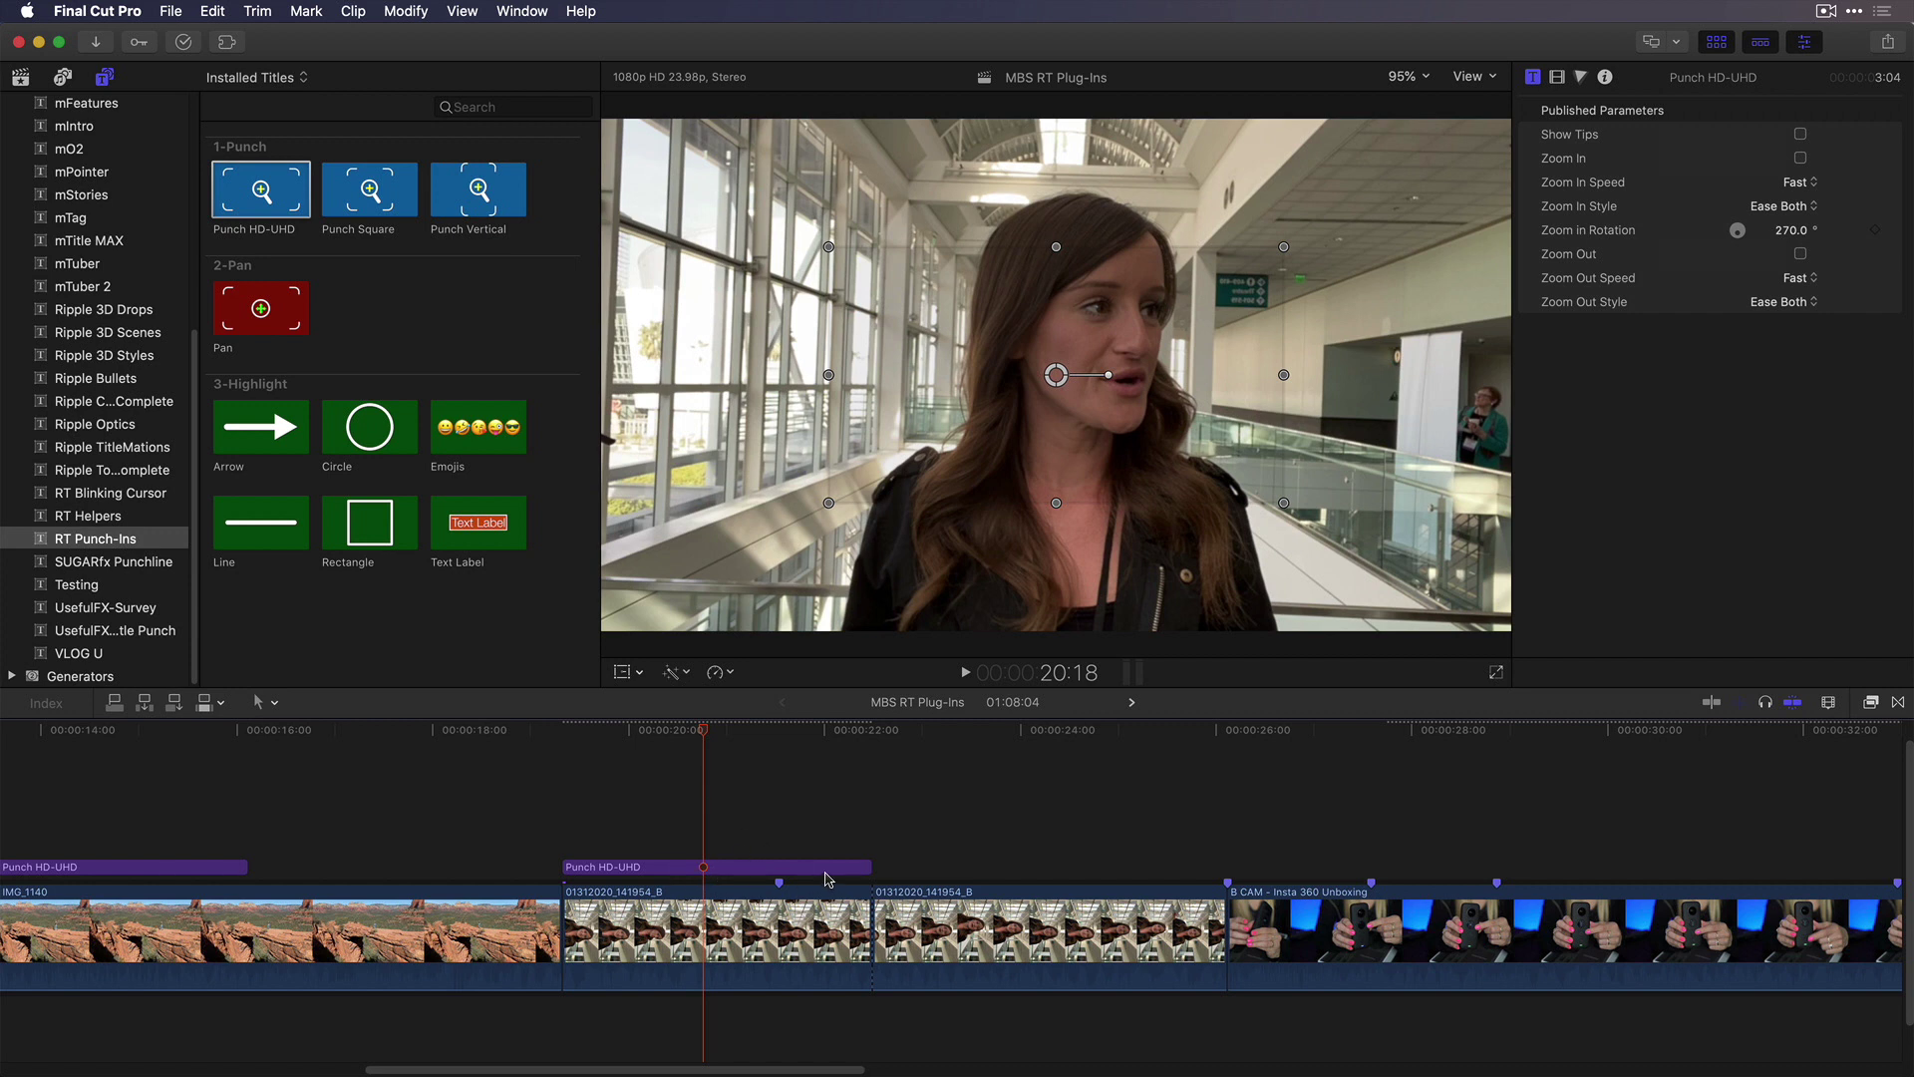
pyautogui.click(974, 733)
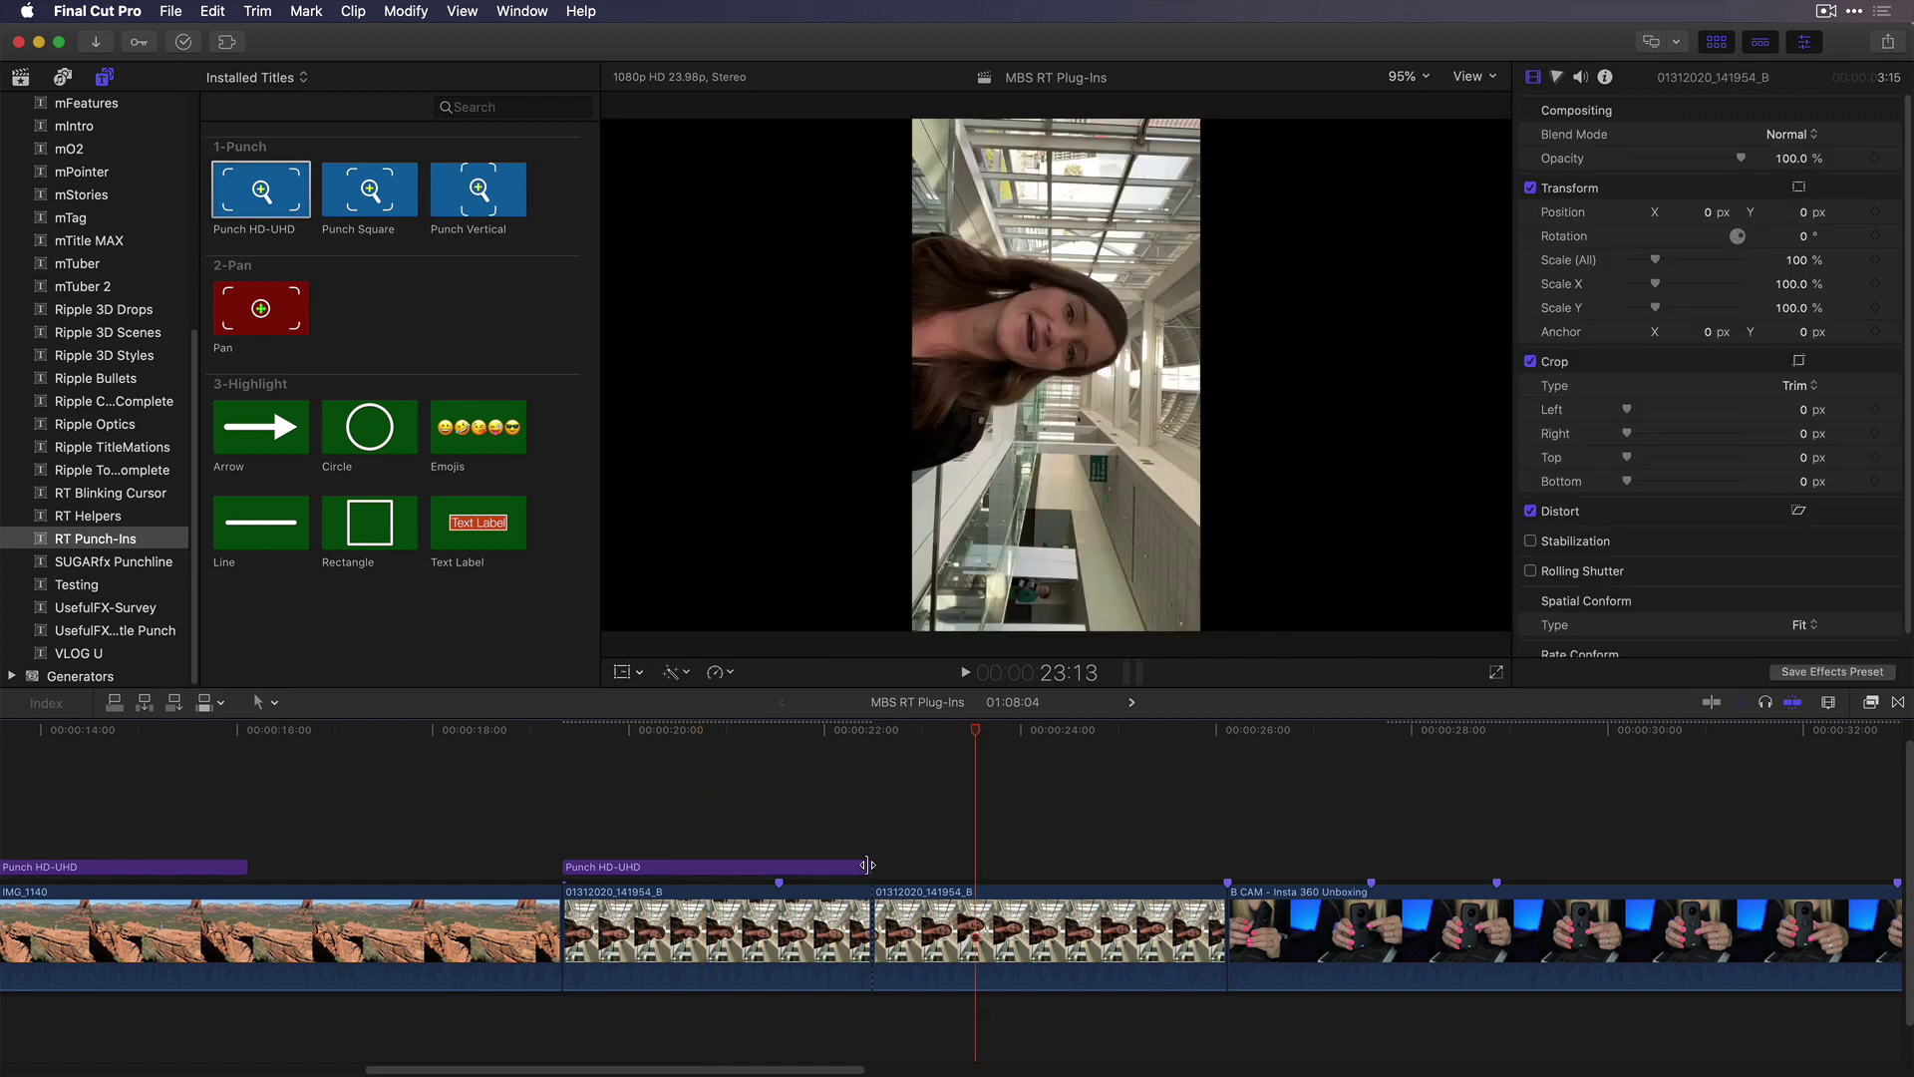
pyautogui.moveTo(867, 864); pyautogui.dragTo(1225, 866)
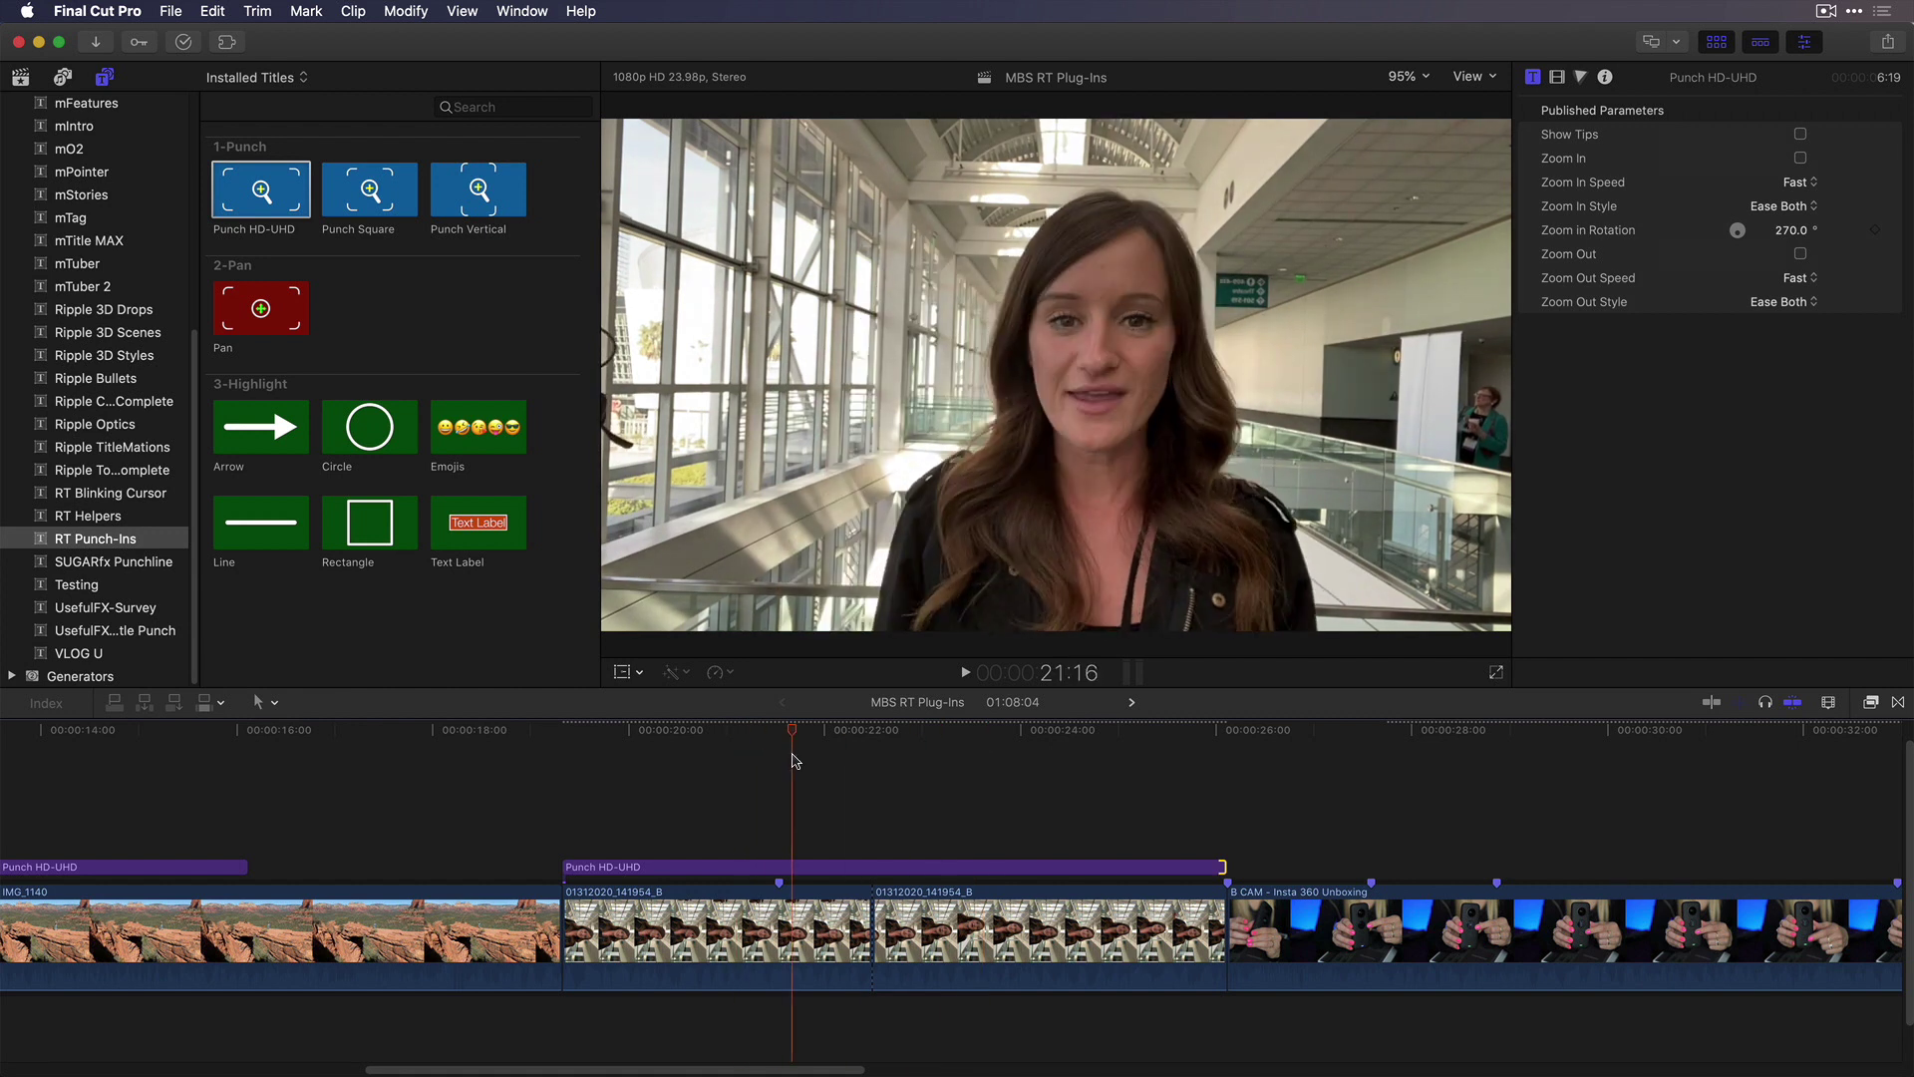
pyautogui.click(778, 866)
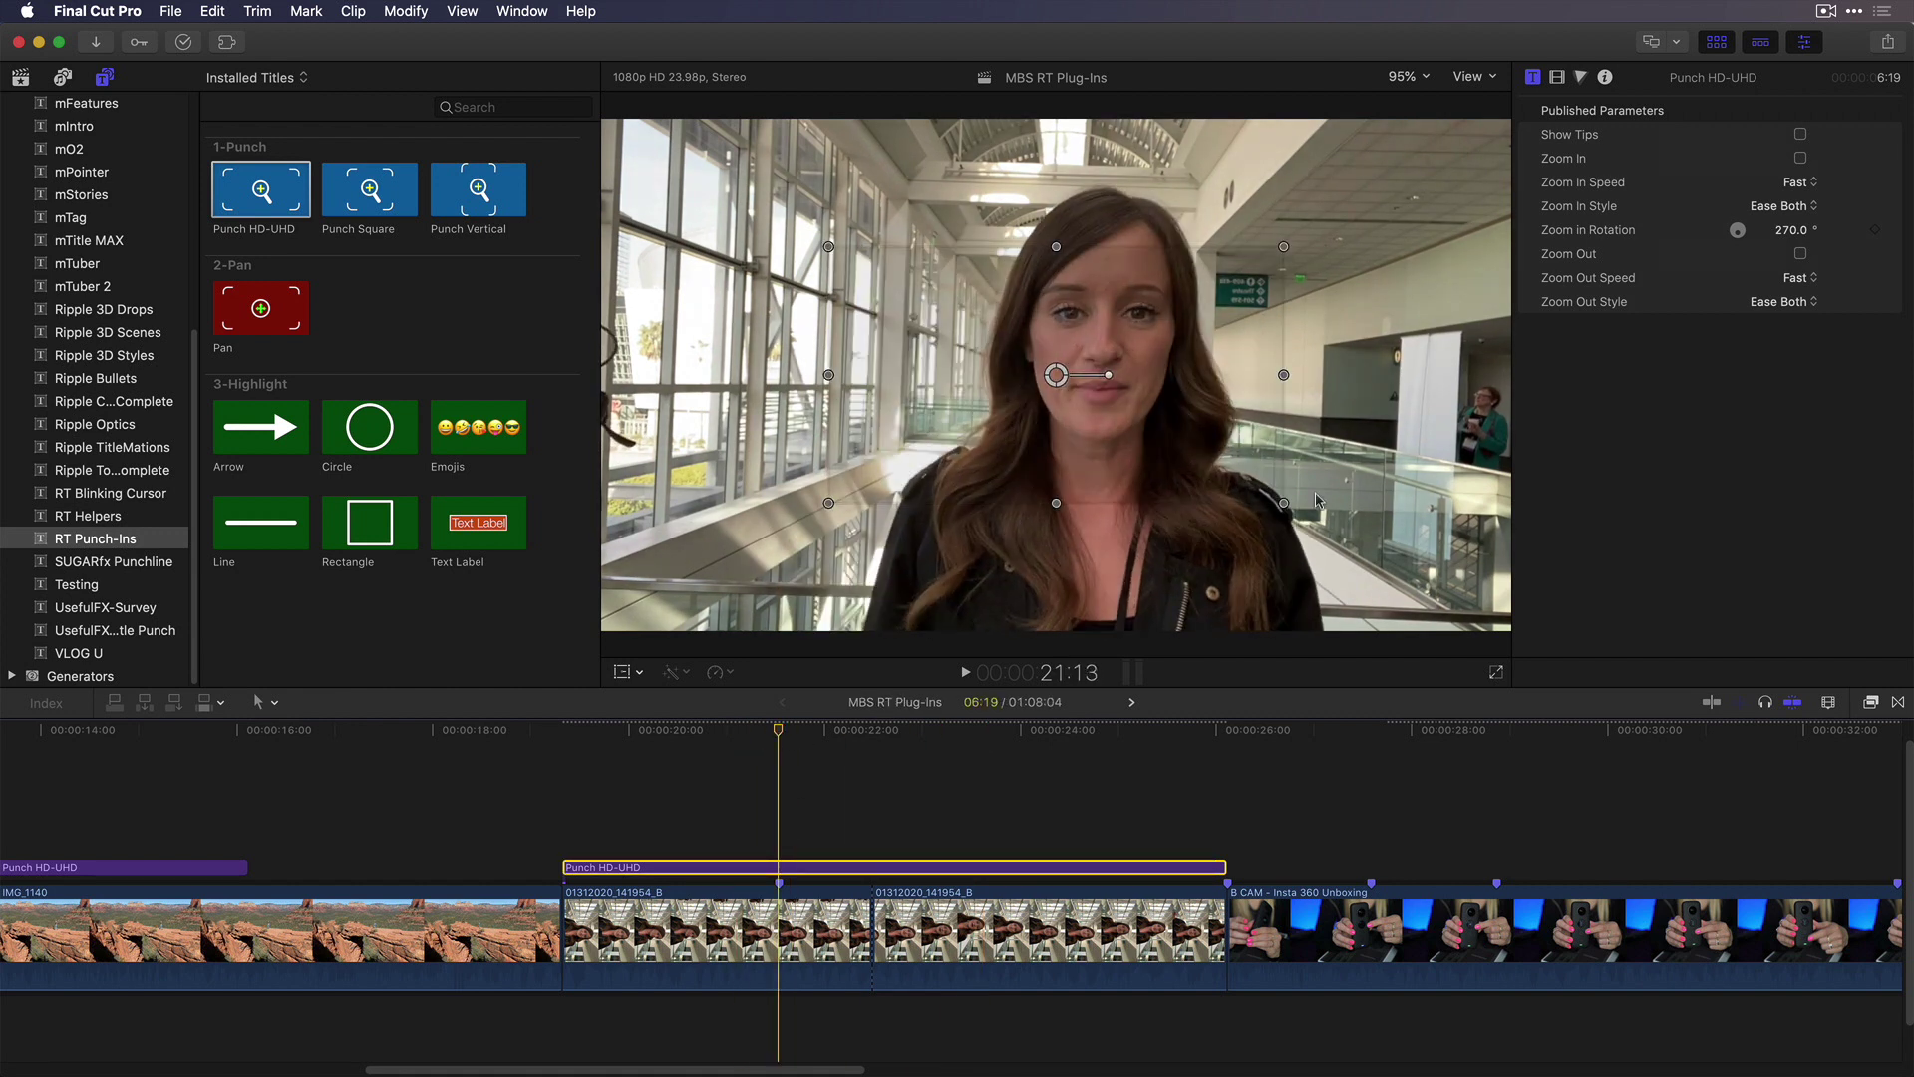
pyautogui.moveTo(1283, 506); pyautogui.dragTo(1248, 486)
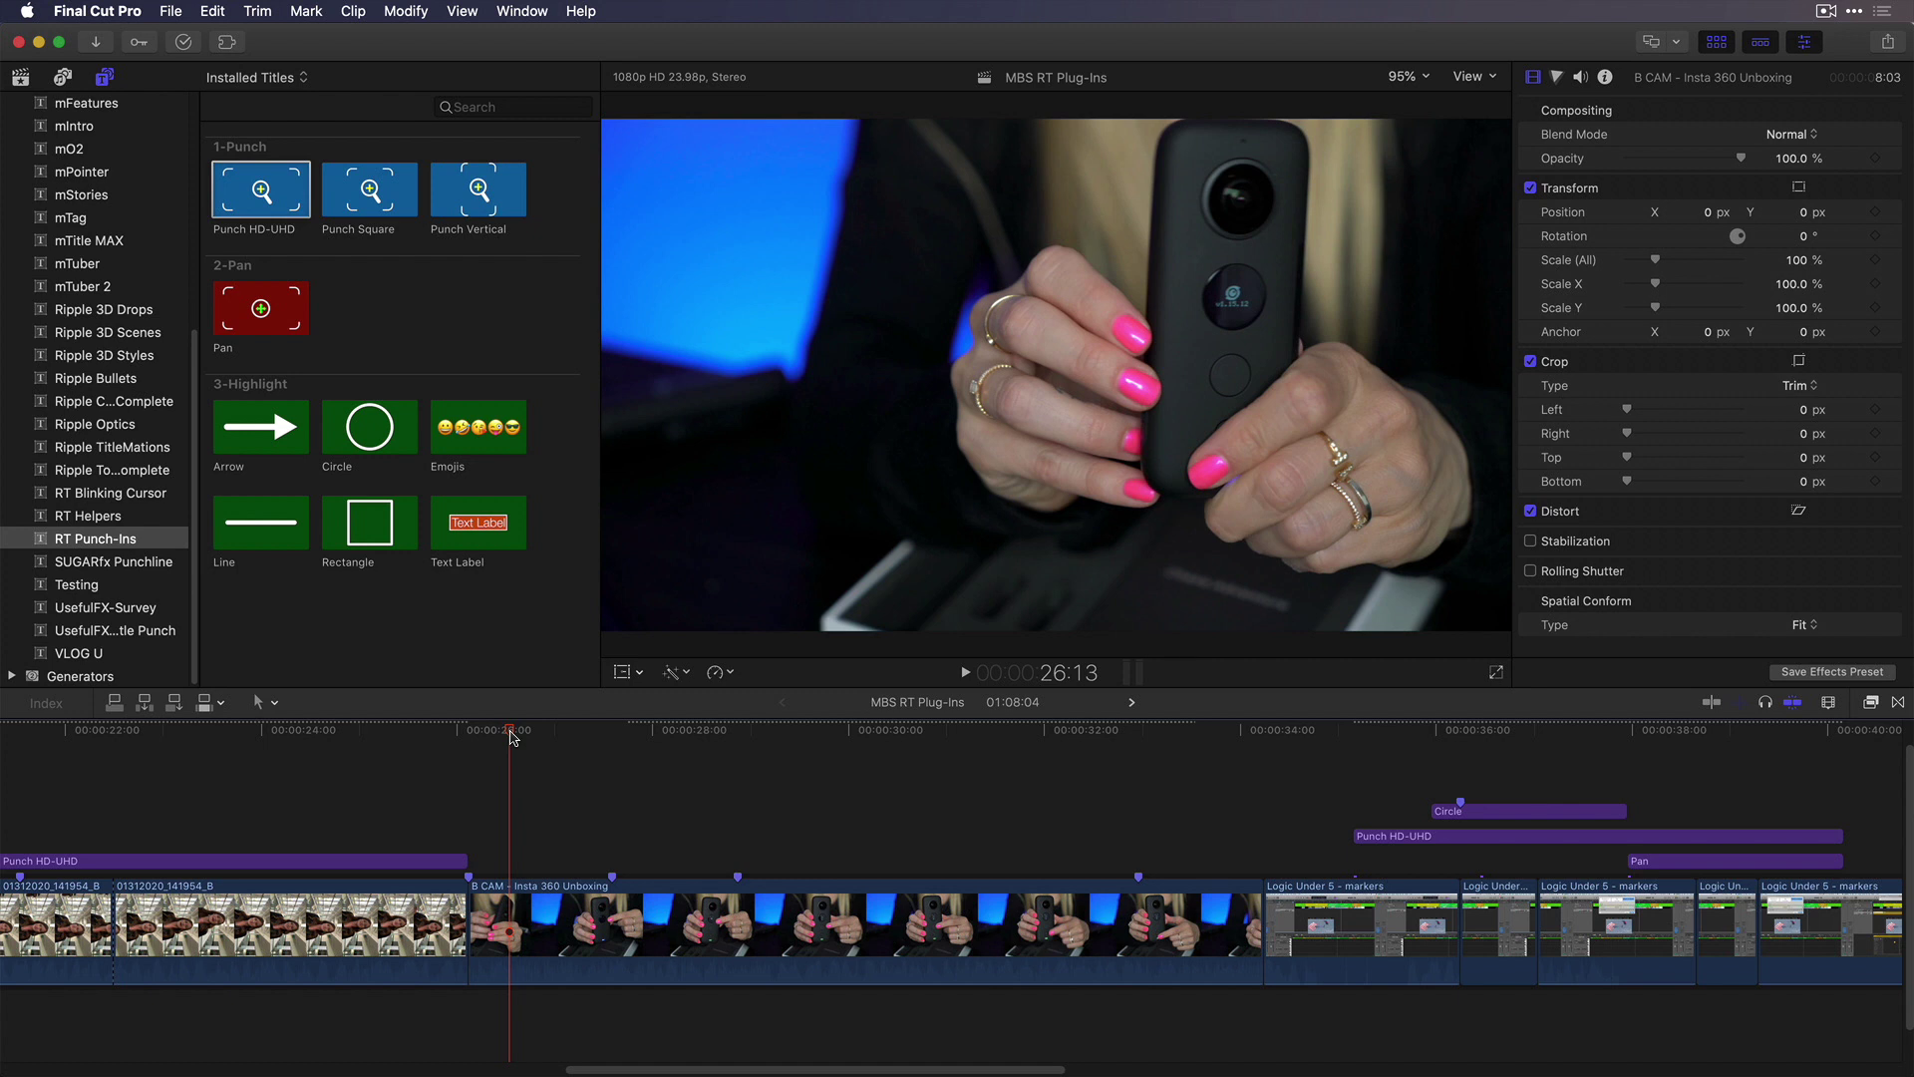
# Play the B CAM clip and mark a 5:10 range from 27:14 to 32:23
pyautogui.click(490, 736)
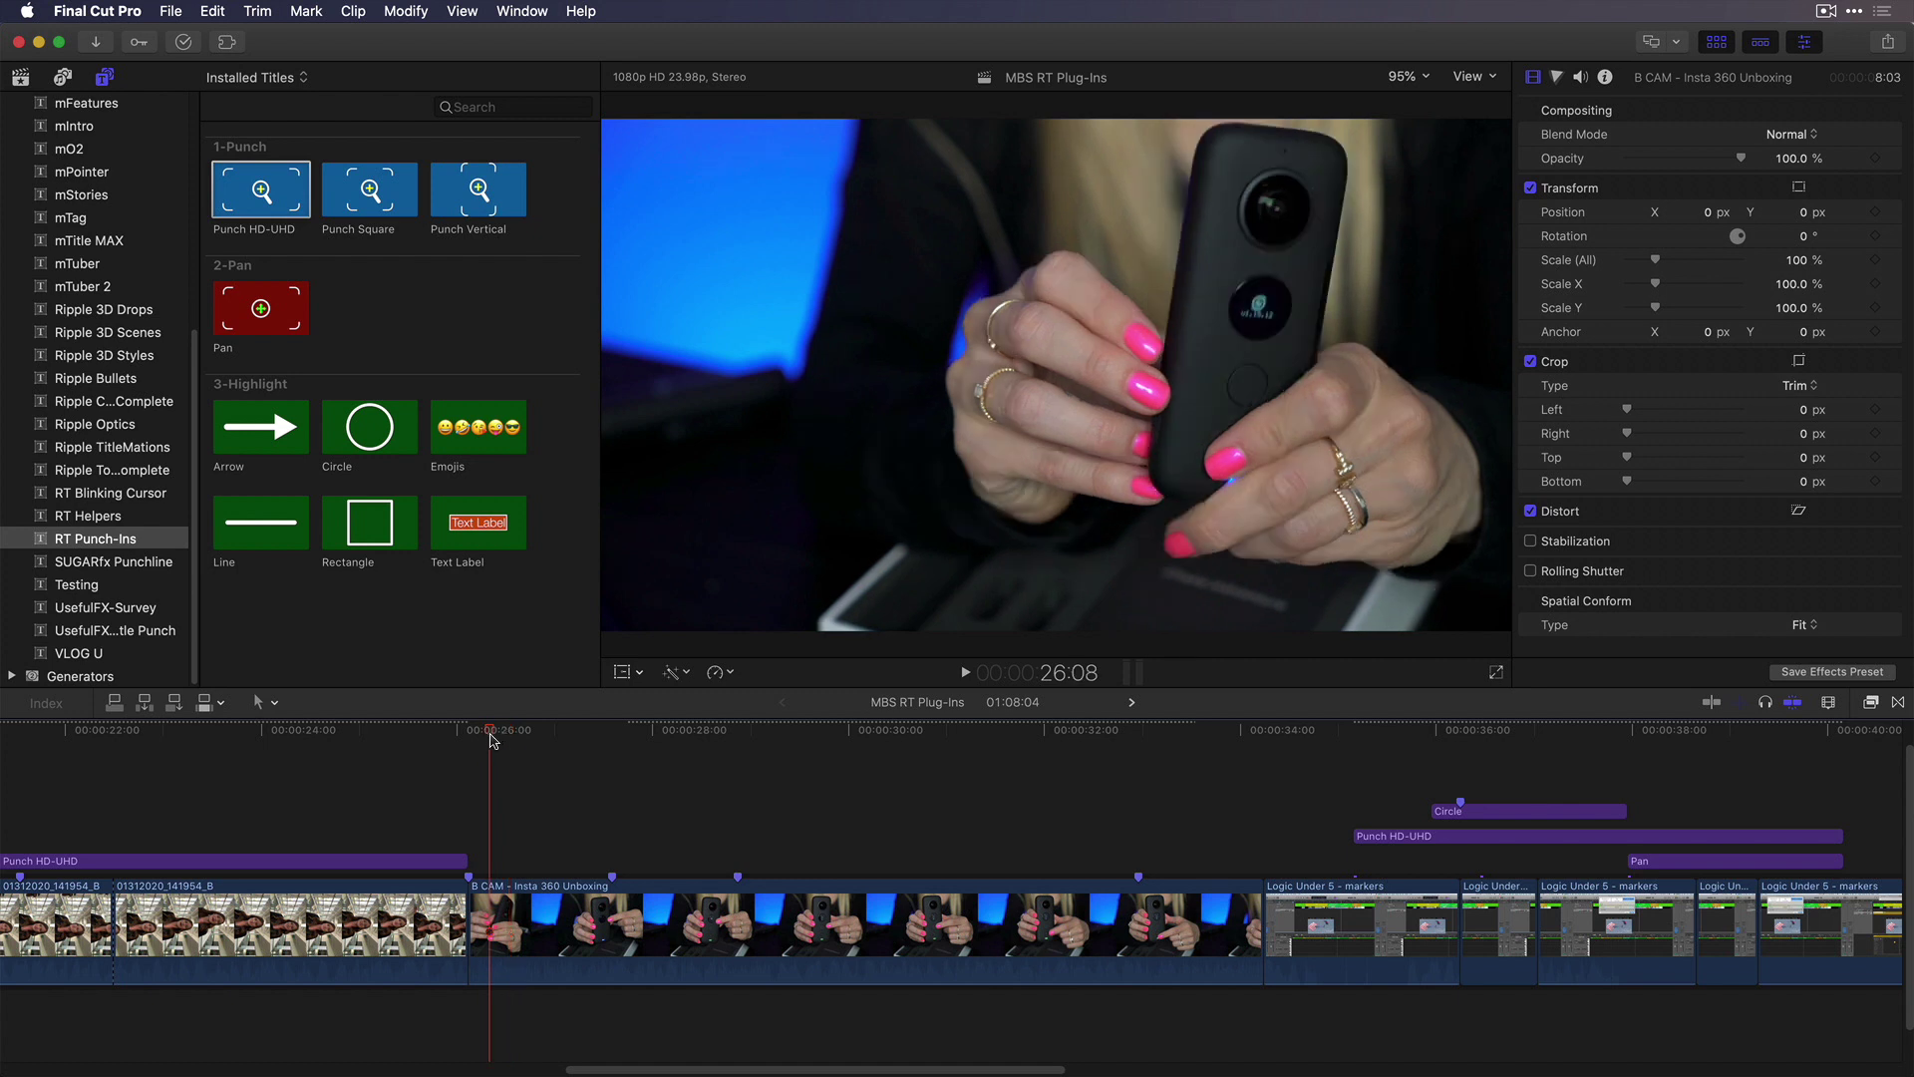
pyautogui.press('space')
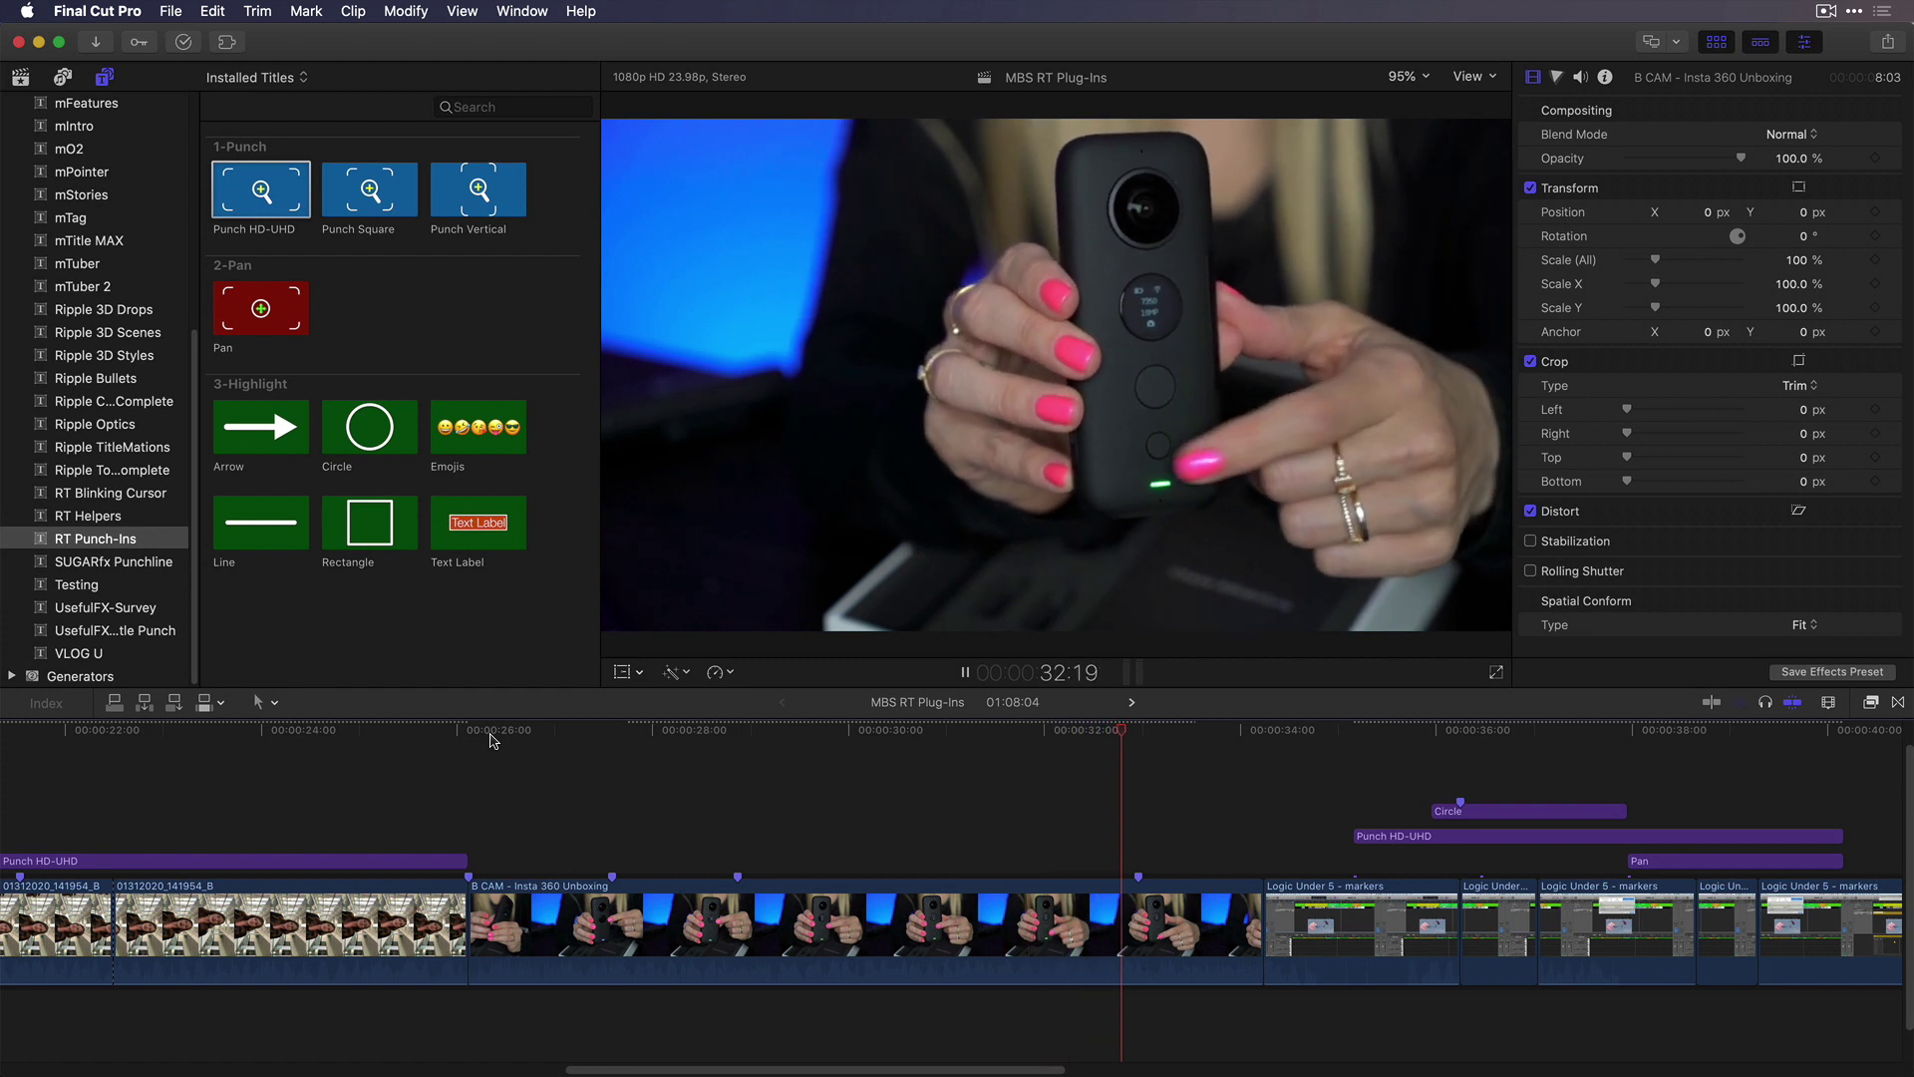
pyautogui.press('space')
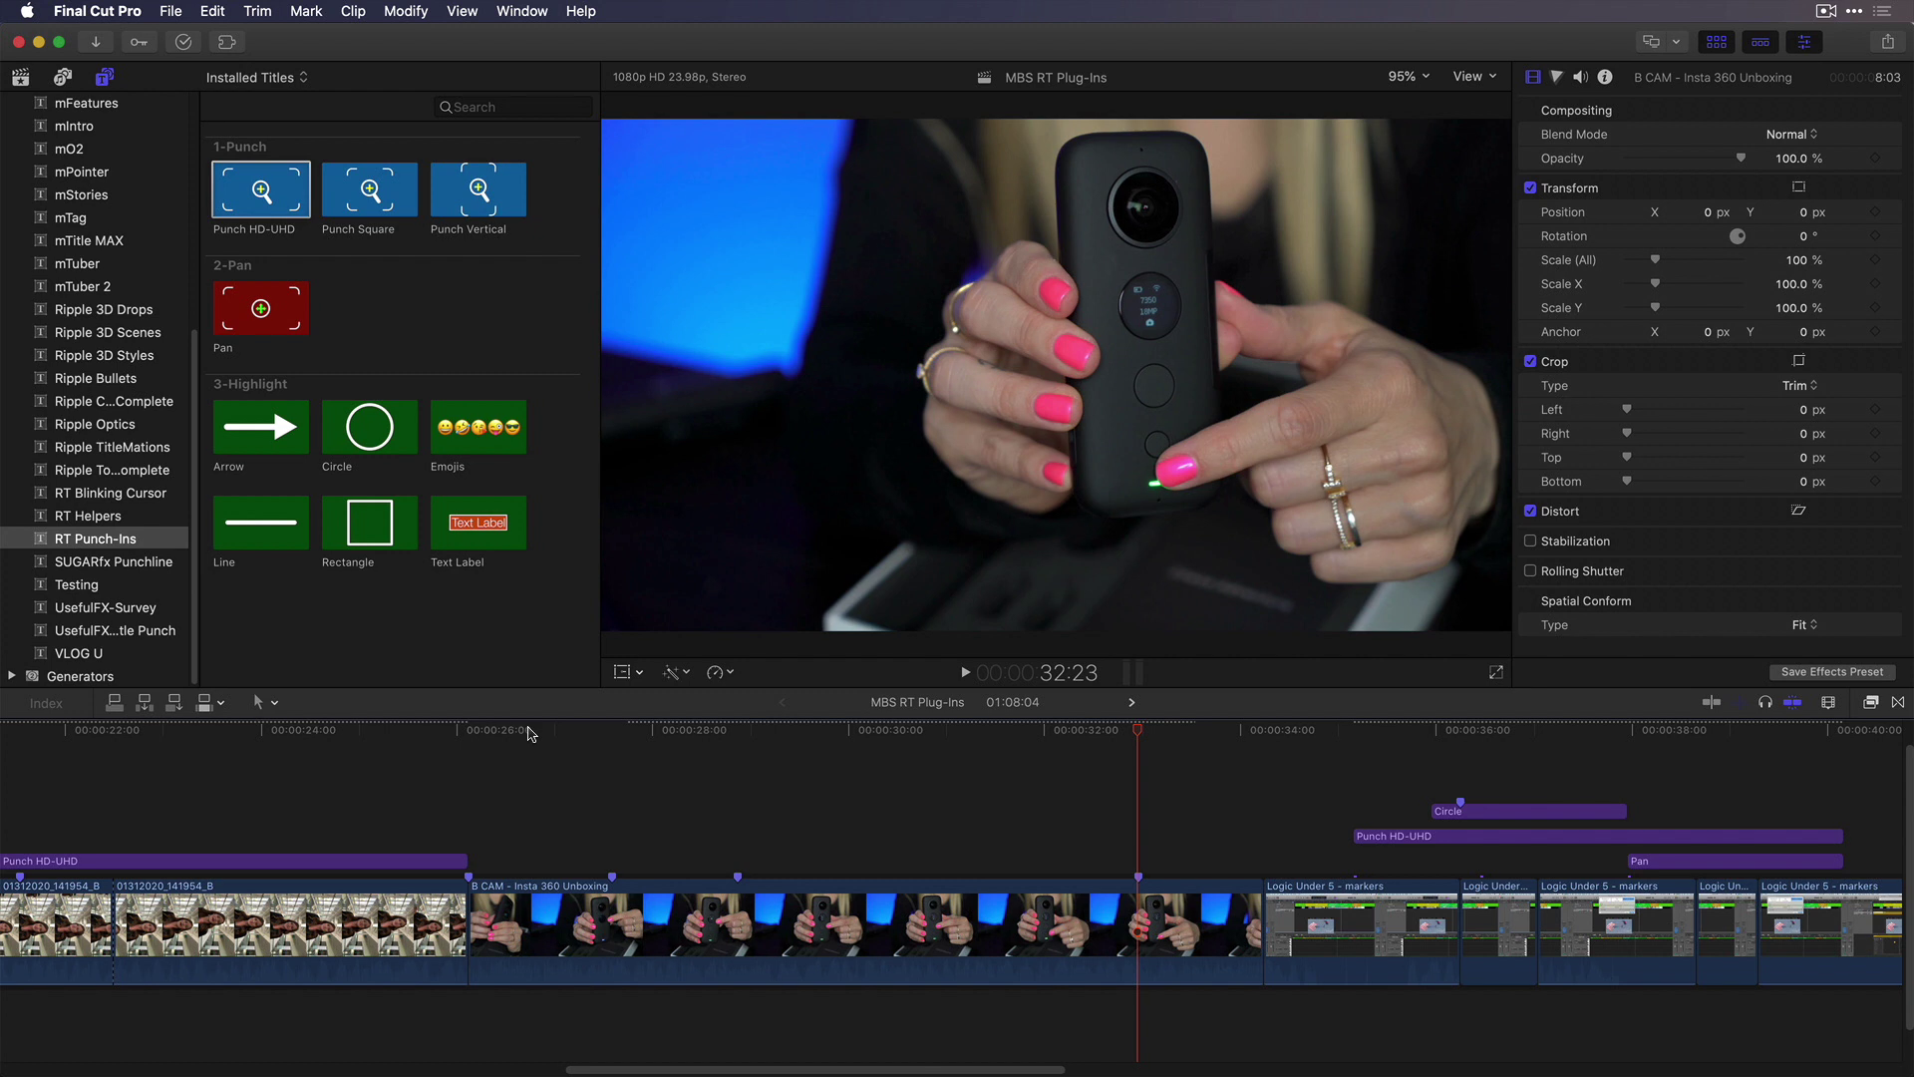
pyautogui.moveTo(528, 734); pyautogui.dragTo(607, 729)
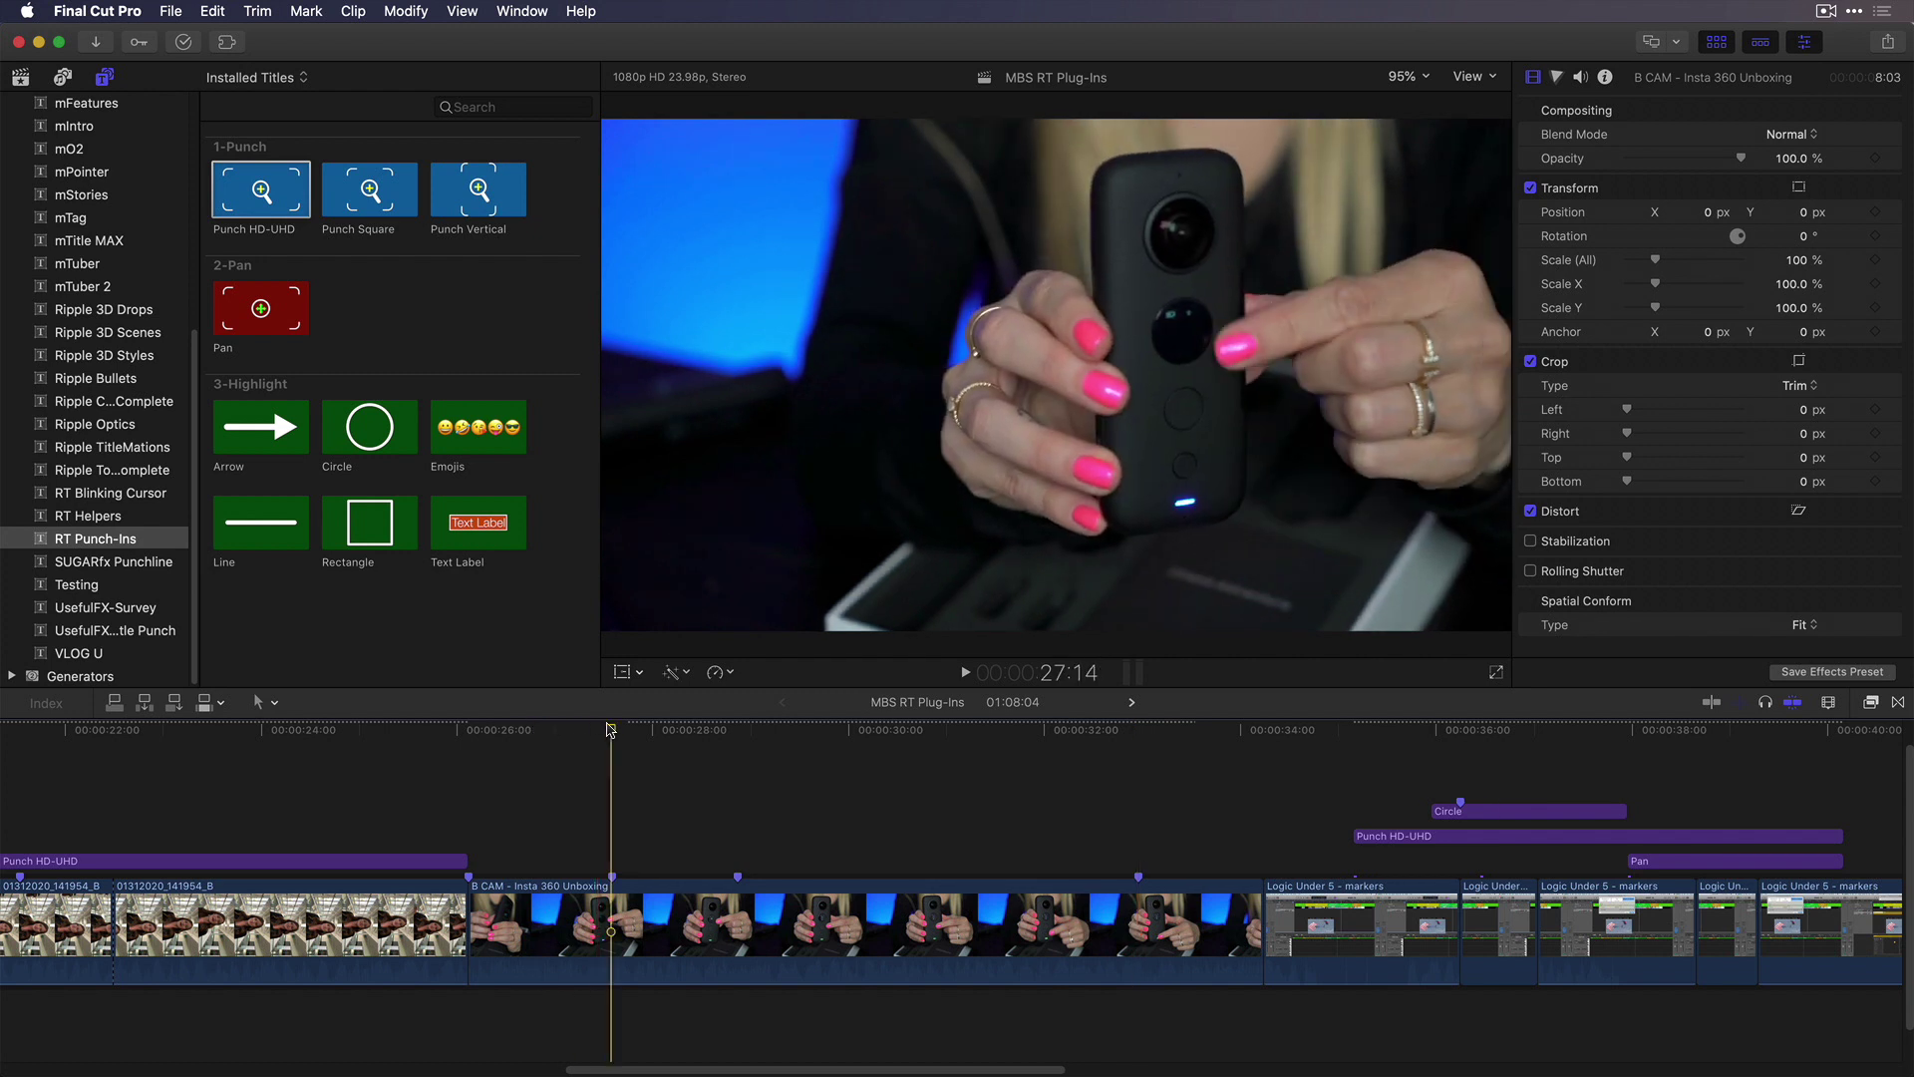
pyautogui.press('c')
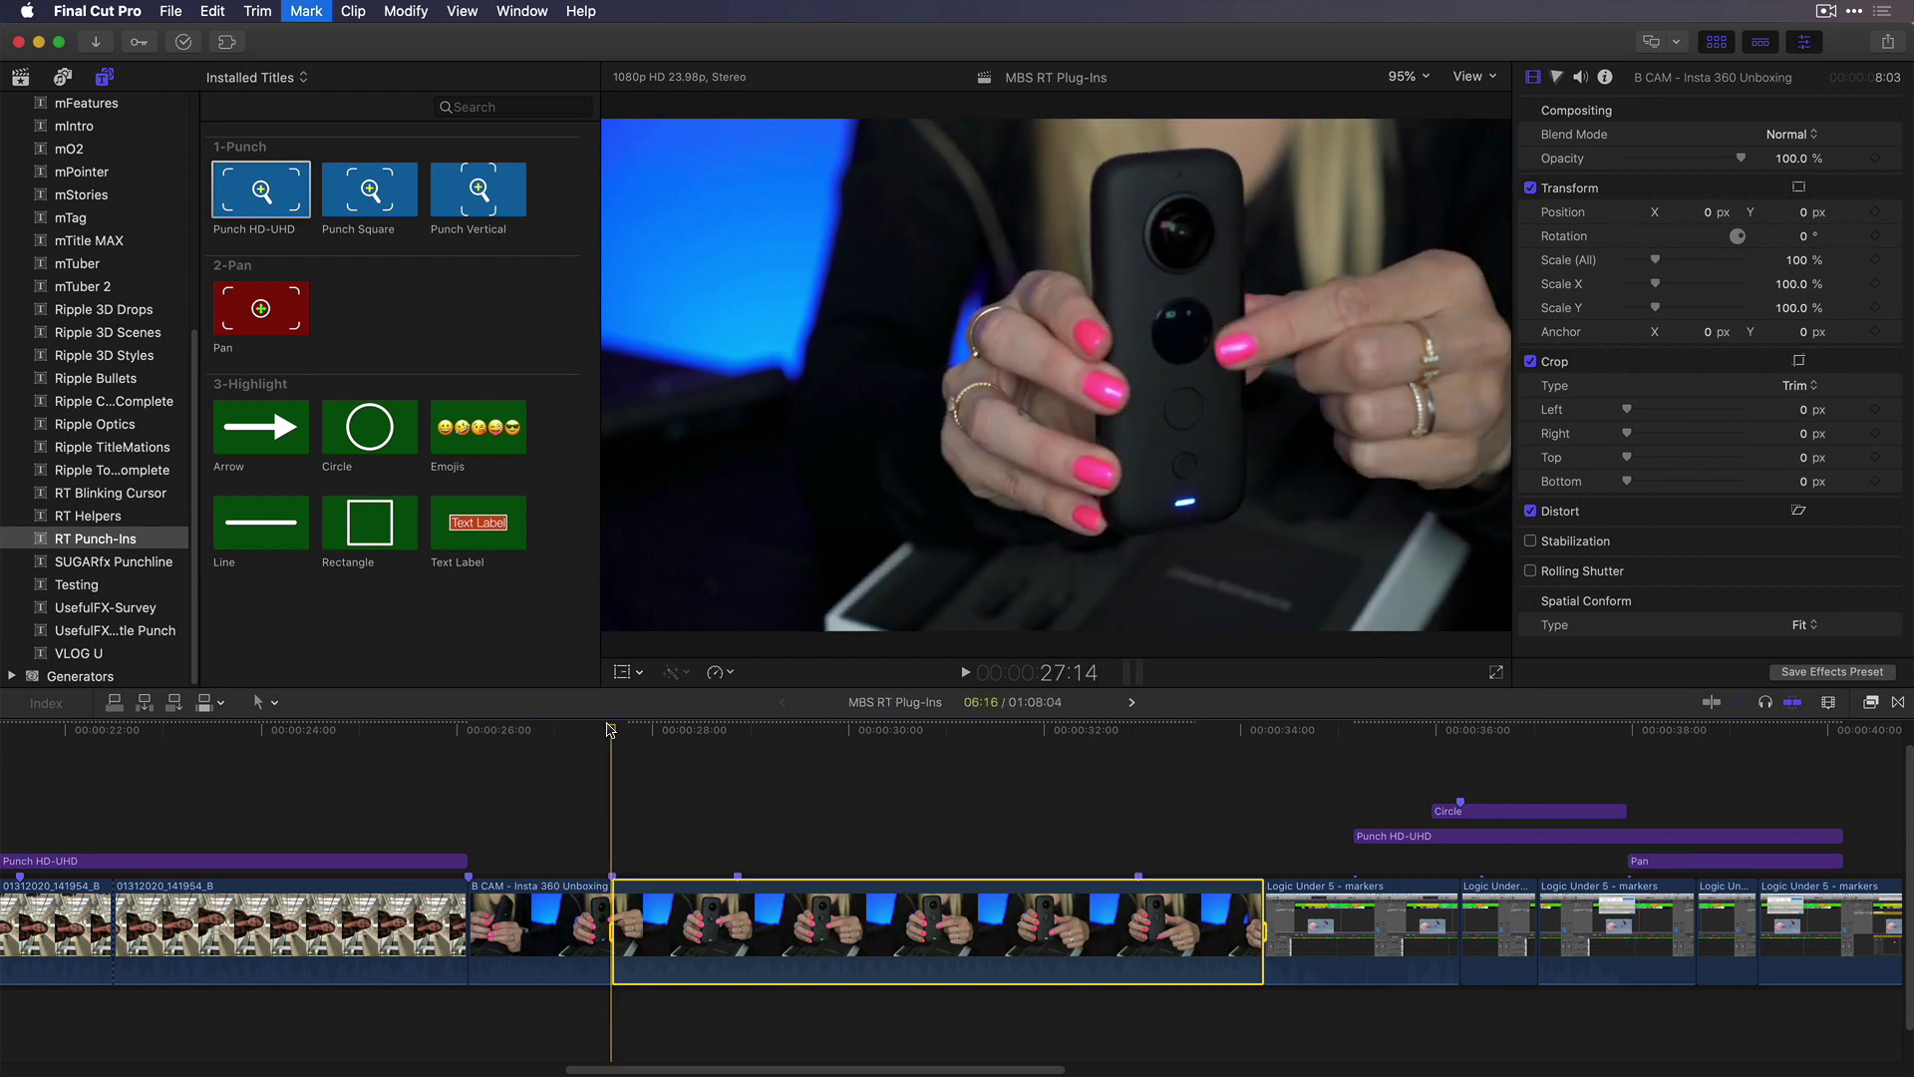
pyautogui.click(1137, 737)
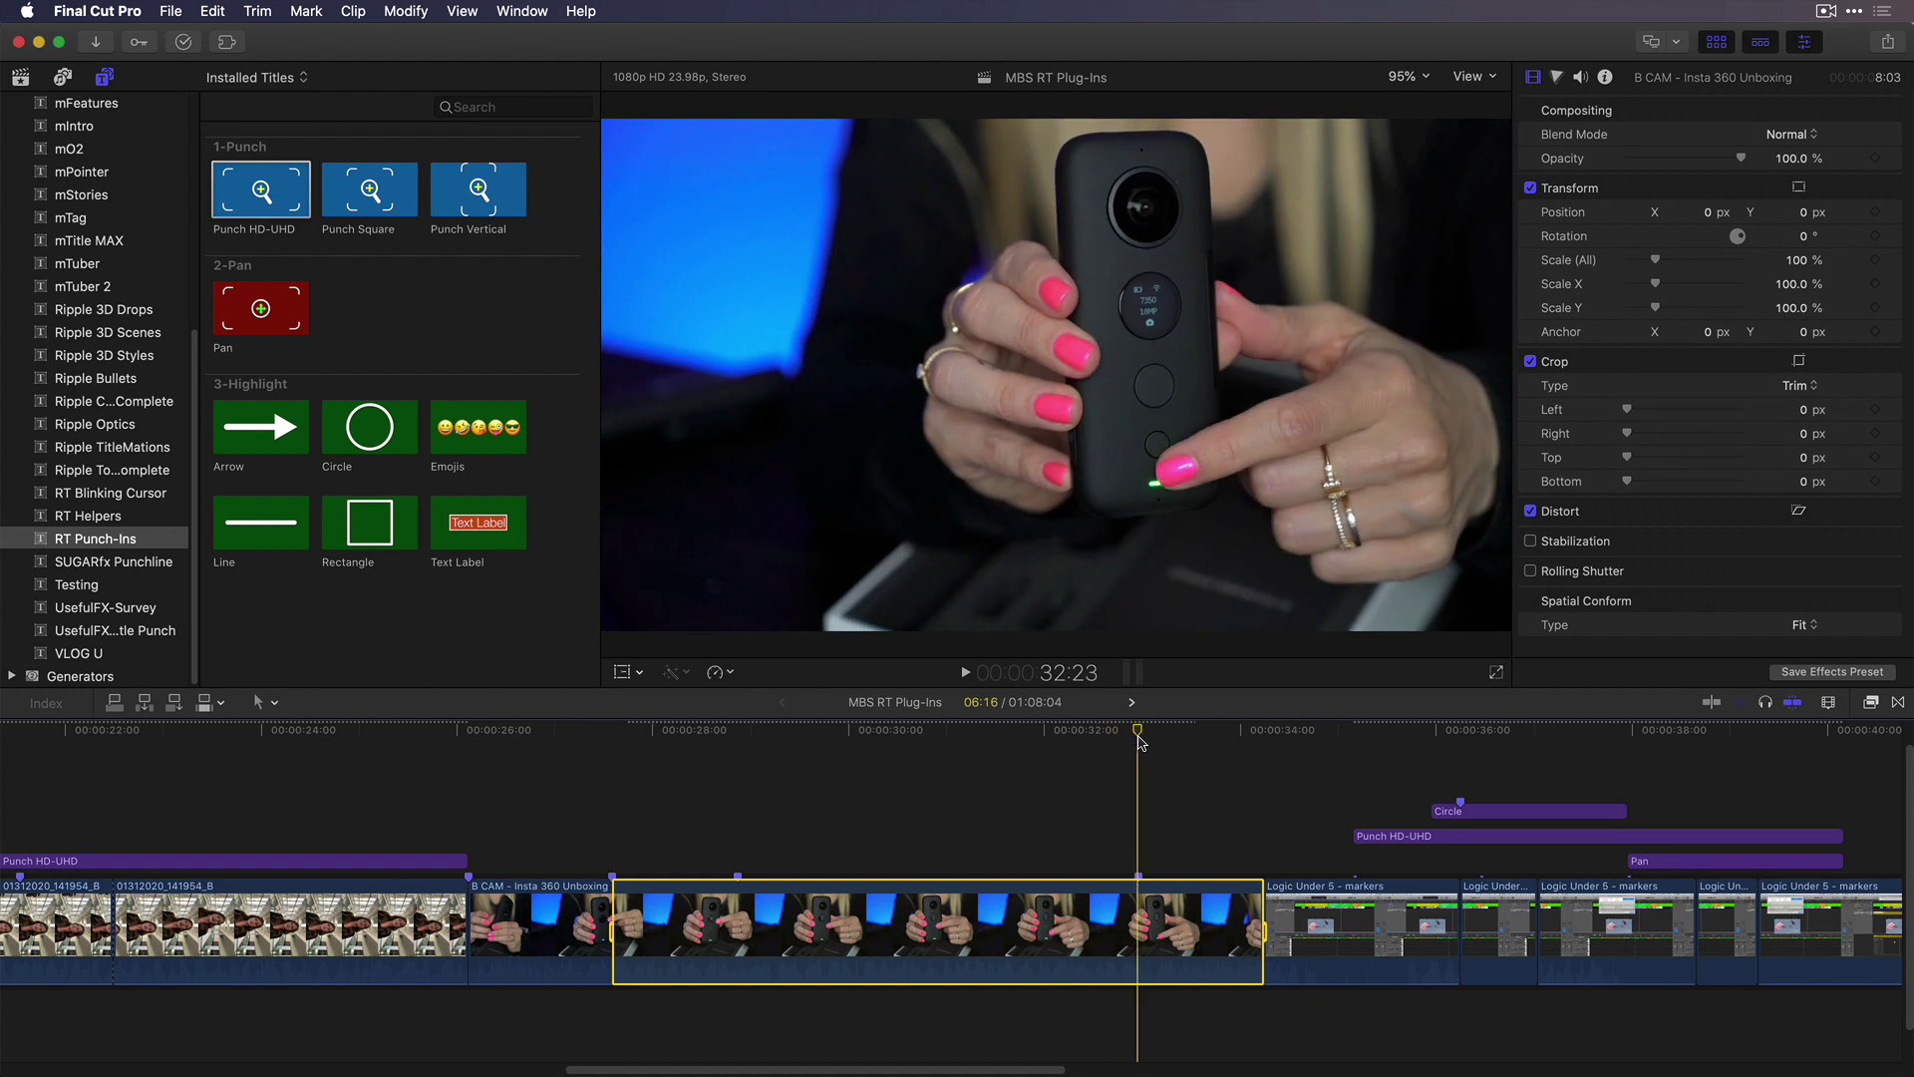
pyautogui.press('o')
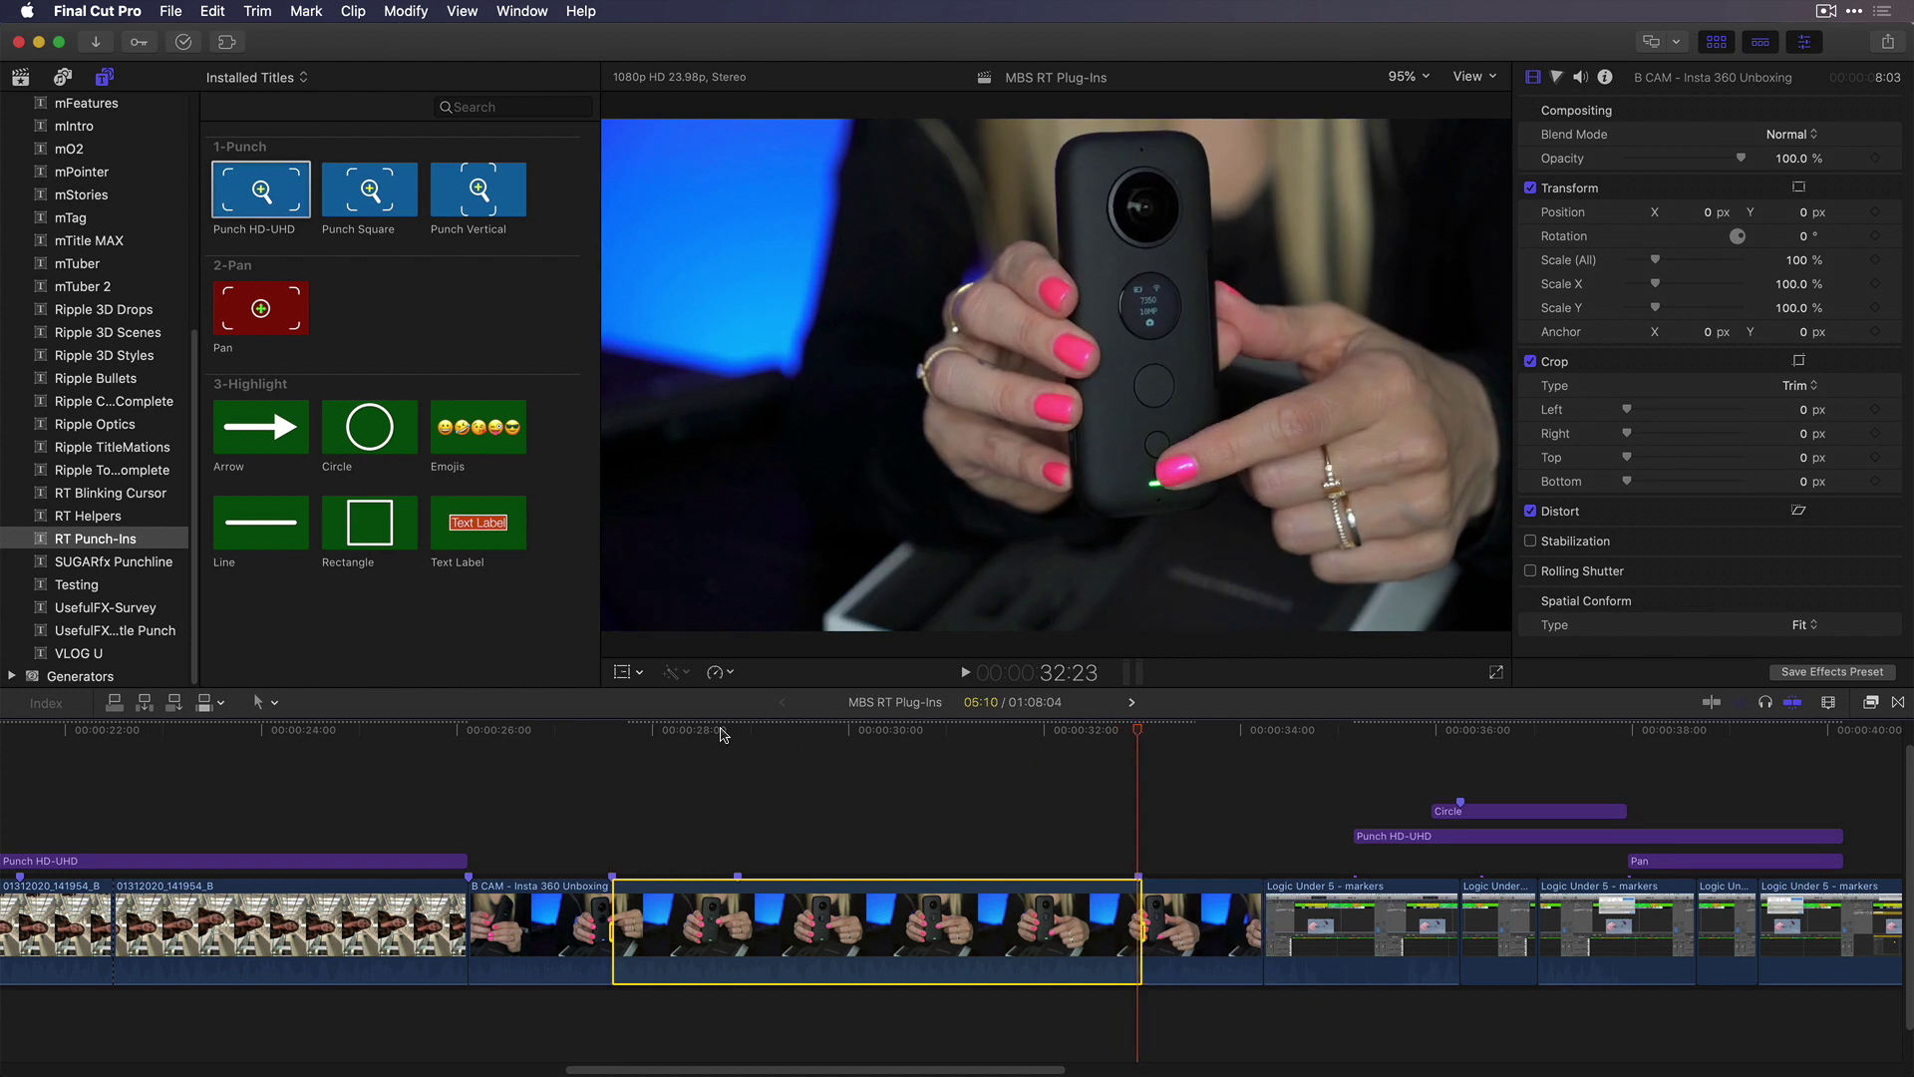
pyautogui.click(611, 738)
pyautogui.click(262, 190)
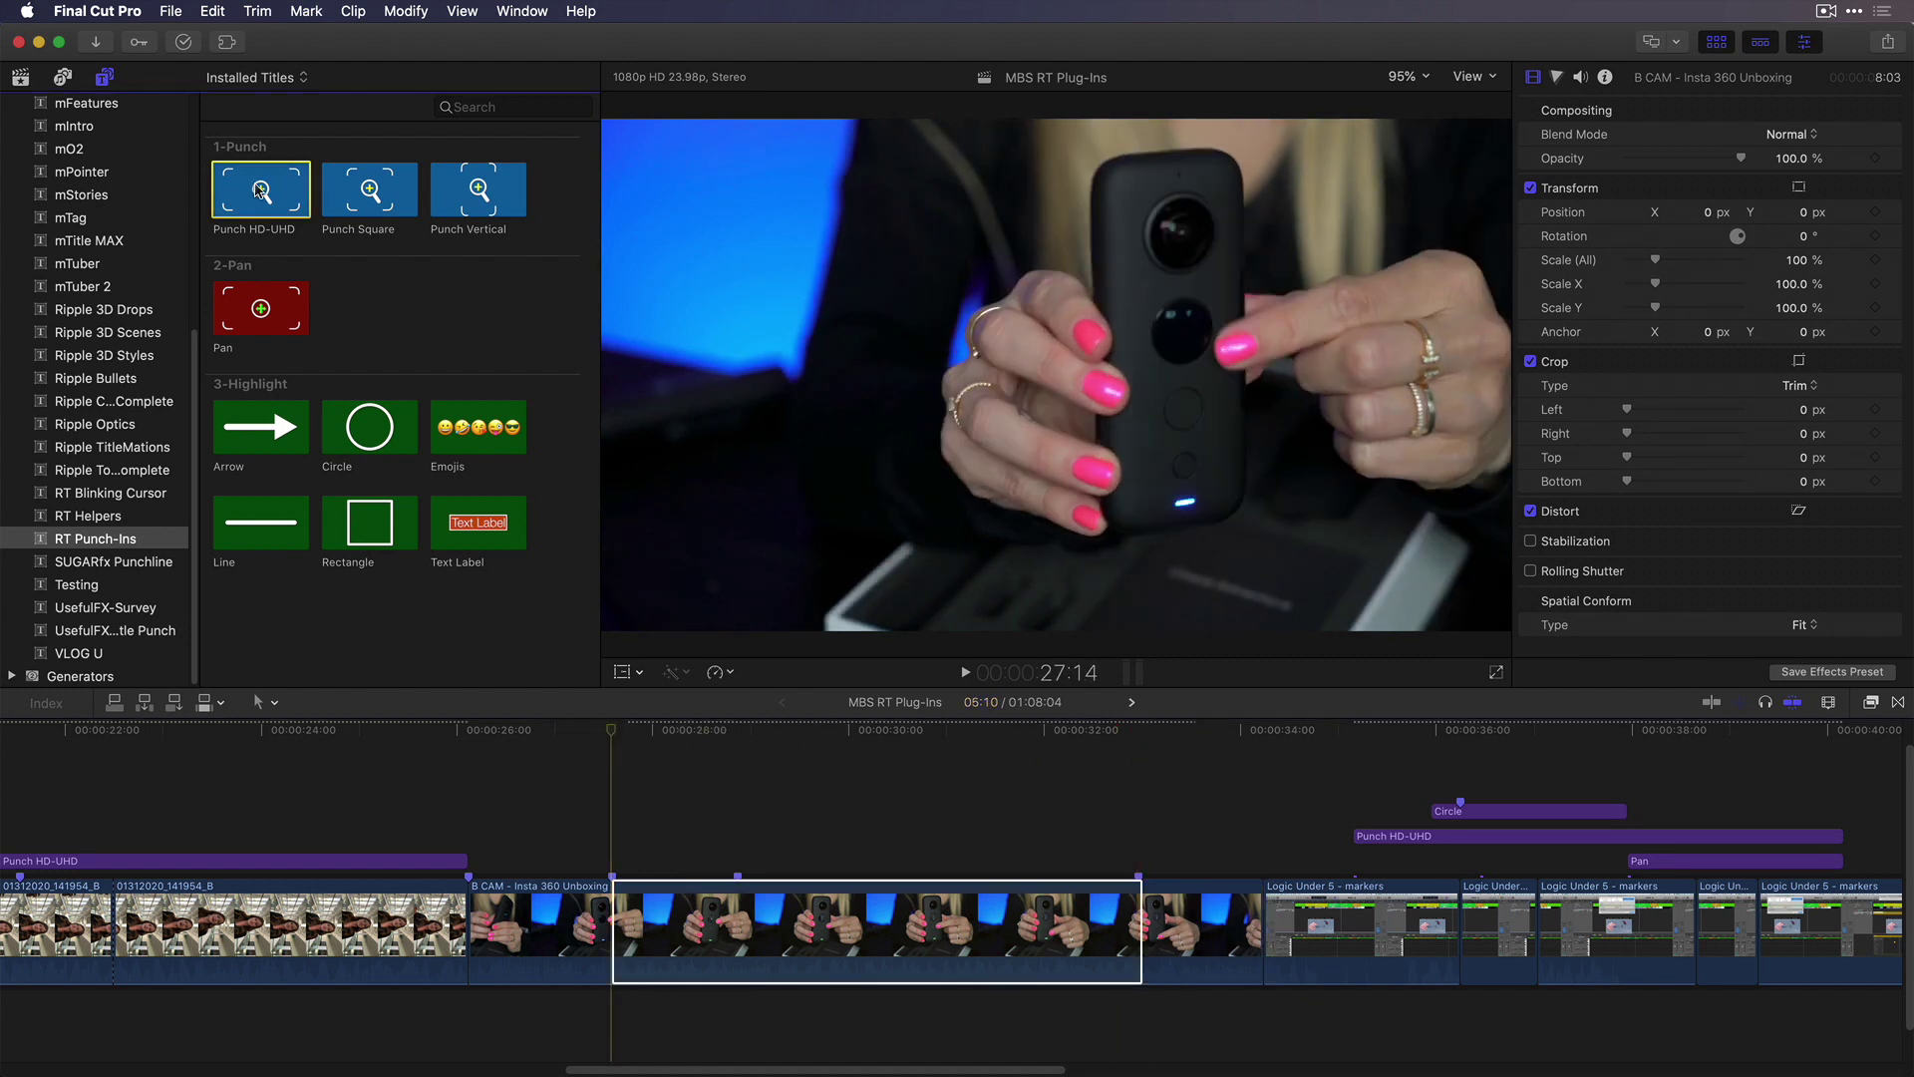
# Connect Punch HD-UHD to the range and frame its zoom box around the camera's lens and screen
pyautogui.press('q')
pyautogui.click(613, 726)
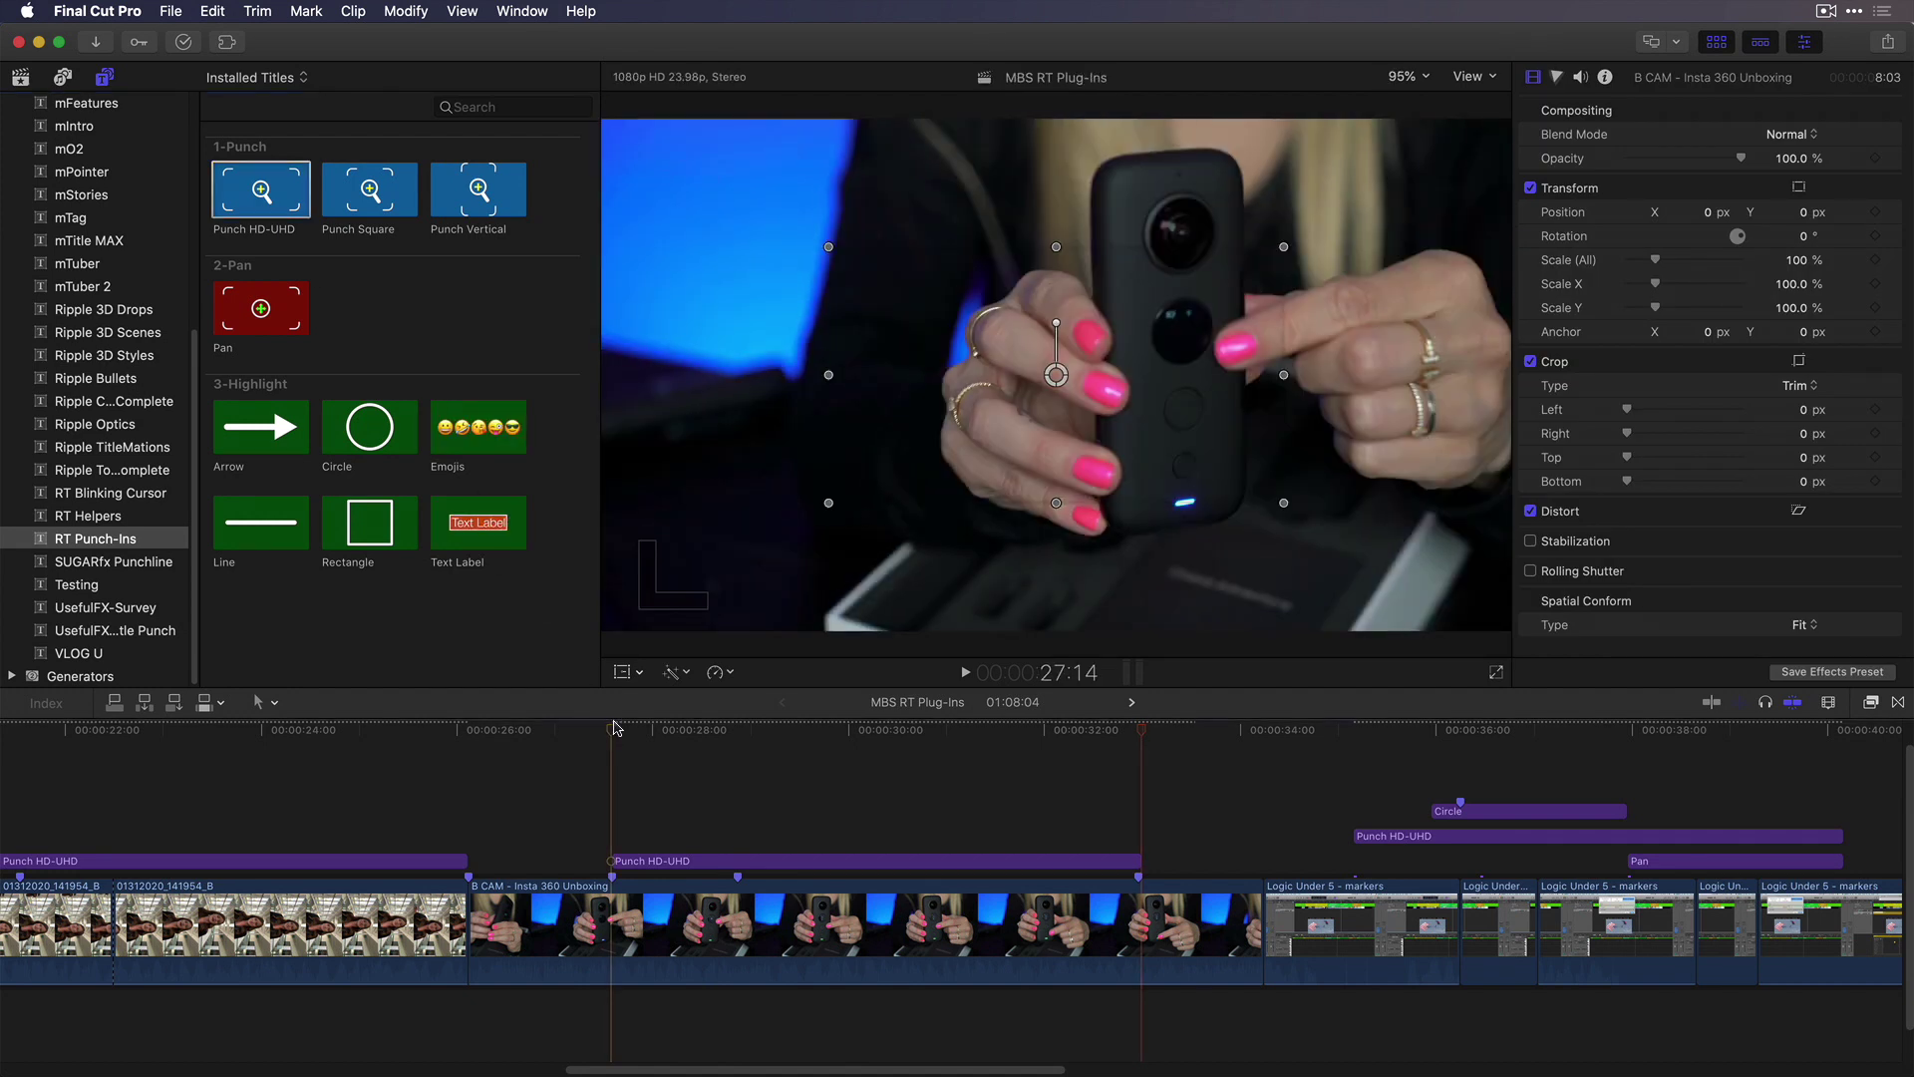
pyautogui.moveTo(1301, 507)
pyautogui.mouseDown()
pyautogui.moveTo(1303, 427)
pyautogui.moveTo(1403, 429)
pyautogui.mouseUp()
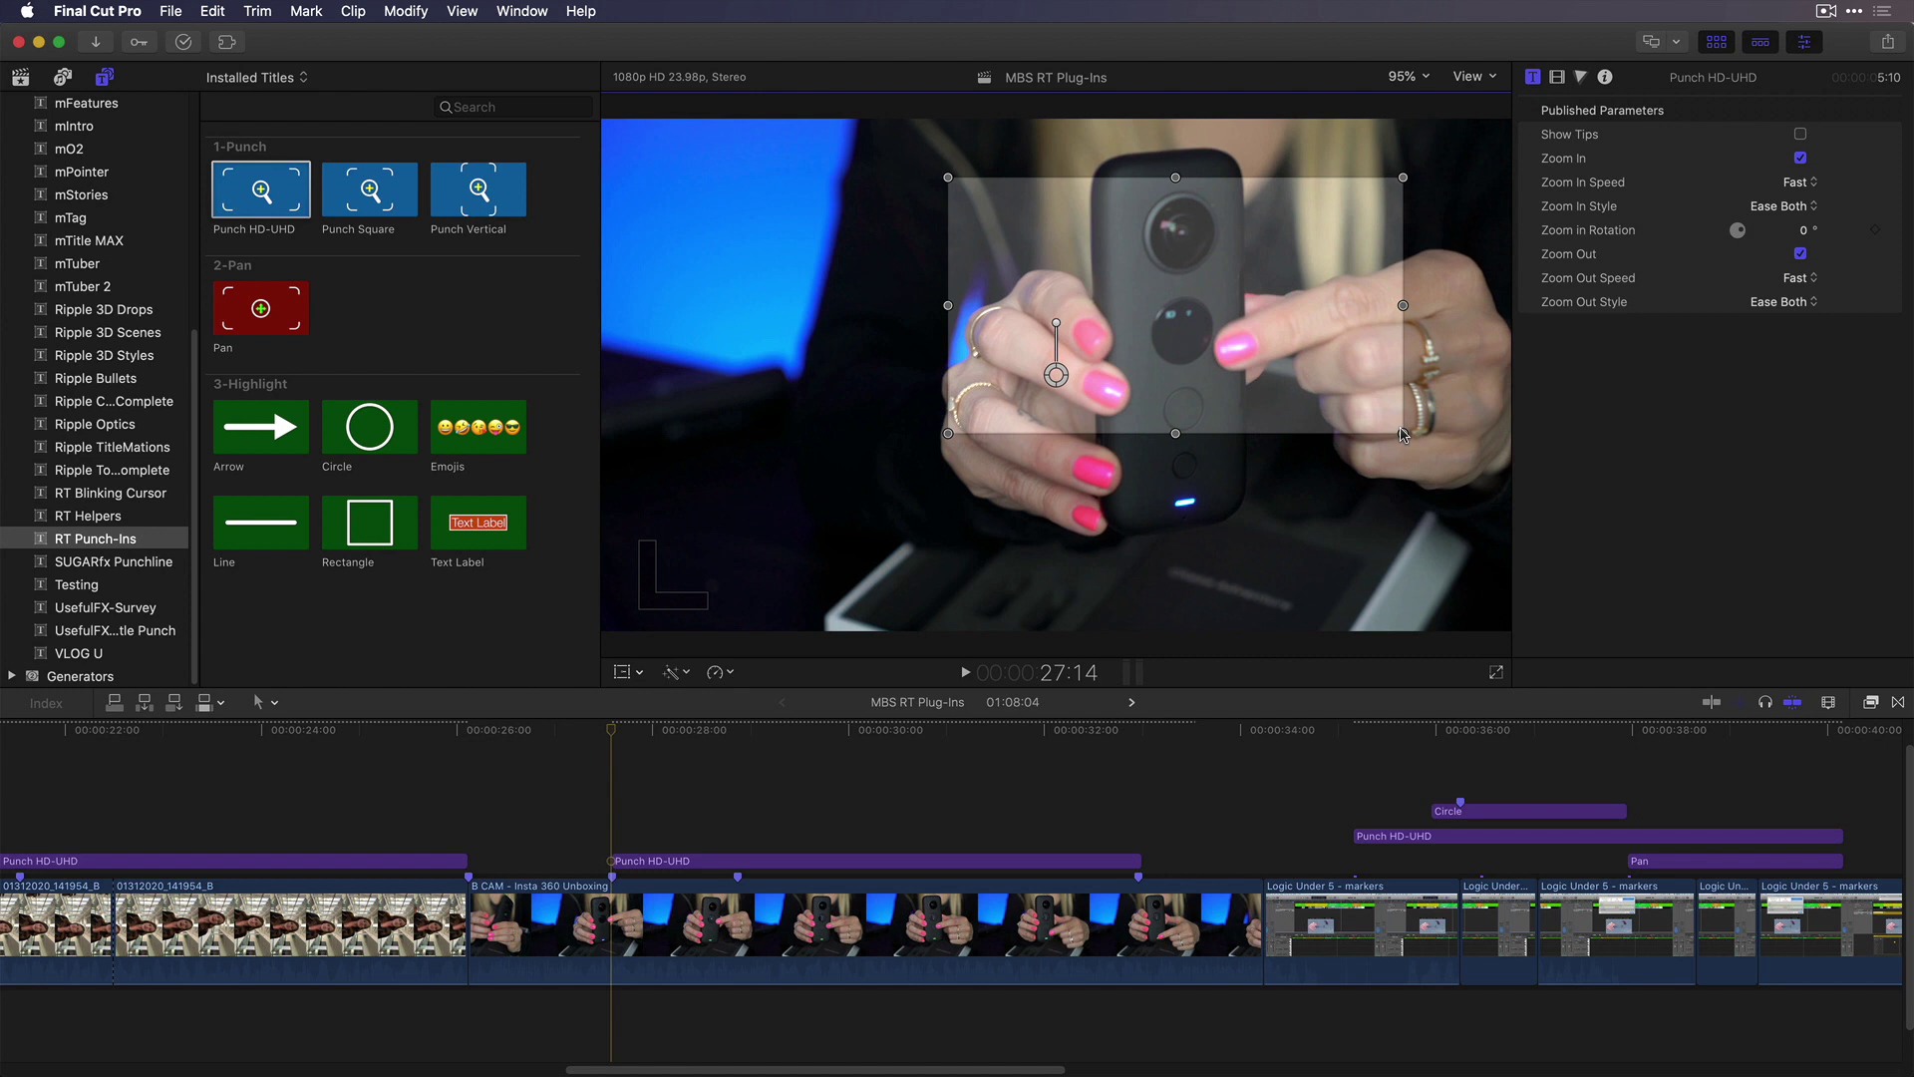
pyautogui.moveTo(1320, 364); pyautogui.dragTo(1326, 344)
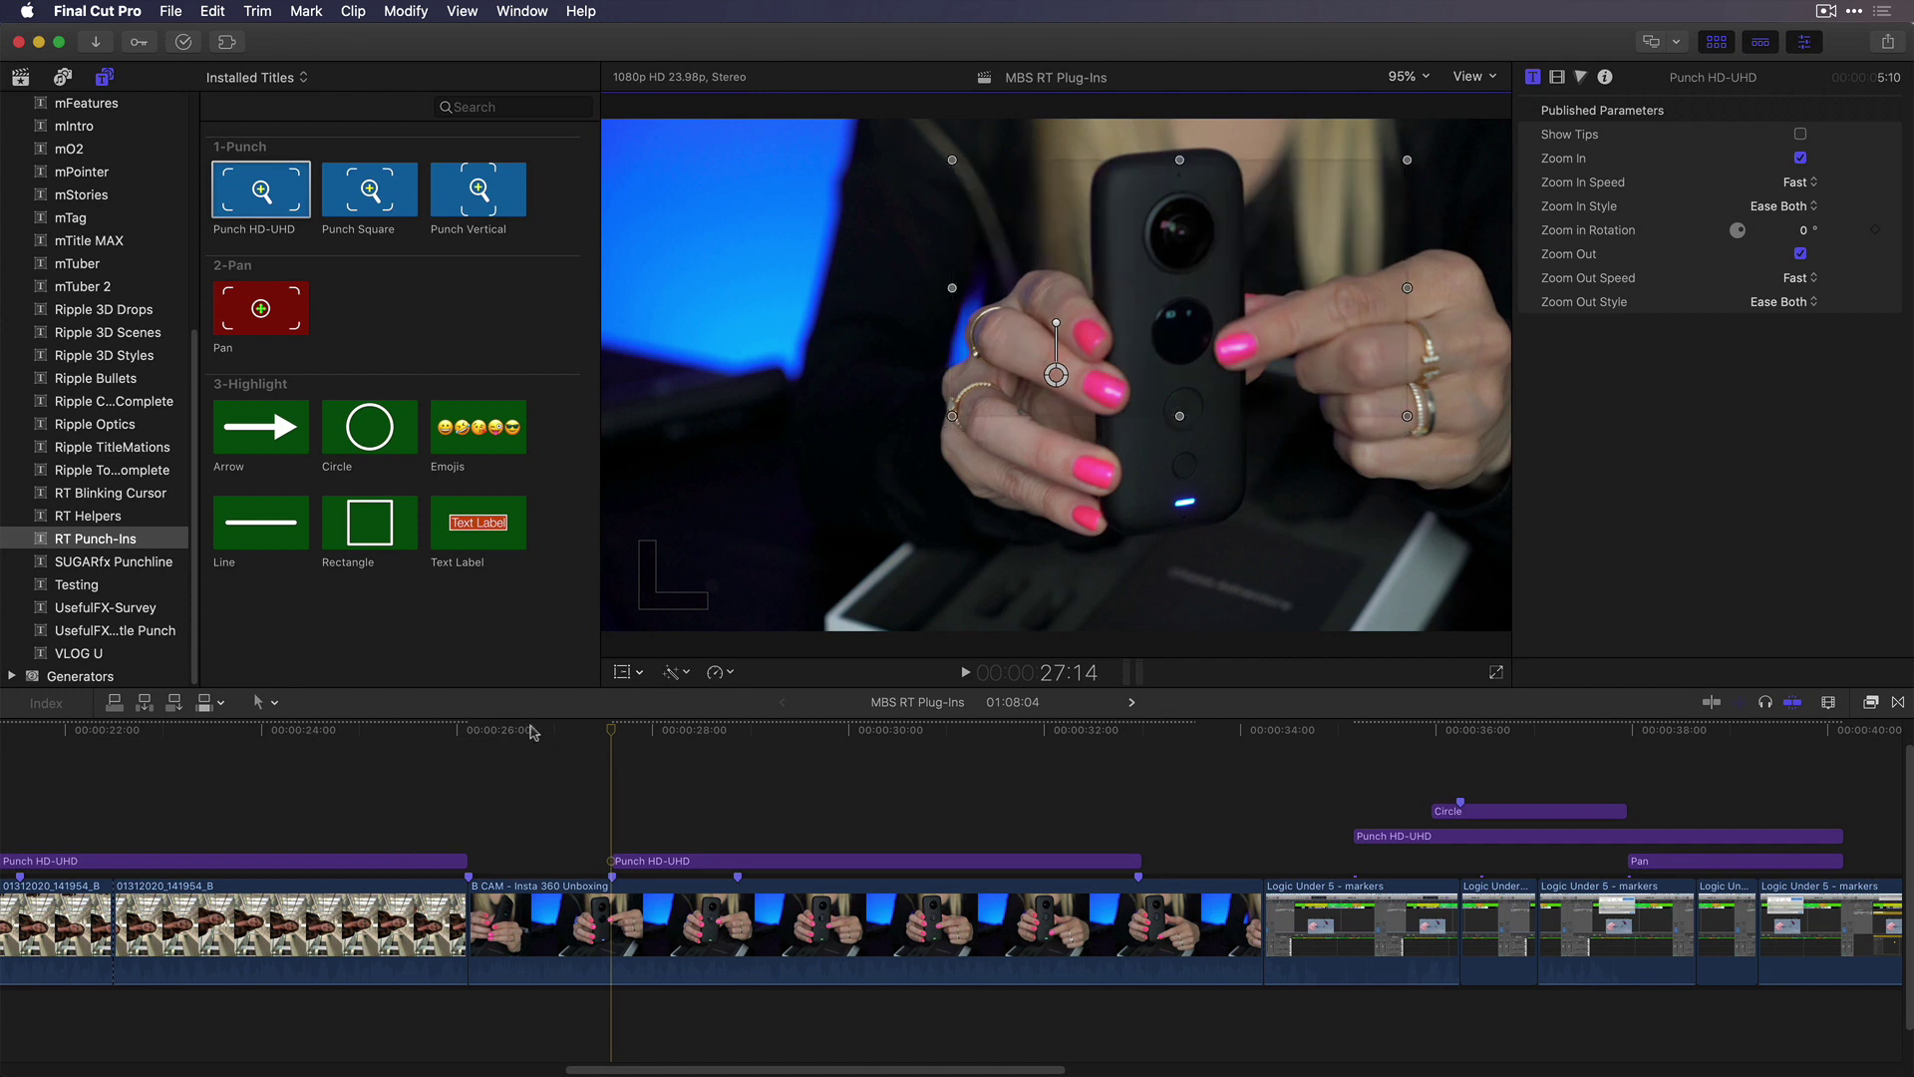
# Set the punch's Zoom In Speed to Medium and review the zoom-in
pyautogui.click(665, 859)
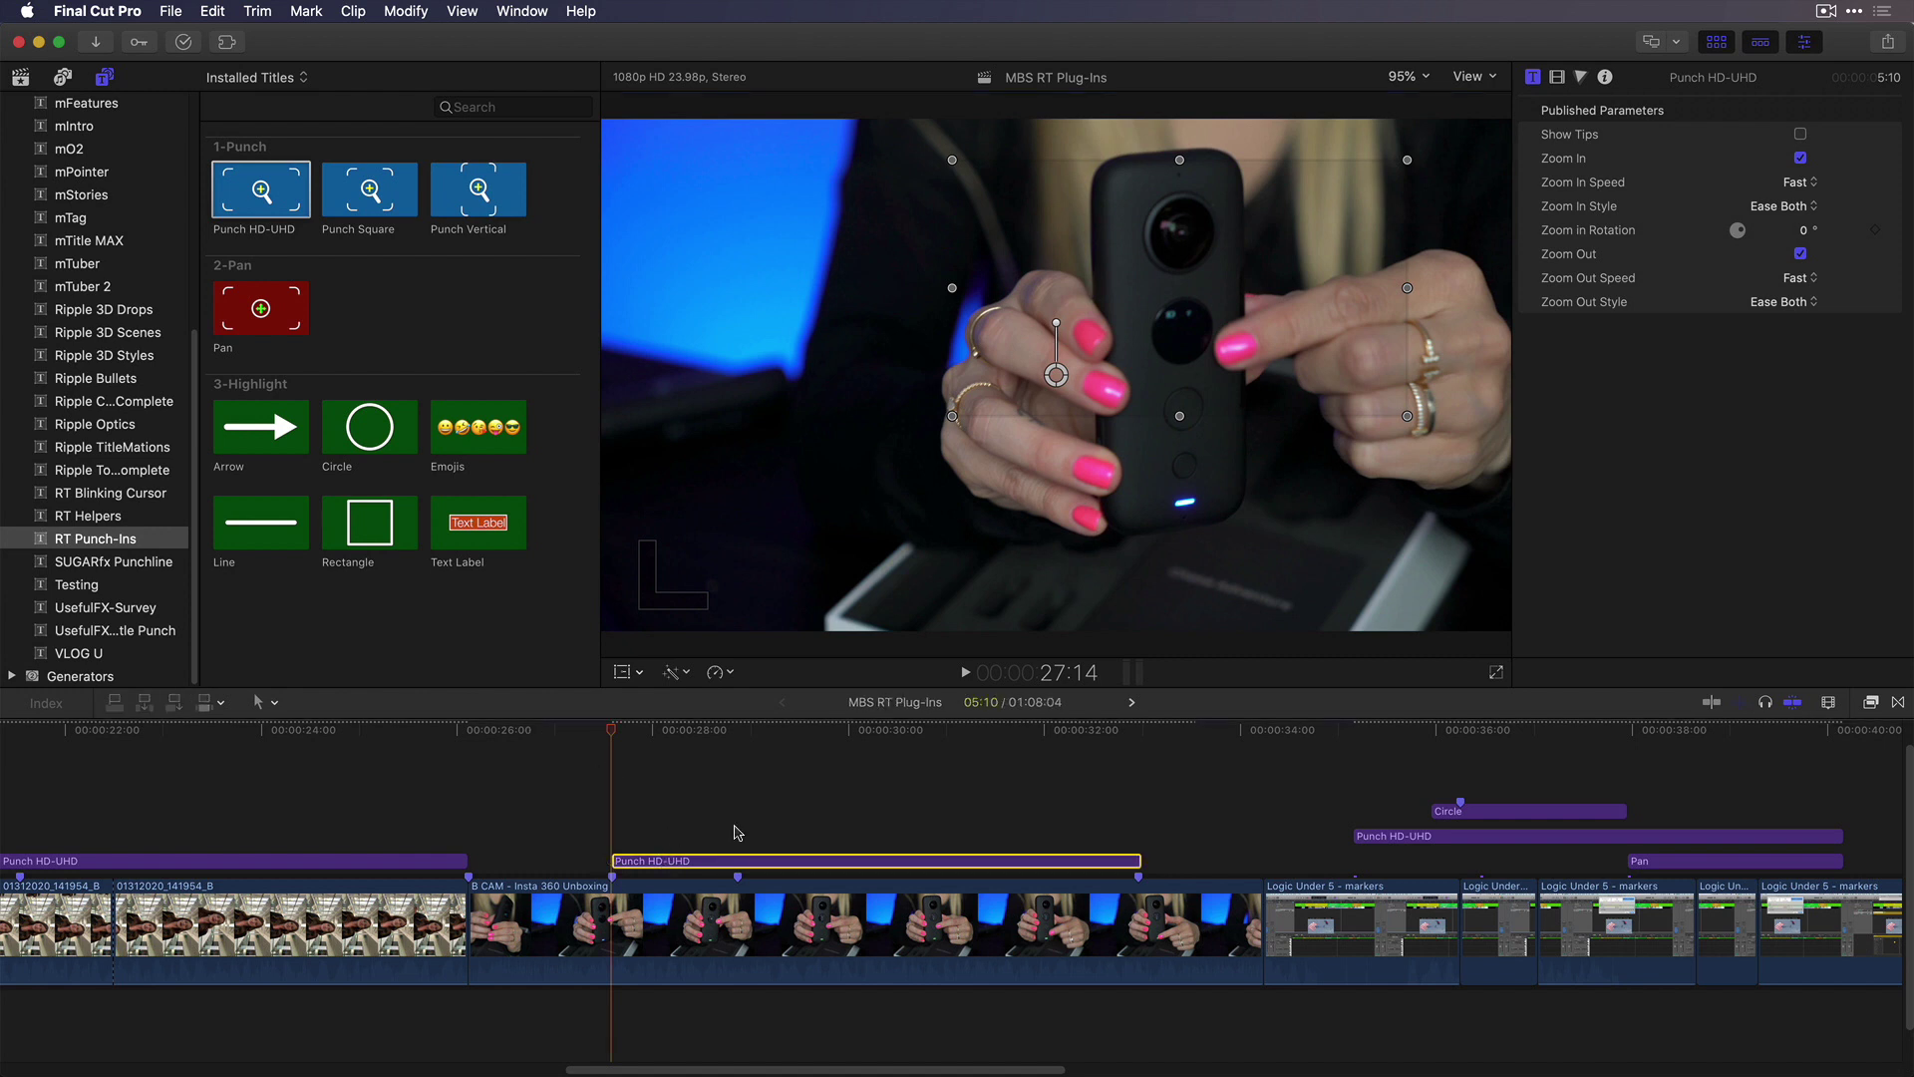
pyautogui.click(1799, 182)
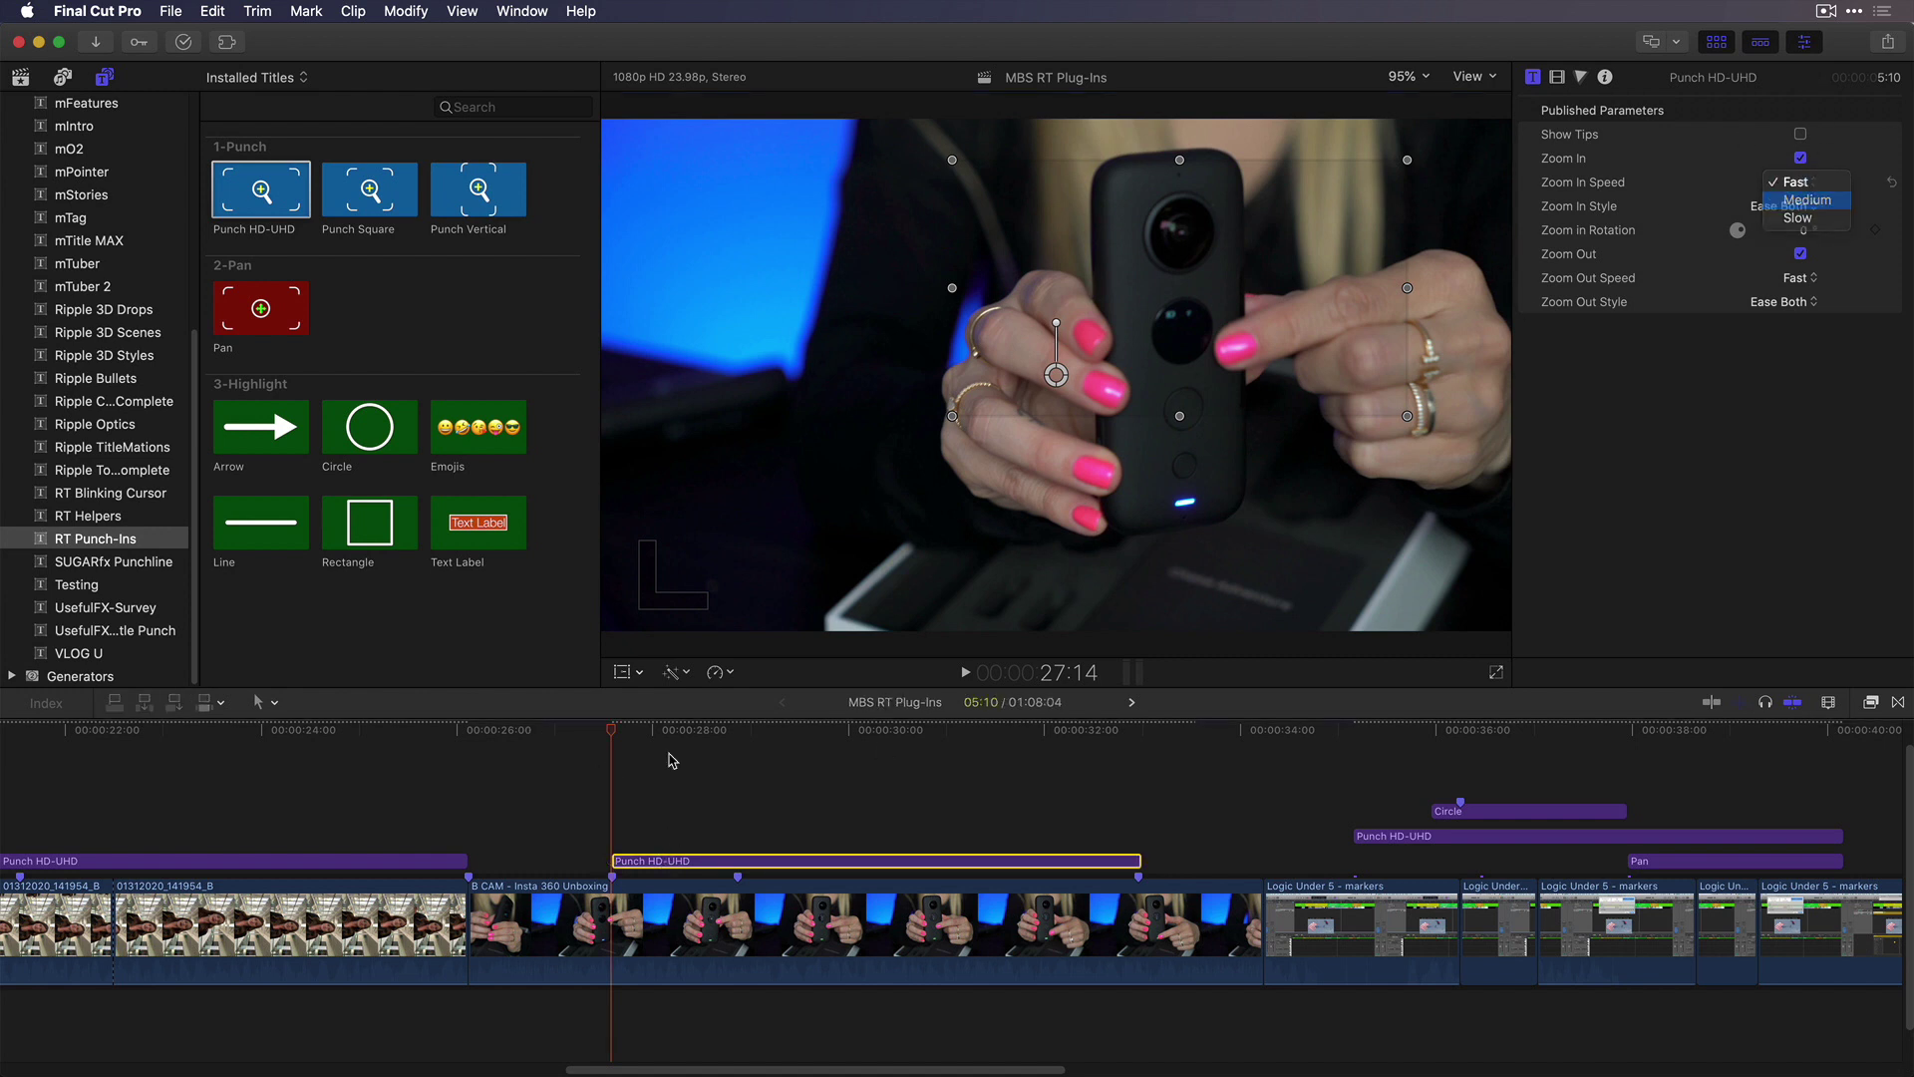
pyautogui.click(588, 755)
pyautogui.click(468, 733)
pyautogui.press('space')
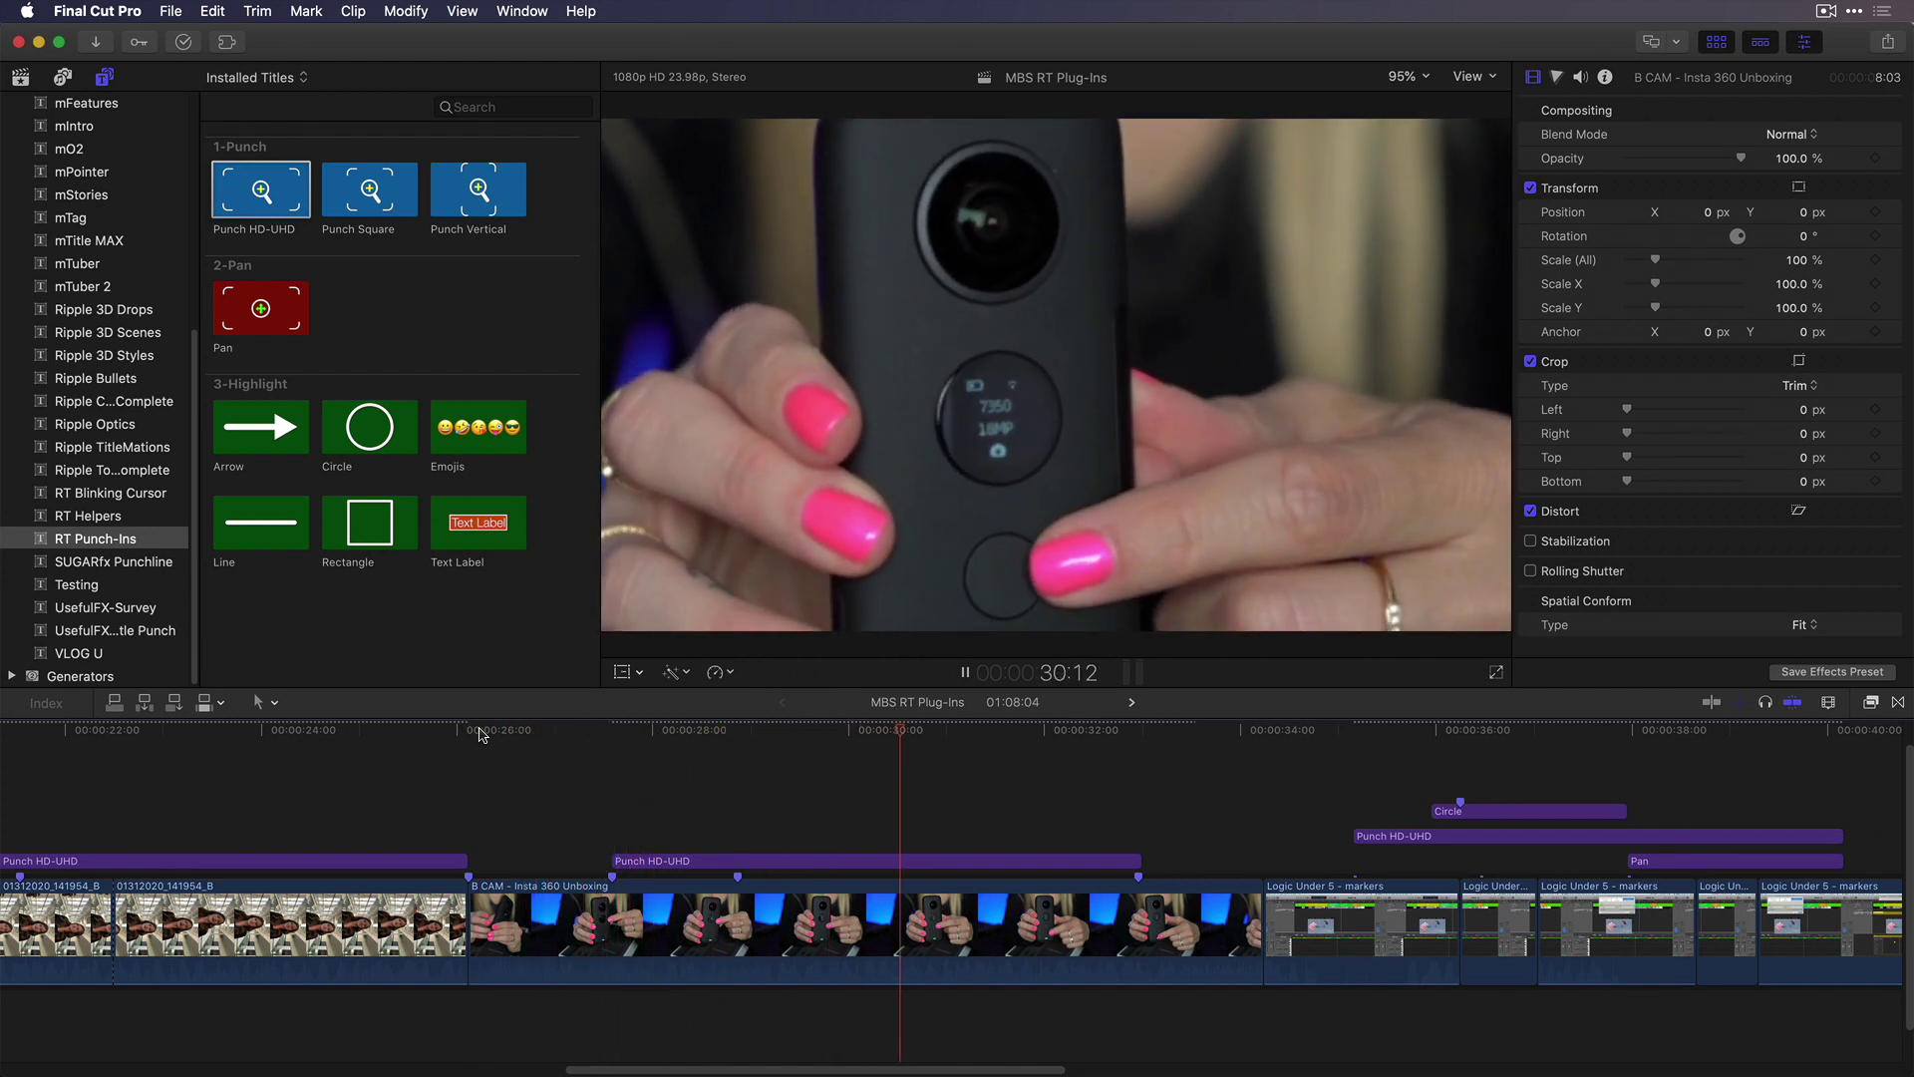
pyautogui.press('space')
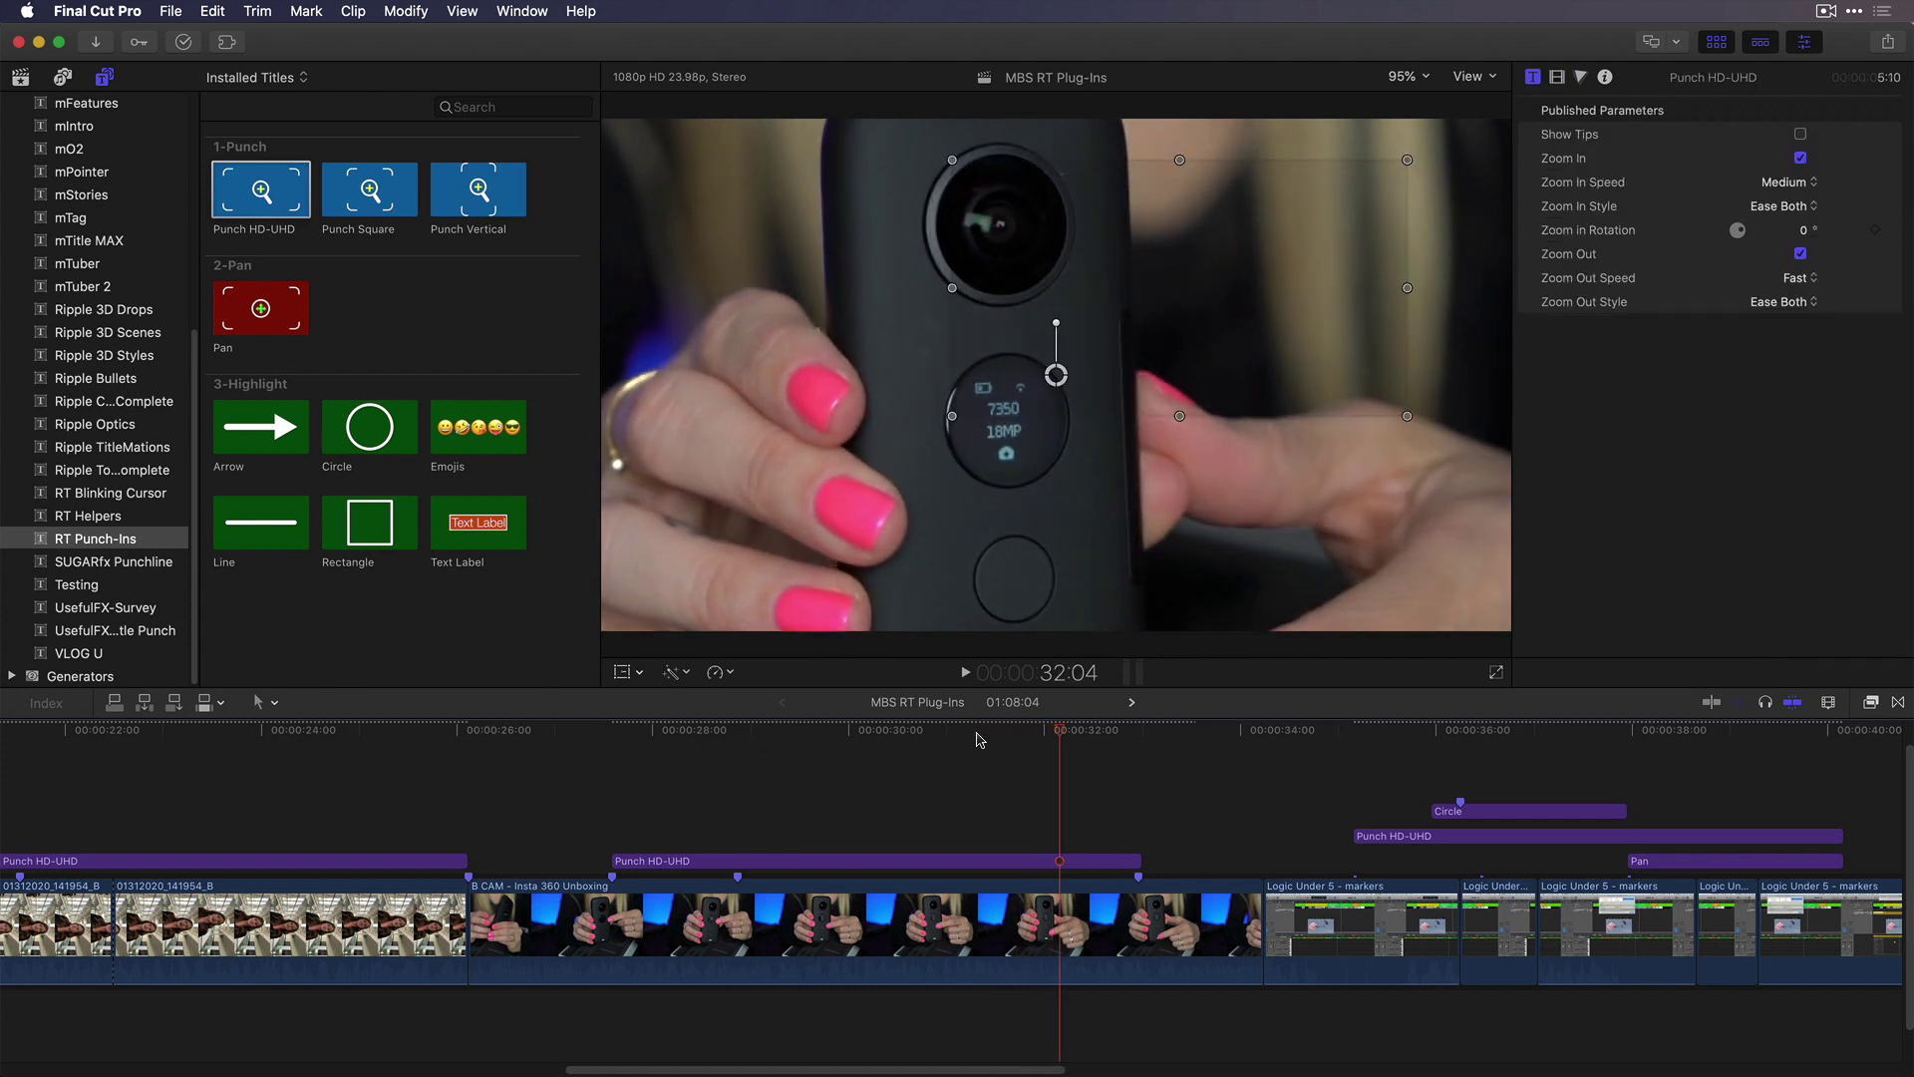
pyautogui.click(945, 732)
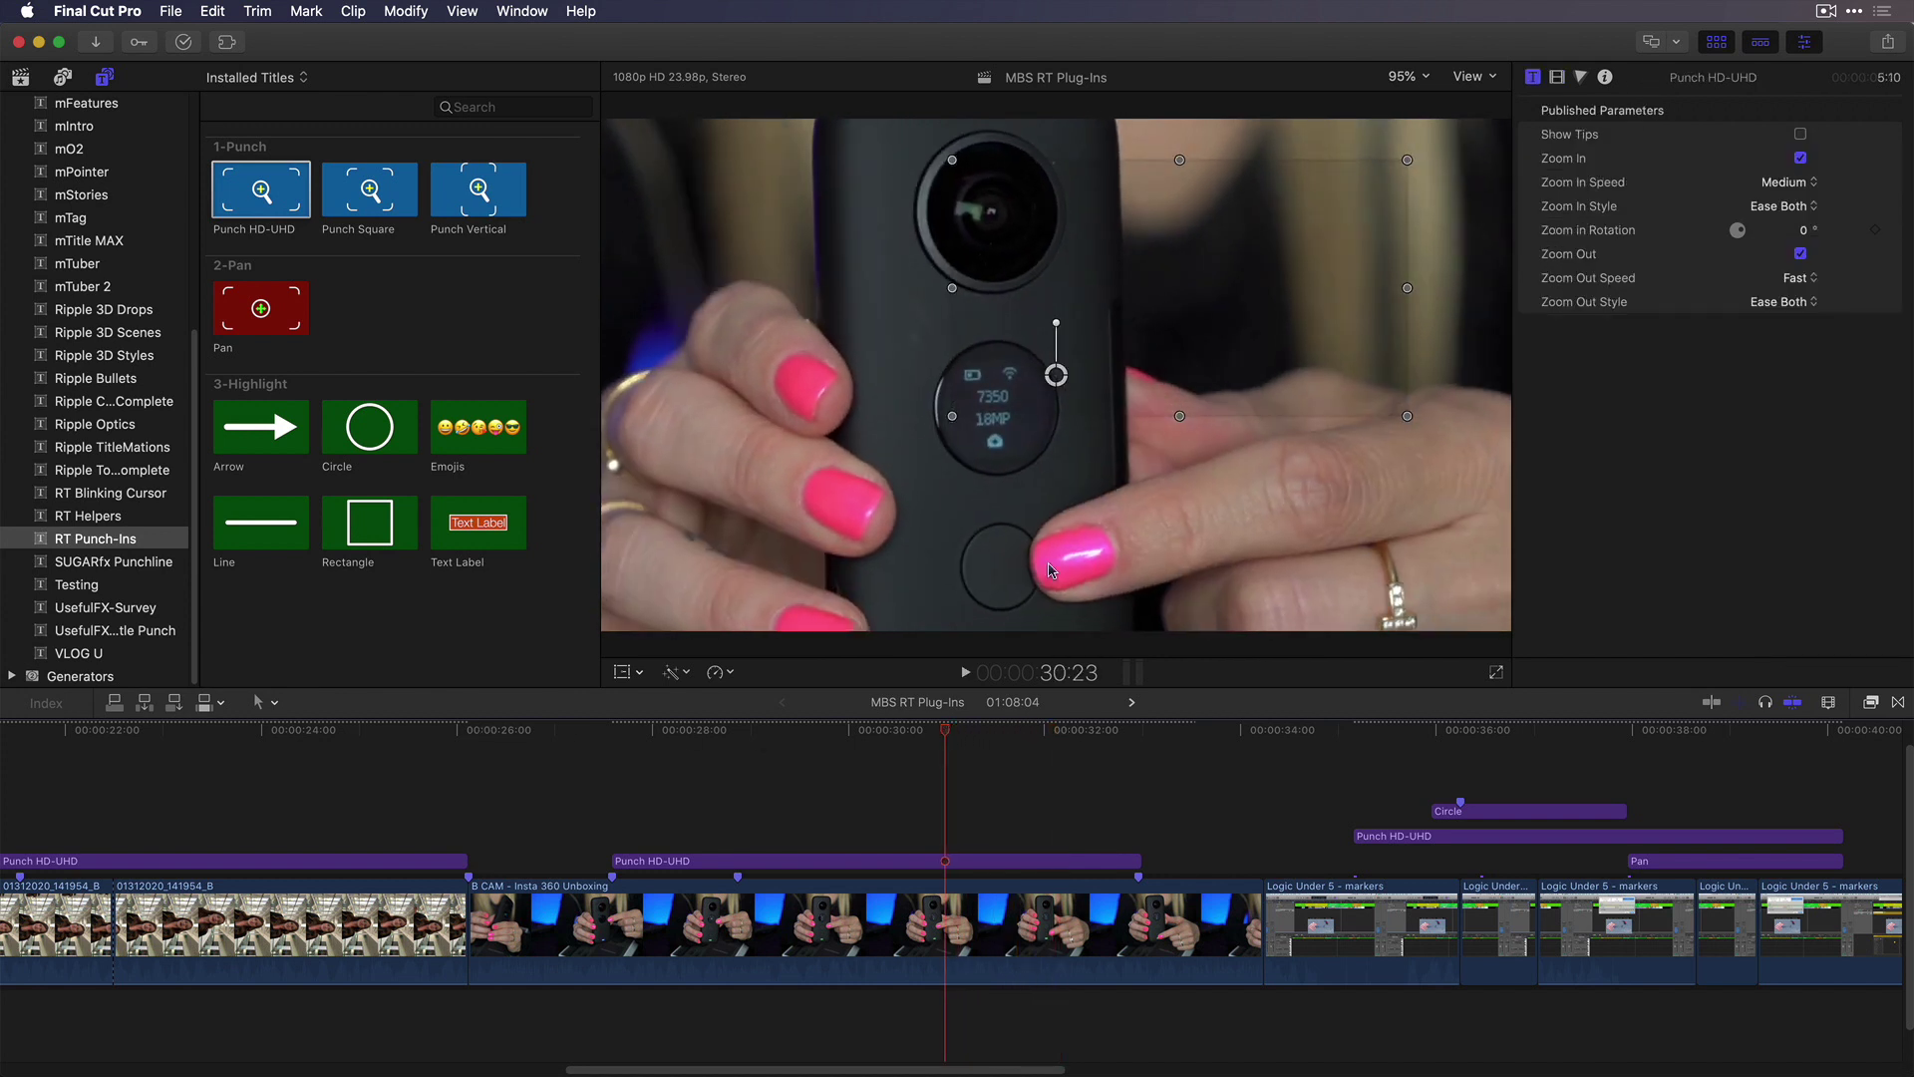
pyautogui.moveTo(535, 730); pyautogui.dragTo(734, 724)
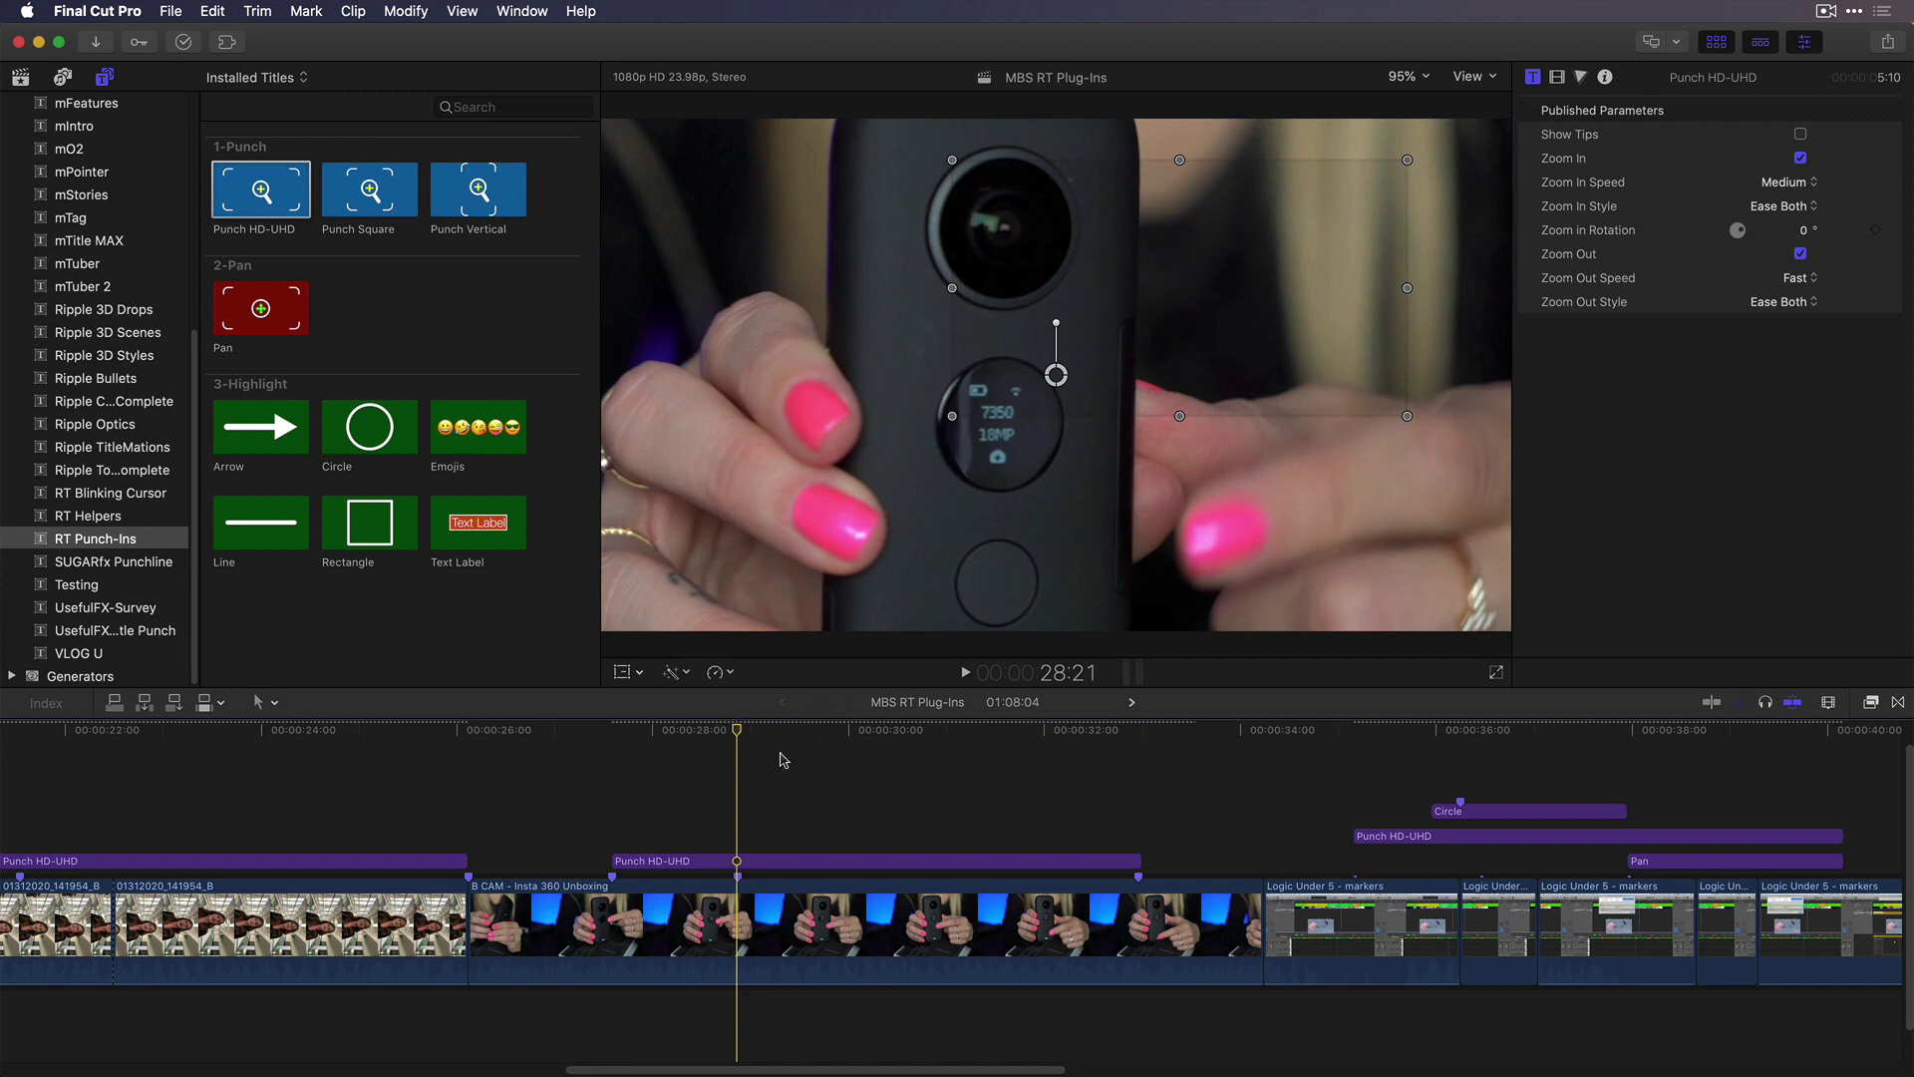
# Connect a Pan title over the rest of the B CAM clip, below the Punch HD-UHD title
pyautogui.press('c')
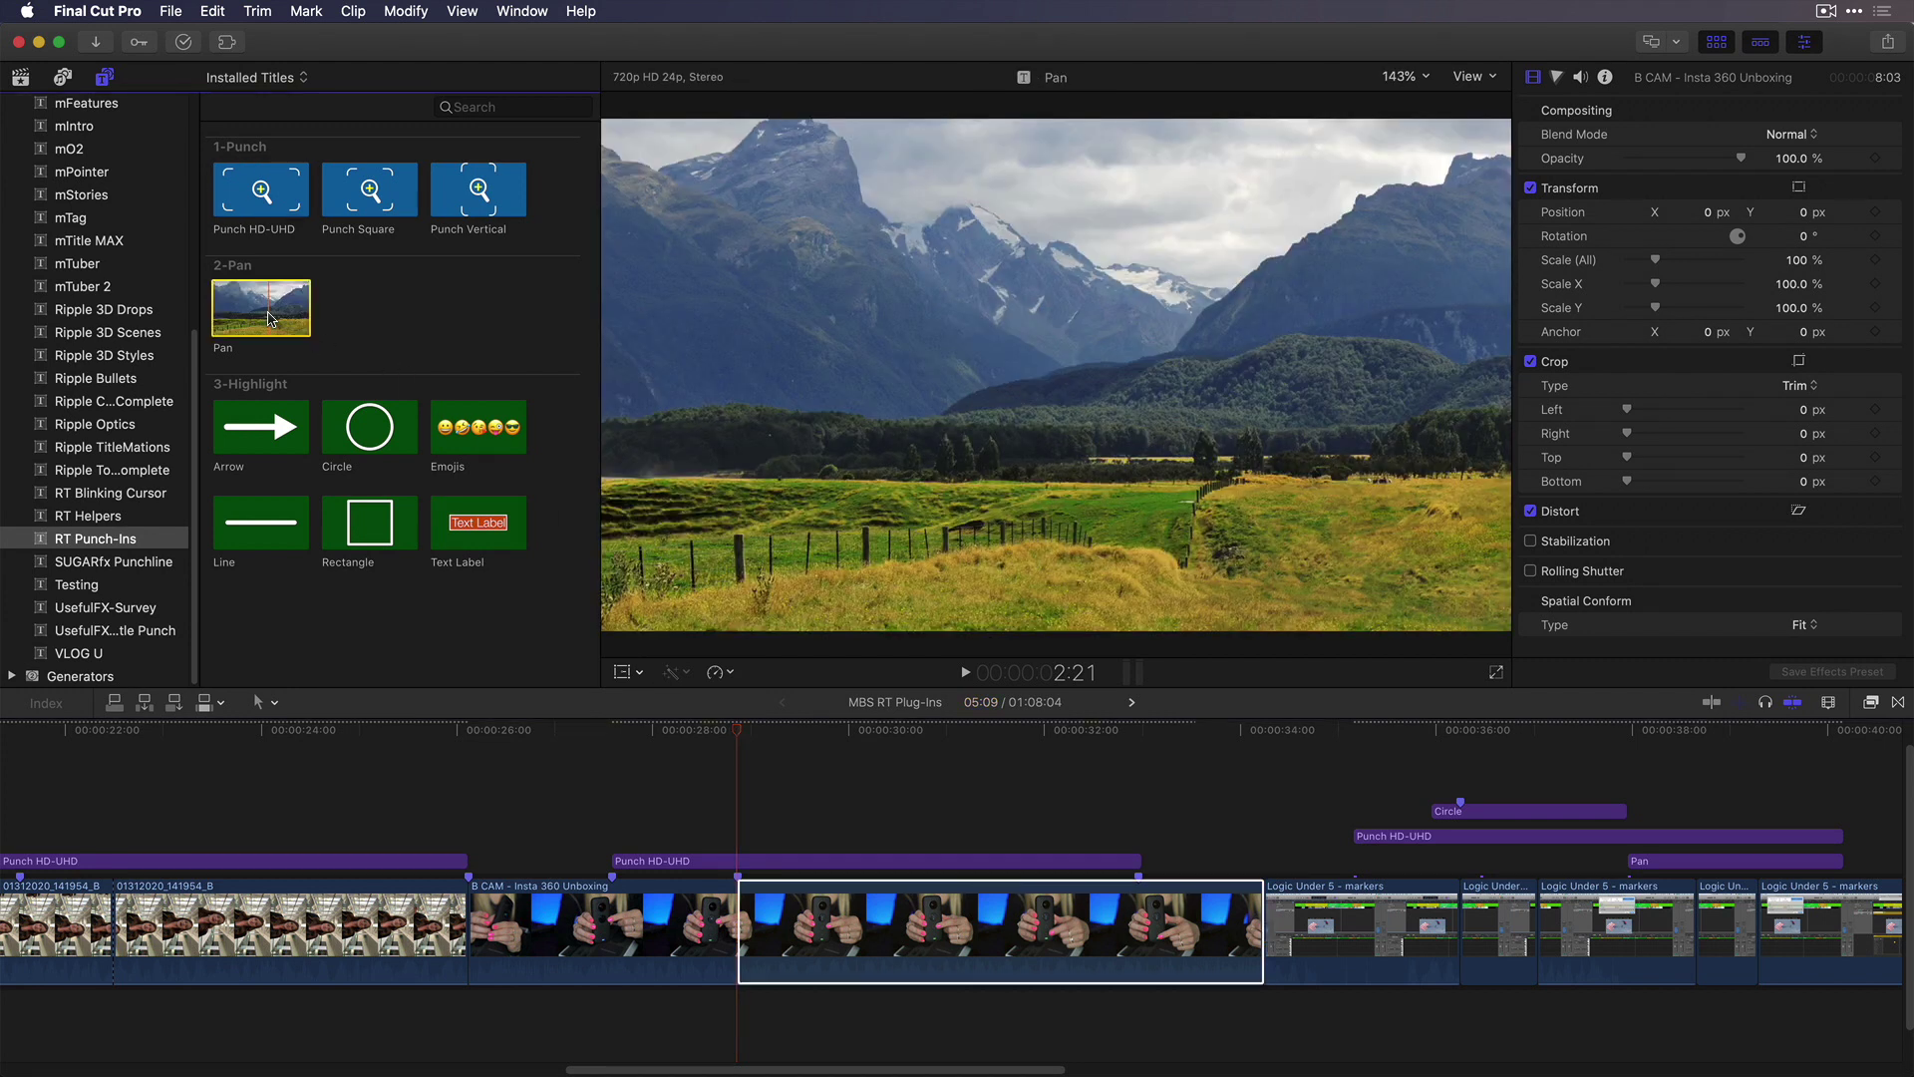
pyautogui.press('q')
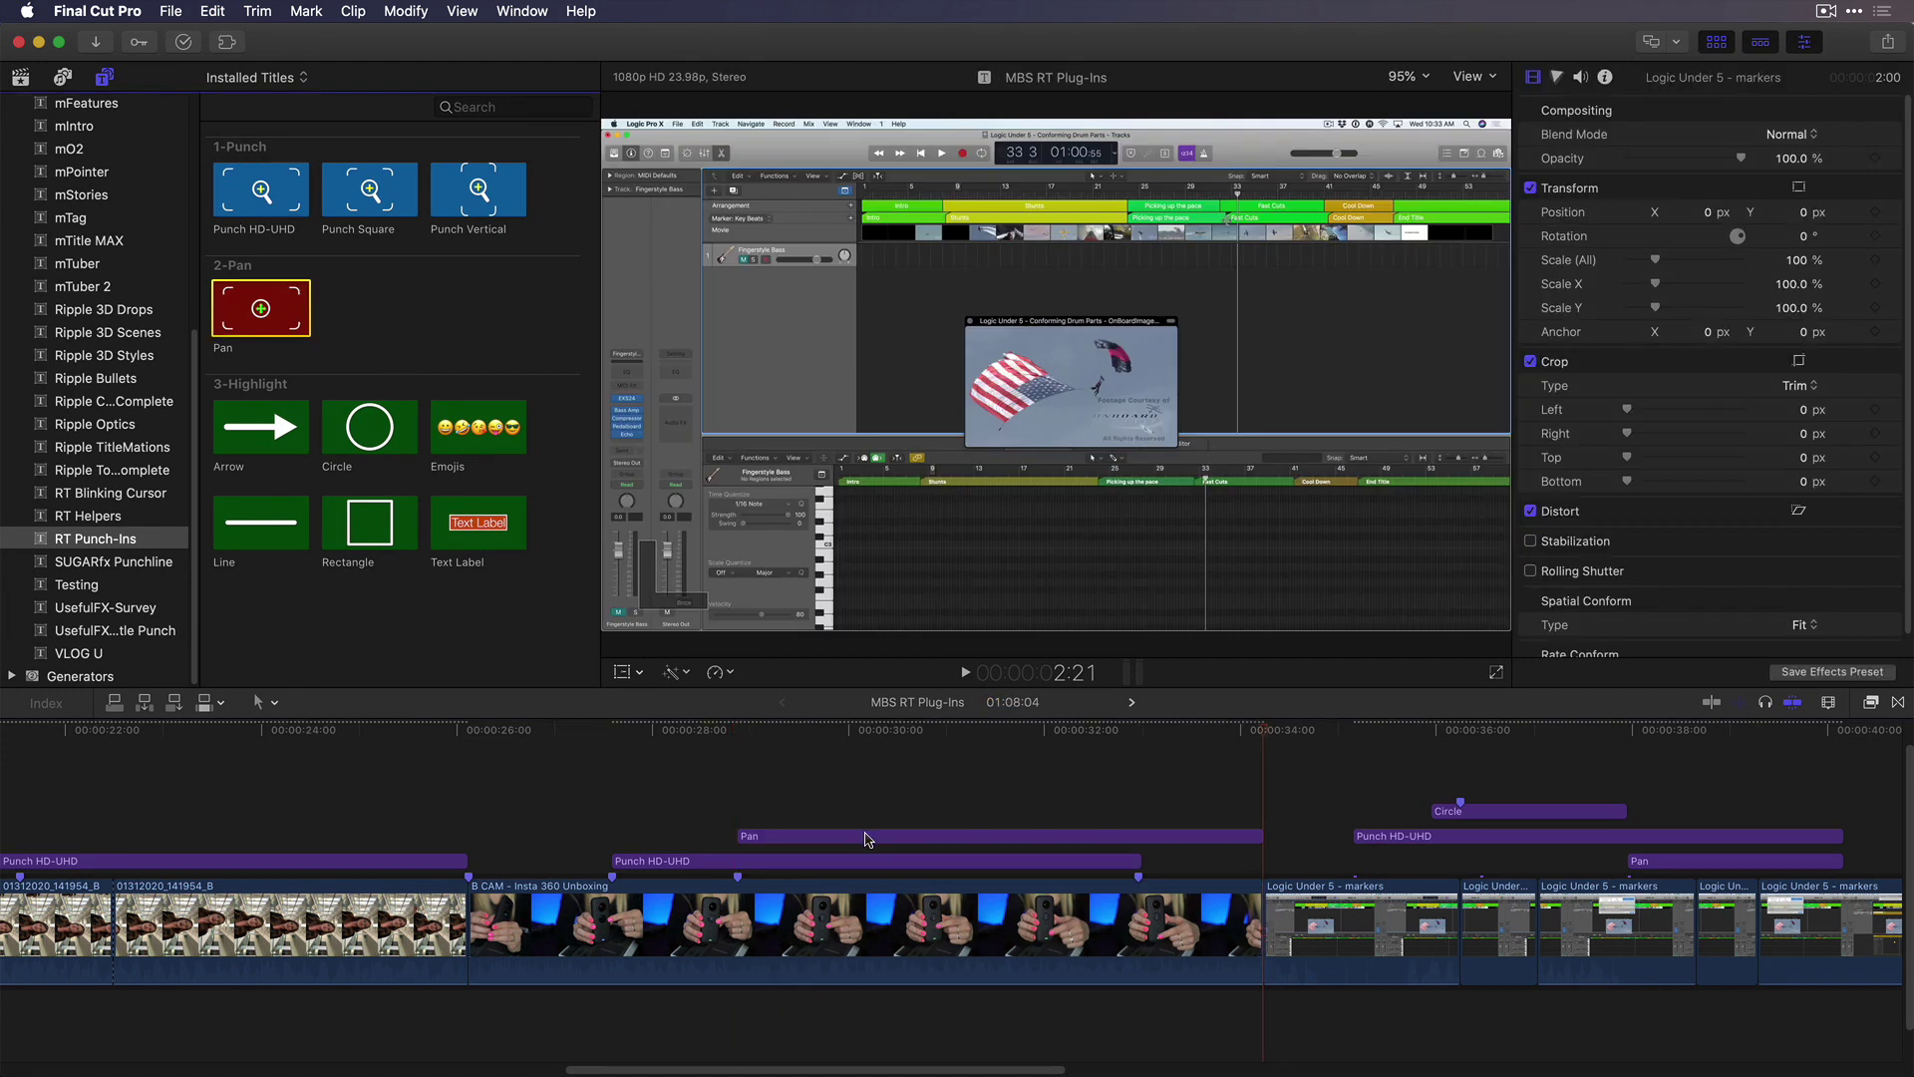
pyautogui.moveTo(866, 838); pyautogui.dragTo(868, 865)
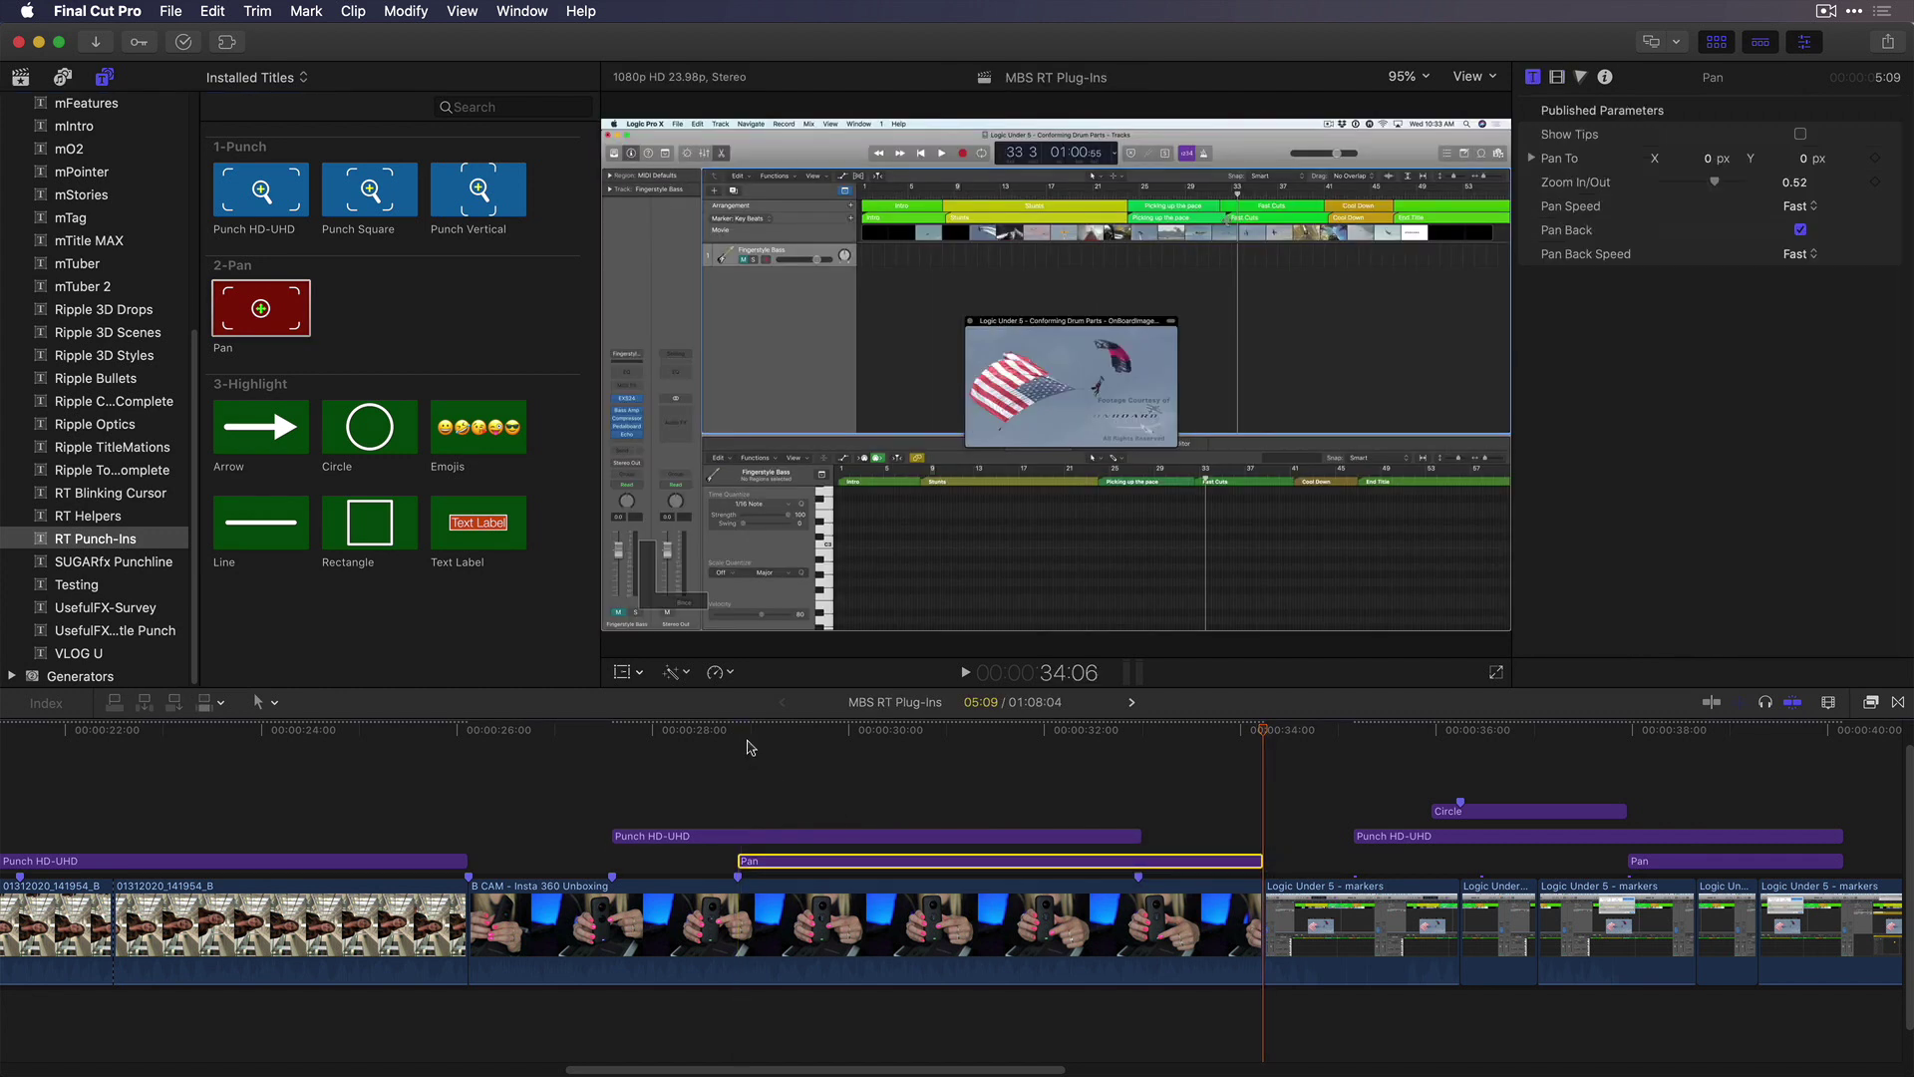
pyautogui.click(740, 734)
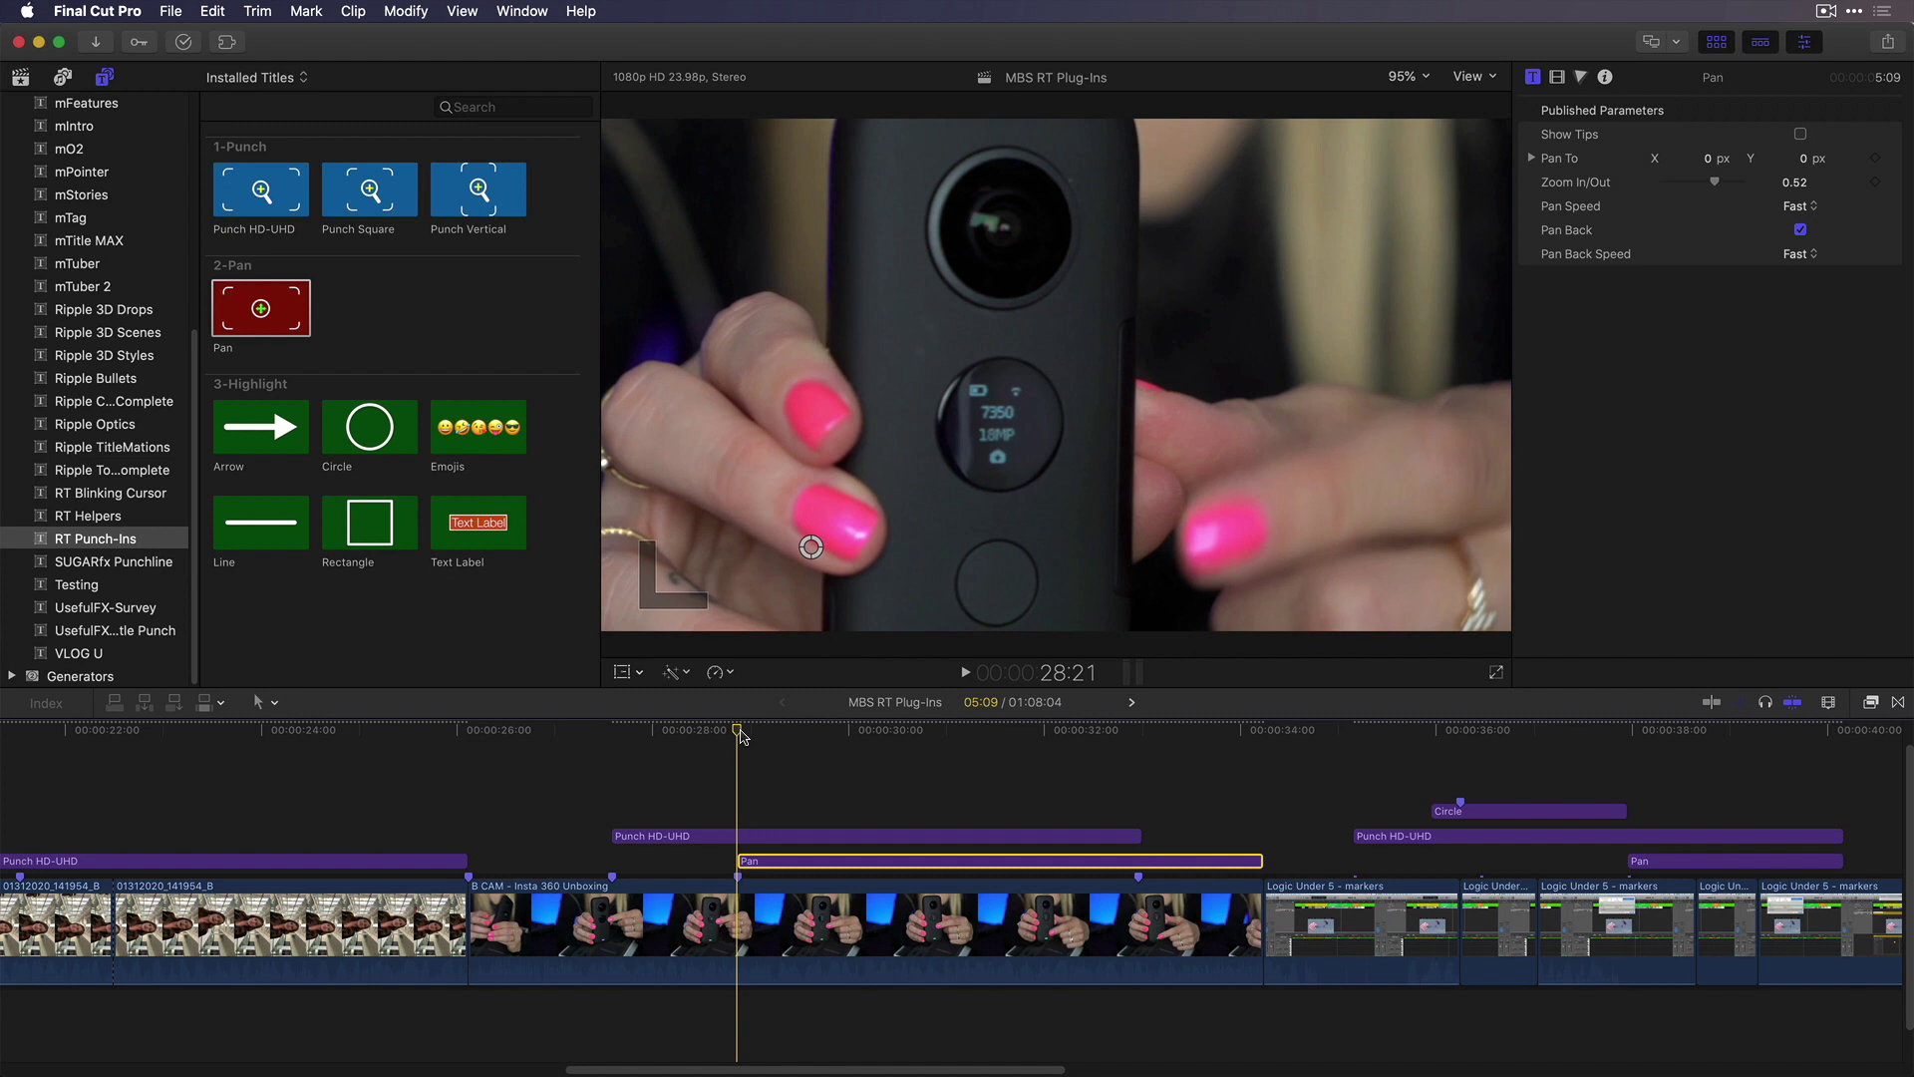
# Set Pan Speed to Medium and shift the pan target down-left toward the camera's buttons
pyautogui.click(1798, 207)
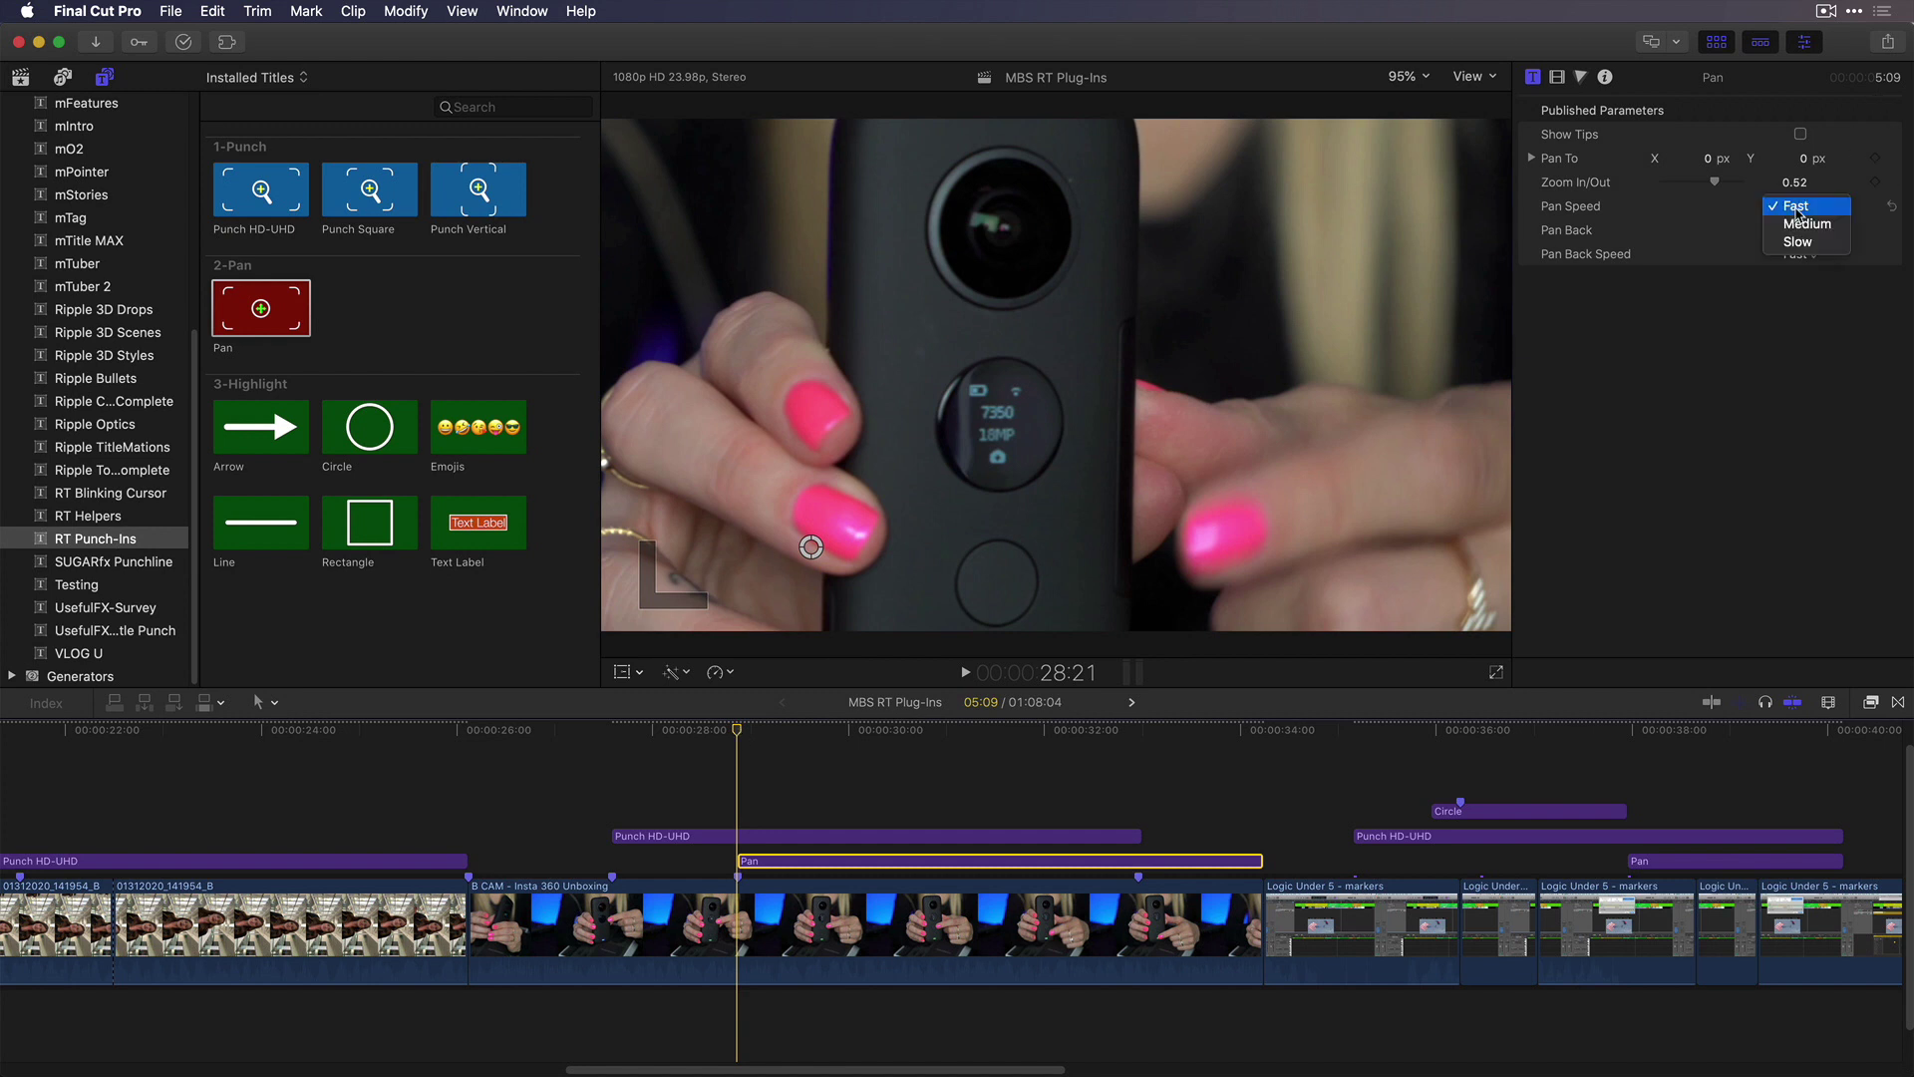
pyautogui.click(1800, 222)
pyautogui.click(773, 785)
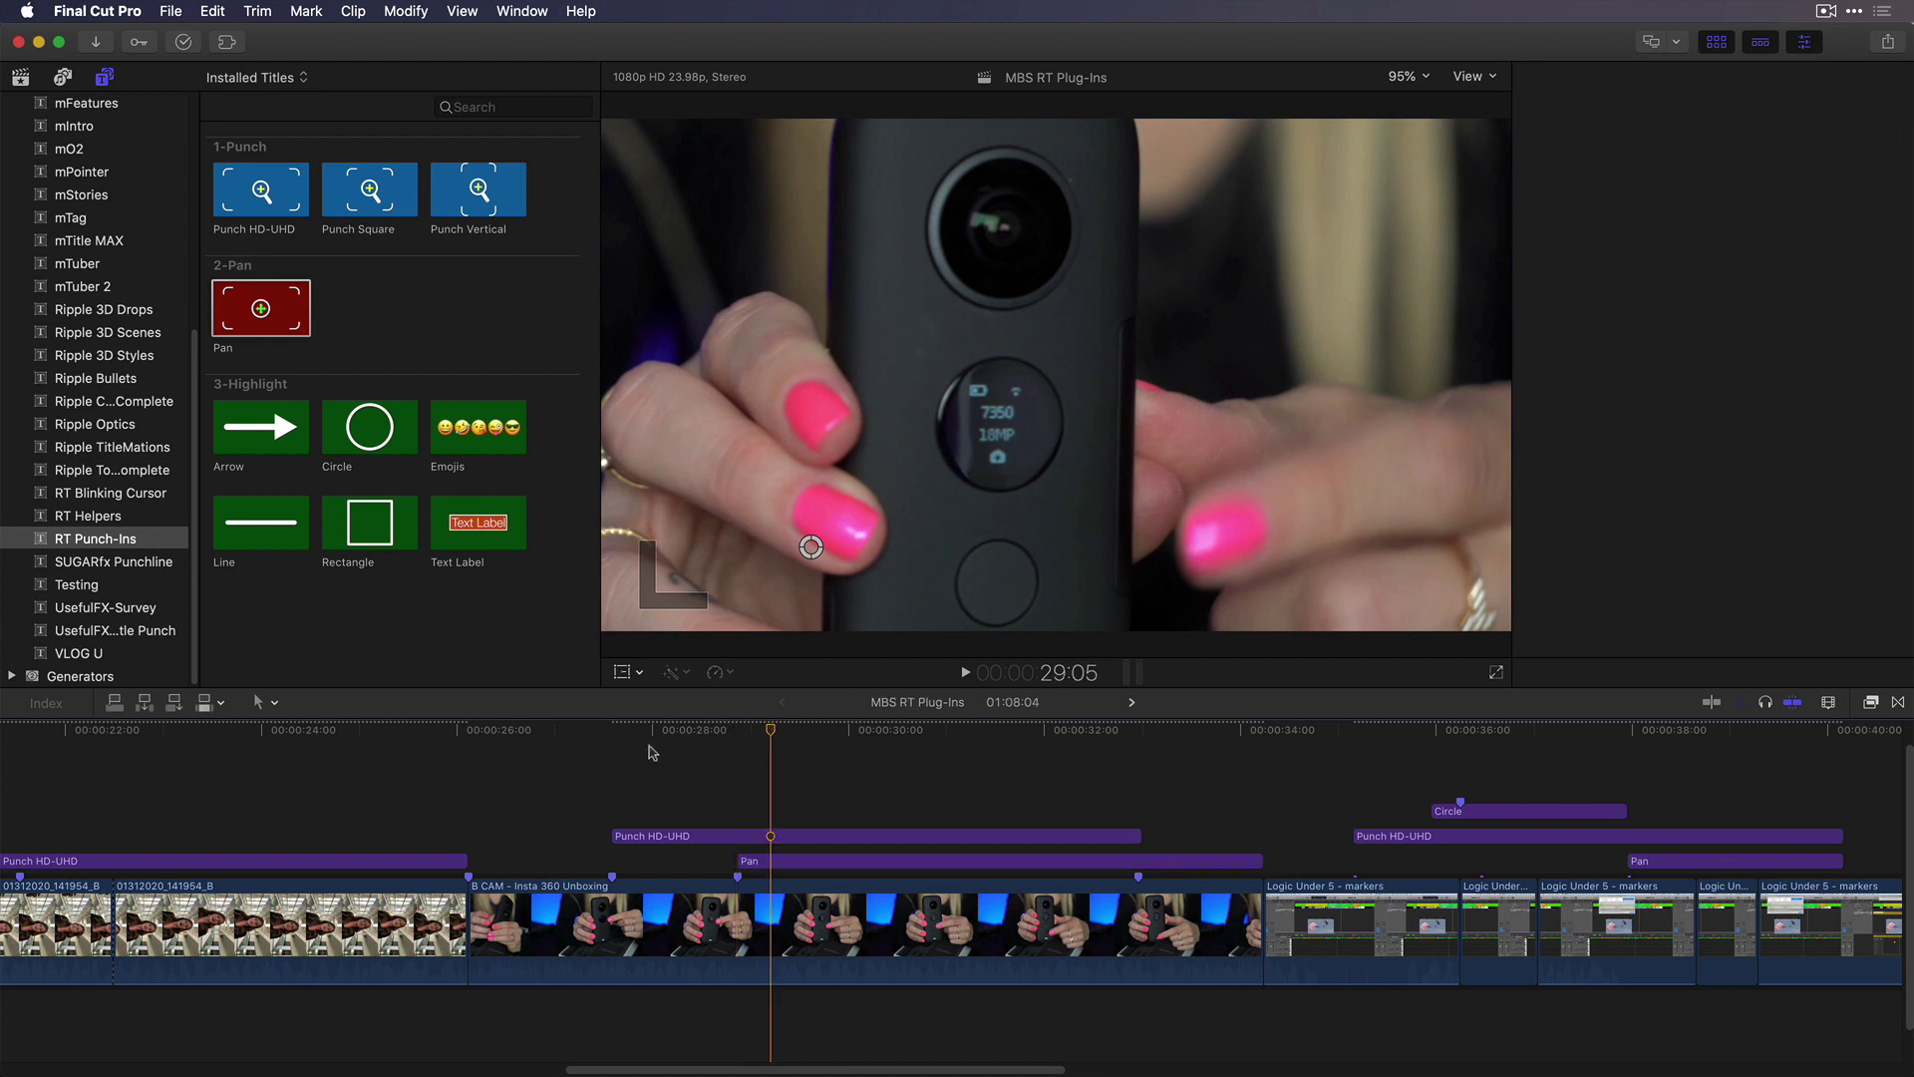
pyautogui.moveTo(765, 737); pyautogui.dragTo(867, 732)
pyautogui.click(871, 859)
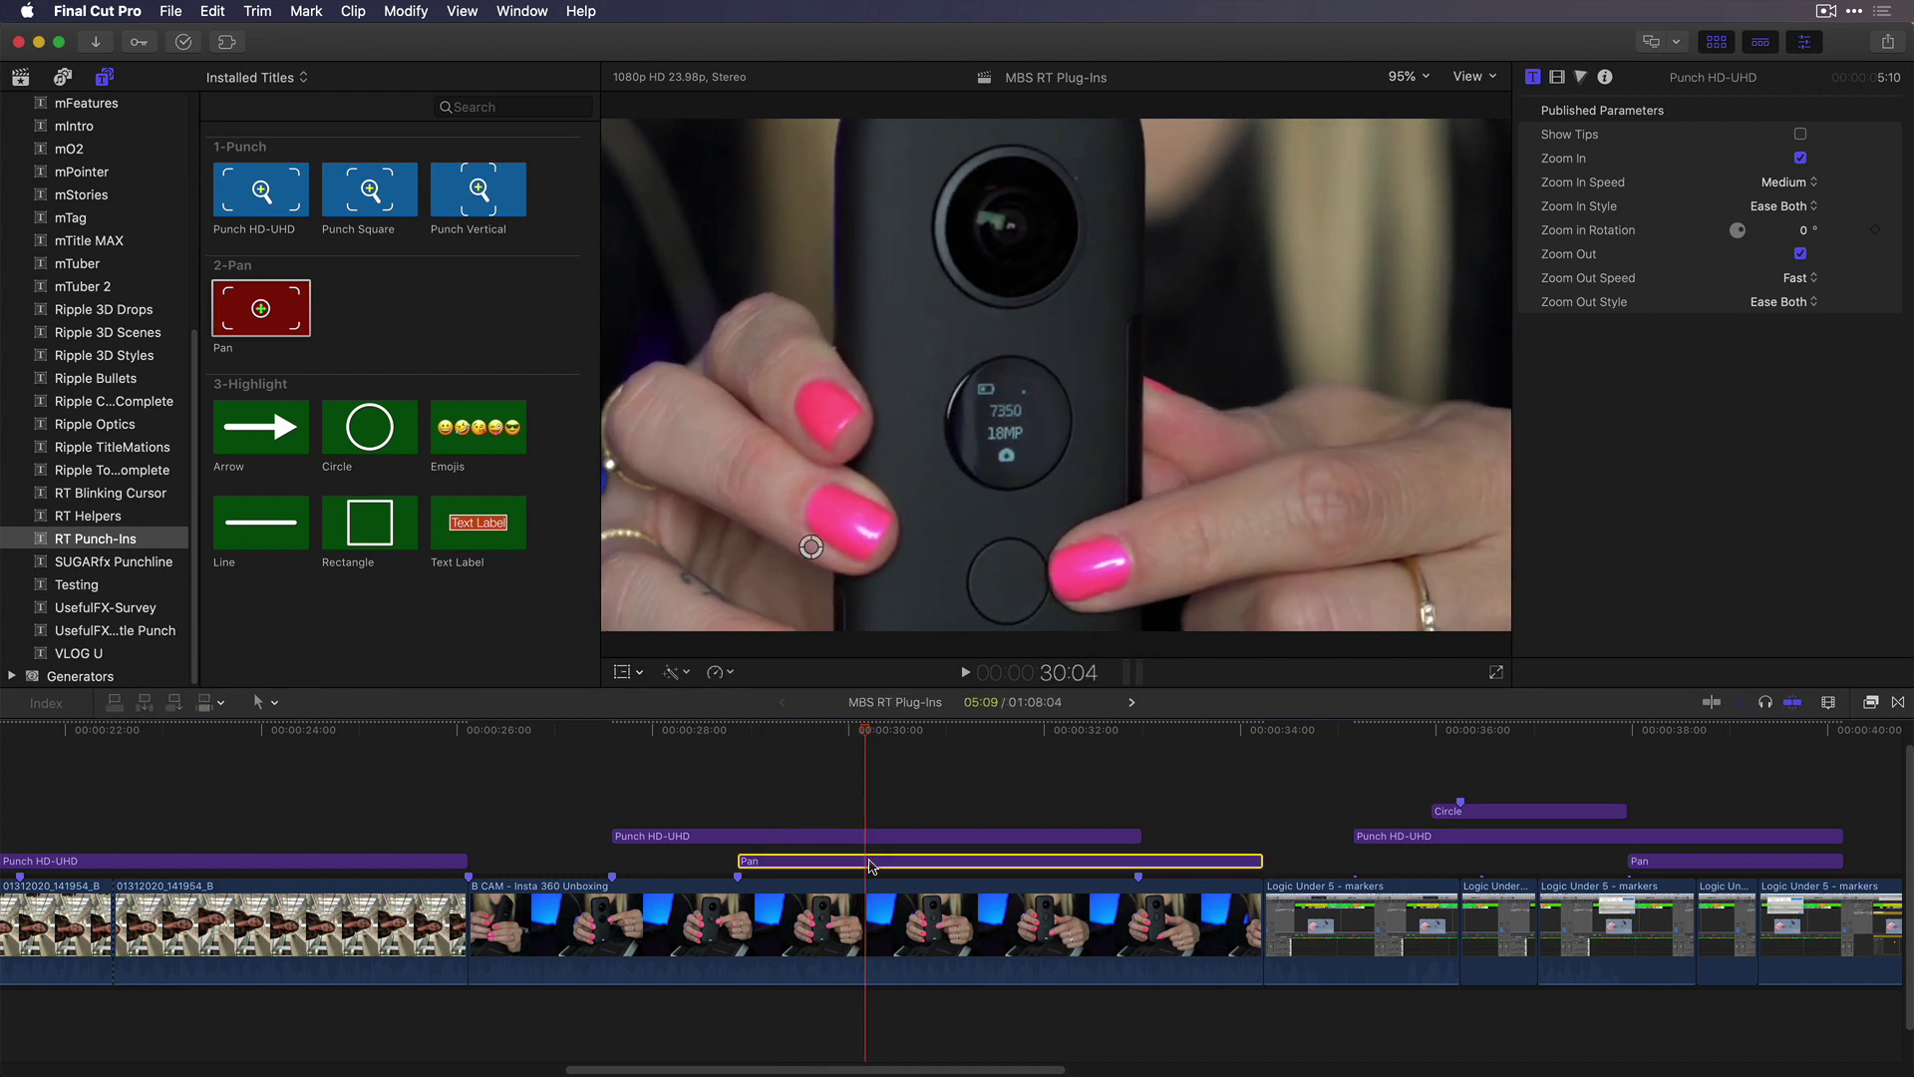
pyautogui.moveTo(805, 552); pyautogui.dragTo(780, 663)
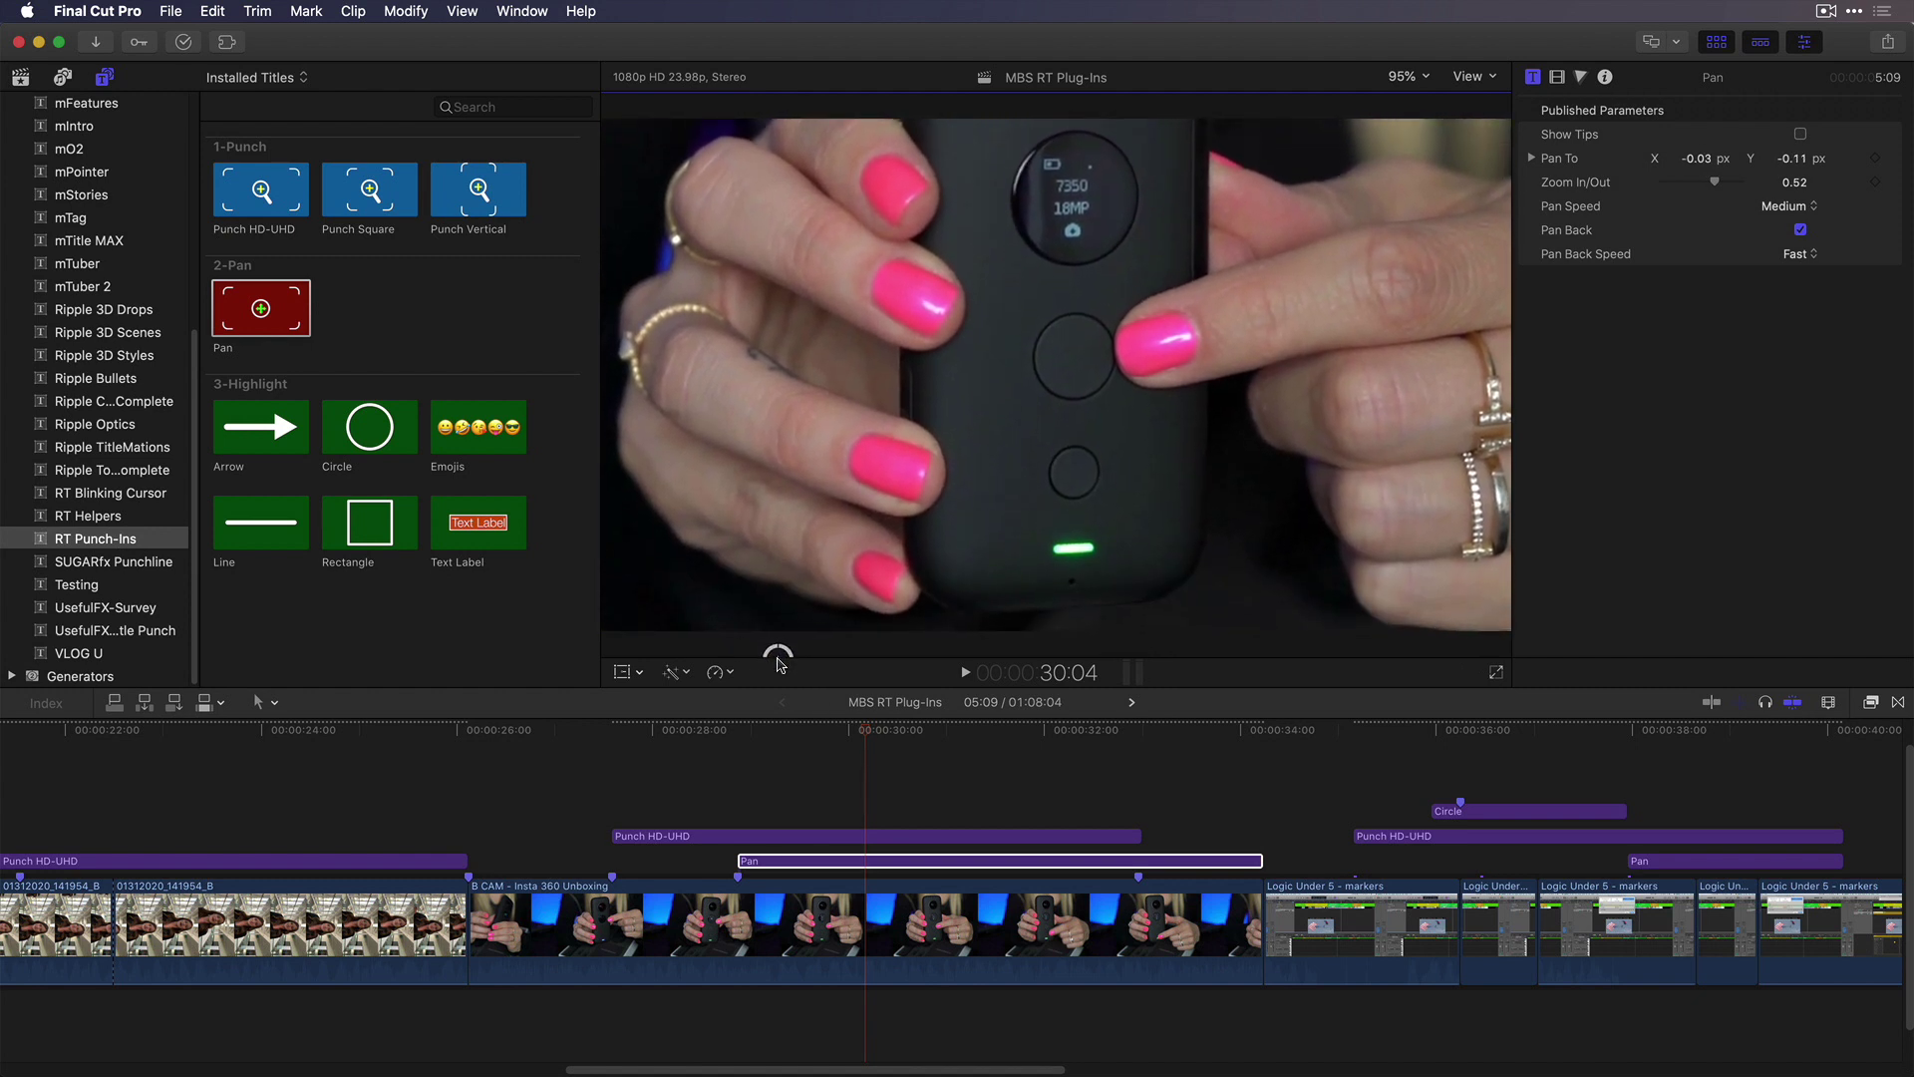
pyautogui.click(705, 780)
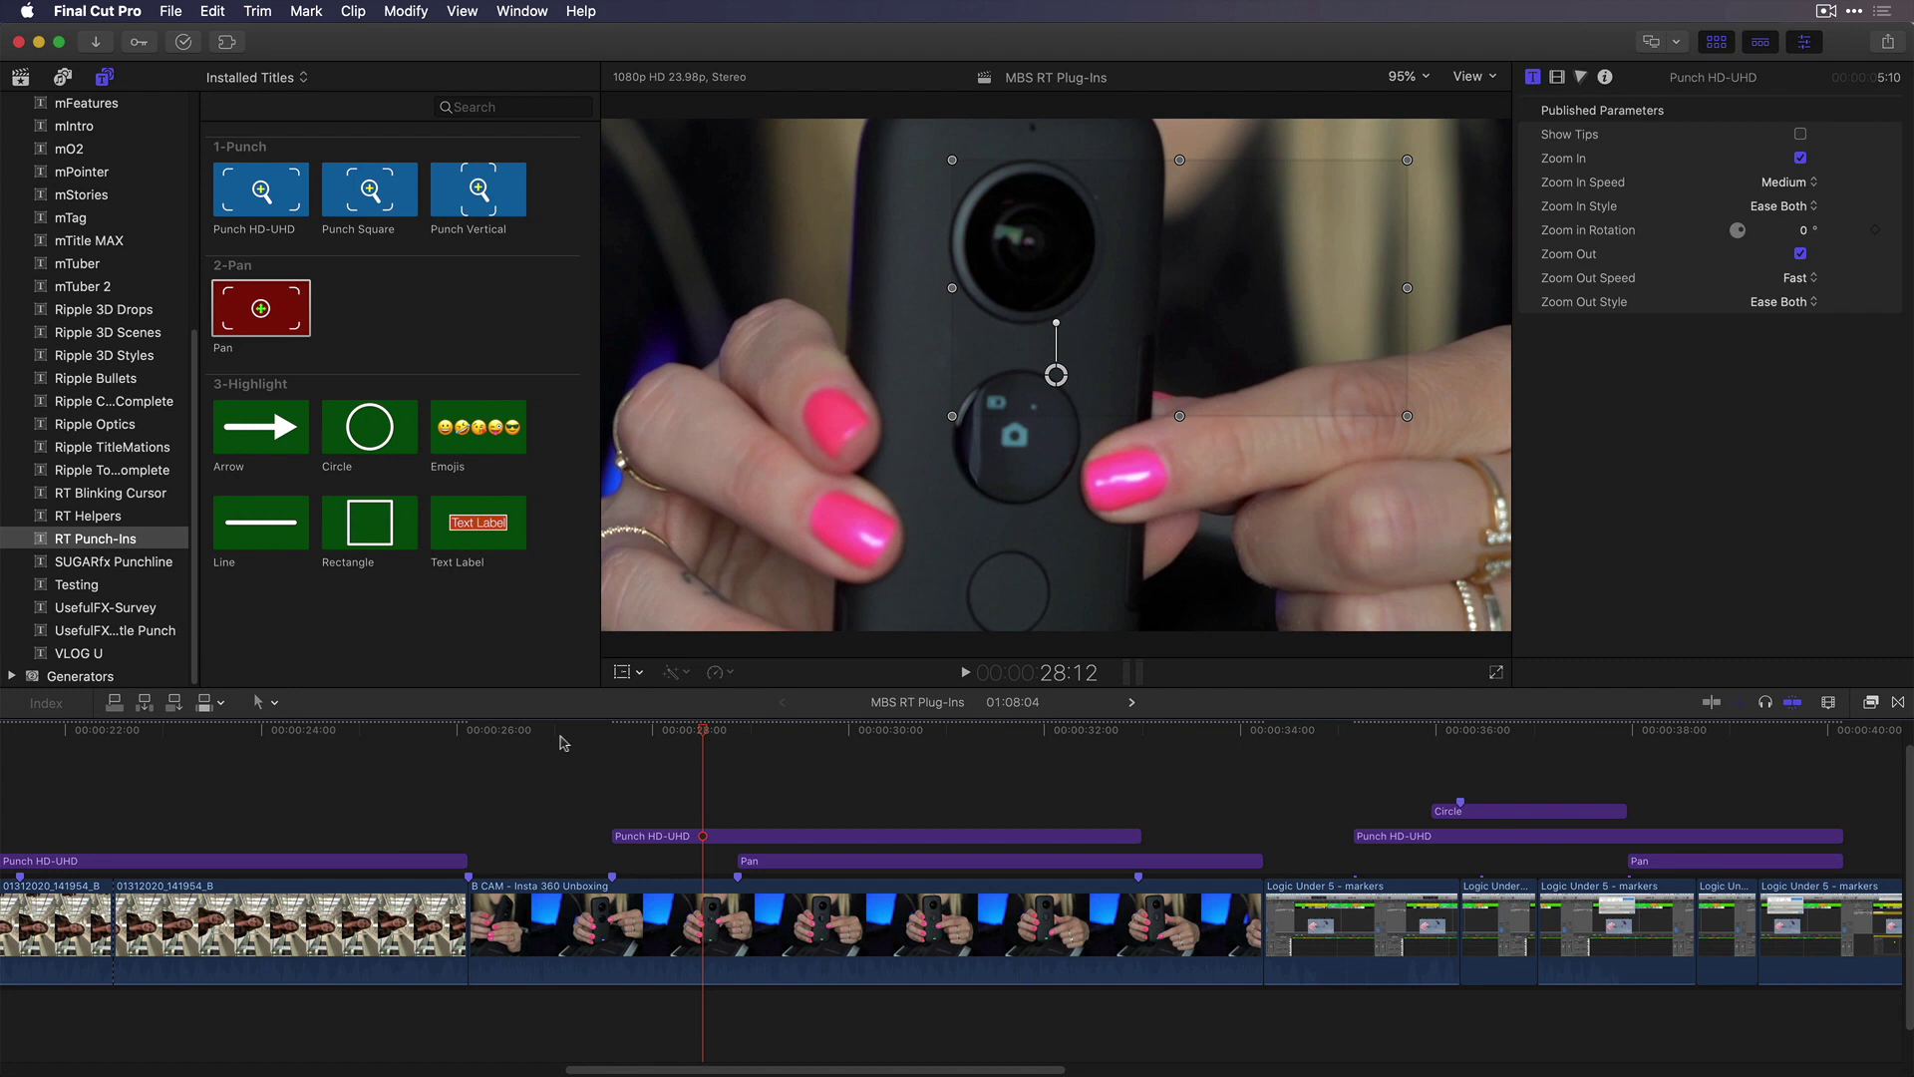
# Trim the Pan title's end to match the Punch HD-UHD title and replay the section
pyautogui.click(505, 729)
pyautogui.press('space')
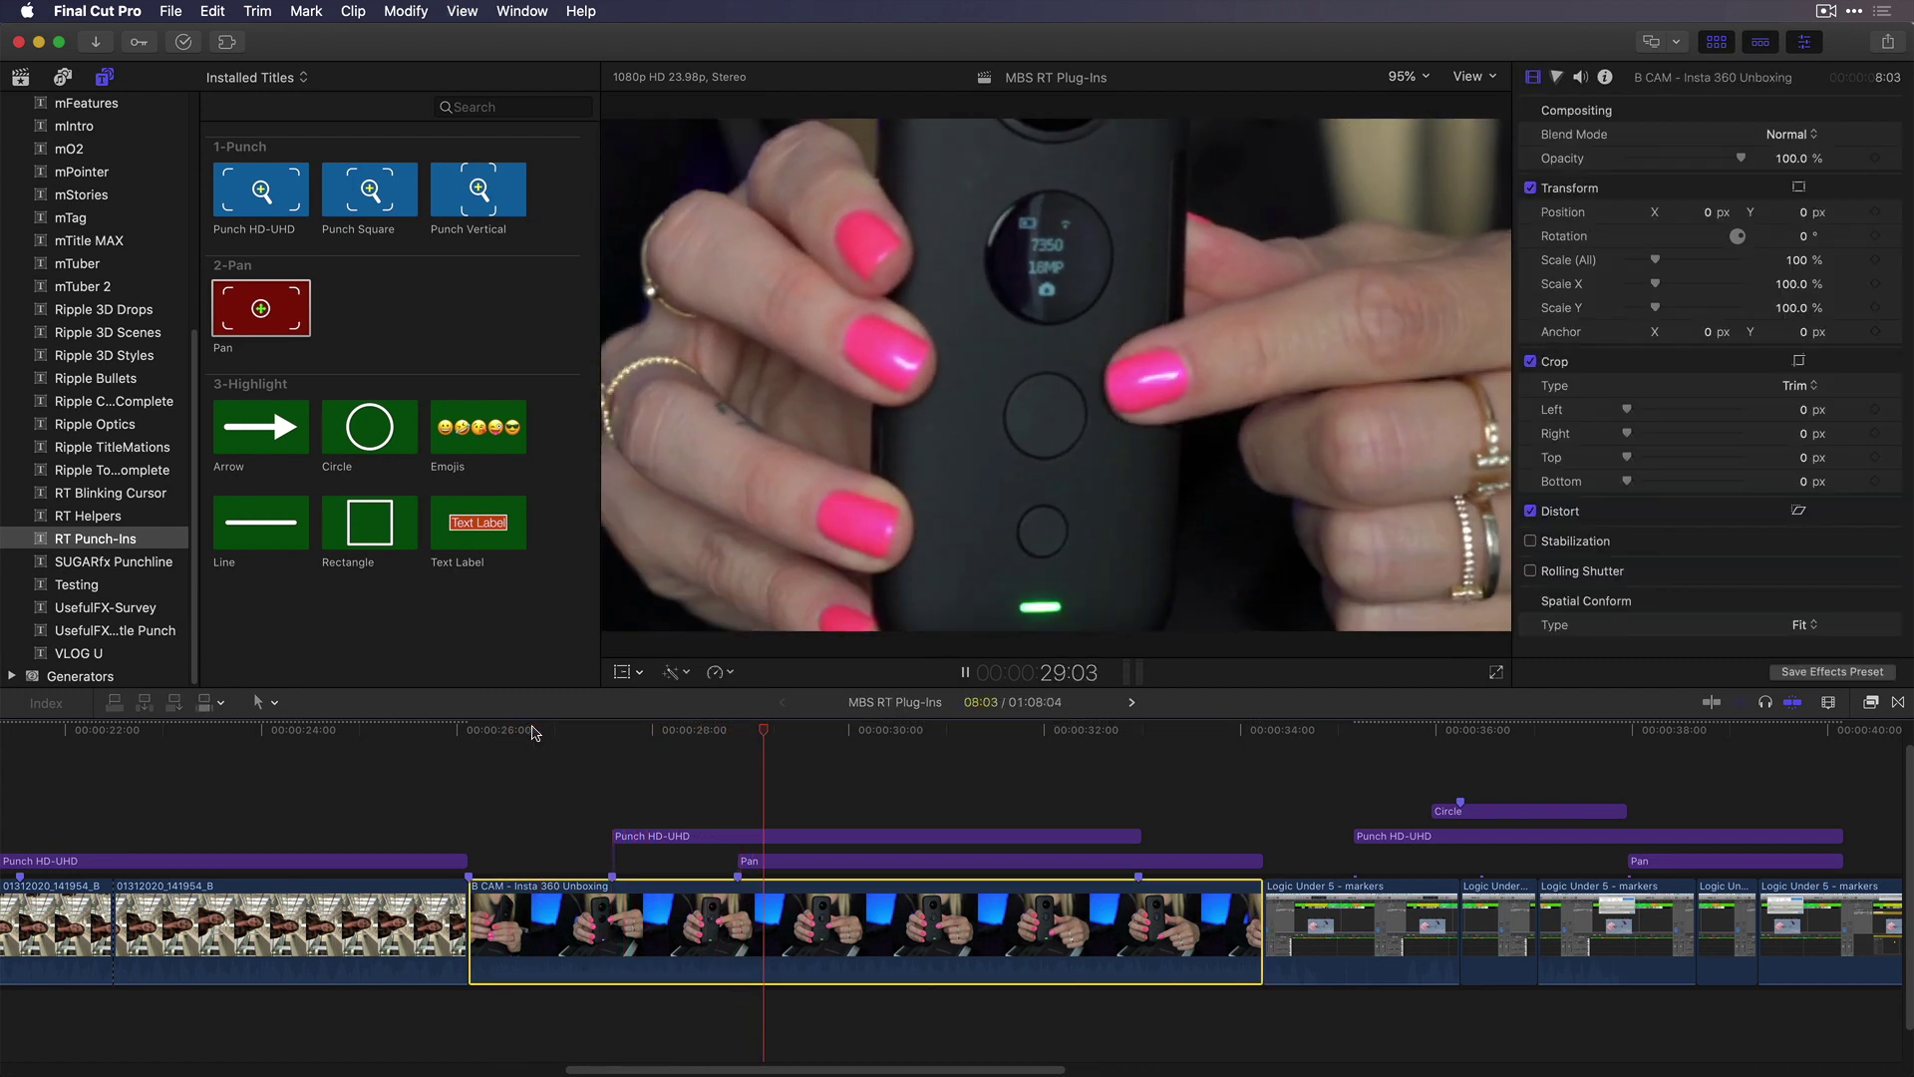
pyautogui.press('space')
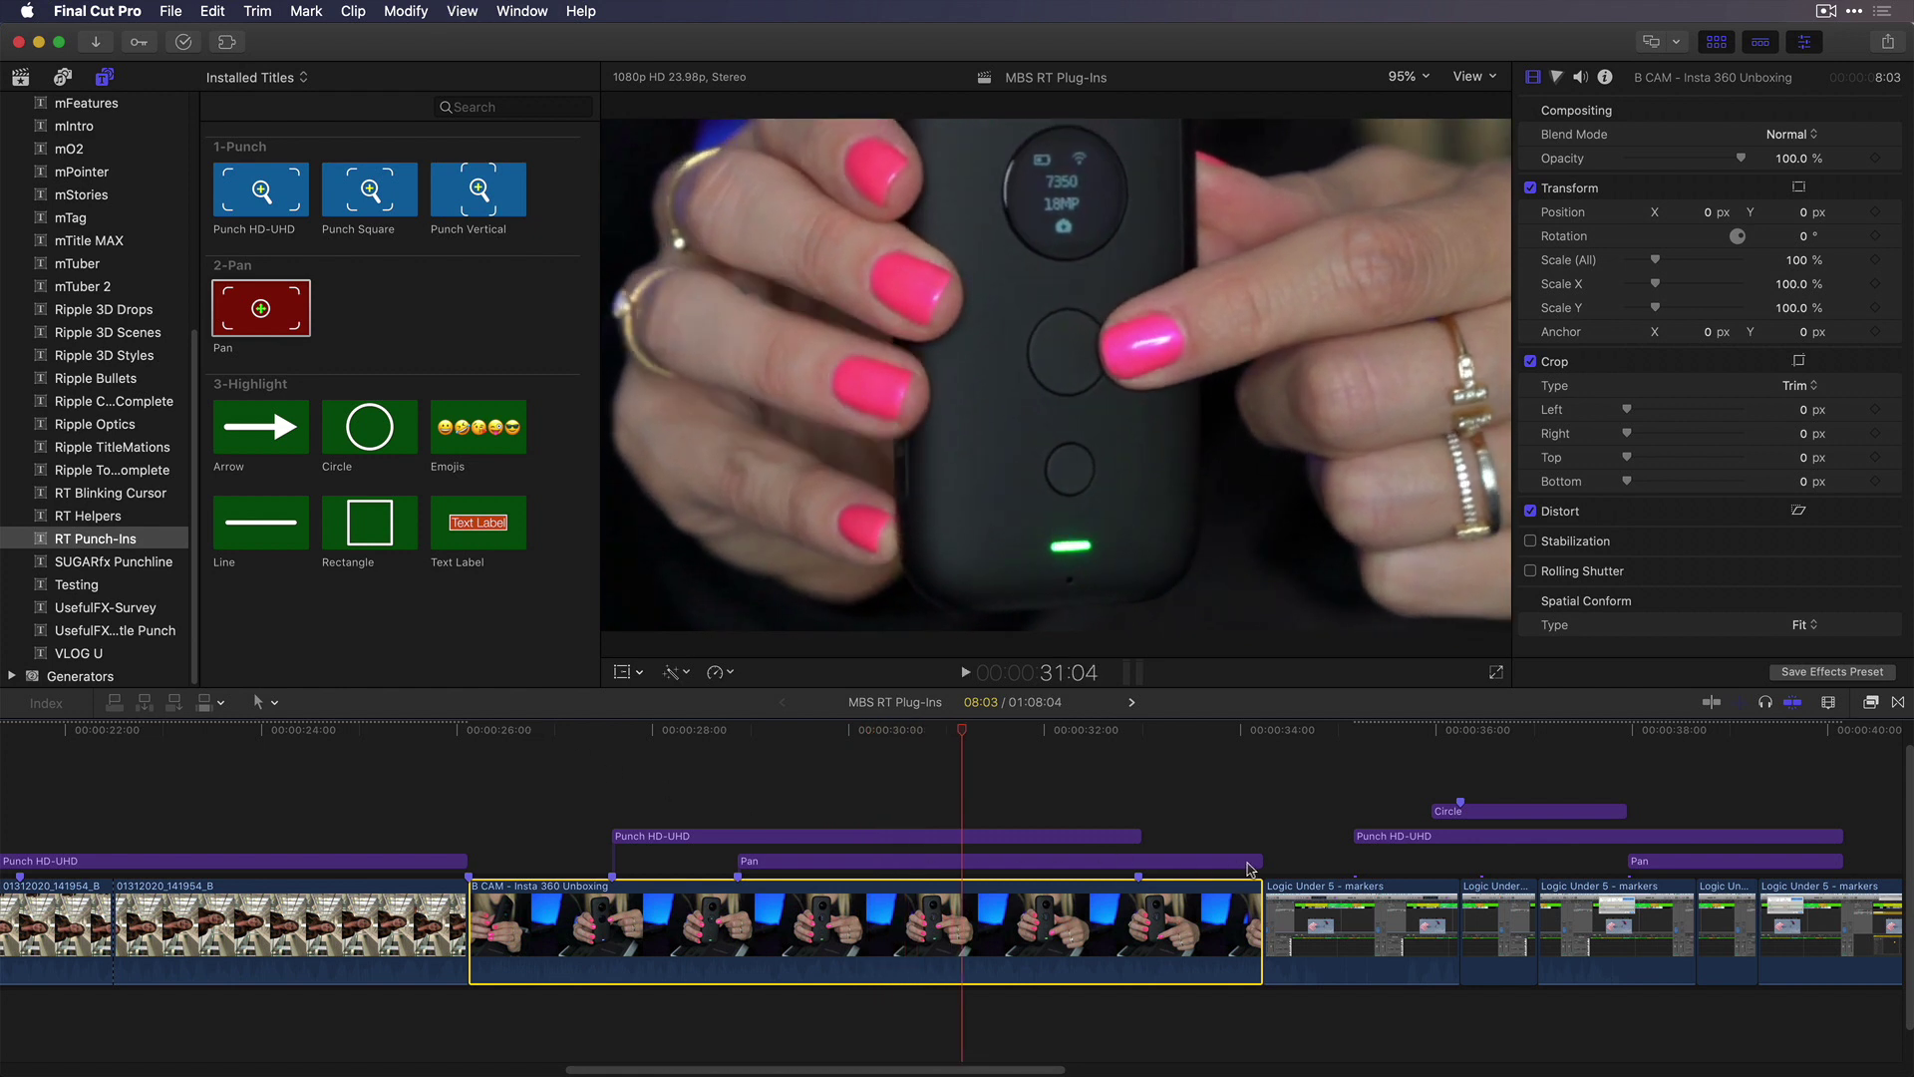
pyautogui.moveTo(1261, 864); pyautogui.dragTo(1137, 860)
pyautogui.click(1093, 837)
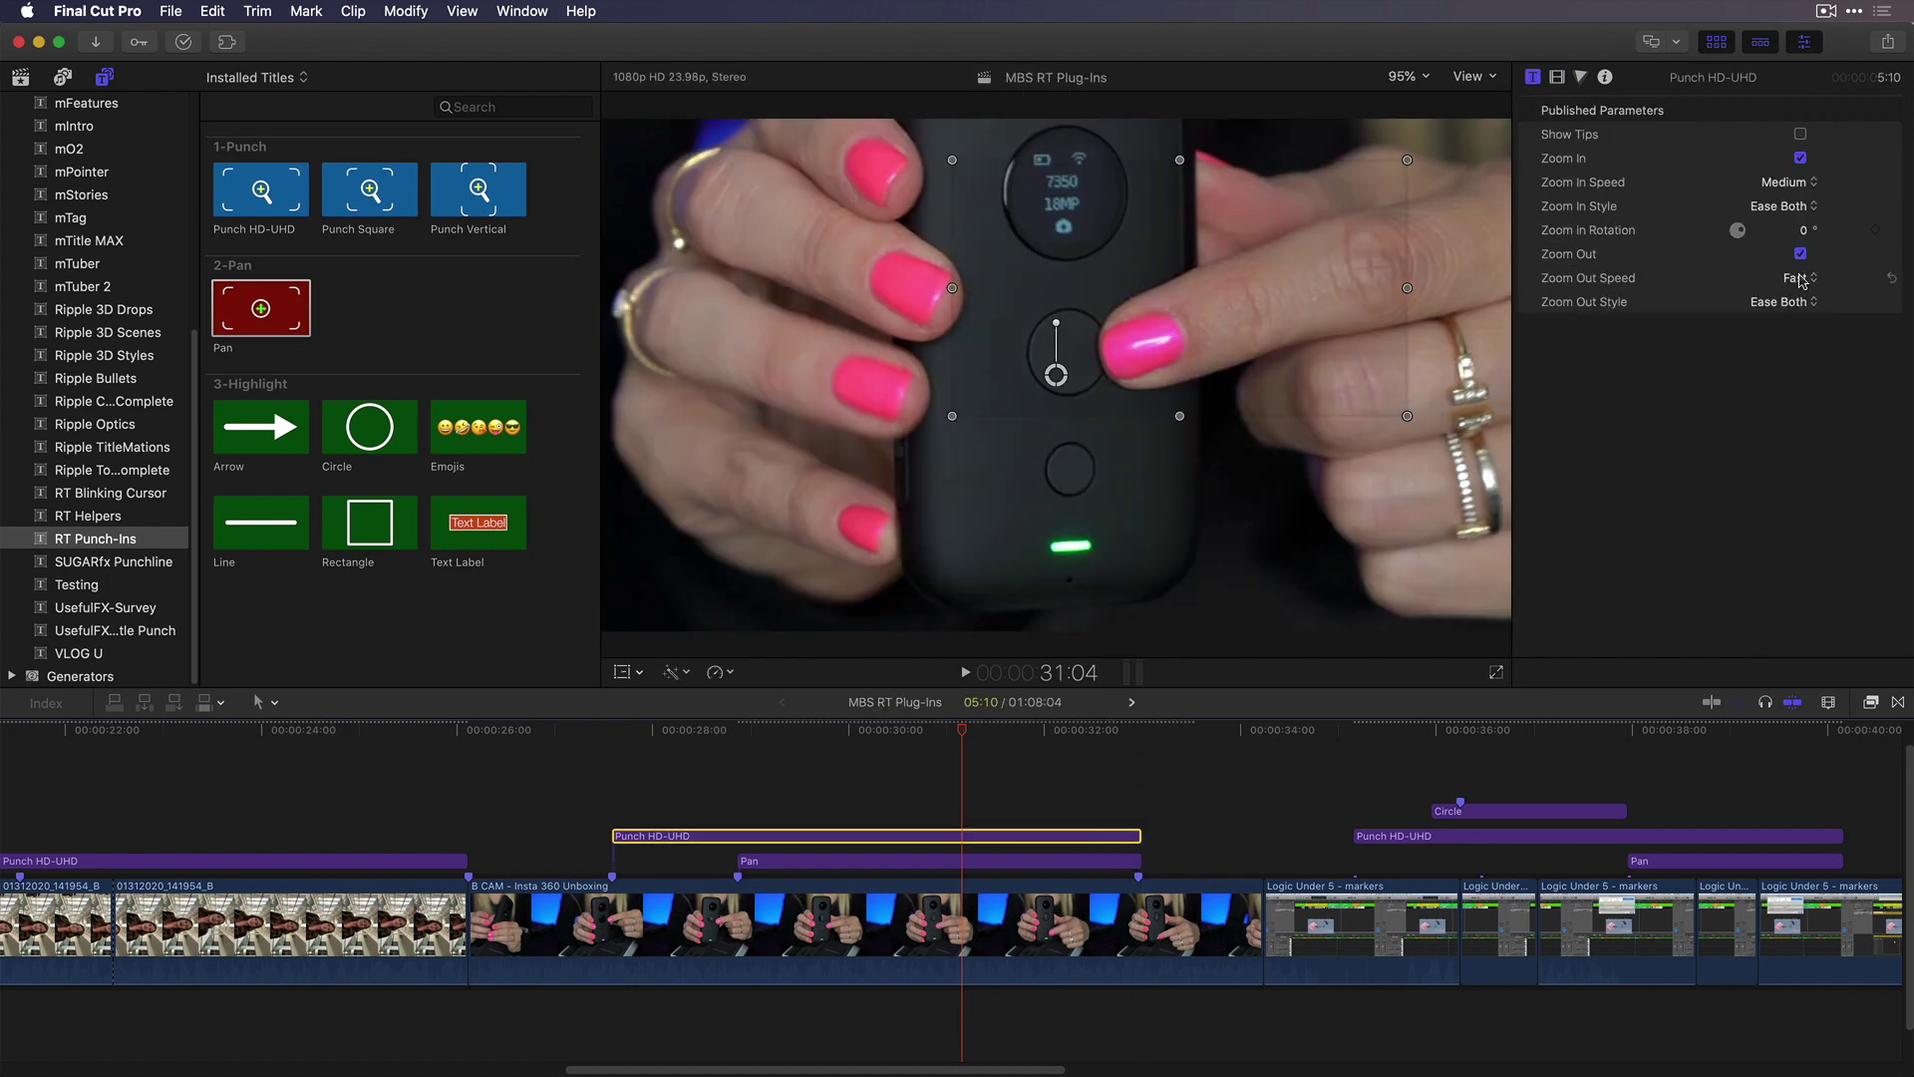
pyautogui.click(1094, 861)
pyautogui.click(954, 766)
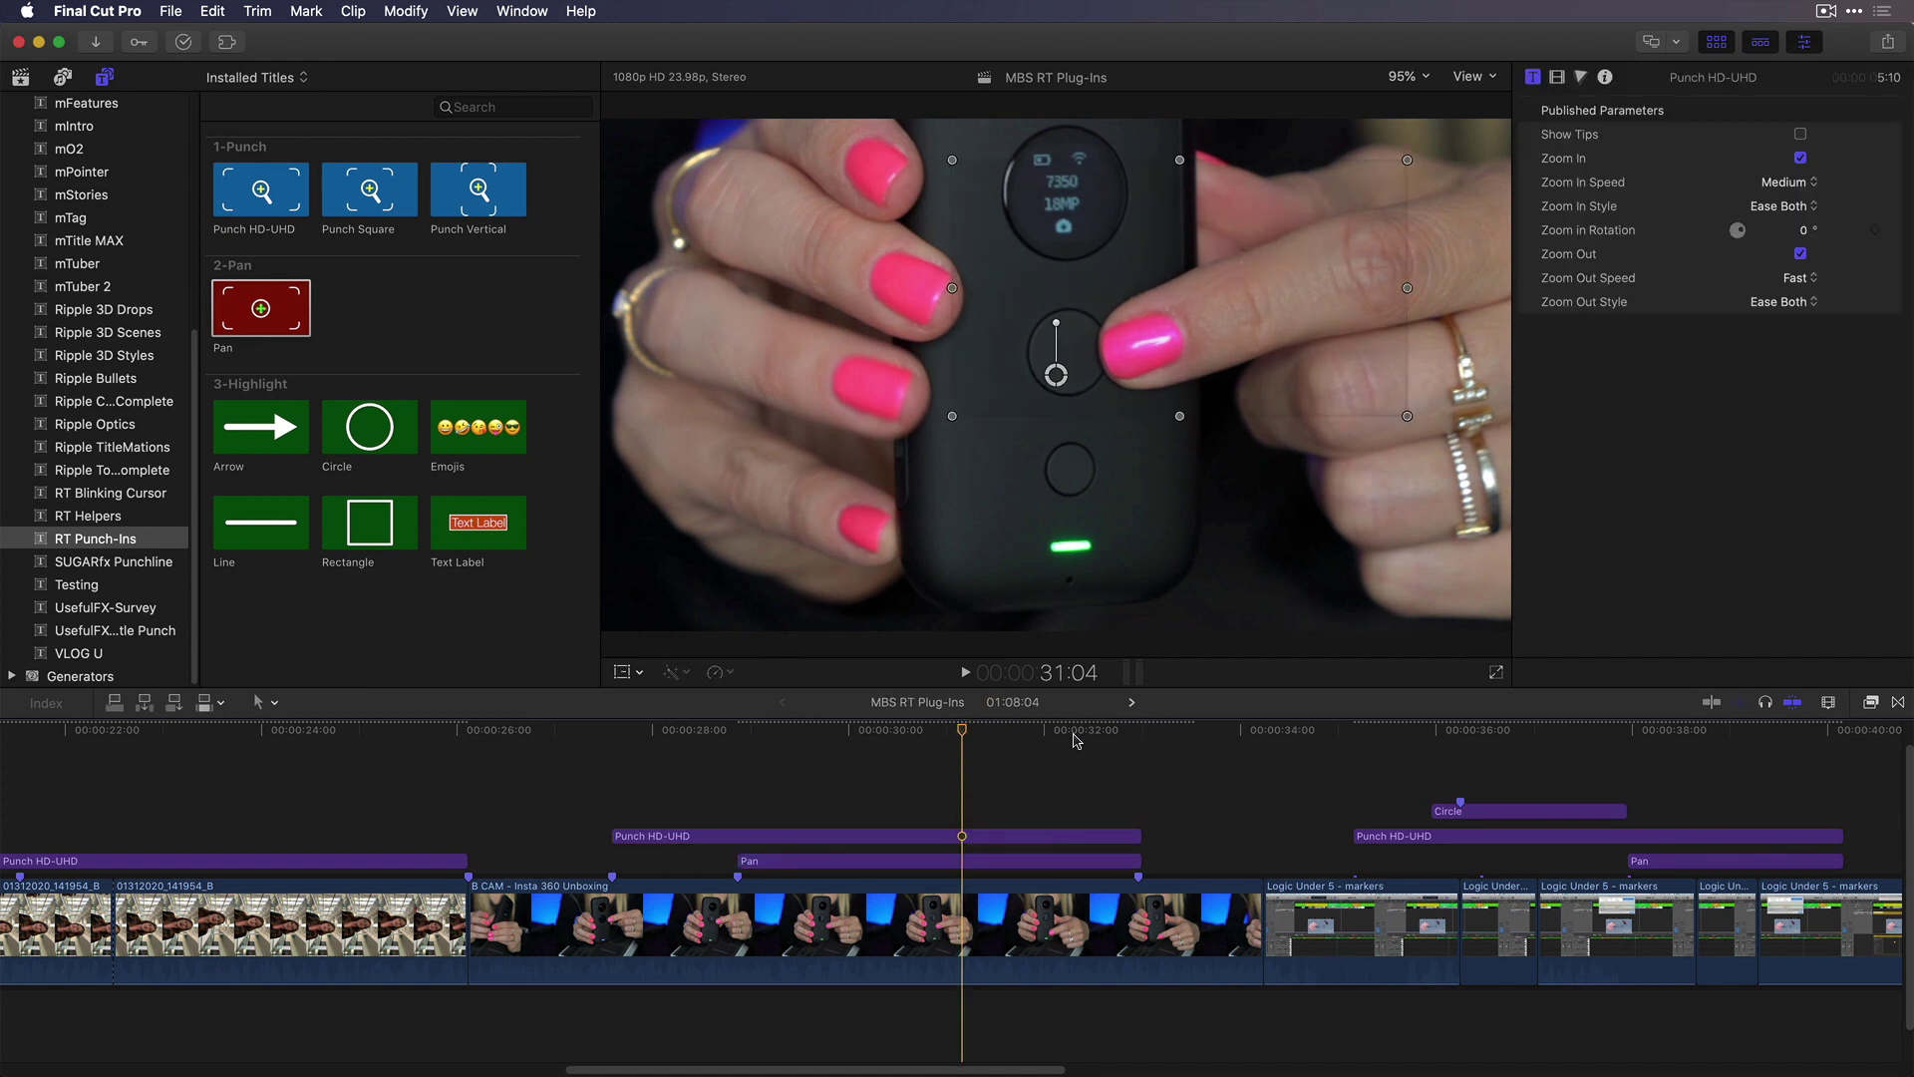
pyautogui.moveTo(1094, 736); pyautogui.dragTo(1181, 733)
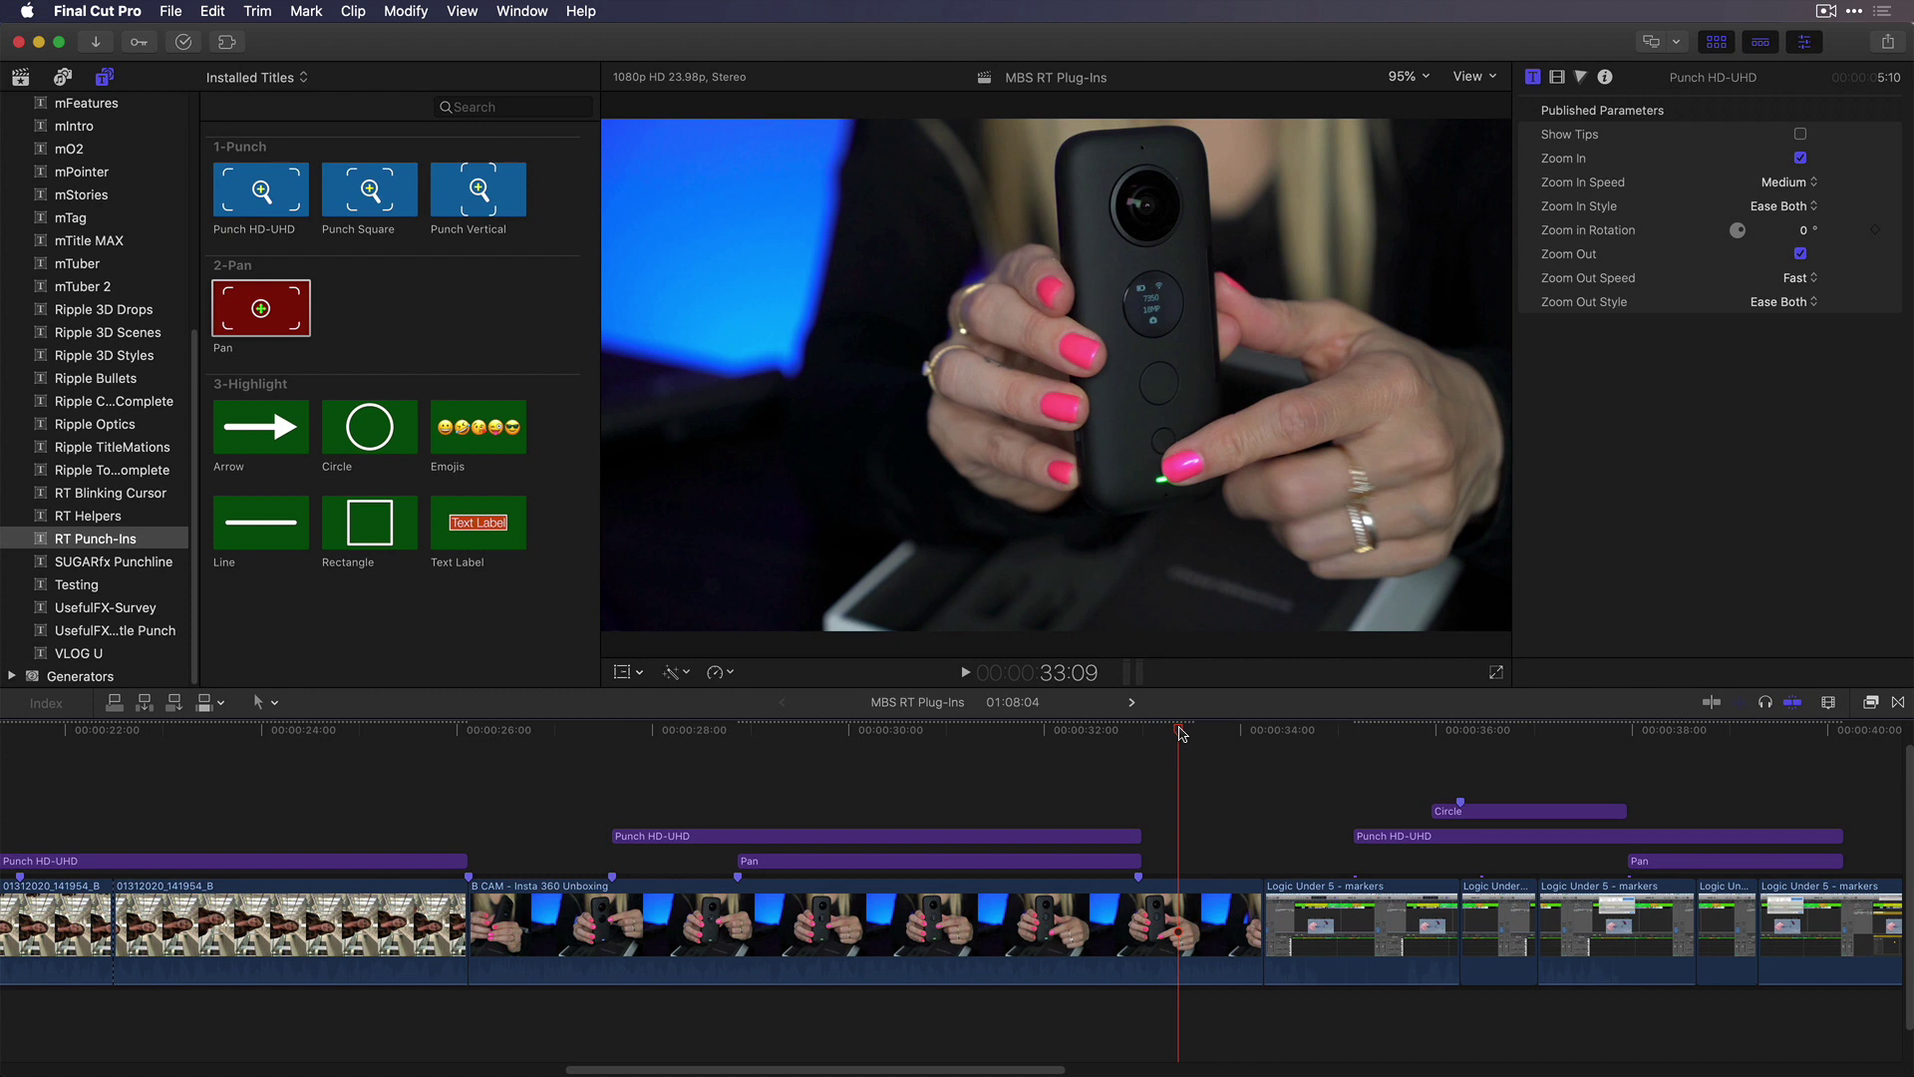
pyautogui.click(512, 732)
pyautogui.press('space')
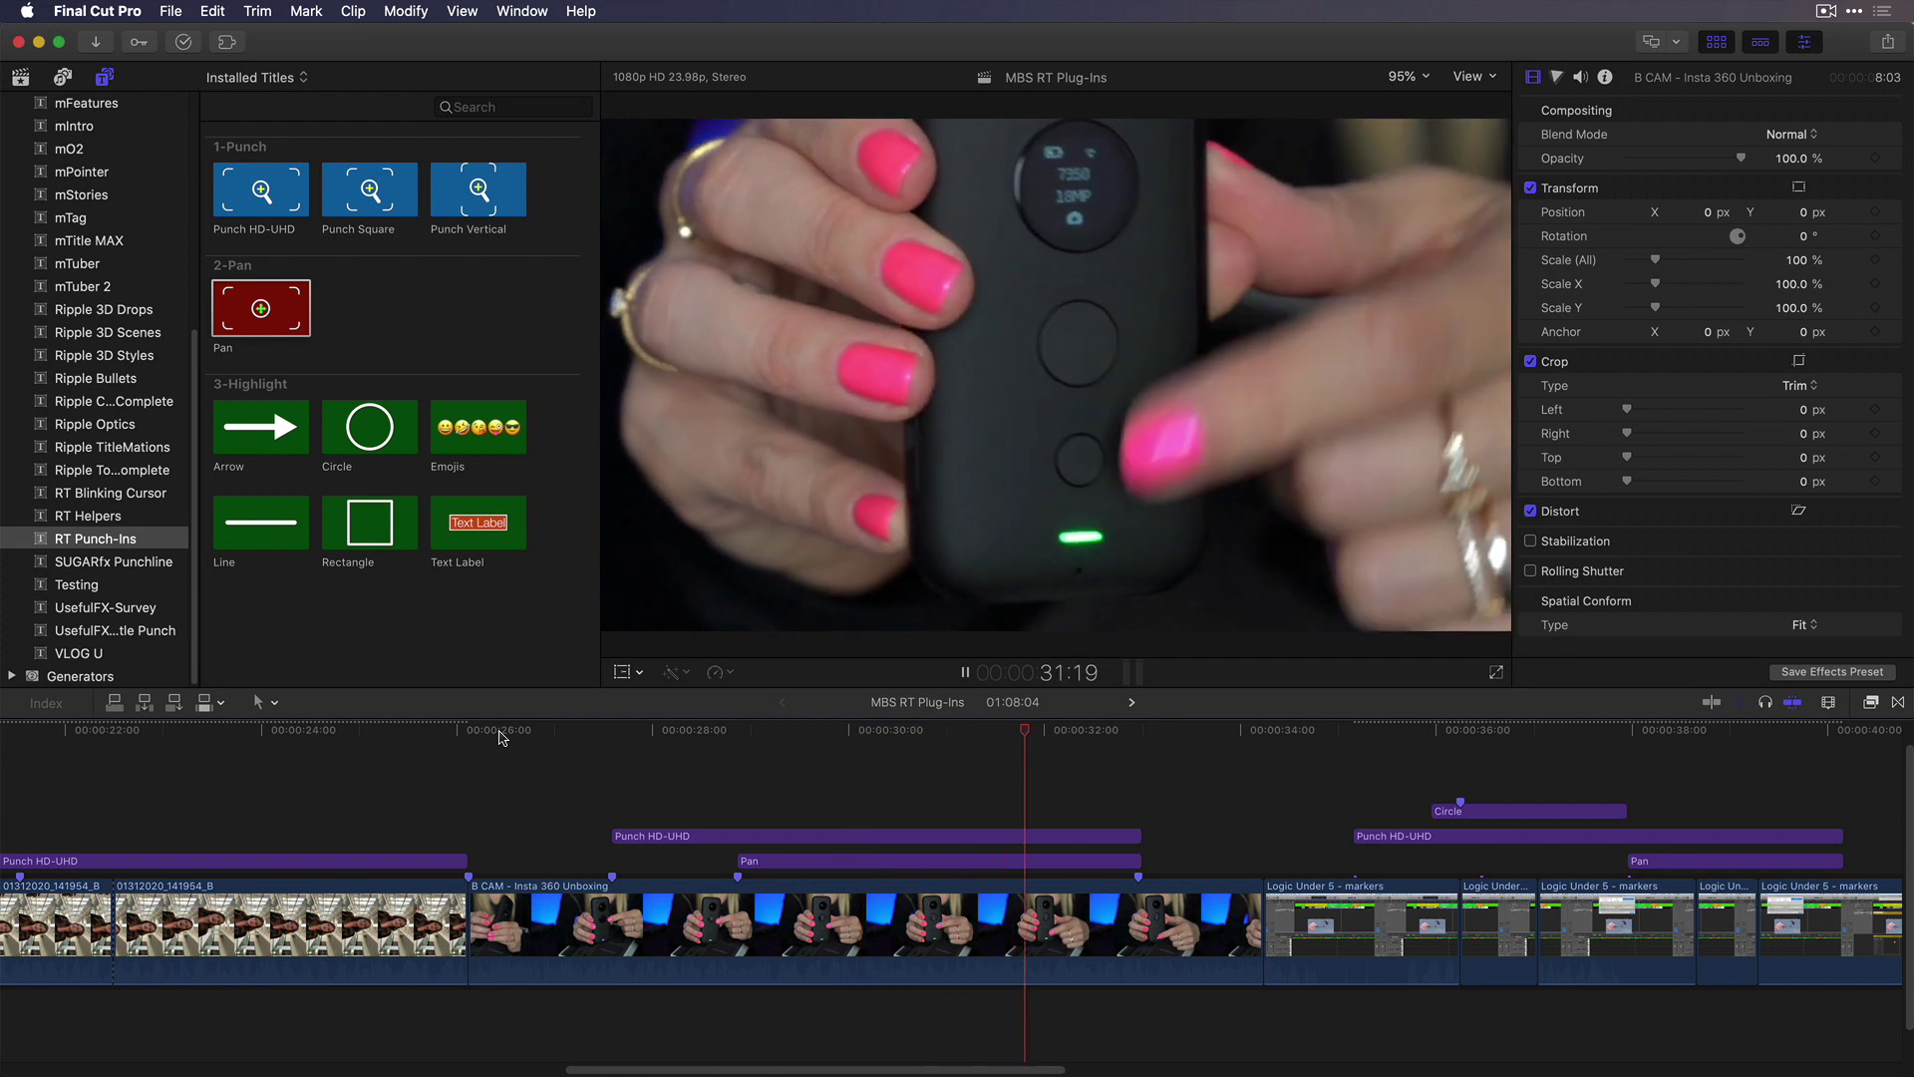
pyautogui.press('space')
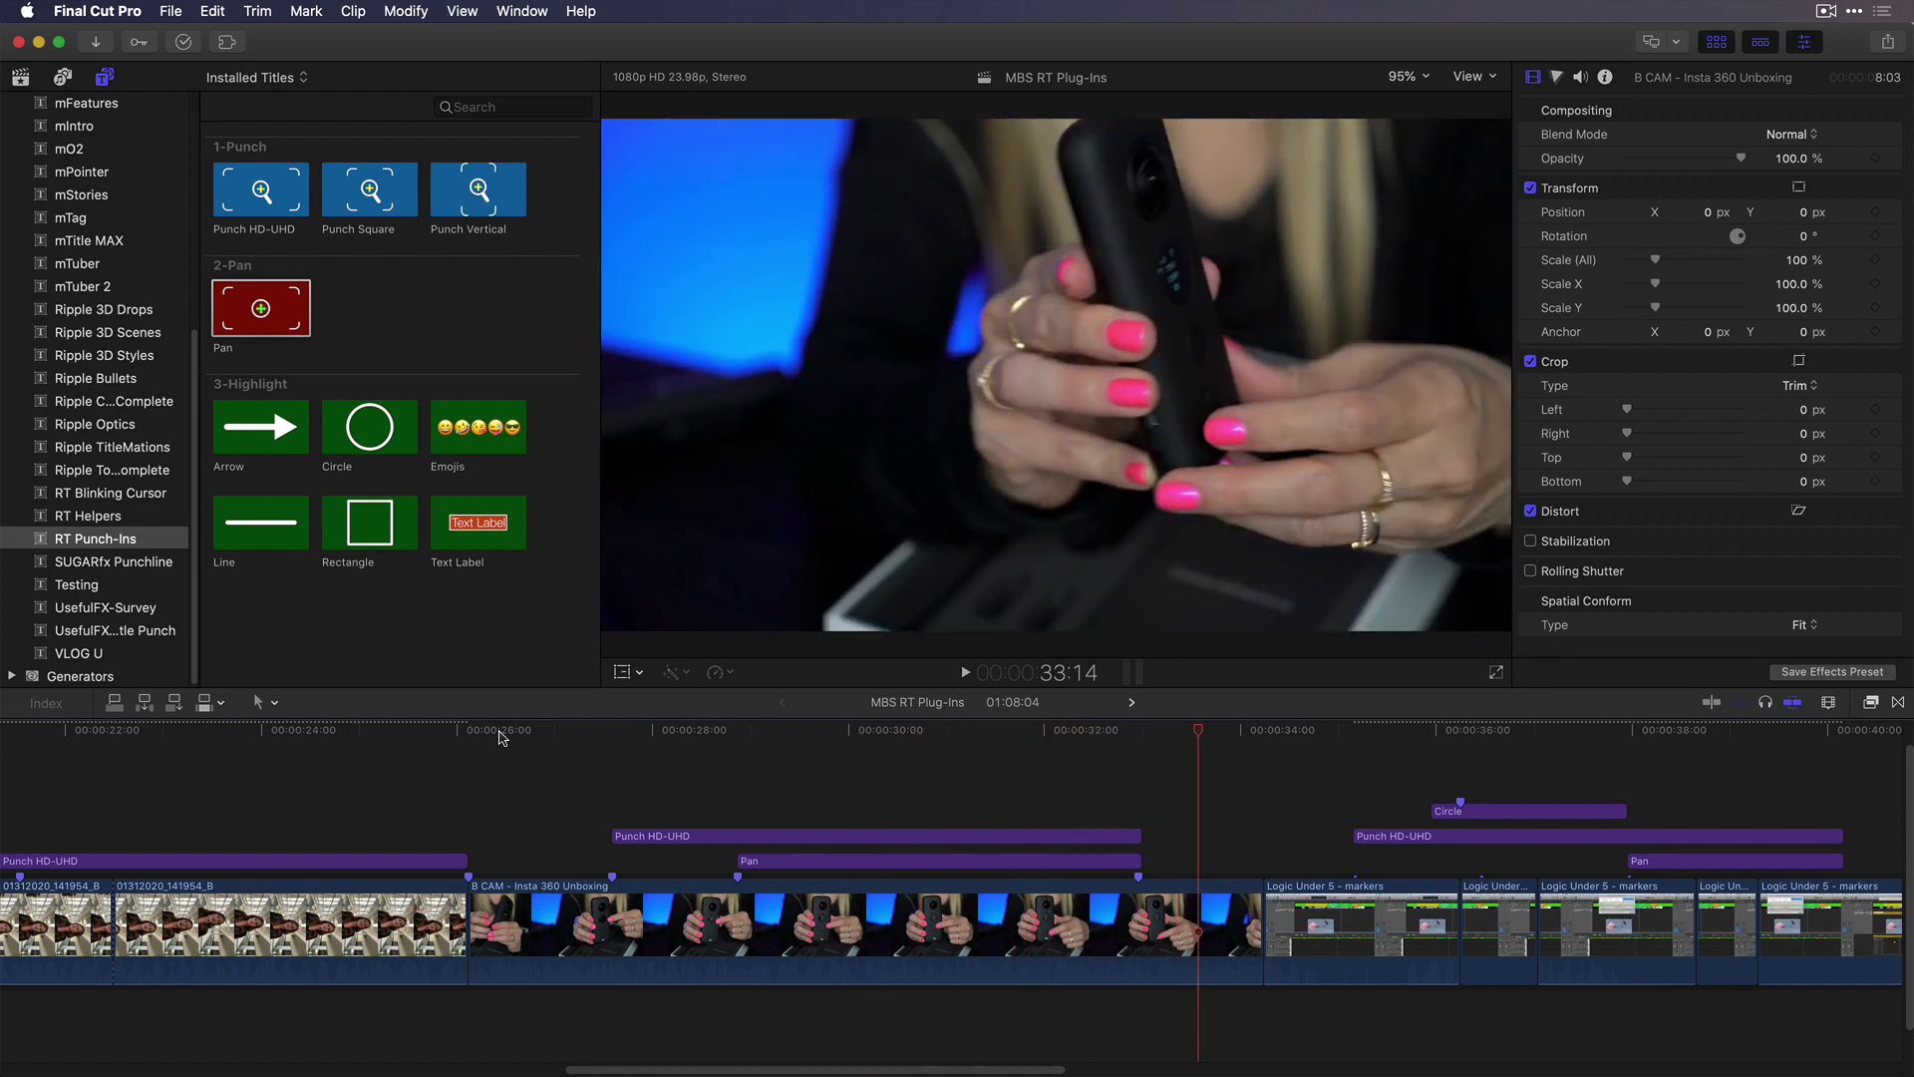
# Scroll to the Logic Under 5 - markers clips and play through the Circle highlight
pyautogui.hscroll(5, 501, 735)
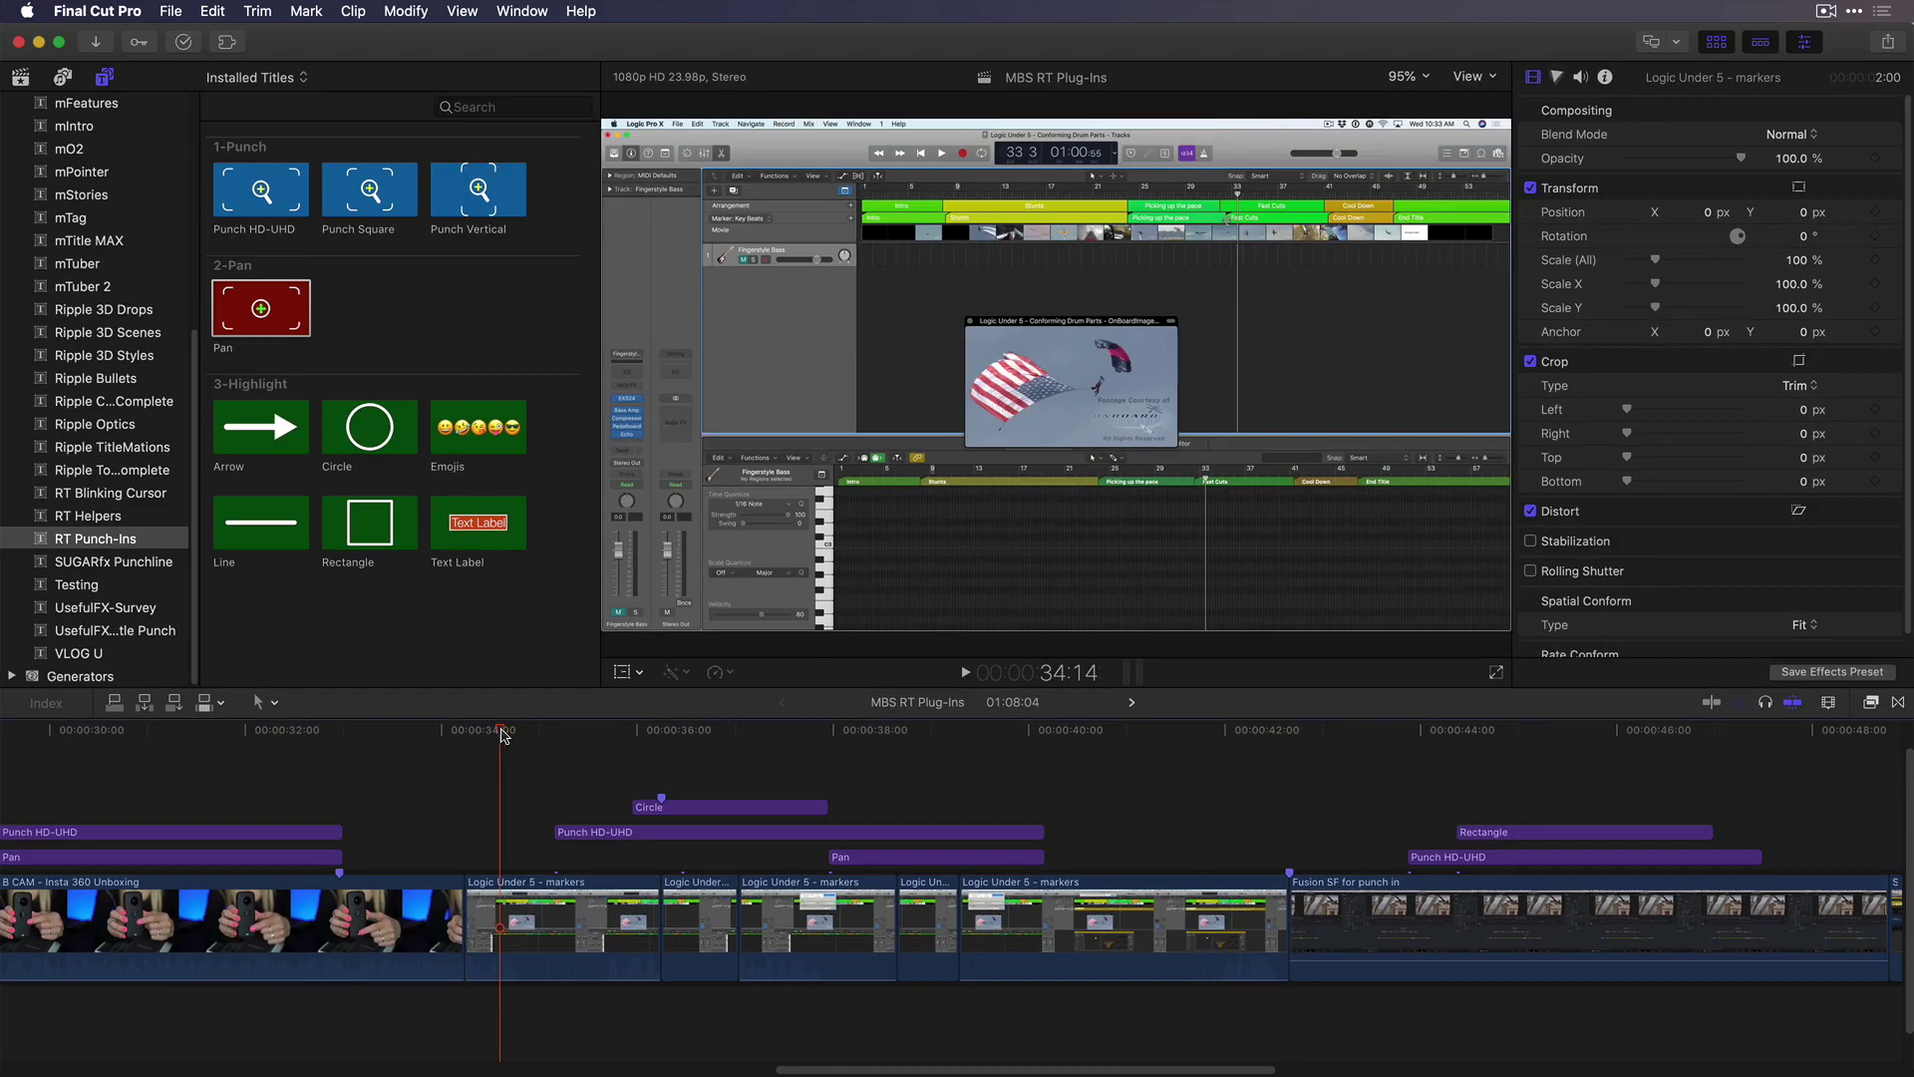
pyautogui.press('space')
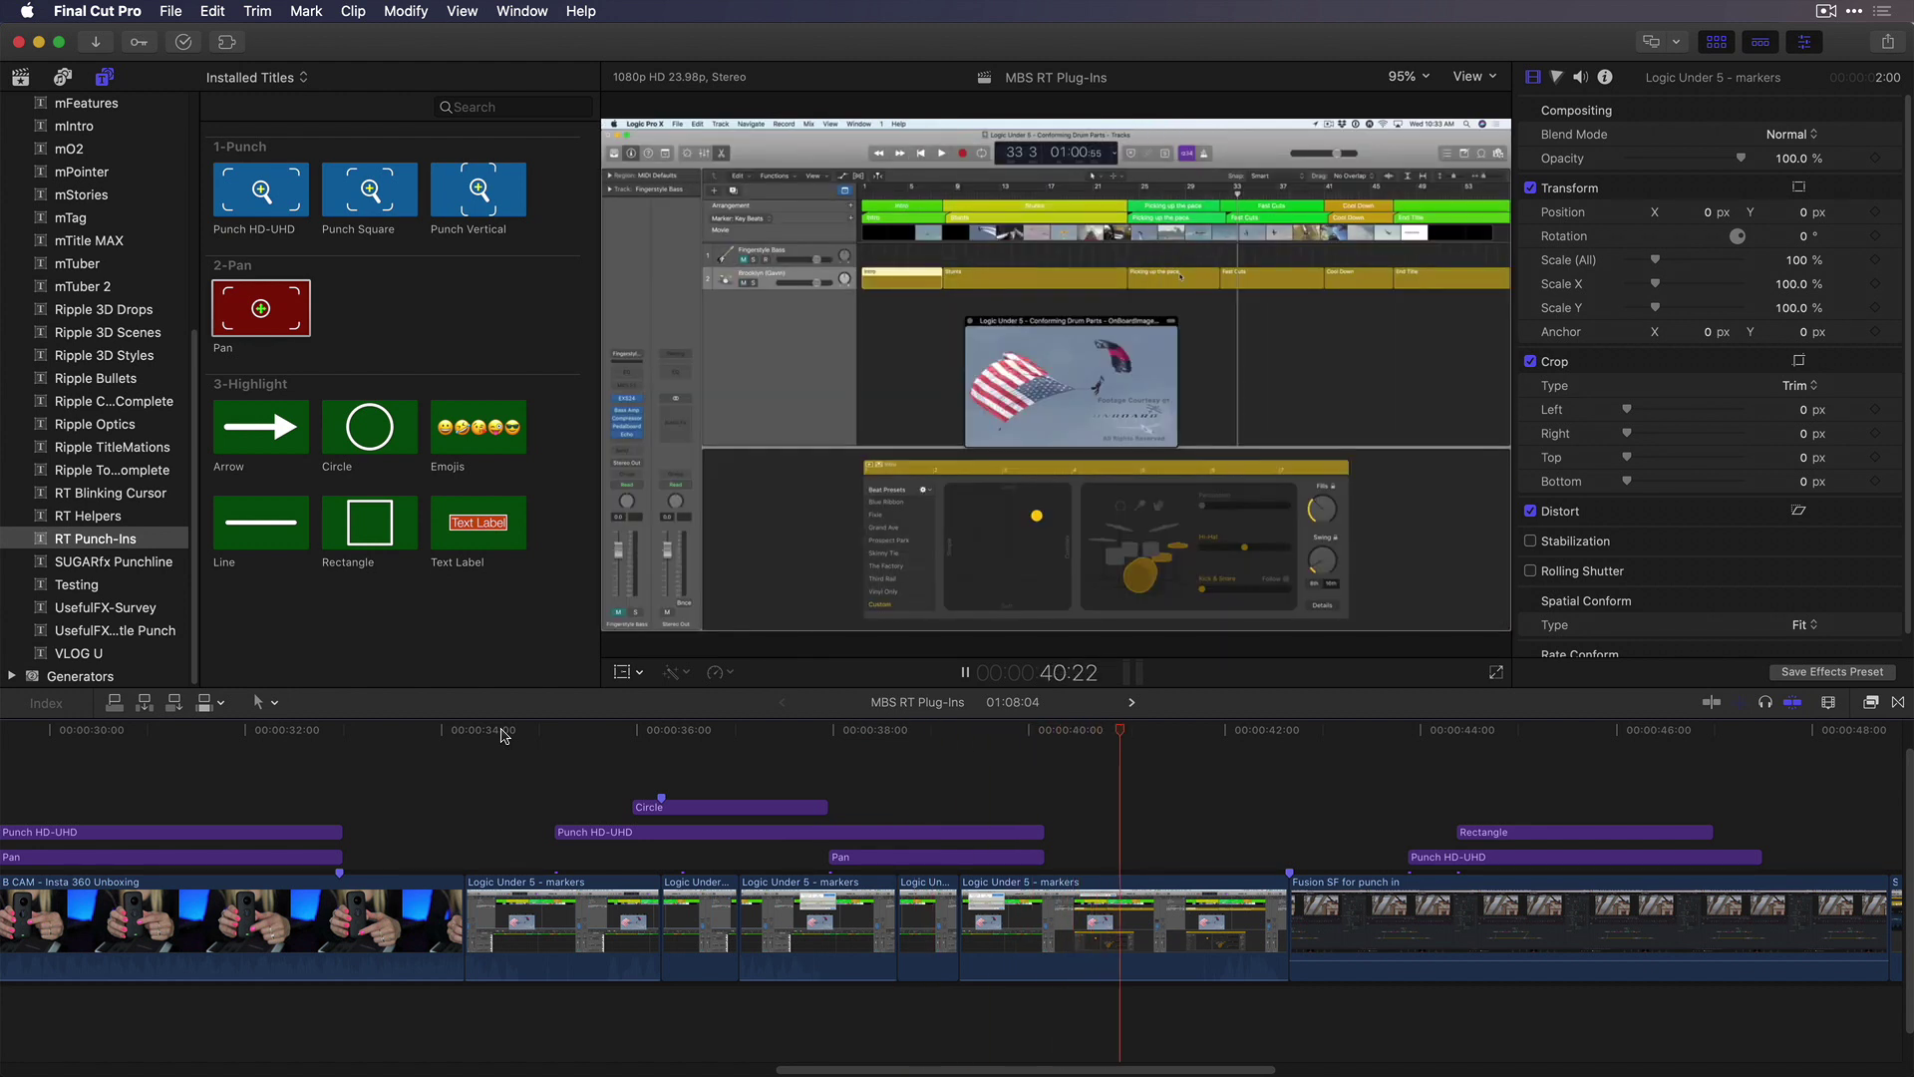
# Stop playback and nudge the Circle highlight slightly right over the Logic recording
pyautogui.press('space')
pyautogui.moveTo(555, 735); pyautogui.dragTo(703, 738)
pyautogui.click(794, 299)
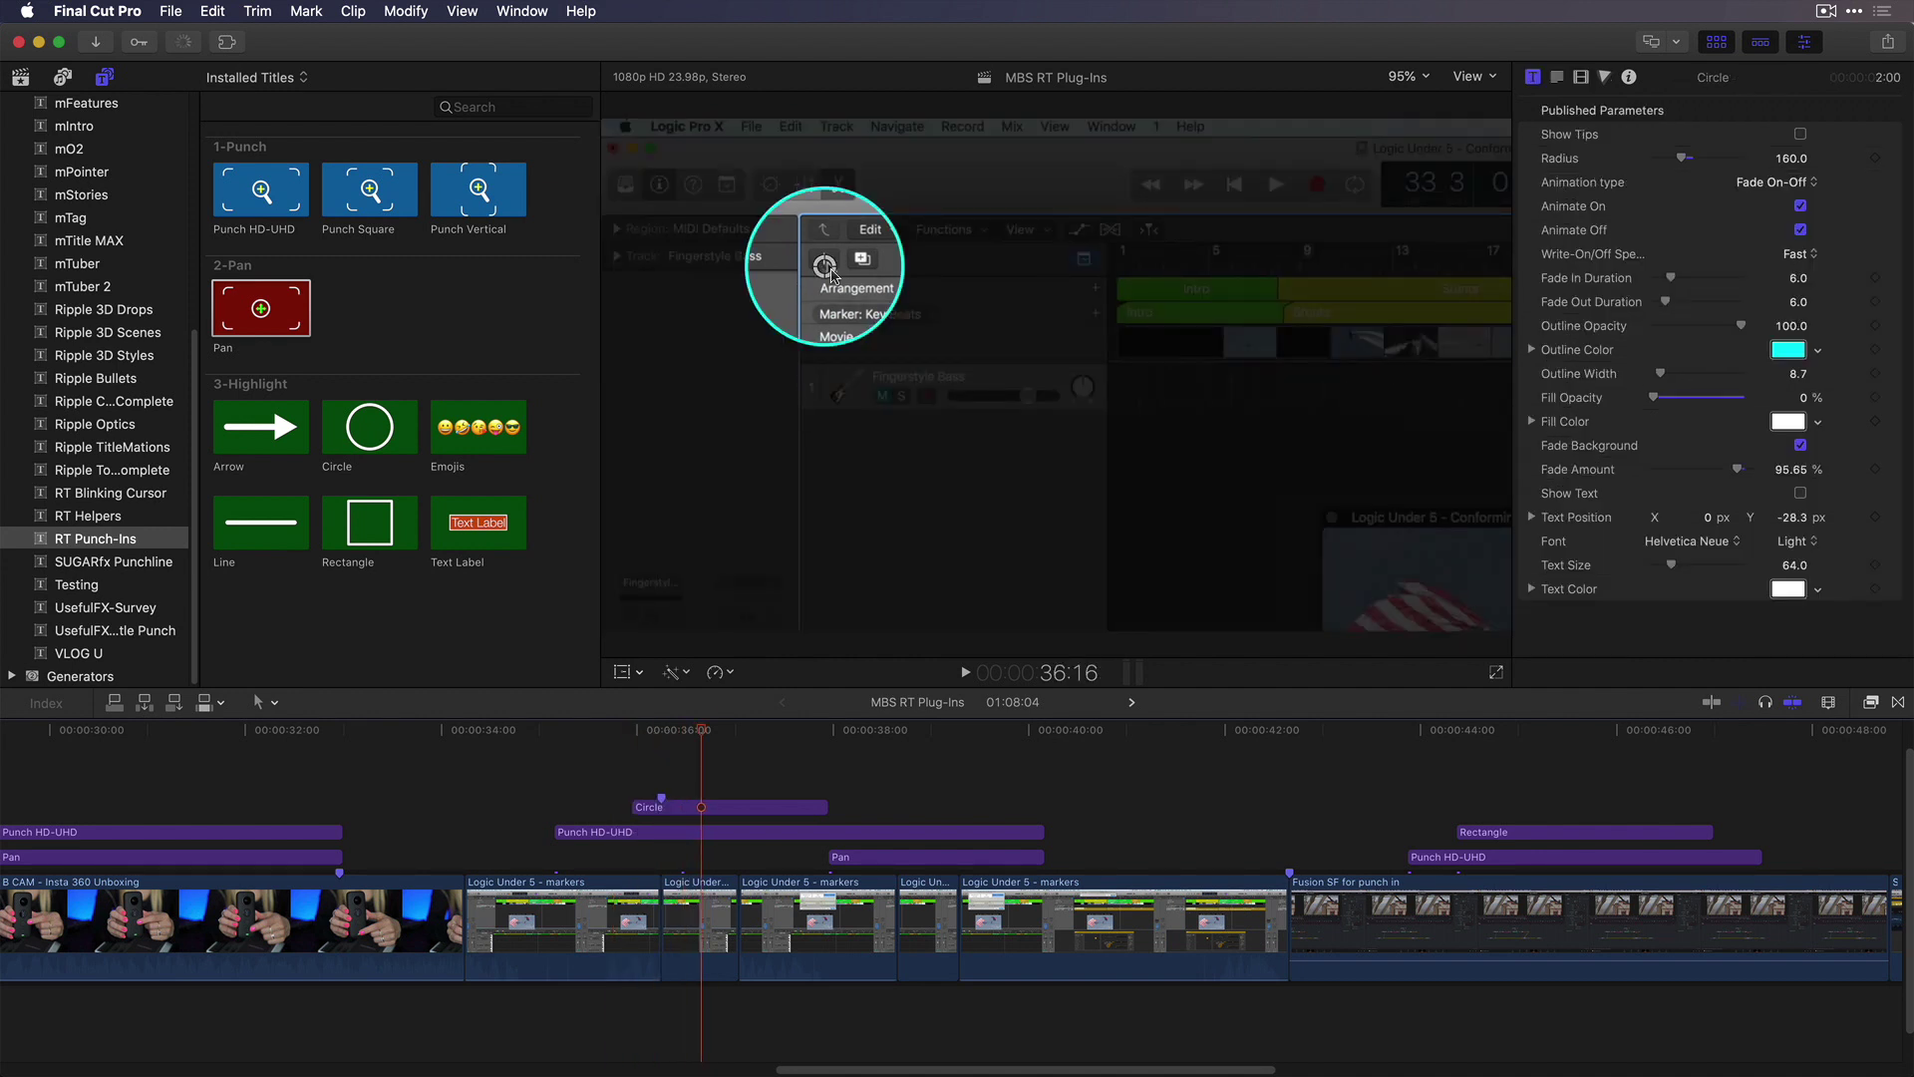
pyautogui.moveTo(826, 267)
pyautogui.mouseDown()
pyautogui.moveTo(898, 265)
pyautogui.moveTo(824, 261)
pyautogui.mouseUp()
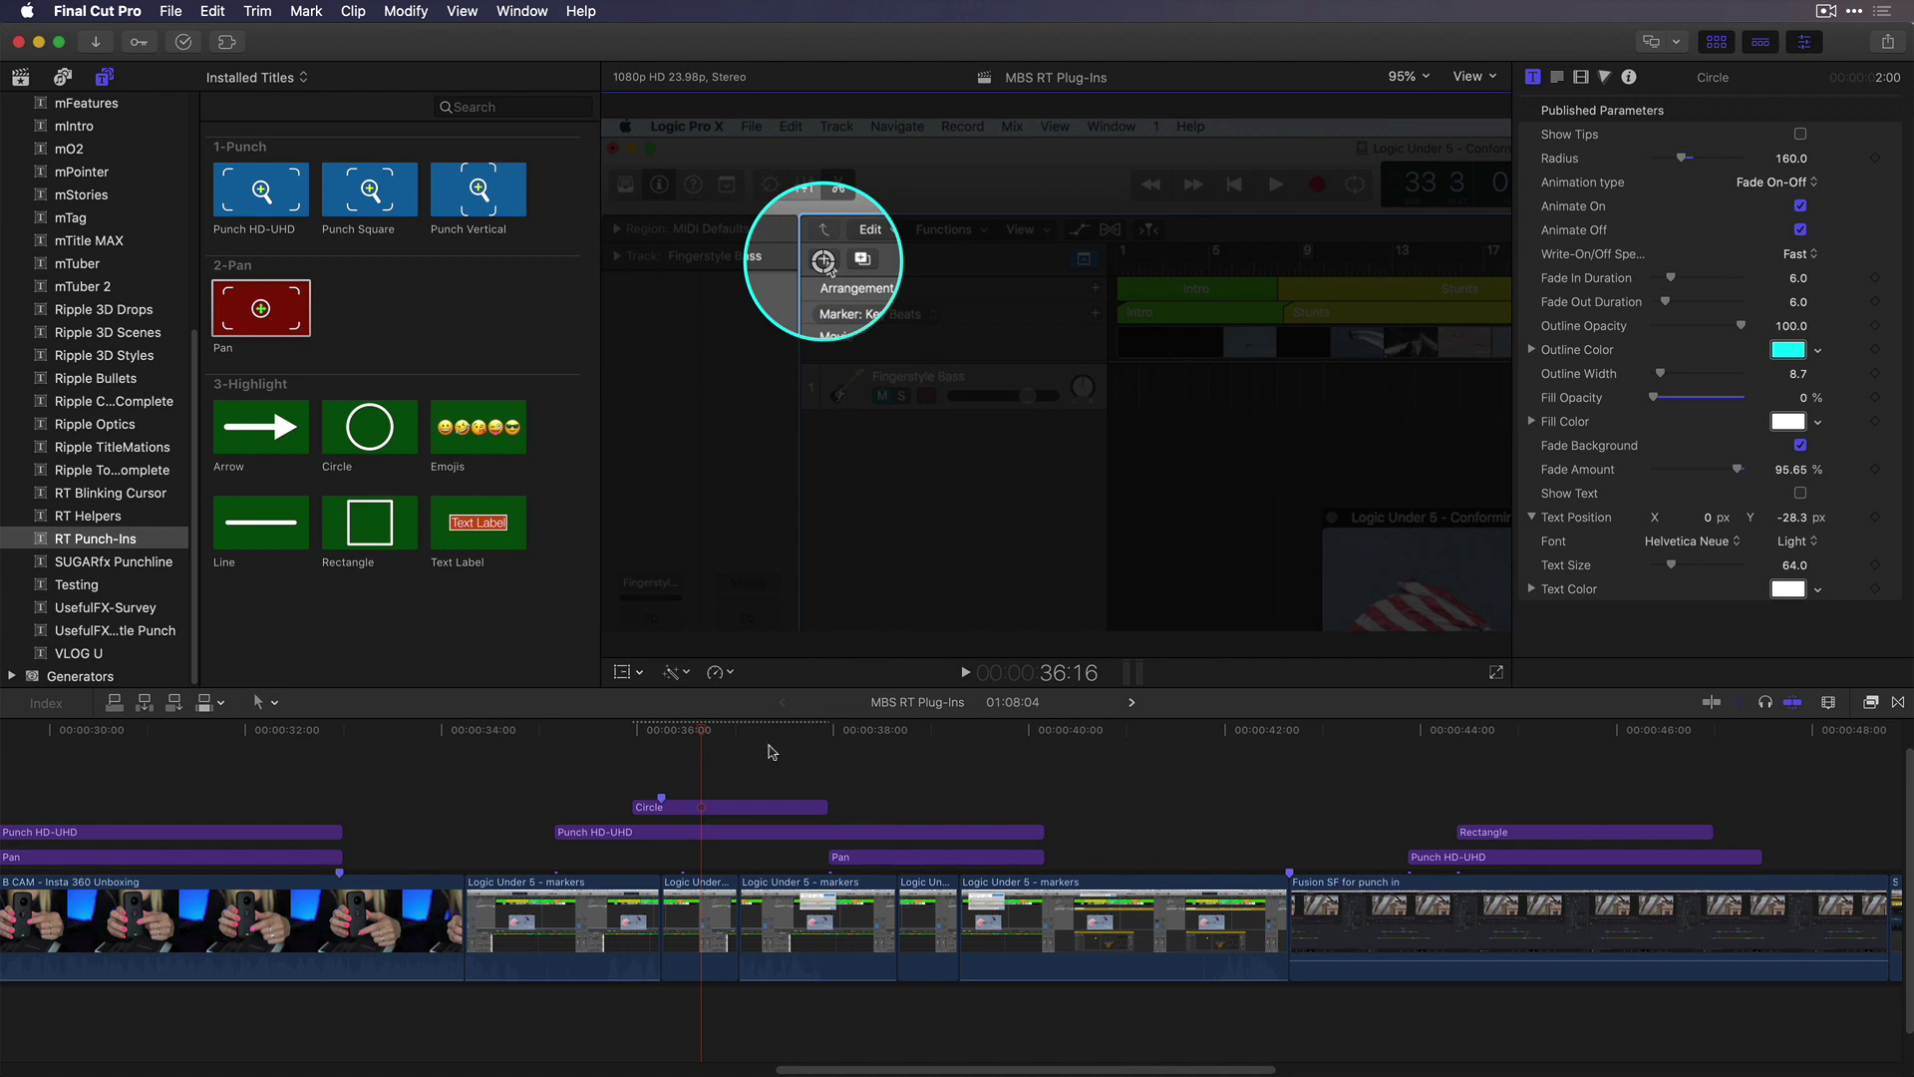
# Review the nudged circle from 35:00, then move into the Fusion clip at 43:04
pyautogui.moveTo(701, 736); pyautogui.dragTo(1079, 762)
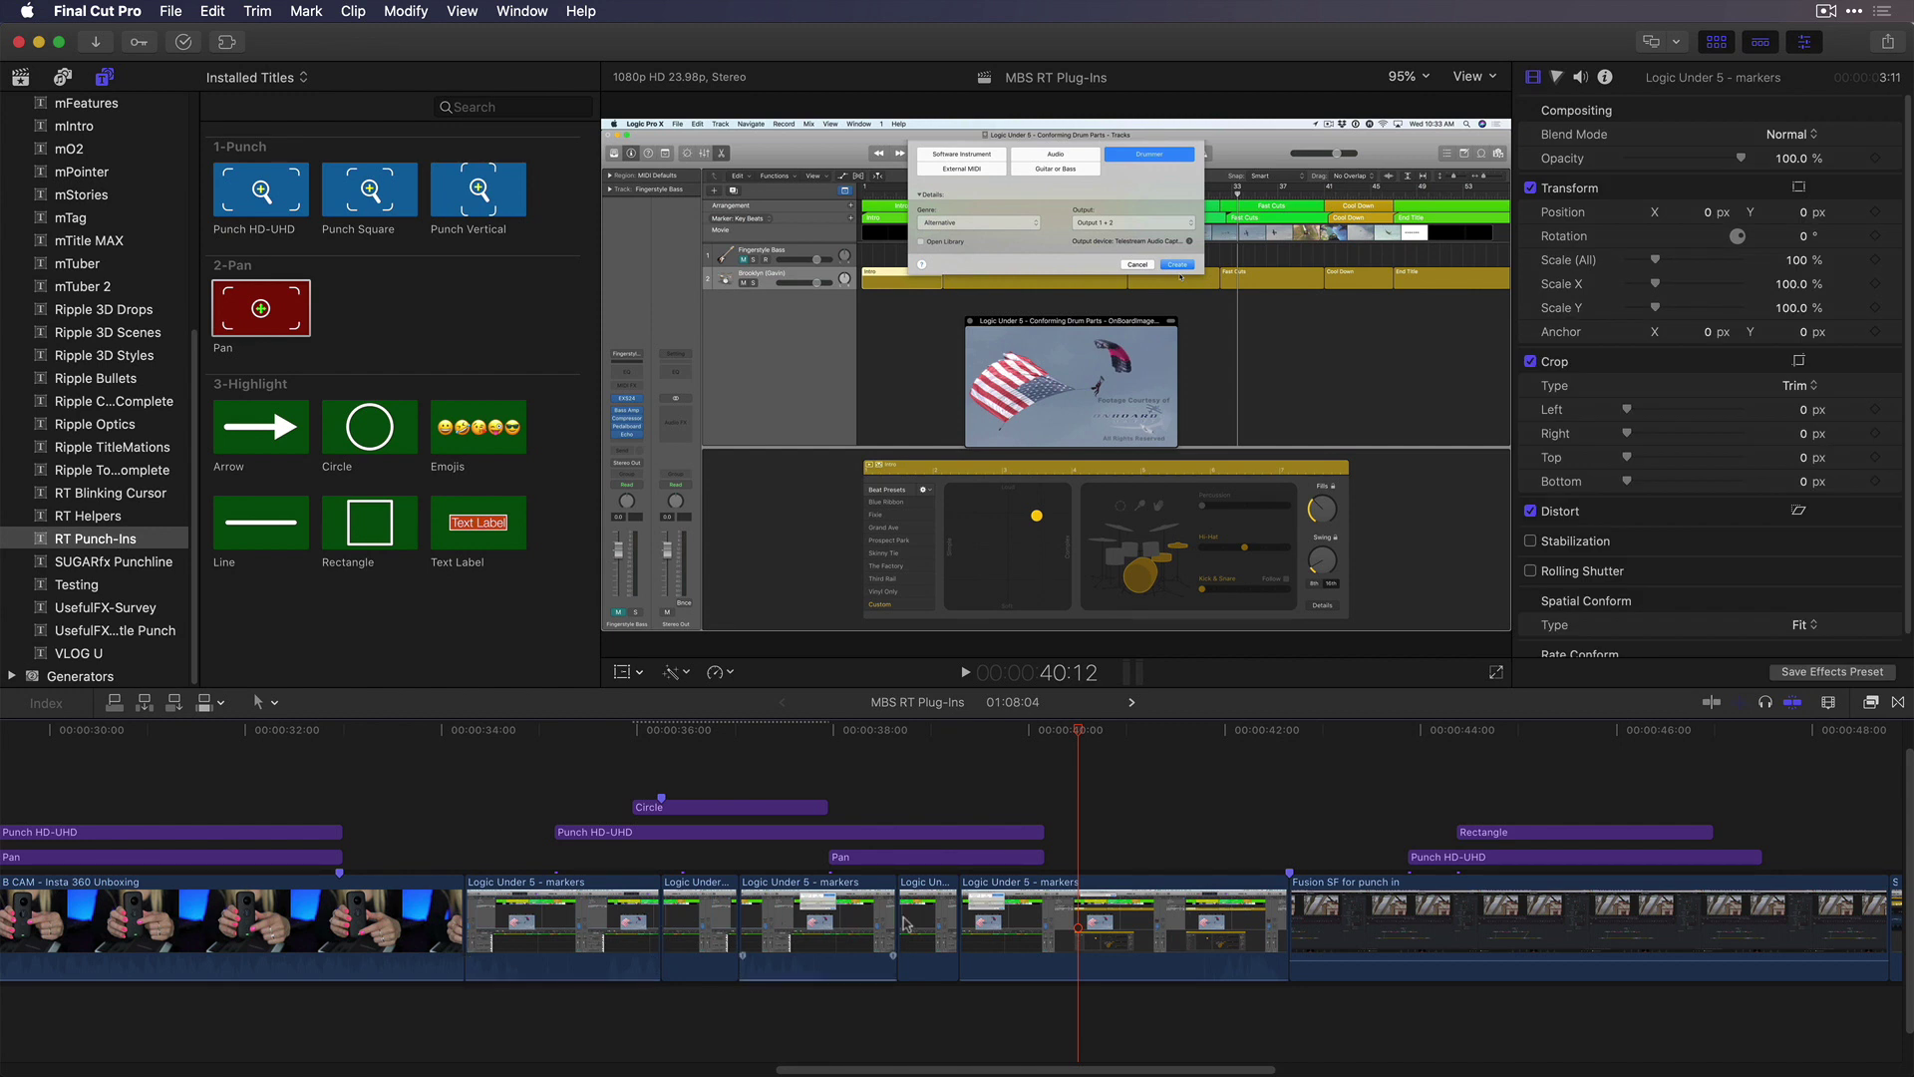
pyautogui.click(543, 736)
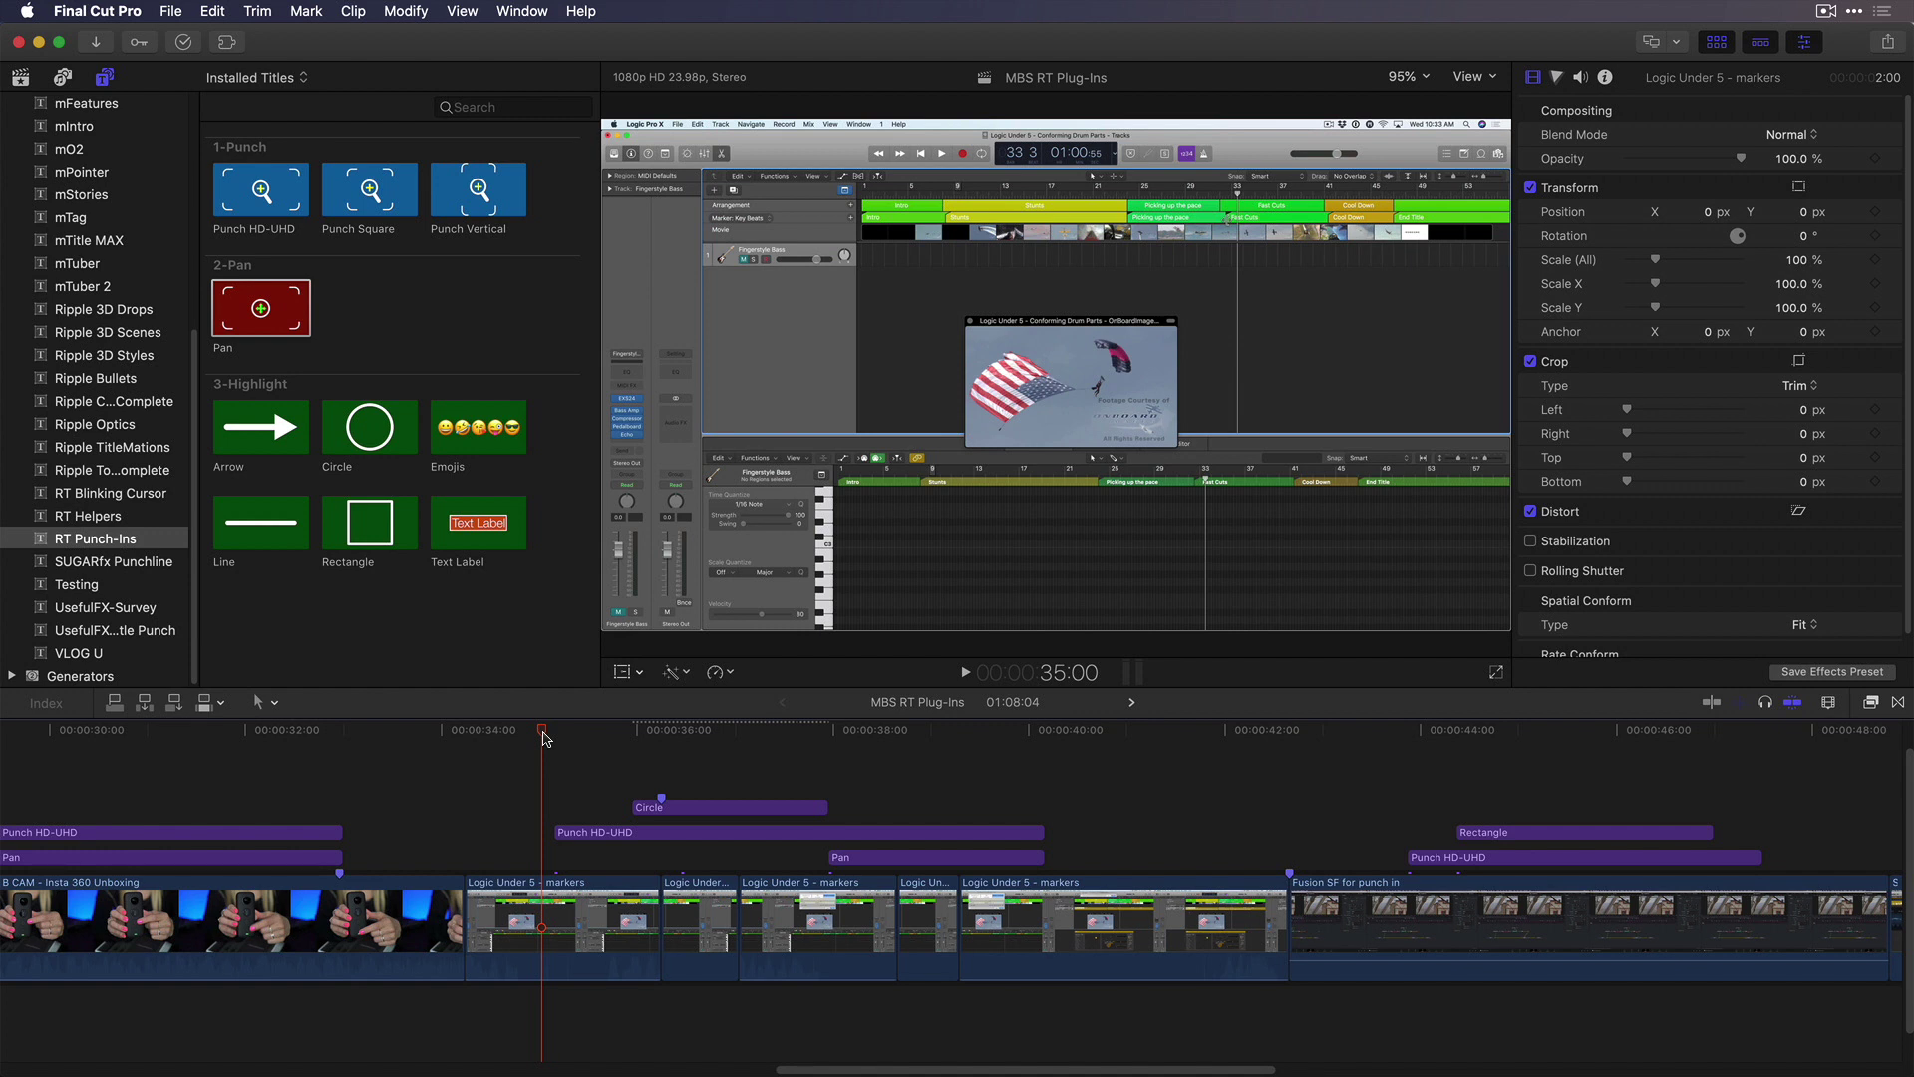
pyautogui.press('space')
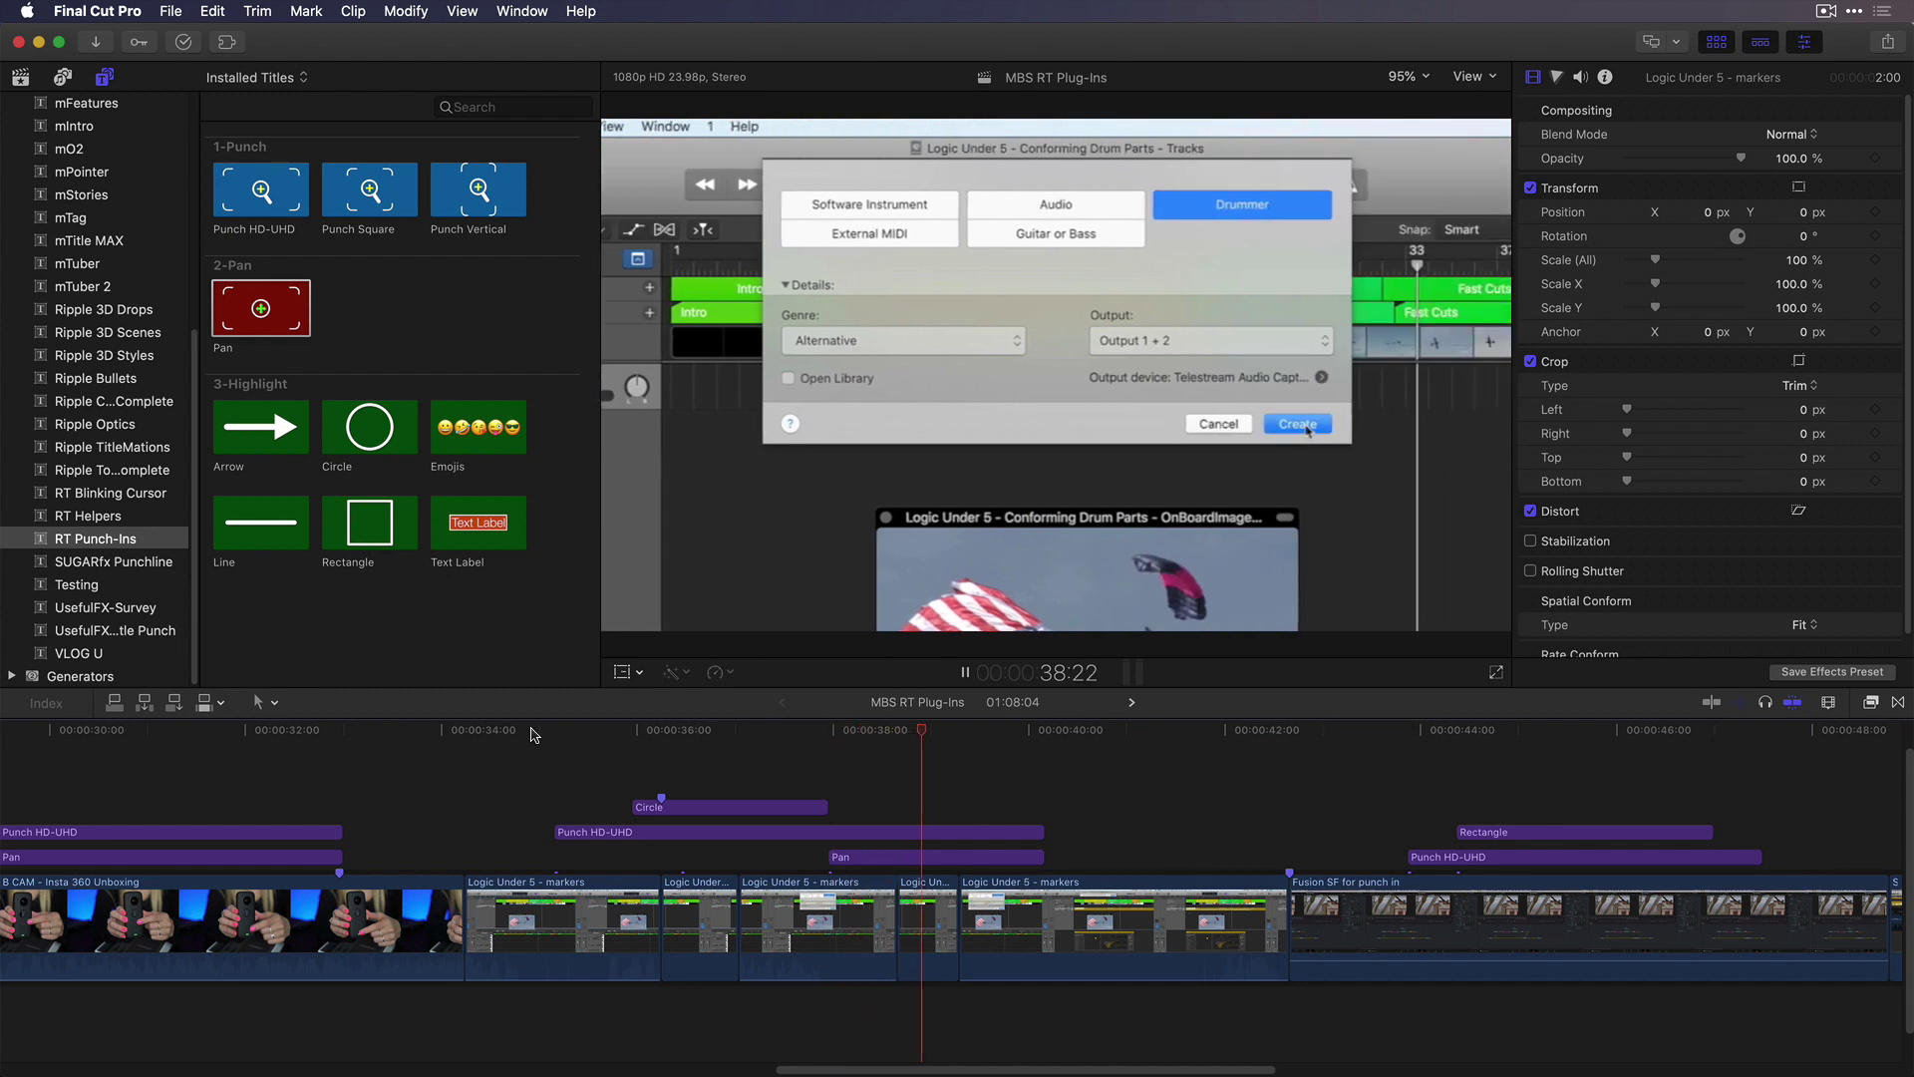
pyautogui.press('space')
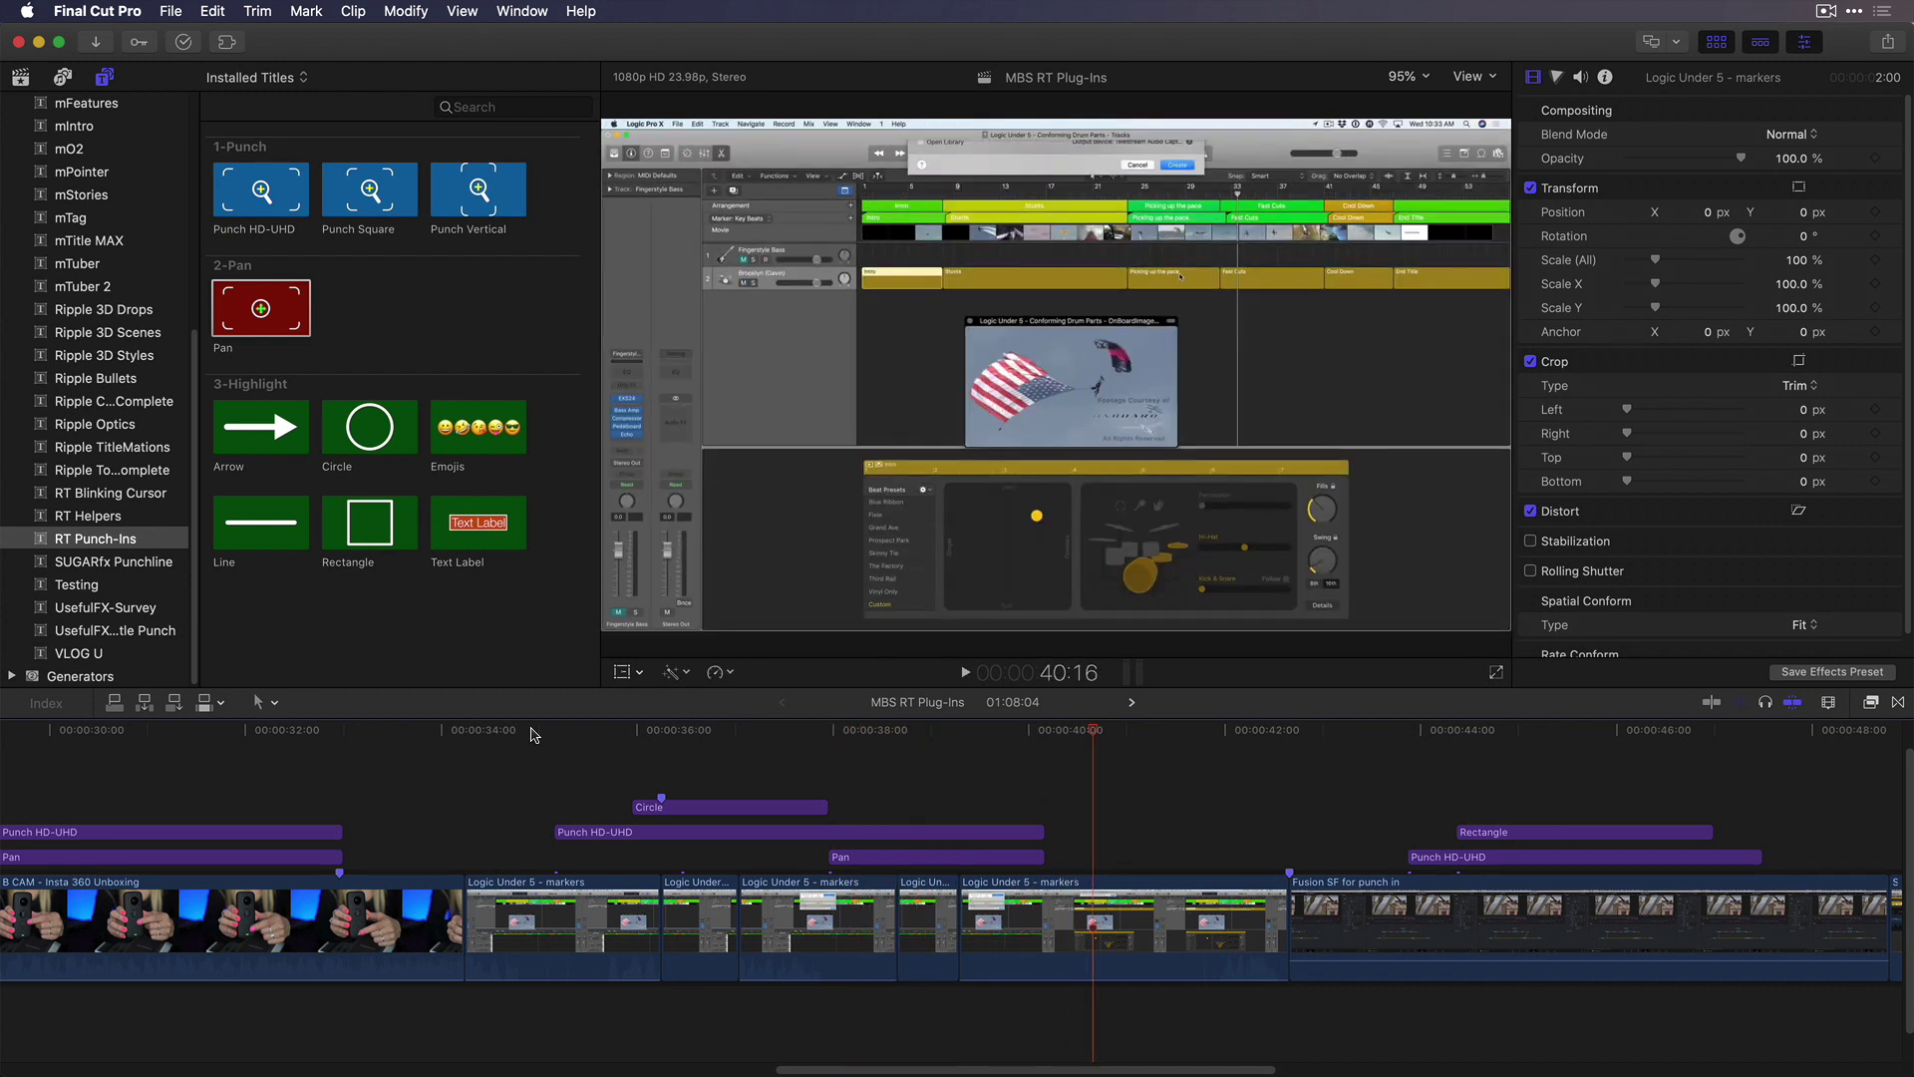
pyautogui.hscroll(1, 1092, 768)
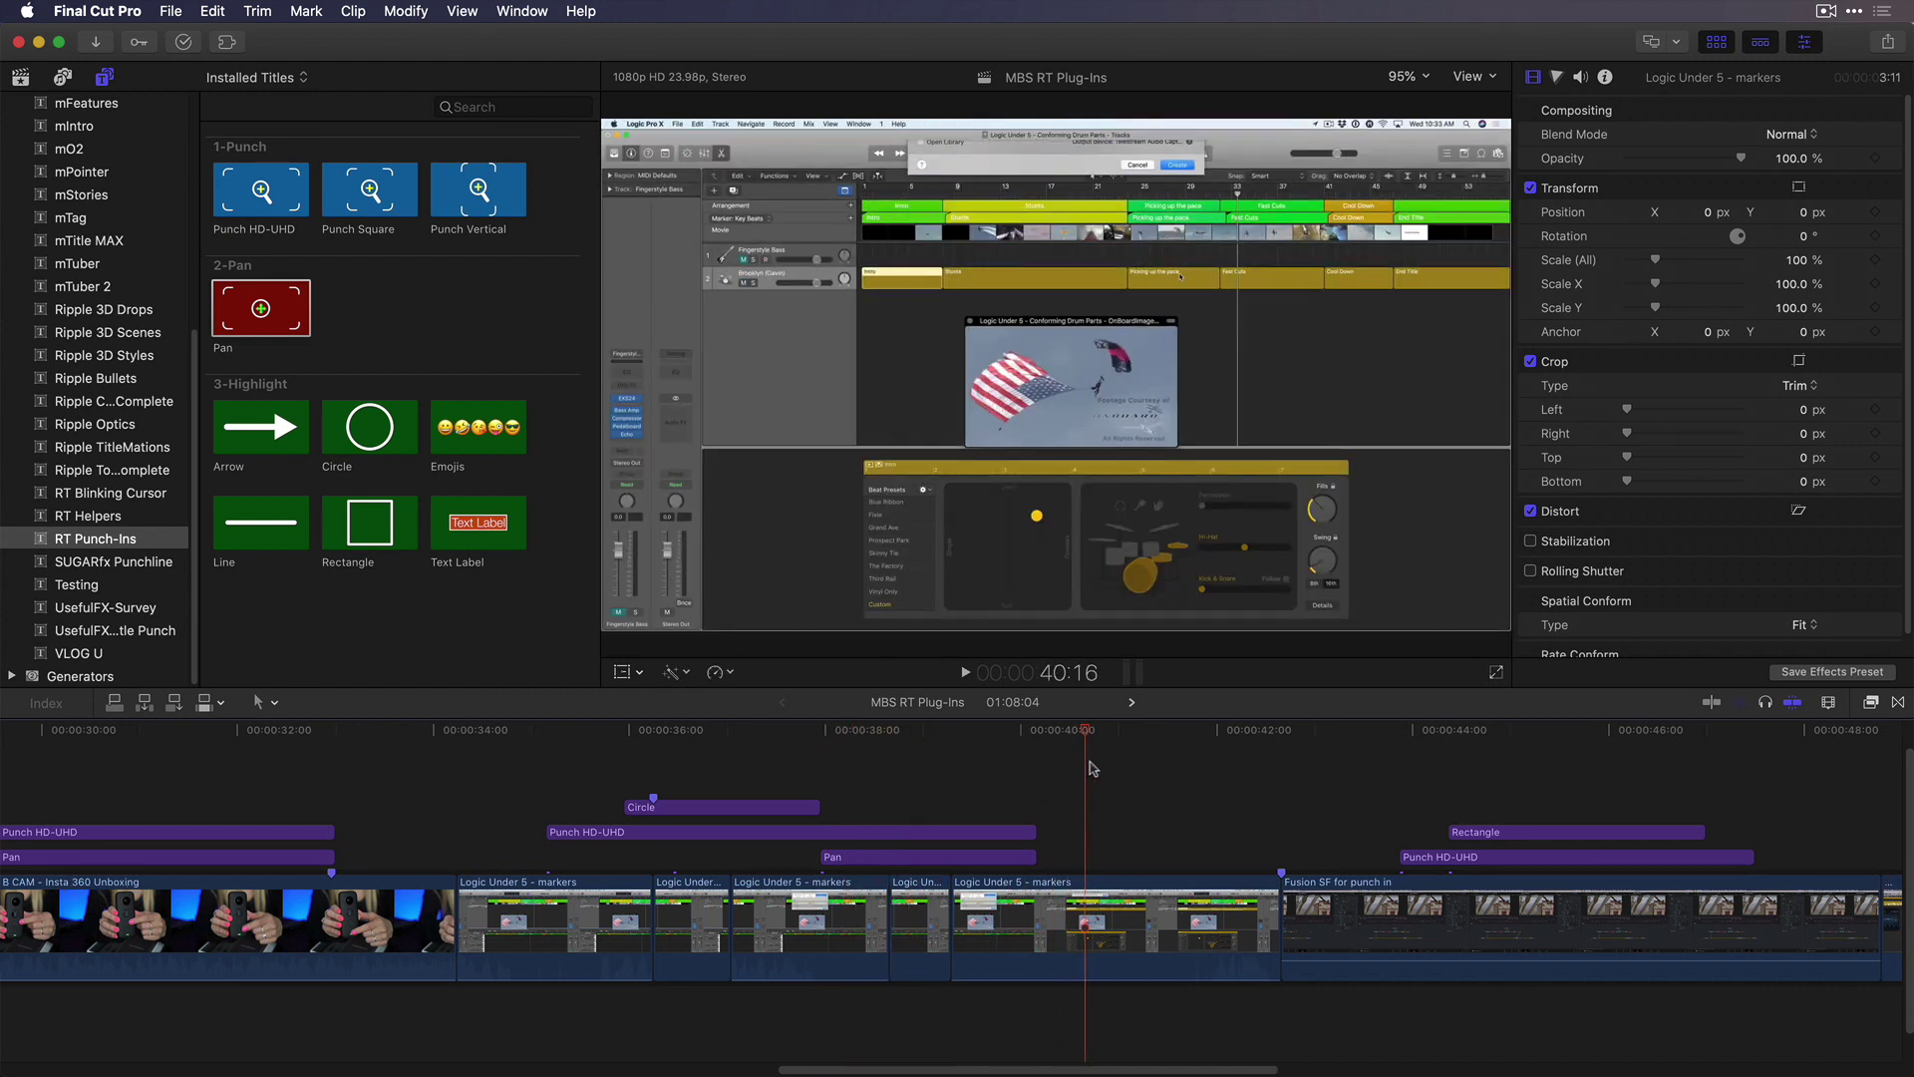
pyautogui.hscroll(10, 1093, 768)
pyautogui.click(661, 731)
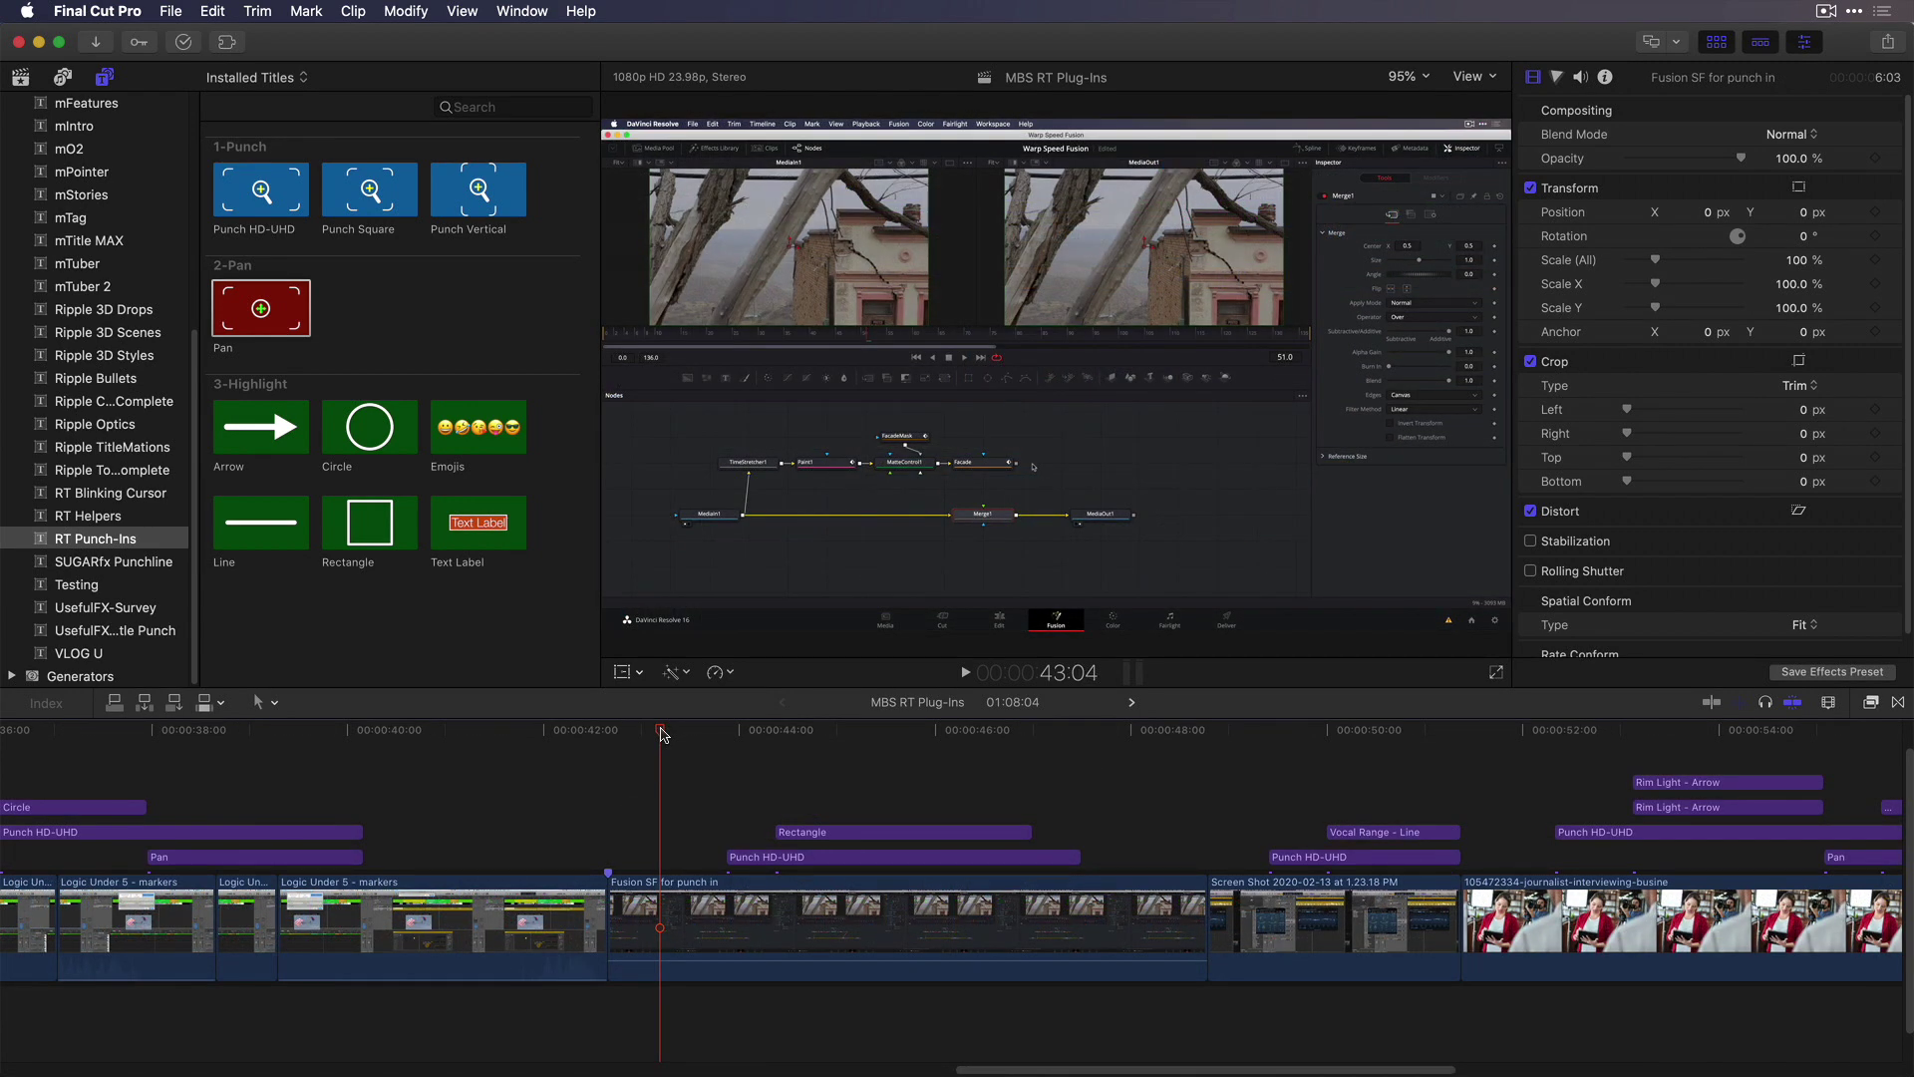
# Resize the Rectangle highlight to 832.1 × 442.1 around the Merge and MediaOut nodes
pyautogui.press('space')
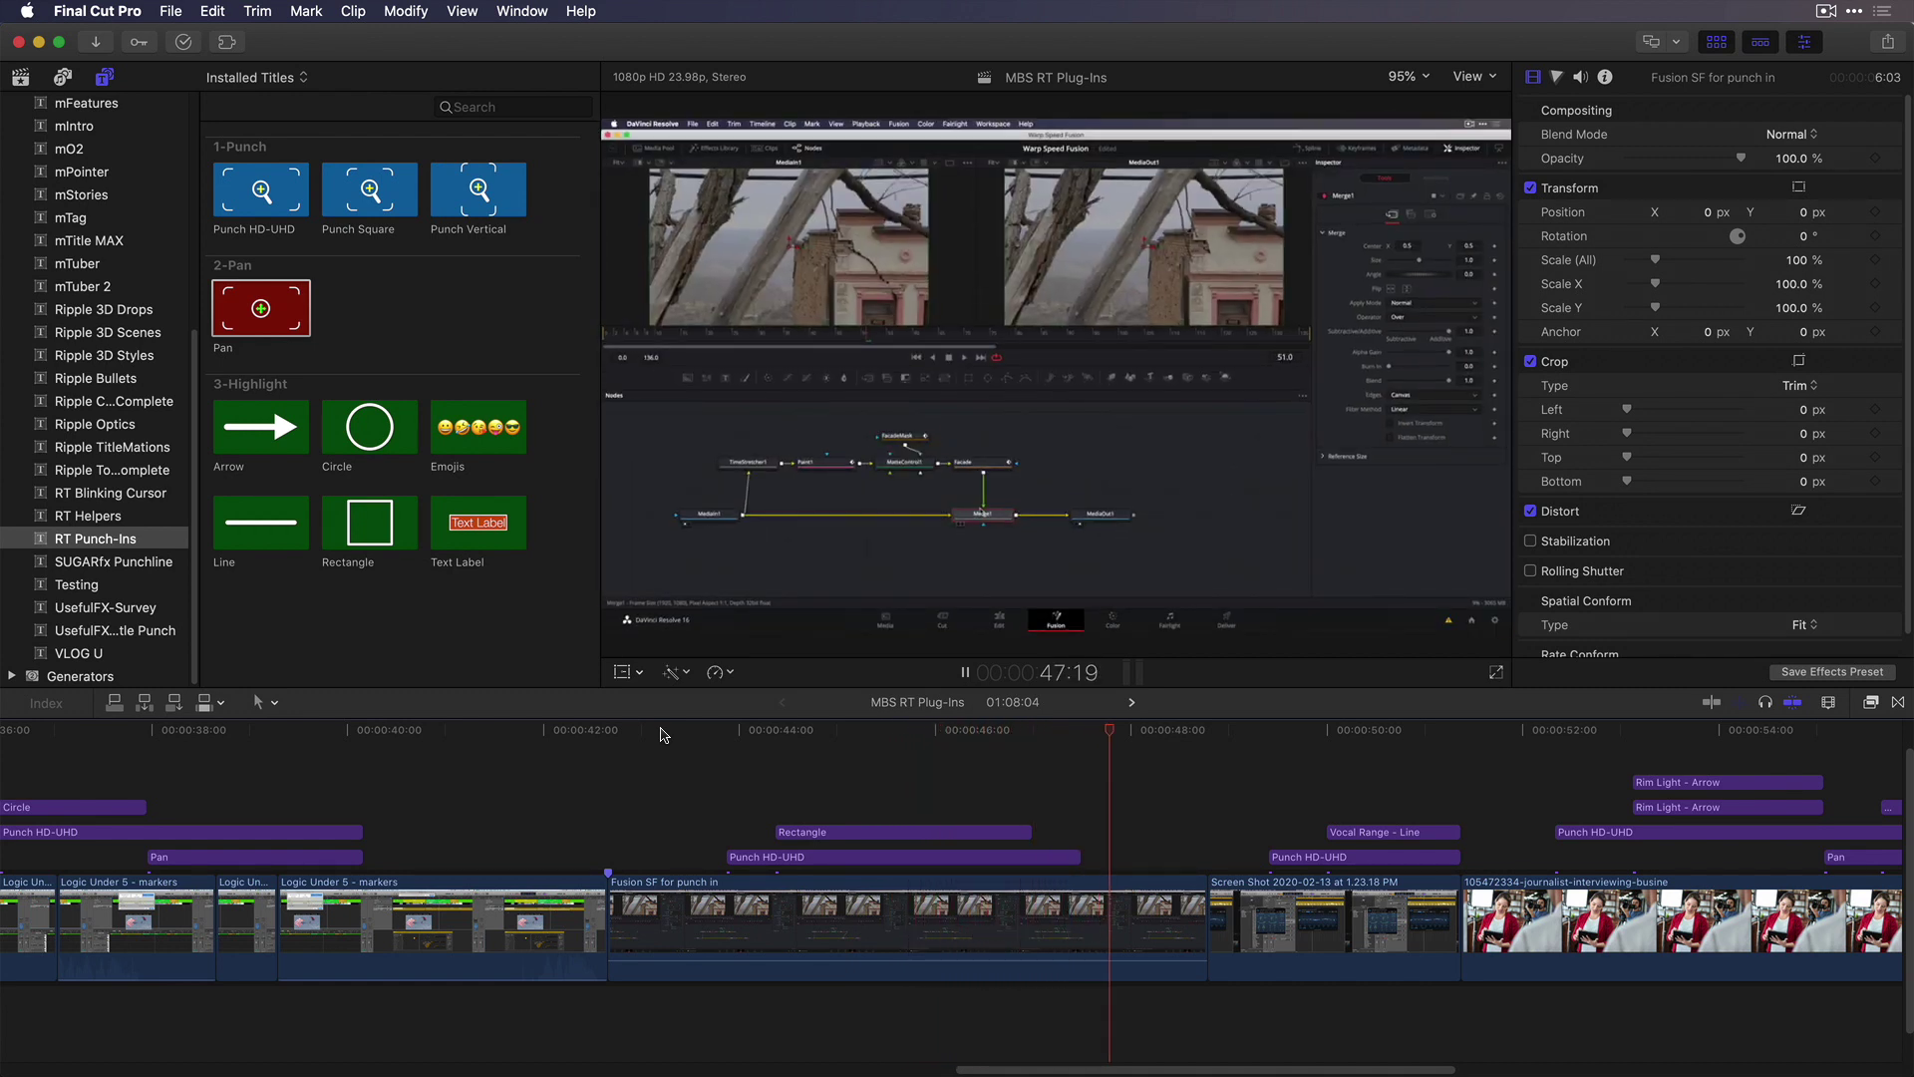
pyautogui.press('space')
pyautogui.click(885, 735)
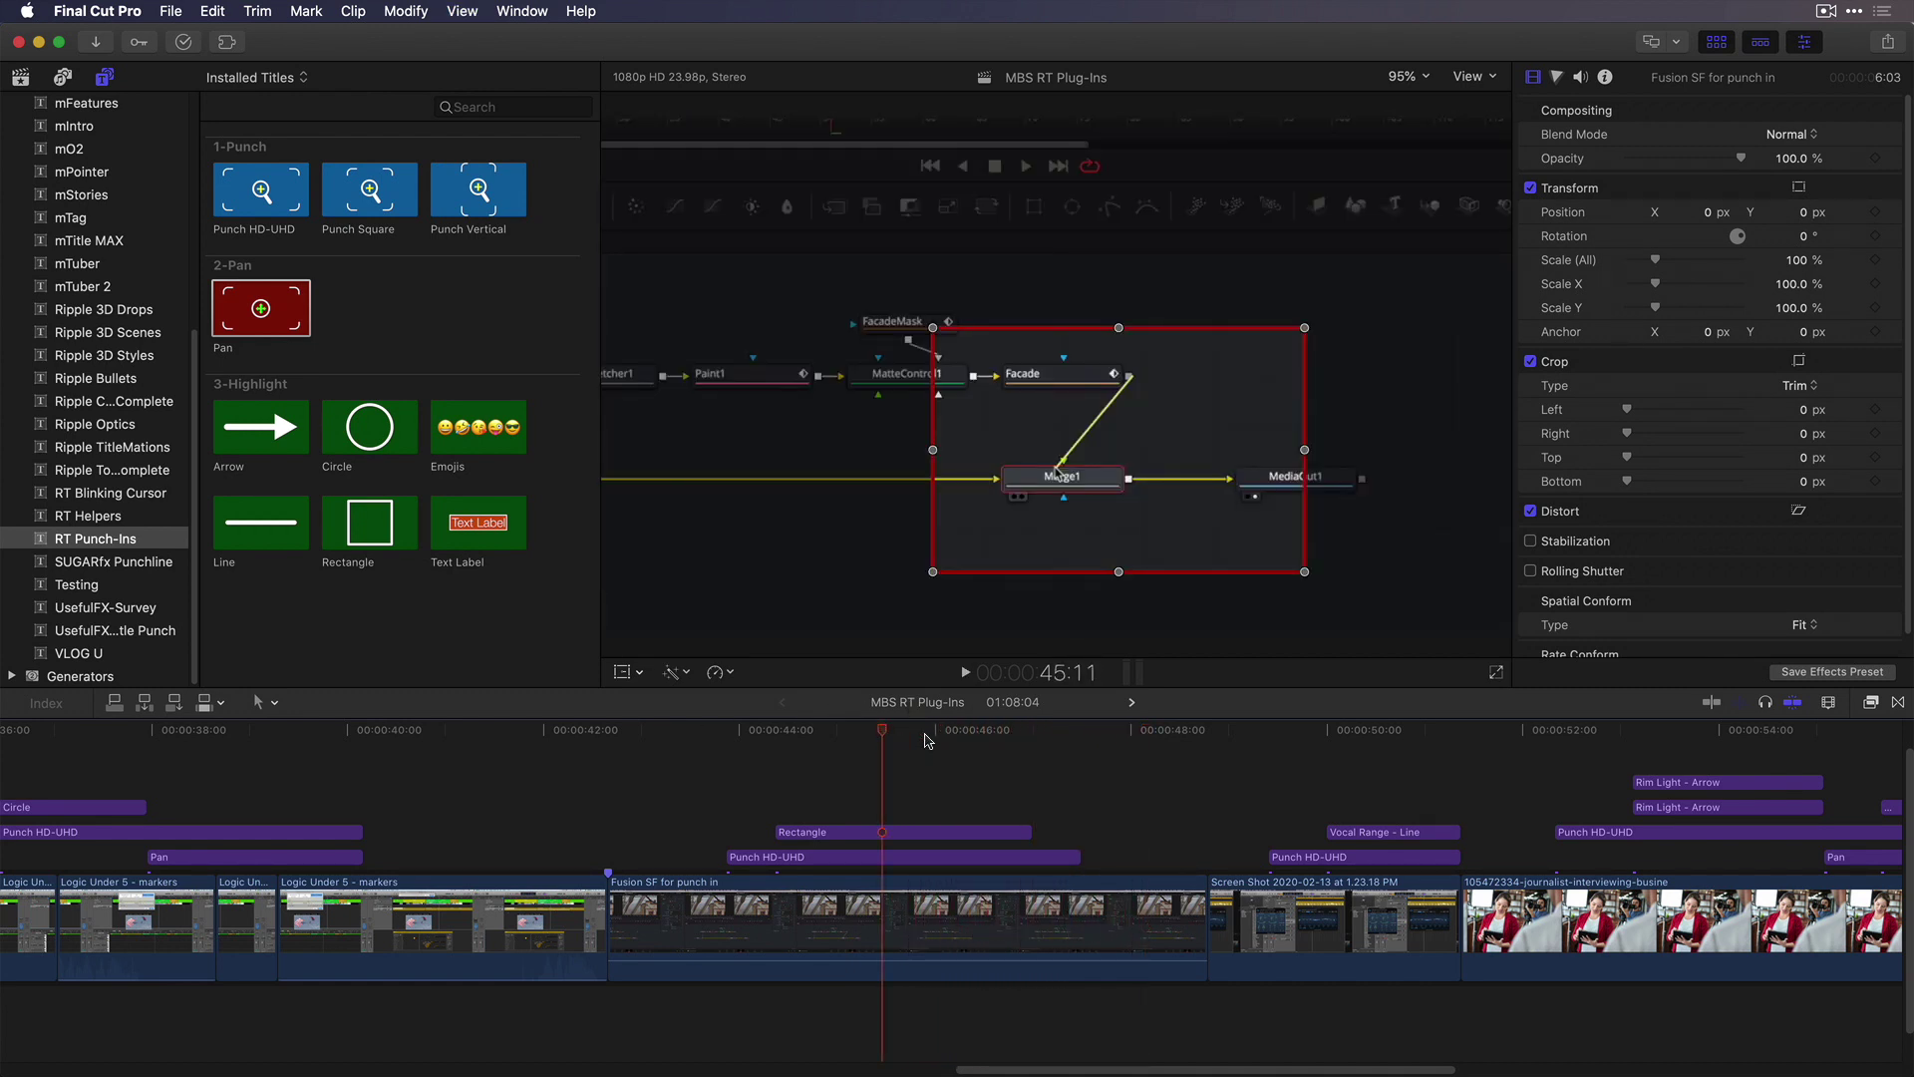
pyautogui.moveTo(1306, 329)
pyautogui.mouseDown()
pyautogui.moveTo(1252, 355)
pyautogui.moveTo(1295, 339)
pyautogui.moveTo(1278, 345)
pyautogui.mouseUp()
pyautogui.moveTo(1280, 454); pyautogui.dragTo(1184, 439)
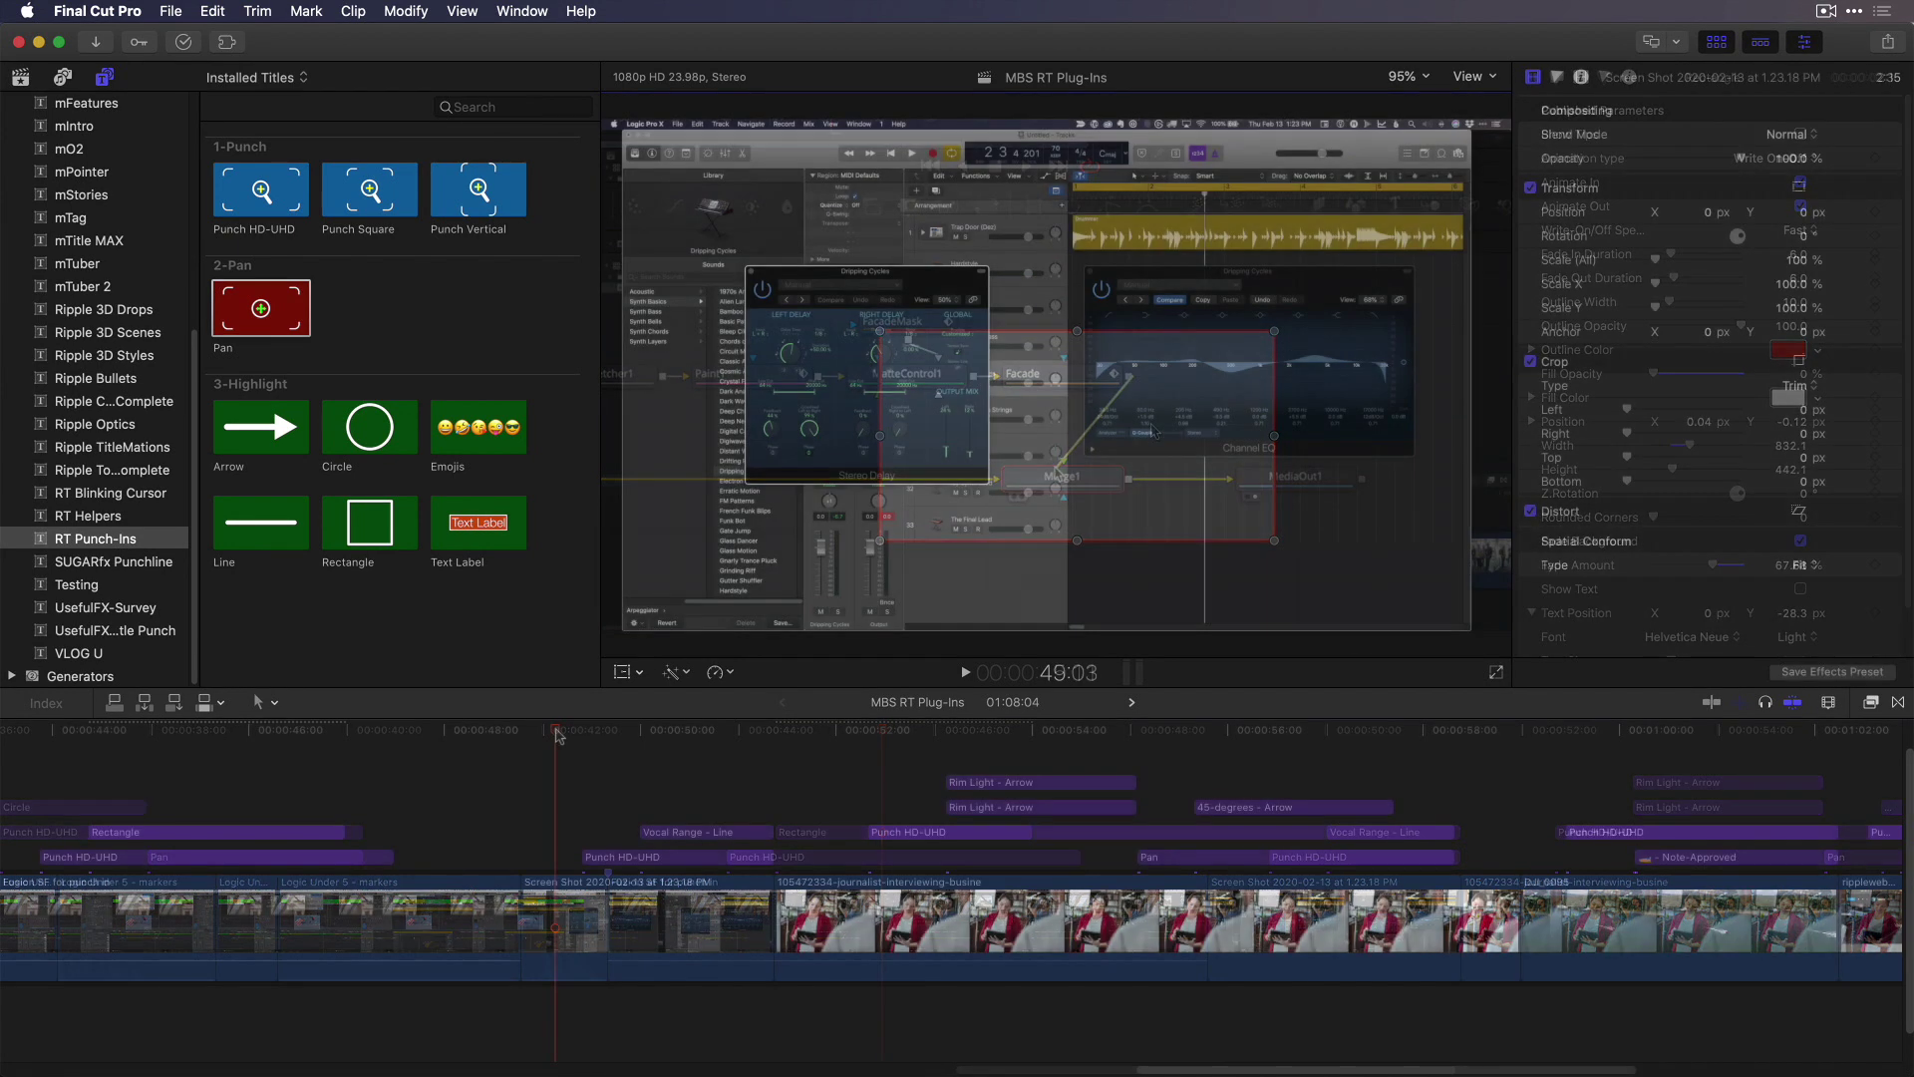
# Move the Vocal Range line to position 0.24, -0.1, with its right end at 0.04, 0.22
pyautogui.press('space')
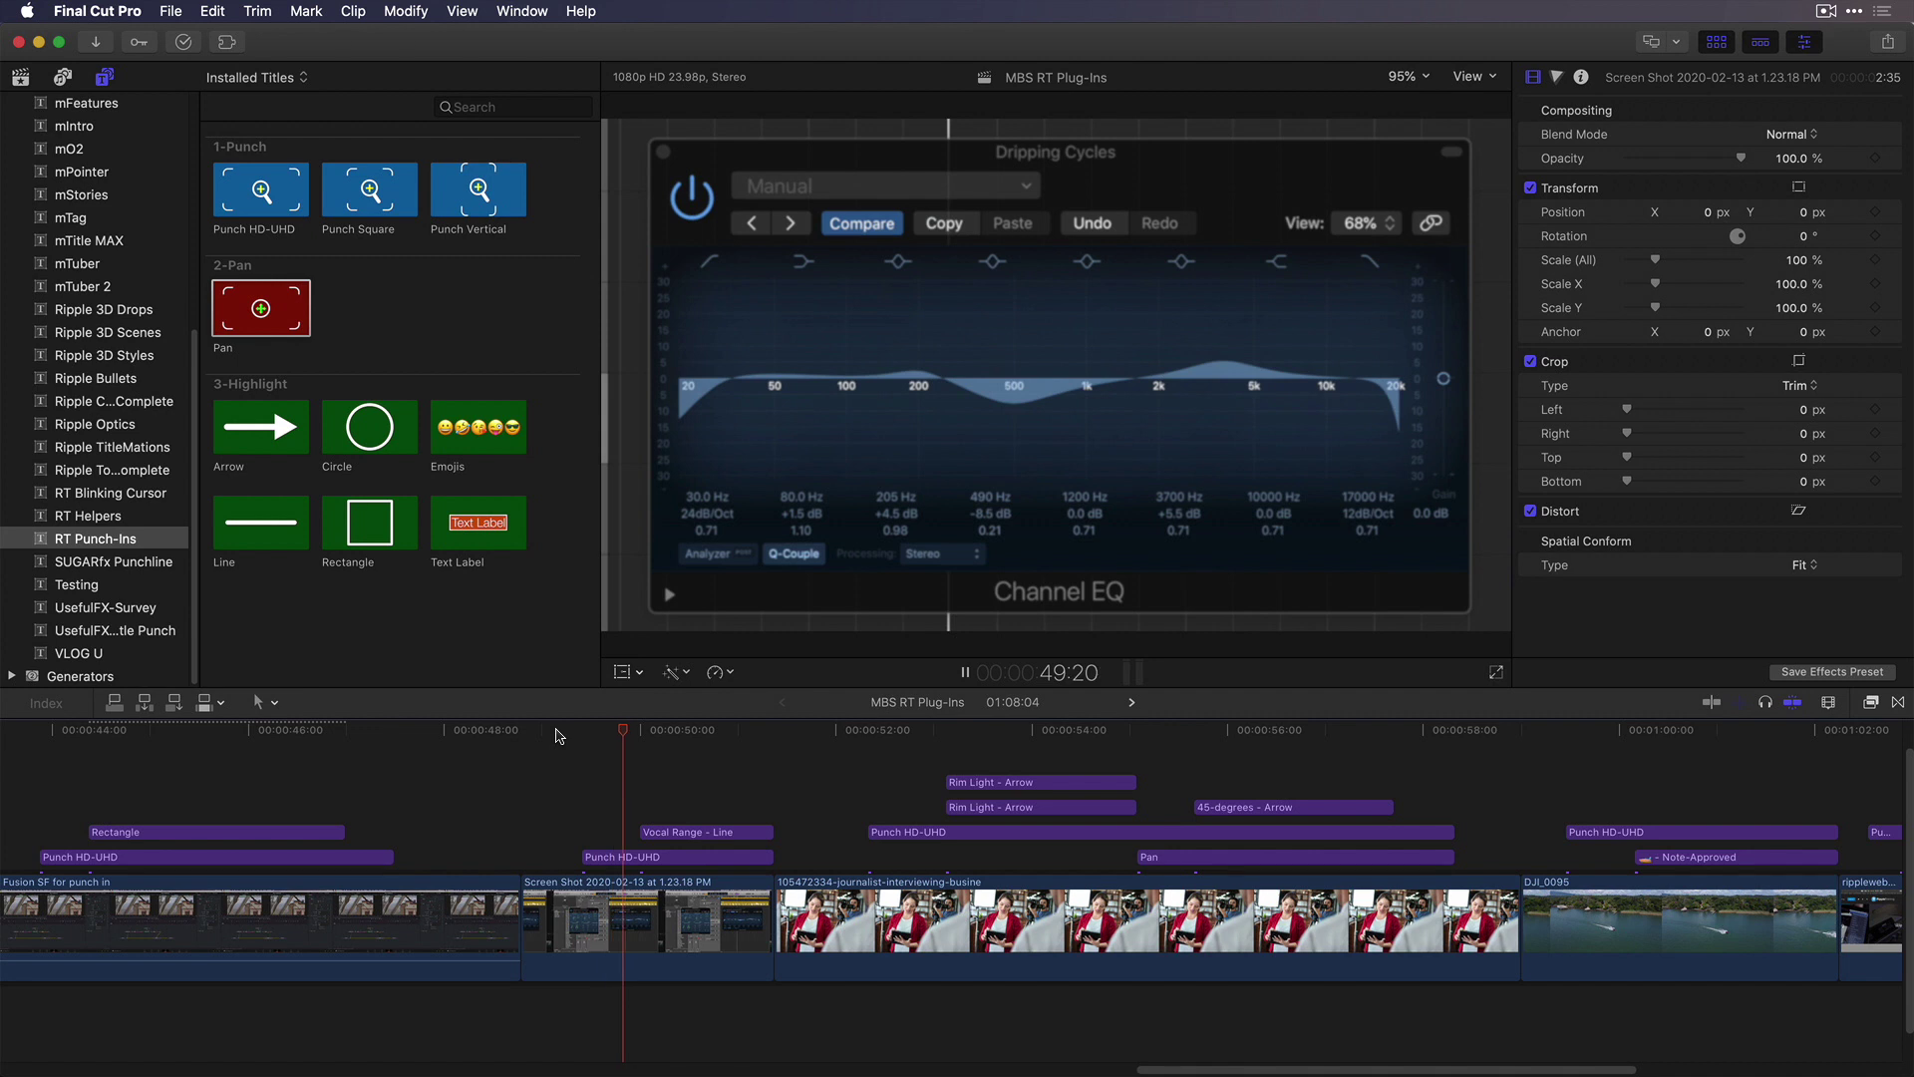
pyautogui.press('space')
pyautogui.click(739, 832)
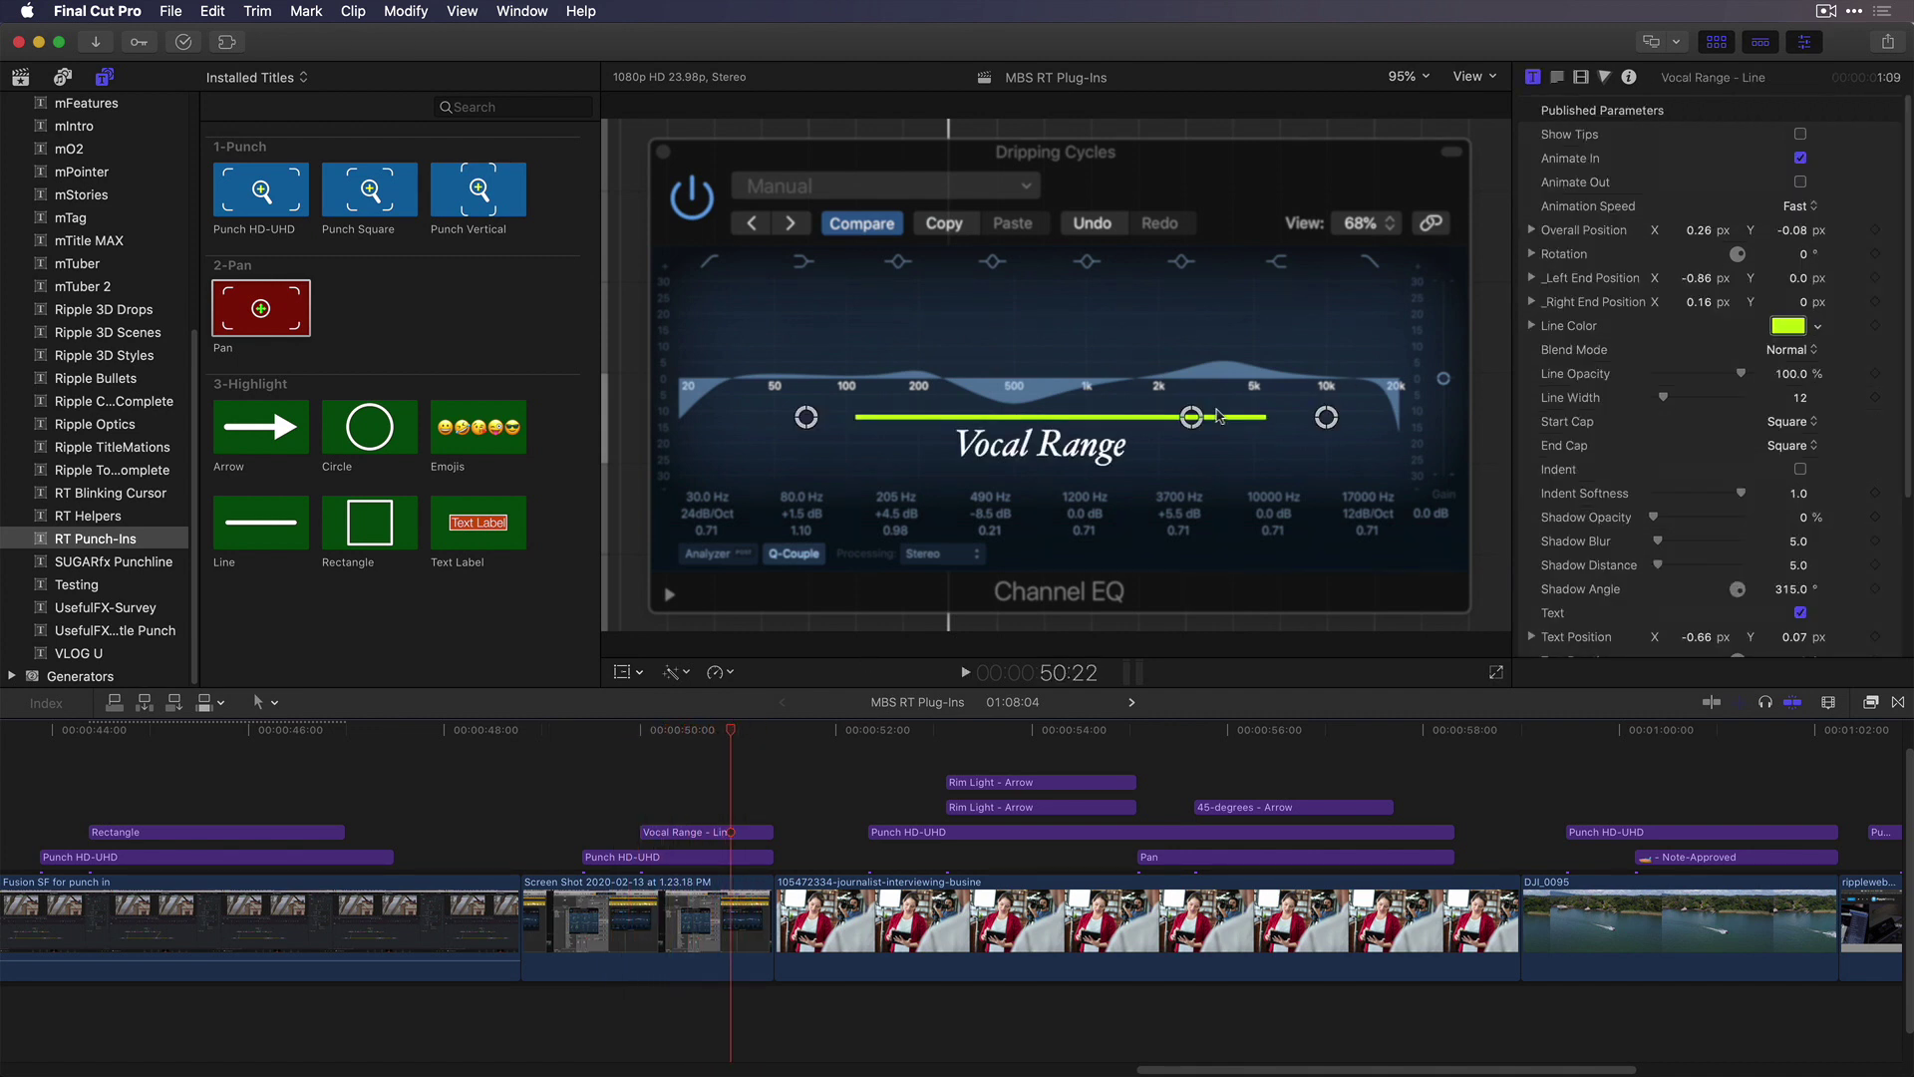
pyautogui.moveTo(1192, 420)
pyautogui.mouseDown()
pyautogui.moveTo(1184, 376)
pyautogui.moveTo(1119, 325)
pyautogui.moveTo(1153, 419)
pyautogui.moveTo(1180, 426)
pyautogui.mouseUp()
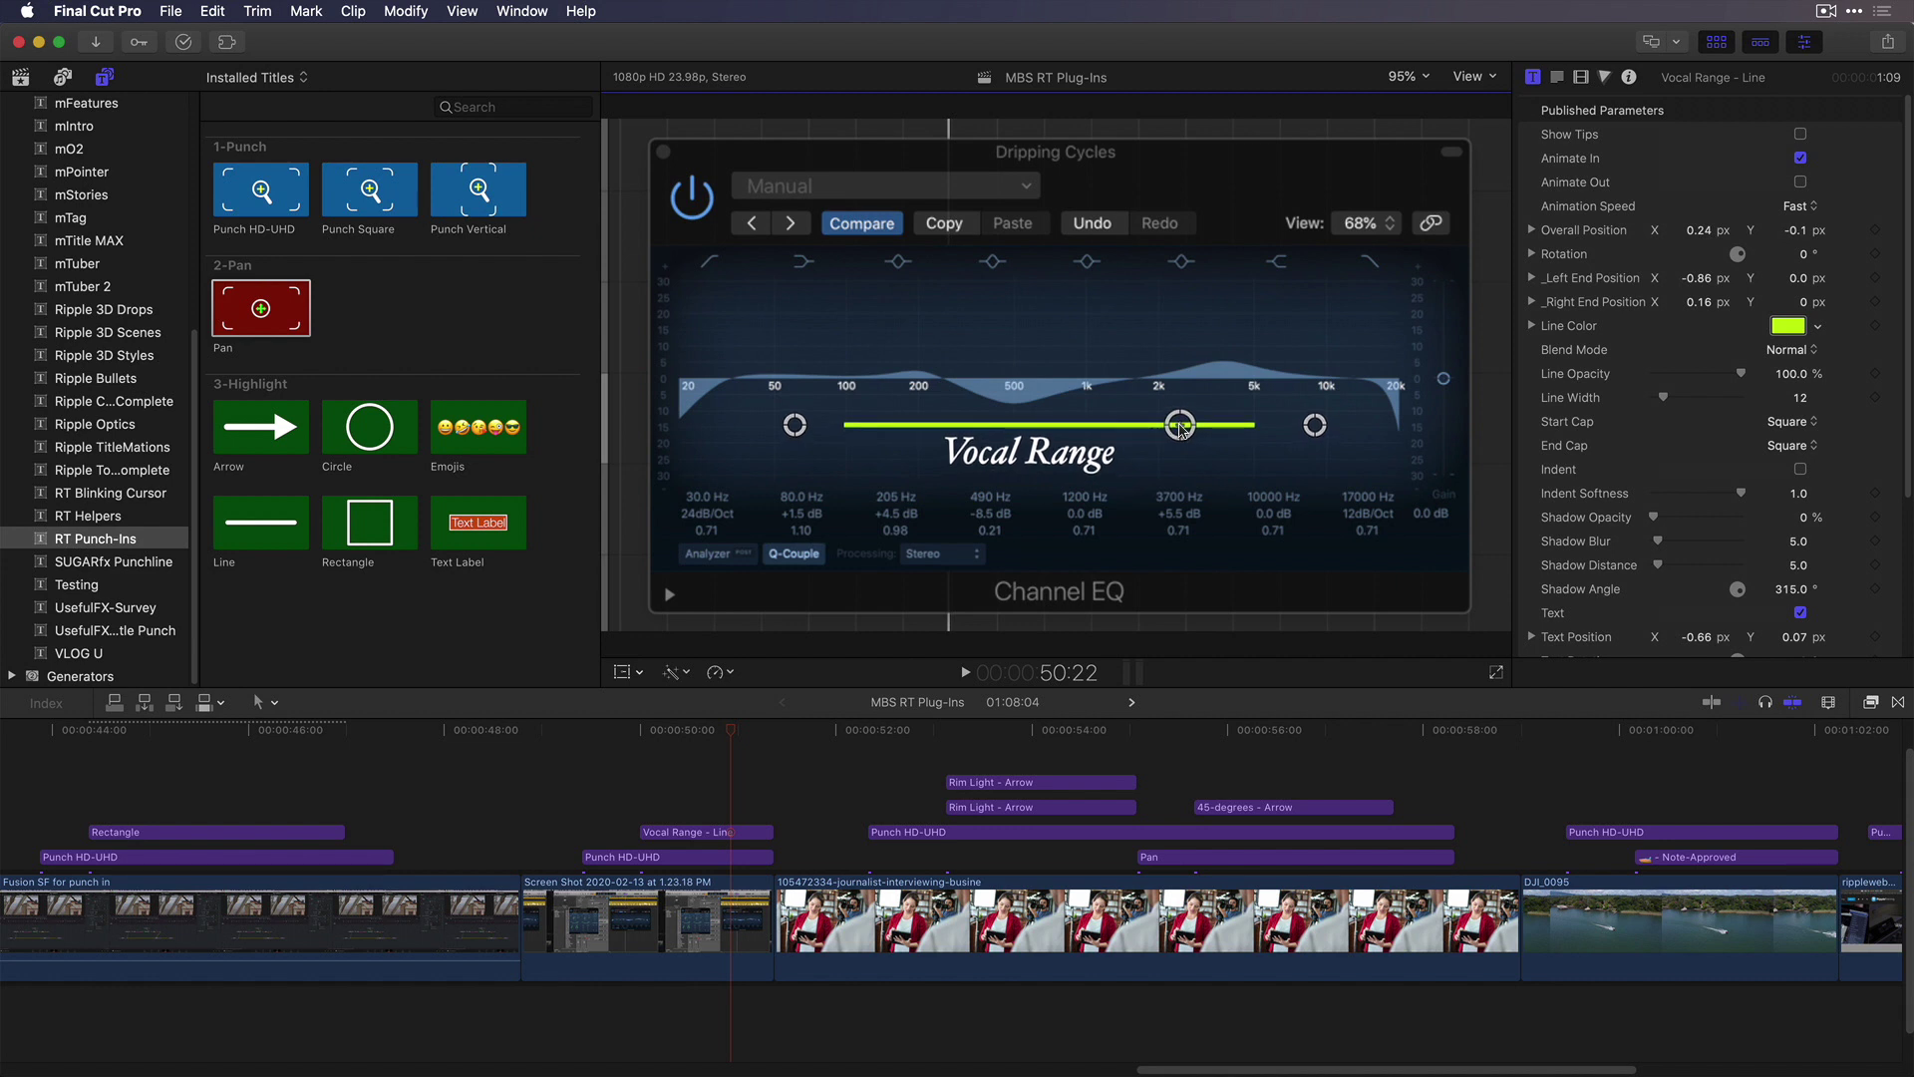
pyautogui.moveTo(1303, 413); pyautogui.dragTo(1245, 303)
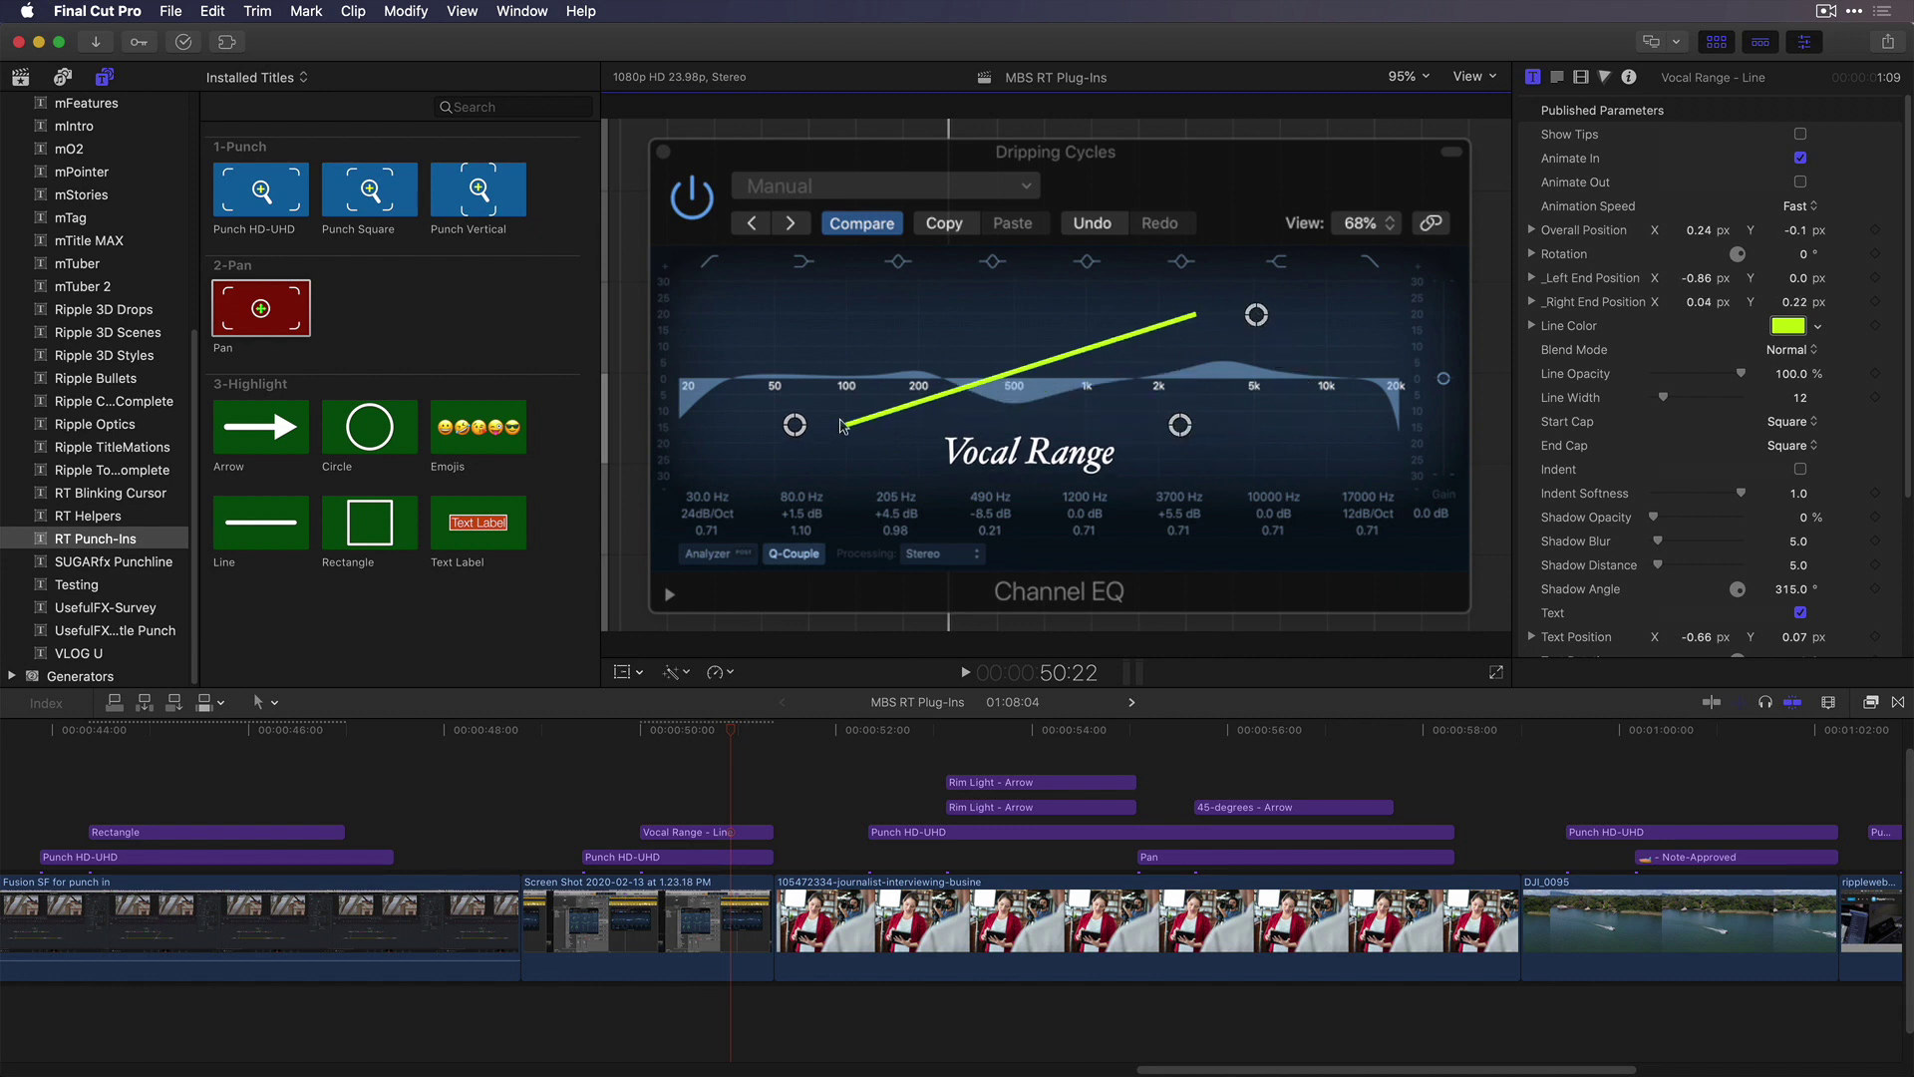
pyautogui.moveTo(803, 431); pyautogui.dragTo(764, 329)
# Play through the journalist shot's arrow highlights, then park at the start of DJI_0095
pyautogui.click(837, 733)
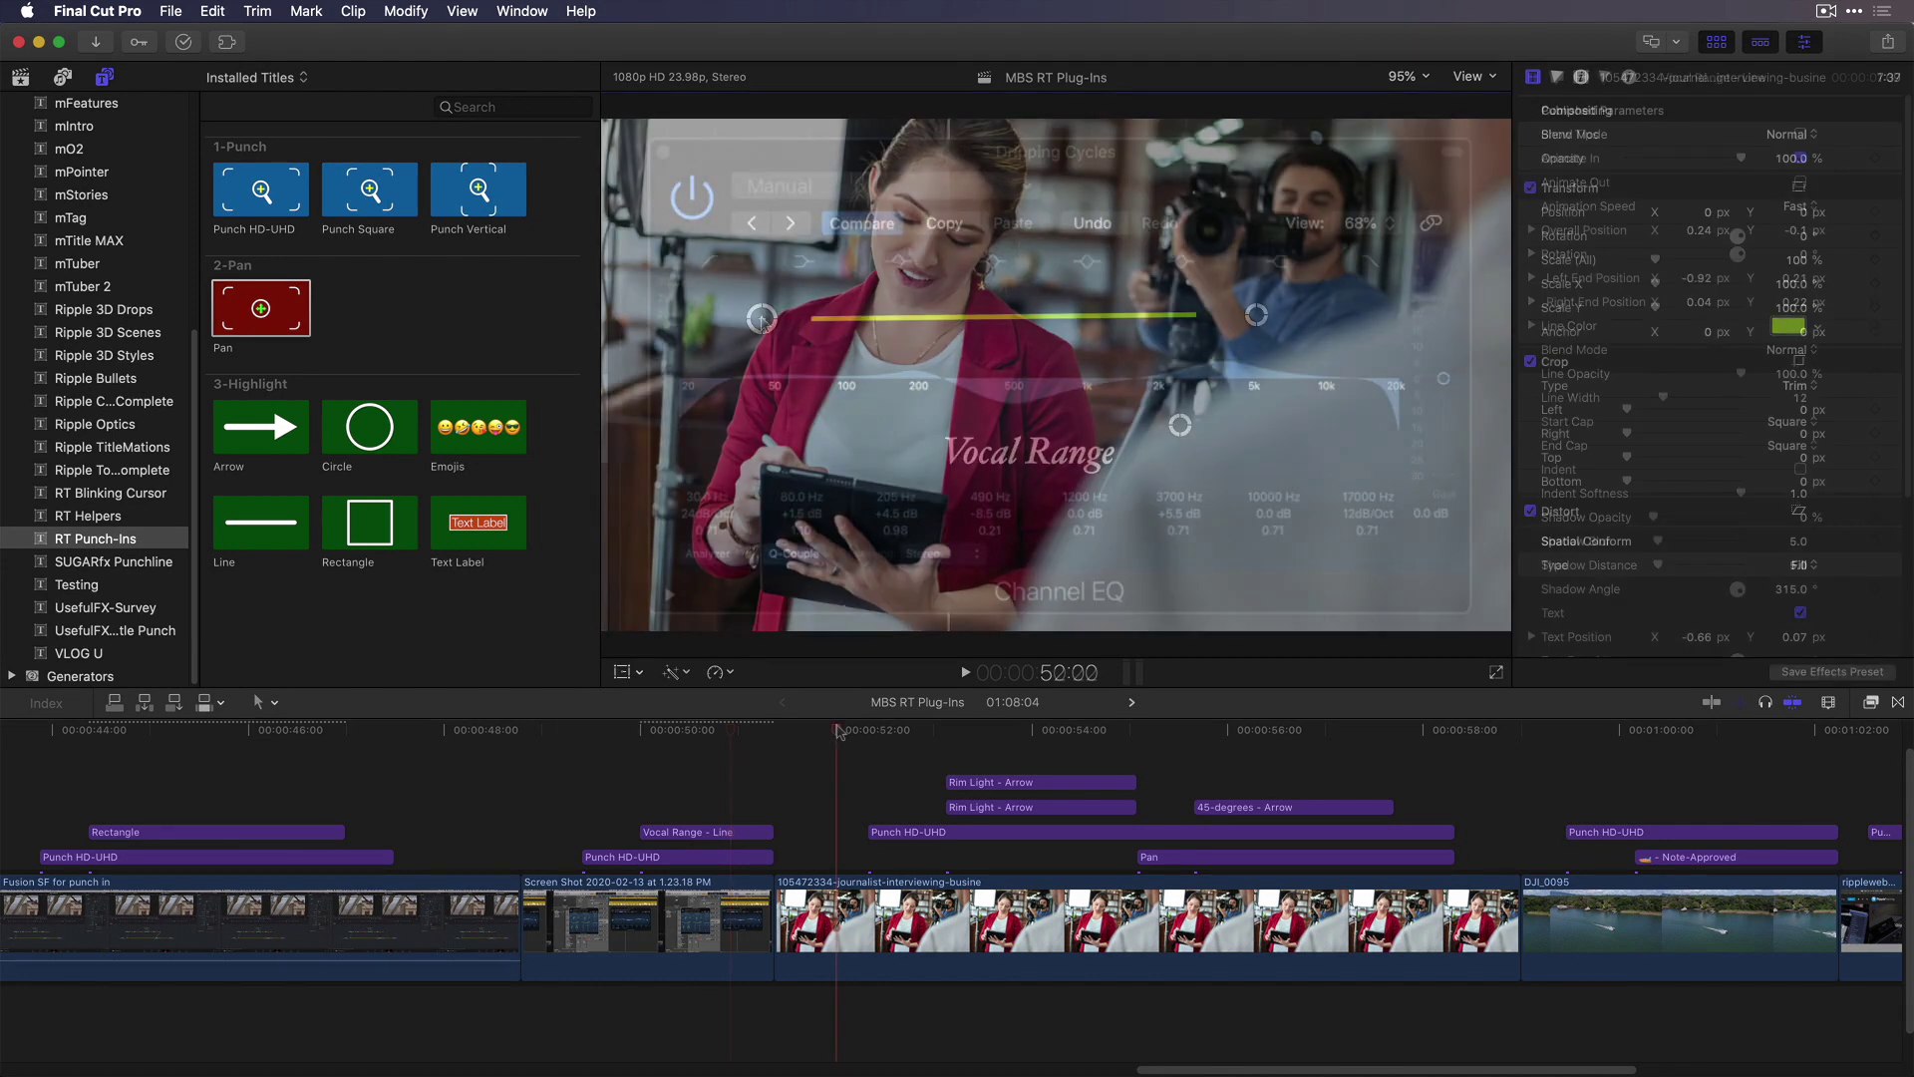
pyautogui.hscroll(5, 840, 736)
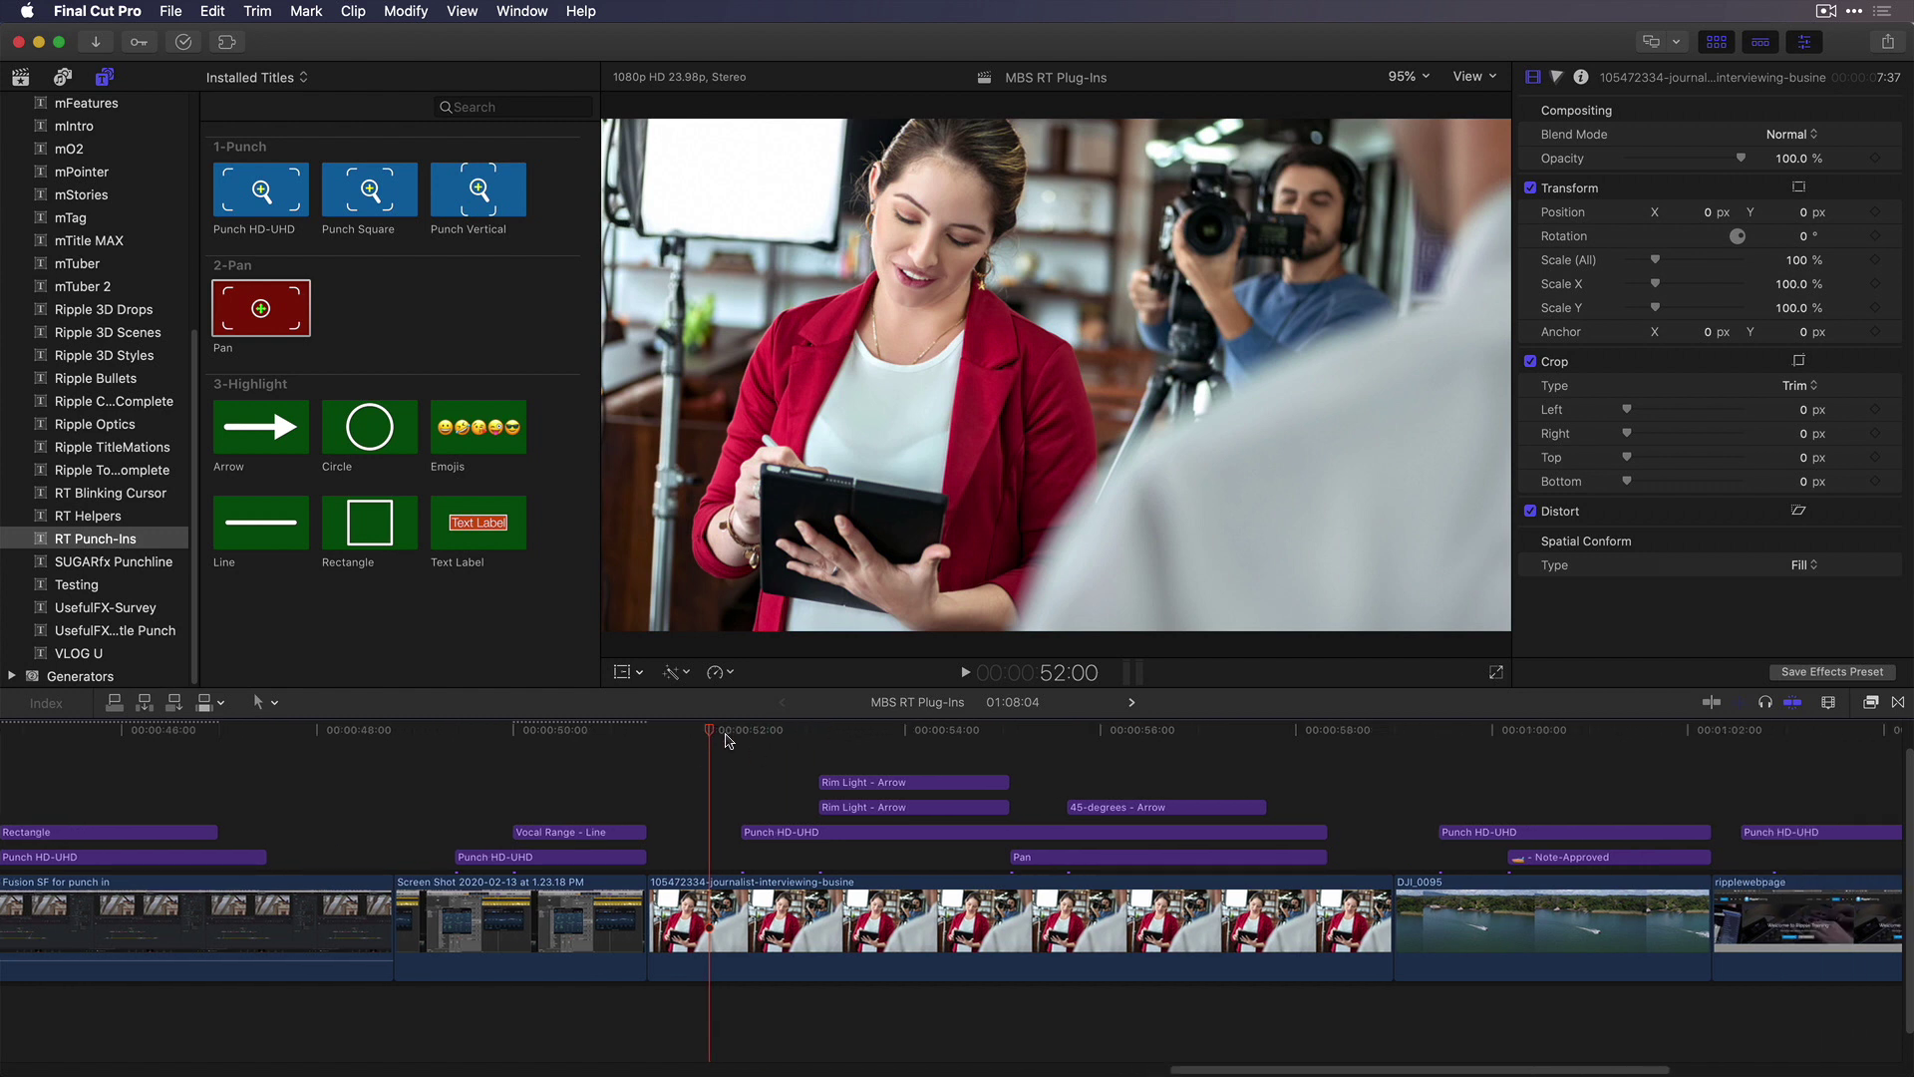
pyautogui.press('space')
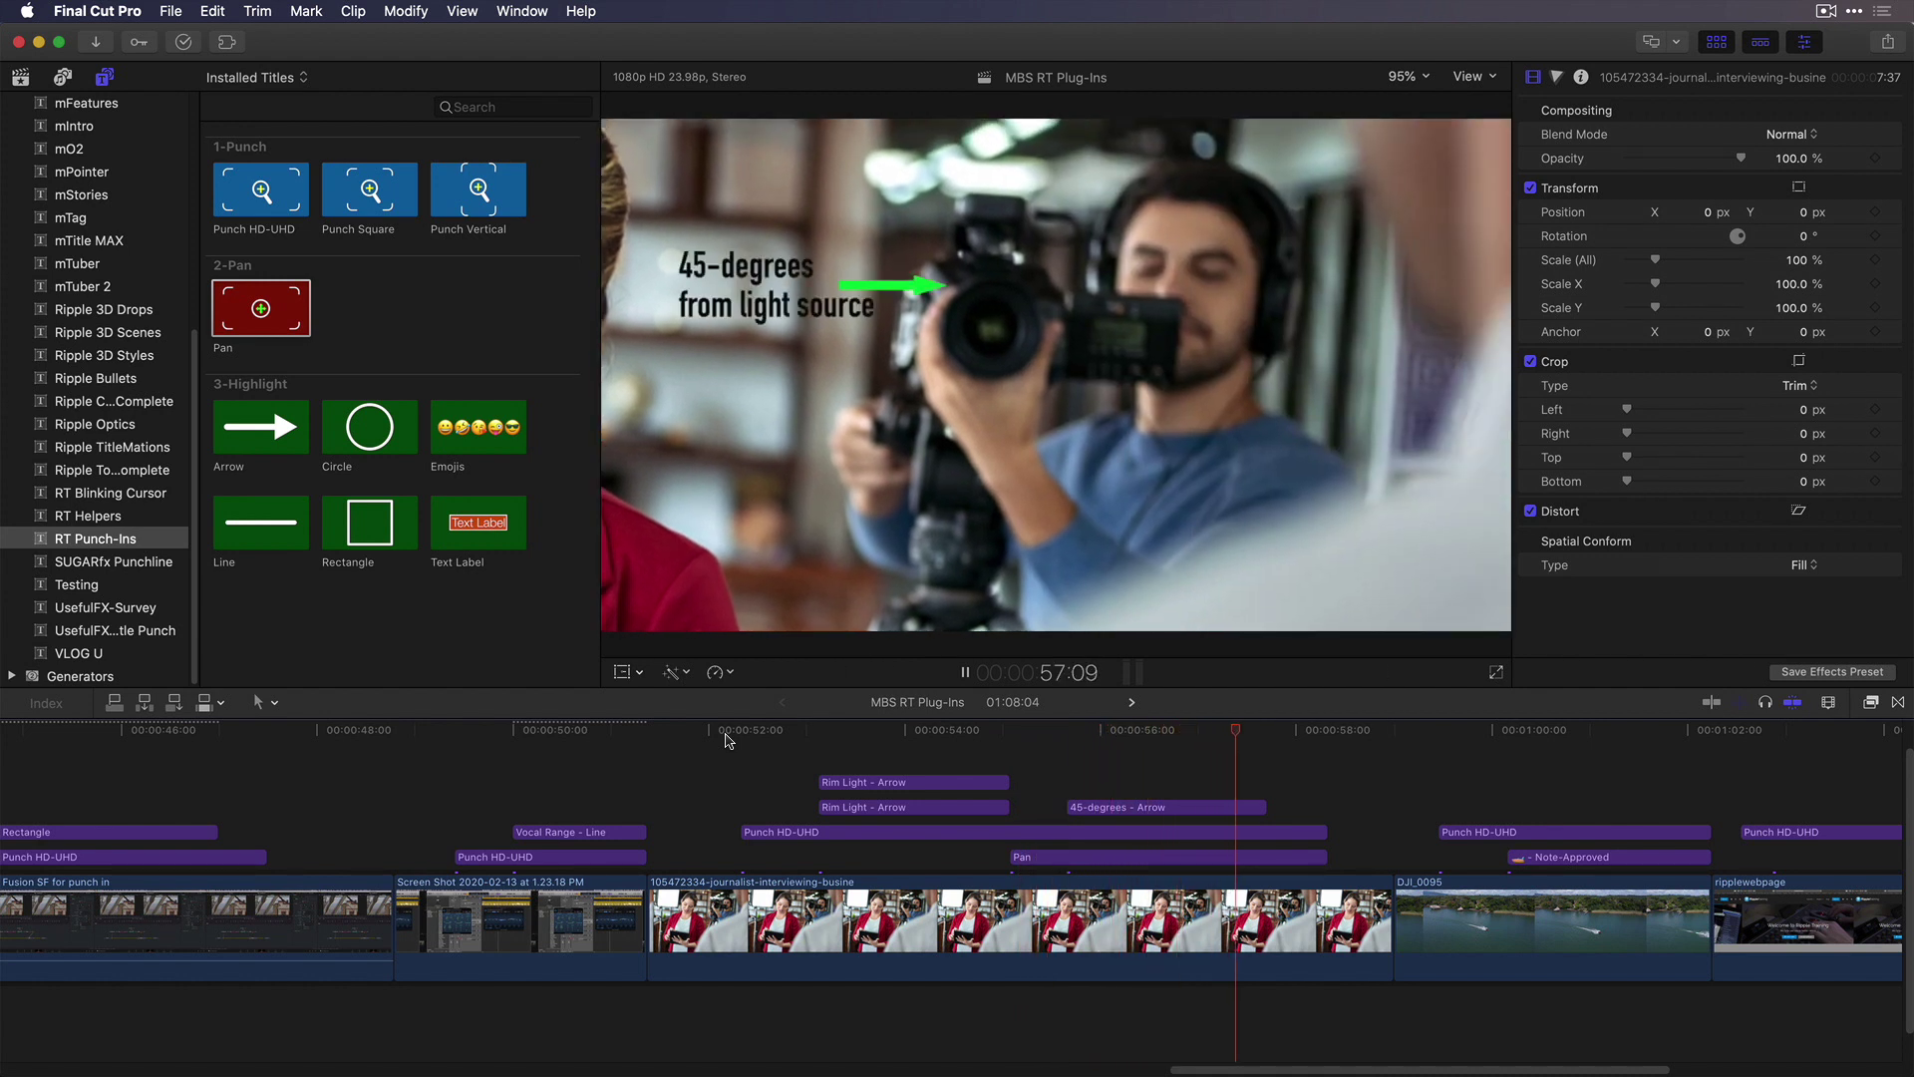
pyautogui.press('space')
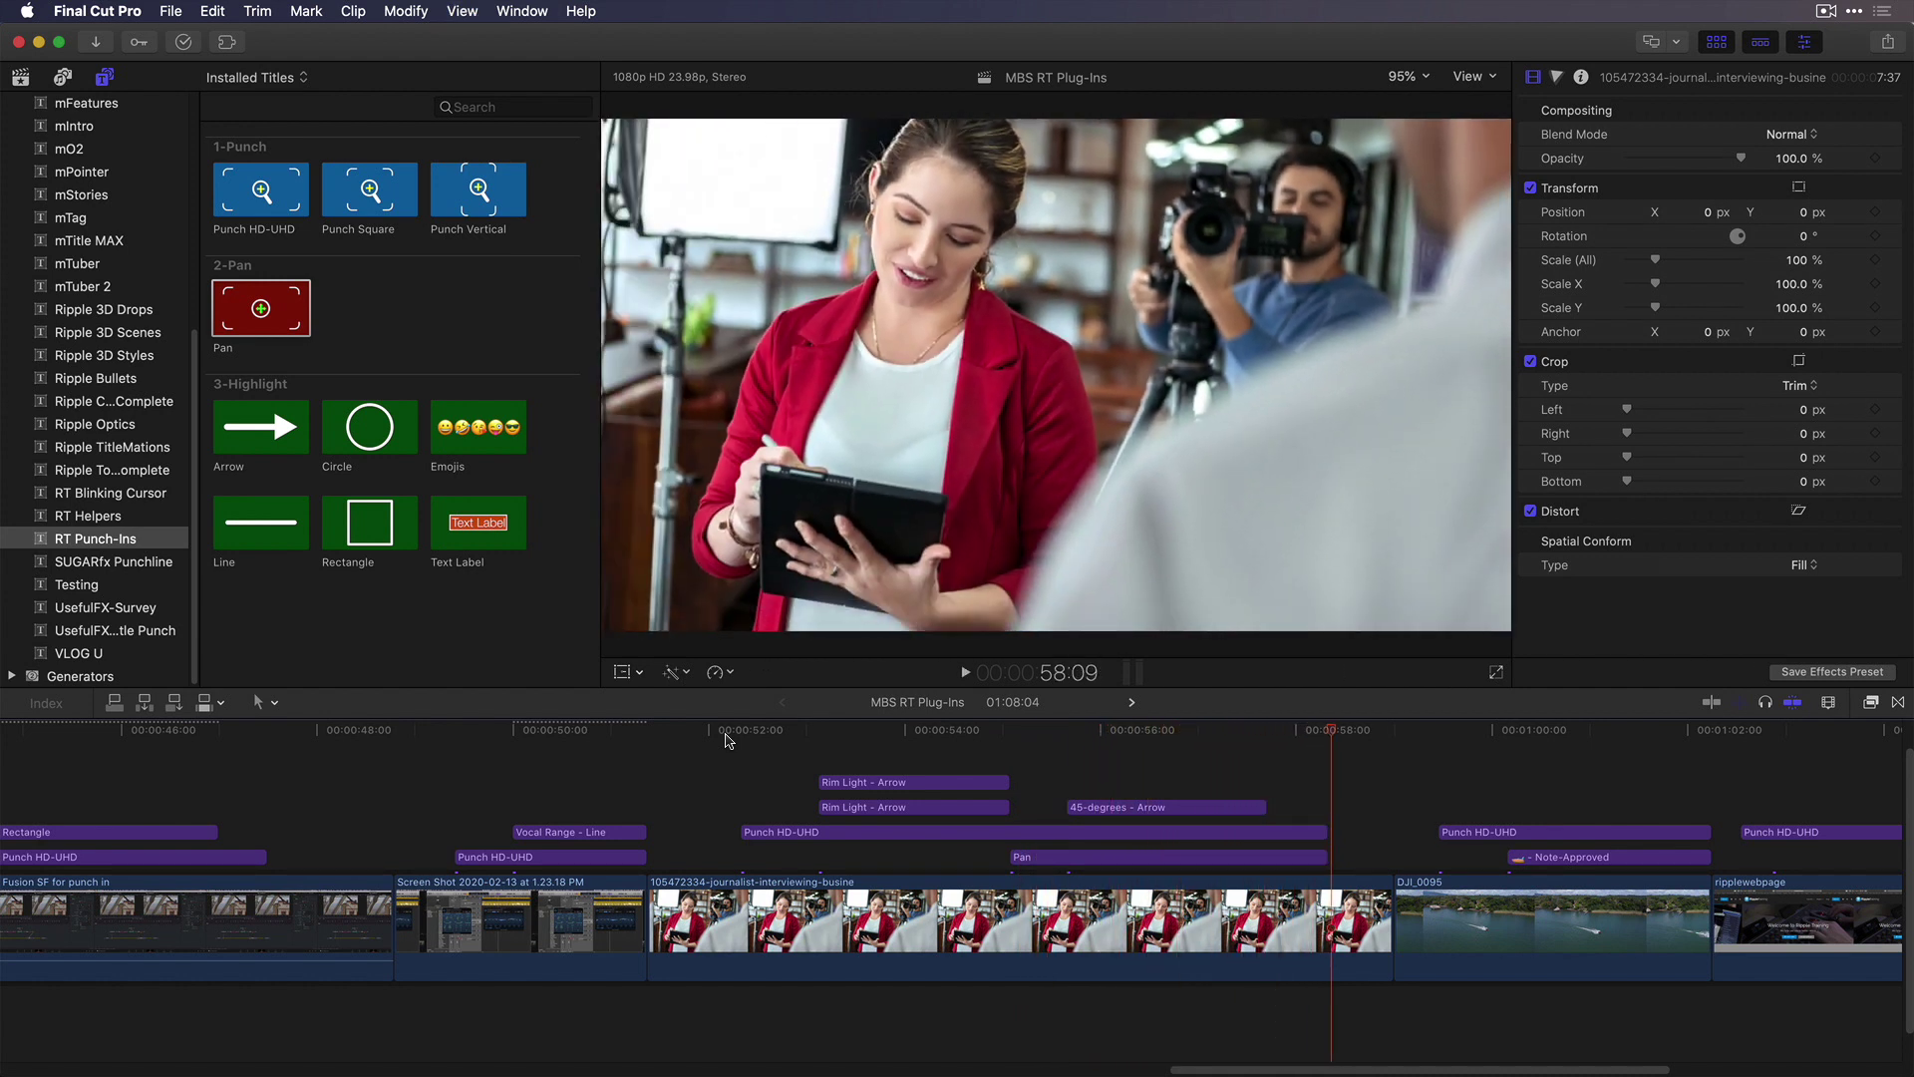
pyautogui.hscroll(5, 725, 739)
pyautogui.click(1017, 735)
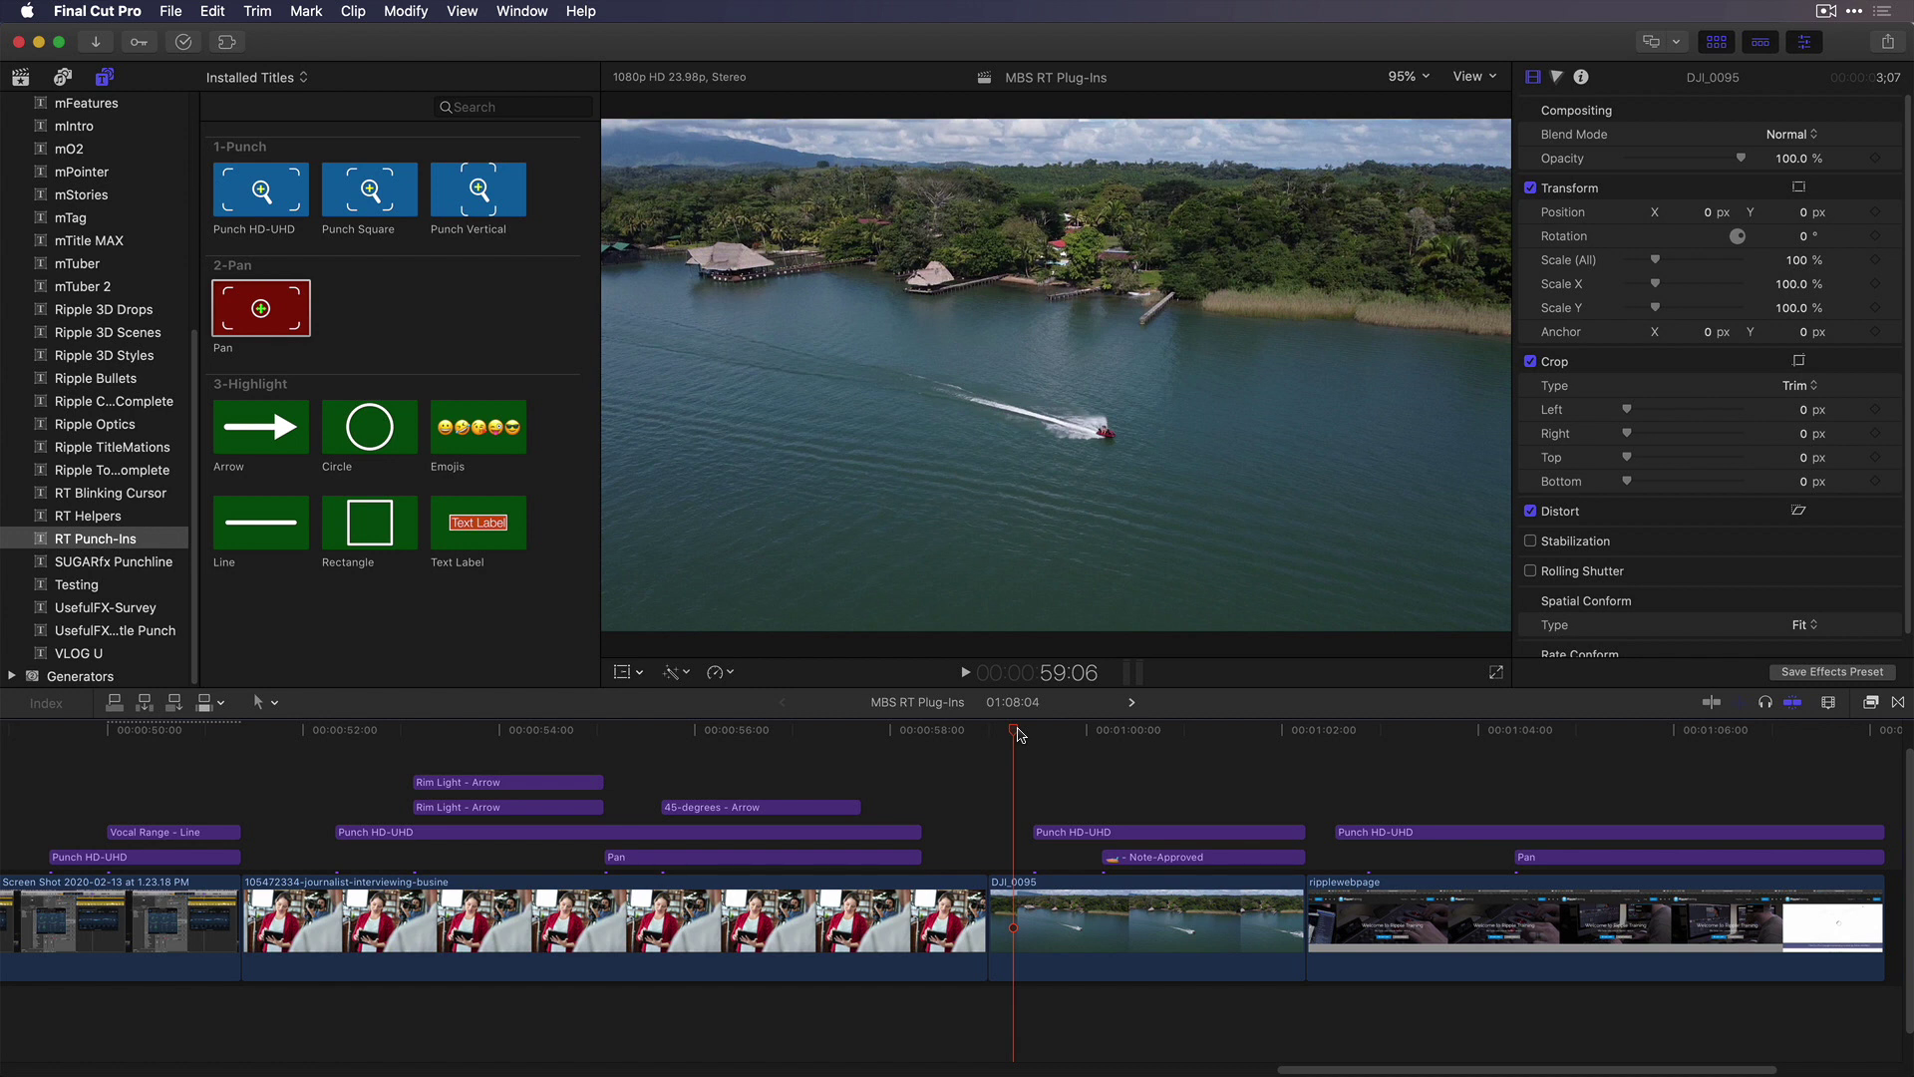
# Play the DJI_0095 boat clip to preview its labelled punch-in
pyautogui.press('space')
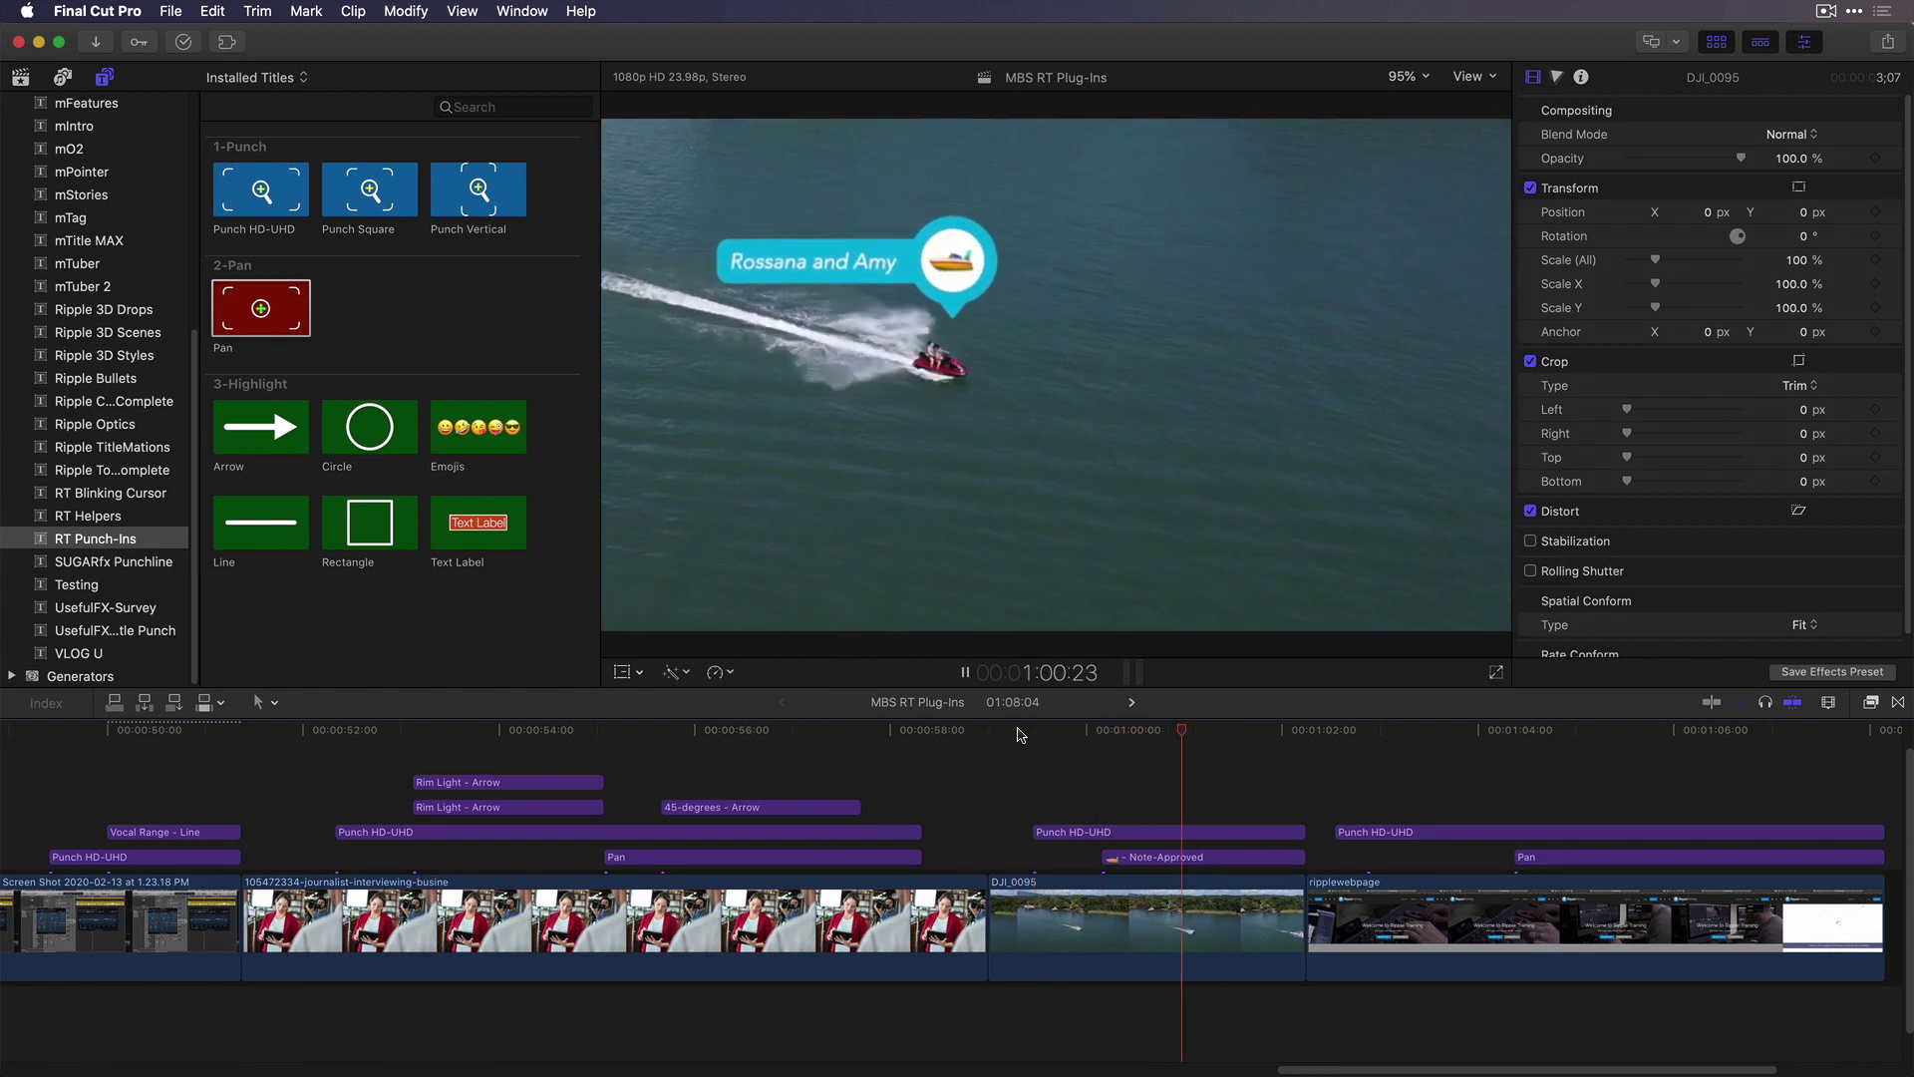
pyautogui.press('space')
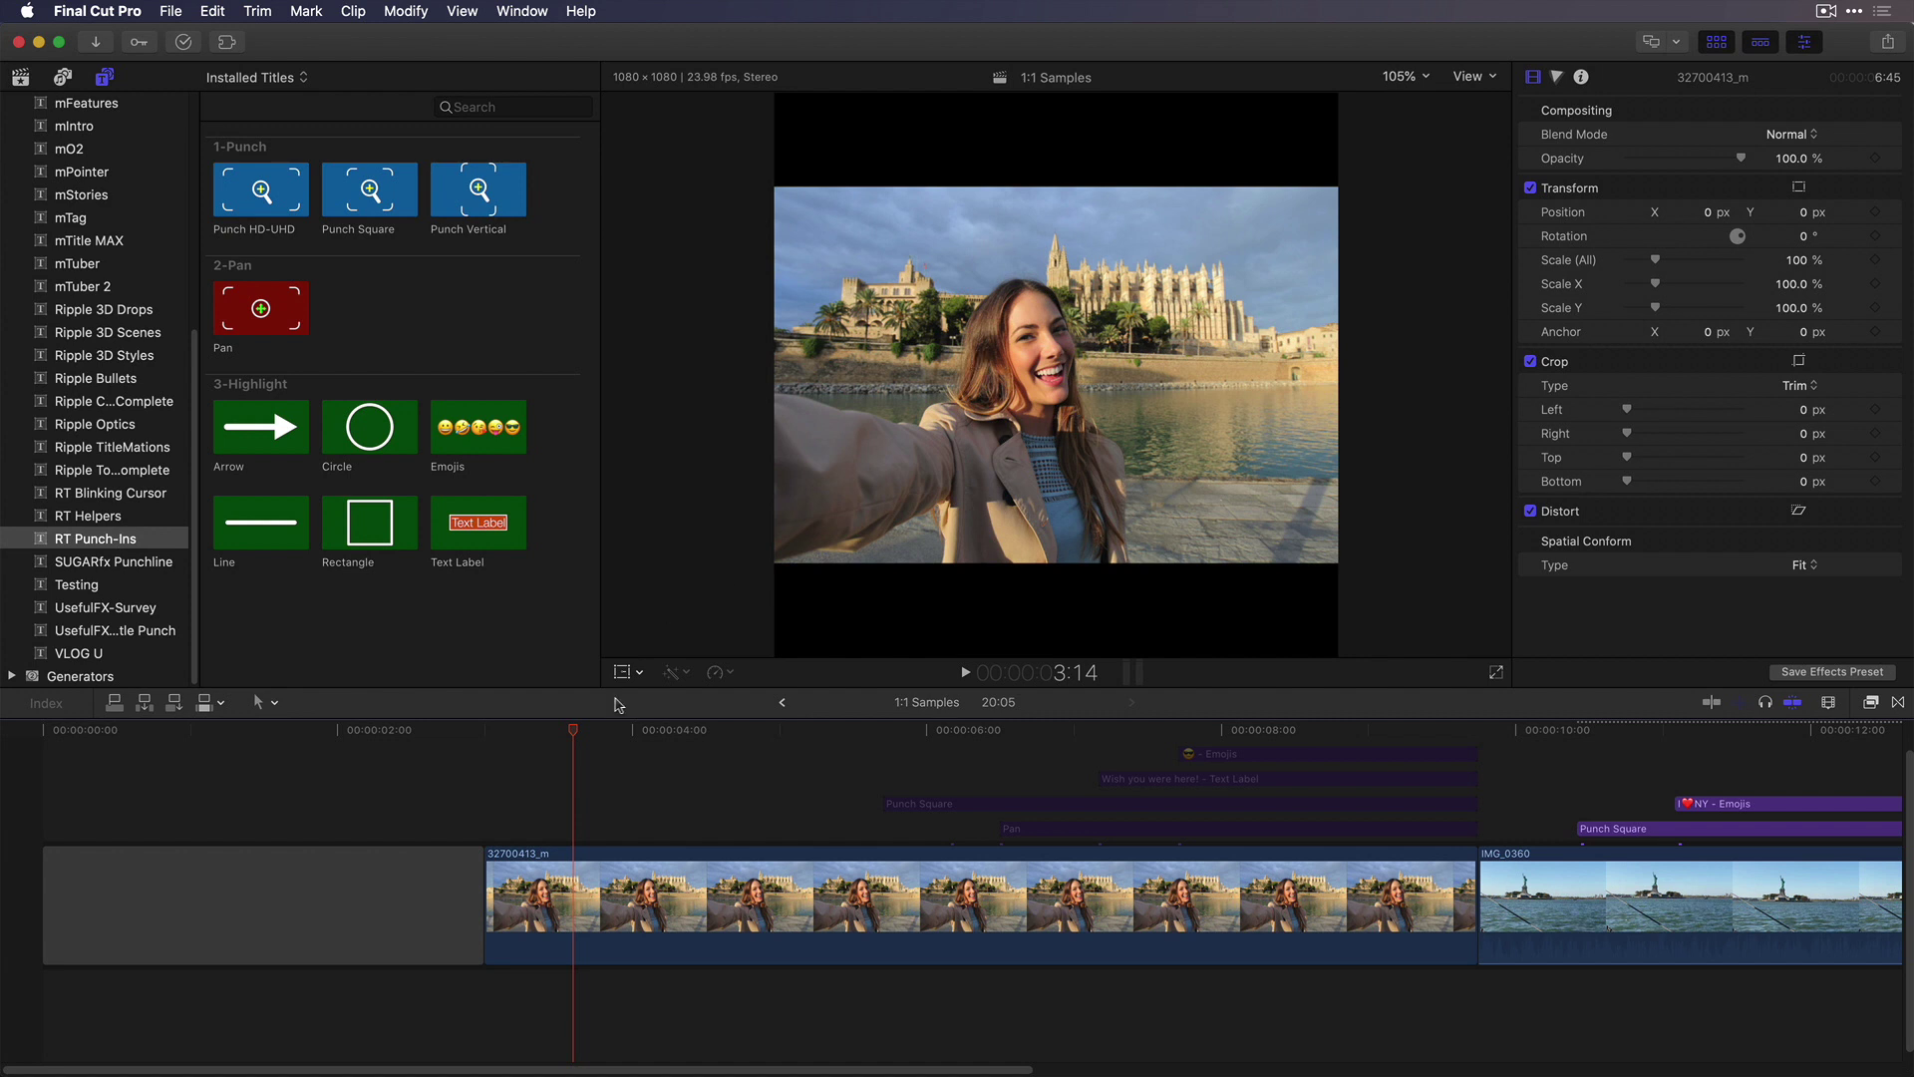
# Connect a Punch Square title above the selfie clip, spanning the whole clip
pyautogui.click(583, 731)
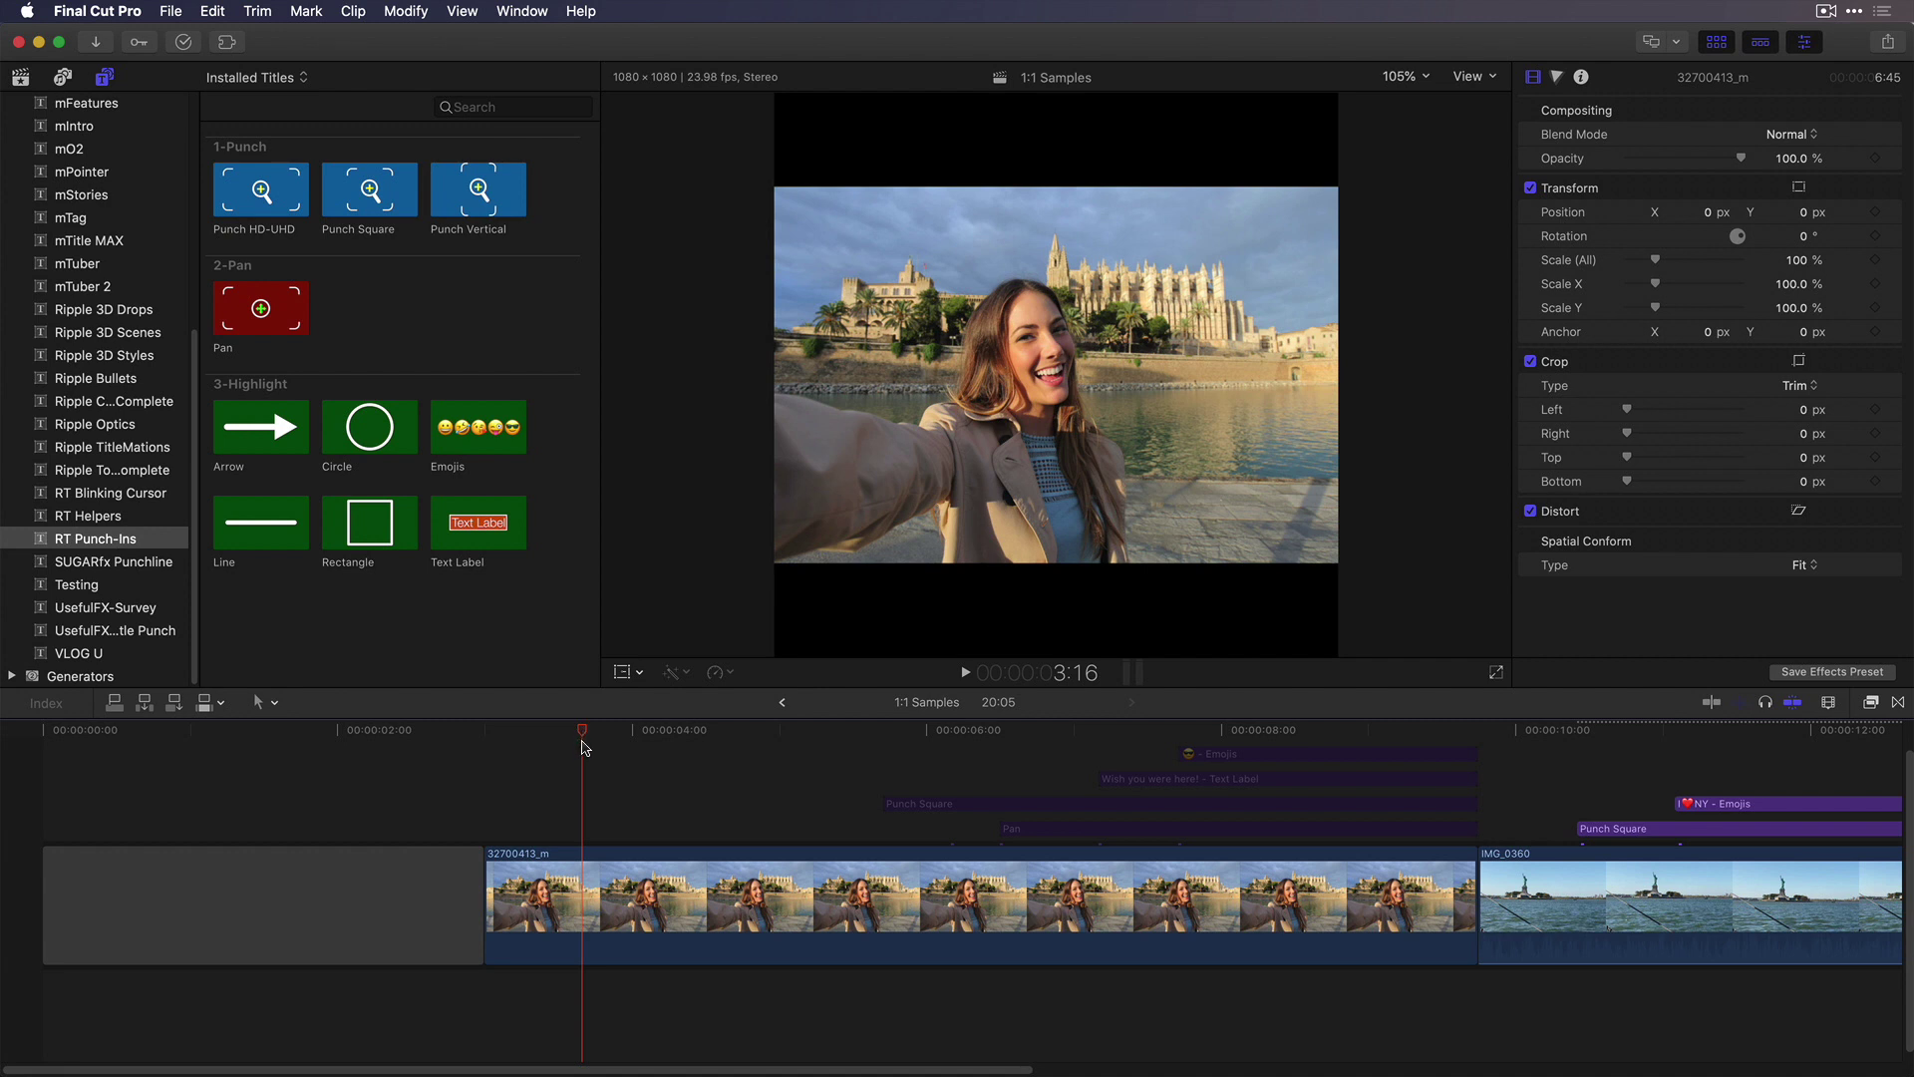
pyautogui.press('x')
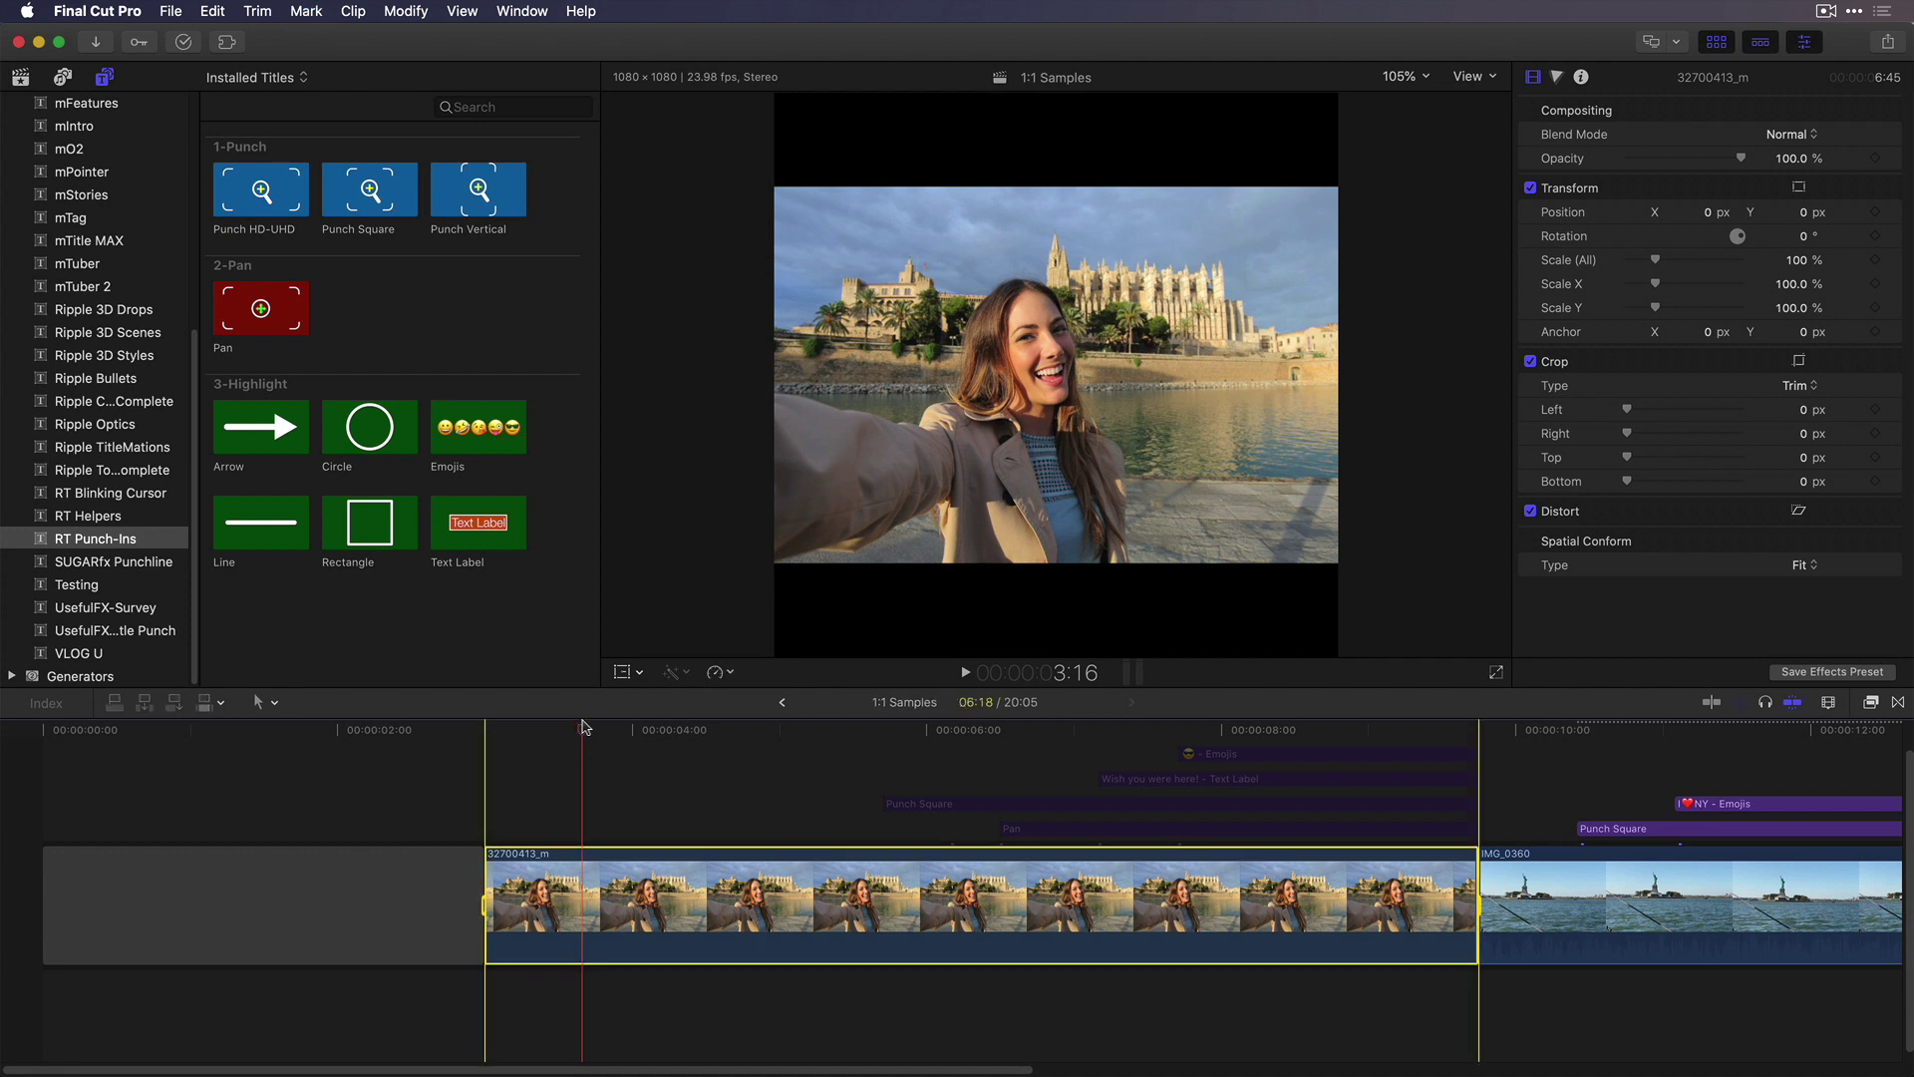
pyautogui.click(369, 193)
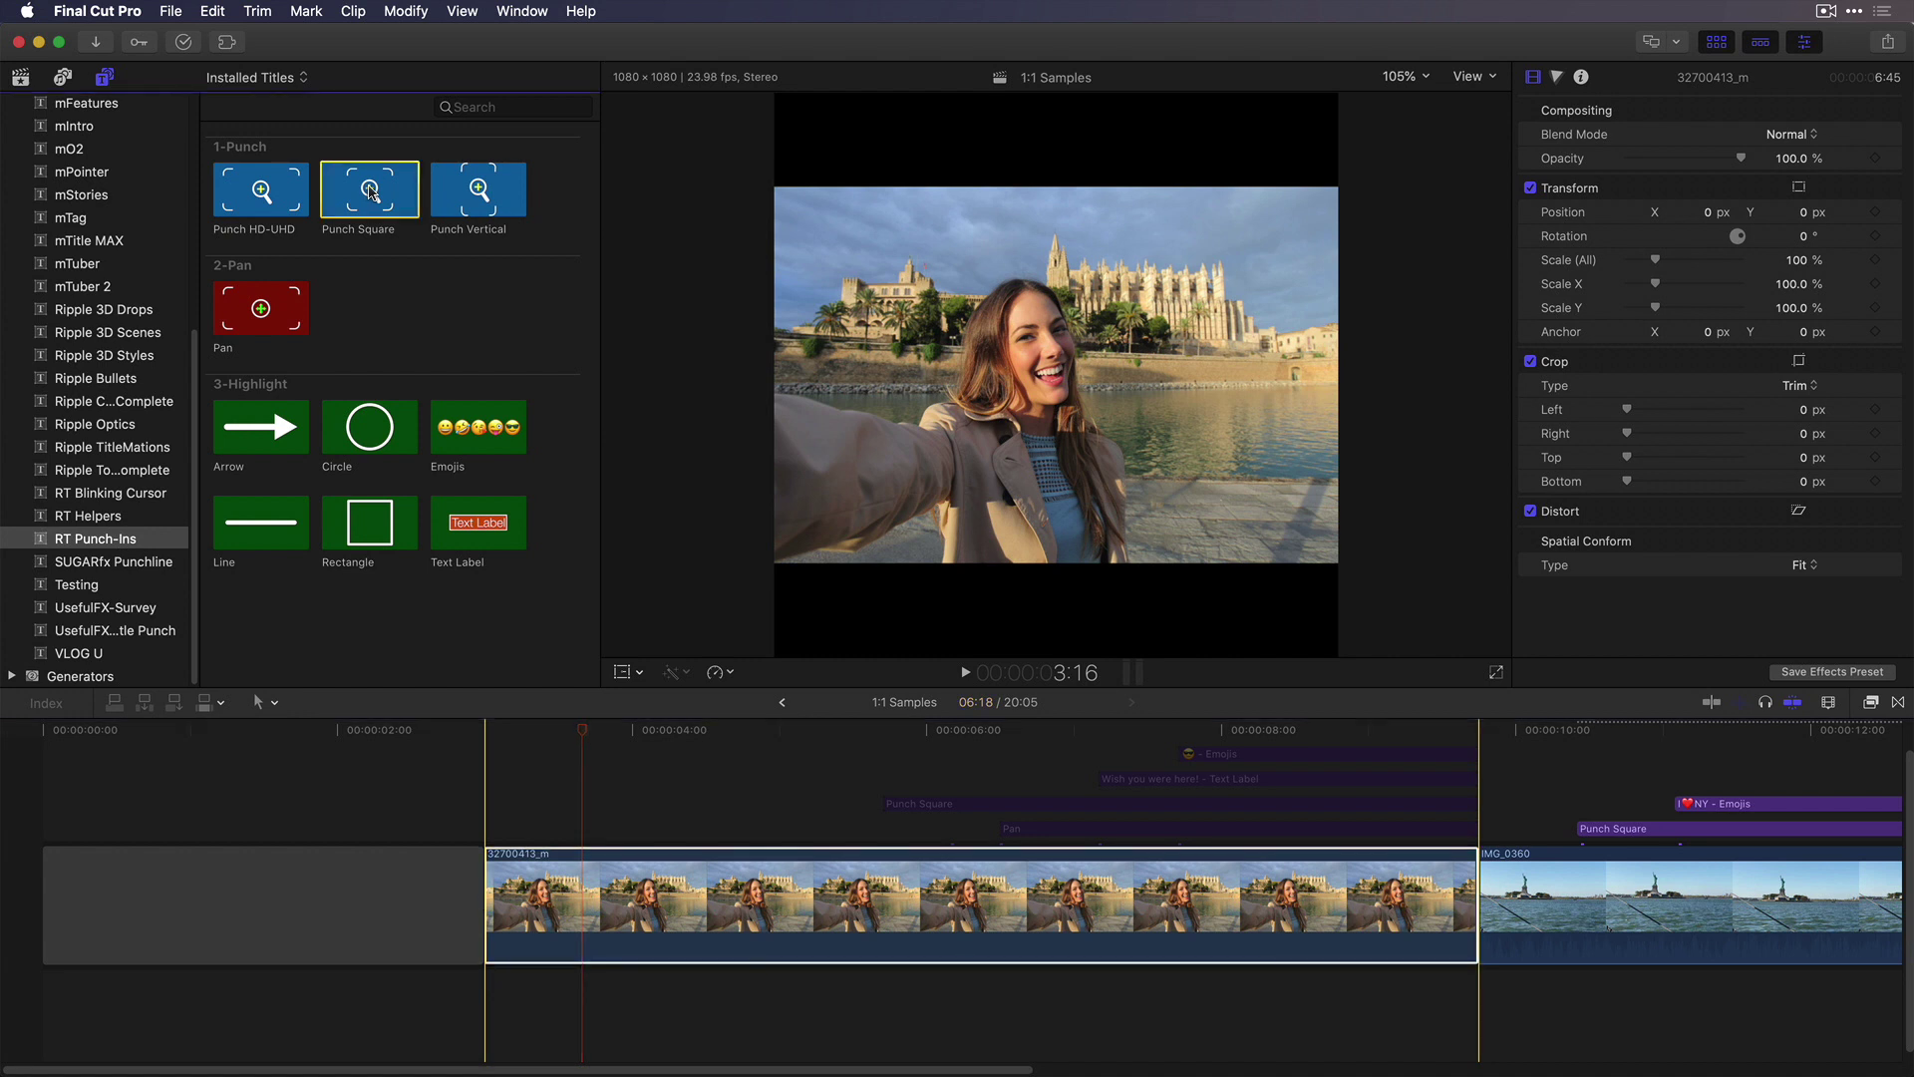
pyautogui.press('q')
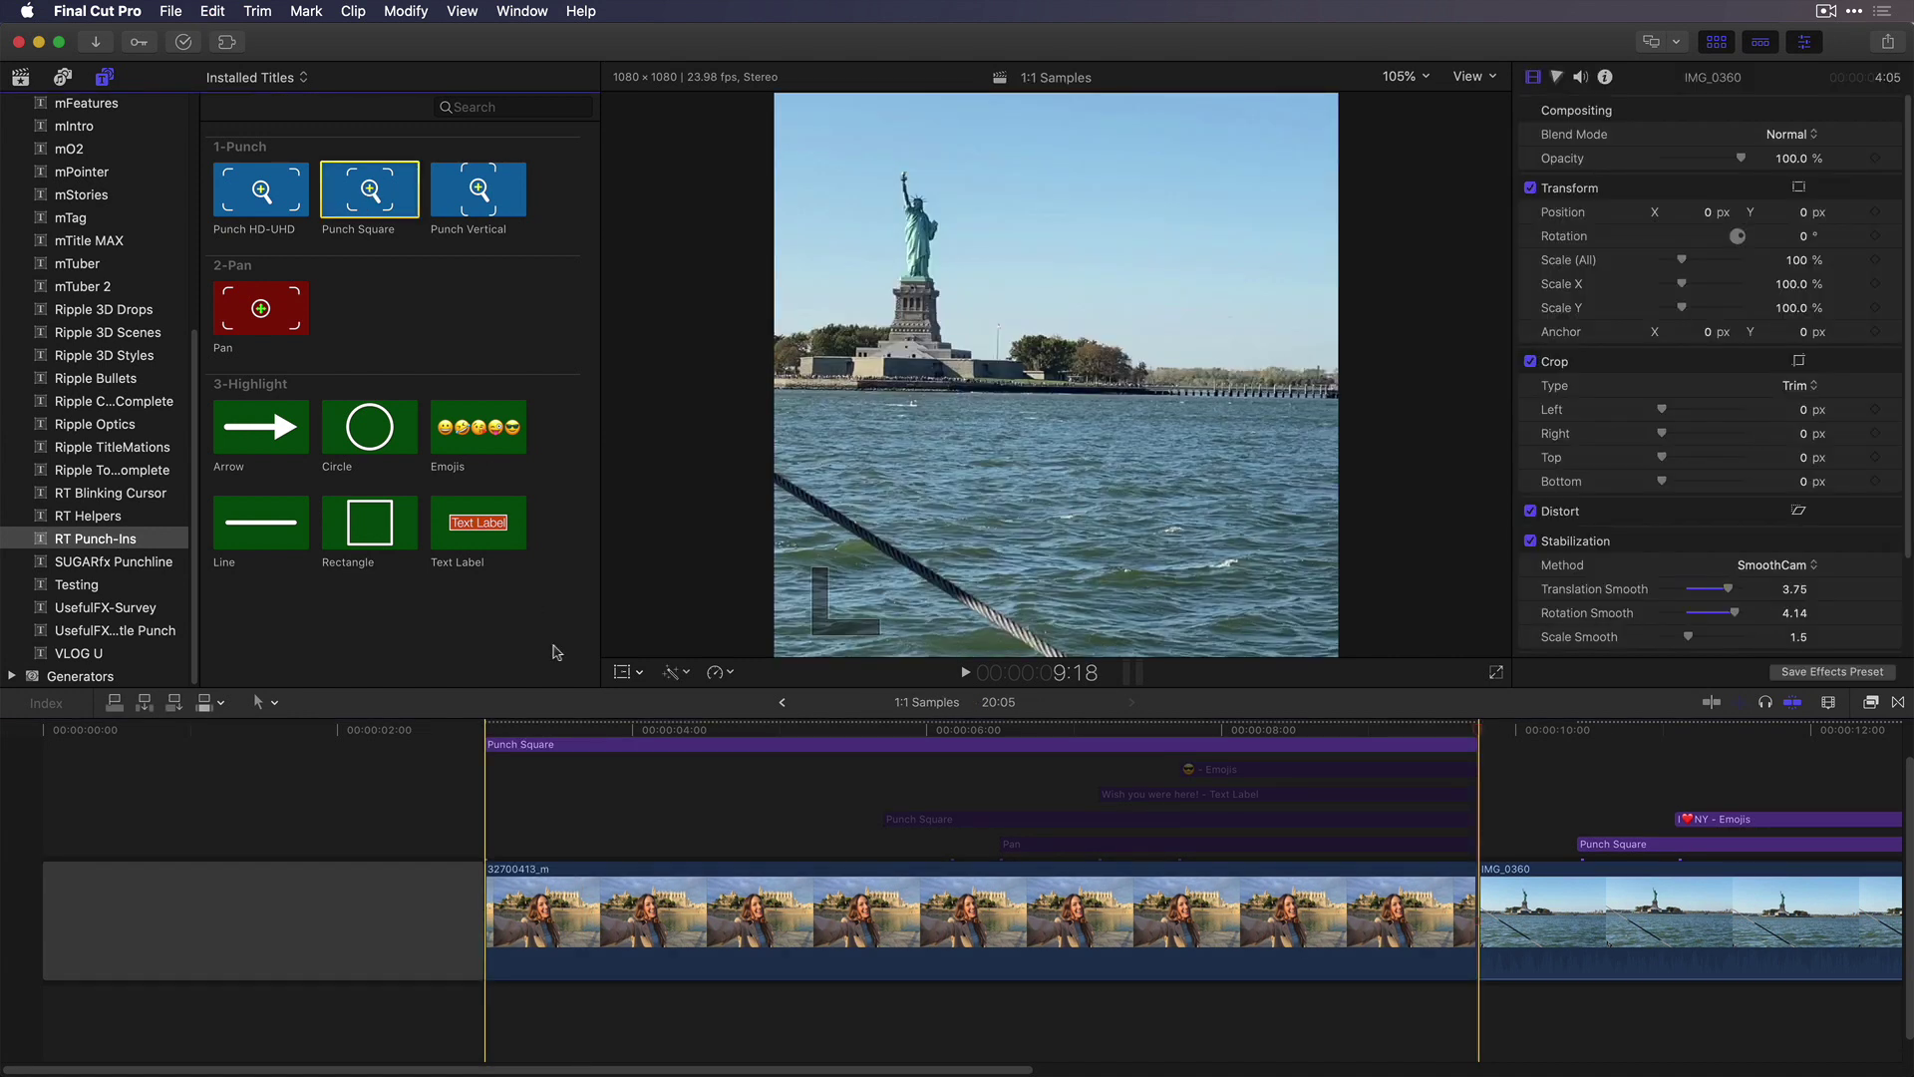
pyautogui.moveTo(586, 845); pyautogui.dragTo(585, 819)
# Move the Punch Square zoom frame onto the woman and enlarge it to include more scene
pyautogui.click(561, 736)
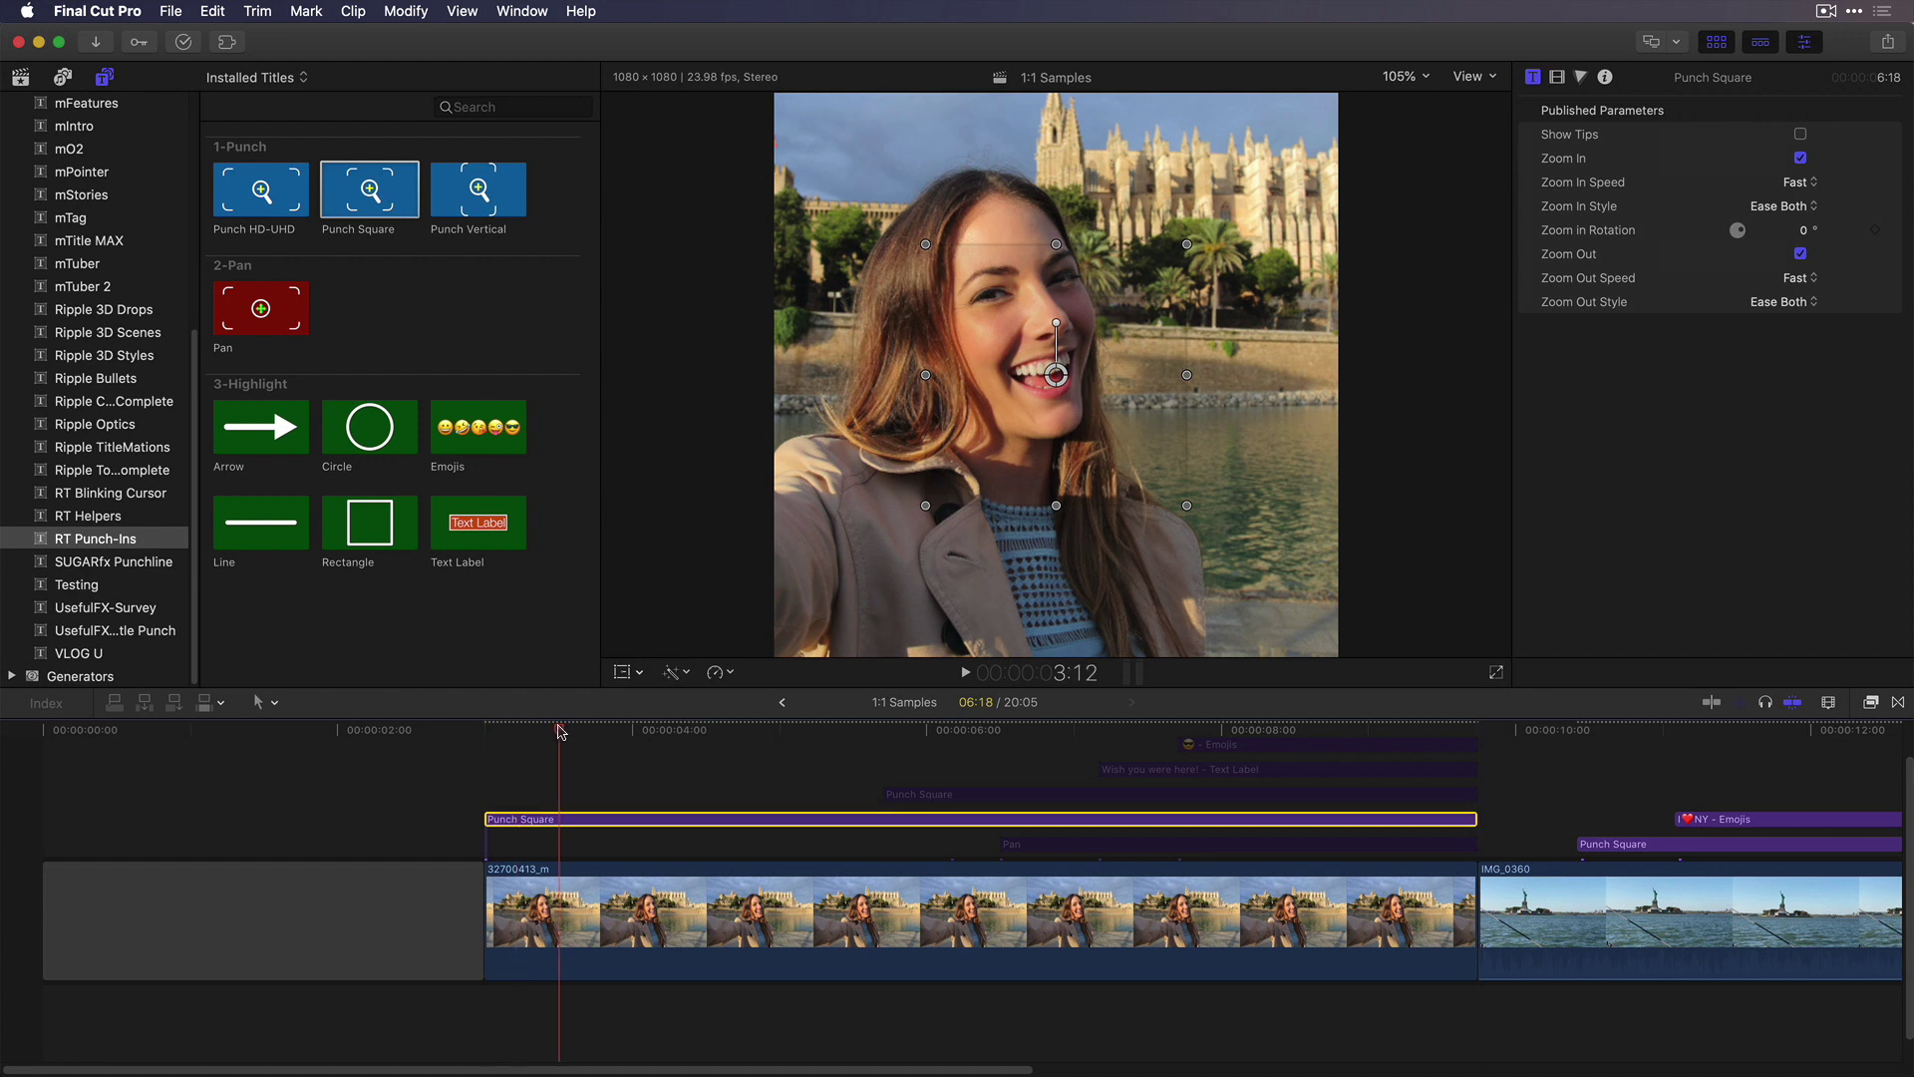
pyautogui.press('Up')
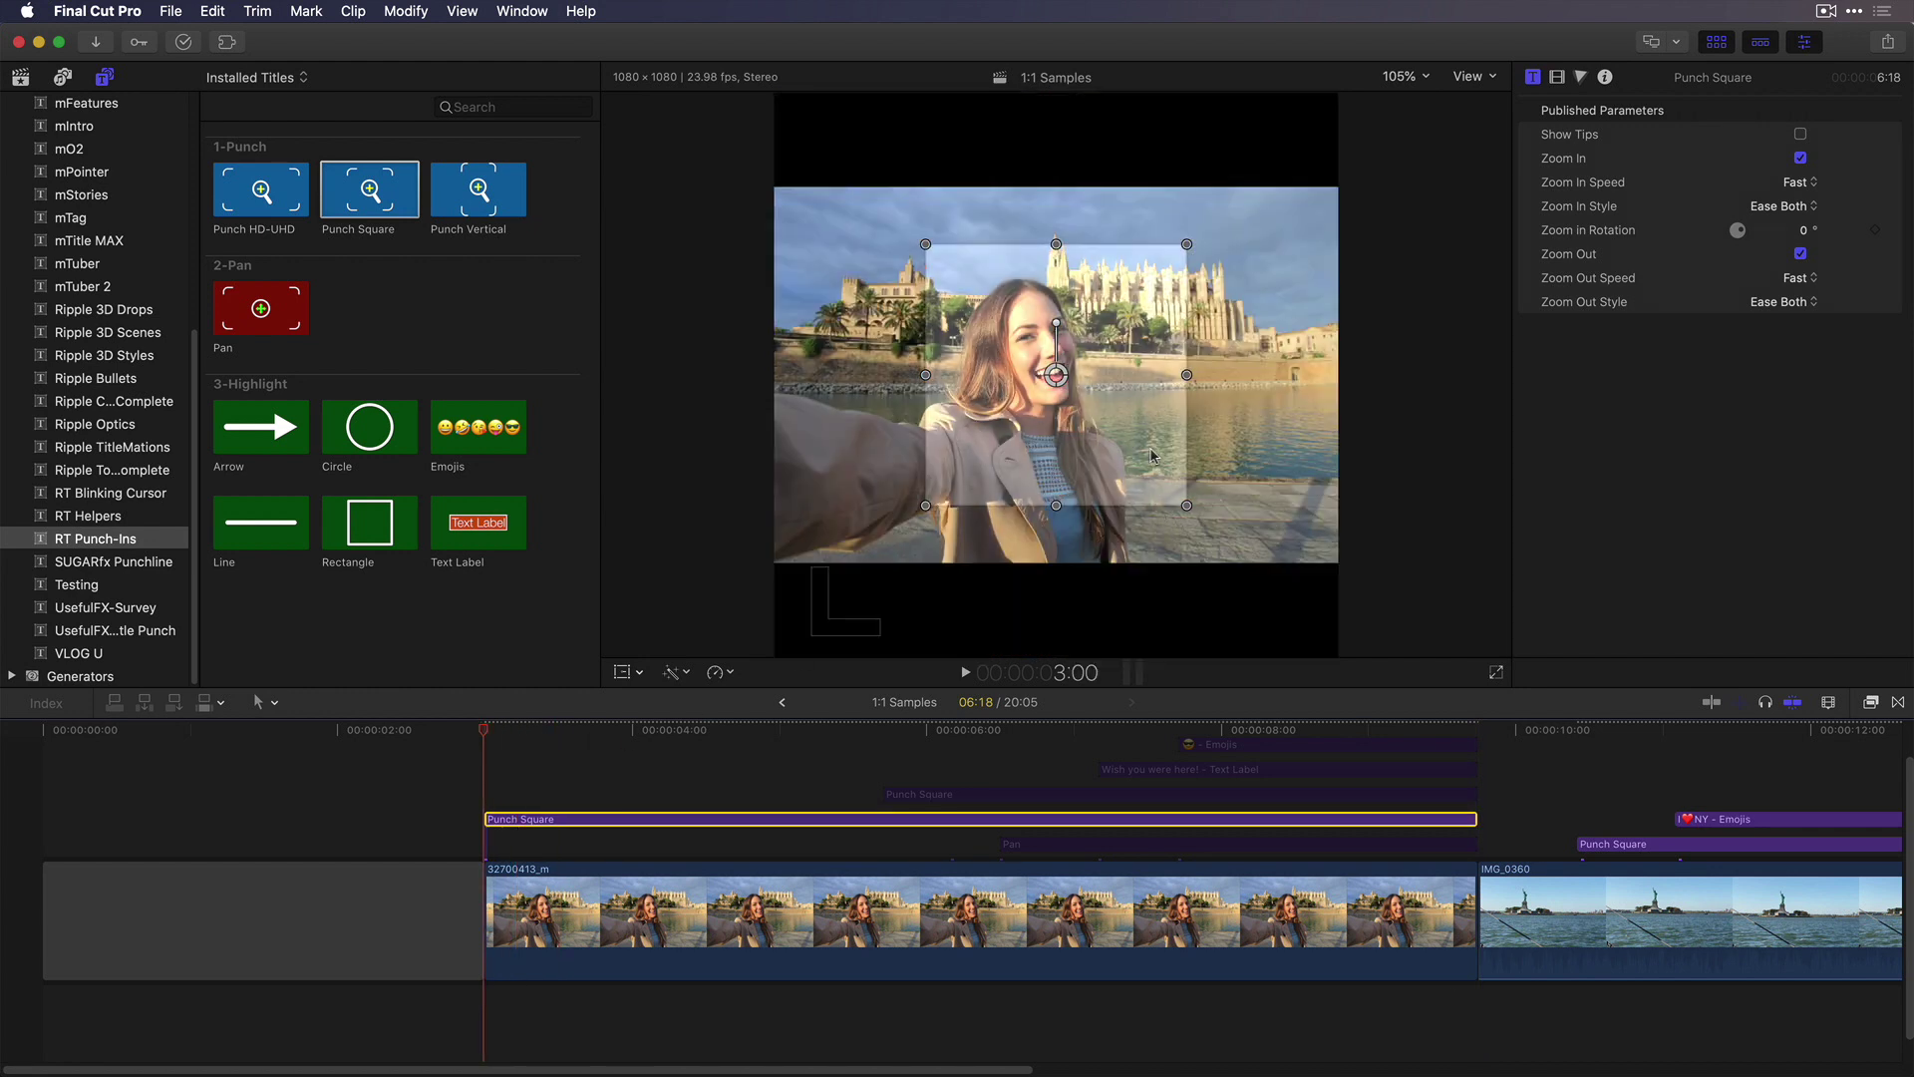
pyautogui.moveTo(1122, 451); pyautogui.dragTo(1182, 547)
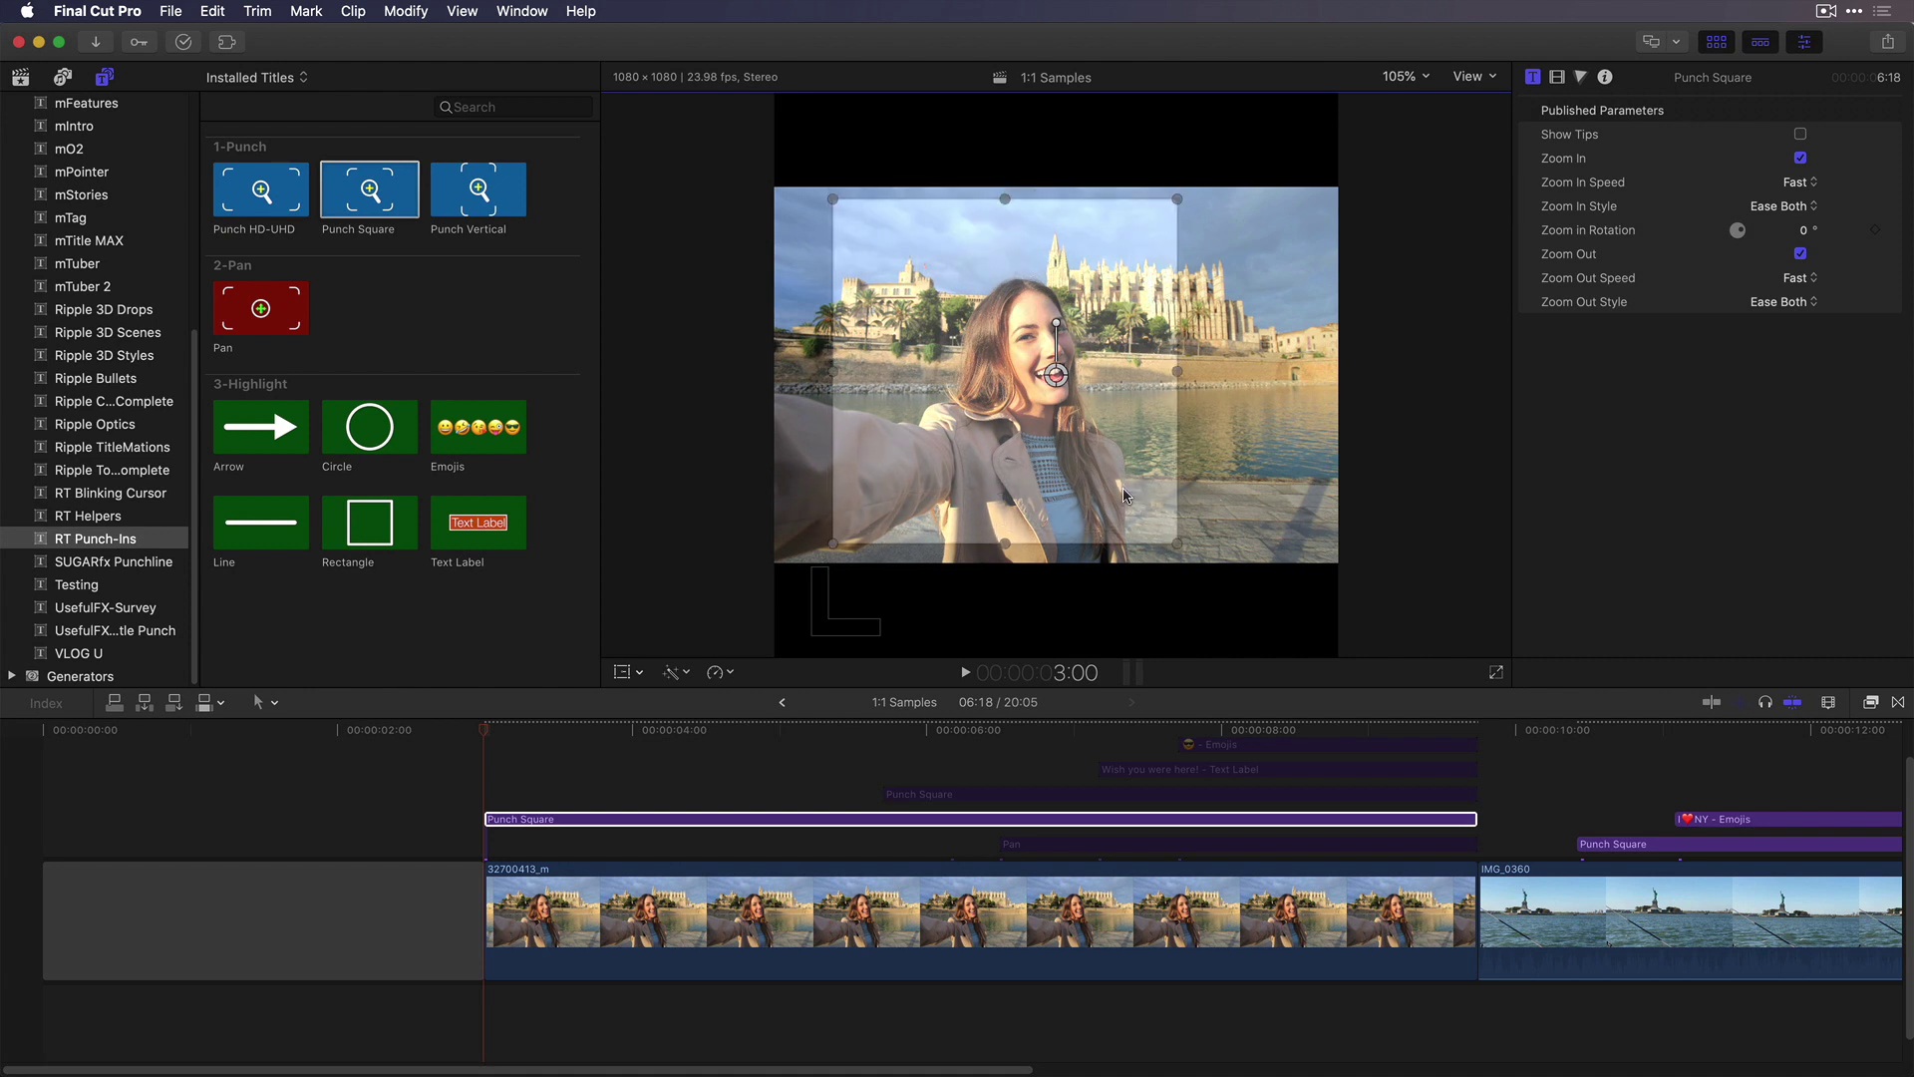
pyautogui.moveTo(1123, 487); pyautogui.dragTo(1130, 500)
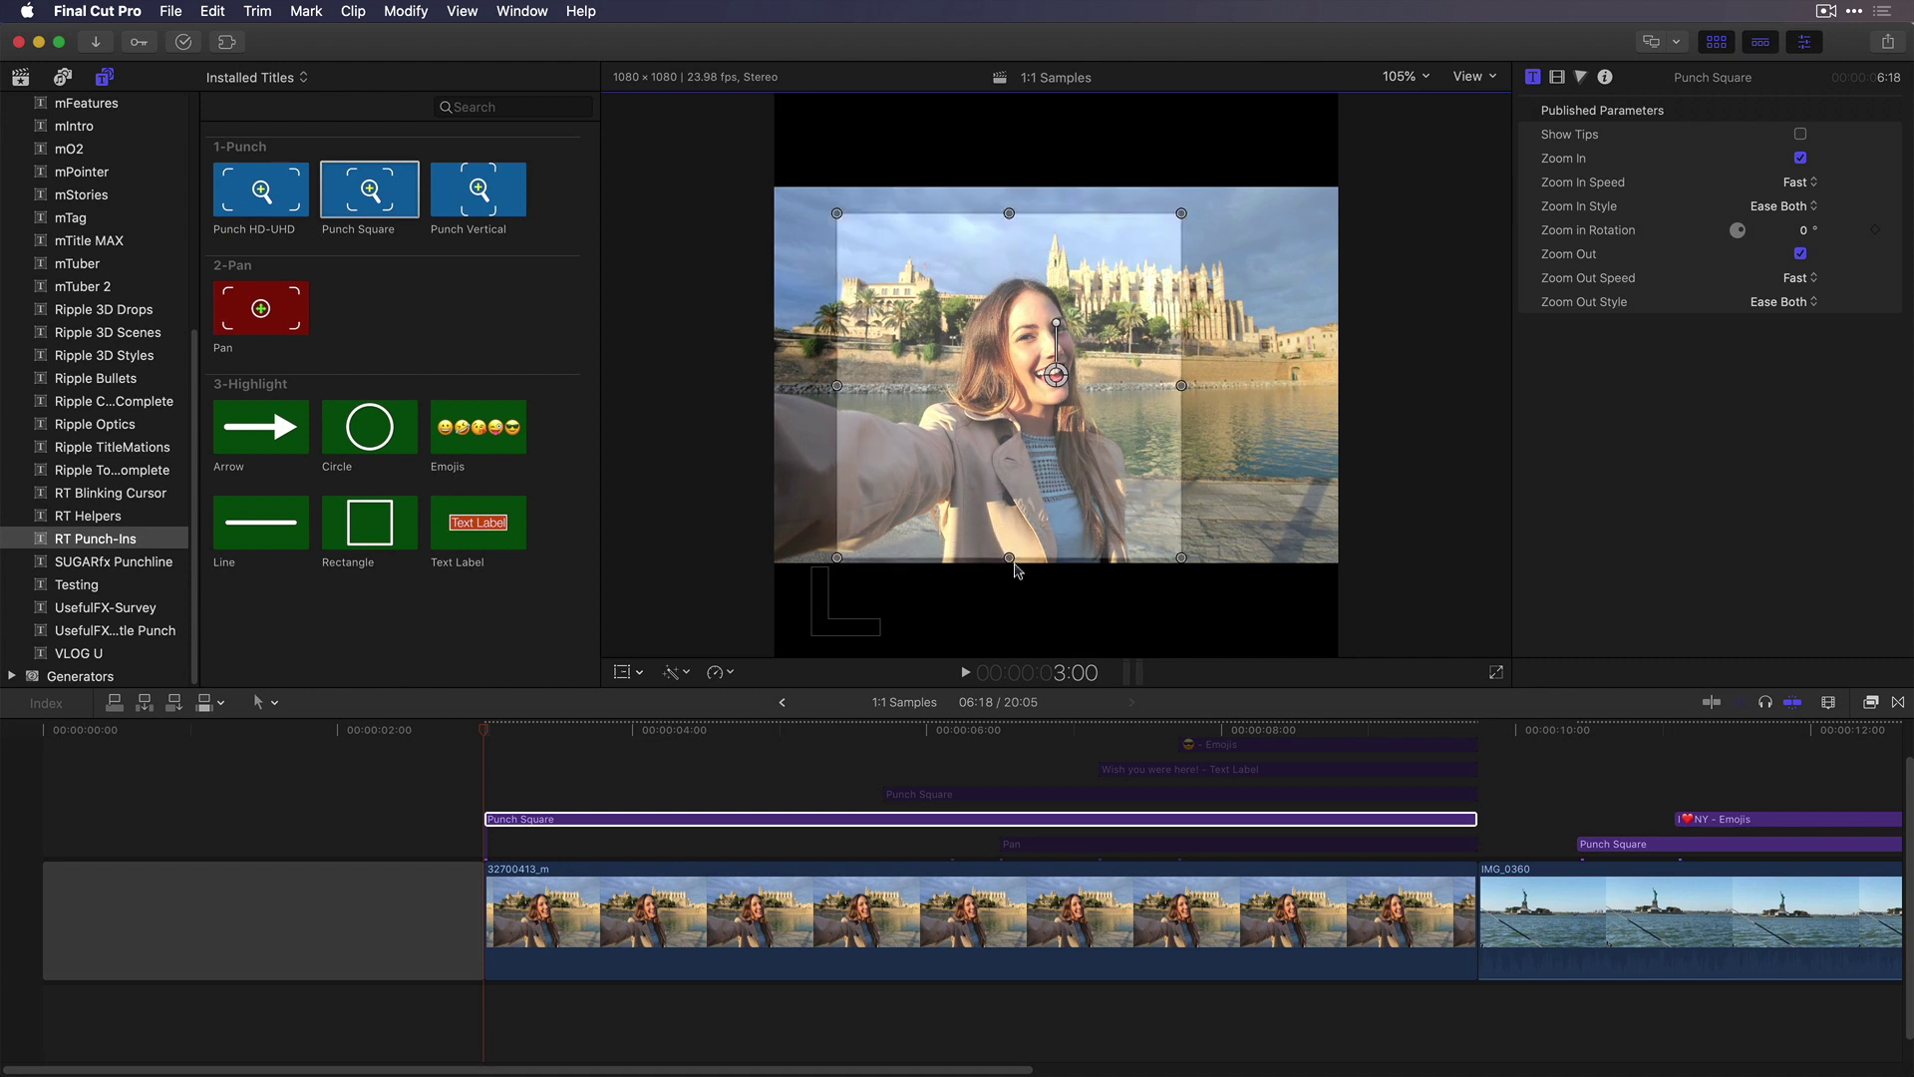
# Switch off Zoom In and Zoom Out on the Punch Square and reposition its frame on the woman
pyautogui.click(583, 734)
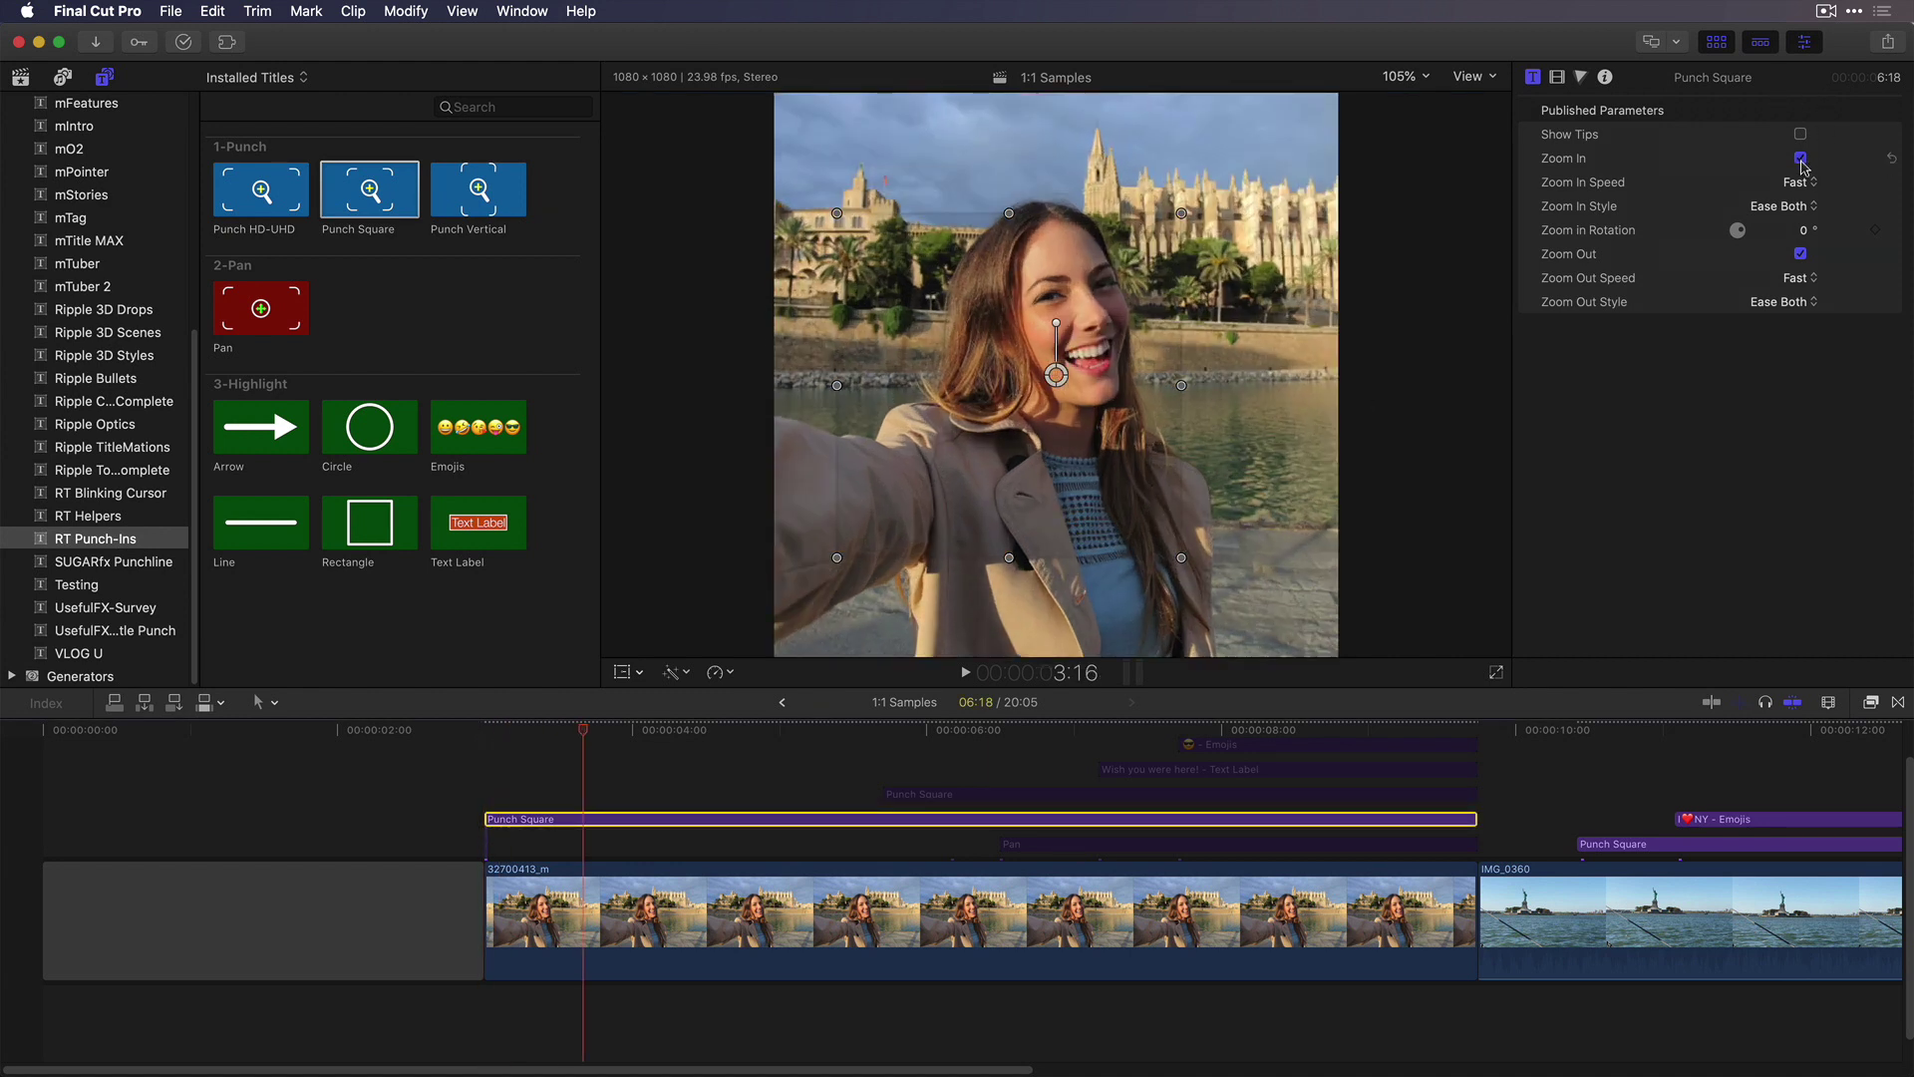
pyautogui.click(1800, 158)
pyautogui.click(1801, 254)
pyautogui.moveTo(583, 734); pyautogui.dragTo(626, 729)
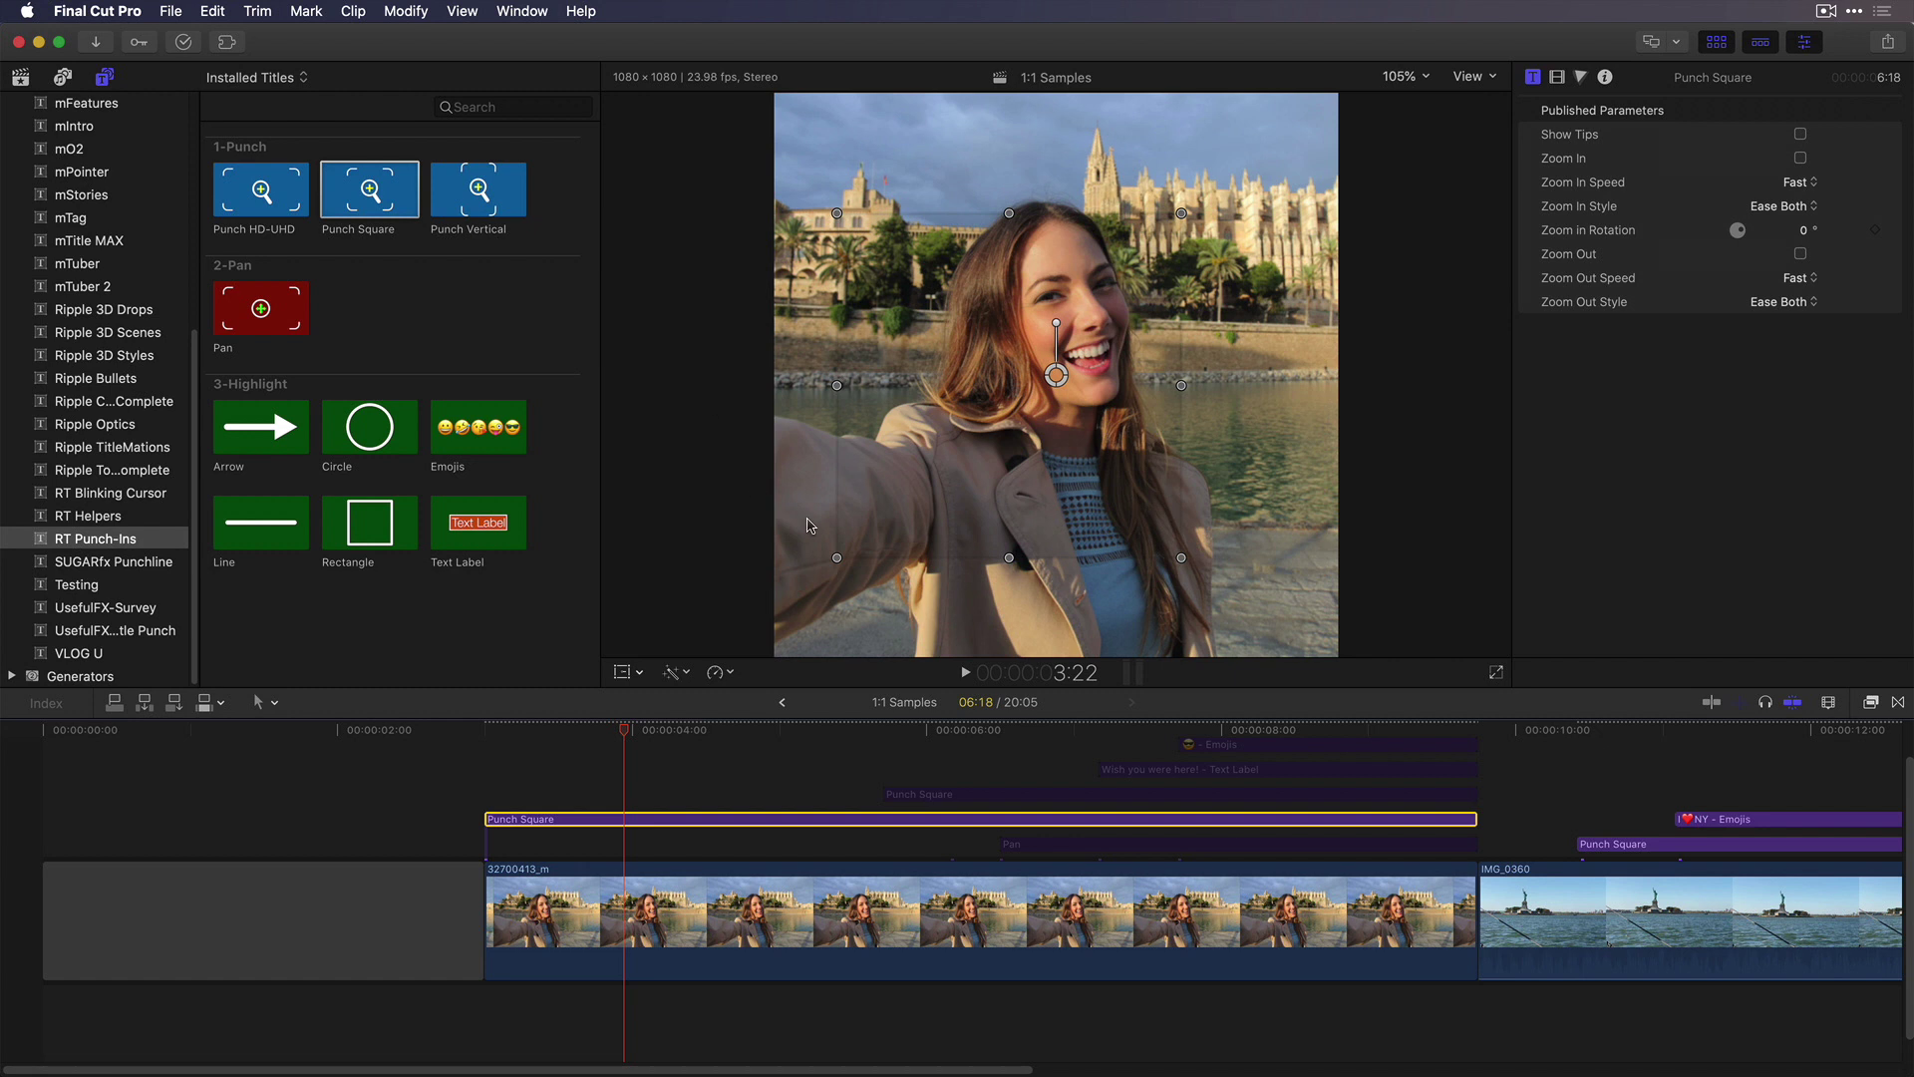
pyautogui.moveTo(1027, 451)
pyautogui.mouseDown()
pyautogui.moveTo(1063, 487)
pyautogui.moveTo(1031, 485)
pyautogui.mouseUp()
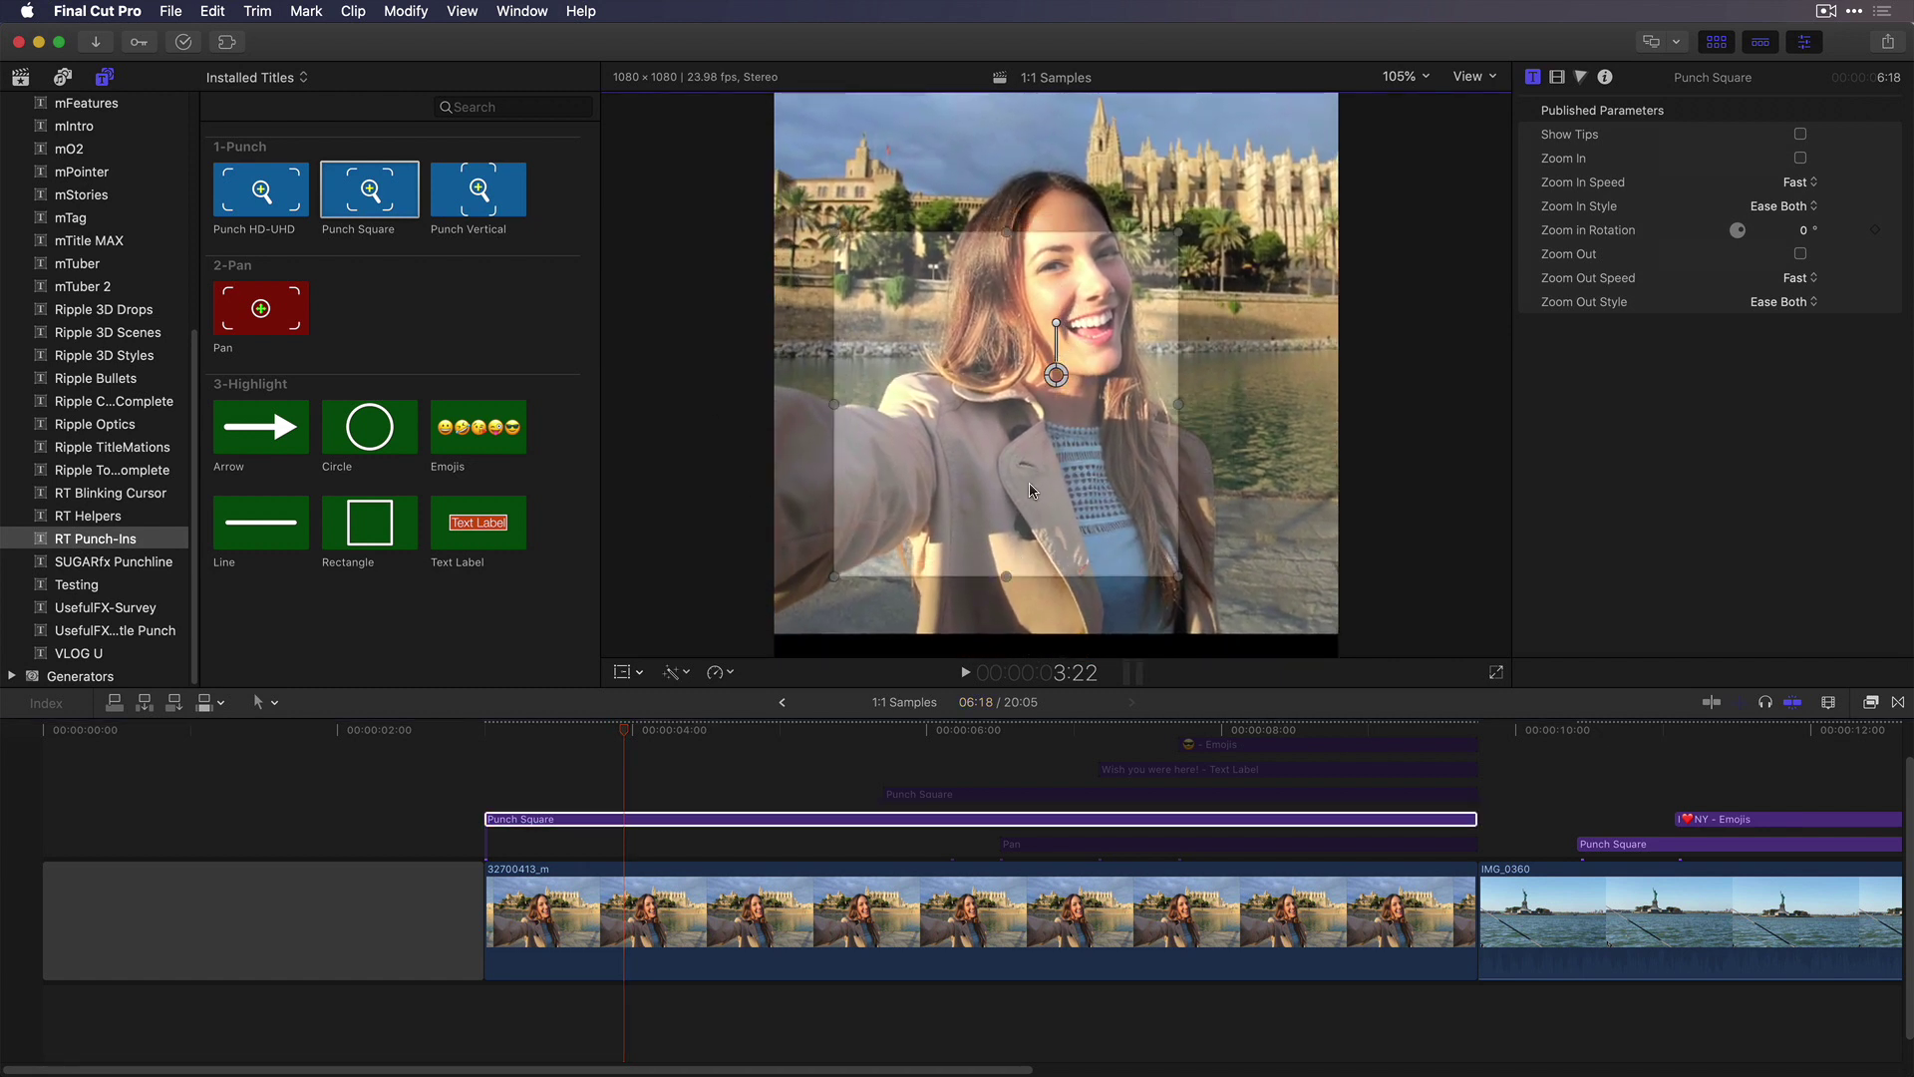
pyautogui.click(862, 765)
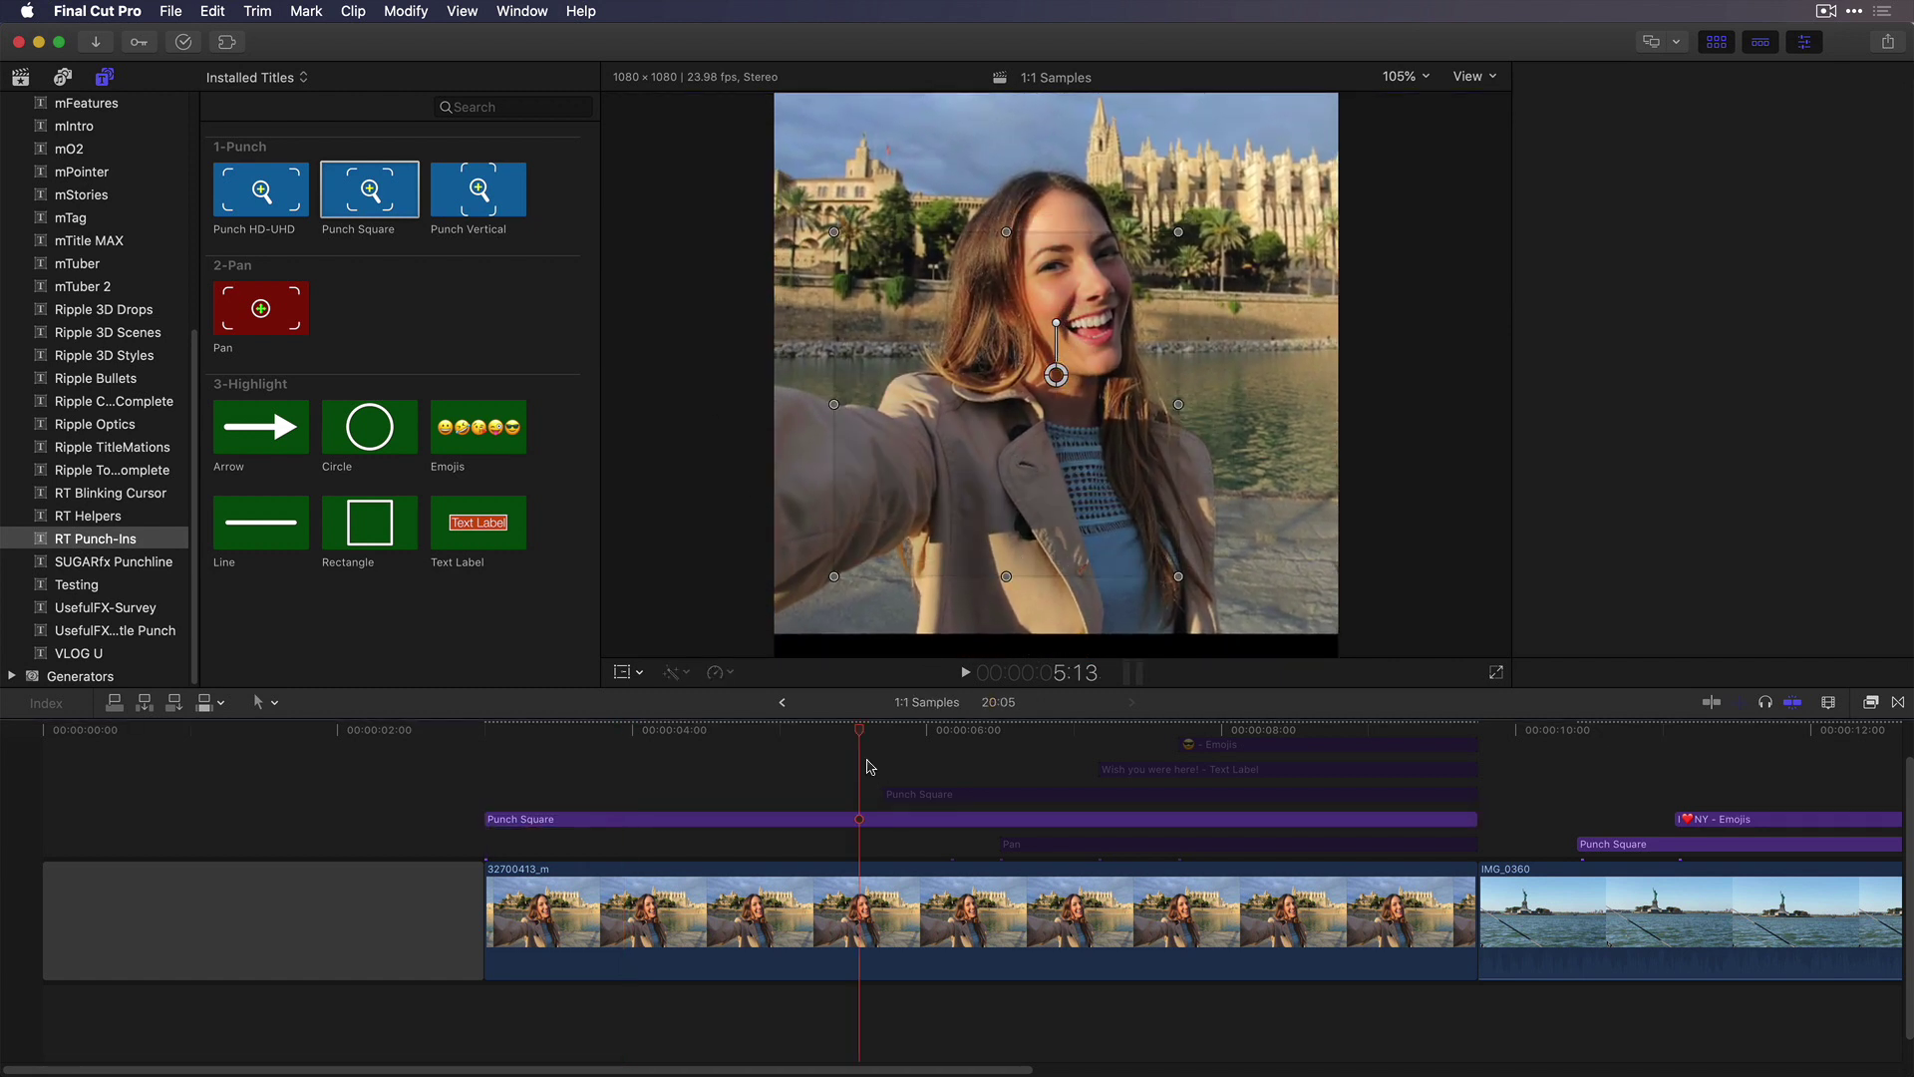
# Enable the second Punch Square and the Pan title, then scrub through the pan to preview it
pyautogui.click(957, 795)
pyautogui.press('v')
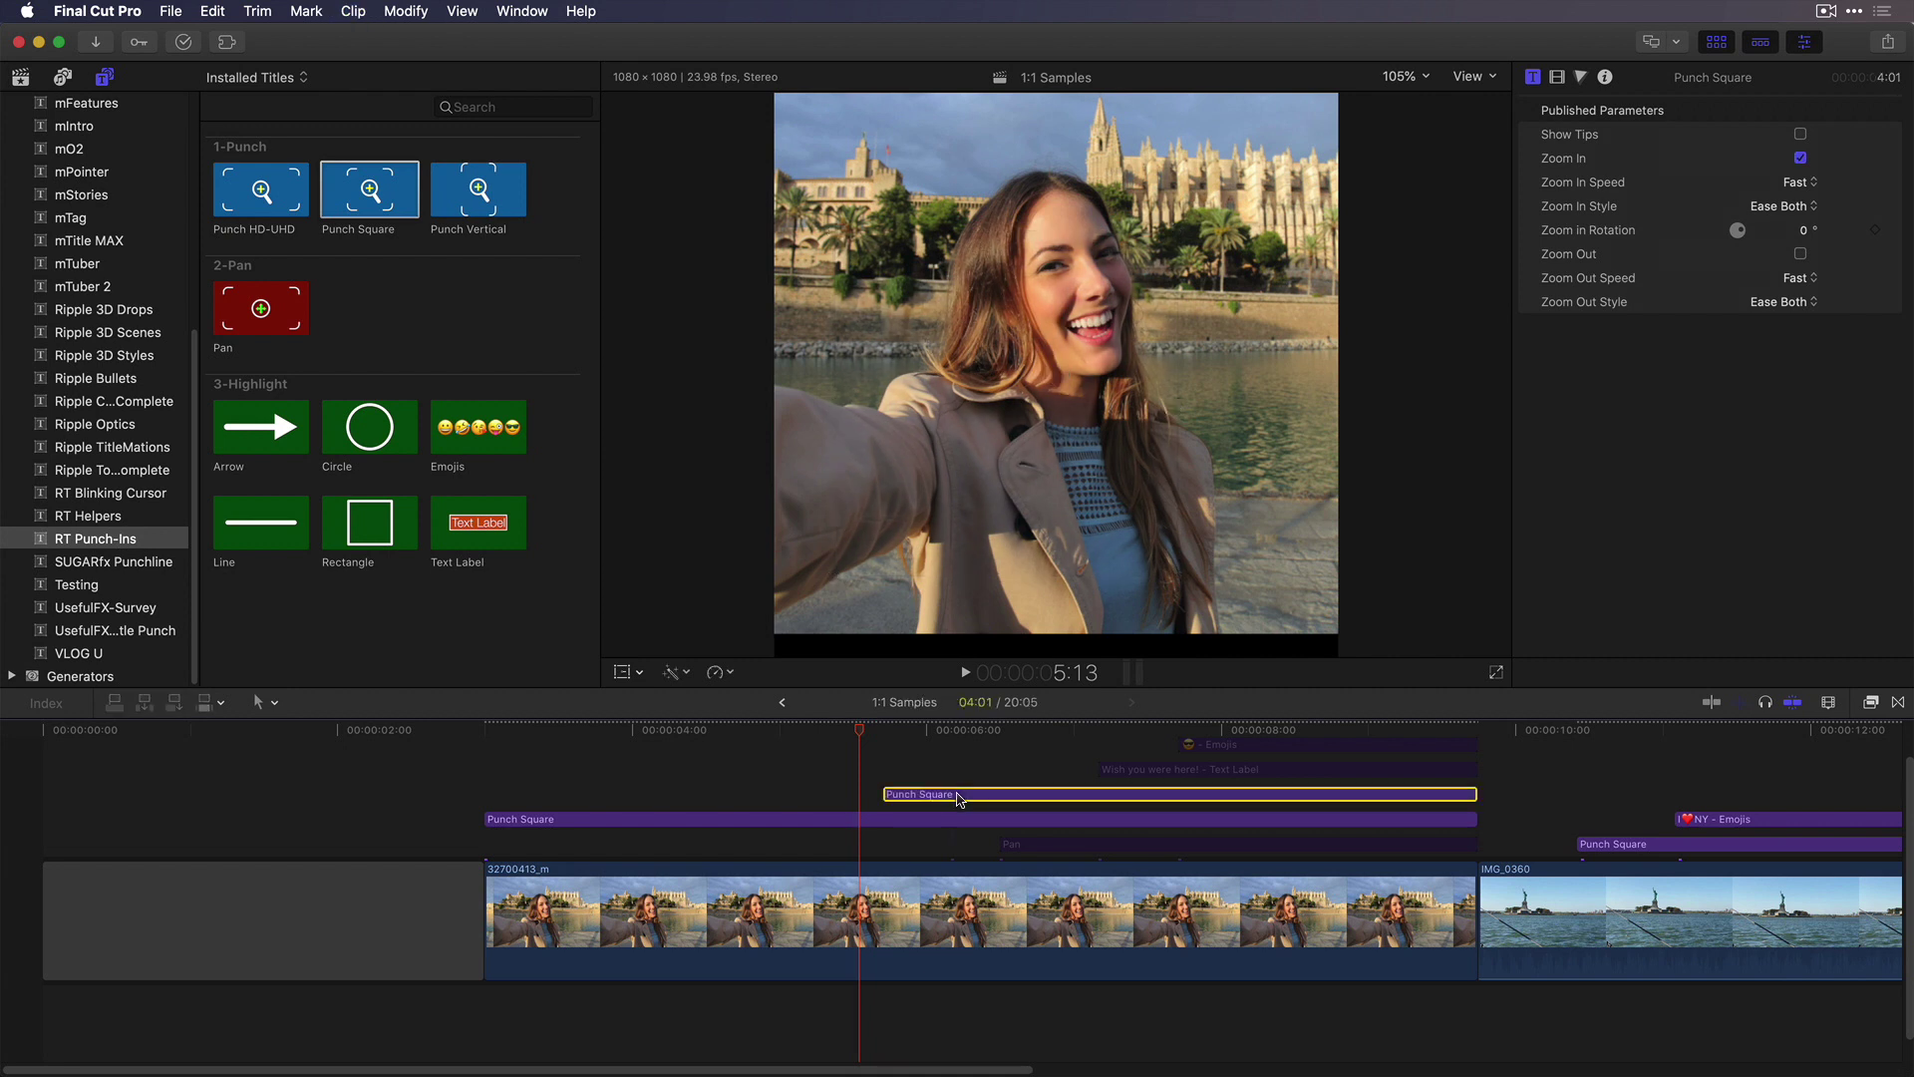
pyautogui.click(1055, 854)
pyautogui.press('v')
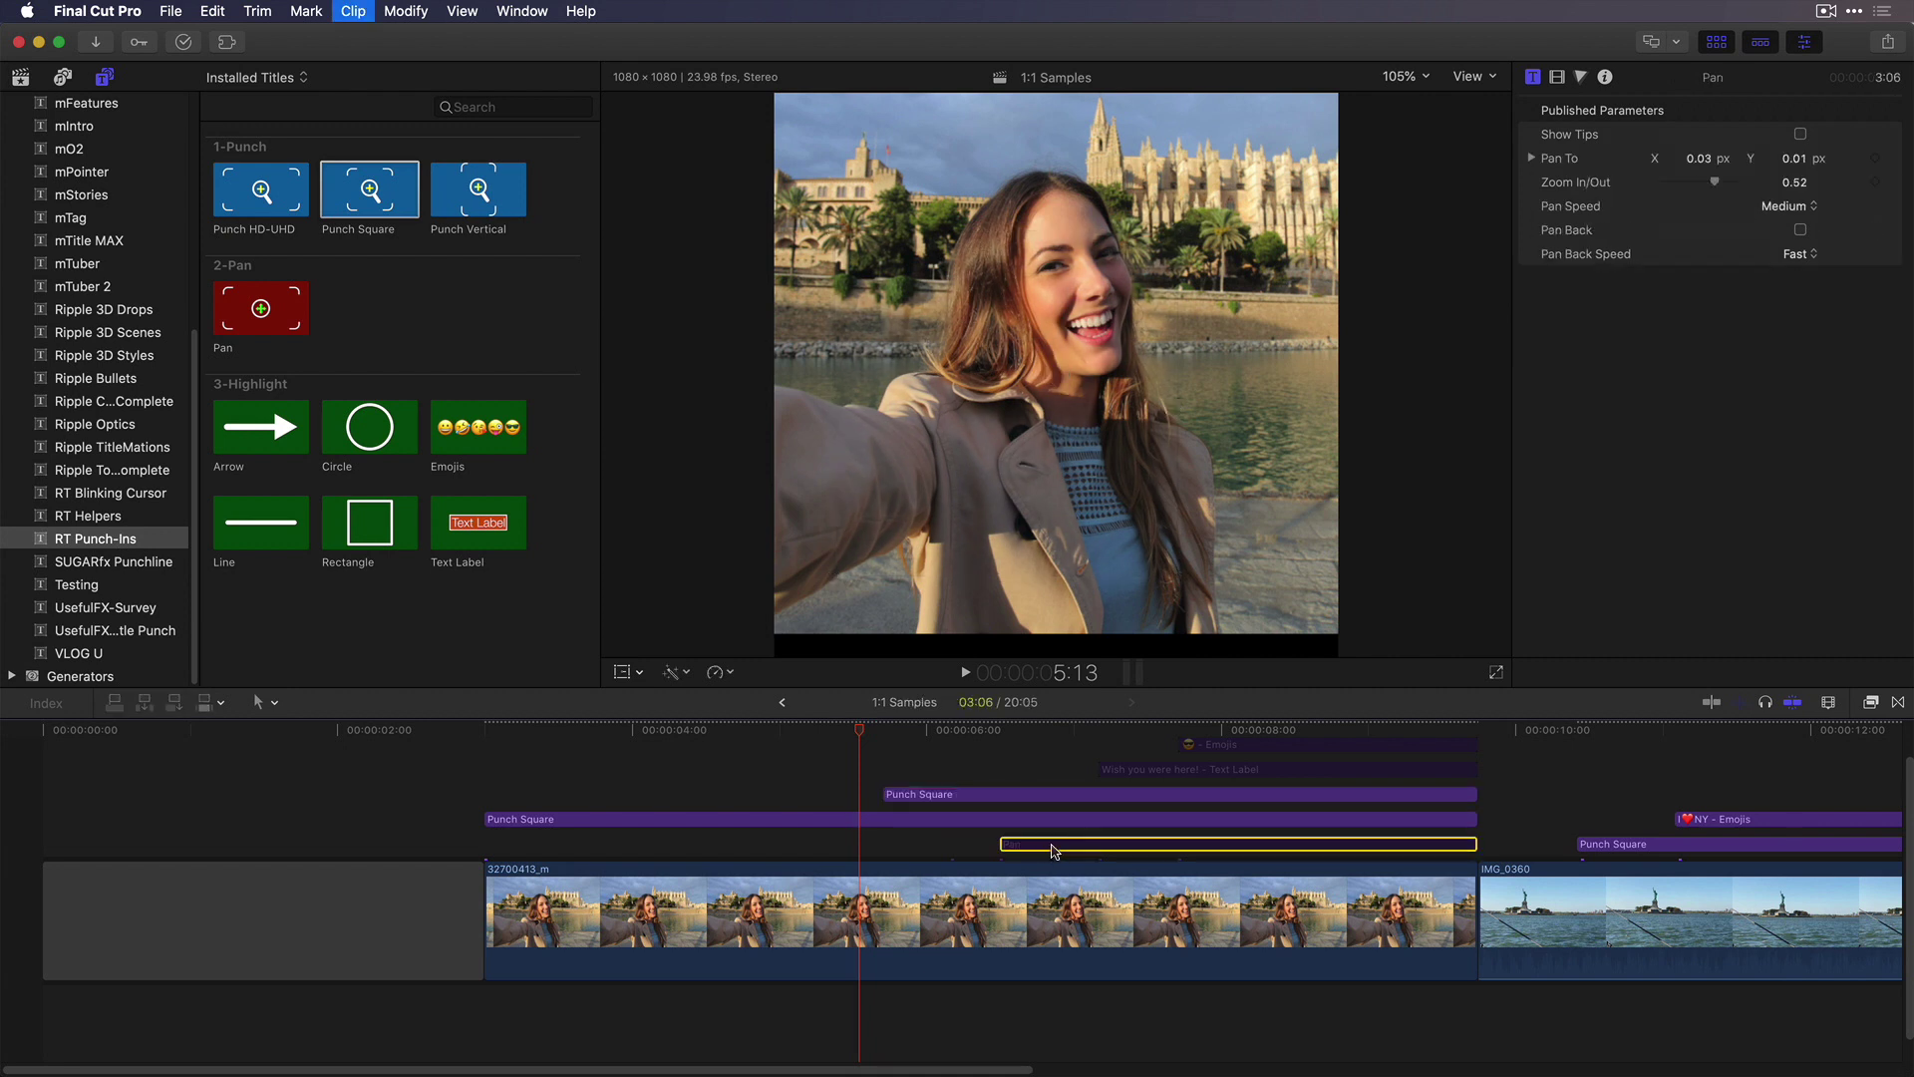
pyautogui.click(855, 735)
pyautogui.moveTo(855, 735); pyautogui.dragTo(1073, 740)
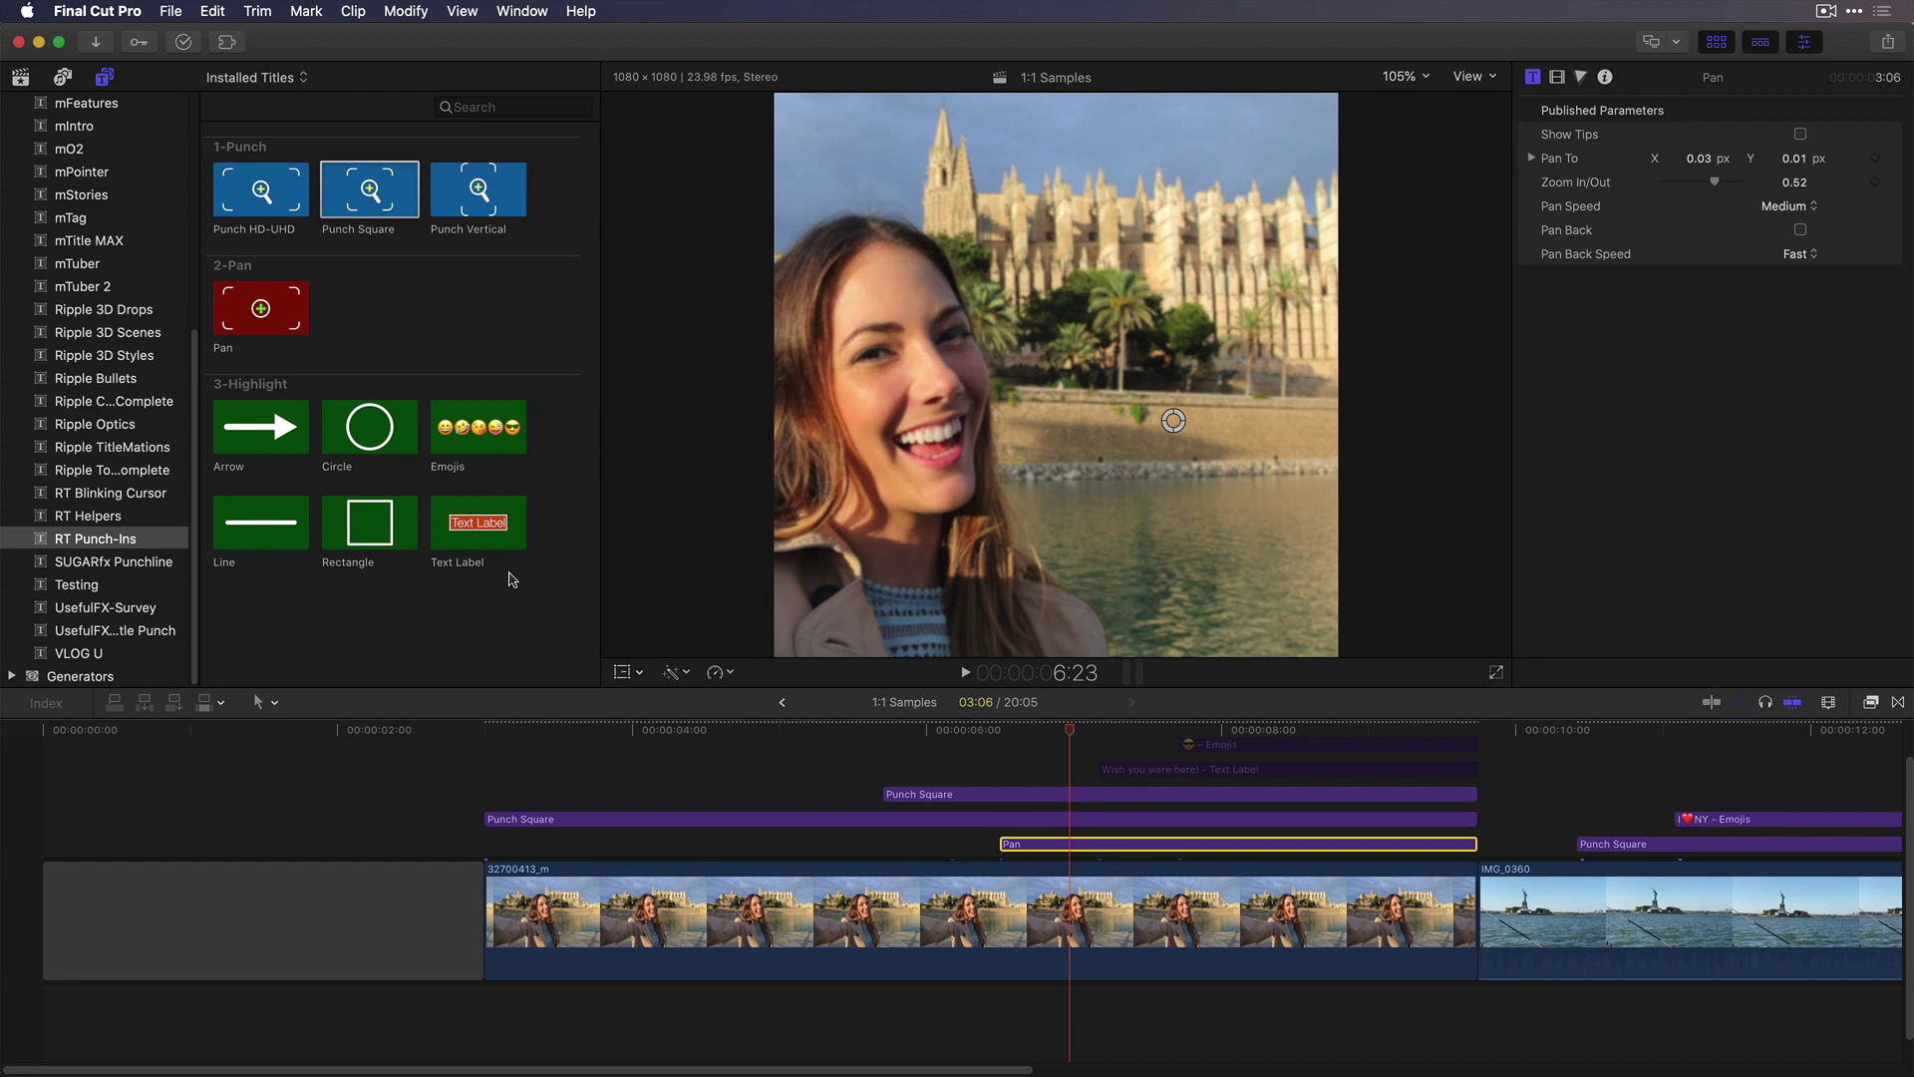
pyautogui.moveTo(1144, 743)
pyautogui.mouseDown()
pyautogui.moveTo(1186, 745)
pyautogui.moveTo(1118, 747)
pyautogui.moveTo(1176, 740)
pyautogui.mouseUp()
# Select the 'Wish you were here!' label, Emojis and Punch Square titles, then play from the clip start
pyautogui.click(1156, 775)
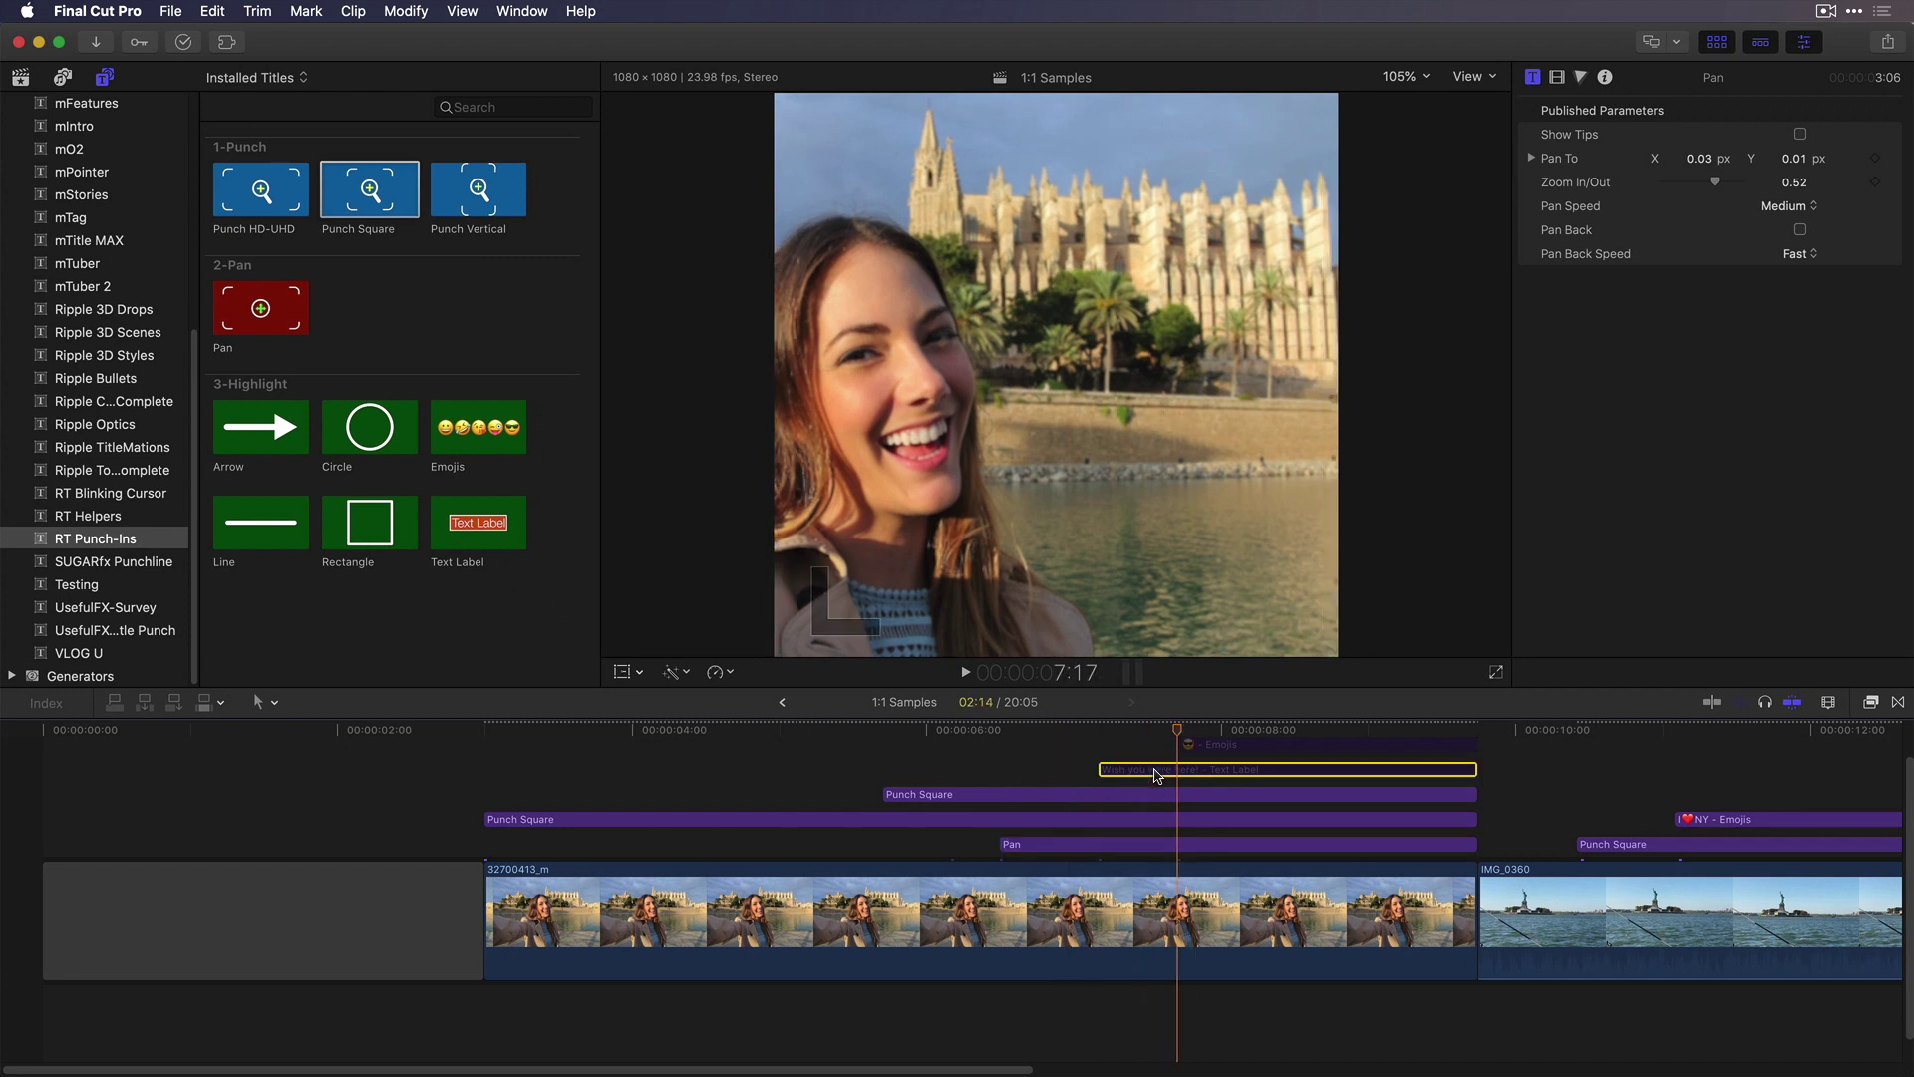
pyautogui.click(1225, 745)
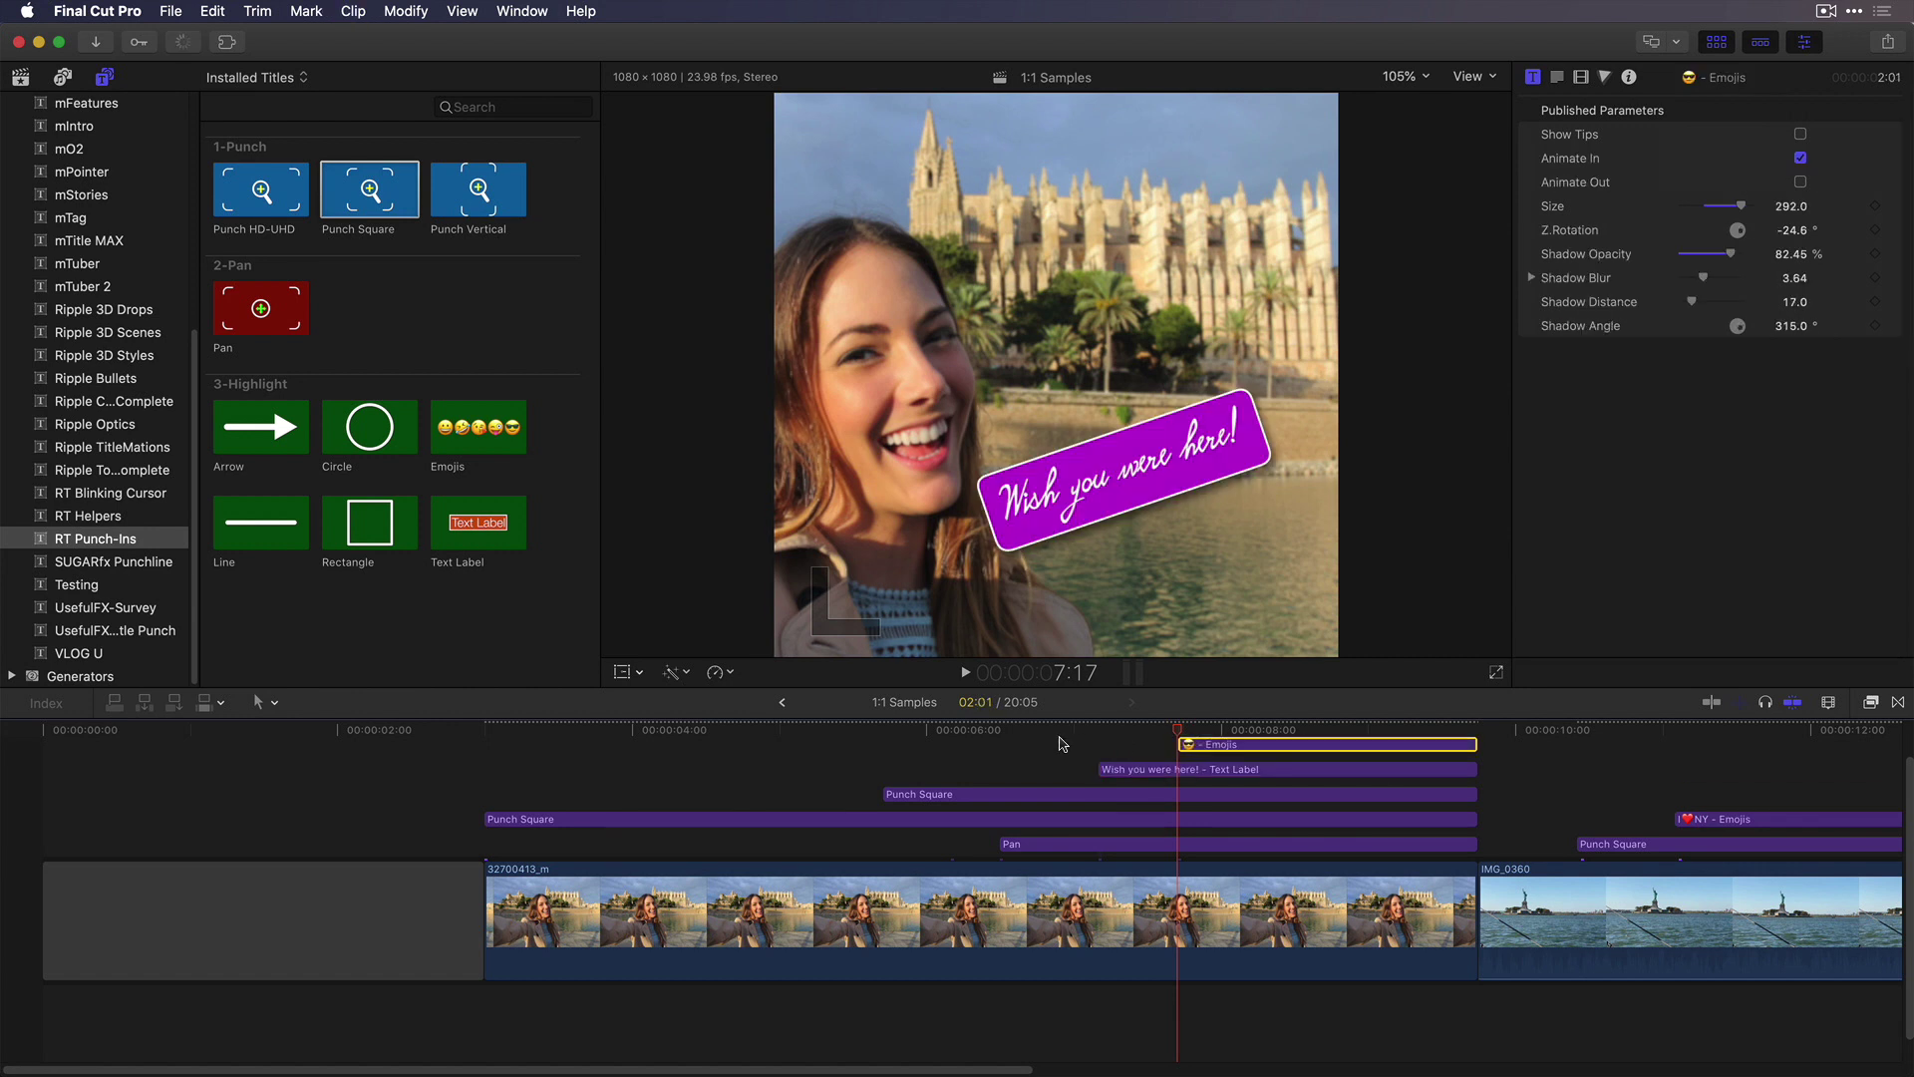
pyautogui.click(1059, 793)
pyautogui.click(484, 733)
pyautogui.press('space')
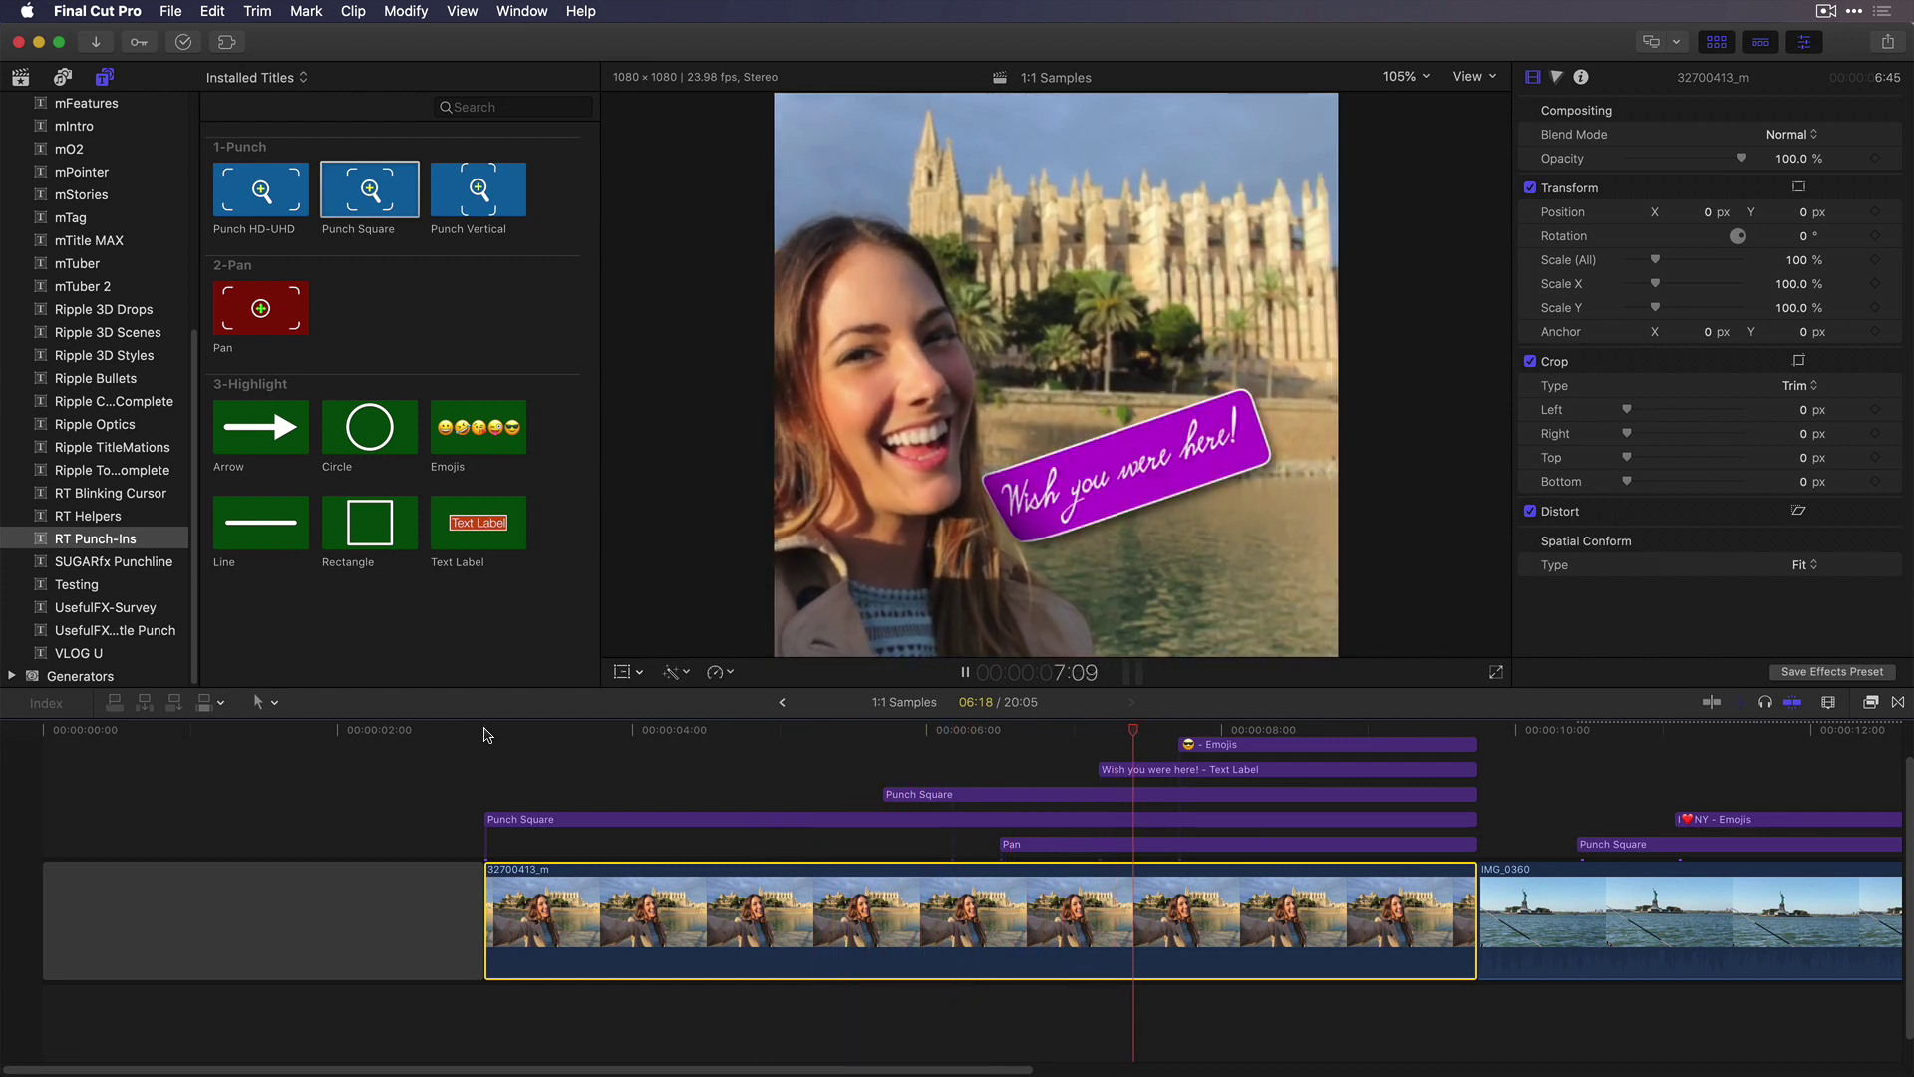
# Stop playback of the square selfie clip
pyautogui.press('space')
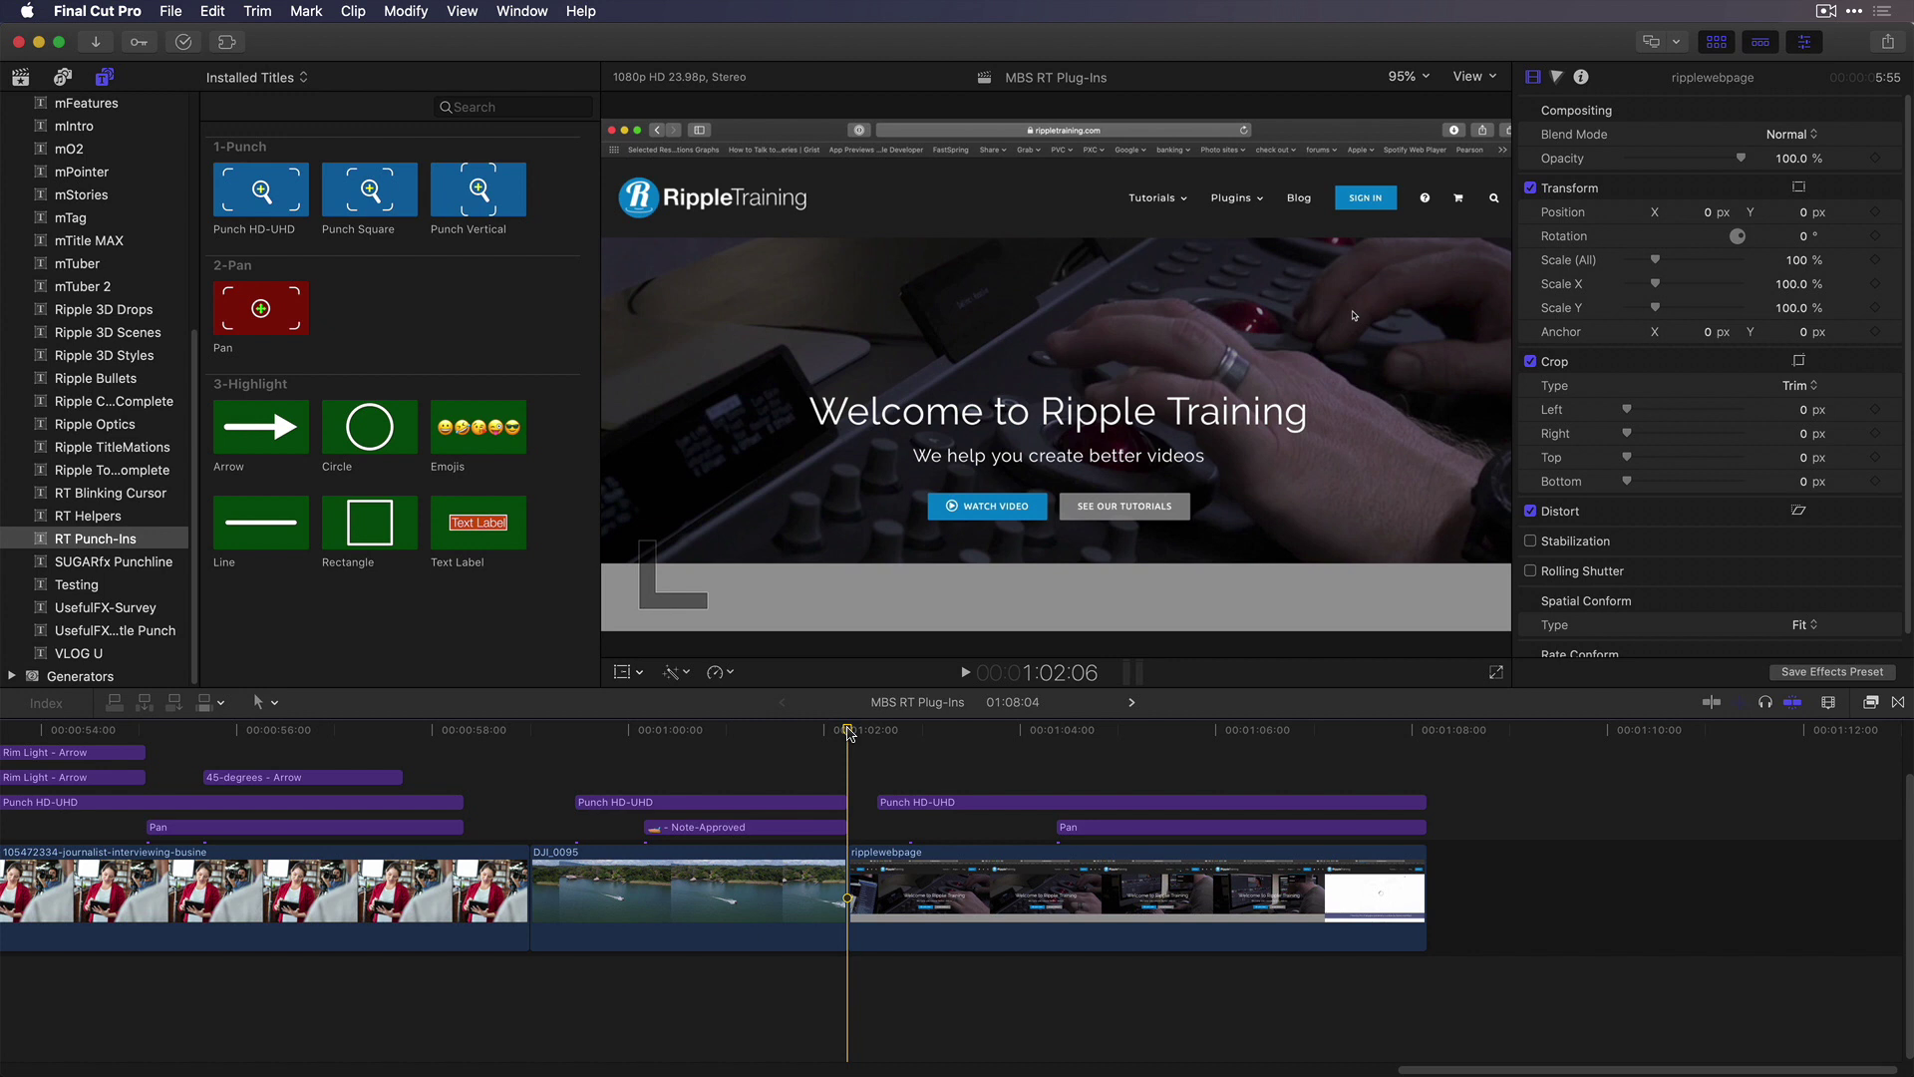
pyautogui.press('space')
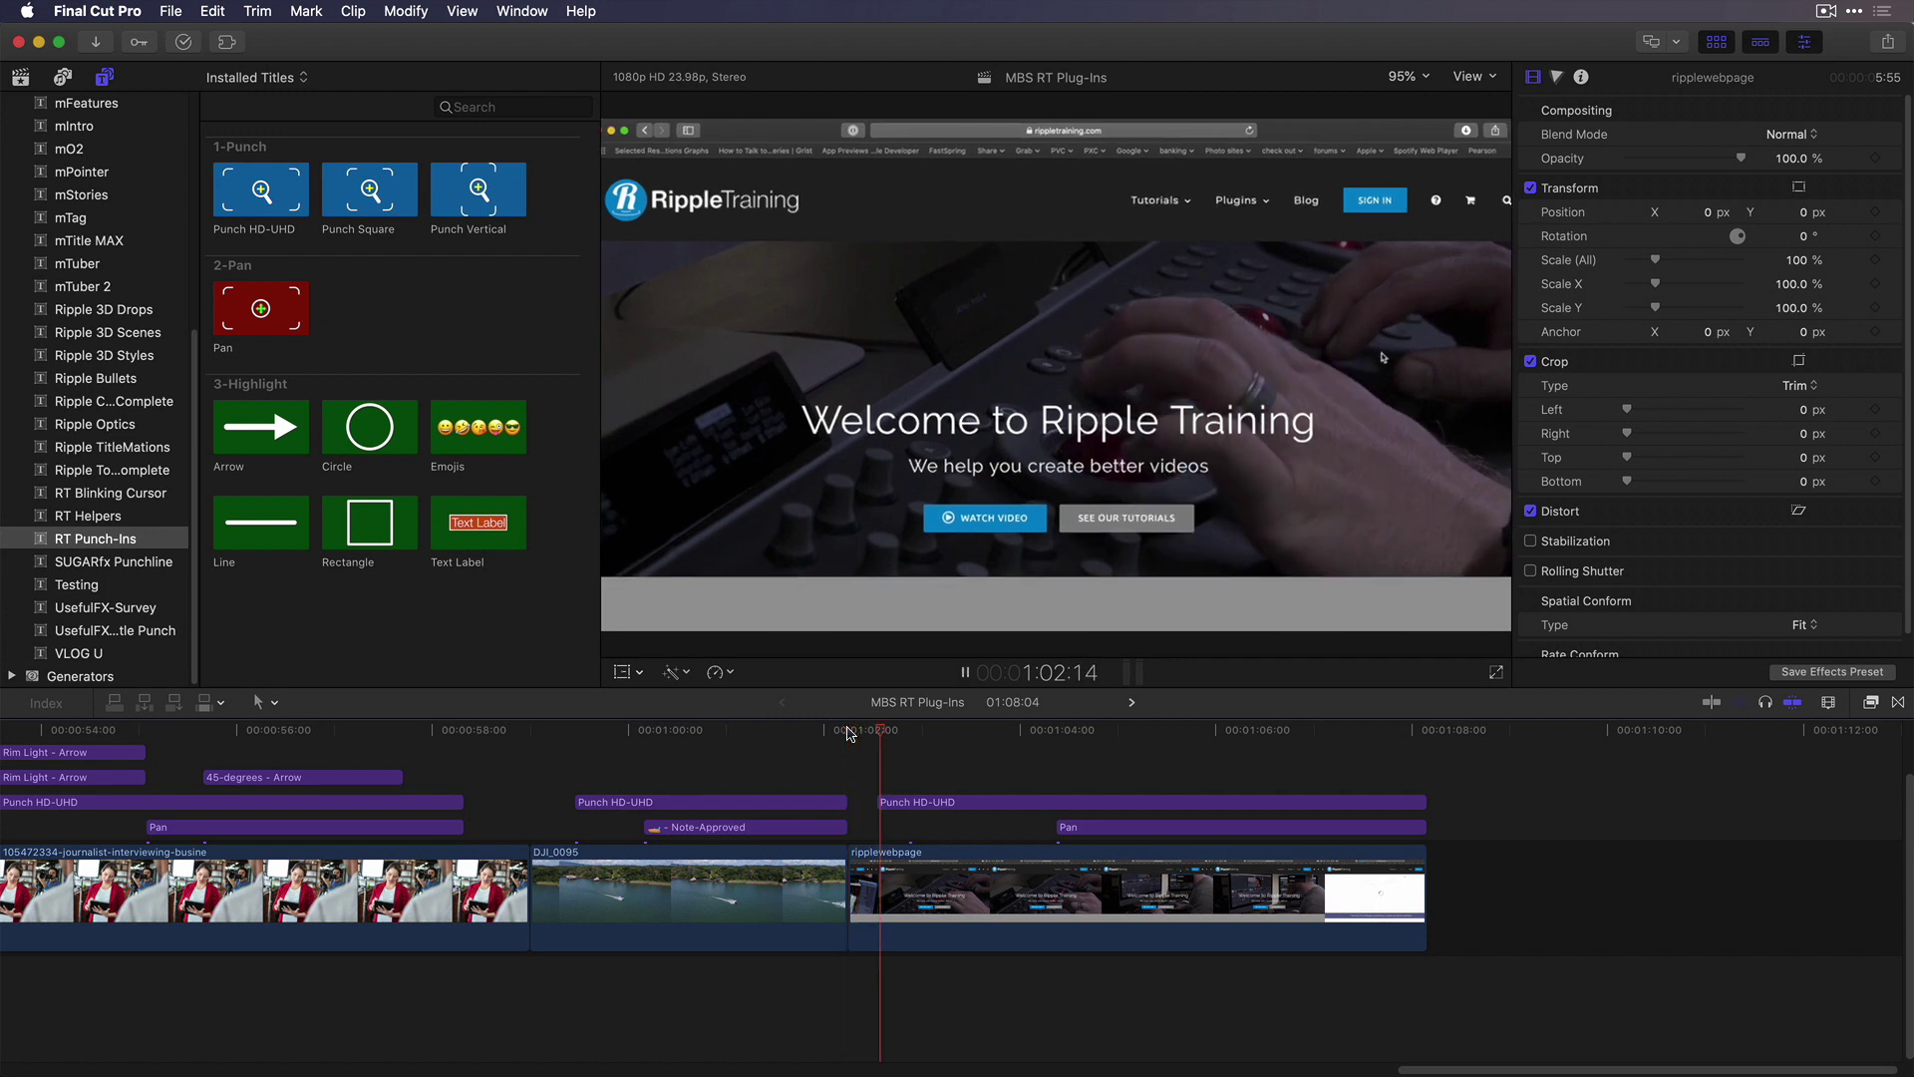